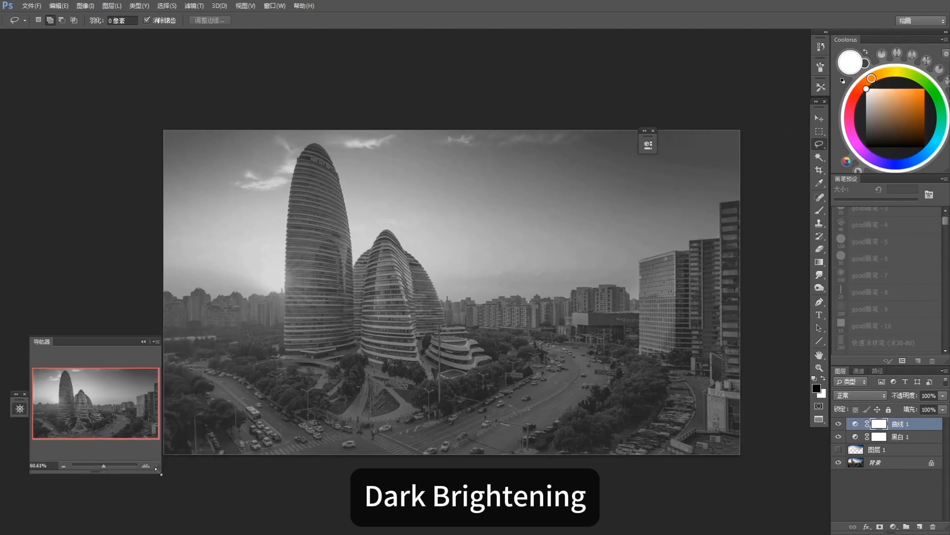
Step: Close the small floating panel, then move the navigator clear of the image and resize it
click(15, 394)
drag(92, 397, 81, 392)
drag(130, 448, 154, 447)
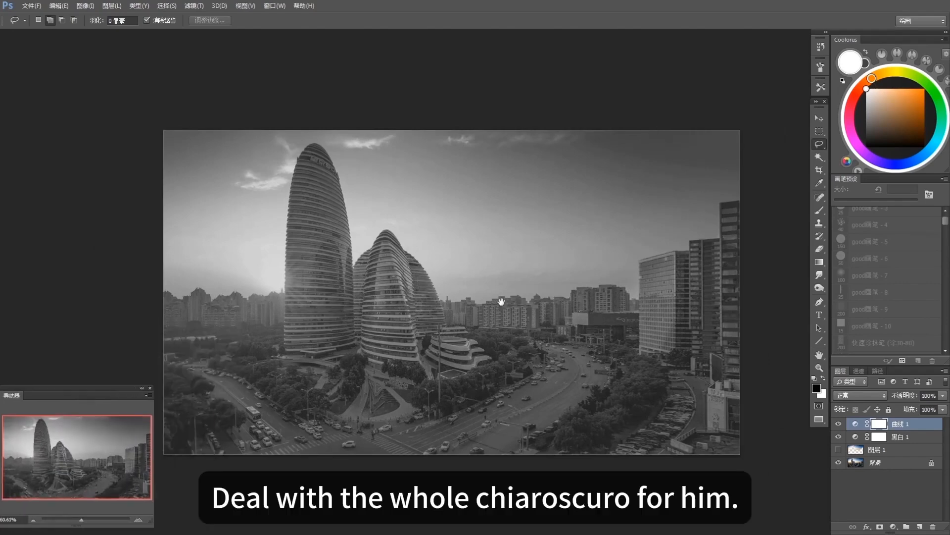
Step: Add a Hue/Saturation adjustment layer above 曲线 1, enable Colorize and tint the image a yellowish brown with a hue of about 29
scroll(500, 303, down, 2)
click(893, 526)
click(841, 407)
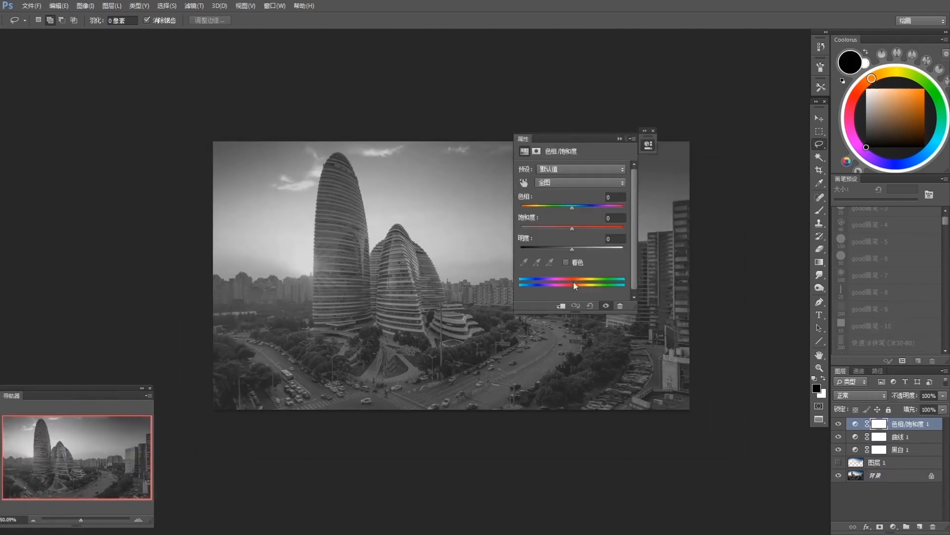
click(569, 272)
drag(615, 138, 767, 87)
drag(674, 167, 679, 168)
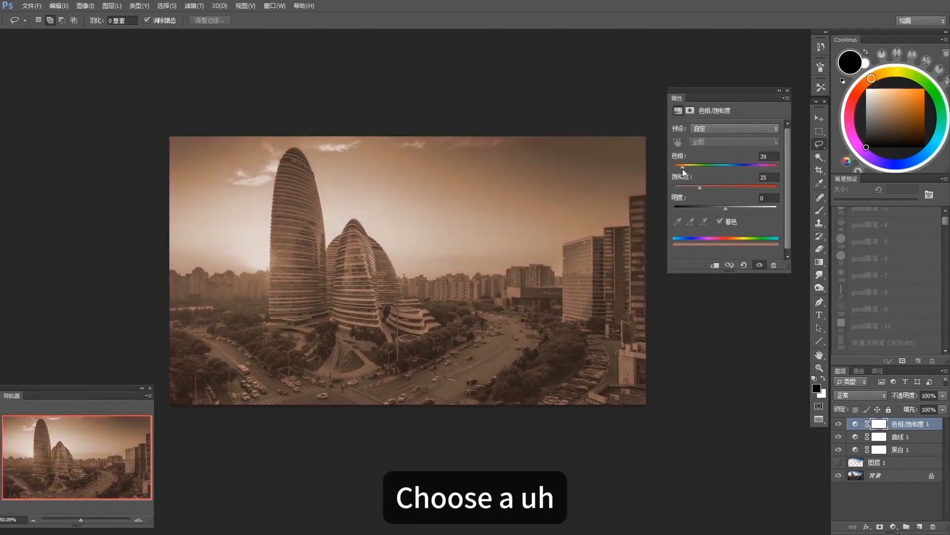
click(780, 90)
scroll(472, 344, down, 2)
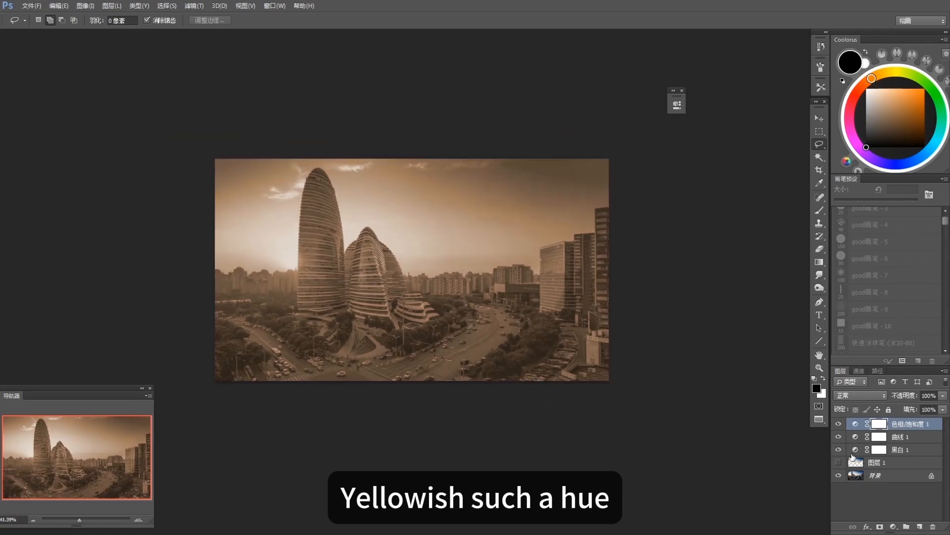
Step: Add a Curves adjustment layer above 曲线 1 and lift the black point and shadows of its RGB curve
click(911, 437)
click(894, 526)
click(910, 378)
click(582, 220)
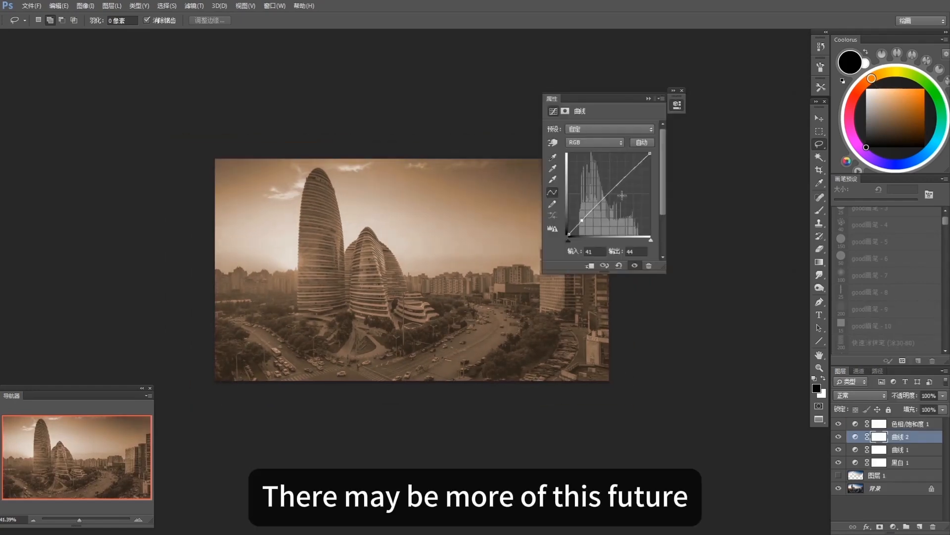
drag(636, 168, 635, 170)
drag(570, 235, 582, 220)
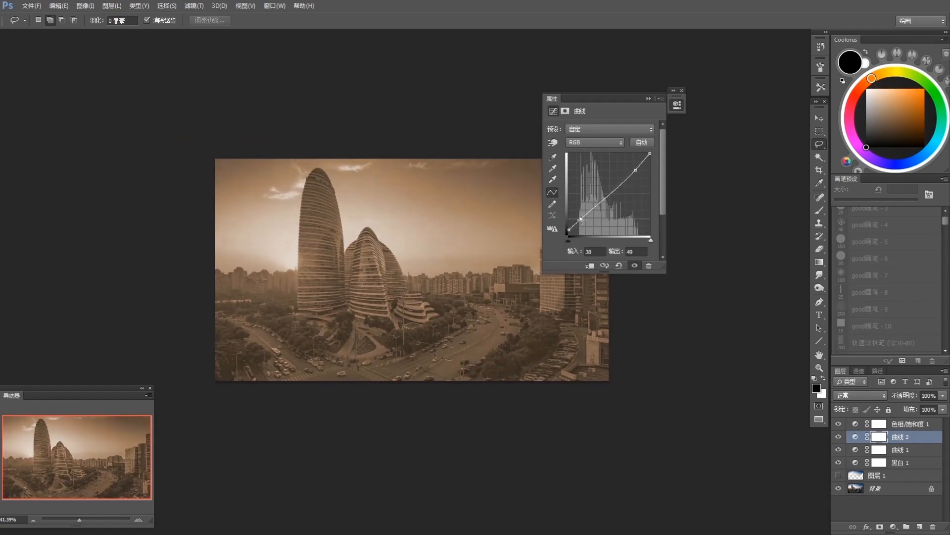
Step: Lower the RGB curve's white point and place its highlight point at input 198, output 172 to reduce contrast
drag(650, 153, 632, 179)
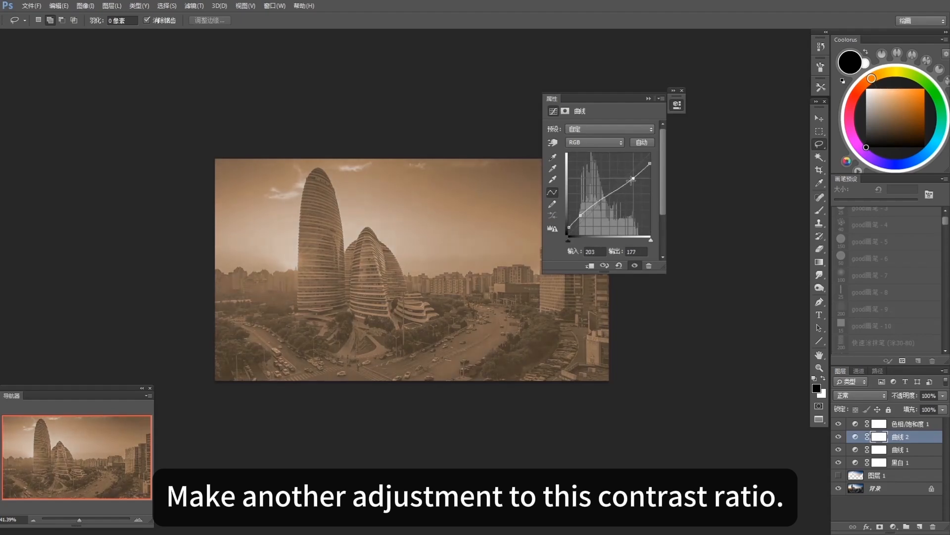
drag(581, 215, 584, 213)
key(ctrl+z)
click(632, 180)
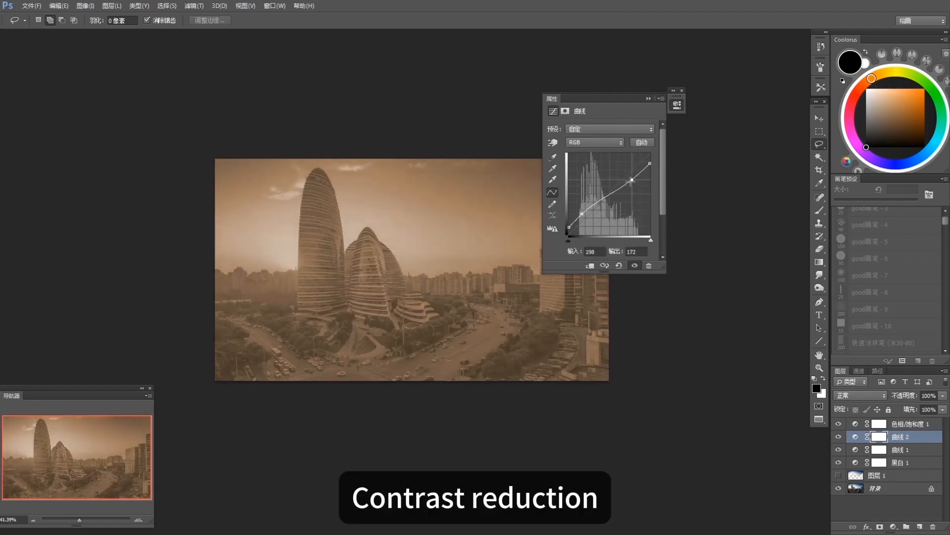
Step: Lower the midtones of the blue channel curve in the 曲线 2 adjustment
click(594, 142)
click(594, 169)
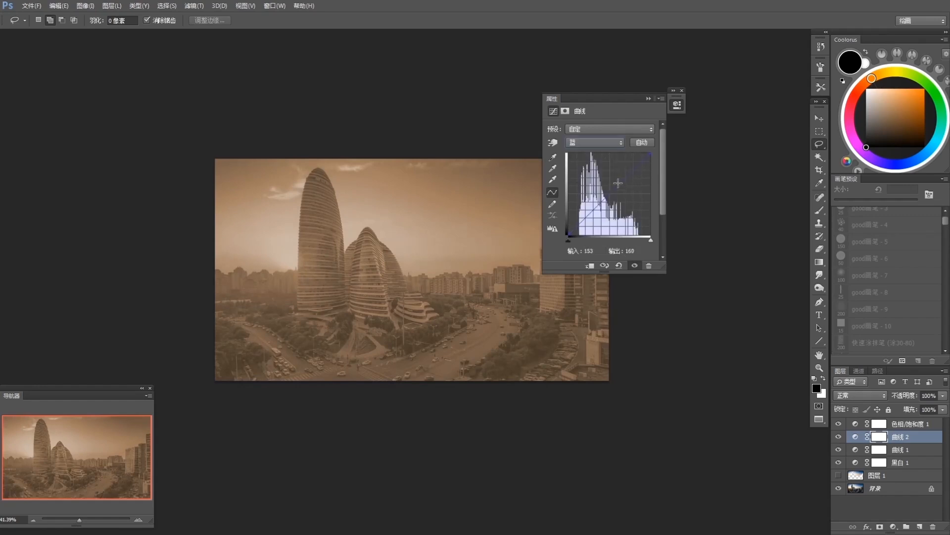
drag(623, 184, 617, 195)
click(649, 99)
click(894, 526)
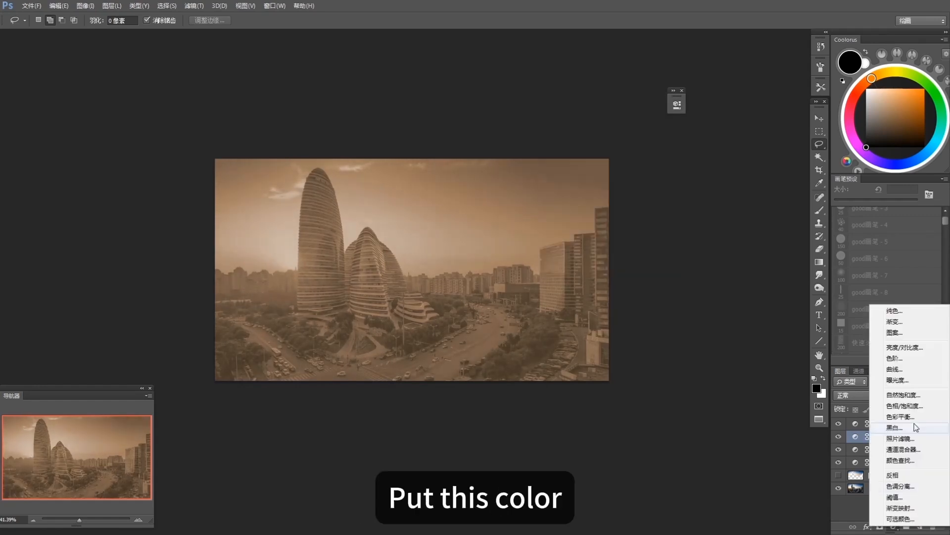
click(901, 417)
click(652, 102)
Step: Add another Curves adjustment layer and delete the Color Balance layer beneath it
click(893, 526)
click(899, 370)
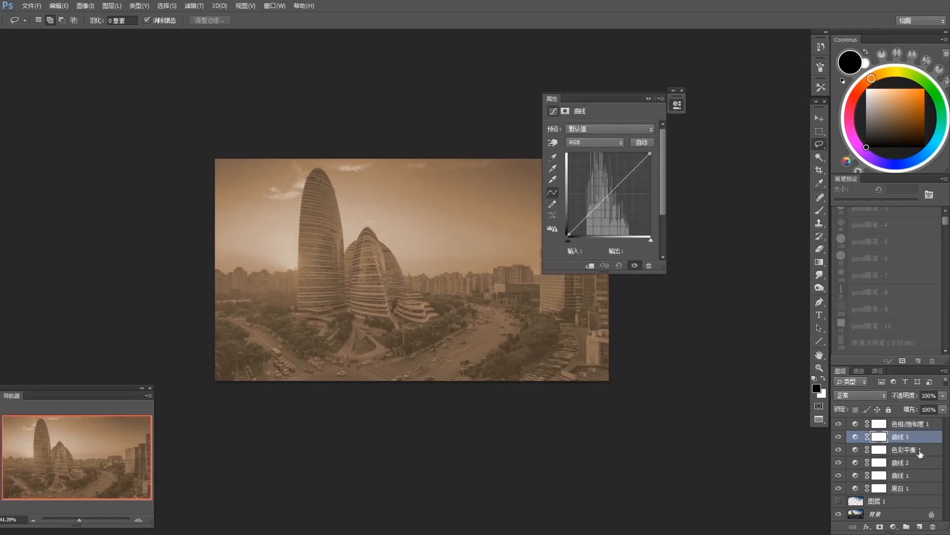
click(917, 450)
click(914, 438)
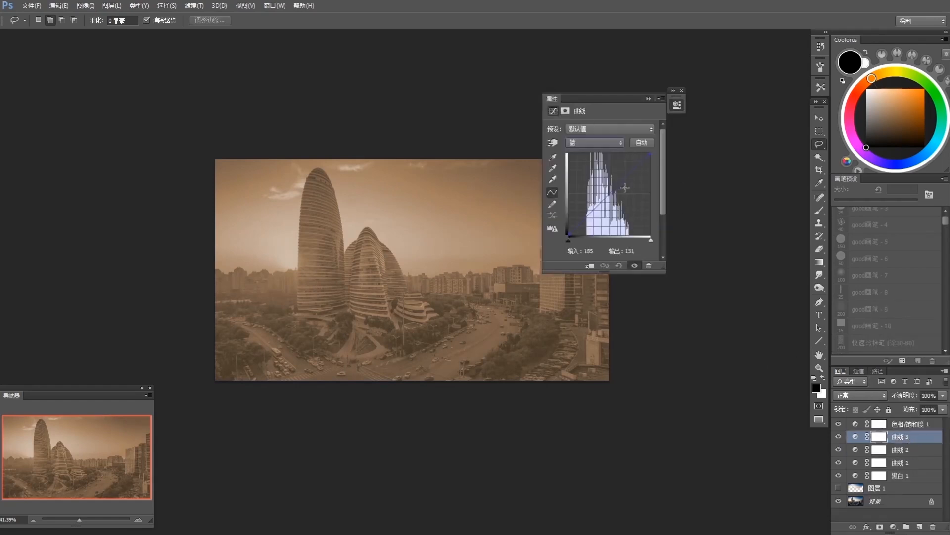
Step: Adjust the blue and red channel curves of 曲线 3 and add an RGB midpoint at input 127, output 127
drag(625, 184, 613, 193)
drag(594, 213, 618, 187)
click(594, 143)
click(591, 161)
click(595, 142)
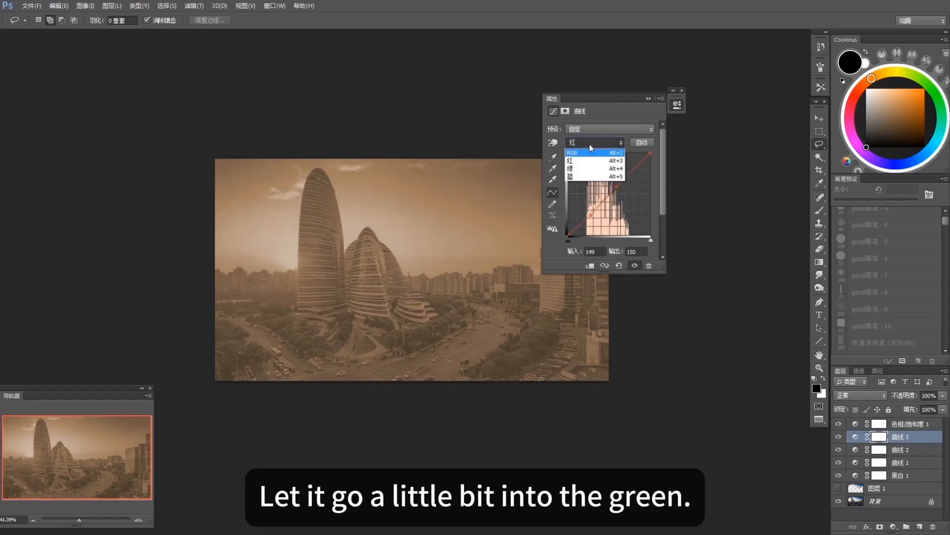
click(592, 151)
click(609, 194)
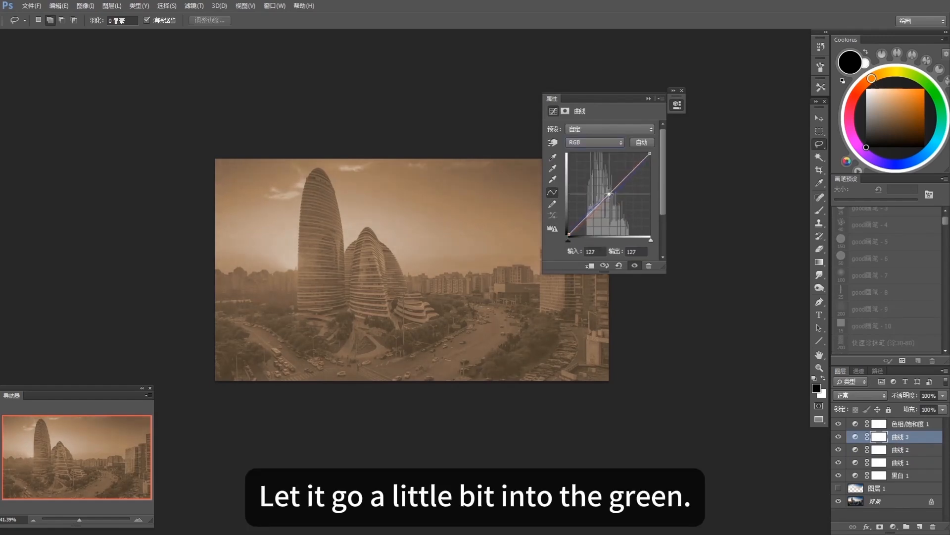
click(677, 104)
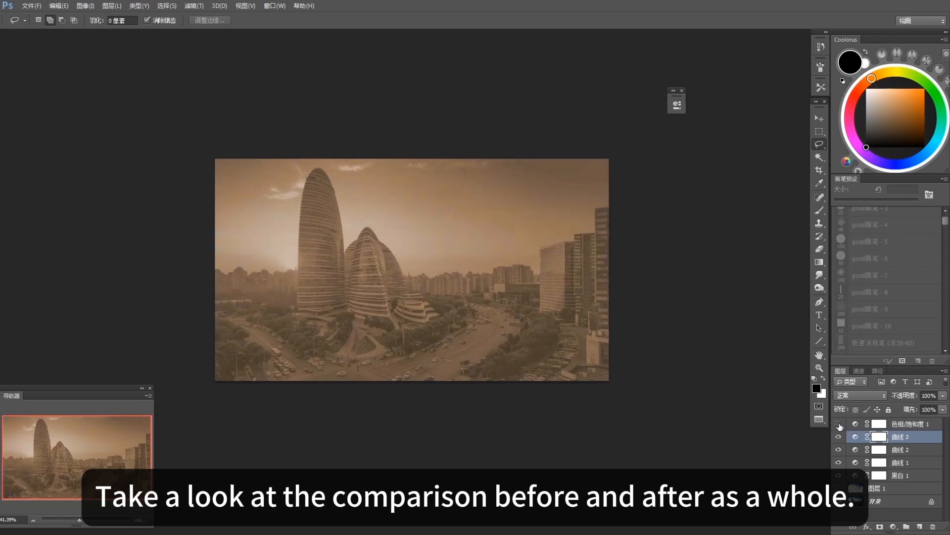
Step: Set the hue of the Hue/Saturation adjustment layer to 31
double_click(856, 424)
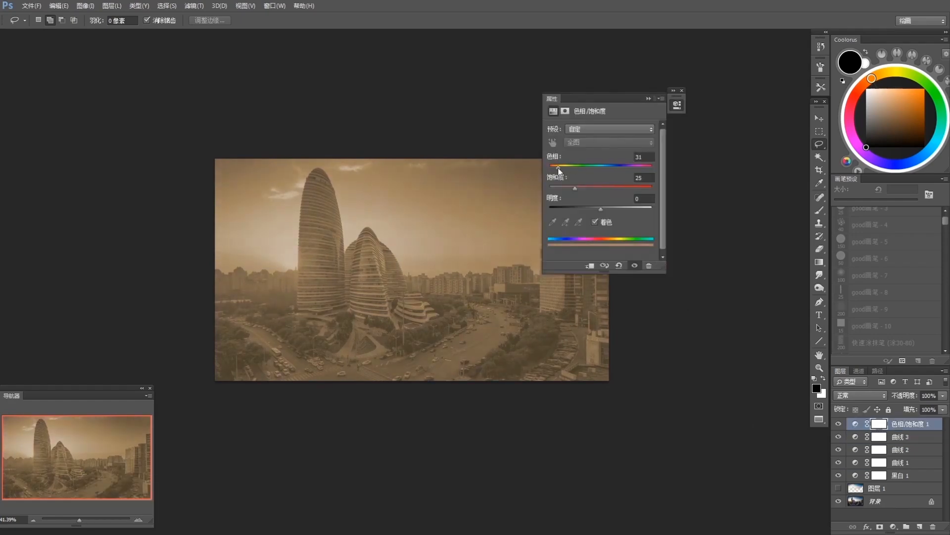
drag(515, 202, 559, 226)
click(682, 91)
drag(525, 254, 537, 272)
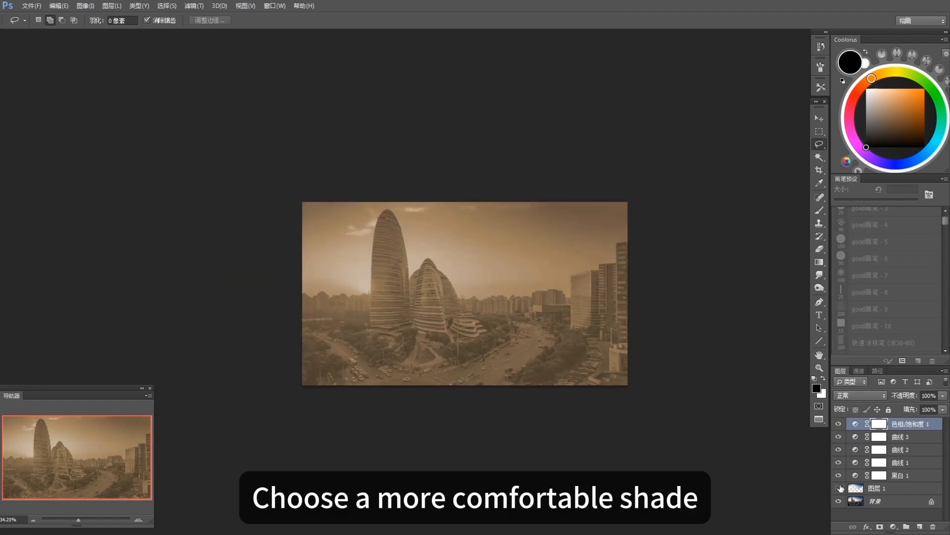
Step: Stamp all visible layers into a new layer and copy its building area to another layer using the inverted sky selection
scroll(904, 451, up, 1)
key(ctrl+shift+alt+e)
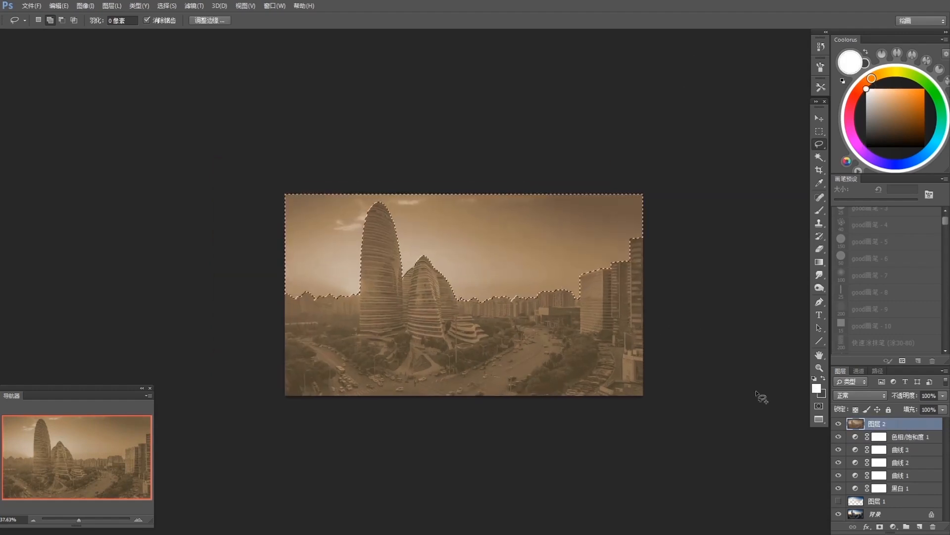
key(ctrl+j)
key(ctrl+z)
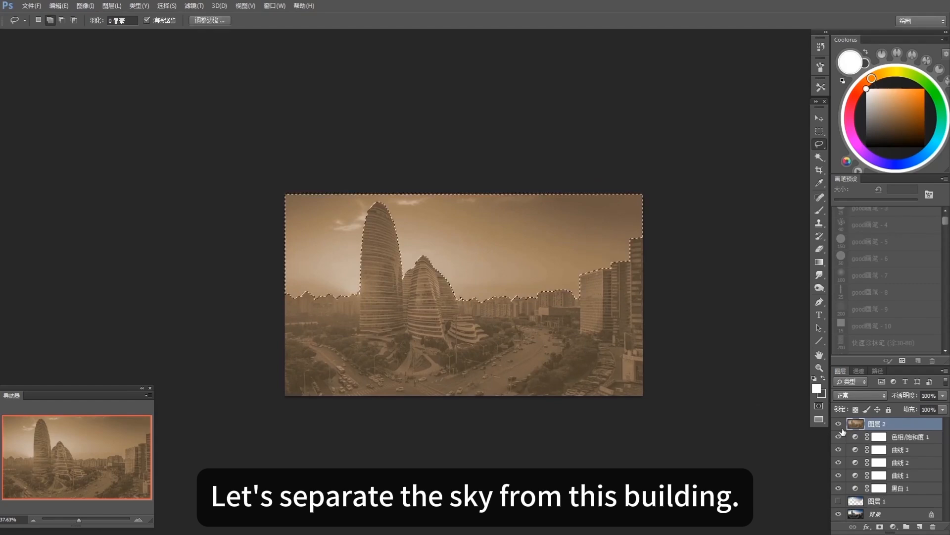
key(ctrl+shift+i)
key(ctrl+j)
Step: Rename the merged full-image layer 背景 and the copied building layer 建筑
double_click(880, 438)
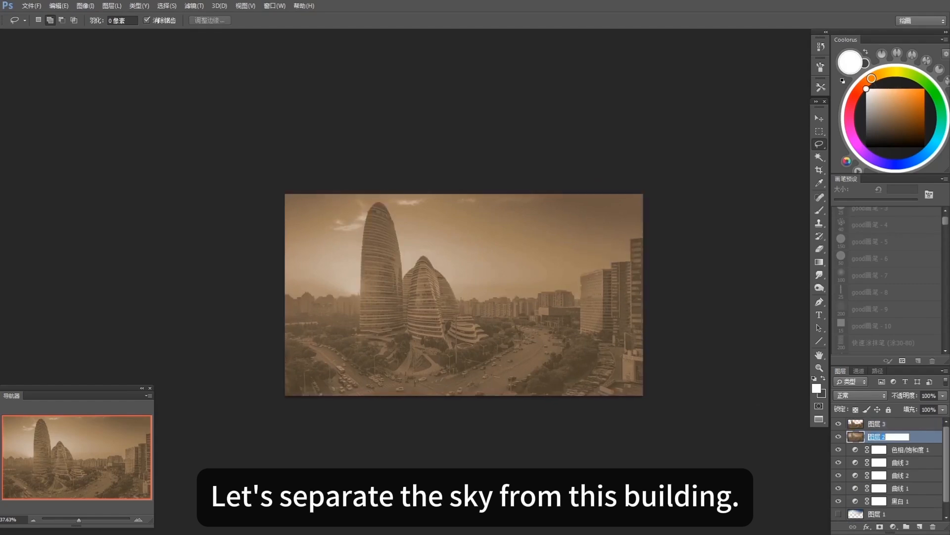
text(天空)
key(Return)
double_click(878, 424)
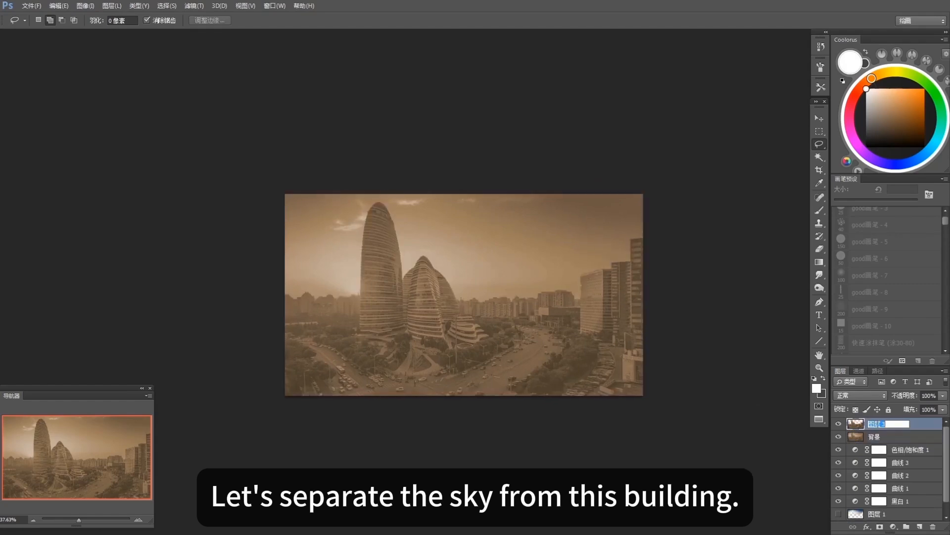
text(jianz)
key(space)
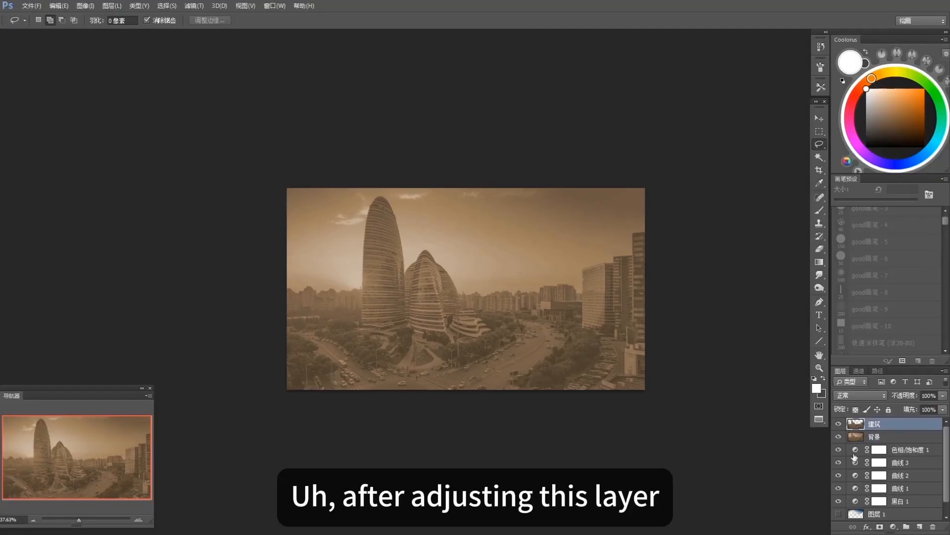
Step: Create a new layer above 建筑 and prepare the good画笔 - 6 brush at 20 pixels with a very dark, greyish blue
click(919, 525)
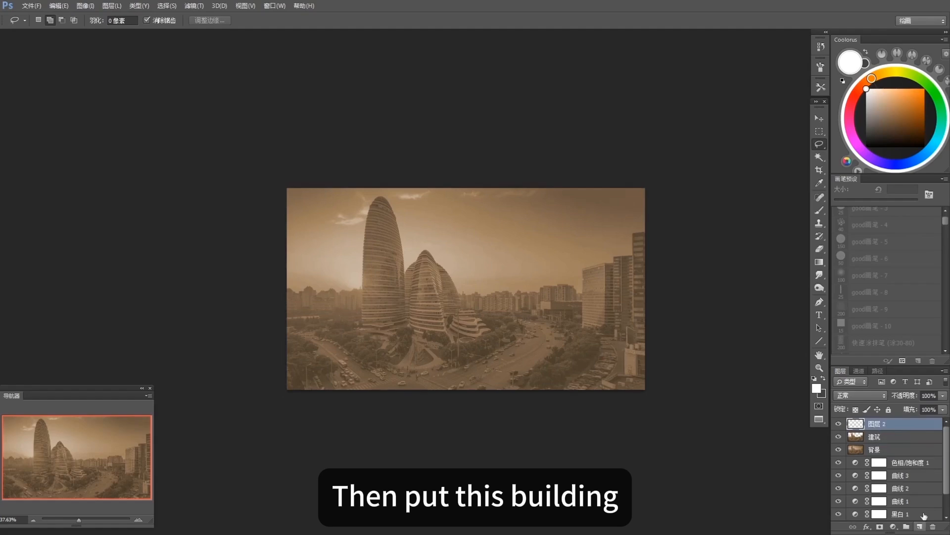
key(b)
click(886, 258)
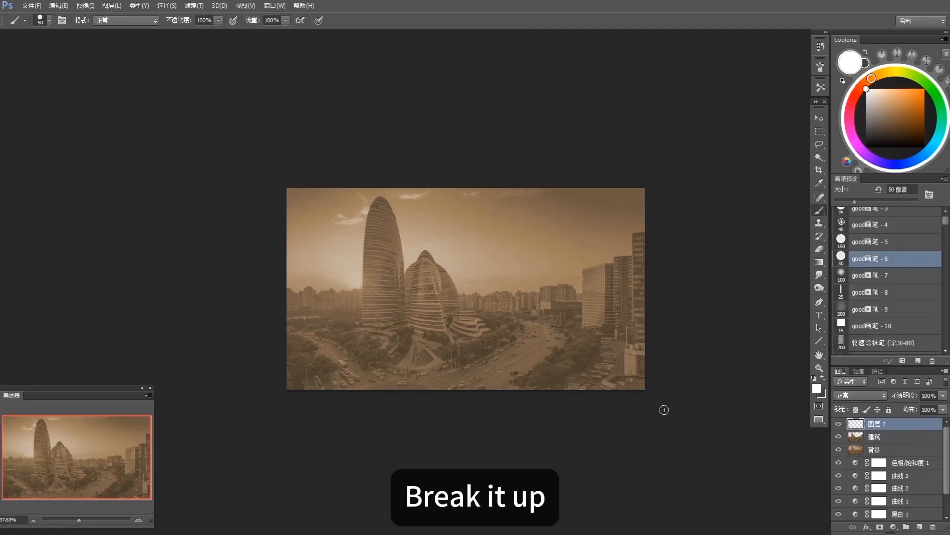
click(893, 163)
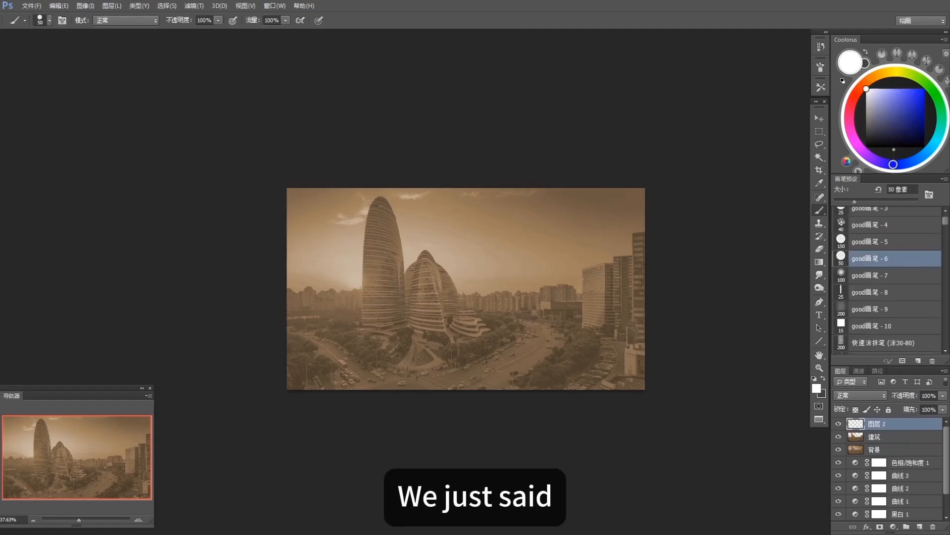
click(880, 138)
key(bracketleft)
key(bracketleft)
key(bracketleft)
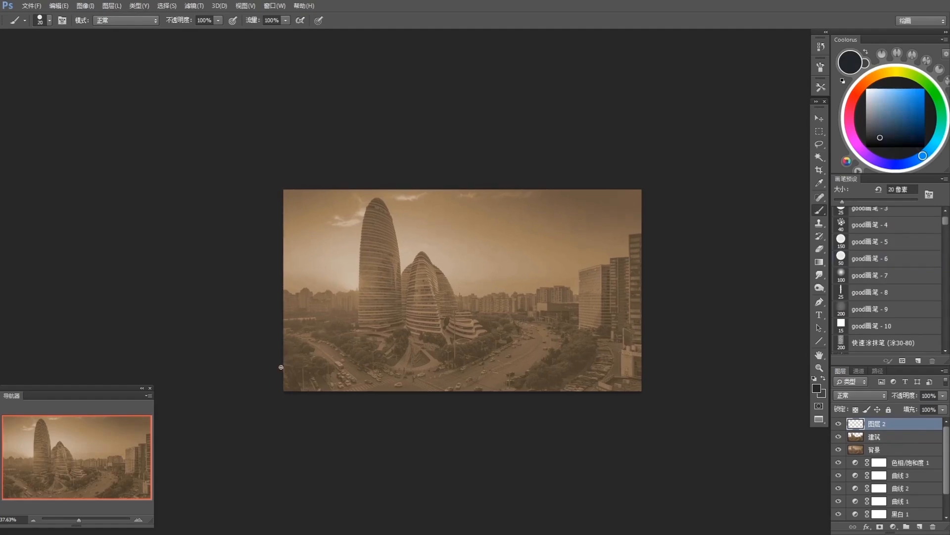
Step: Flip the canvas horizontally and block in dark blue foreground shapes in the image's lower-left corner with a 35-pixel brush
drag(341, 437, 335, 432)
key(ctrl+shift+h)
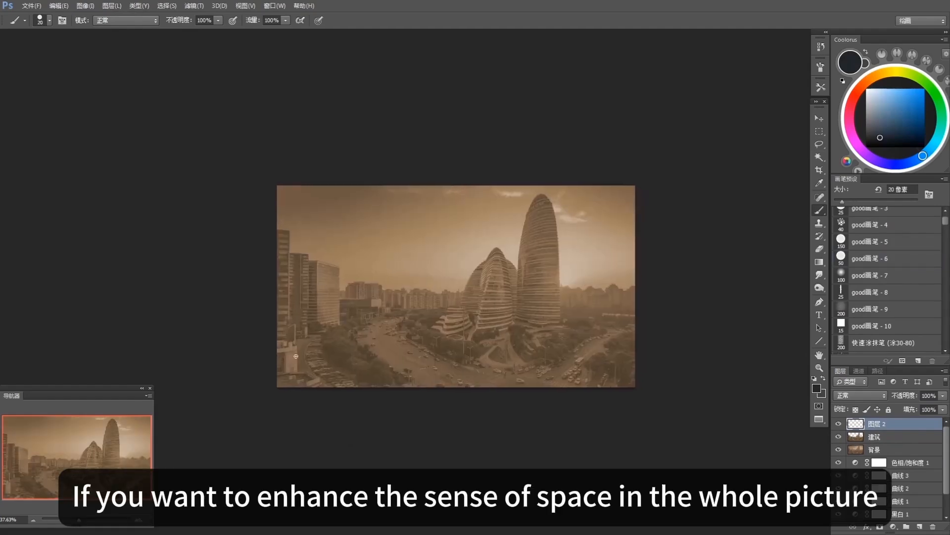
key(bracketright)
key(bracketright)
key(bracketright)
mouse_move(297, 346)
mouse_down()
mouse_move(289, 380)
mouse_move(290, 352)
mouse_move(293, 381)
mouse_move(352, 384)
mouse_up()
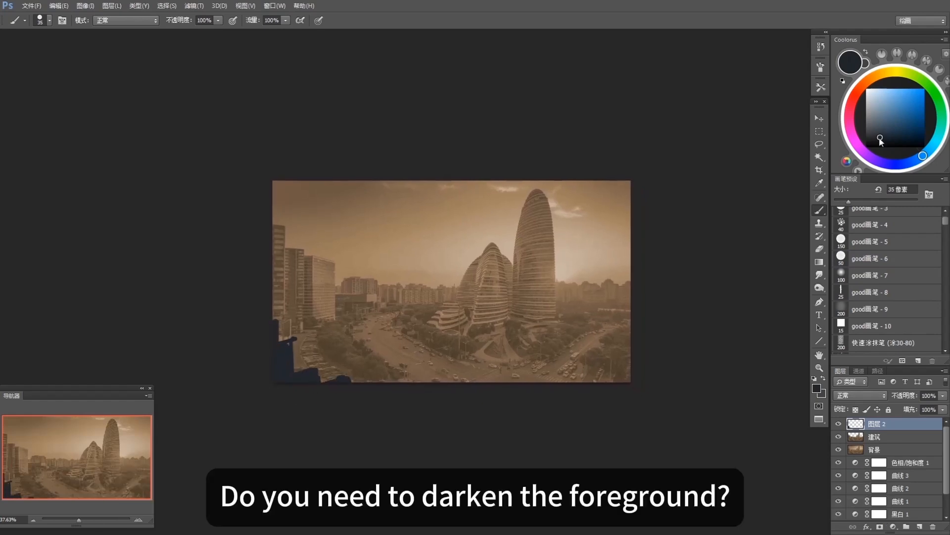
drag(273, 392, 272, 389)
alt+click(281, 348)
drag(280, 348, 295, 339)
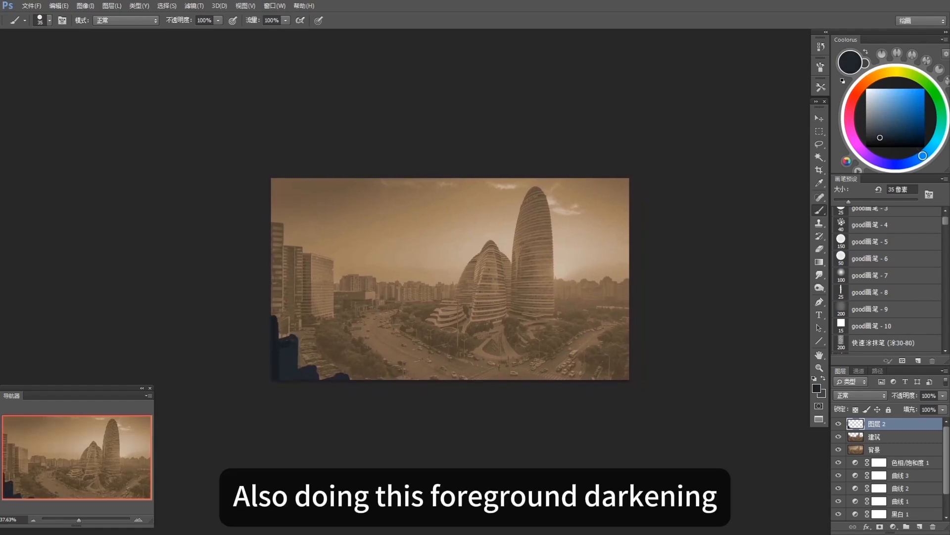
Step: Reposition and free-transform the painted dark foreground shapes
key(v)
mouse_move(330, 379)
mouse_down()
mouse_move(338, 370)
mouse_move(372, 396)
mouse_move(361, 368)
mouse_up()
key(ctrl+t)
key(Return)
Step: Build up the foreground blocks in the lower-left corner with brush strokes in sampled dark and bluish tones
key(b)
alt+click(289, 348)
drag(278, 337, 277, 377)
mouse_move(280, 333)
mouse_down()
mouse_move(272, 333)
mouse_move(279, 298)
mouse_move(278, 333)
mouse_move(305, 323)
mouse_move(324, 364)
mouse_move(308, 358)
mouse_move(323, 366)
mouse_up()
alt+click(301, 343)
click(877, 132)
alt+click(281, 314)
alt+click(279, 301)
alt+click(299, 341)
Step: Refine the edges and details of the foreground blocks with a 15-pixel brush and sampled dark blue shades
key(bracketleft)
key(bracketleft)
alt+click(318, 364)
alt+click(328, 371)
alt+click(312, 382)
alt+click(326, 375)
drag(371, 385, 371, 386)
alt+click(287, 360)
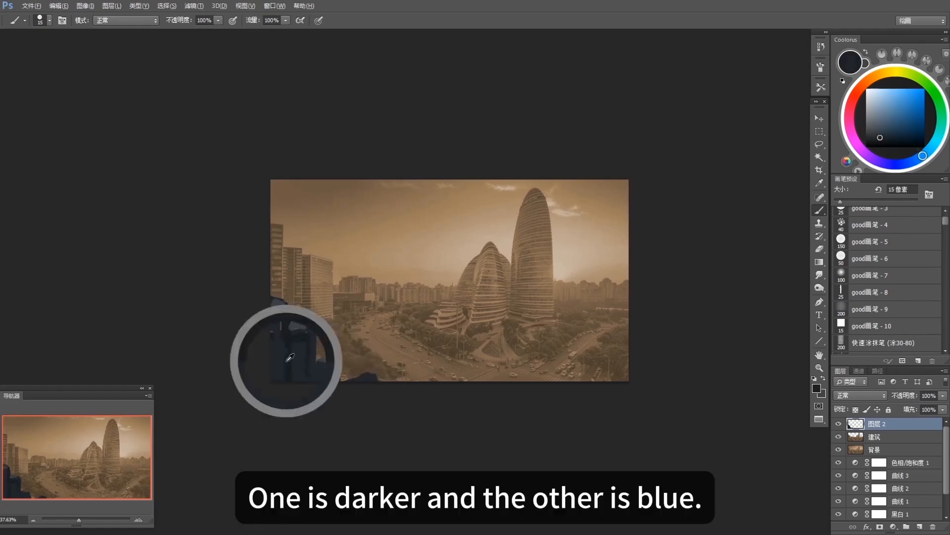
drag(292, 360, 288, 361)
Step: Fill a rectangular strip along the image's lower edge, from the left corner to nearly mid-width, with the dark foreground color
drag(522, 425, 522, 425)
key(m)
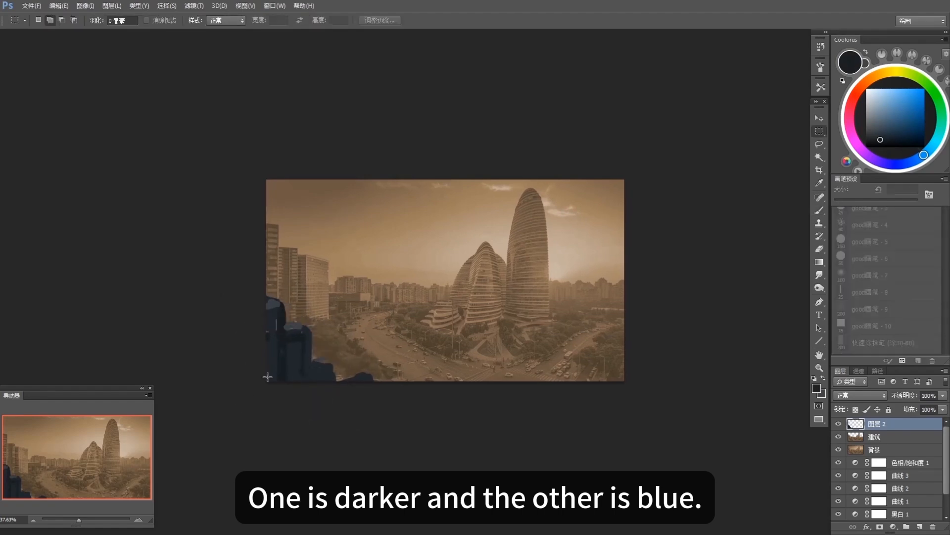
drag(267, 372, 414, 398)
key(alt+BackSpace)
key(ctrl+d)
drag(320, 367, 429, 391)
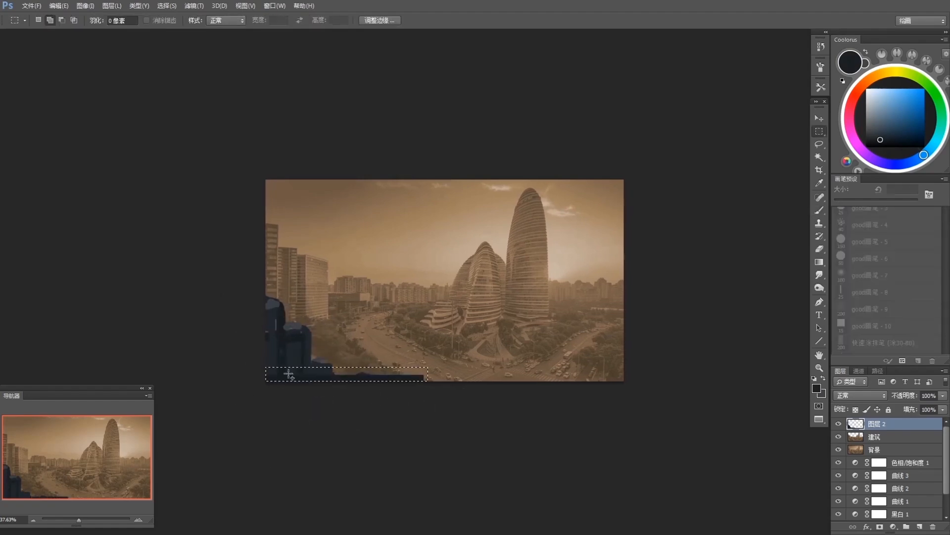
key(alt+BackSpace)
key(ctrl+d)
Step: Paint thin diagonal beams from the foreground blocks down to the dark strip, using sampled dark blues and a 15-pixel brush
key(b)
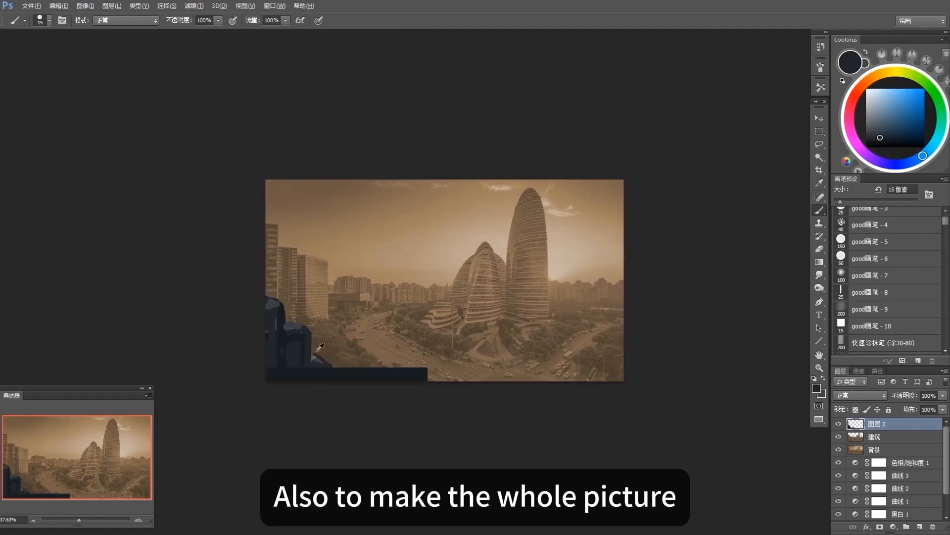
alt+click(317, 351)
alt+click(329, 361)
drag(315, 352, 328, 362)
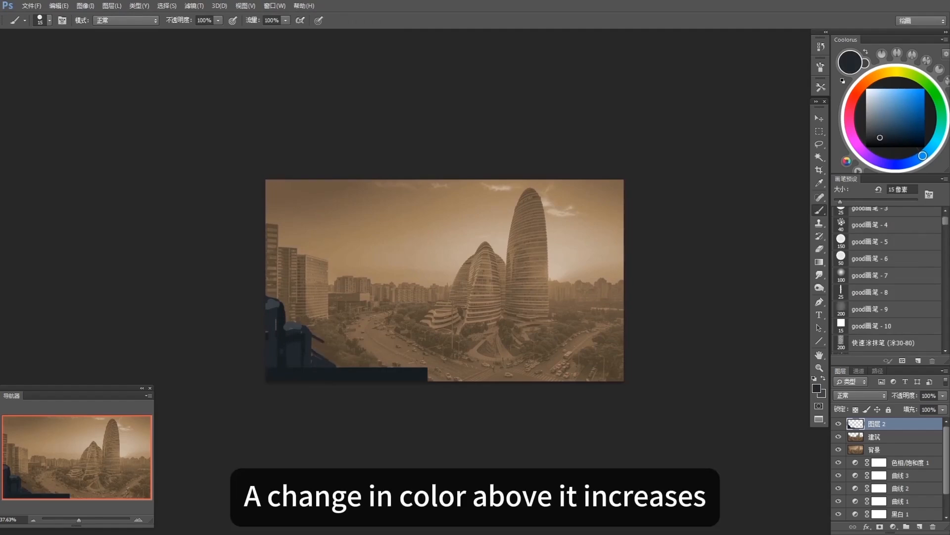
shift+click(384, 366)
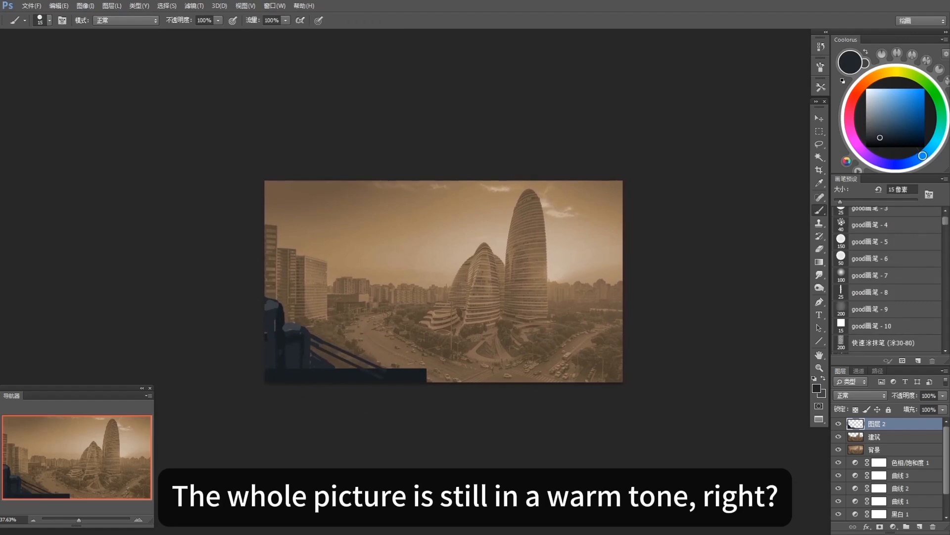
Step: Trim the tops of the lower-left foreground blocks with a 50-pixel eraser and sample dark blues for the 15-pixel brush
key(e)
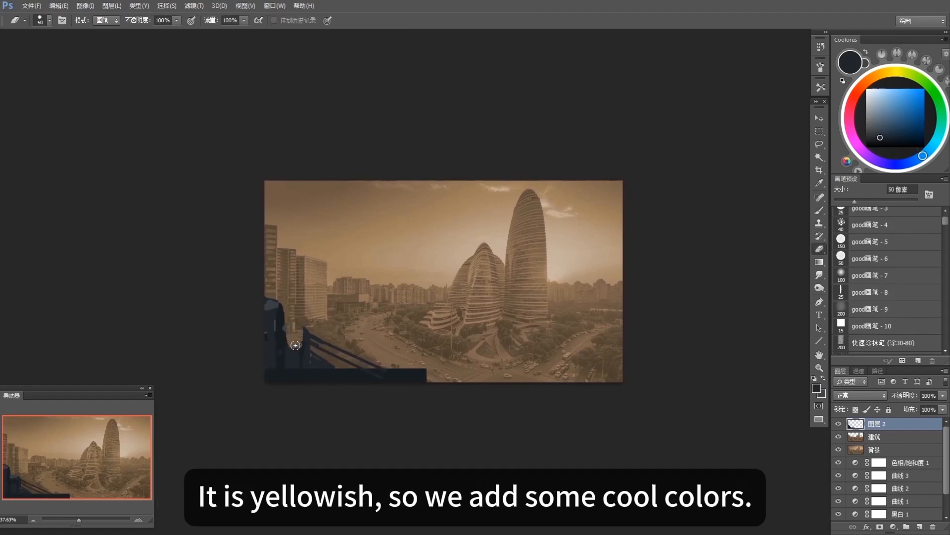
key(b)
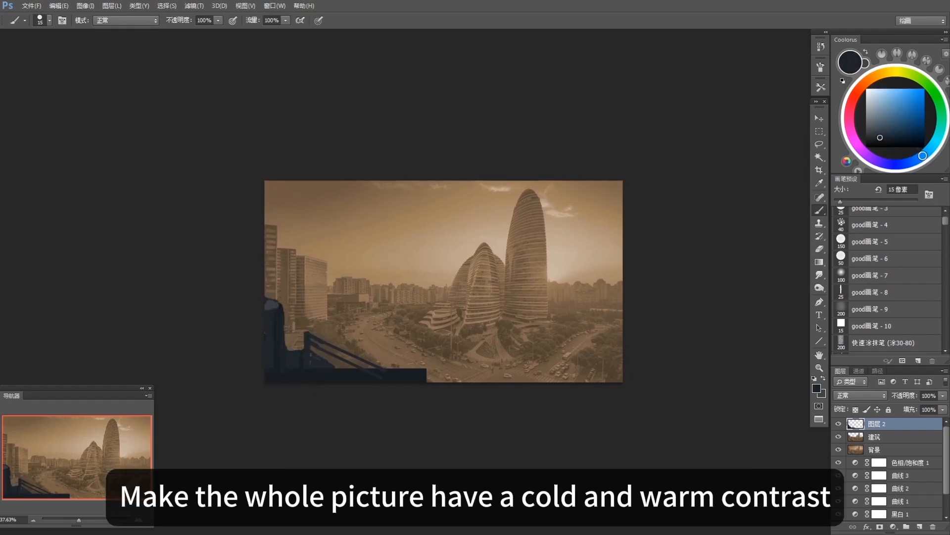
alt+click(267, 313)
key(e)
drag(268, 299, 297, 315)
key(b)
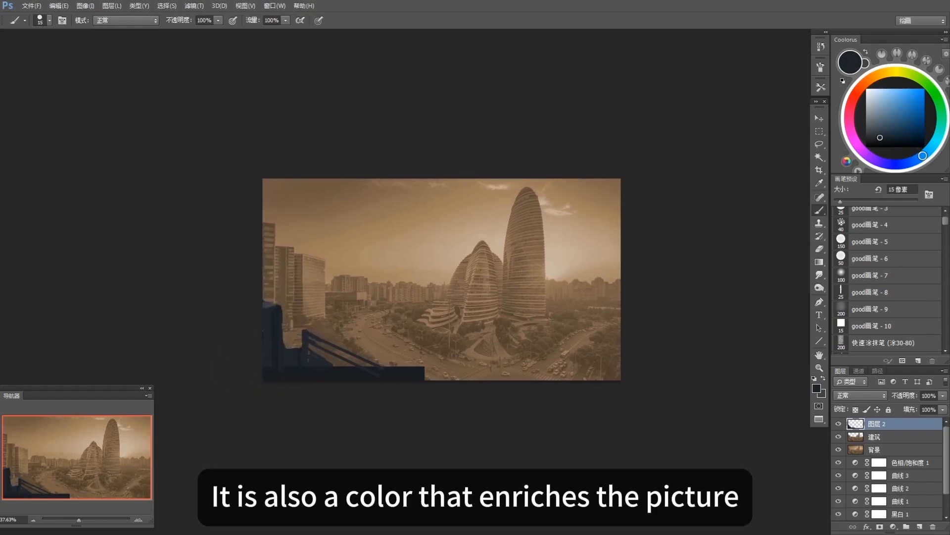
alt+click(416, 374)
key(e)
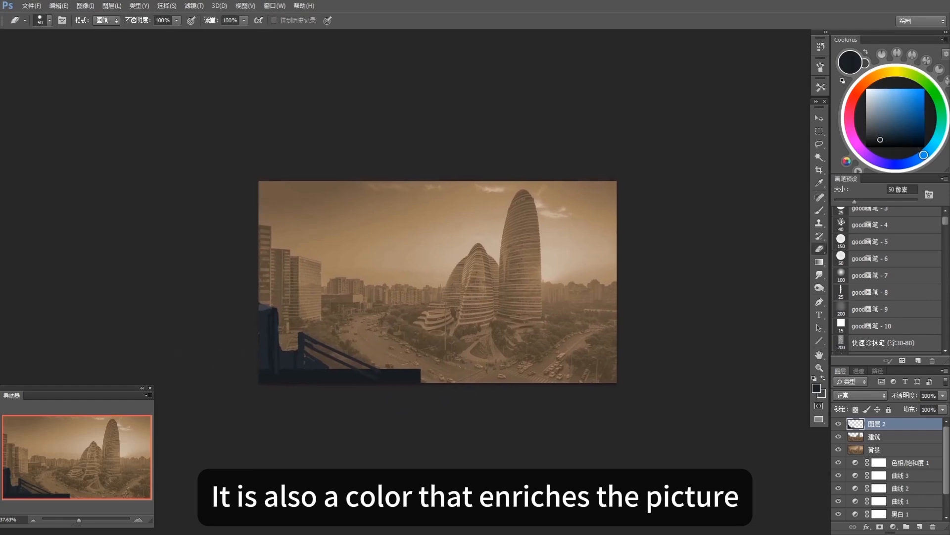
key(b)
Step: Add a dark wedge sloping down past the end of the foreground strip by filling a polygonal lasso selection with the sampled dark blue
drag(384, 357, 388, 359)
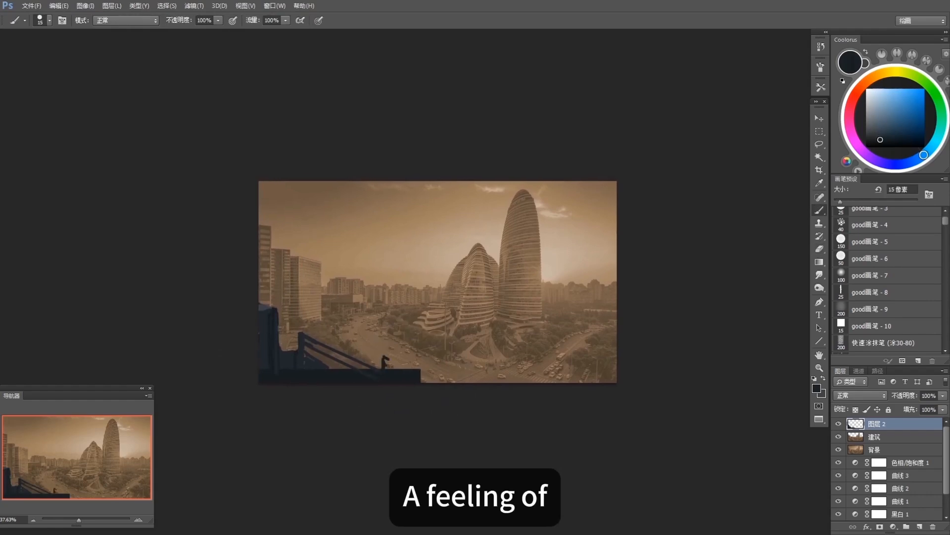
key(l)
click(383, 356)
click(454, 385)
click(453, 412)
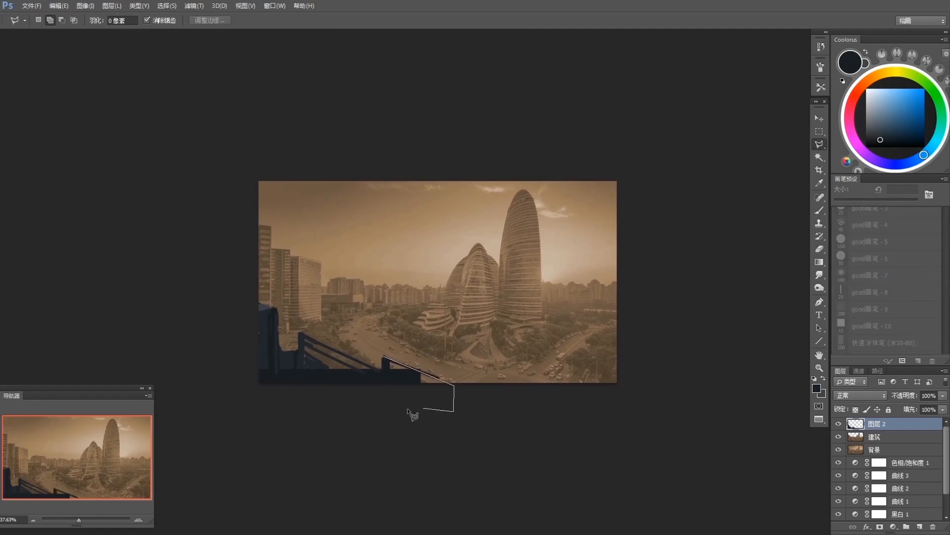
click(388, 413)
click(367, 410)
click(382, 400)
click(383, 357)
key(alt+Delete)
key(ctrl+d)
key(b)
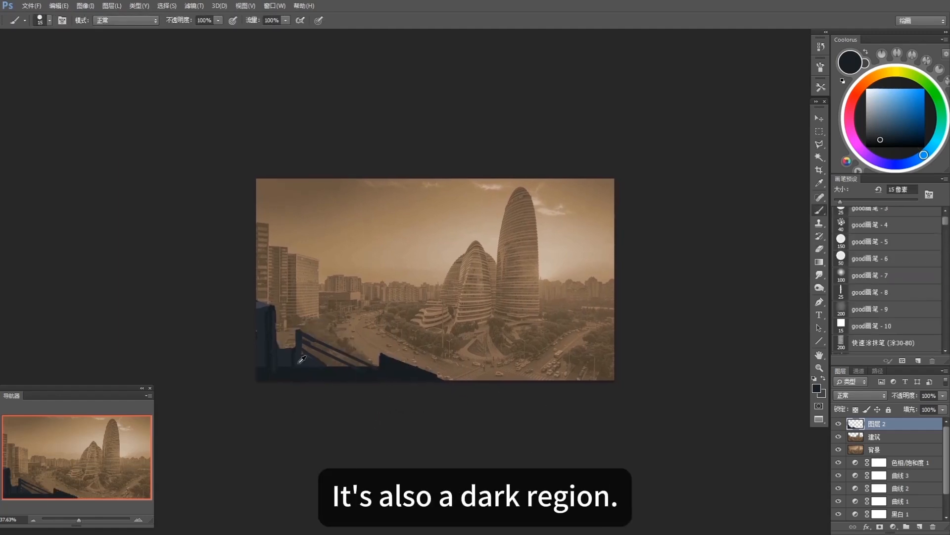
Step: Outline a flat-topped block in the image's lower-right corner and fill it with the dark foreground color
mouse_move(615, 355)
mouse_down()
mouse_move(563, 358)
mouse_move(548, 373)
mouse_up()
key(l)
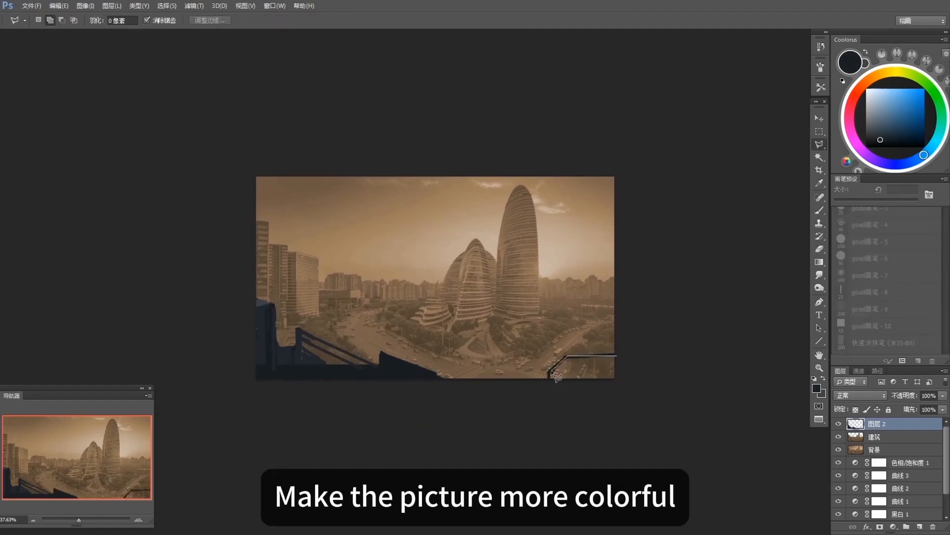
click(551, 371)
click(548, 401)
click(592, 420)
click(639, 411)
click(618, 355)
key(alt+Delete)
key(ctrl+d)
key(b)
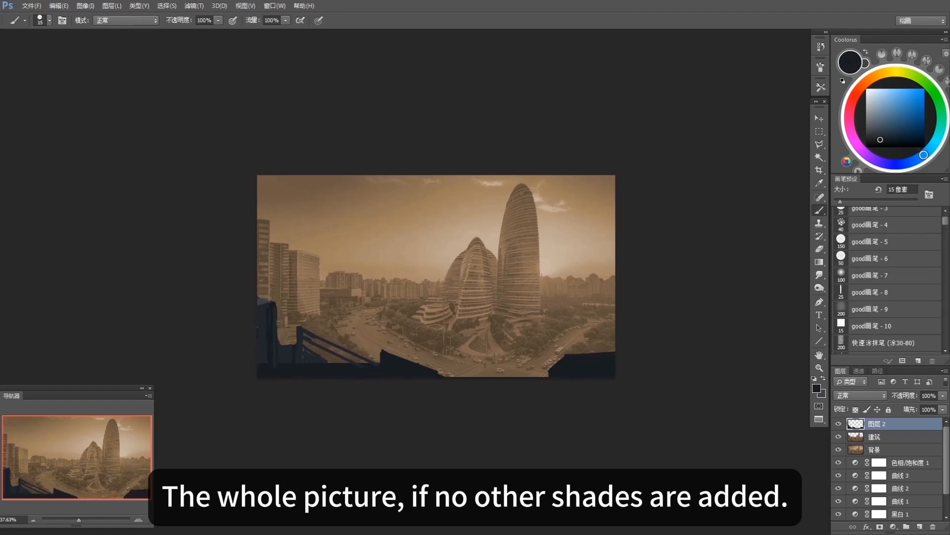
Step: Select the top face of the lower-right block with the polygonal lasso and fill it with a light brown sampled from the landscape
key(l)
click(646, 360)
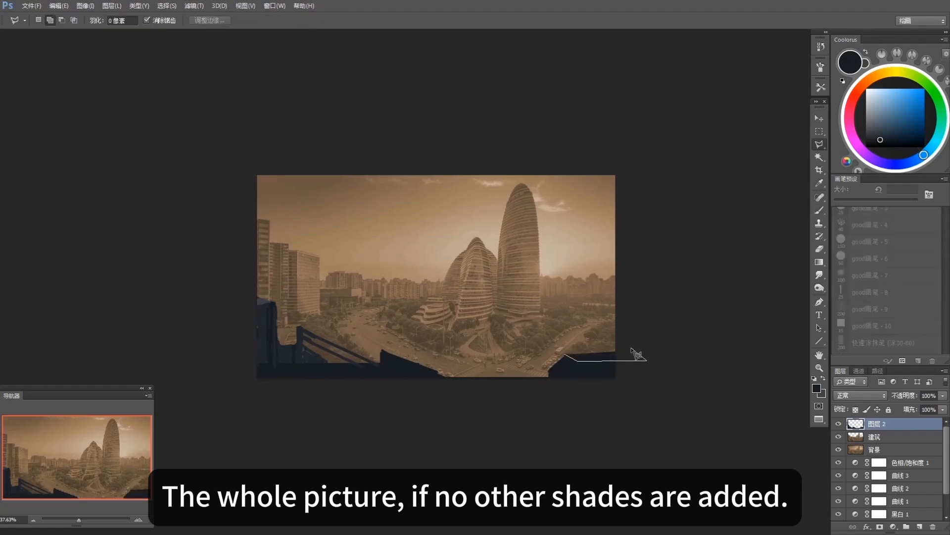
click(585, 350)
click(566, 355)
key(g)
alt+click(596, 292)
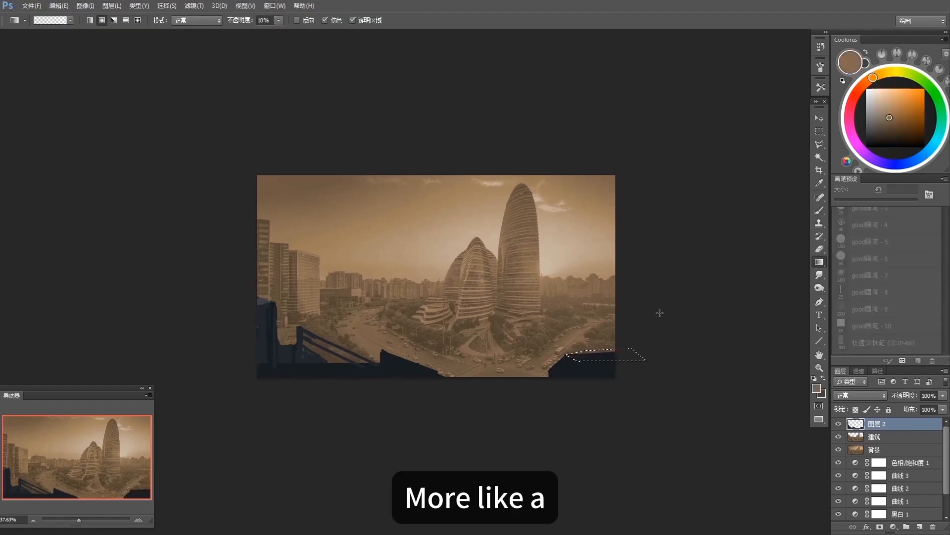
key(alt+Delete)
key(ctrl+d)
key(b)
Step: Paint a smaller dark block with a light brown top behind the lower-right block, using a 15-pixel brush and sampled colors
alt+click(568, 363)
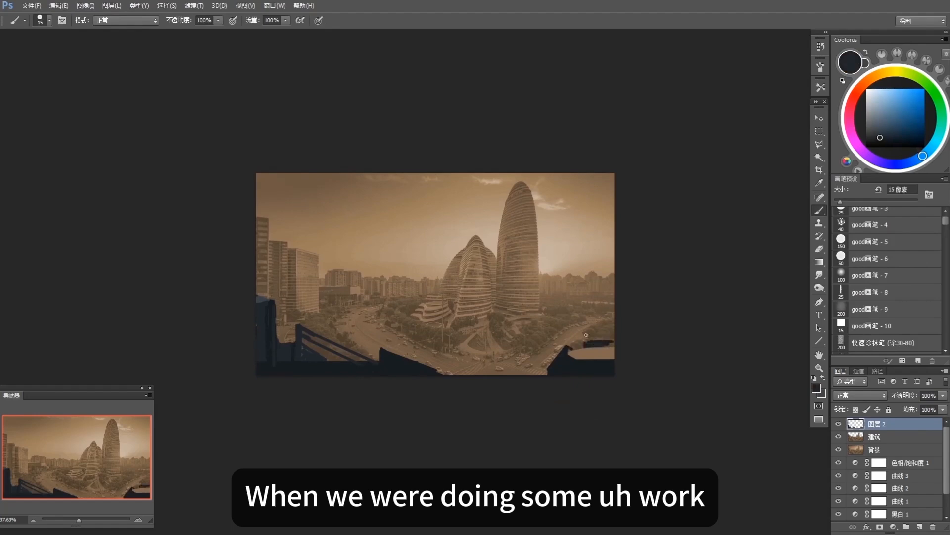
alt+click(596, 338)
alt+click(610, 340)
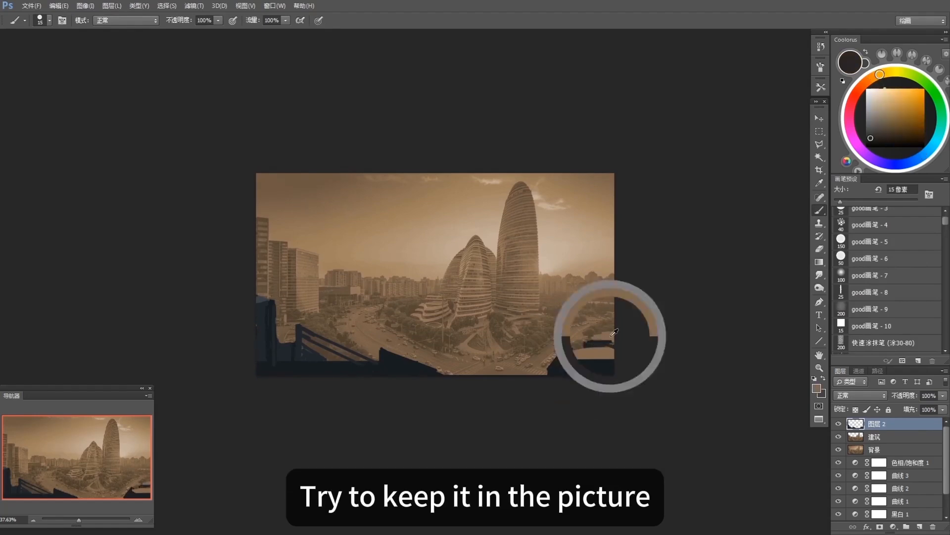
alt+click(600, 342)
alt+click(595, 320)
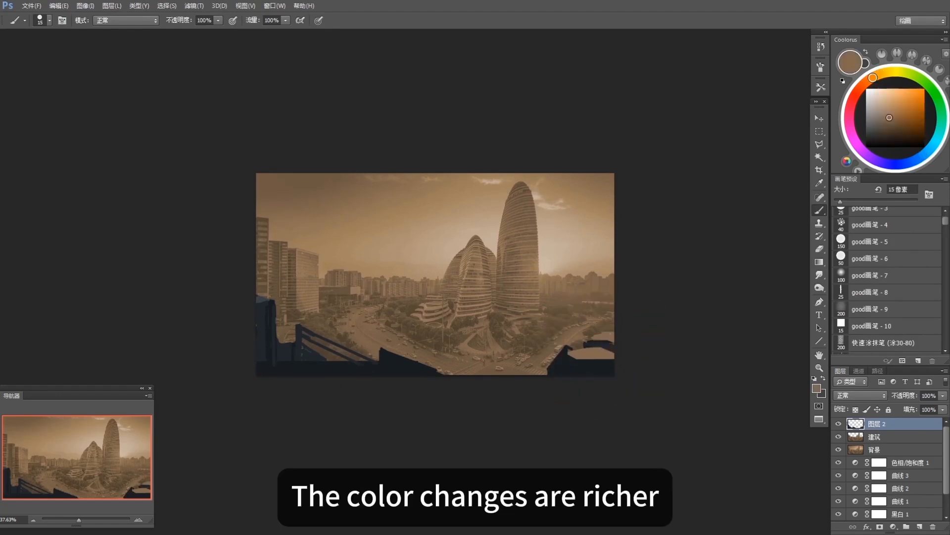
alt+click(592, 344)
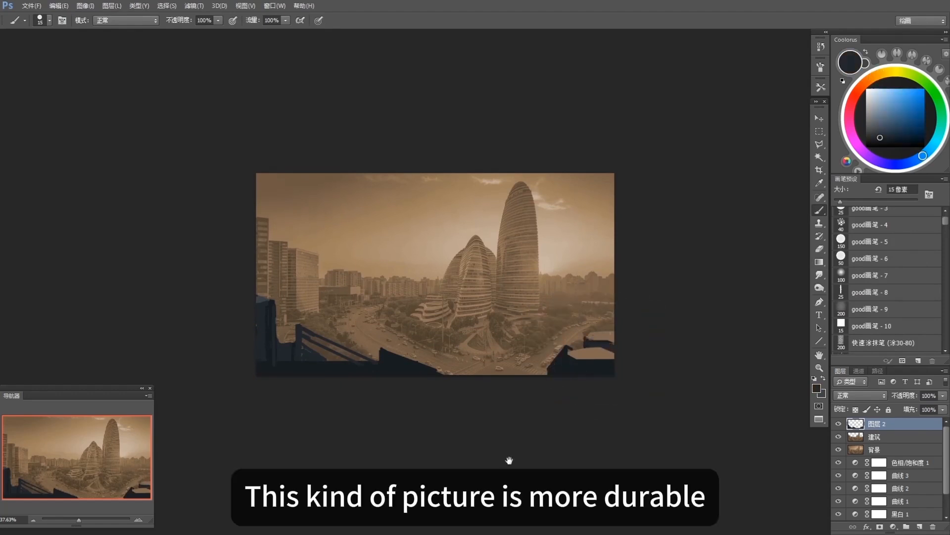
Step: Add a new layer above the 建筑 layer, set its blend mode to Overlay (叠加), and hide the 建筑 layer
click(876, 436)
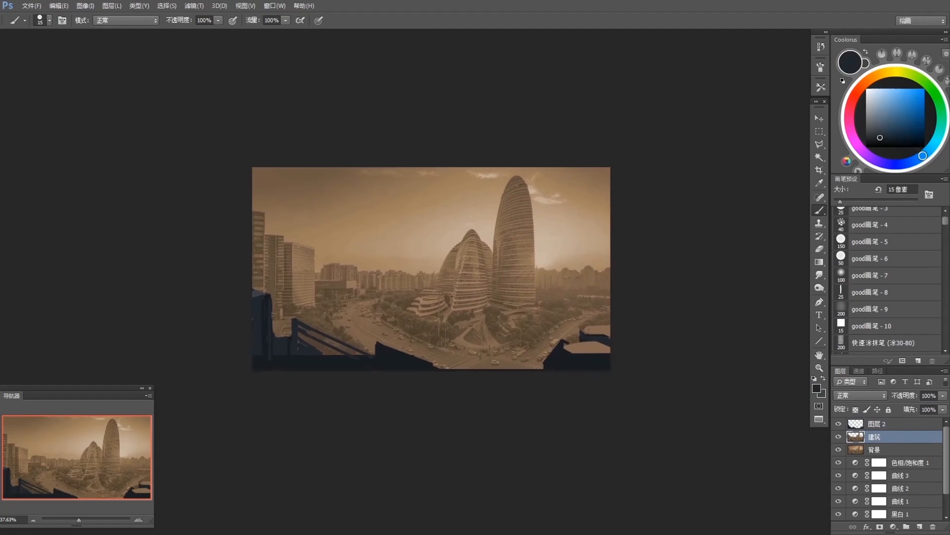
key(g)
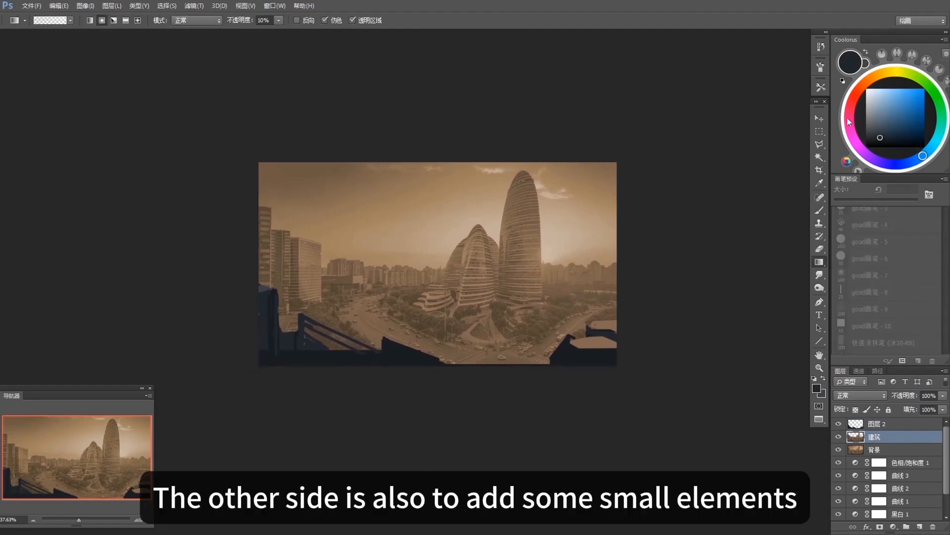
click(858, 145)
click(889, 139)
click(862, 395)
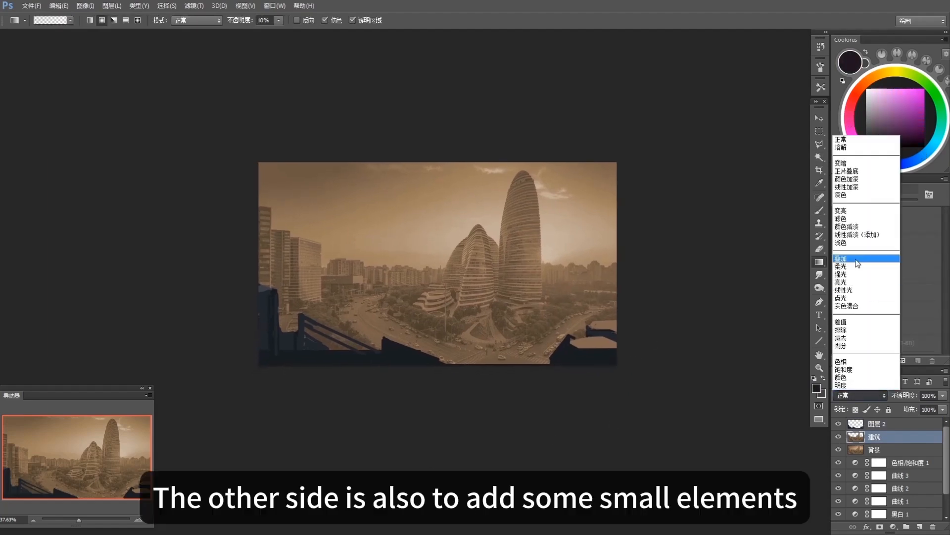
click(919, 528)
click(920, 526)
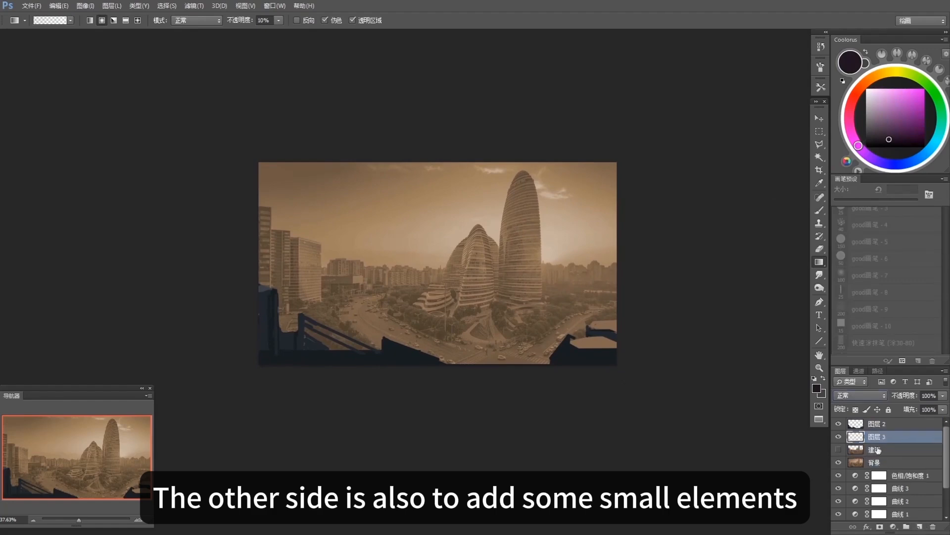
click(861, 395)
click(850, 259)
click(838, 450)
Step: Darken the landscape behind the lower-left foreground with dark violet-blue radial gradients, raising the gradient opacity to 20%
alt+click(366, 357)
click(878, 161)
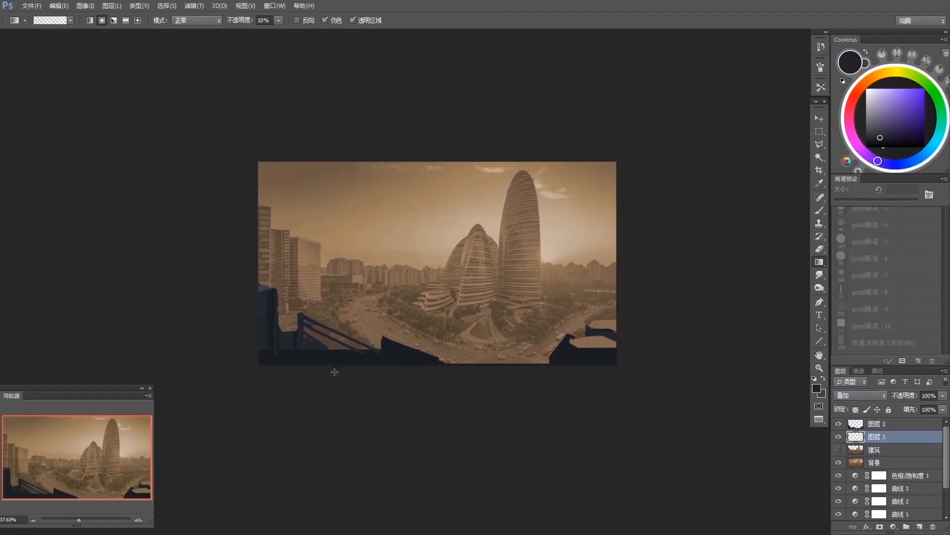
drag(353, 298, 358, 290)
key(2)
click(885, 163)
drag(267, 409, 325, 332)
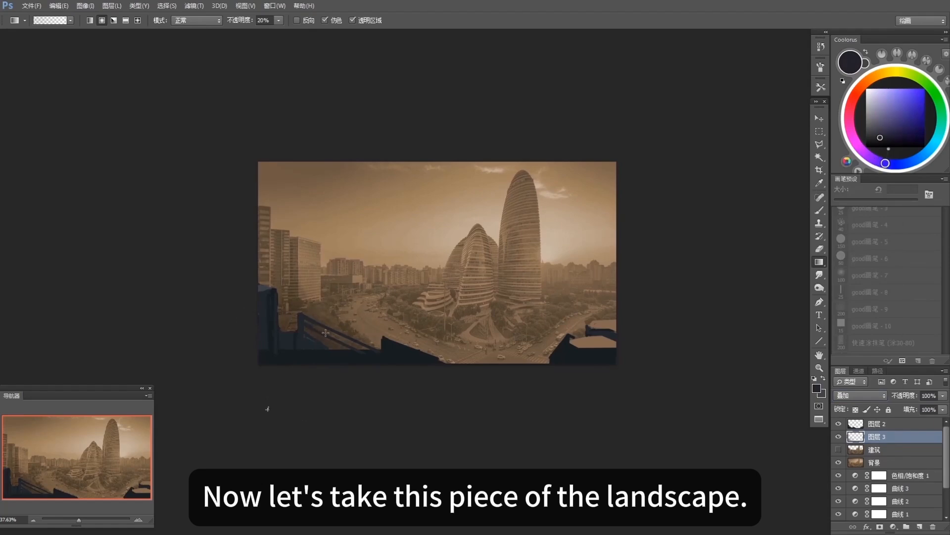
Step: Darken the ground near the lower-right blocks with near-black blue gradients and tint the mid-ground with a lighter dark blue
click(892, 144)
drag(587, 340, 555, 413)
drag(522, 339, 553, 424)
drag(559, 365, 561, 356)
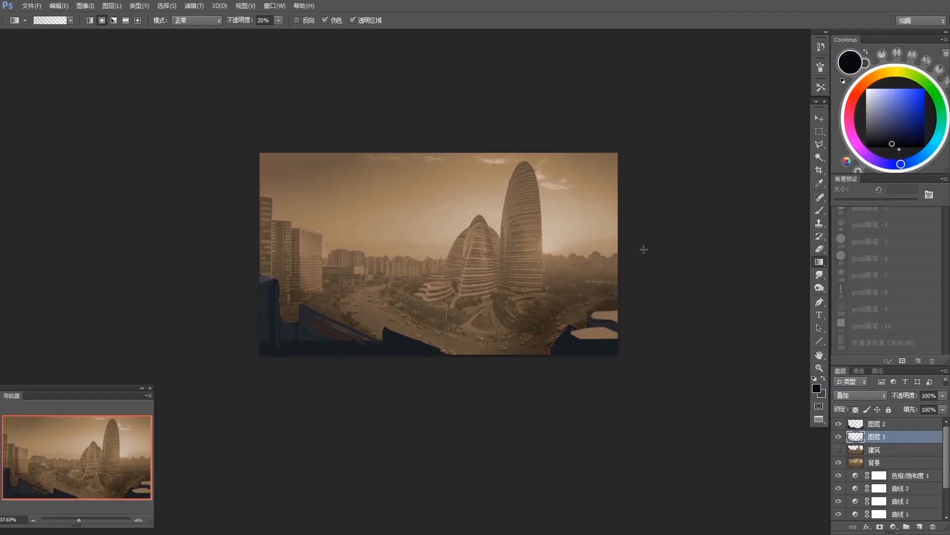
click(893, 131)
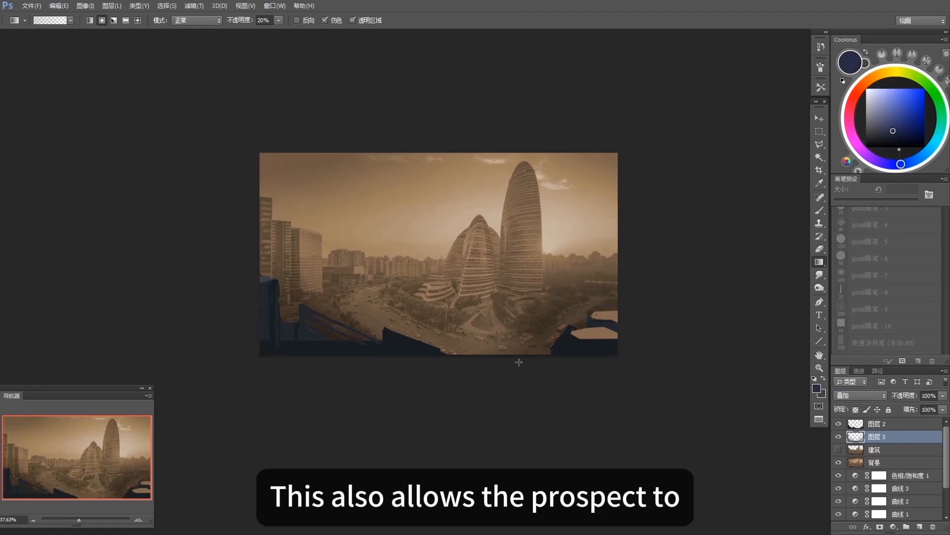
drag(354, 322, 360, 319)
drag(475, 283, 475, 285)
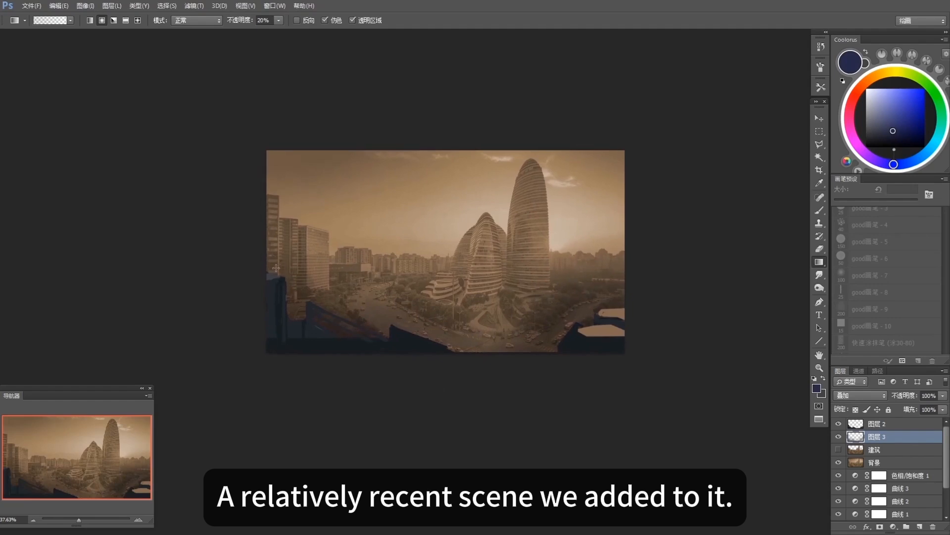
Step: Load the 建筑 layer's outline as a selection and darken the two central towers with 20% dark greyish-blue gradients
key(l)
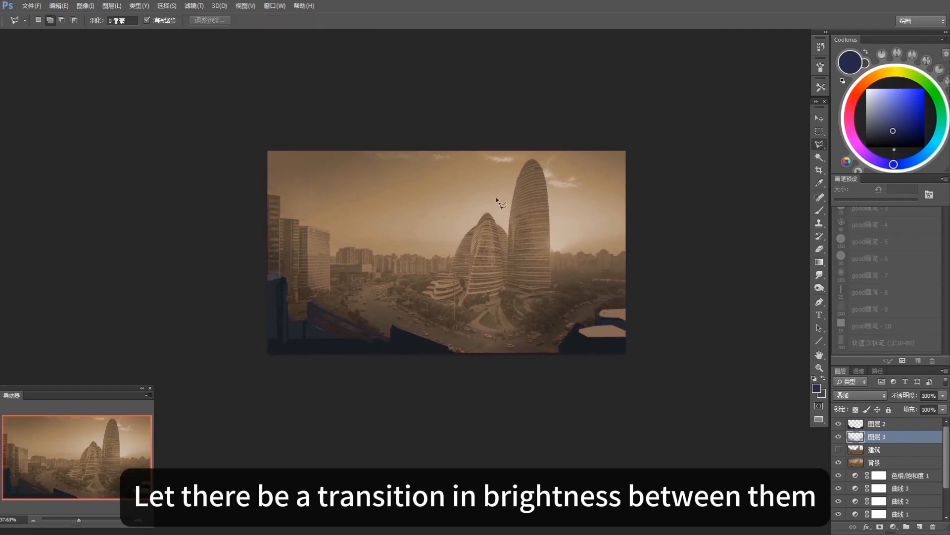
ctrl+click(856, 436)
key(g)
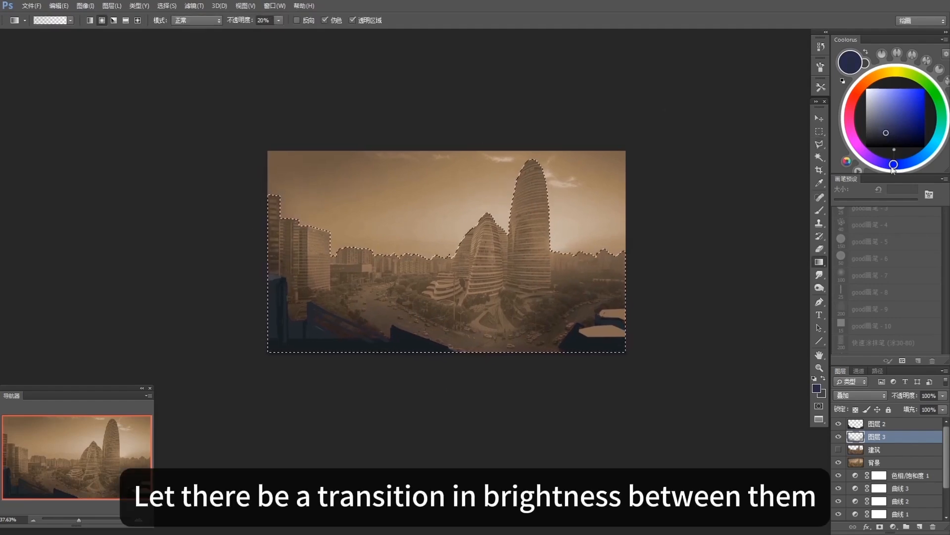
click(875, 135)
drag(531, 166, 528, 207)
drag(519, 248, 520, 285)
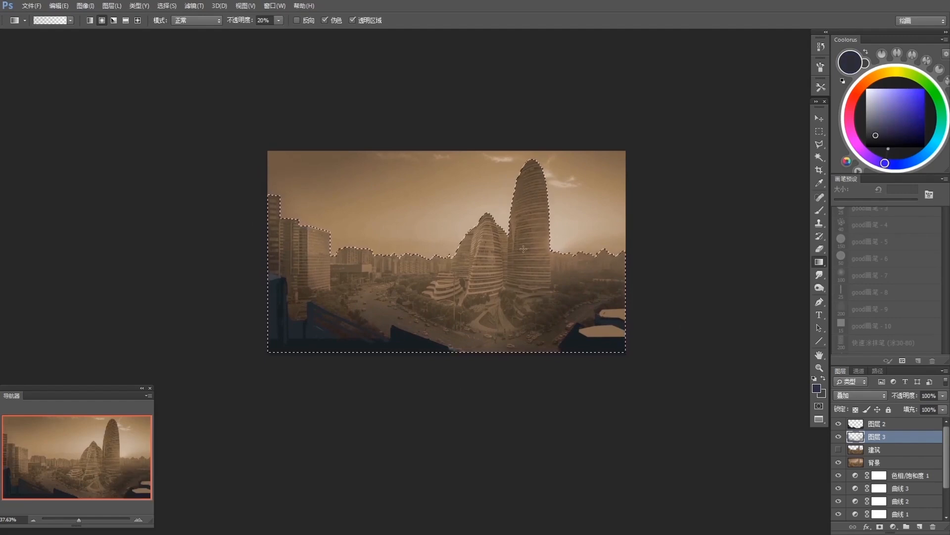
mouse_move(470, 237)
mouse_down()
mouse_move(456, 268)
mouse_move(428, 261)
mouse_up()
Step: Erase the dark tint over the distant buildings beside the tall tower with a 50-pixel eraser, and clear the selection
key(e)
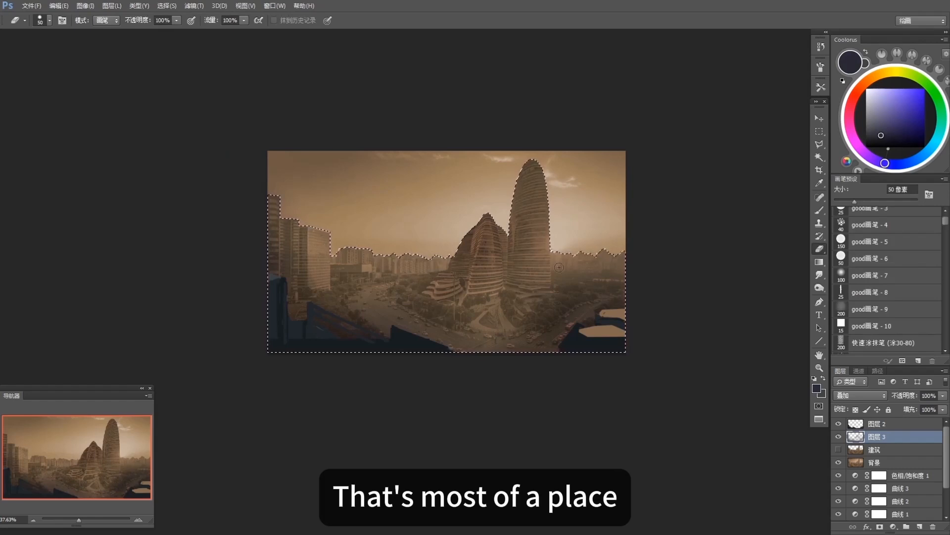
drag(556, 267, 563, 254)
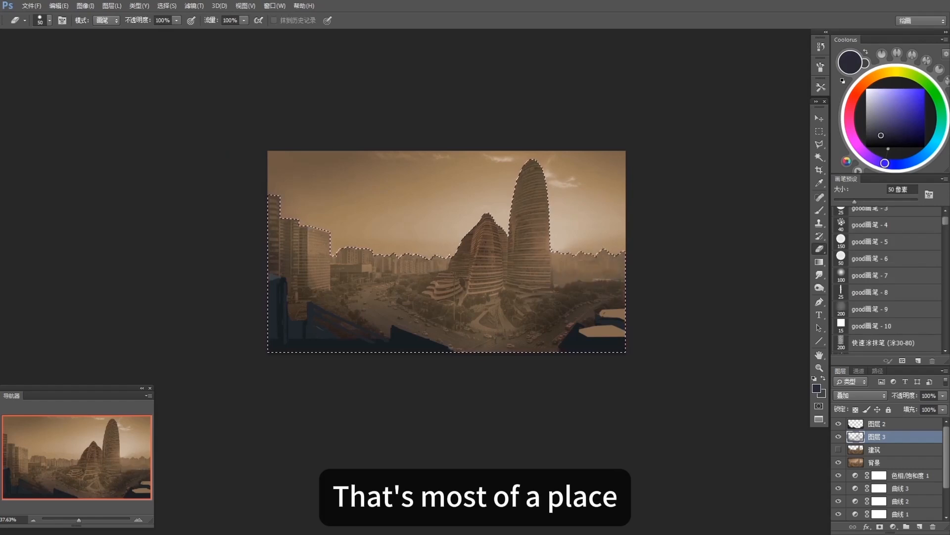
key(r)
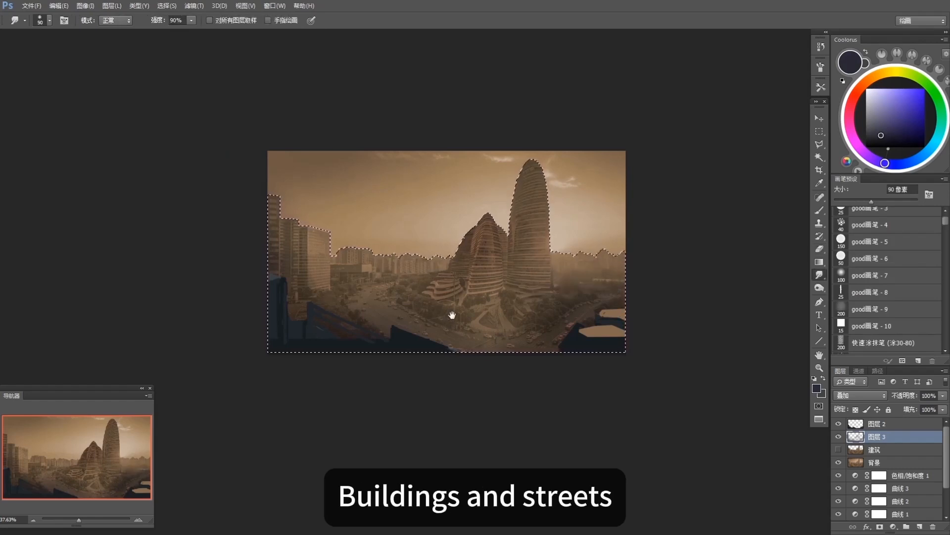
drag(452, 315, 454, 313)
key(ctrl+d)
Step: Try Hue/Saturation adjustments on lassoed areas around the two towers, lowering the saturation to -42 and to -100
key(l)
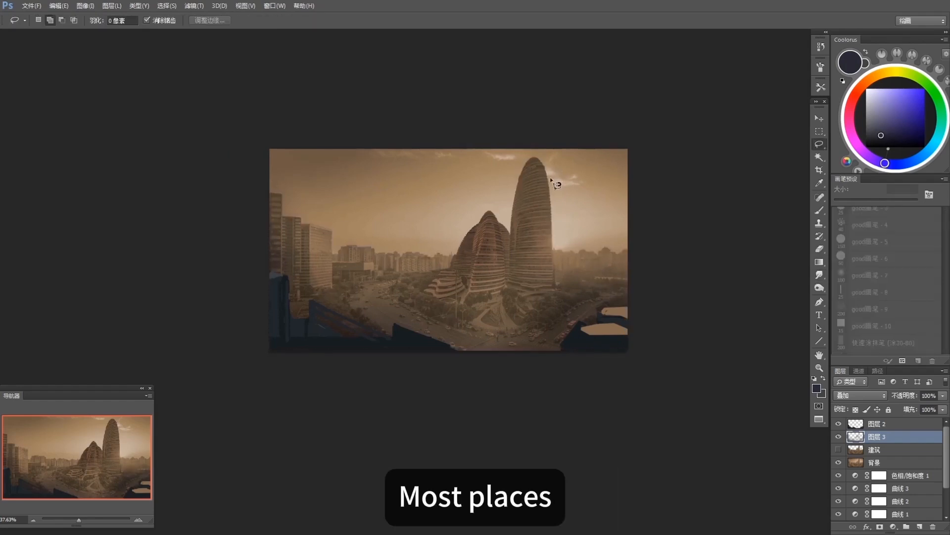
mouse_move(586, 233)
mouse_down()
mouse_move(430, 303)
mouse_move(549, 311)
mouse_up()
key(ctrl+u)
mouse_move(497, 432)
mouse_down()
mouse_move(481, 435)
mouse_move(541, 433)
mouse_up()
drag(537, 431, 477, 430)
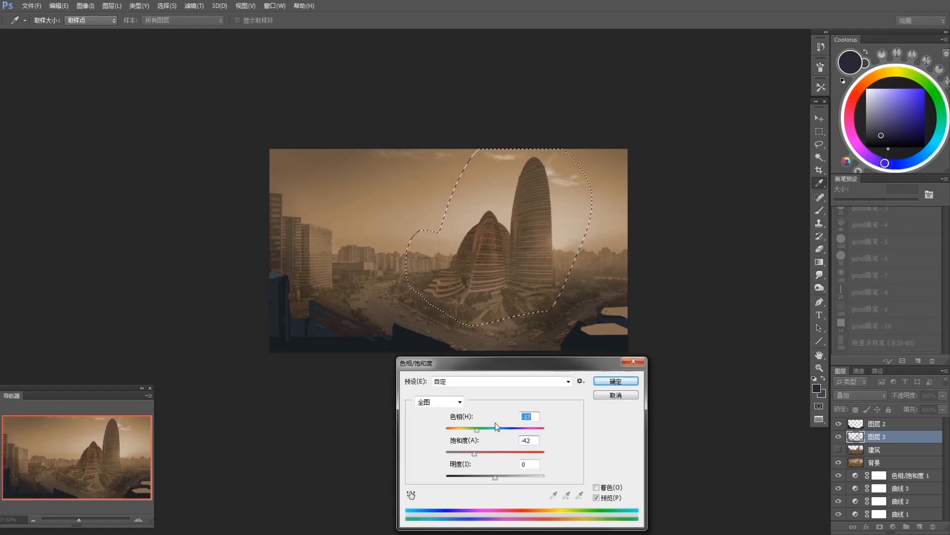
click(612, 397)
key(ctrl+d)
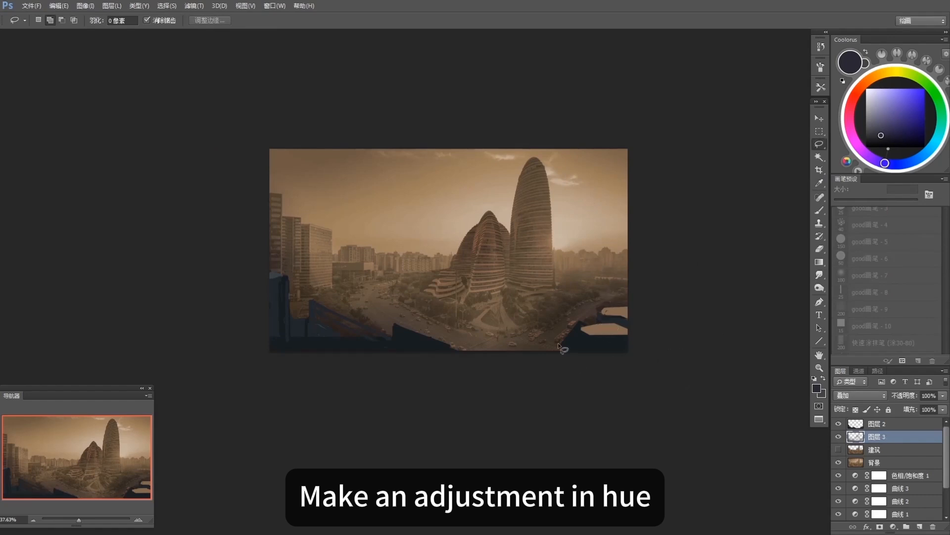
mouse_move(492, 142)
mouse_down()
mouse_move(436, 208)
mouse_move(560, 172)
mouse_move(579, 150)
mouse_up()
key(ctrl+u)
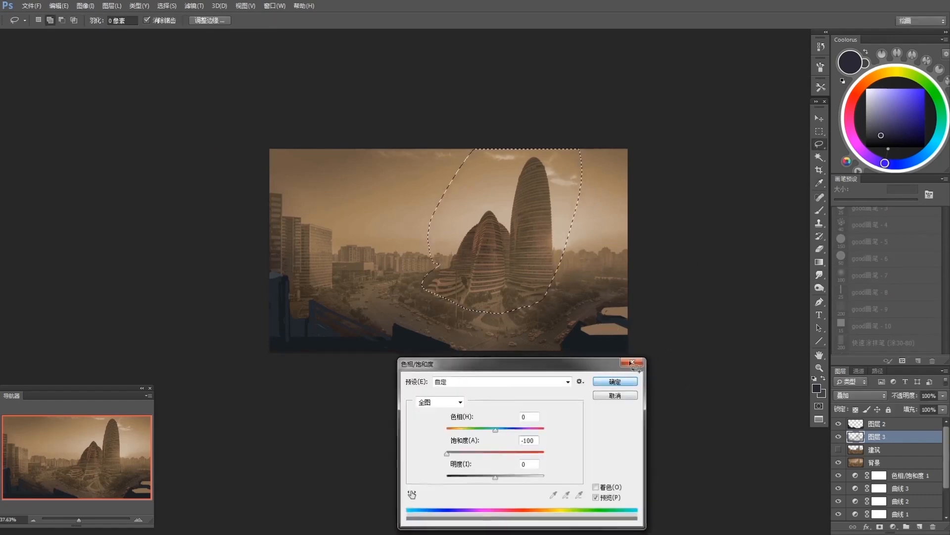
click(632, 362)
key(ctrl+d)
Step: Add a new layer above 图层 3, set its blend mode to Multiply (正片叠底), and choose a light greyish blue
click(920, 527)
click(862, 395)
click(865, 171)
click(875, 112)
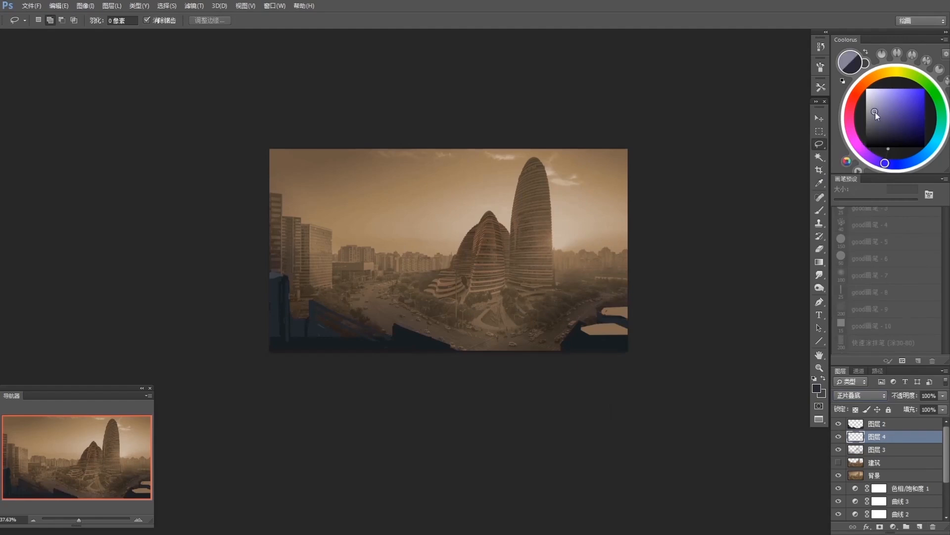
Step: Load the 建筑 layer's outline as a selection and choose a lighter greyish blue for brushing
drag(875, 112, 874, 104)
ctrl+click(855, 463)
key(b)
click(873, 101)
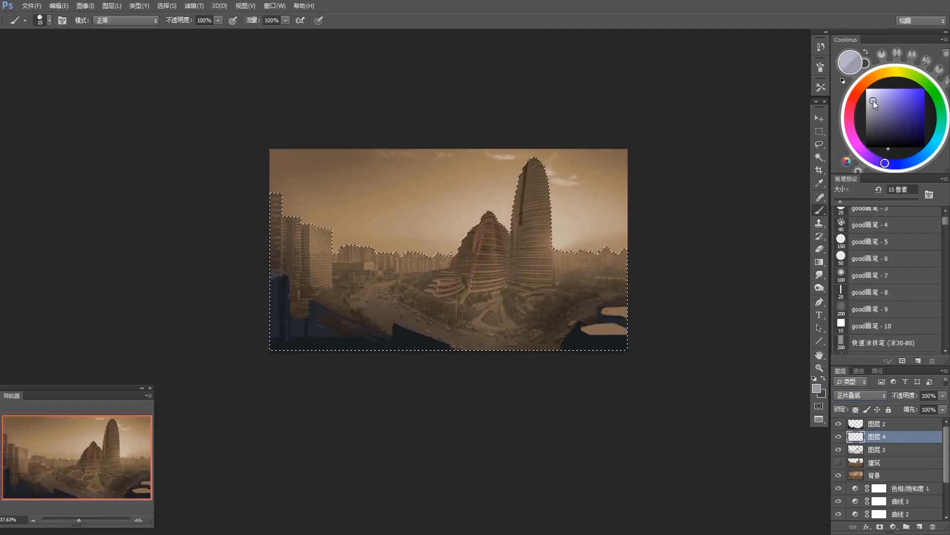
Step: Shift the paint colour to a light blue and try shading the tall tower's upper part with a 25-pixel brush
key(bracketright)
drag(885, 163, 911, 162)
mouse_move(523, 210)
mouse_down()
mouse_move(527, 173)
mouse_move(532, 209)
mouse_up()
key(ctrl+z)
click(919, 159)
click(877, 98)
drag(529, 171, 525, 200)
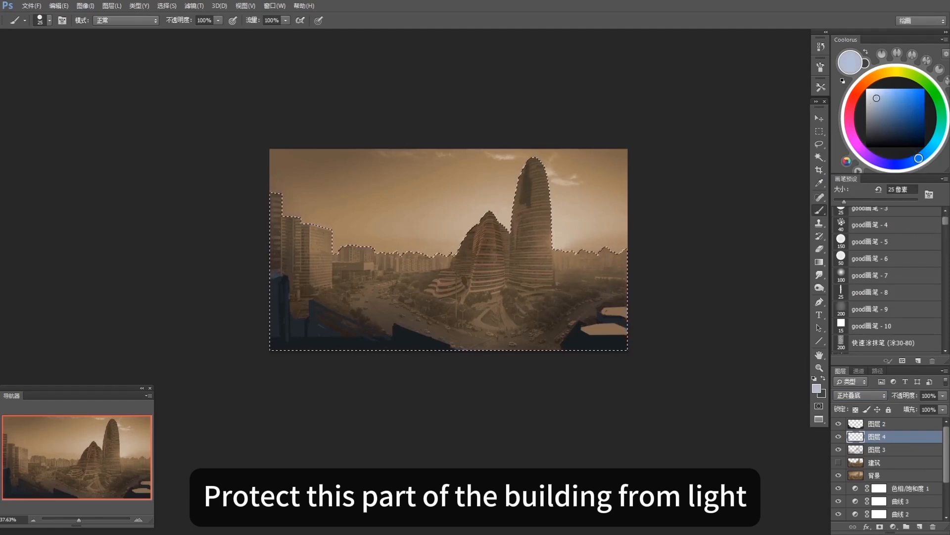
key(ctrl+z)
Step: Darken the shaded sides of both towers with a 40-pixel brush in light blue
drag(918, 159, 910, 162)
key(bracketright)
key(bracketright)
key(bracketright)
mouse_move(528, 171)
mouse_down()
mouse_move(518, 225)
mouse_move(532, 152)
mouse_move(536, 238)
mouse_move(516, 270)
mouse_up()
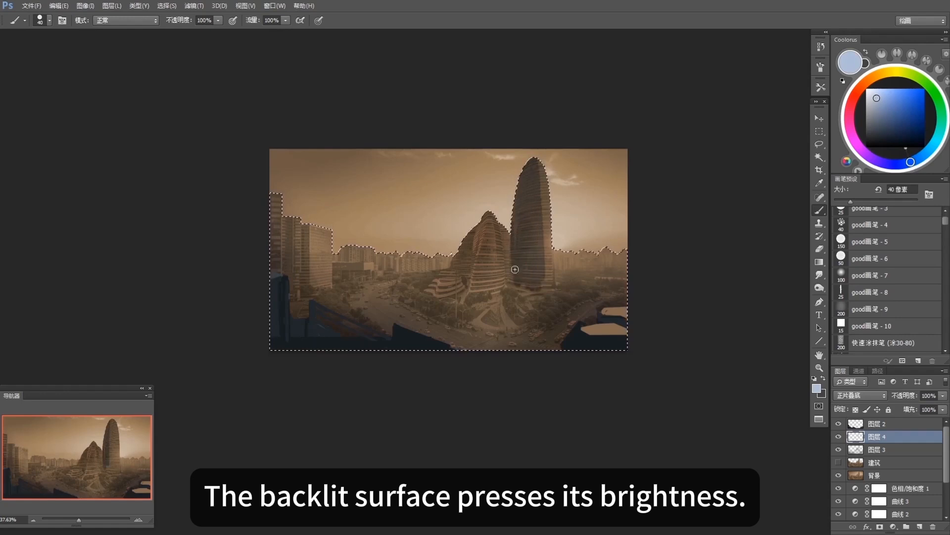
drag(486, 218, 480, 242)
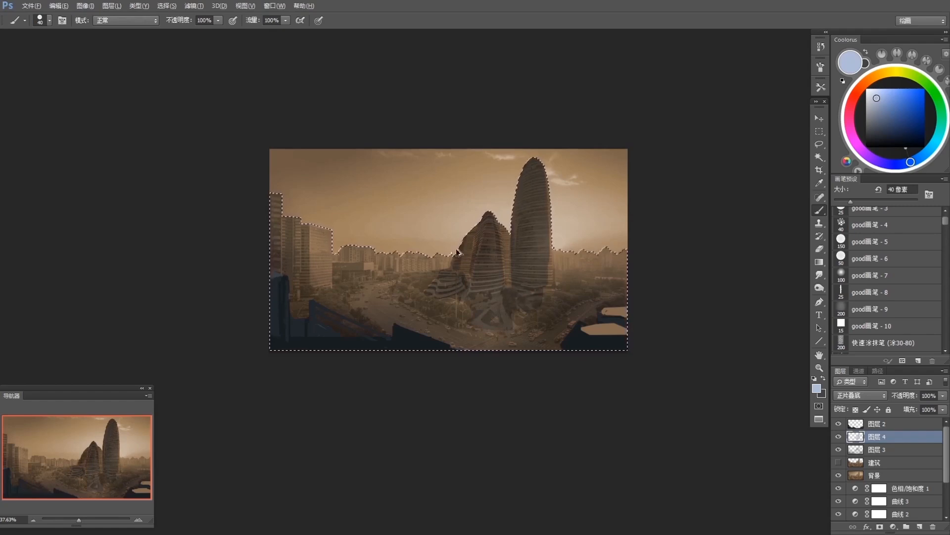
Step: Darken the shaded faces of the distant and left-hand buildings with a 30-pixel brush at 40% opacity
key(g)
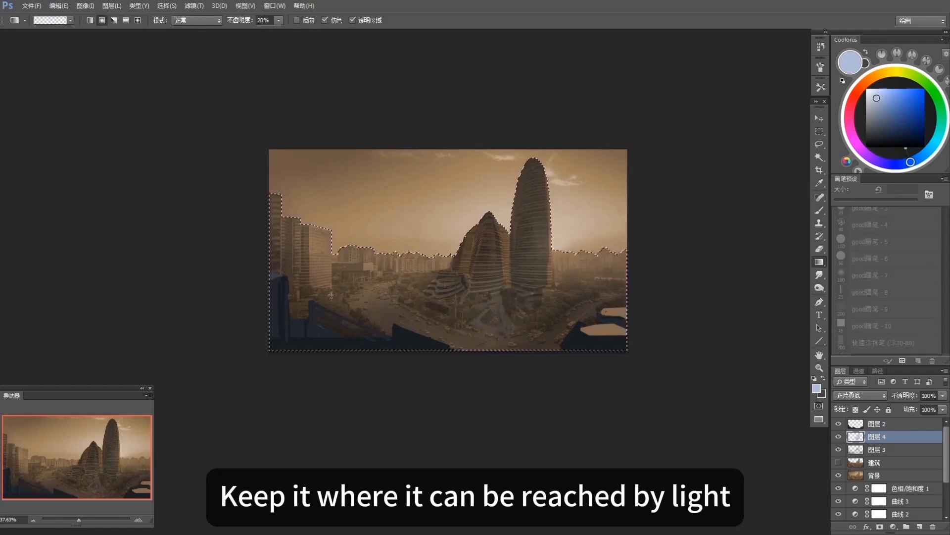
key(b)
key(bracketleft)
key(bracketleft)
key(bracketleft)
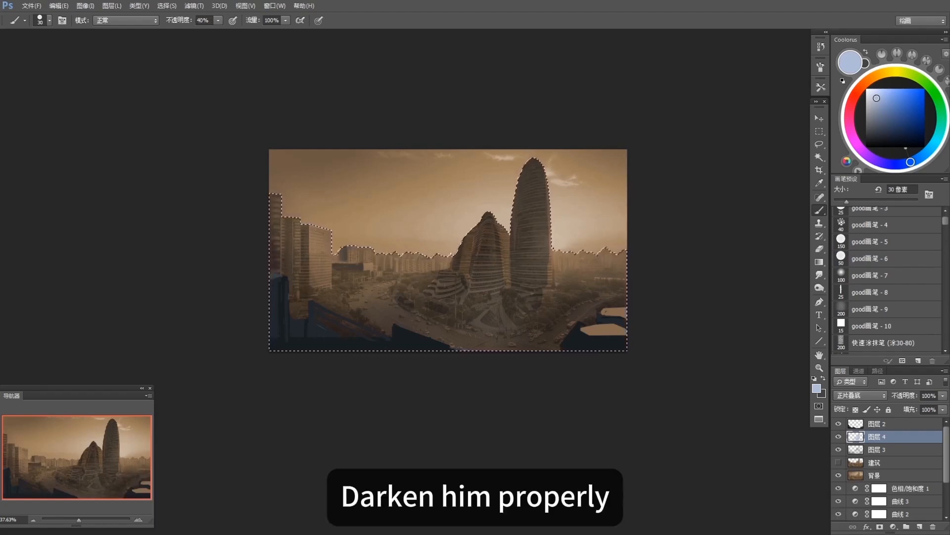
key(g)
key(b)
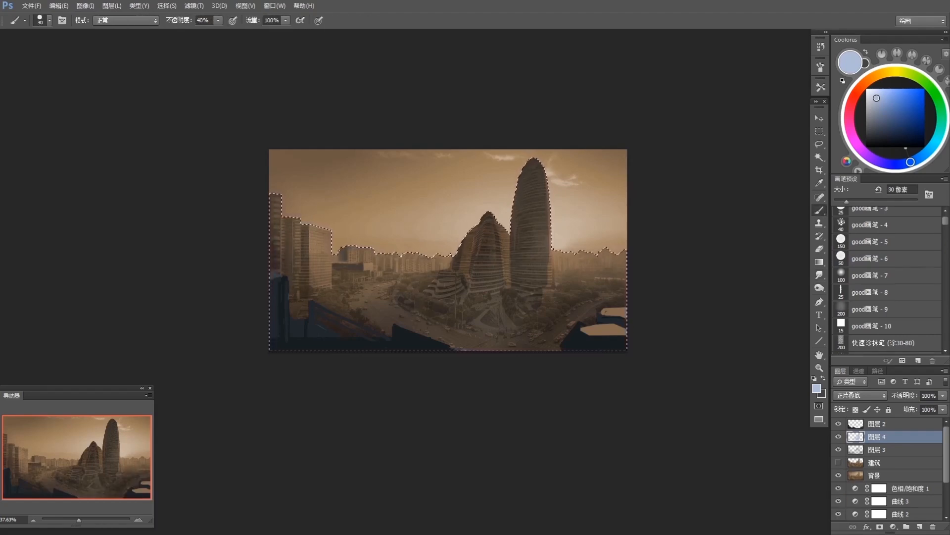
key(bracketright)
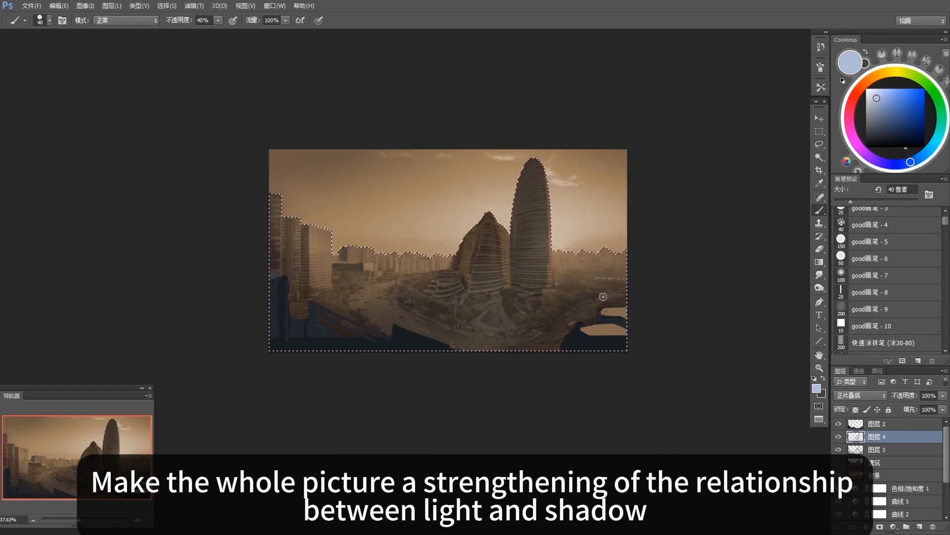
Step: Refine the shadows on the towers and ground with 90% Smudge, a 25-pixel eraser and a 15-pixel brush at 40% opacity
key(r)
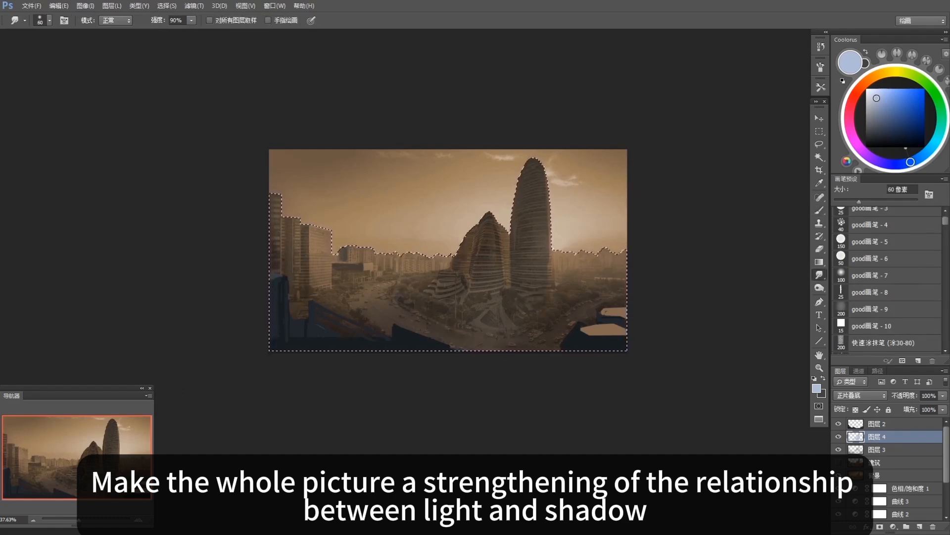
key(b)
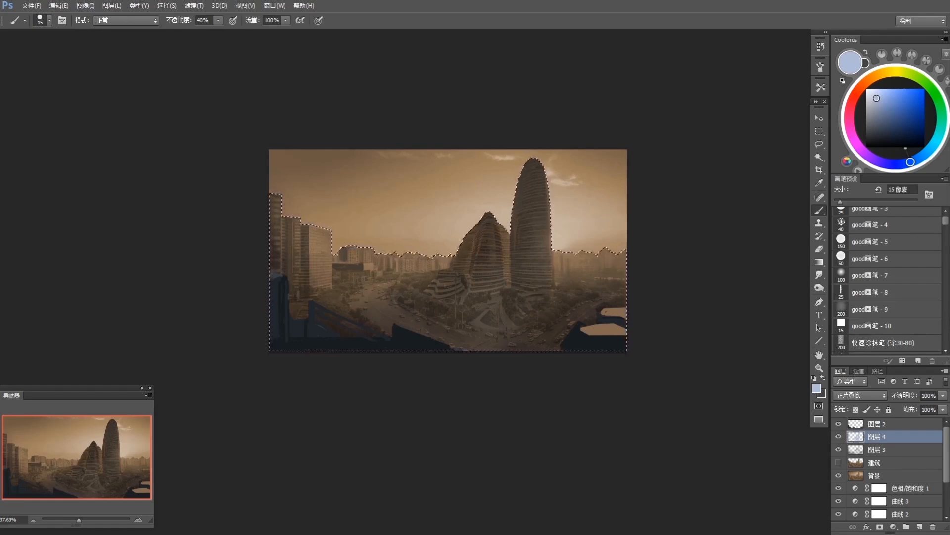
key(e)
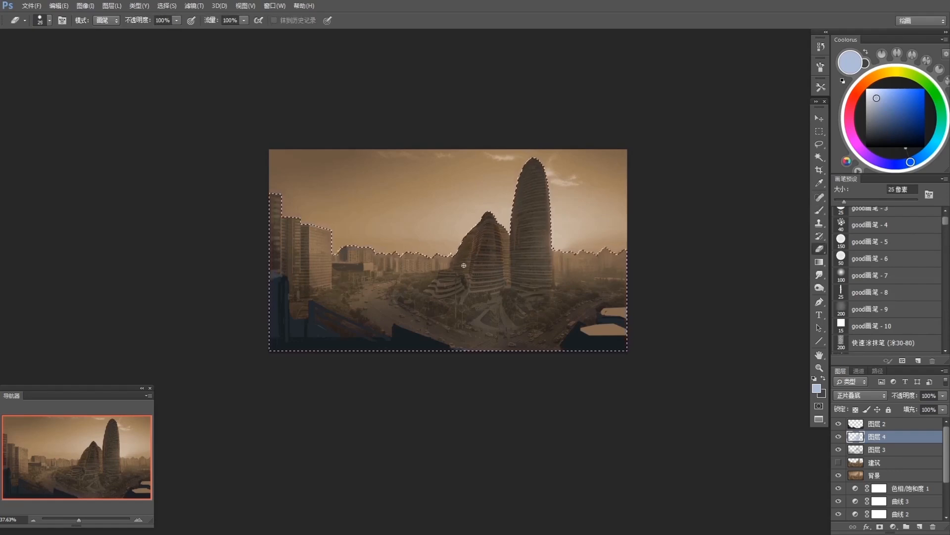
key(r)
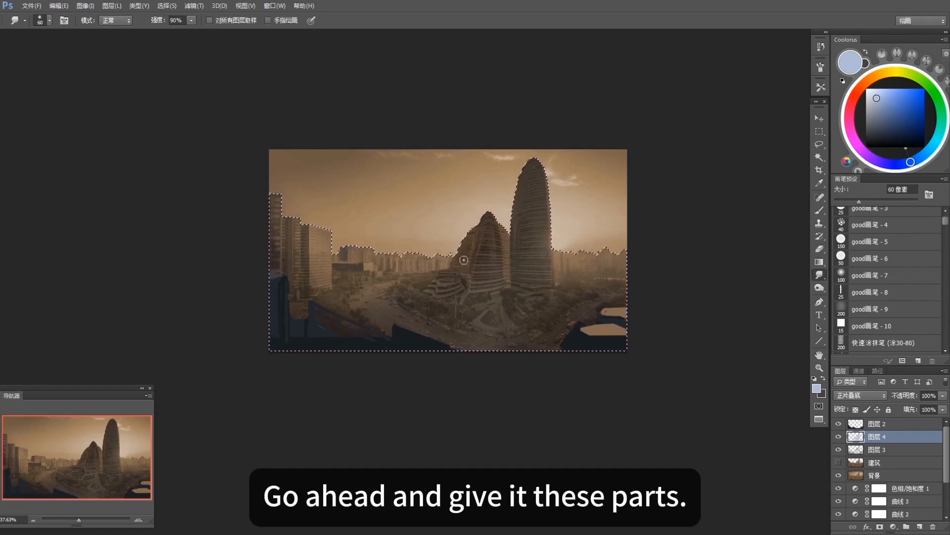
key(e)
key(b)
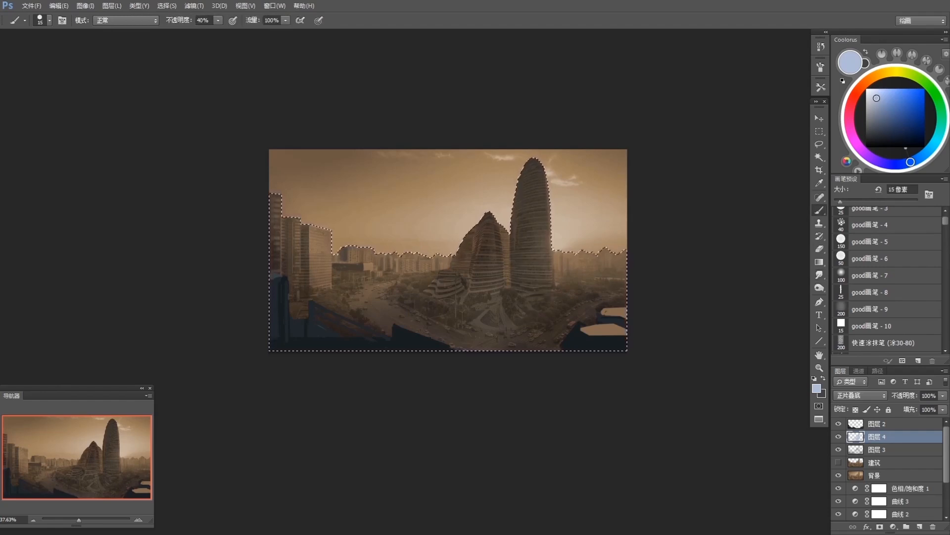
Step: Darken the ground around the towers and along the foreground with 20% opacity gradients in medium greyish blue
scroll(473, 329, up, 1)
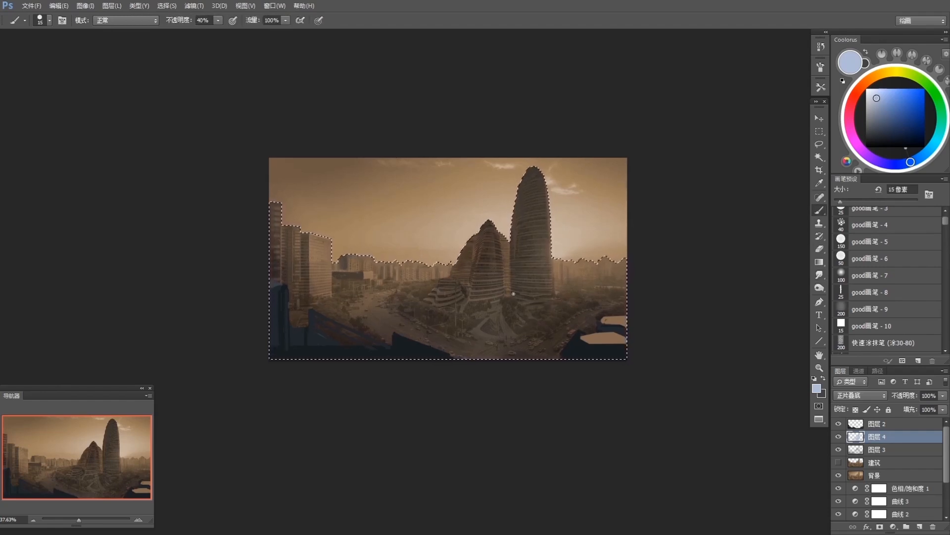
key(g)
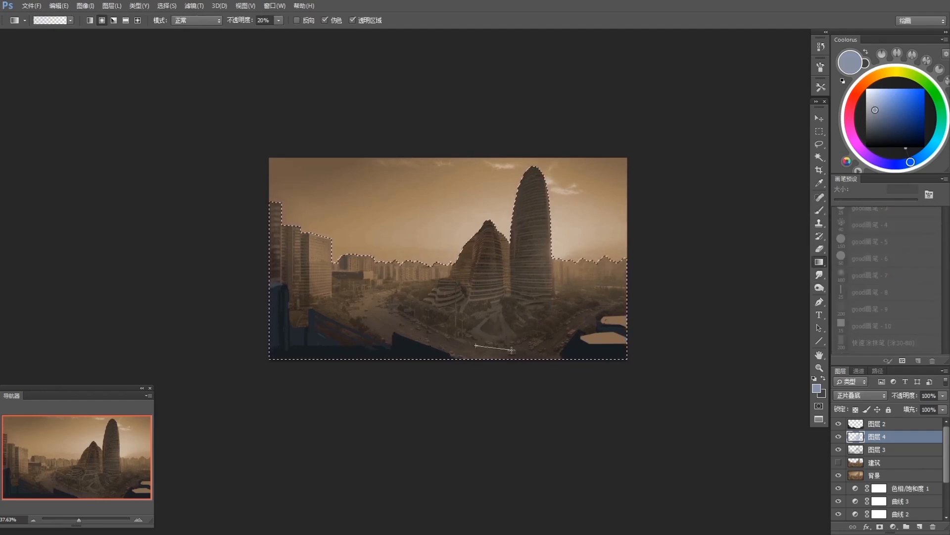
drag(512, 351, 512, 345)
click(875, 113)
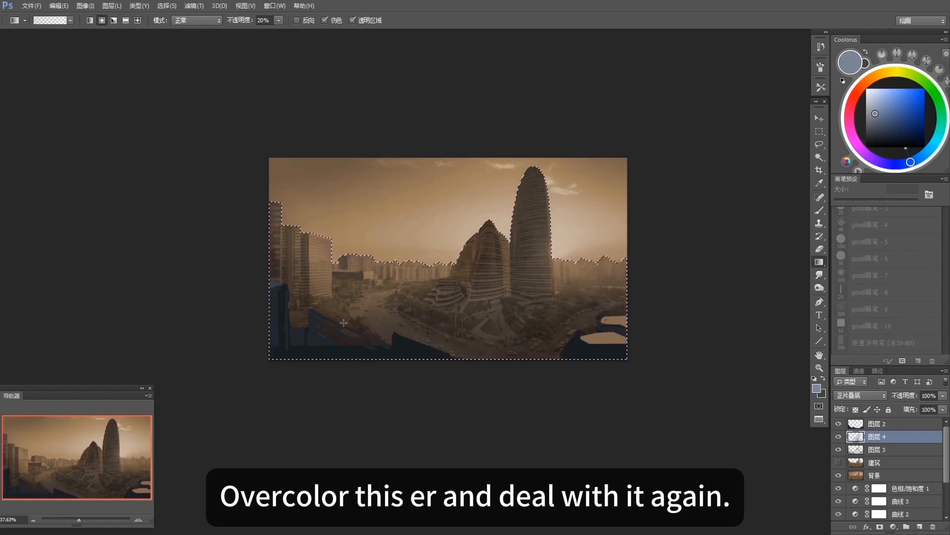
drag(622, 299, 655, 303)
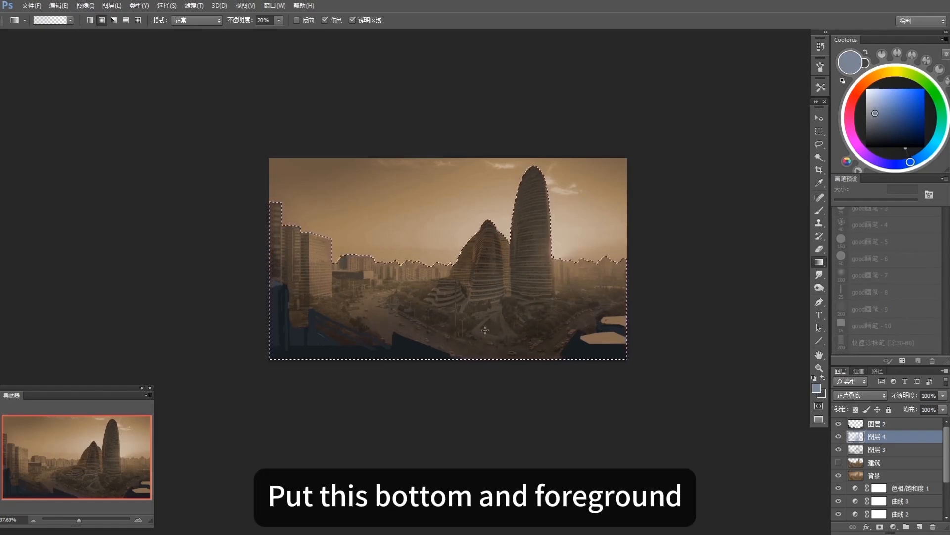
drag(381, 313, 400, 321)
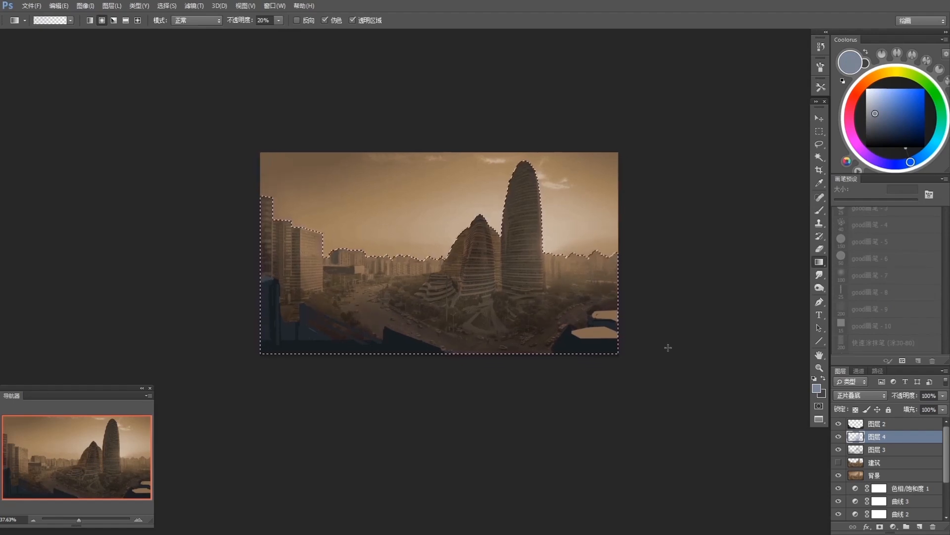
Step: Clear the selection and turn the 建筑 layer's visibility back on
key(ctrl+d)
key(w)
click(614, 317)
key(ctrl+d)
scroll(717, 324, down, 2)
drag(716, 325, 649, 327)
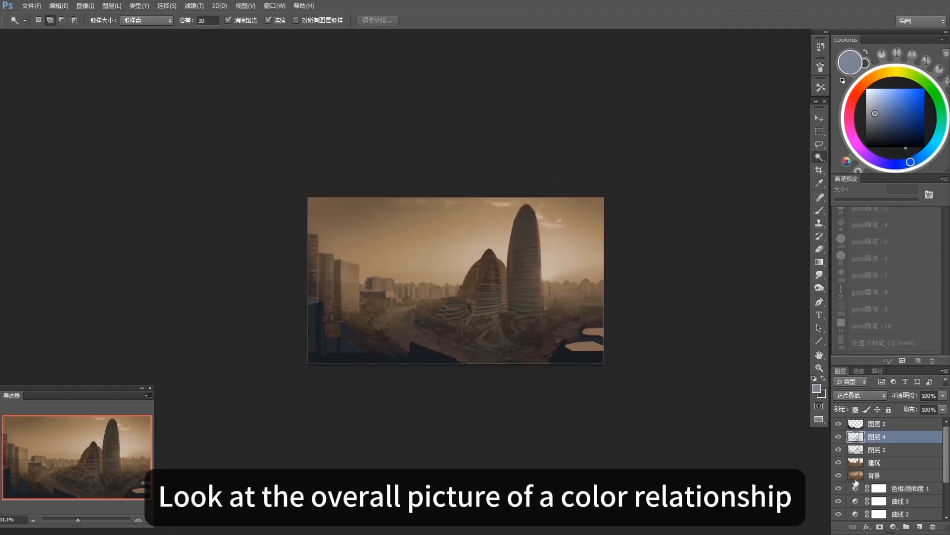
Step: Duplicate and merge 图层 4, 图层 3 and 建筑 into one layer, and group the originals in a hidden group
right_click(890, 436)
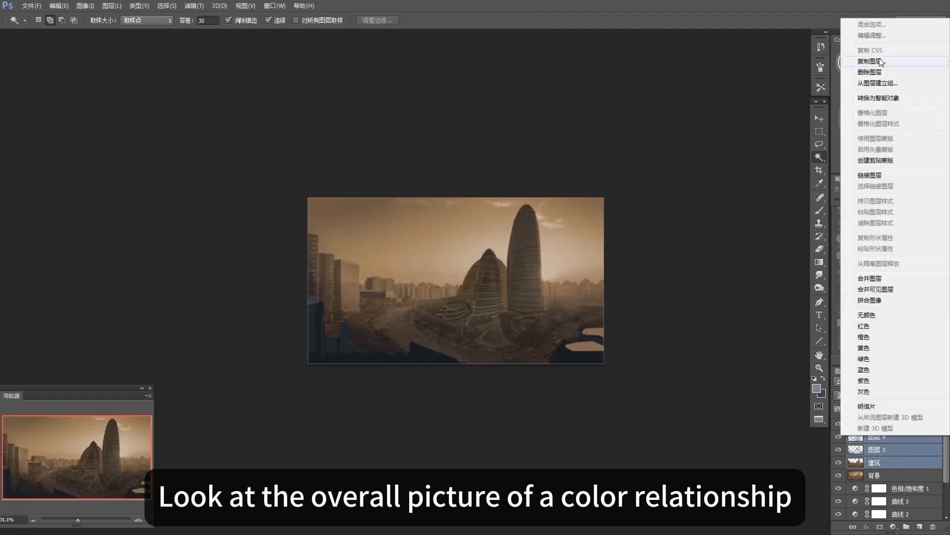
click(891, 63)
key(Return)
click(888, 450)
shift+click(889, 476)
key(ctrl+g)
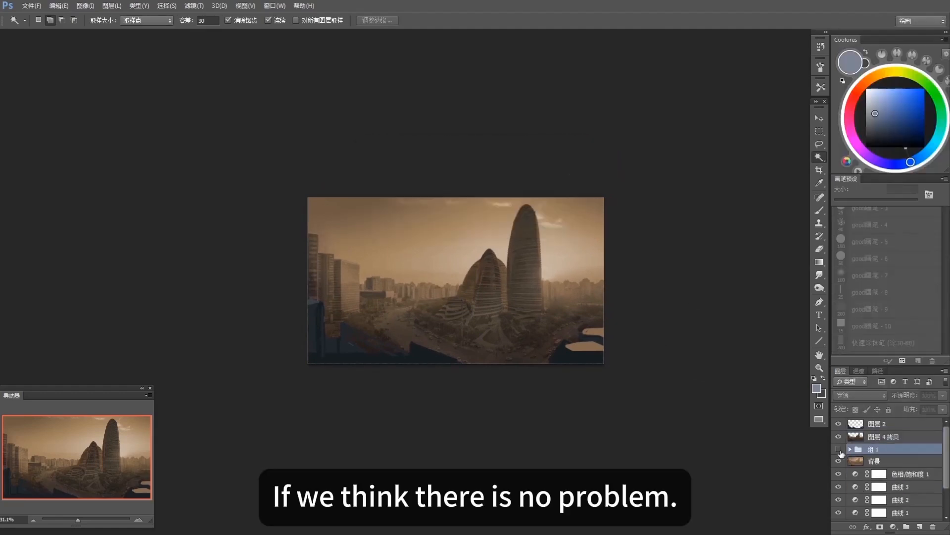
Step: Bring the orange sunset sky photo into the city document as a layer between 图层 4 拷贝 and 组 1
drag(617, 376, 606, 381)
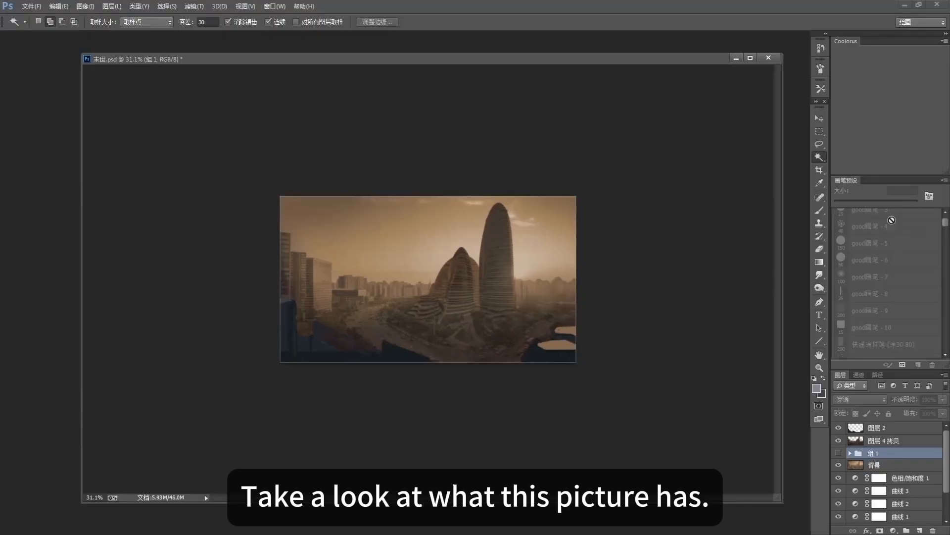
drag(10, 186, 44, 186)
key(v)
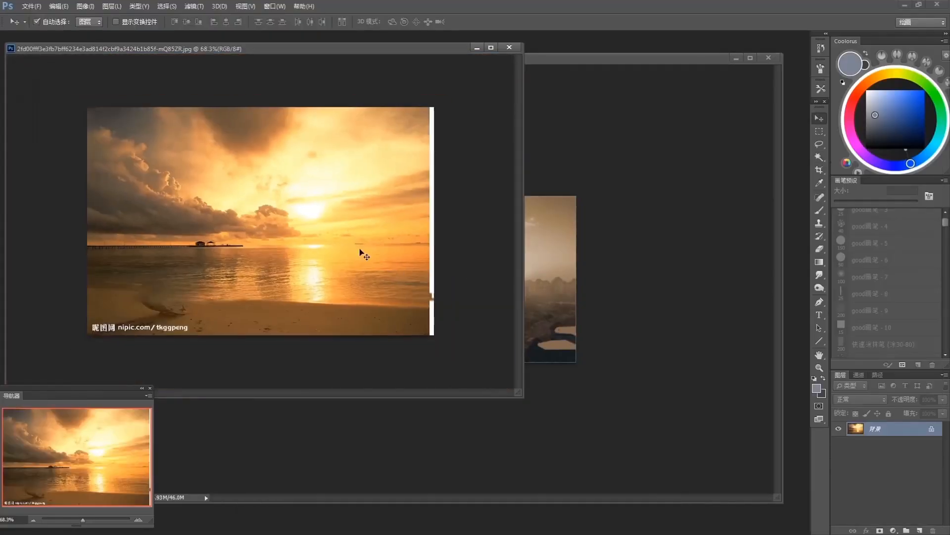
click(629, 346)
click(75, 215)
drag(281, 174, 311, 225)
Step: Enlarge the sunset photo to about 213% width and 155% height behind the buildings
key(ctrl+t)
drag(438, 300, 579, 388)
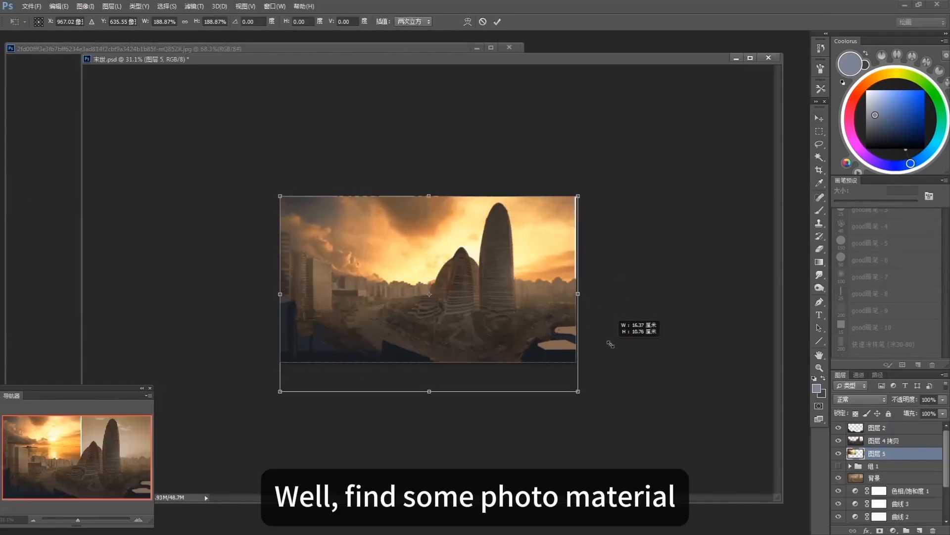
drag(430, 388, 441, 338)
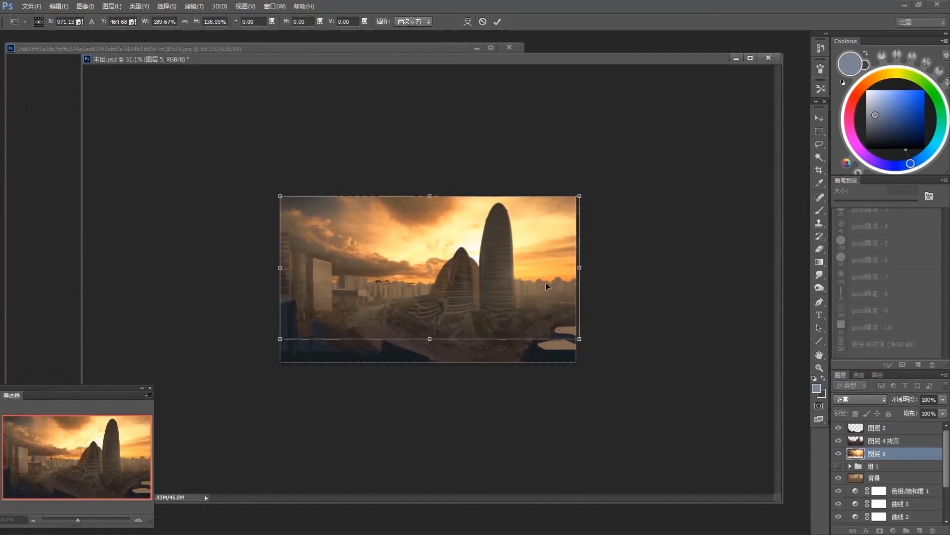
drag(545, 282, 581, 280)
drag(315, 339, 276, 355)
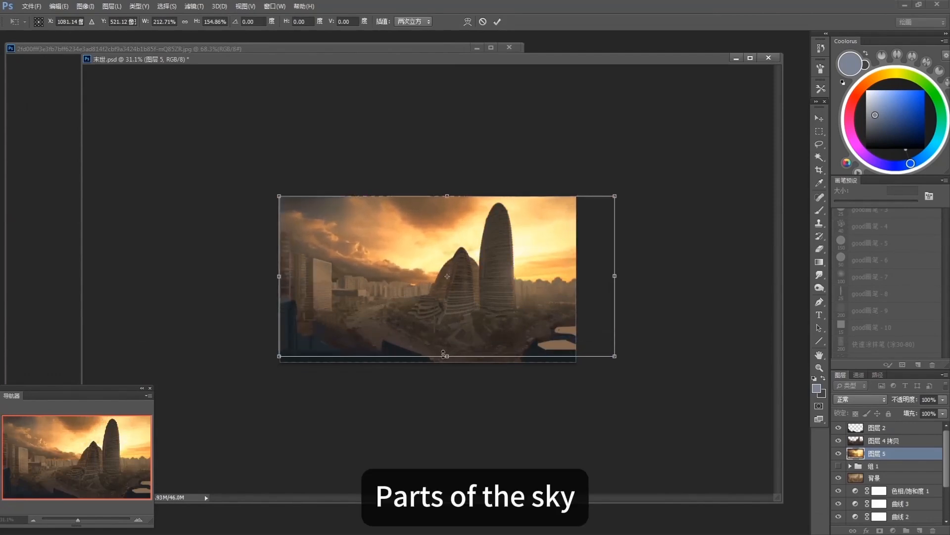
Step: Move the sunset photo up to align its horizon with the skyline, narrow it to 207.70% width, and rotate it about 1°
mouse_move(539, 300)
mouse_down()
mouse_move(545, 289)
mouse_move(534, 289)
mouse_move(542, 293)
mouse_up()
drag(716, 289, 692, 287)
key(Up)
key(Up)
key(Up)
key(Up)
key(Up)
key(Up)
key(Up)
key(Up)
key(Up)
drag(634, 270, 626, 272)
key(Up)
key(Up)
key(Up)
key(Up)
drag(691, 267, 691, 269)
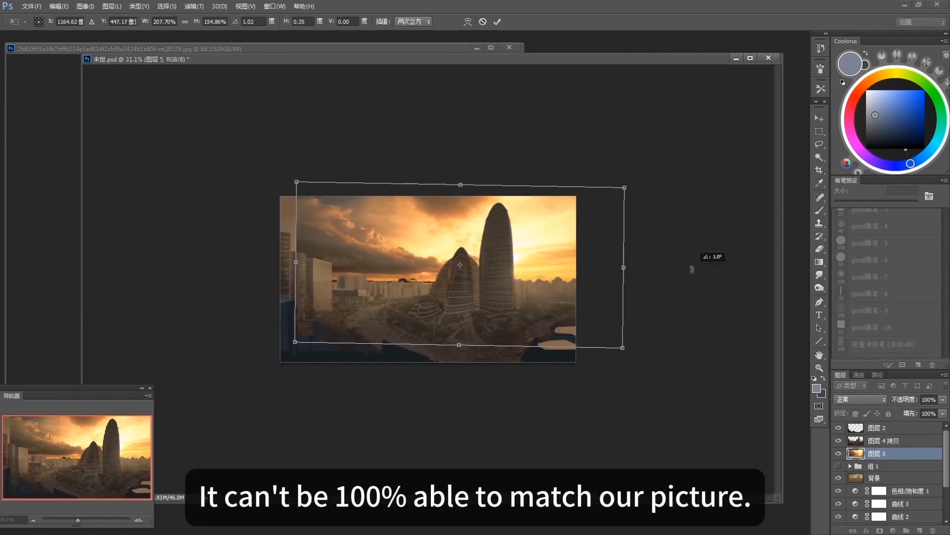
Step: Shift the sunset photo further right, distort its corners slightly, and apply the transform
key(Right)
key(Right)
key(Right)
key(Right)
key(Right)
key(Right)
key(Right)
key(Right)
key(Right)
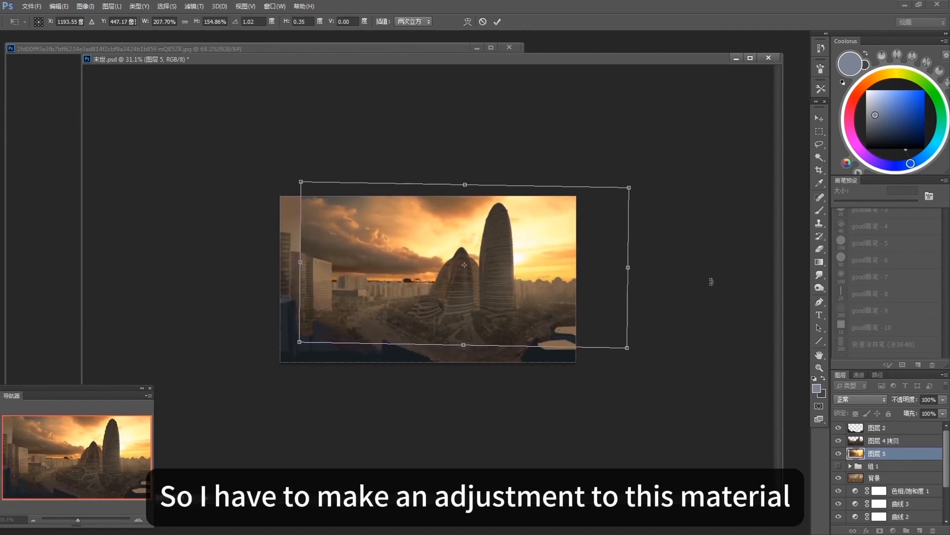
drag(301, 181, 299, 180)
drag(299, 342, 303, 342)
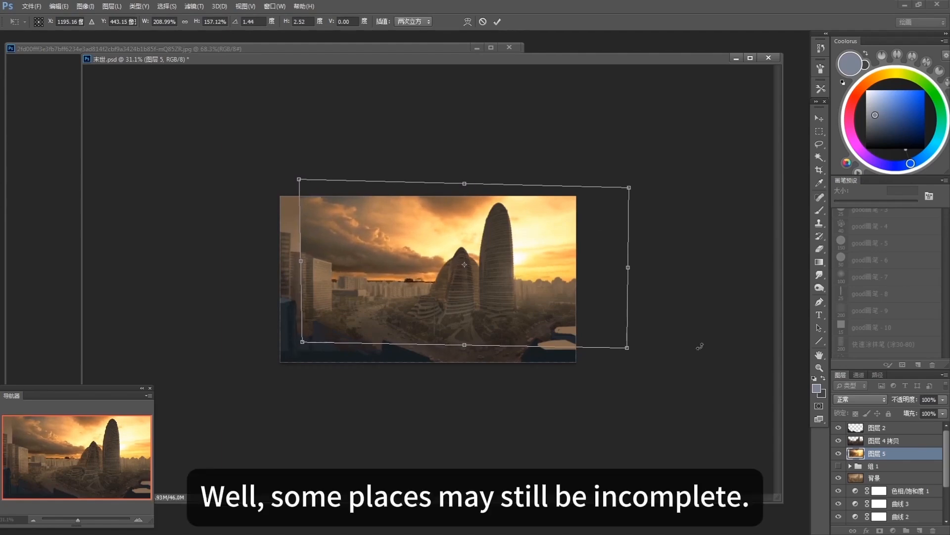
drag(628, 348, 628, 347)
key(Return)
Step: Lower the saturation of the sunset photo layer to about -25 with Hue/Saturation
scroll(654, 342, down, 1)
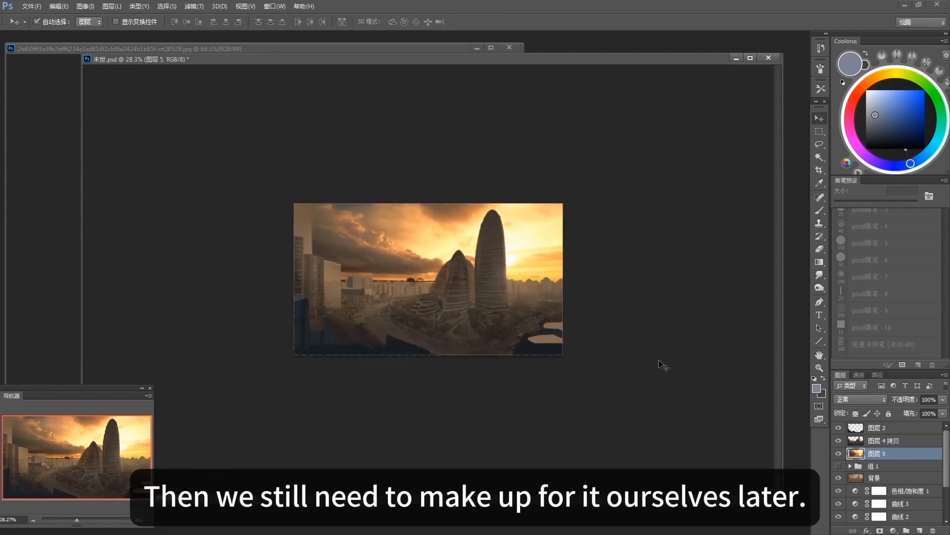
key(ctrl+u)
drag(484, 453, 482, 452)
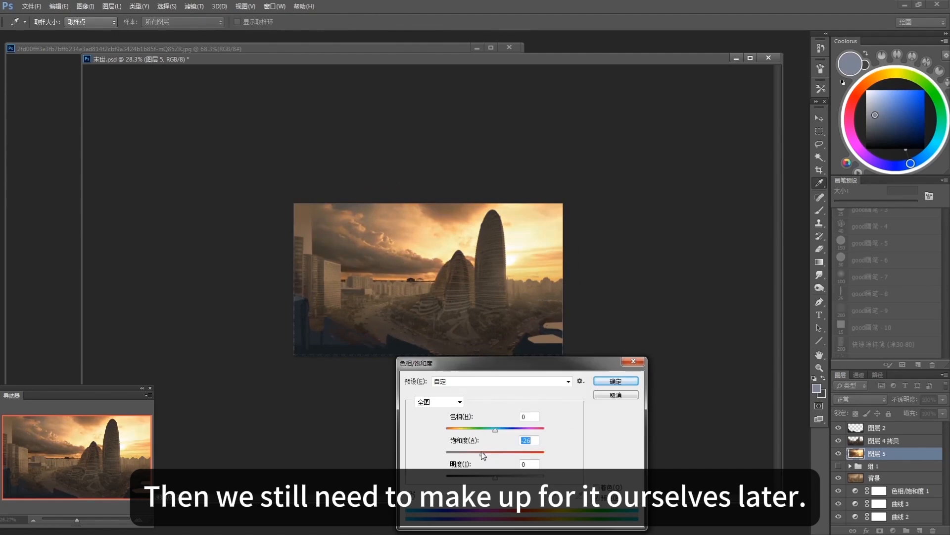
key(Return)
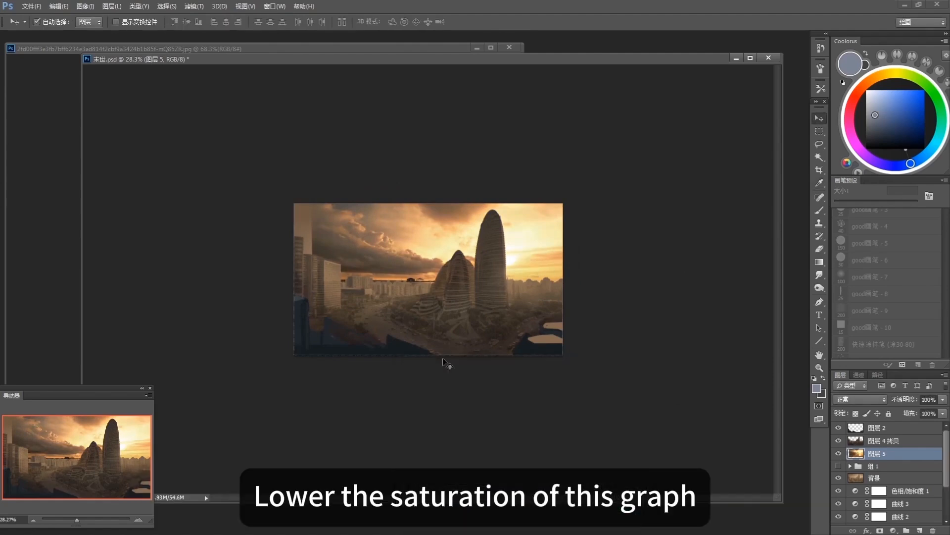
Step: Load the ★★★ ~G~Sampled Brush preset at 100% opacity and close the source sunset photo's document
scroll(399, 277, up, 2)
scroll(499, 331, up, 1)
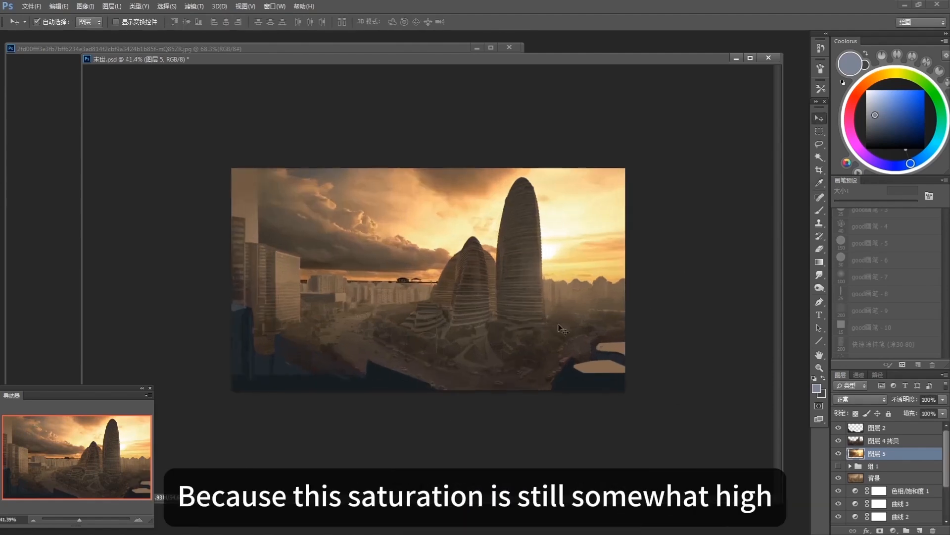
key(b)
scroll(429, 292, up, 2)
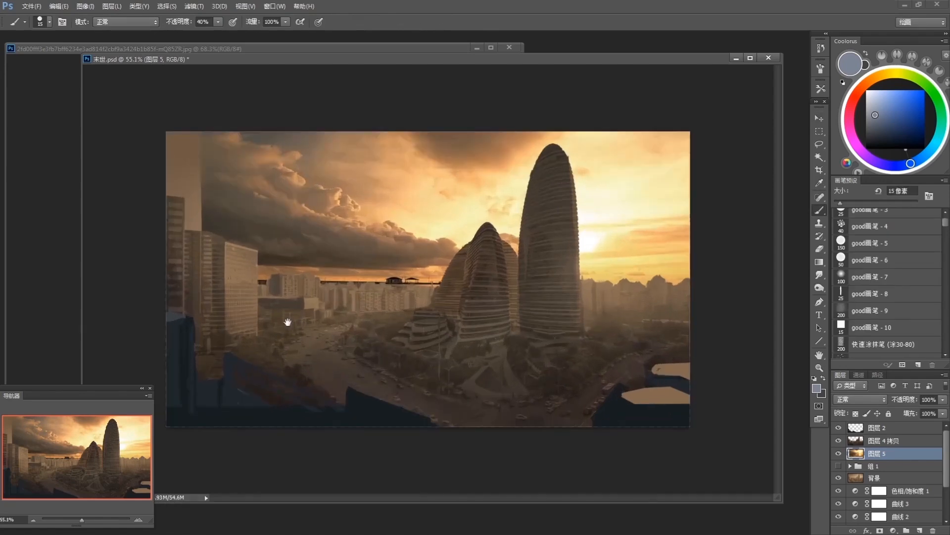
click(821, 89)
click(762, 117)
drag(218, 23, 444, 43)
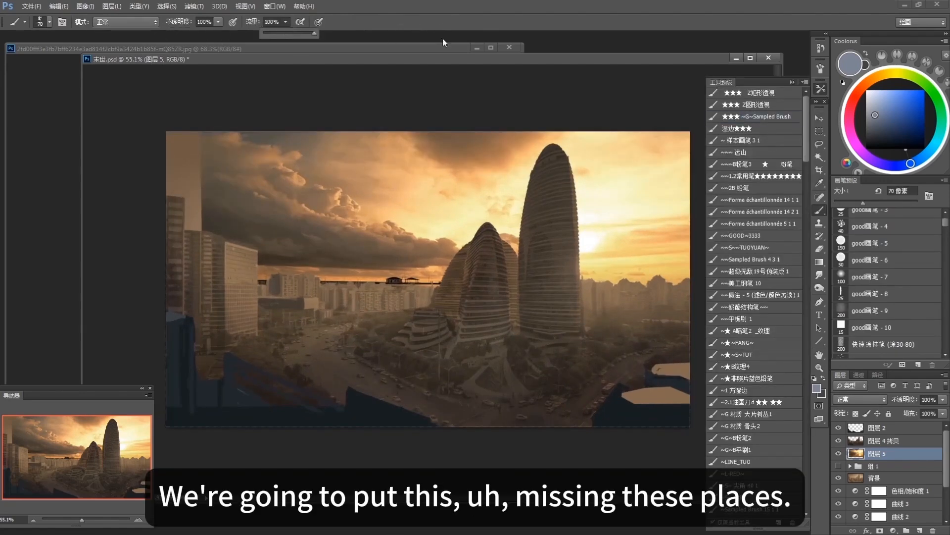
click(510, 48)
Step: Paint sampled brown cloud colors over the missing sky above the left-hand buildings with the 70 px brush
alt+click(218, 216)
mouse_move(210, 221)
mouse_down()
mouse_move(177, 202)
mouse_move(174, 181)
mouse_up()
alt+click(209, 190)
alt+click(202, 153)
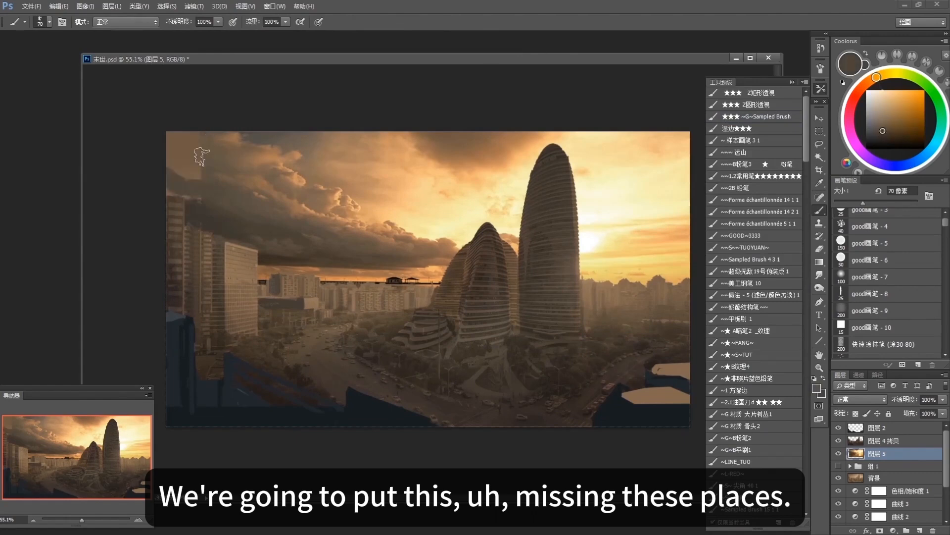
mouse_move(203, 151)
mouse_down()
mouse_move(174, 154)
mouse_move(185, 213)
mouse_move(209, 236)
mouse_up()
alt+click(213, 175)
alt+click(244, 186)
alt+click(244, 186)
alt+click(263, 270)
alt+click(222, 222)
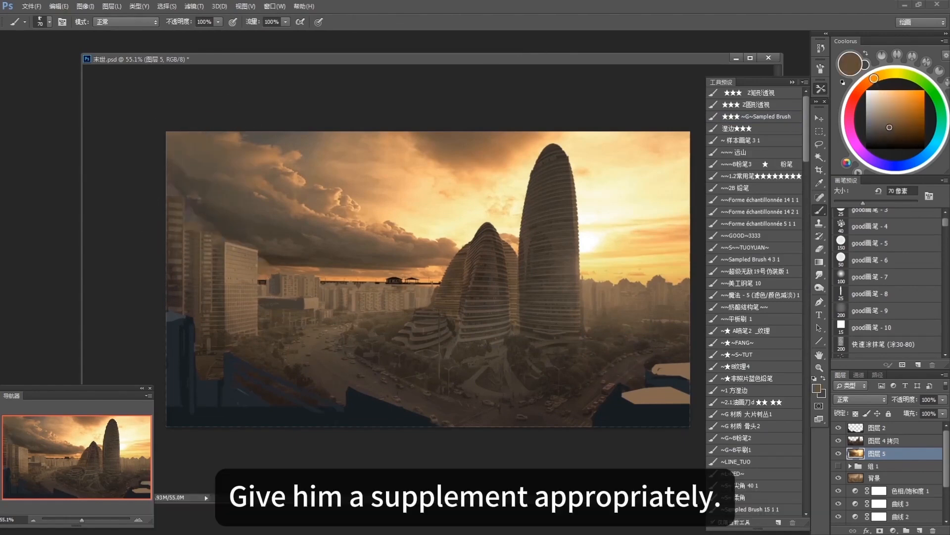
Step: Sample orange-brown sky tones and touch up the horizon sky beside the left building with a 30 px brush
key(r)
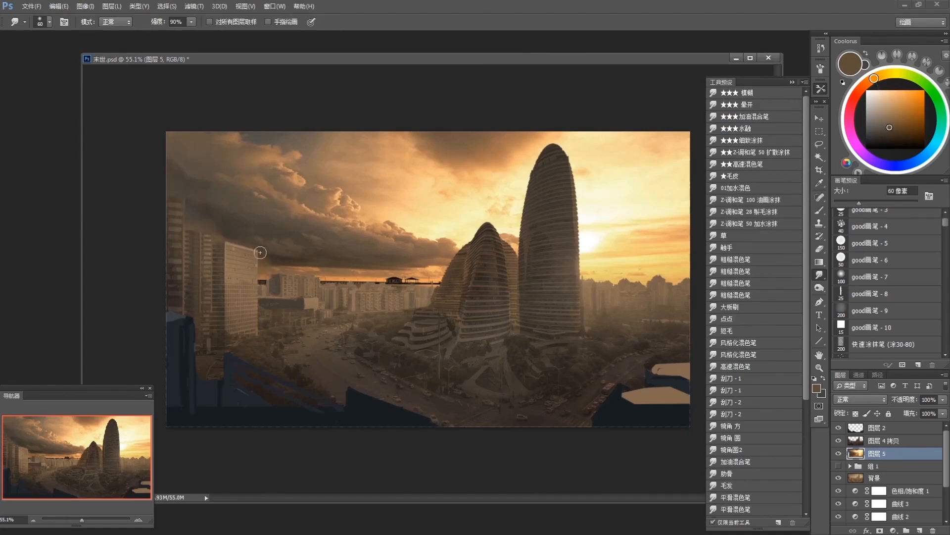
key(b)
alt+click(276, 259)
alt+click(264, 273)
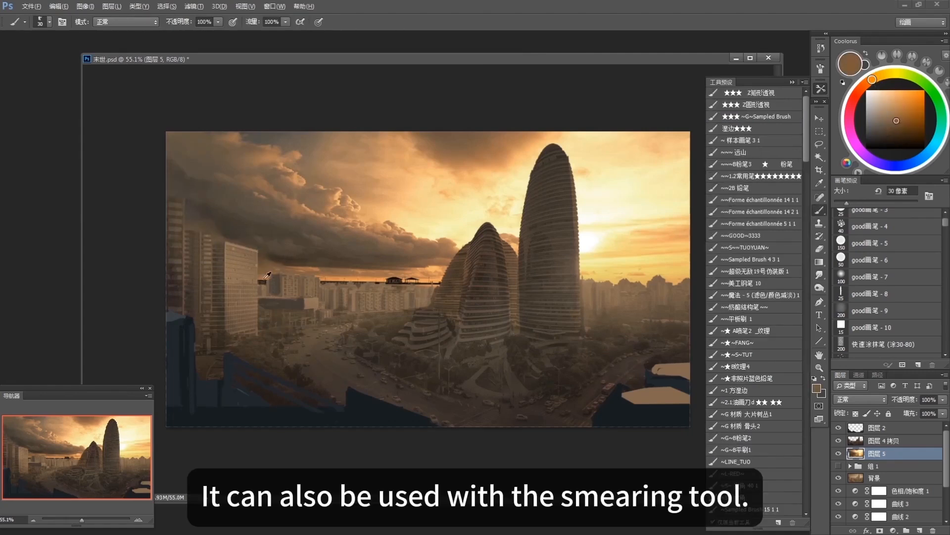
Step: Cover the dark pier and horizon line left of the round towers with sampled orange gradients, working within a lasso selection
scroll(391, 265, up, 3)
key(l)
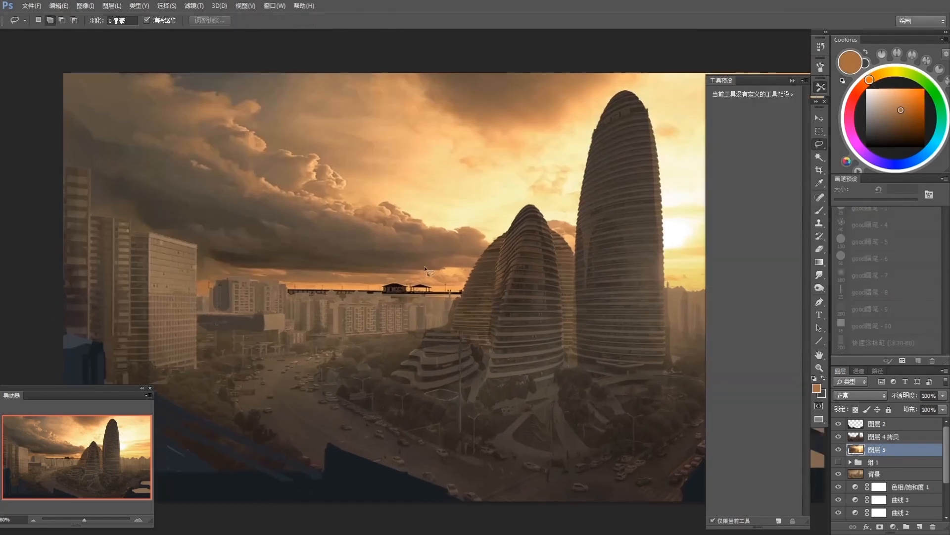
mouse_move(396, 285)
mouse_down()
mouse_move(314, 286)
mouse_move(513, 311)
mouse_up()
key(g)
alt+click(295, 286)
key(9)
drag(291, 295, 322, 296)
drag(384, 295, 418, 302)
alt+click(430, 277)
drag(369, 286, 310, 303)
alt+click(347, 280)
key(5)
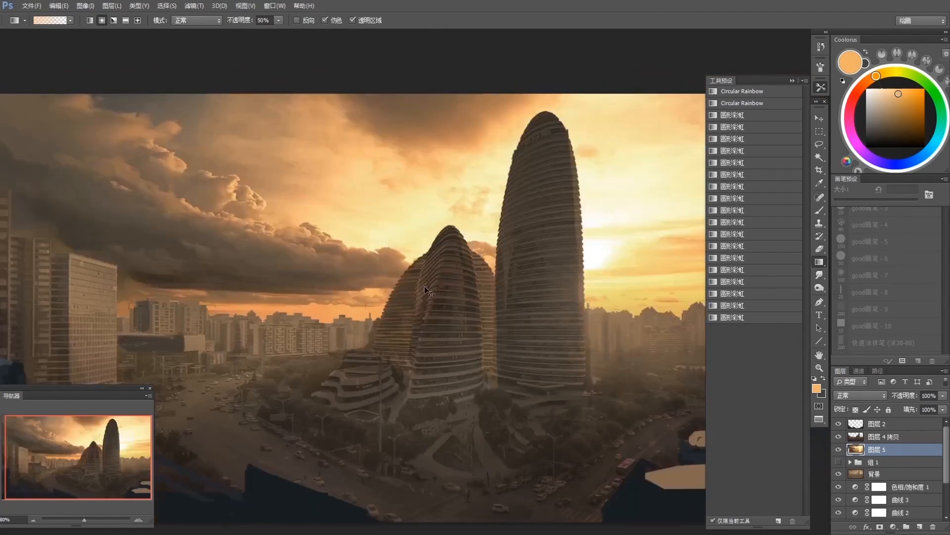
Step: Touch up the horizon sky beside the round towers with sampled oranges, using a 9 to 15 px brush at 40% opacity
key(b)
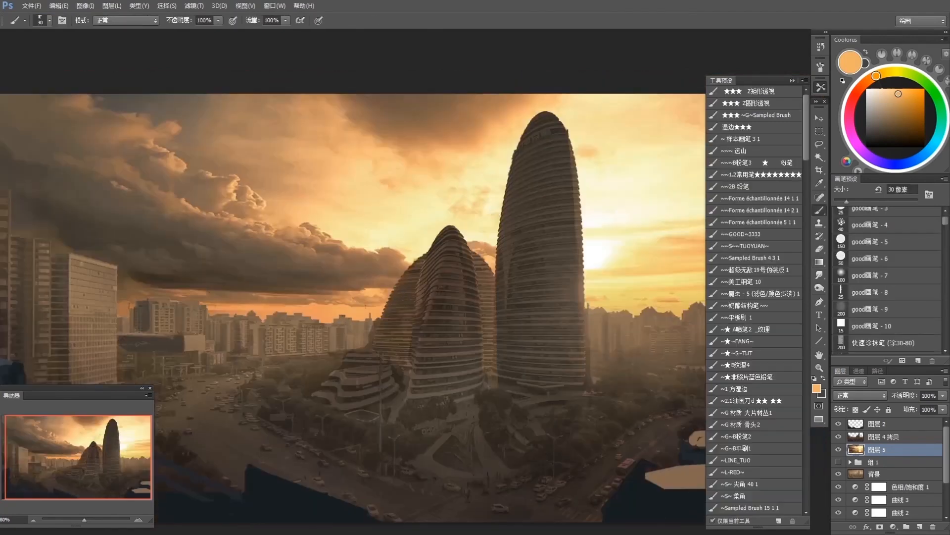
alt+click(312, 300)
key(4)
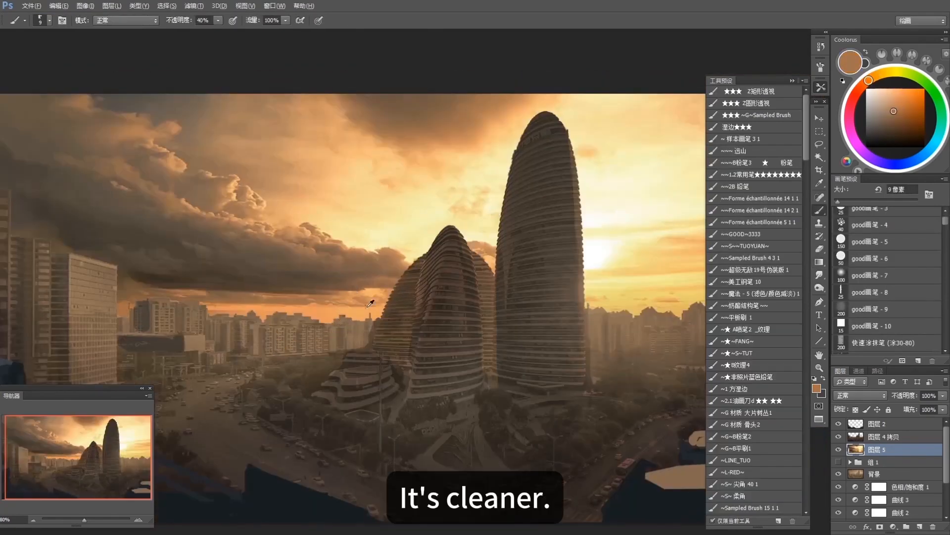
alt+click(367, 306)
alt+click(373, 294)
alt+click(376, 295)
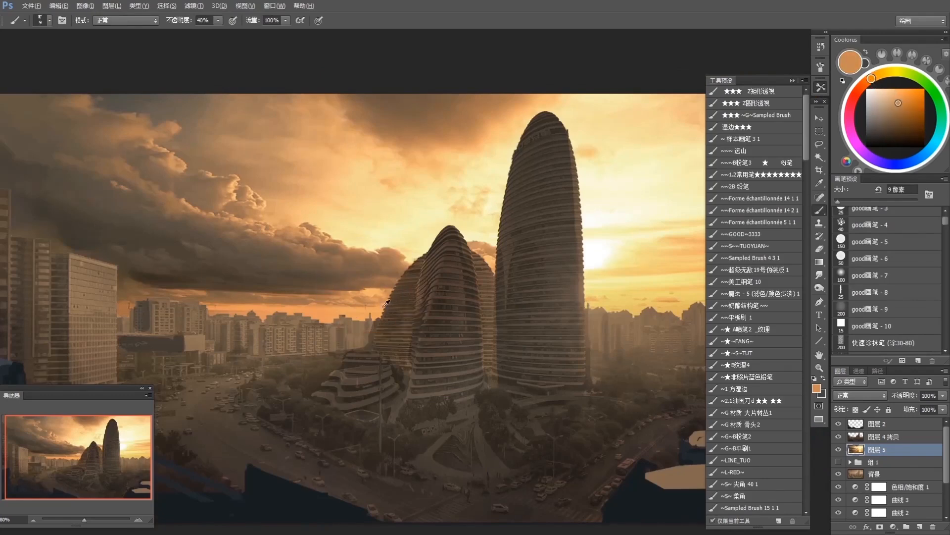
alt+click(384, 306)
alt+click(391, 292)
key(bracketright)
key(bracketright)
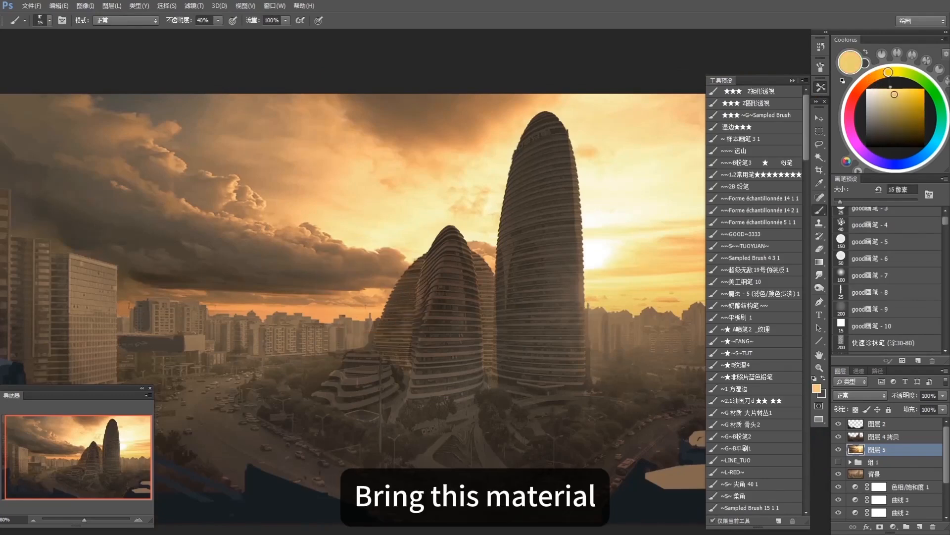
Step: Blend sampled yellow-orange light into the sky around the round towers with the Gradient tool at 10% opacity
key(g)
alt+click(441, 280)
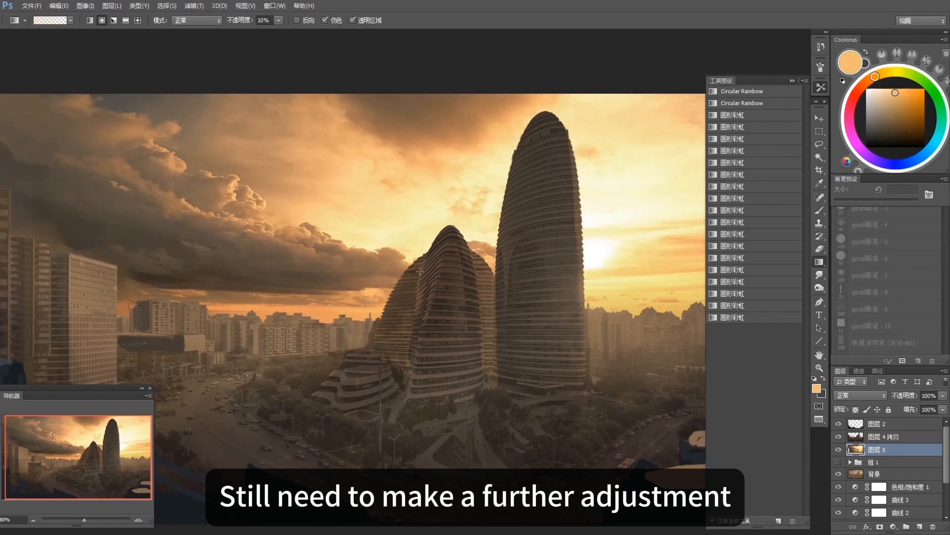
alt+click(491, 254)
alt+click(498, 258)
alt+click(593, 263)
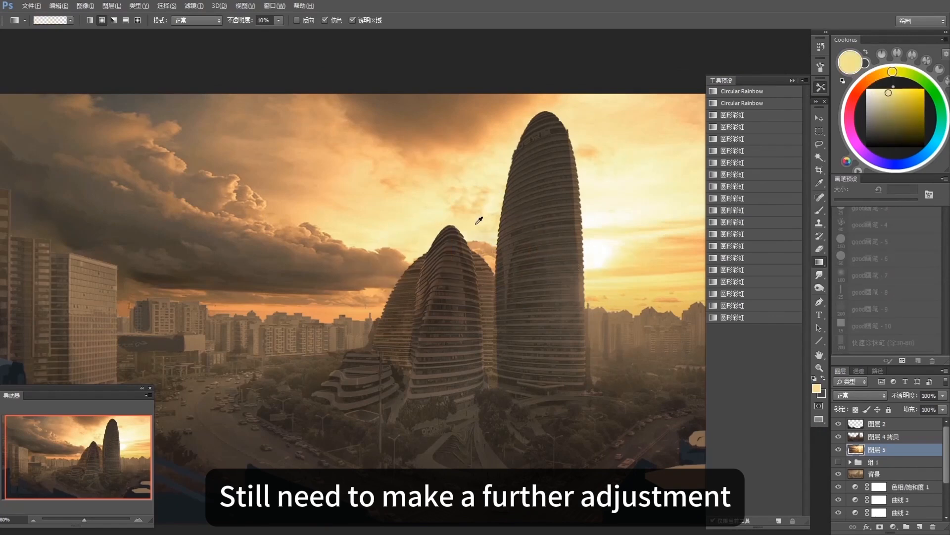
alt+click(478, 221)
drag(394, 257, 437, 265)
alt+click(295, 321)
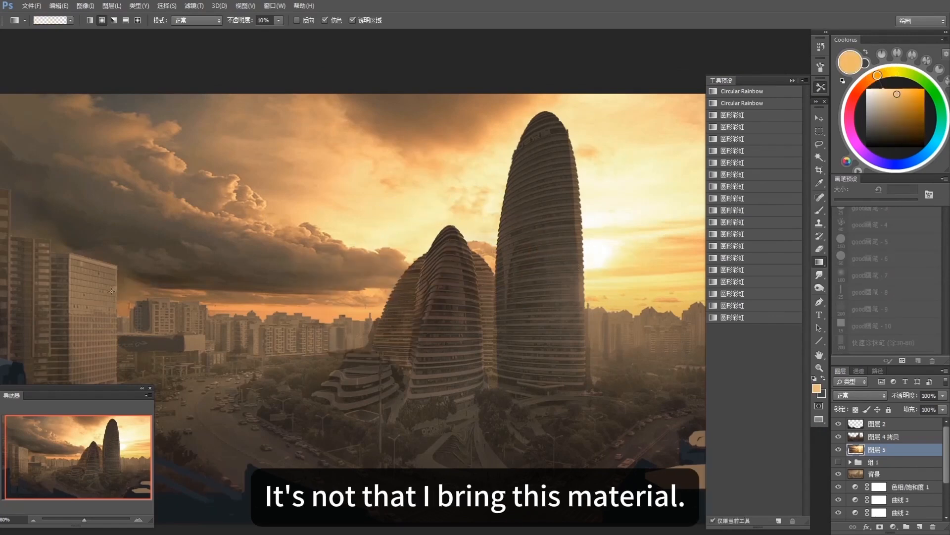
Step: Soften the clouds and upper sky behind the left-hand buildings with sampled browns, using 10% opacity gradients
alt+click(123, 308)
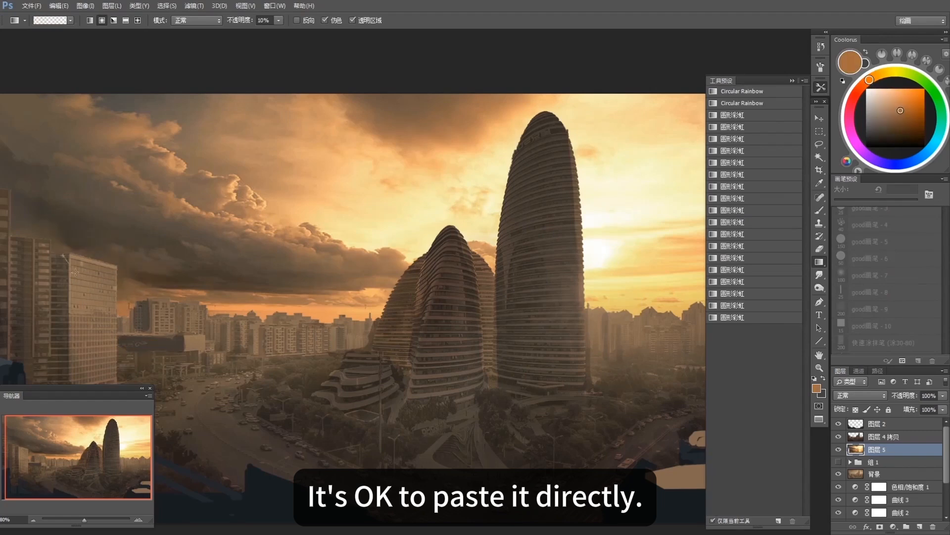
drag(76, 272, 75, 272)
drag(66, 275, 241, 305)
alt+click(209, 181)
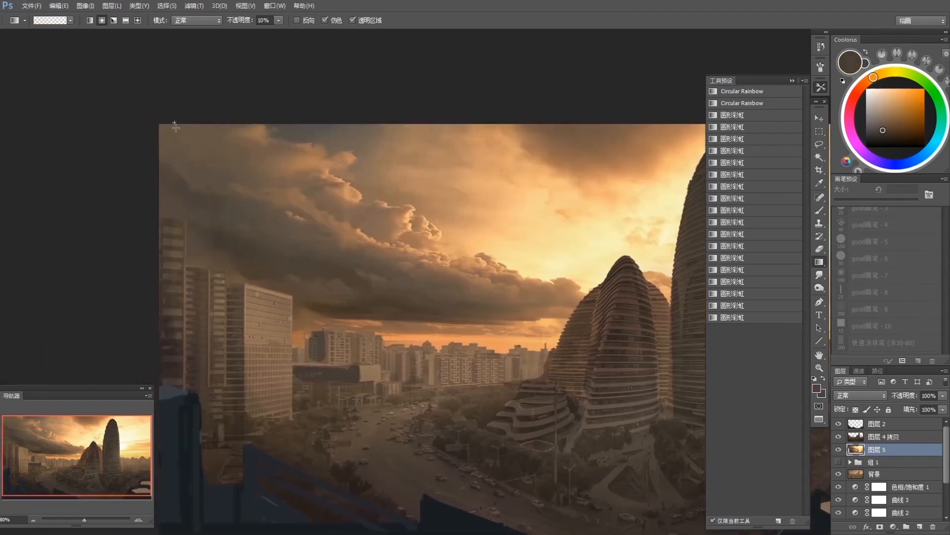
drag(278, 143, 217, 143)
alt+click(453, 142)
drag(424, 125, 410, 117)
alt+click(154, 197)
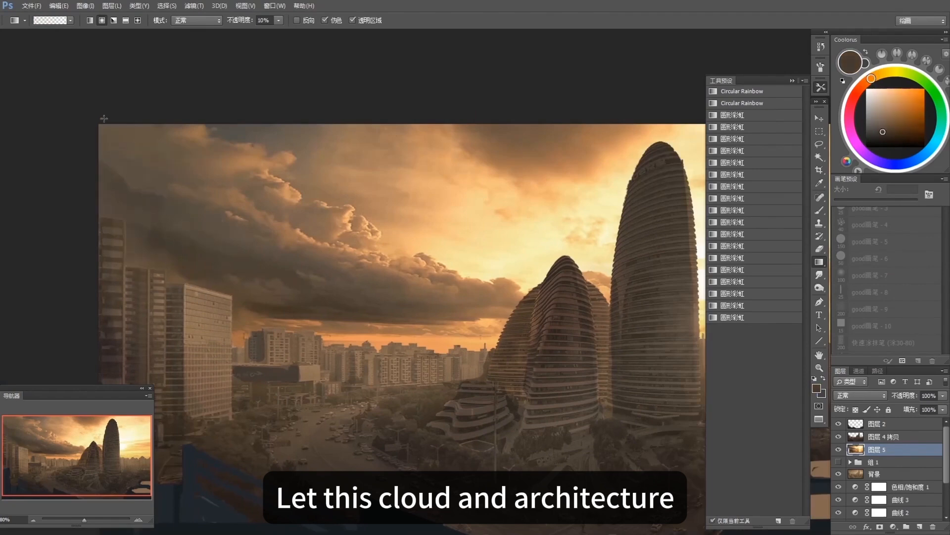
drag(223, 198, 204, 174)
alt+click(267, 256)
drag(144, 172, 146, 175)
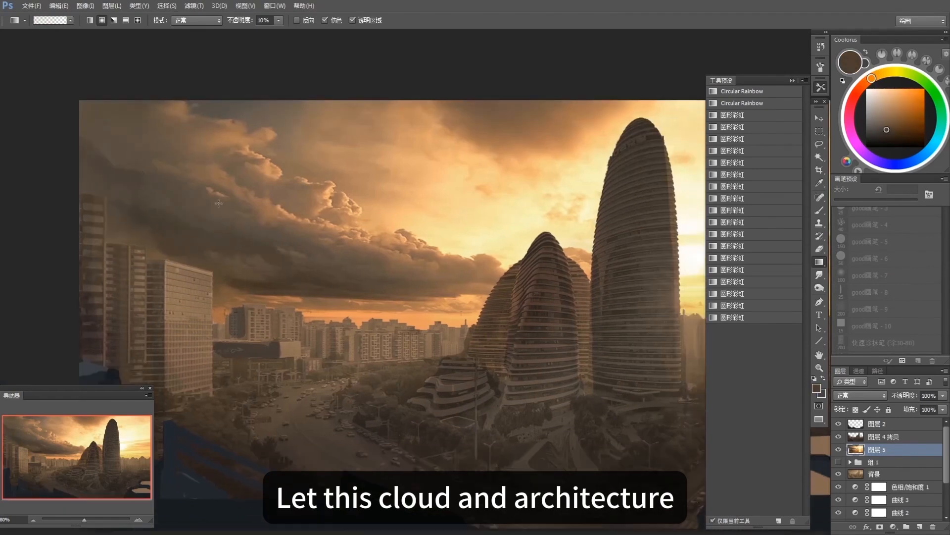
Step: Add a faint near-white haze around the skyline right of the tall tower with the Gradient tool at 10% opacity
mouse_move(695, 267)
mouse_down()
mouse_move(424, 263)
mouse_move(486, 272)
mouse_up()
alt+click(164, 291)
drag(596, 250, 589, 277)
alt+click(462, 265)
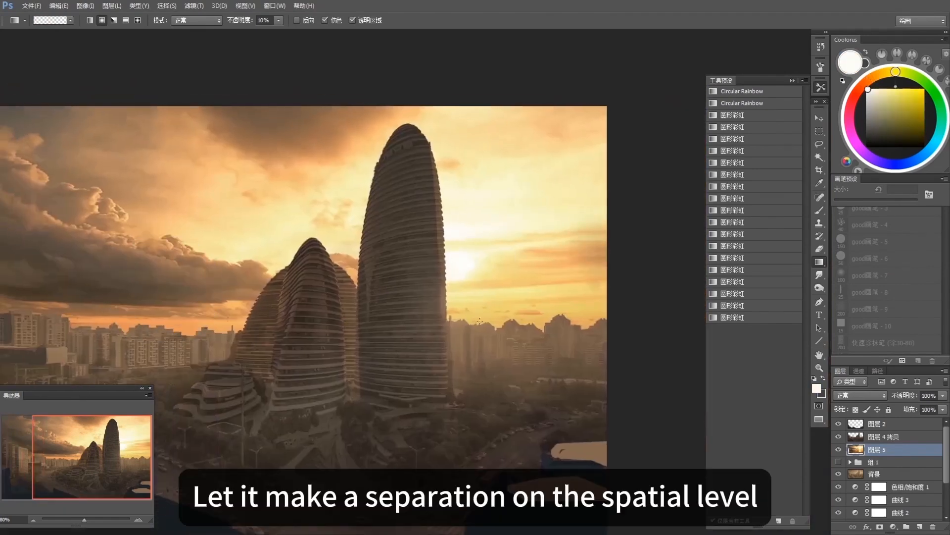
drag(506, 329, 512, 319)
drag(461, 350, 452, 349)
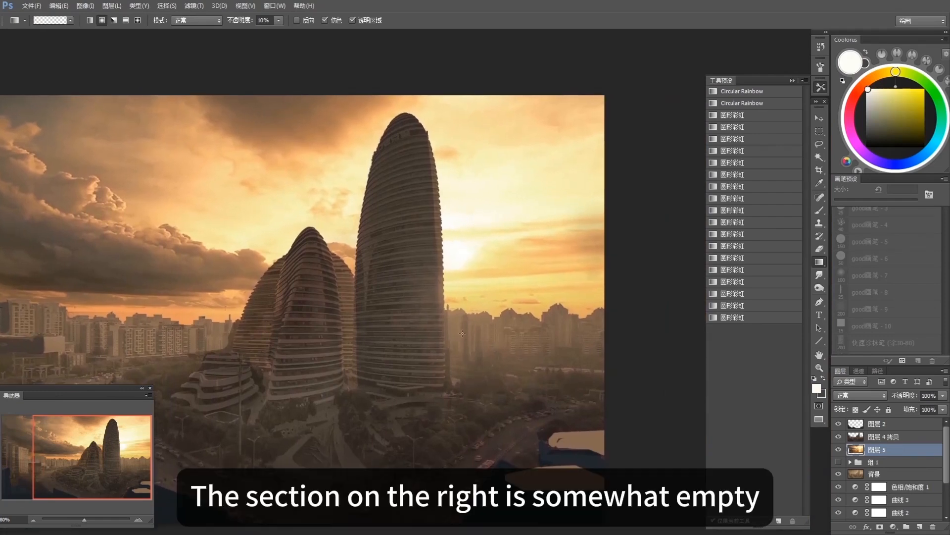
Step: Duplicate the sunset photo layer, shift the copy left with Free Transform and apply it
scroll(455, 336, down, 4)
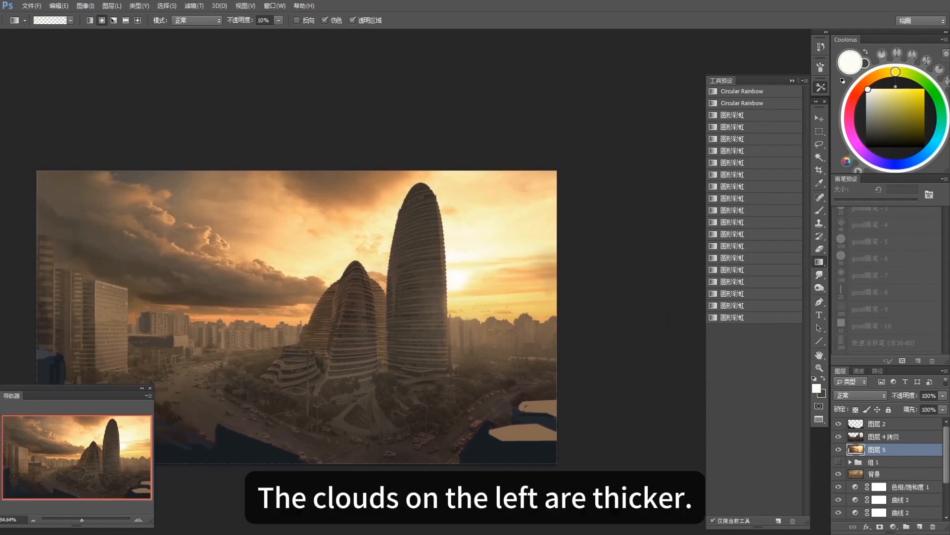
key(v)
key(ctrl+j)
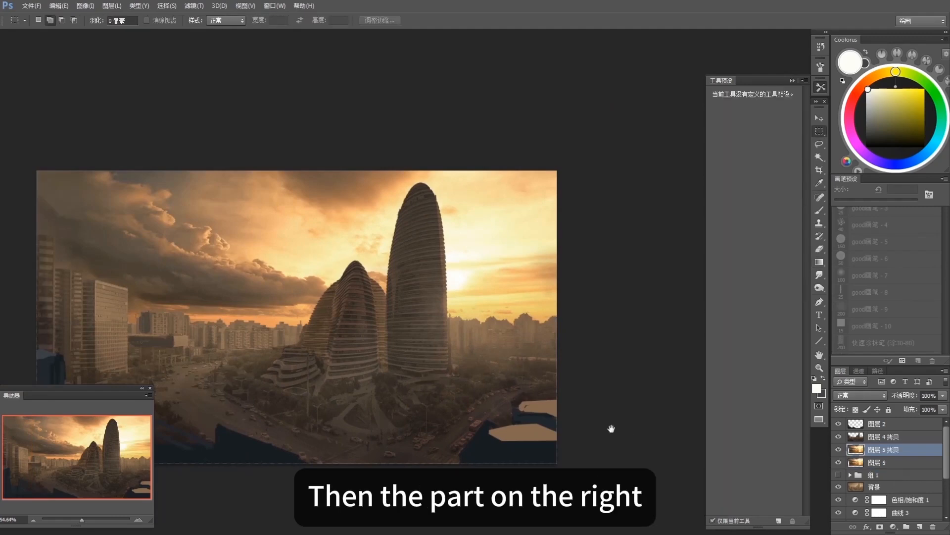
key(ctrl+t)
drag(651, 288, 567, 292)
key(Return)
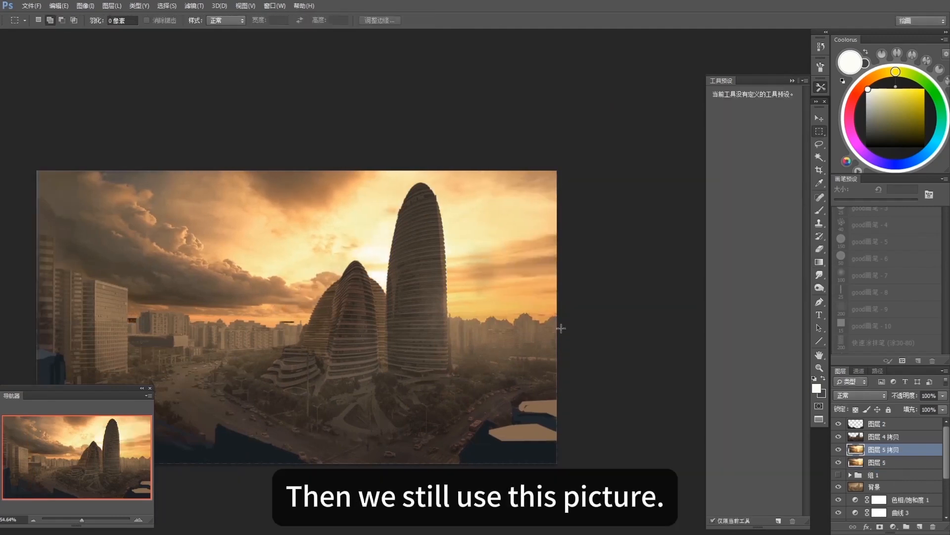
Step: Delete the part of the duplicated sky from the image's left edge to the tall tower and clear the selection
scroll(529, 363, down, 2)
drag(105, 142, 433, 460)
key(Delete)
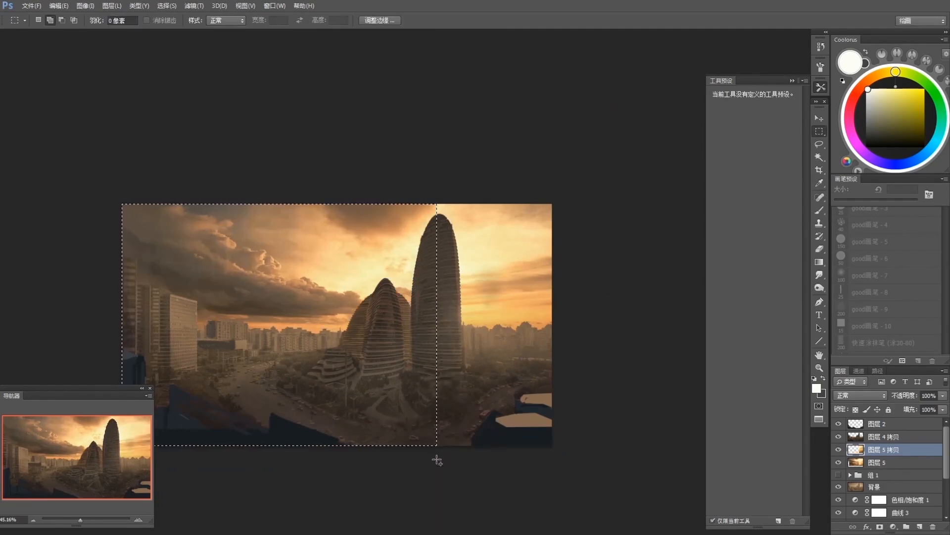
key(ctrl+d)
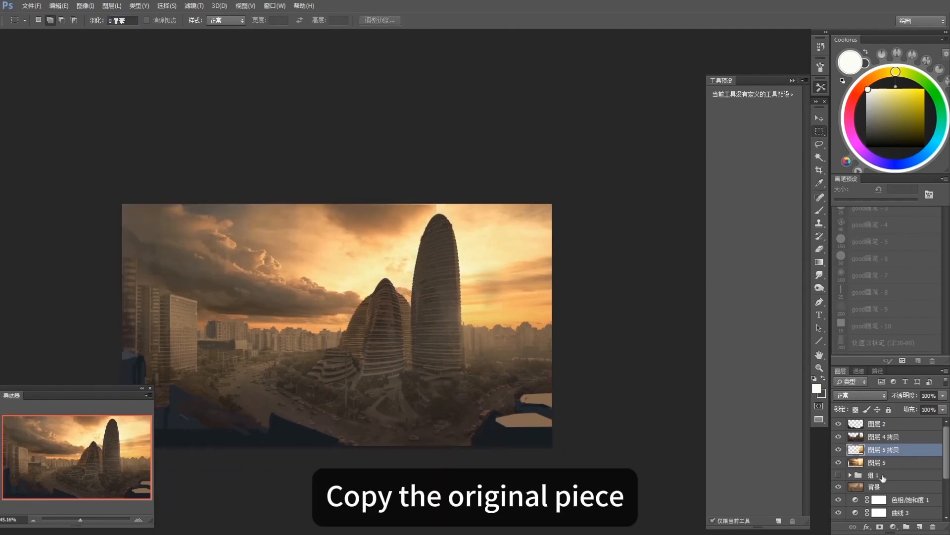
Step: Add a mask to the duplicated sky and paint black around the sun with the 100 px good画笔-7 brush, raising opacity to 80%
click(880, 526)
key(b)
key(x)
click(871, 275)
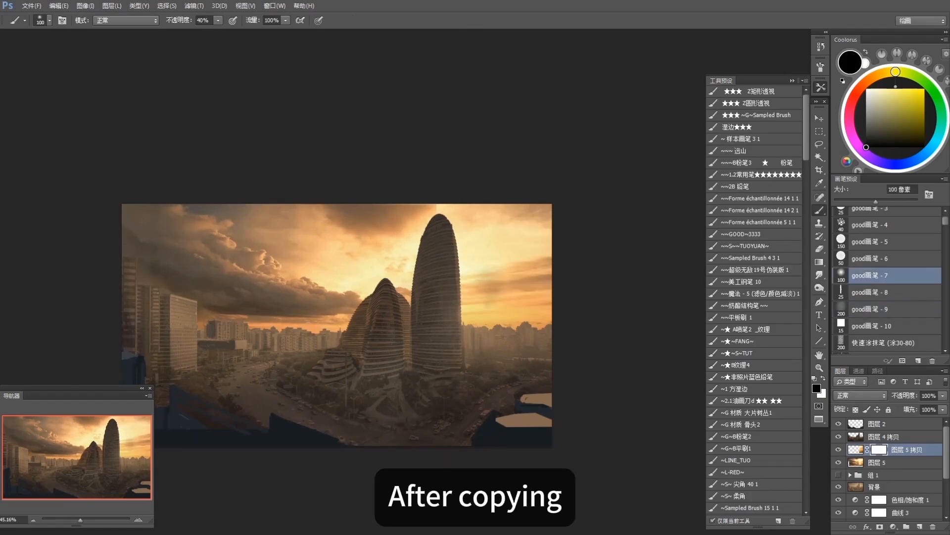
key(8)
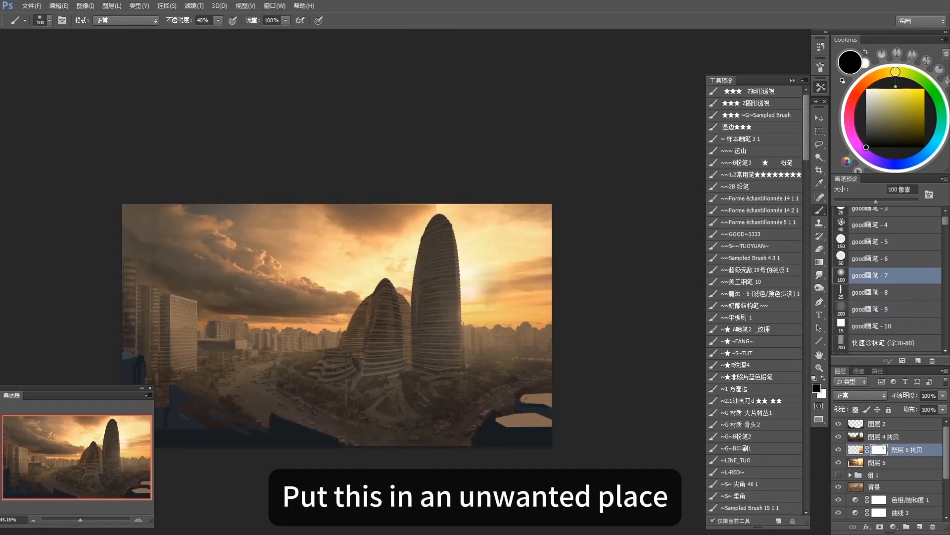
drag(468, 272, 475, 291)
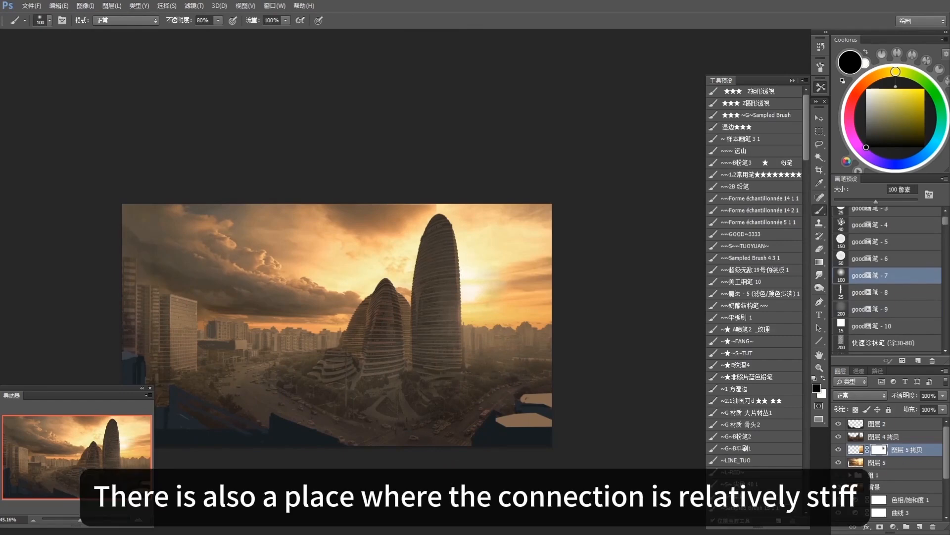
Step: Toggle the masked sky copy off and on to compare the sky right of the tall tower
click(839, 450)
click(839, 450)
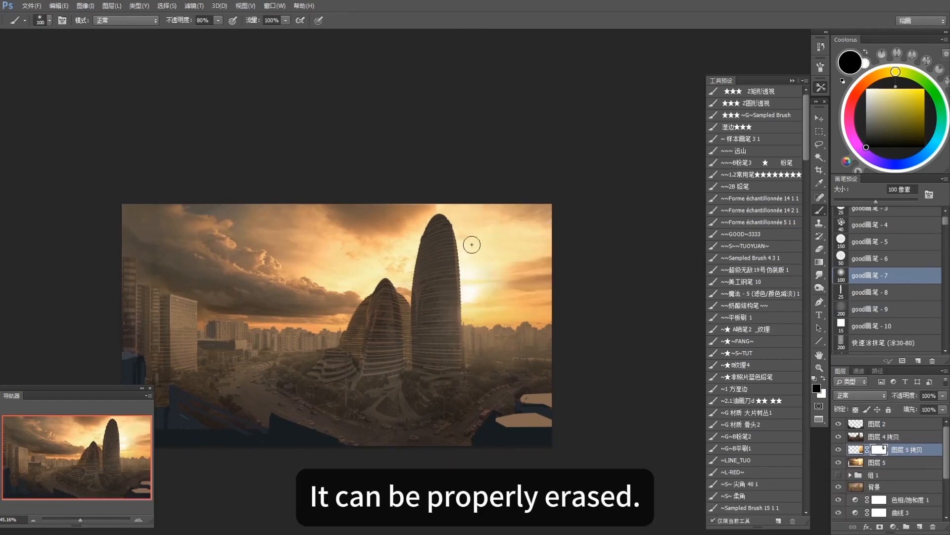
click(839, 450)
click(840, 450)
click(839, 449)
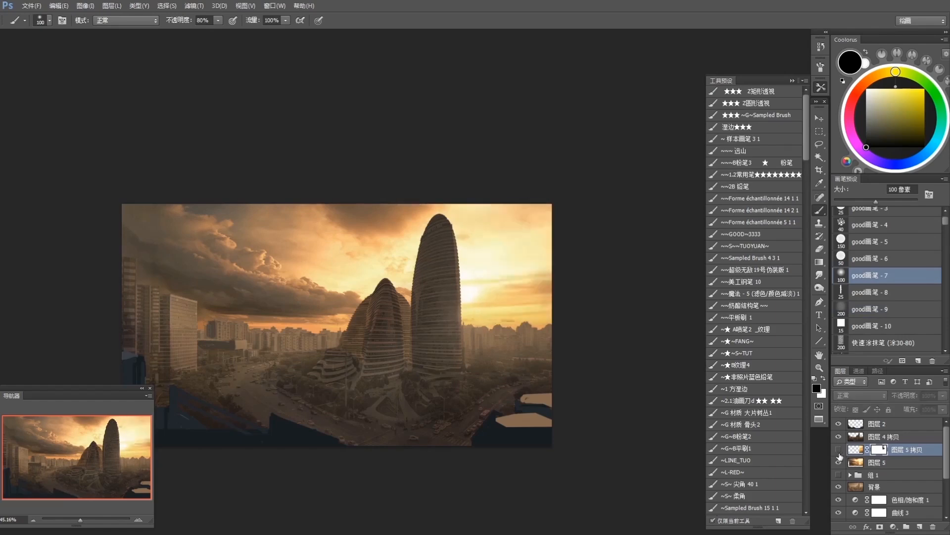
click(840, 450)
Step: Set the brush opacity to 100%, make 图层 4 拷贝 the active layer and collapse the tool presets list
key(0)
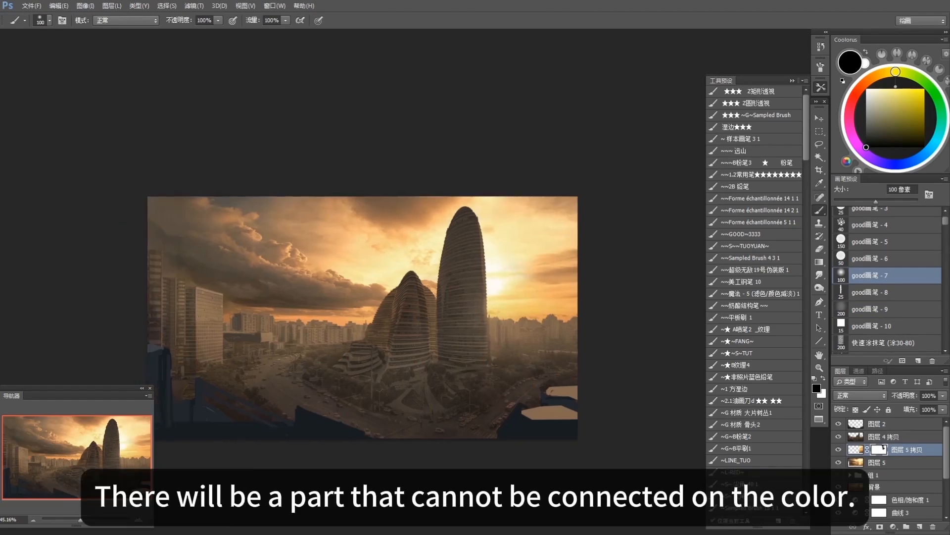
click(883, 437)
key(x)
click(795, 81)
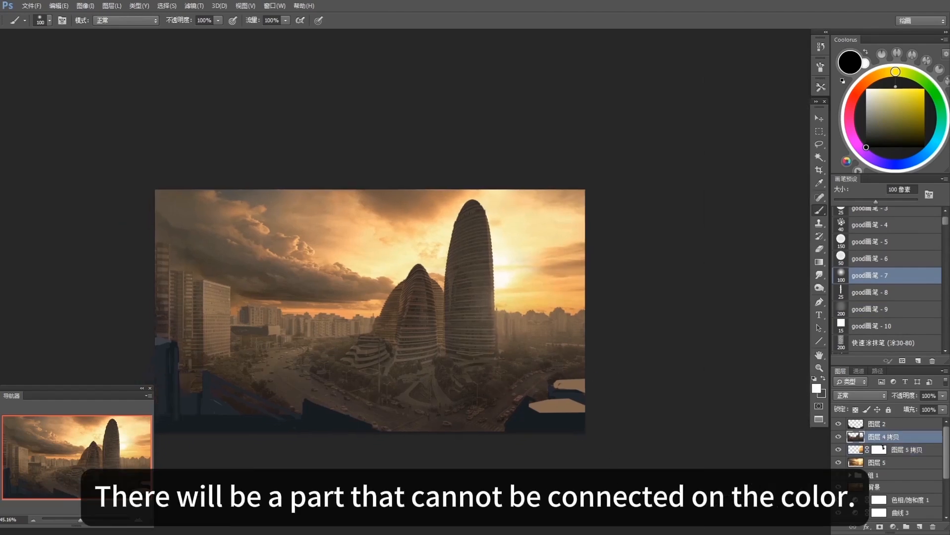
click(919, 526)
click(863, 399)
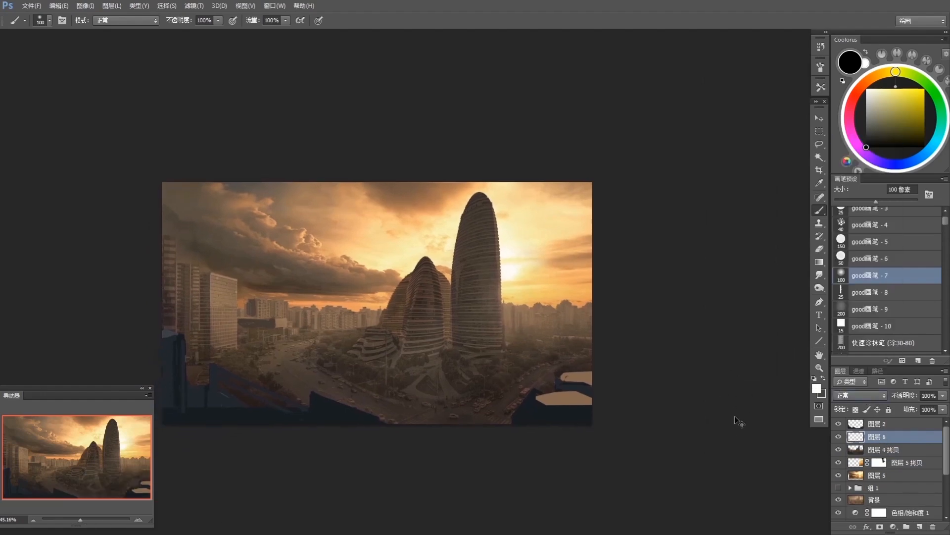
key(Delete)
Step: Duplicate 图层 4 拷贝 and make the copy darker and cooler with Curves on the RGB composite and individual color channels
key(ctrl+j)
key(ctrl+m)
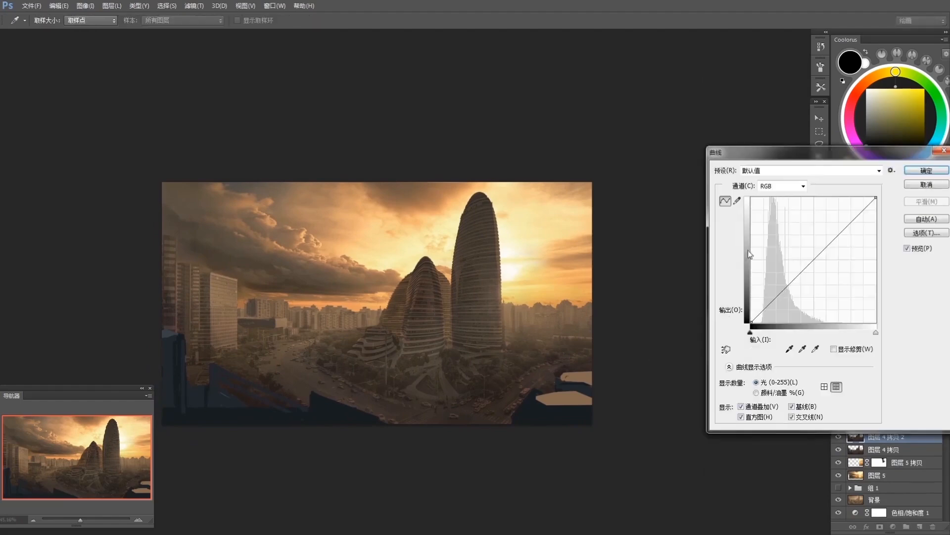
mouse_move(797, 276)
mouse_down()
mouse_move(798, 287)
mouse_move(779, 290)
mouse_move(802, 278)
mouse_up()
click(783, 185)
click(781, 250)
click(797, 186)
click(782, 226)
key(Return)
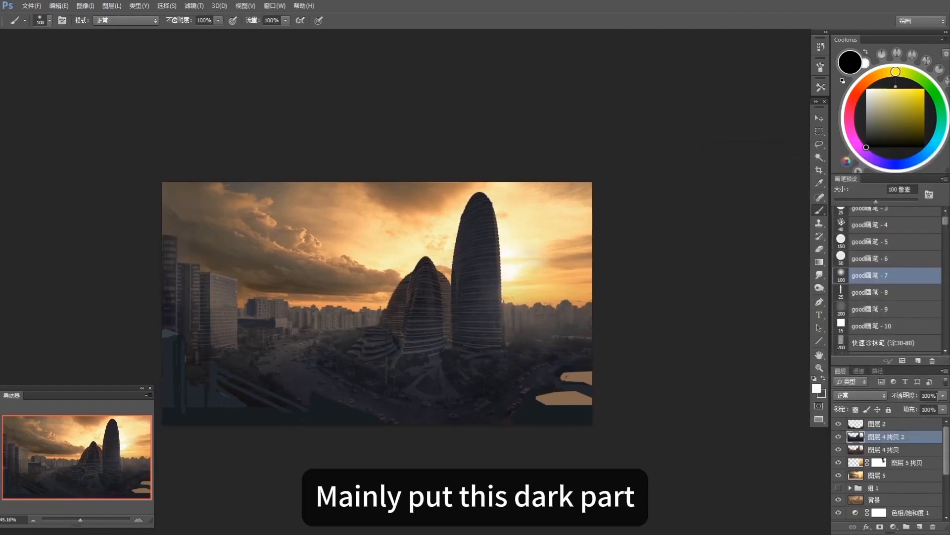
Step: Add a layer mask to the darkened city copy and choose the hard 50 px good画笔-6 brush
drag(634, 312, 633, 318)
key(e)
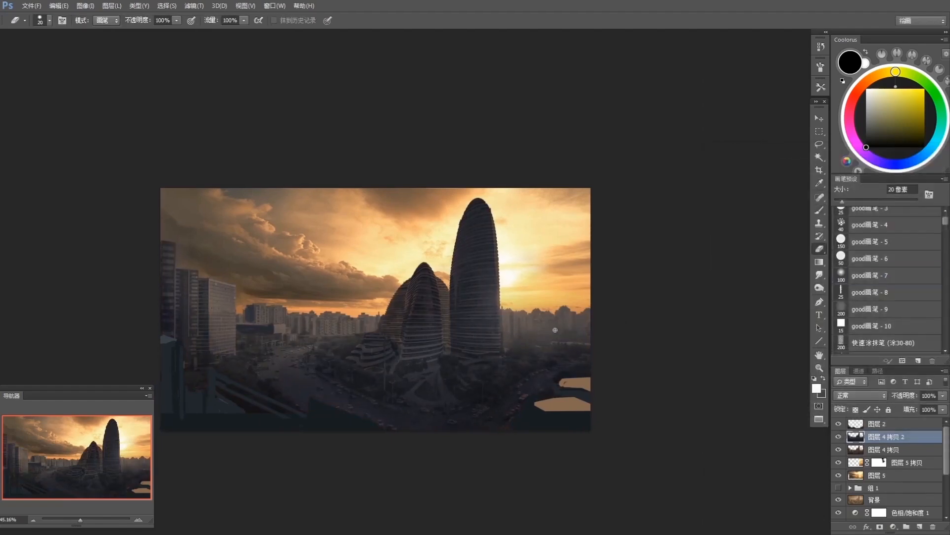
scroll(569, 331, up, 2)
key(b)
drag(541, 181, 574, 258)
click(880, 527)
scroll(723, 244, up, 2)
double_click(870, 259)
text([[[[[[[[[[[)
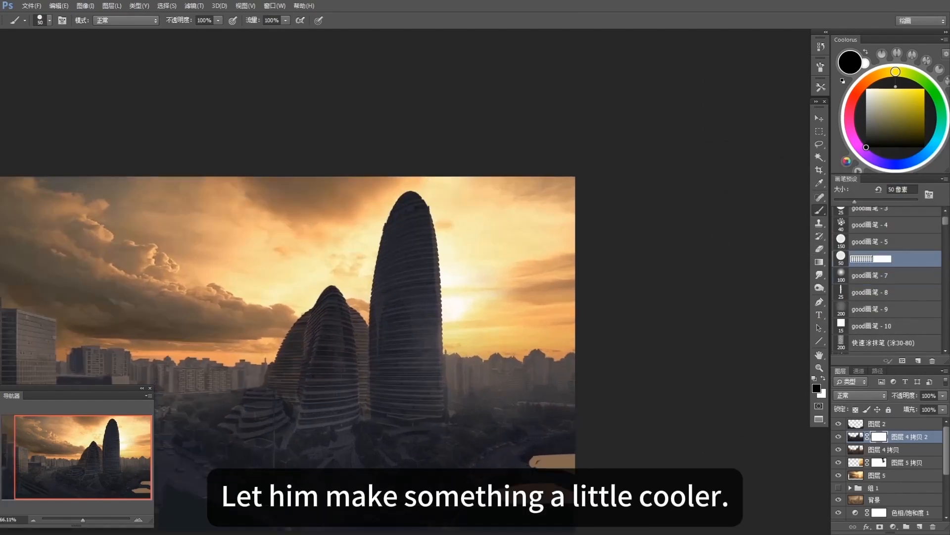
click(420, 187)
Step: Reduce the brush to 7 px and paint black on the mask along the sunlit edges of the tall tower and its lower neighbour
key(bracketleft)
key(bracketleft)
key(bracketleft)
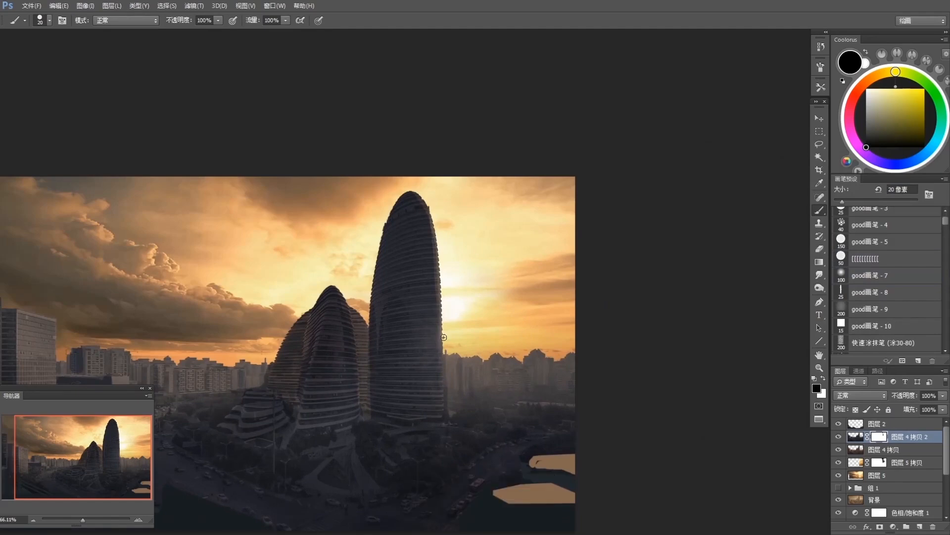
scroll(452, 279, up, 1)
key(bracketleft)
key(bracketleft)
key(bracketleft)
key(bracketleft)
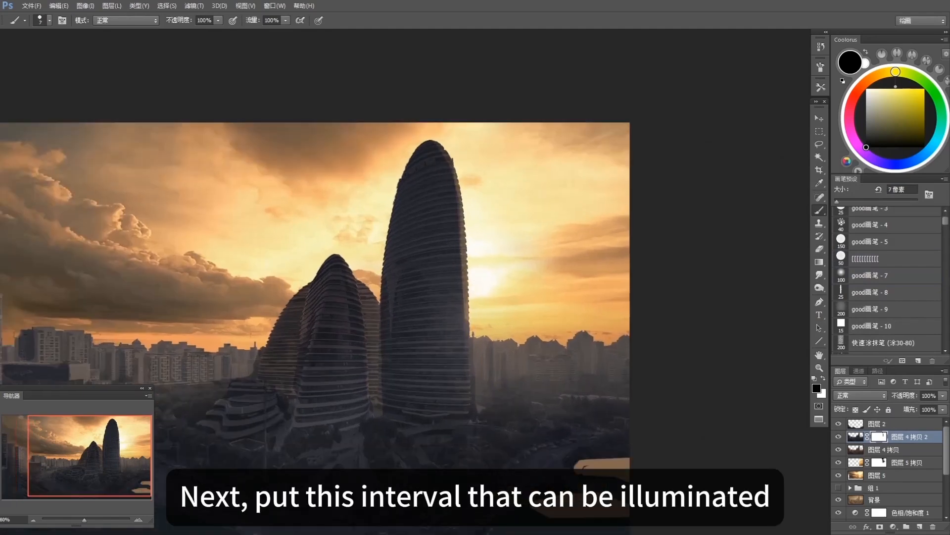
drag(468, 317, 469, 412)
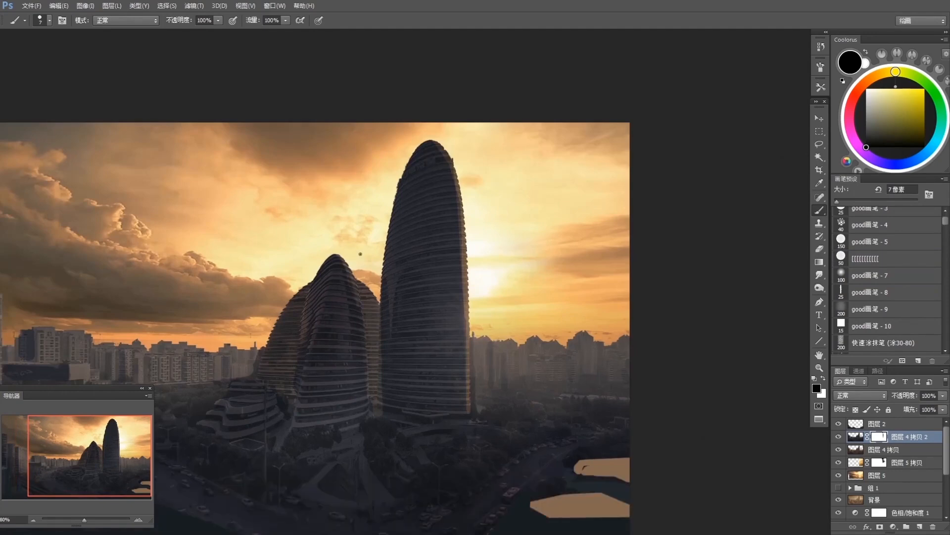
scroll(359, 302, up, 2)
drag(400, 354, 398, 386)
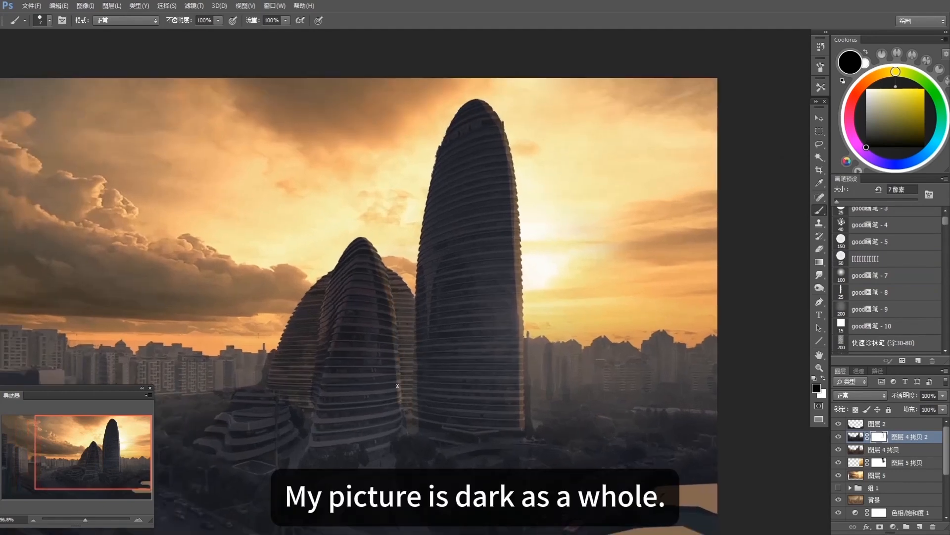
drag(411, 295, 389, 269)
Step: Select the sun-facing facade of the left office block, lighten it with an 80% black gradient on the mask and deselect
drag(340, 382, 571, 290)
drag(185, 262, 258, 229)
key(l)
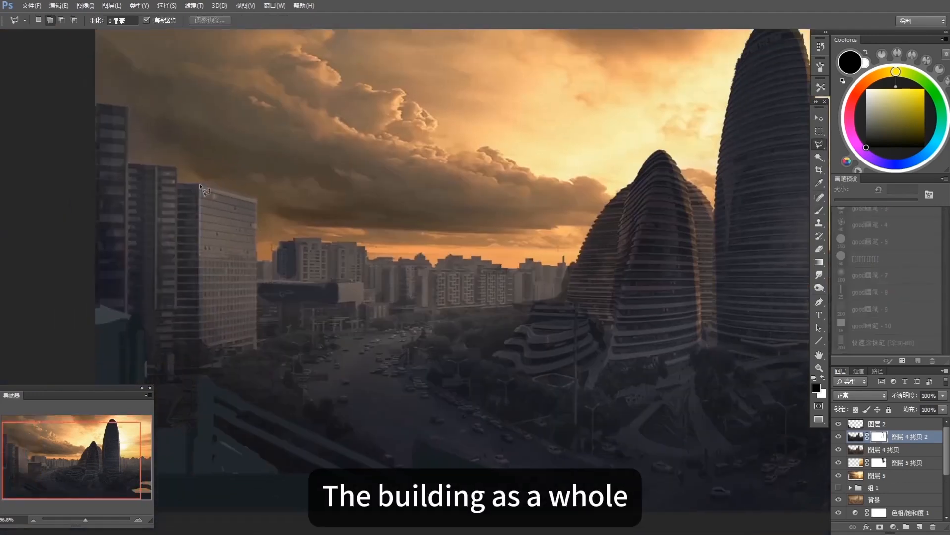
click(200, 185)
click(257, 201)
click(258, 347)
click(200, 337)
click(200, 186)
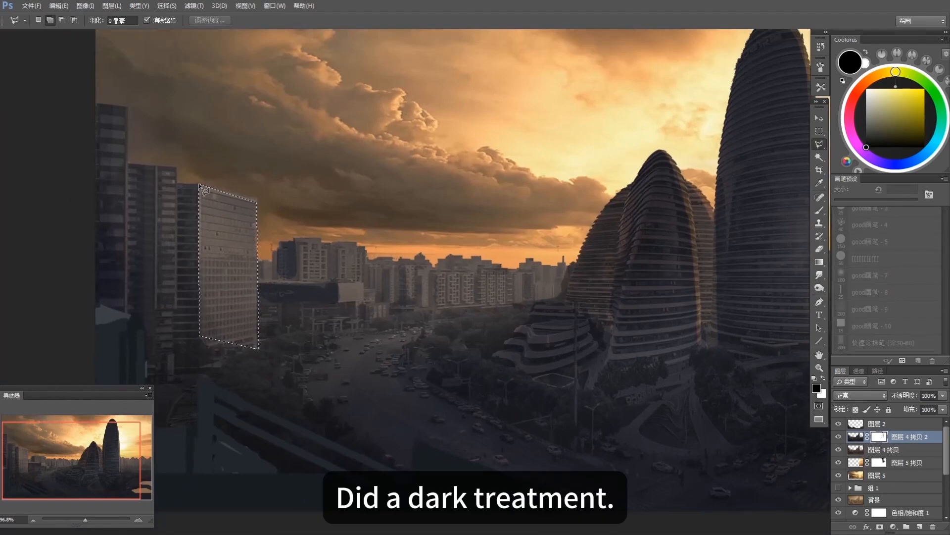
key(g)
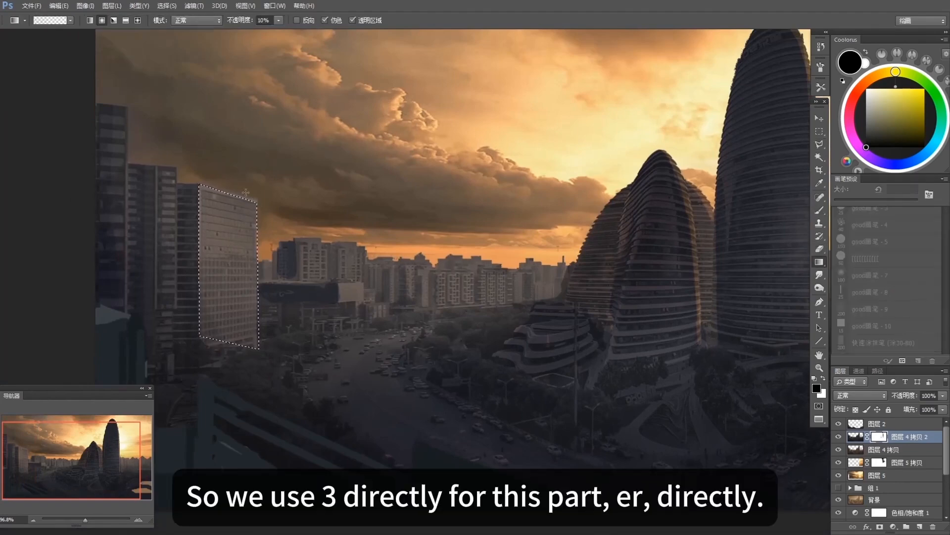
key(8)
drag(230, 200, 248, 285)
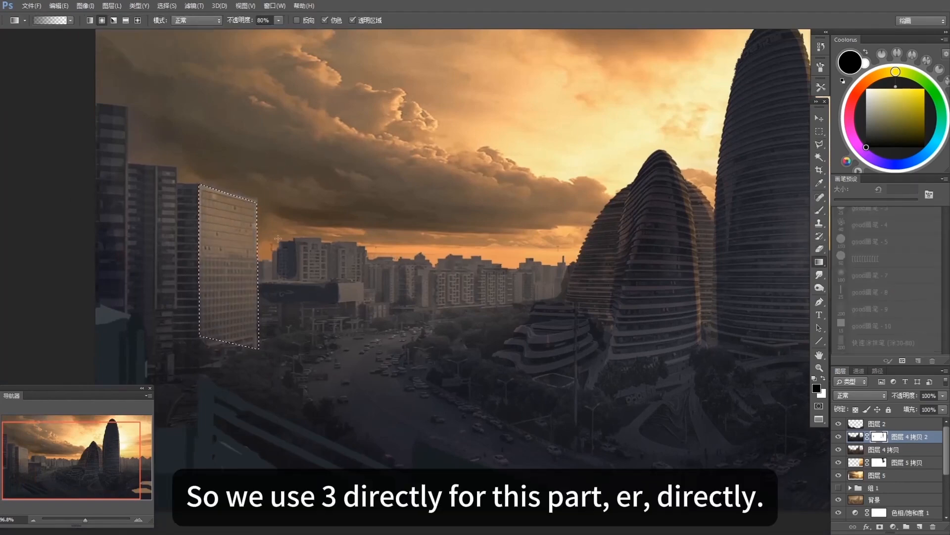
key(ctrl+d)
Step: Outline the upper part of the same facade with the Polygonal Lasso to add more light there on the mask
key(l)
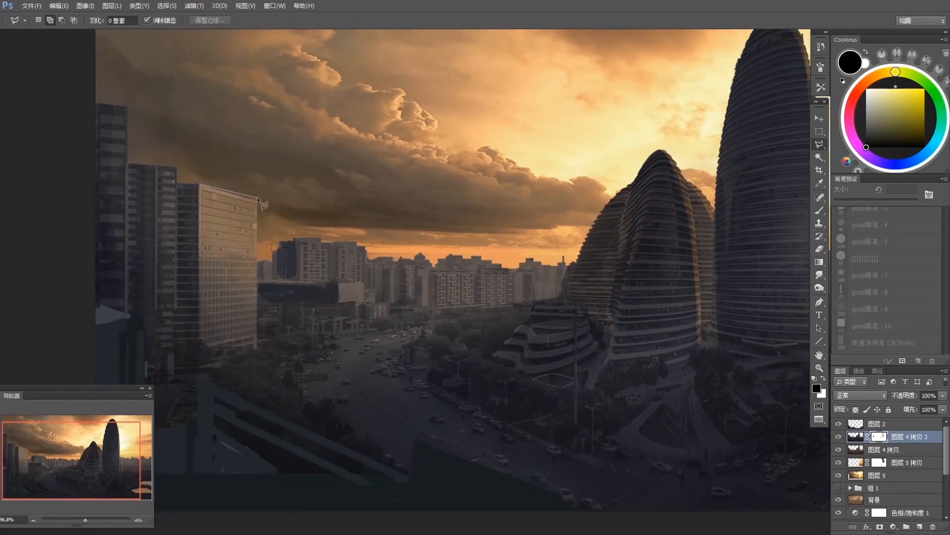
click(257, 198)
click(255, 215)
click(225, 229)
click(203, 200)
click(200, 185)
key(r)
key(g)
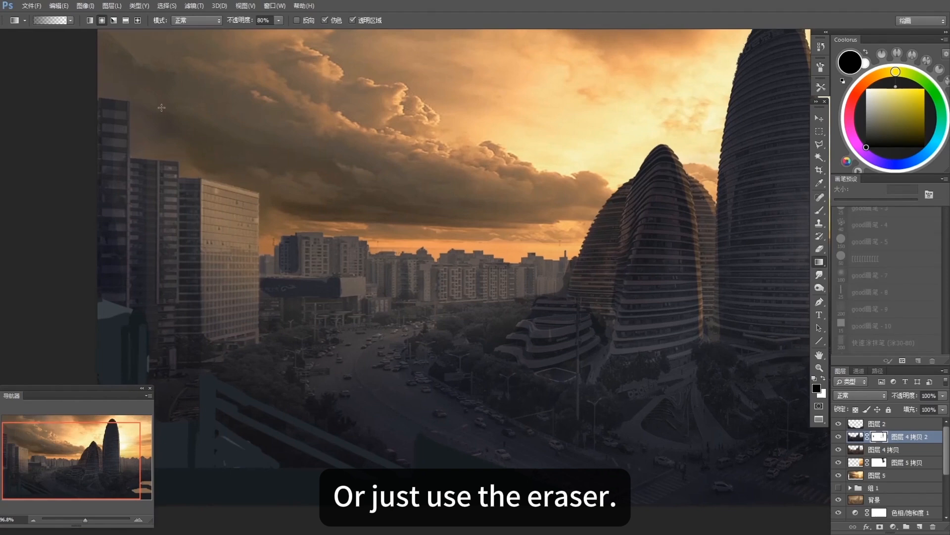
key(b)
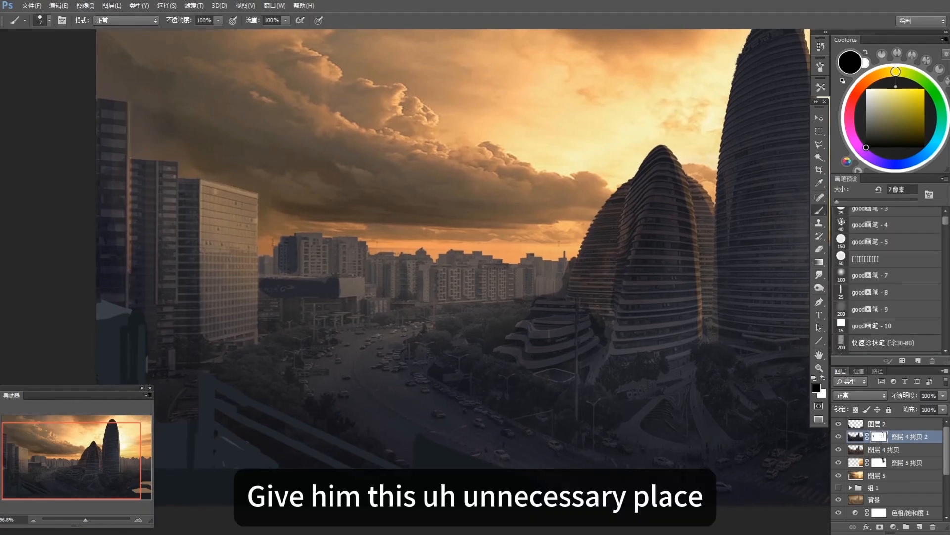
Step: Select the end wall of the low building beside the road, lighten it with a mask gradient and deselect
key(l)
click(364, 278)
click(365, 295)
double_click(339, 295)
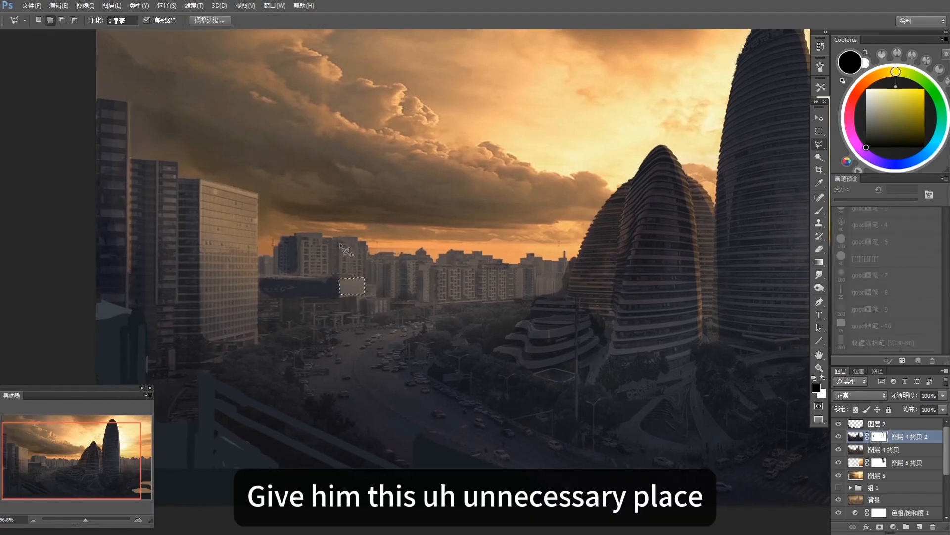
key(g)
mouse_move(354, 287)
mouse_down()
mouse_move(359, 209)
mouse_move(368, 248)
mouse_move(357, 267)
mouse_up()
key(ctrl+d)
Step: Select the facades of the two apartment blocks behind the low building, lighten both with a mask gradient and deselect
key(l)
drag(335, 223, 281, 221)
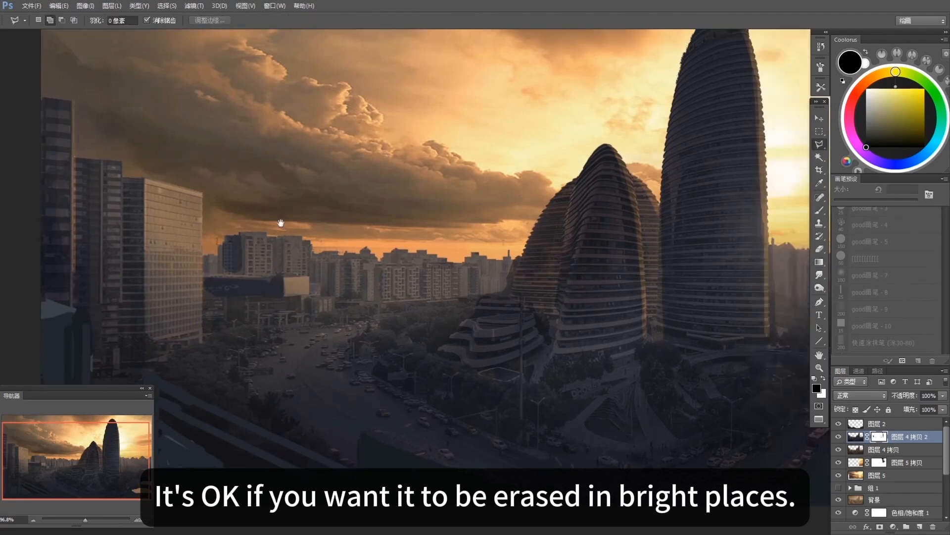
click(243, 232)
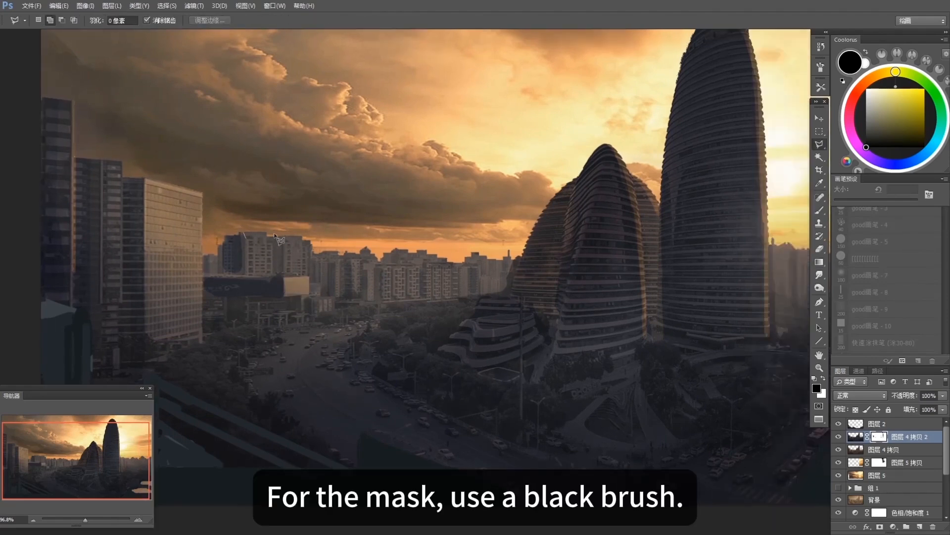
click(266, 232)
click(267, 242)
click(271, 258)
click(272, 272)
click(245, 272)
click(244, 232)
click(285, 241)
click(311, 243)
click(312, 273)
click(284, 272)
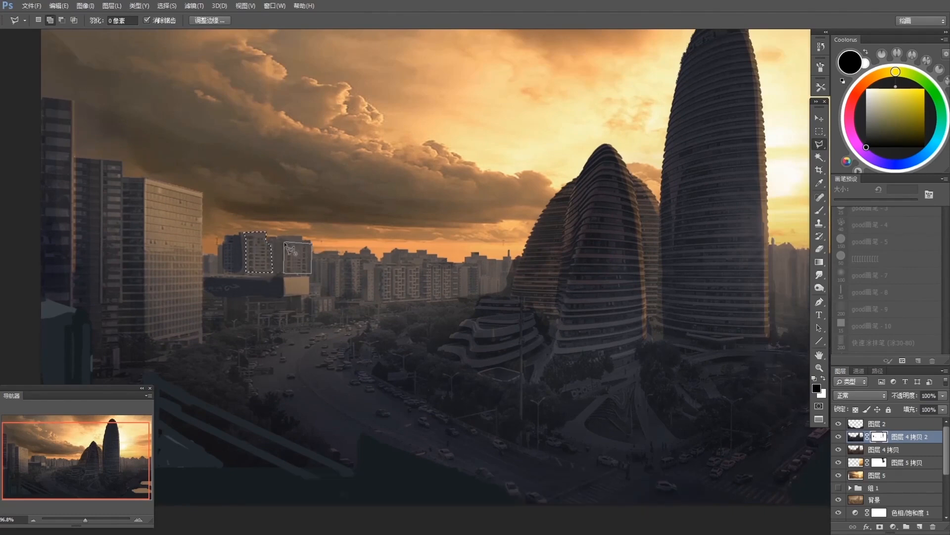
click(285, 242)
key(g)
drag(299, 261, 317, 210)
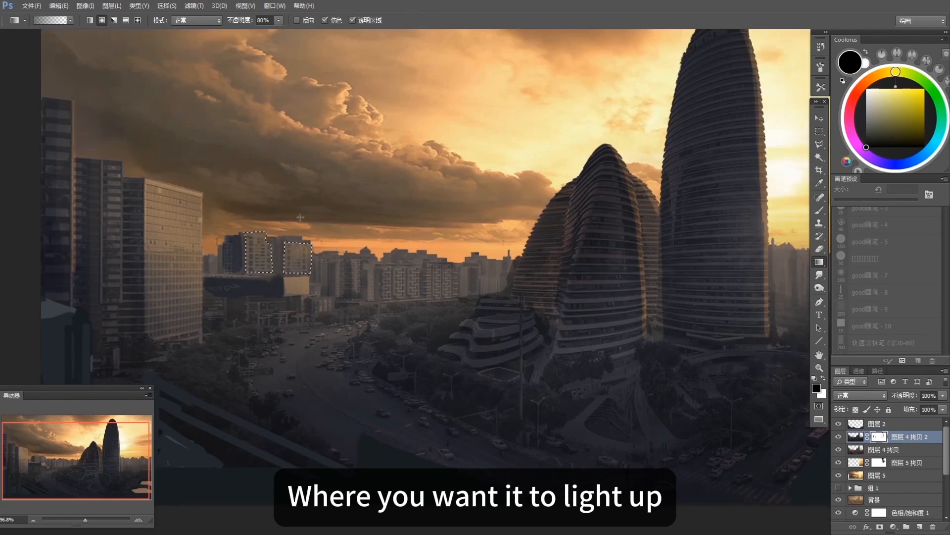
key(ctrl+d)
Step: Paint black on the mask with the 7 px brush to light the sun-facing sides of the distant buildings left of the curved towers
key(b)
key(r)
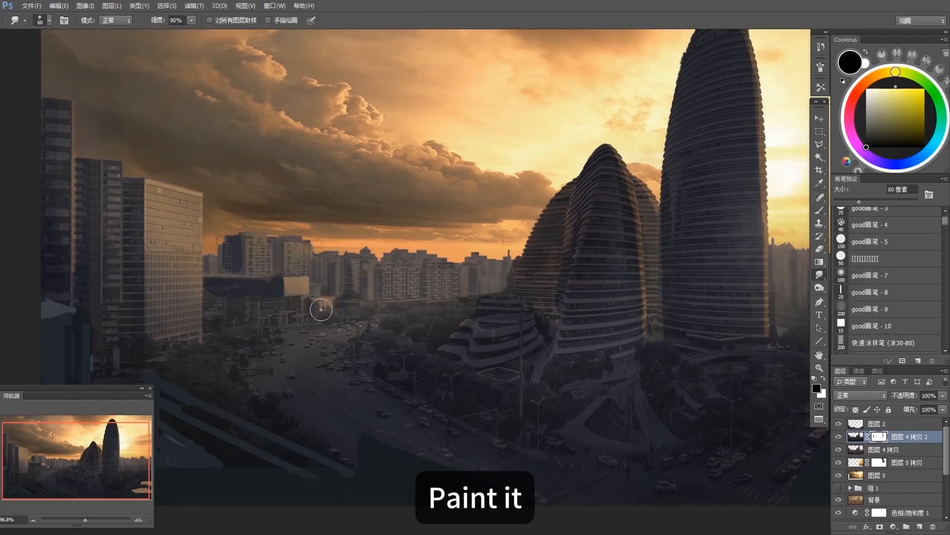
key(b)
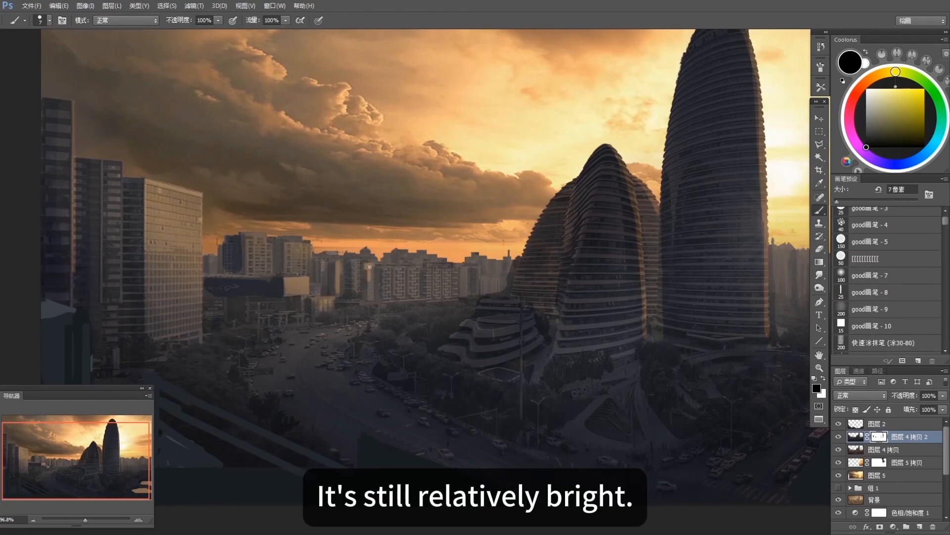
key(e)
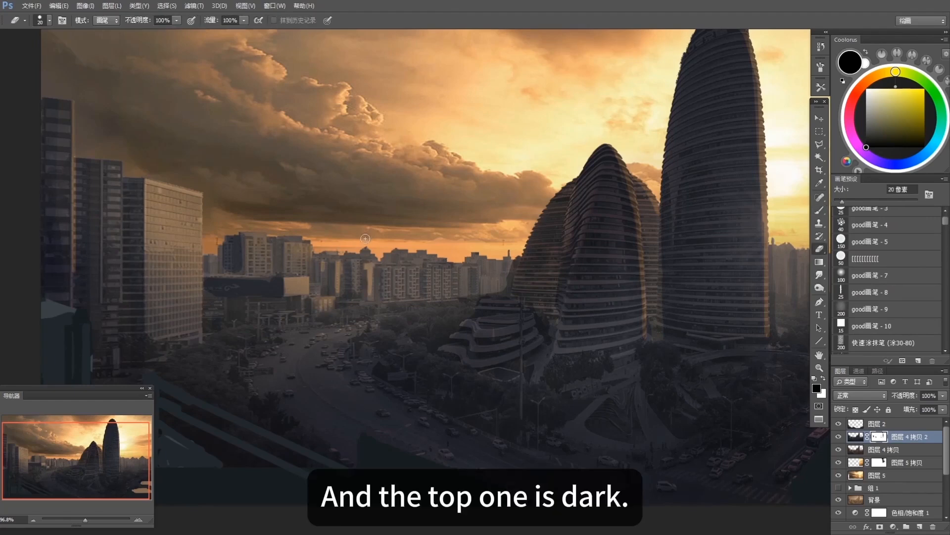
key(x)
key(b)
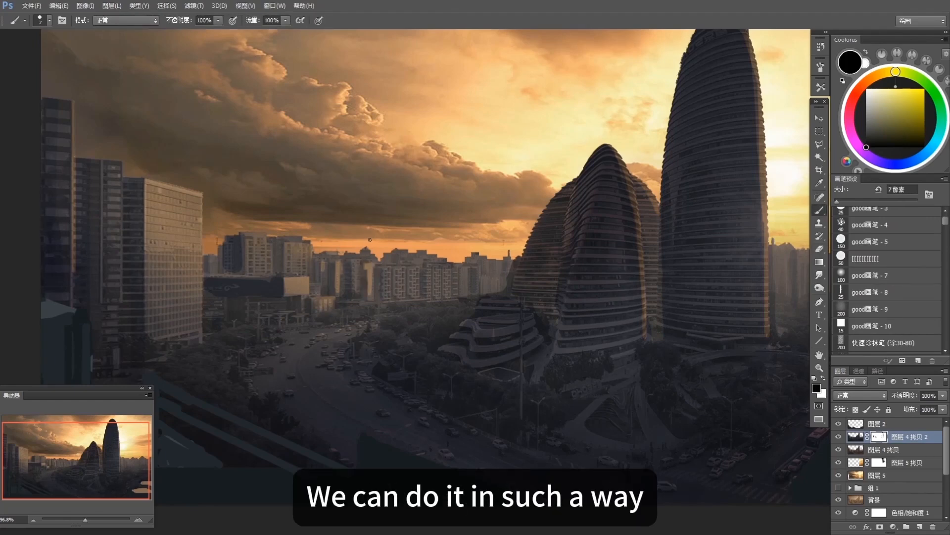
key(x)
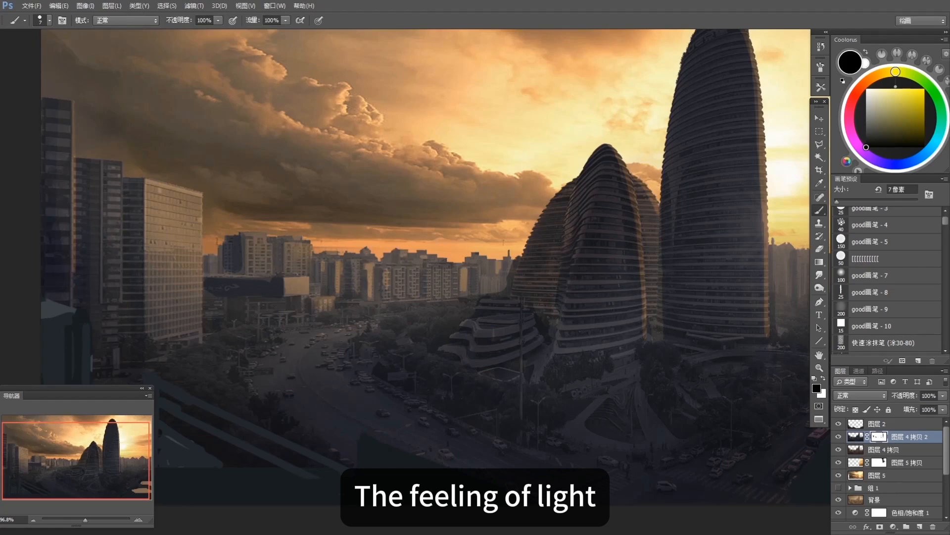
drag(377, 348, 369, 344)
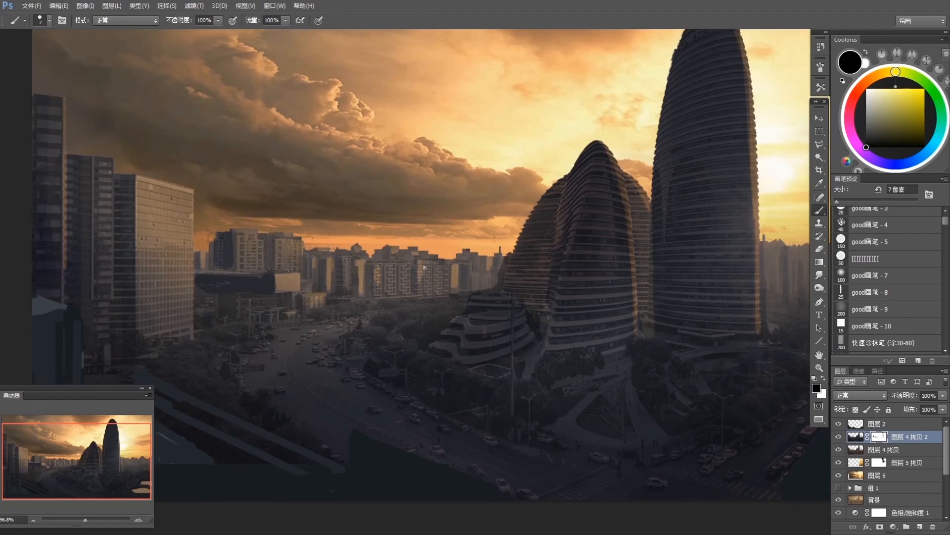
mouse_move(389, 265)
mouse_down()
mouse_move(390, 286)
mouse_move(406, 287)
mouse_up()
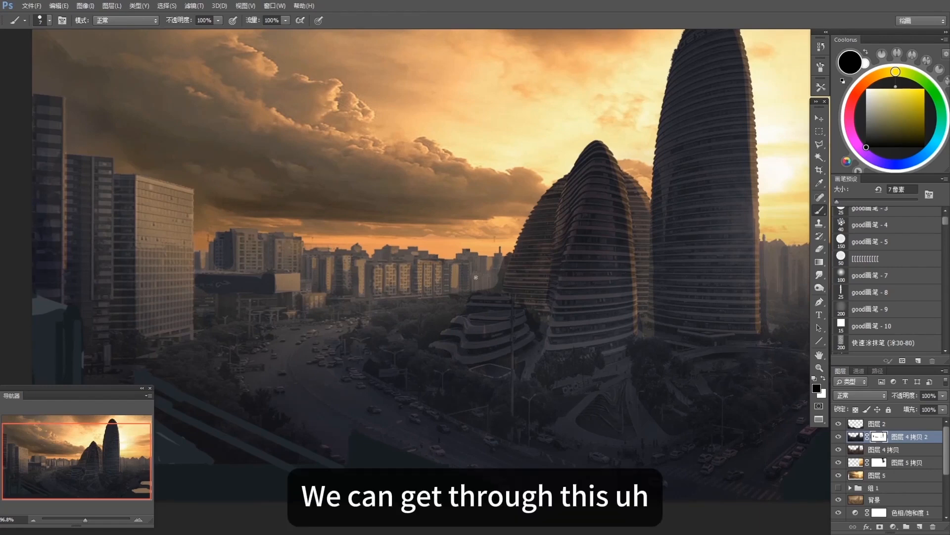
Step: Paint black on the mask to light the building sides and small ground patches right of the tall tower
drag(782, 245, 636, 254)
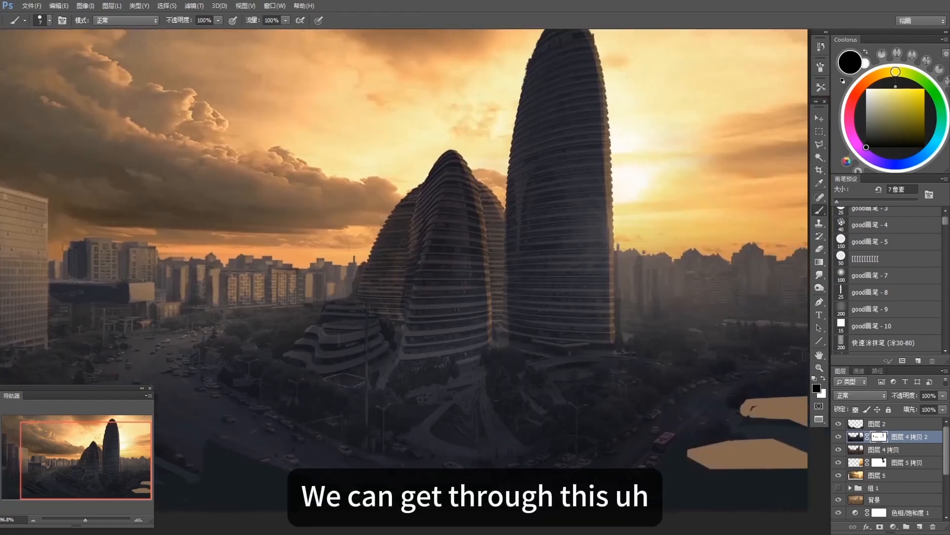
drag(761, 254, 704, 261)
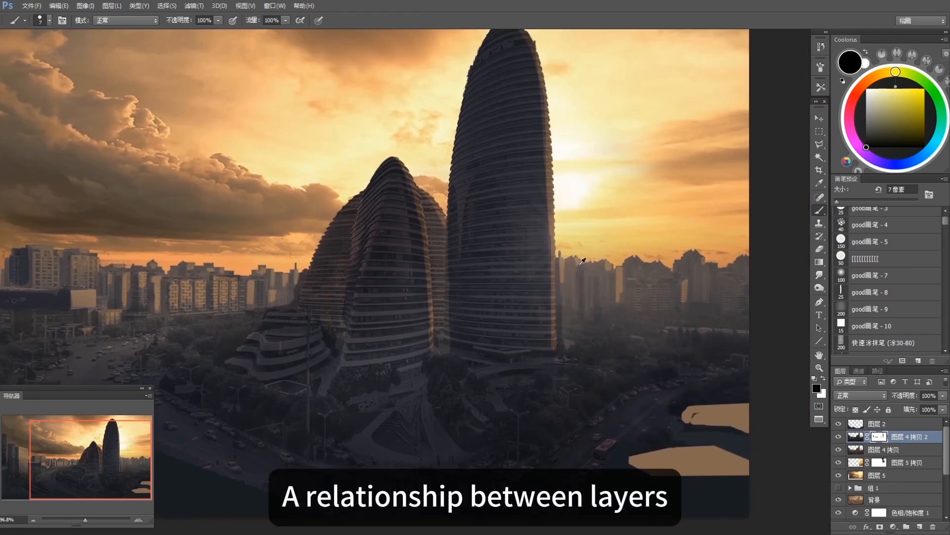
drag(579, 266, 565, 262)
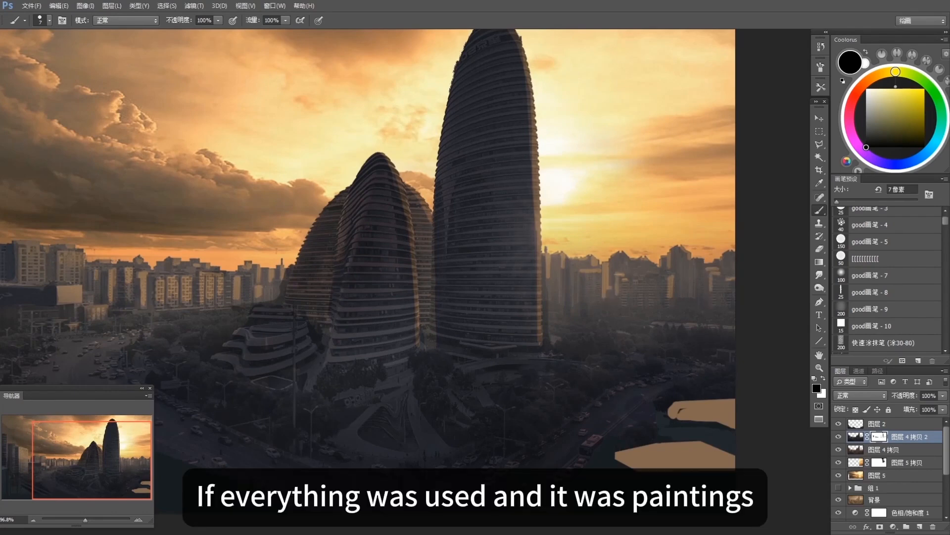
drag(689, 342, 691, 340)
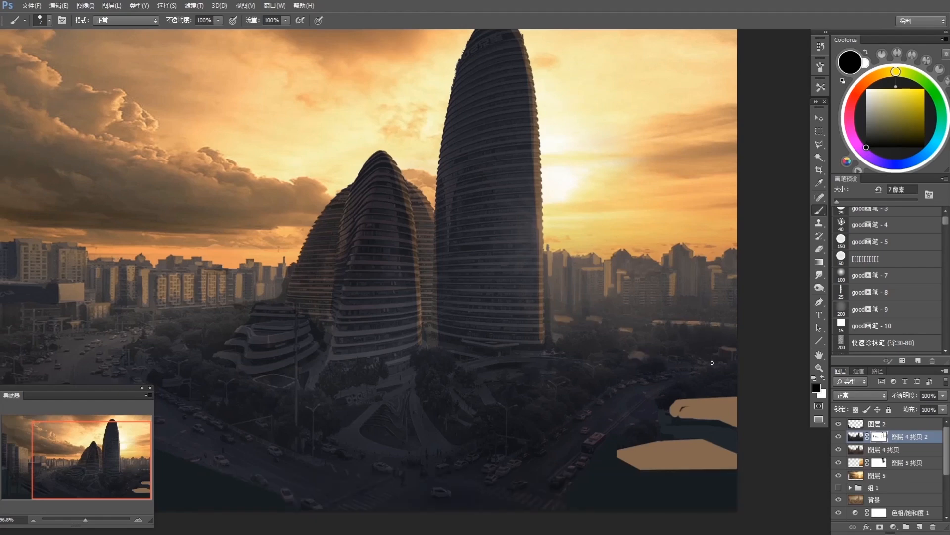
drag(203, 307, 207, 306)
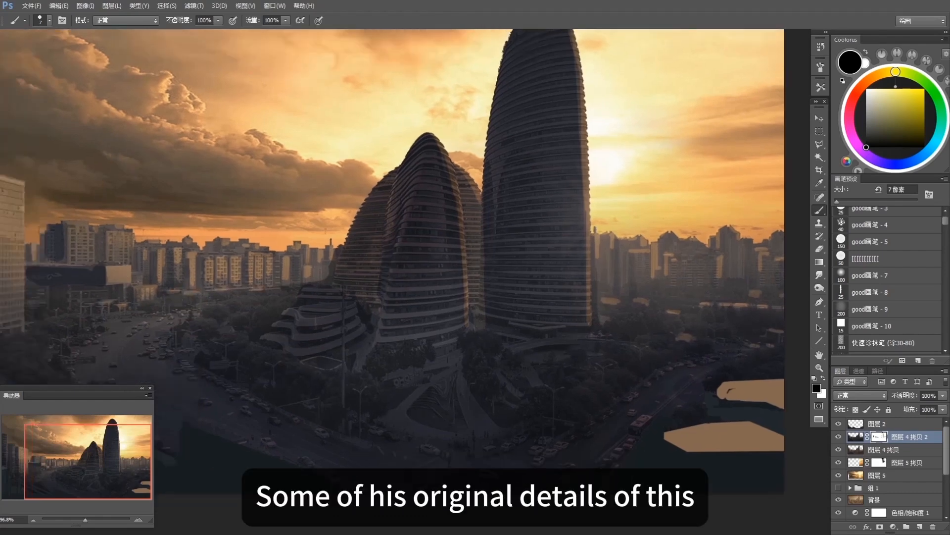
Step: Paint black on the mask with a 10 px brush to light the ground patches at the base of the foreground office blocks
drag(28, 263, 83, 265)
drag(9, 213, 221, 233)
drag(154, 172, 154, 258)
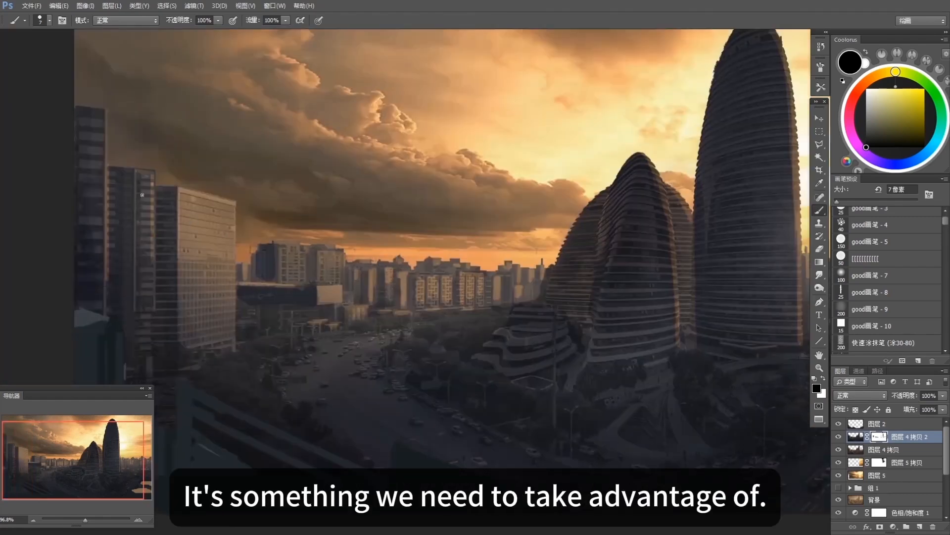
key(bracketright)
drag(143, 174, 148, 233)
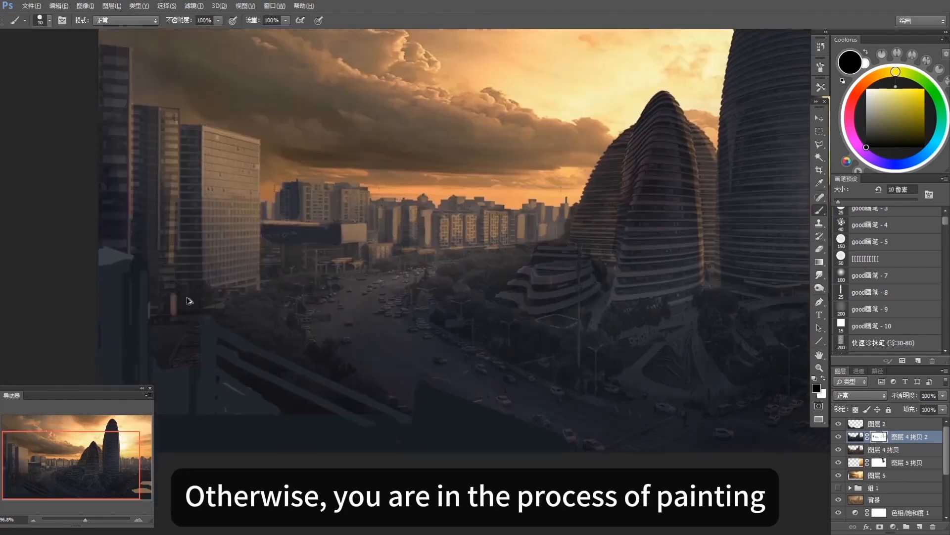
mouse_move(165, 309)
mouse_down()
mouse_move(213, 305)
mouse_move(184, 306)
mouse_move(159, 346)
mouse_up()
key(r)
key(b)
key(r)
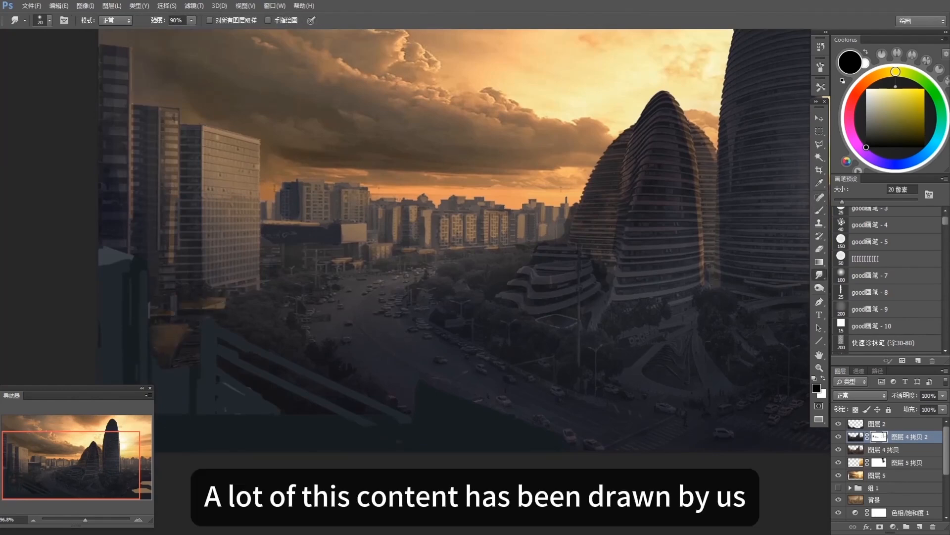
Step: Light a small ground patch between the foreground office blocks and the road by painting on the mask
key(b)
drag(296, 283, 305, 281)
key(r)
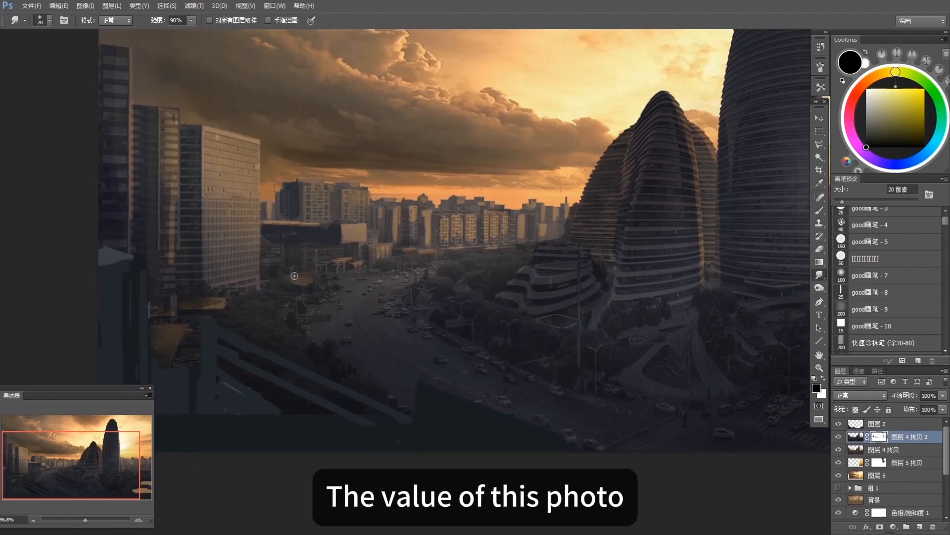
key(b)
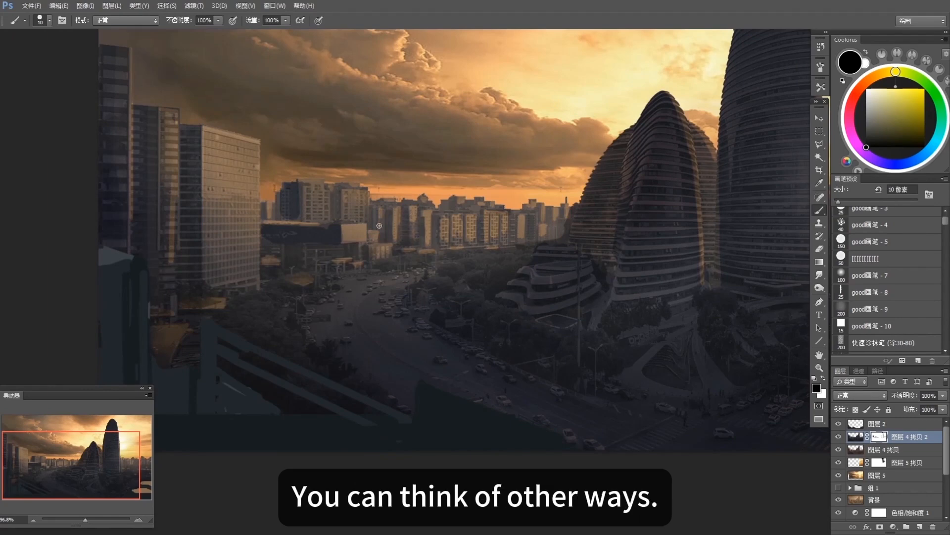
drag(529, 275, 502, 272)
scroll(495, 282, down, 7)
drag(415, 391, 414, 391)
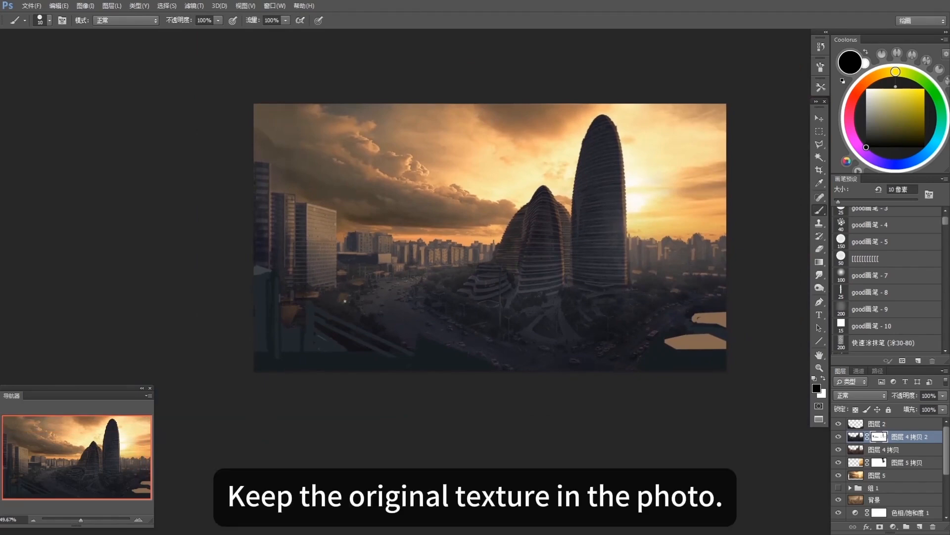
scroll(345, 301, down, 1)
key(e)
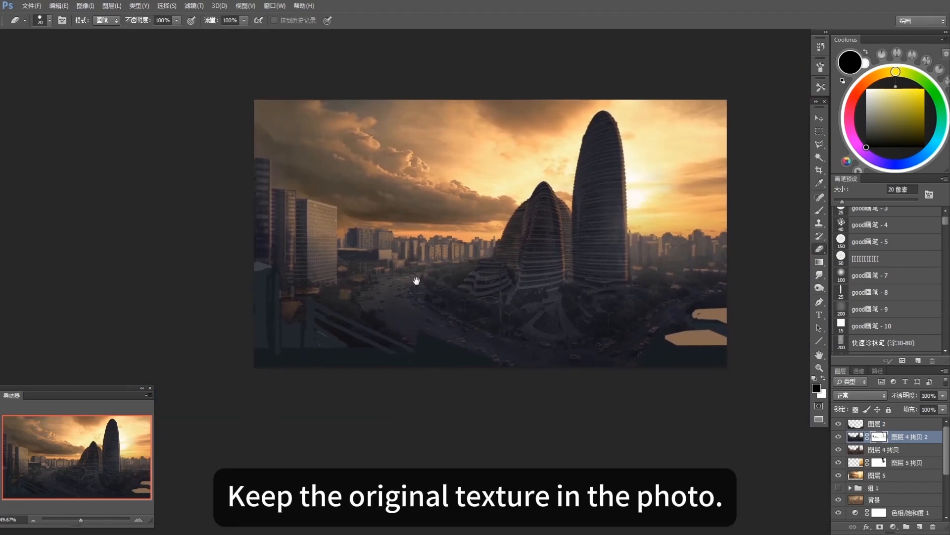
key(x)
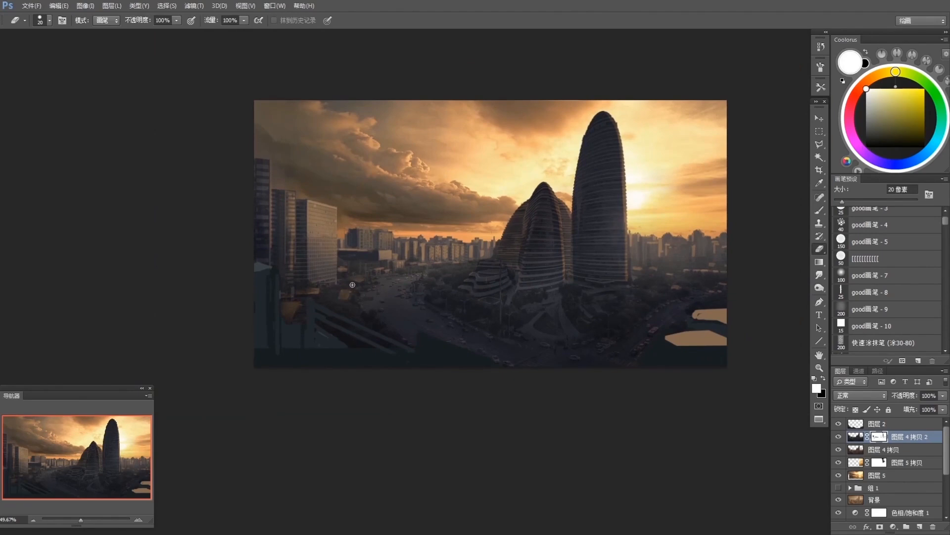
key(b)
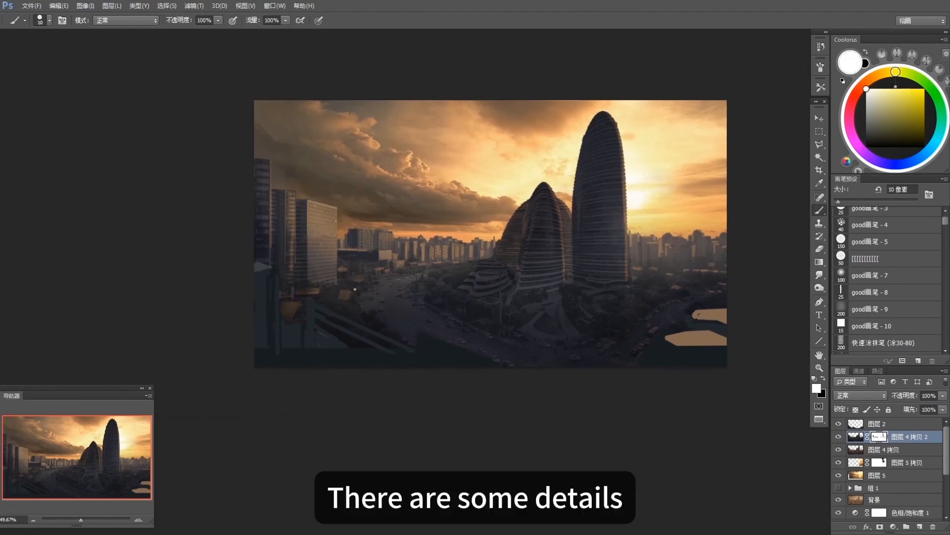
Step: Paint lit ground patches among the trees beside the tall tower's base on the mask, alternating black and white to shape them
drag(625, 291, 603, 295)
key(x)
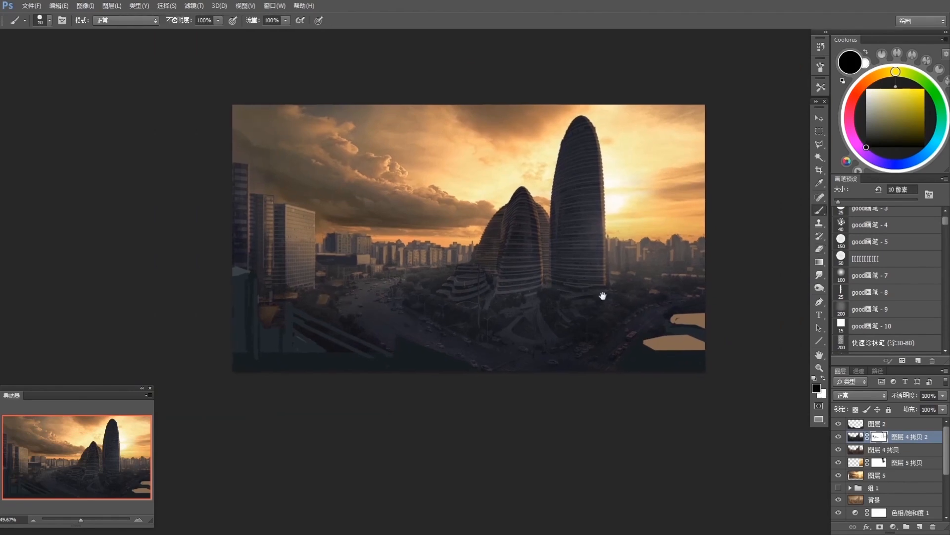
drag(628, 282, 610, 265)
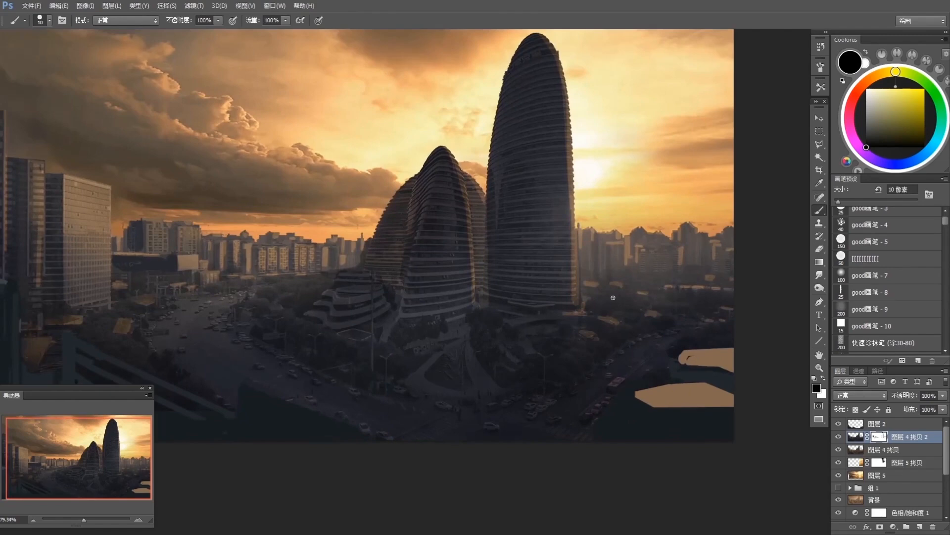
key(x)
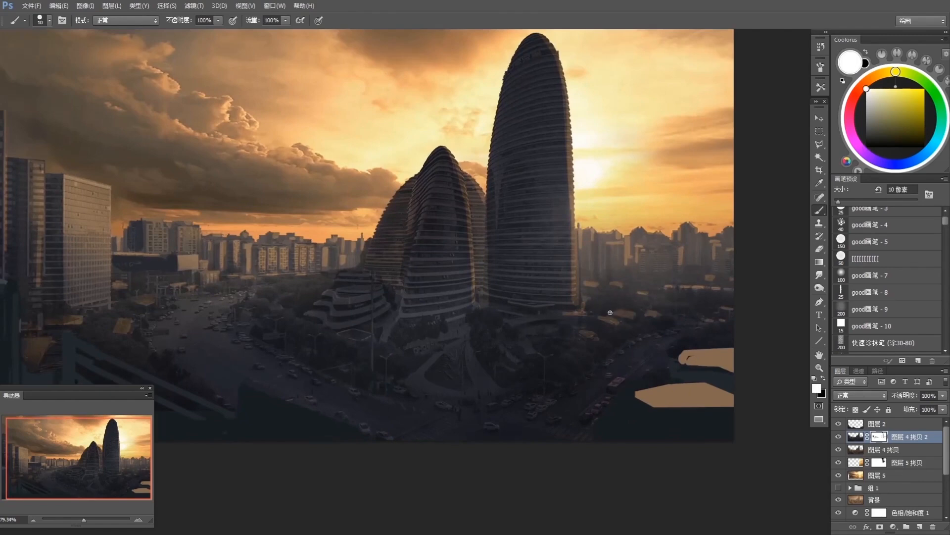
key(x)
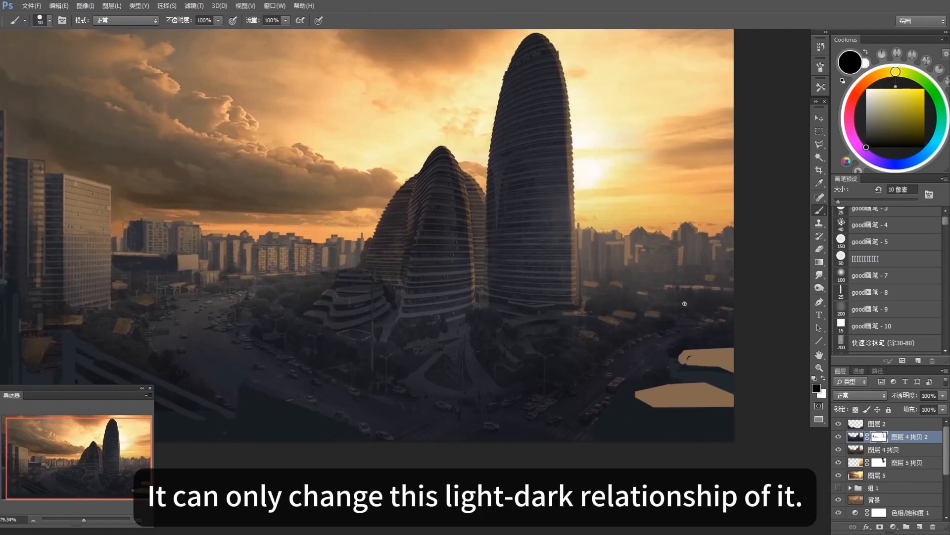
key(x)
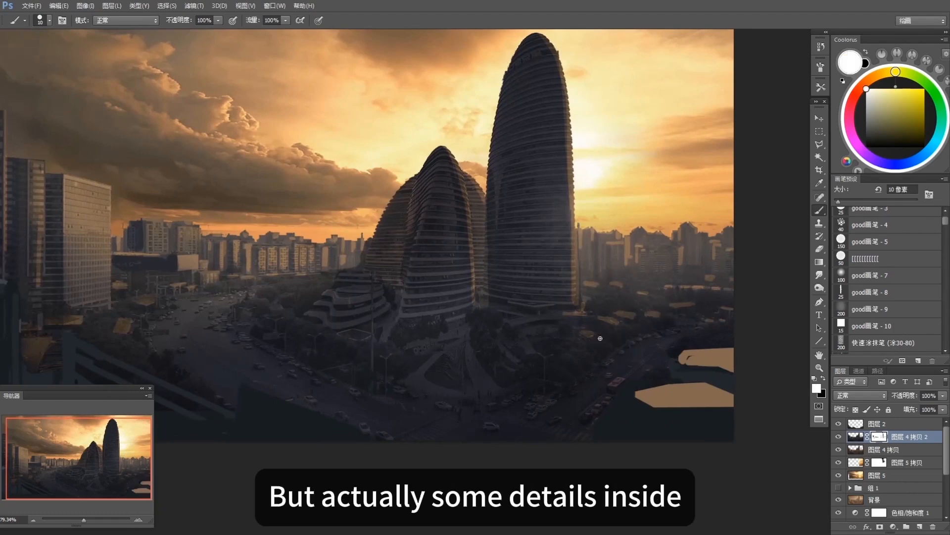
key(x)
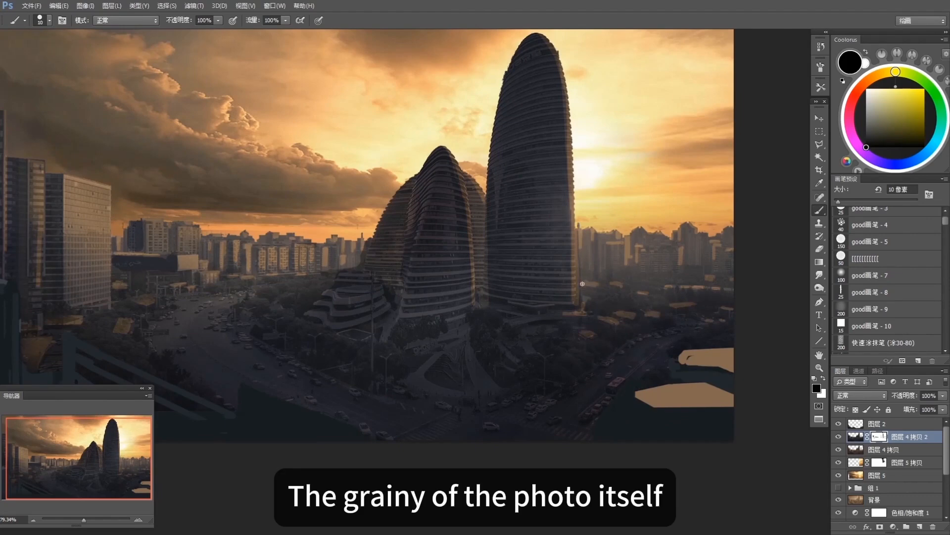
key(e)
key(b)
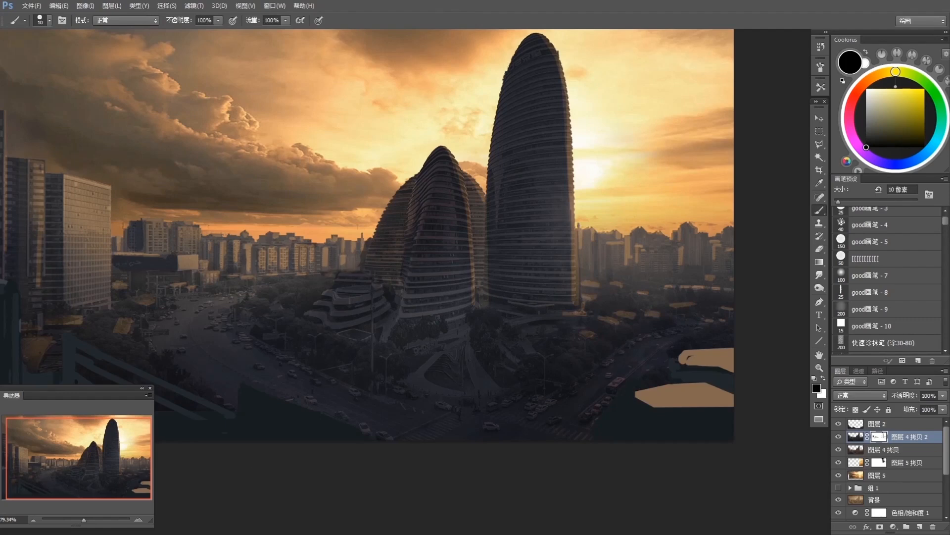
key(e)
drag(632, 274, 634, 270)
key(x)
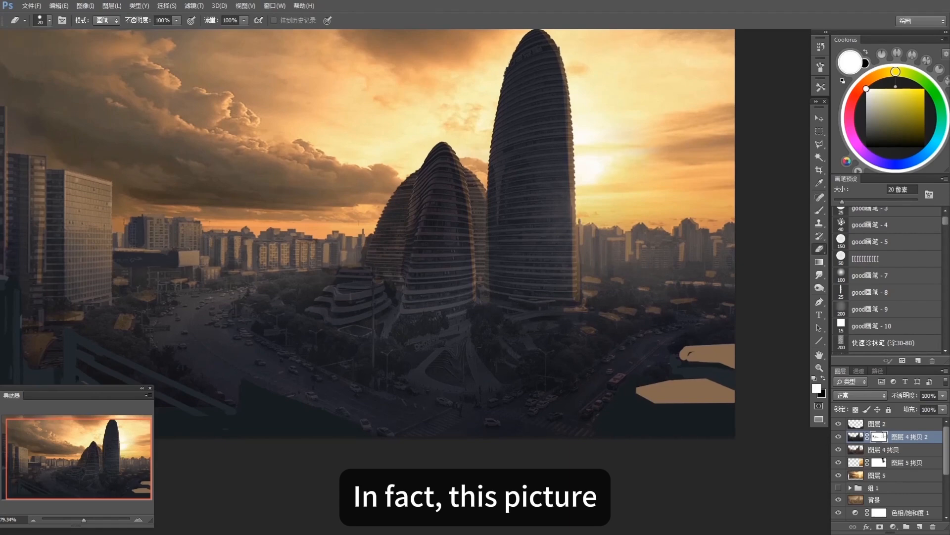
key(b)
drag(653, 355, 639, 337)
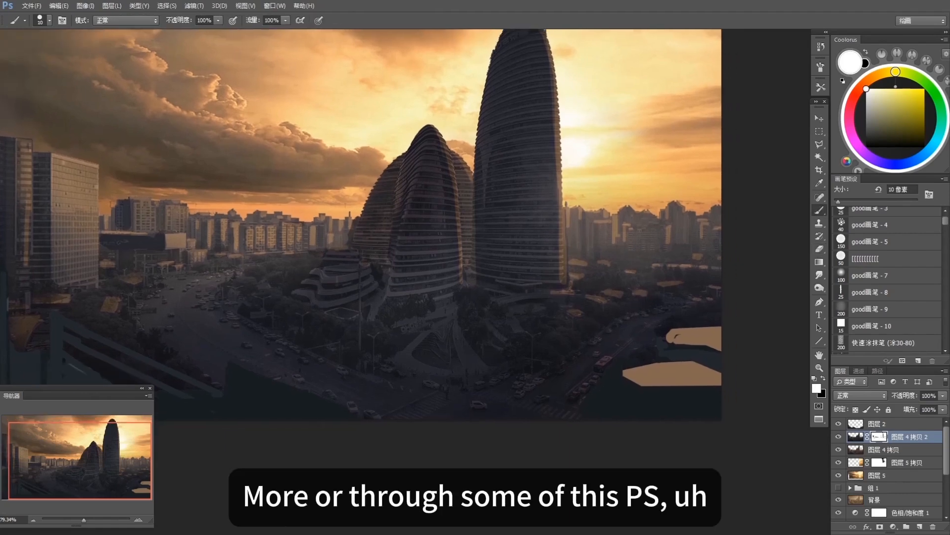
mouse_move(528, 327)
mouse_down()
mouse_move(518, 319)
mouse_move(564, 374)
mouse_move(484, 307)
mouse_up()
key(v)
click(650, 380)
key(w)
click(650, 359)
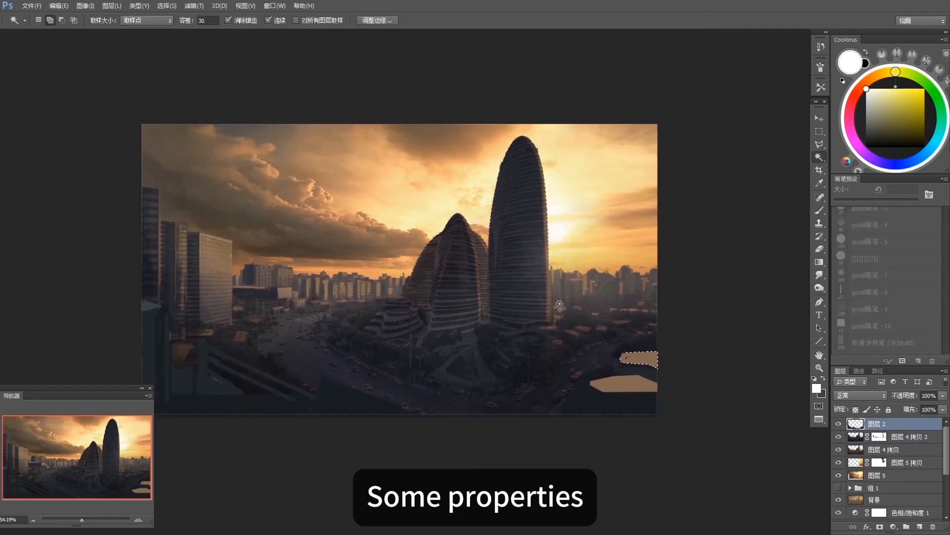
key(b)
alt+click(622, 357)
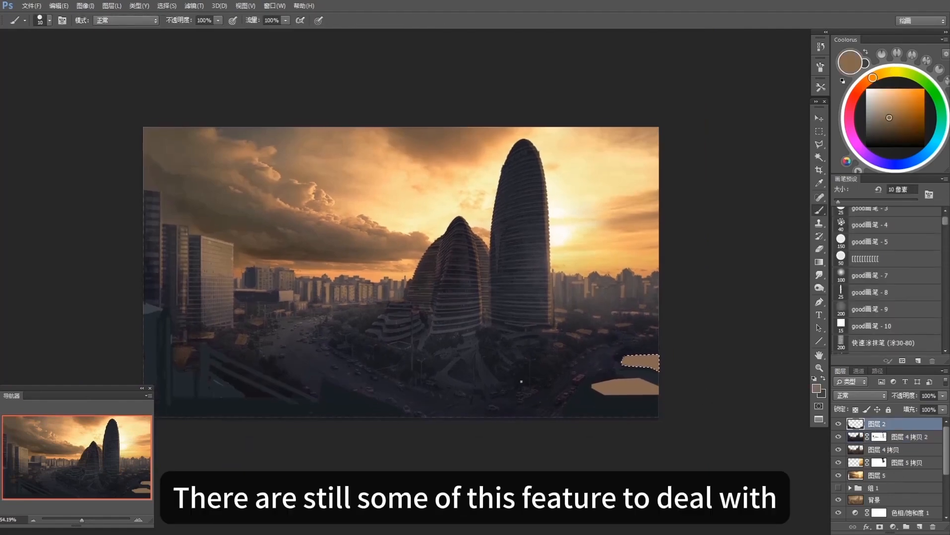
scroll(547, 376, down, 1)
drag(581, 359, 605, 357)
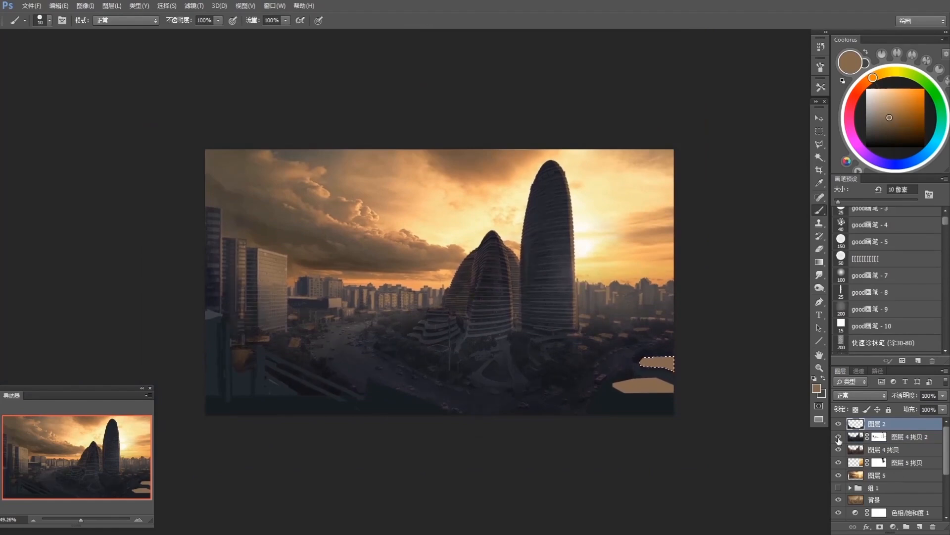
scroll(577, 399, down, 1)
scroll(625, 426, down, 1)
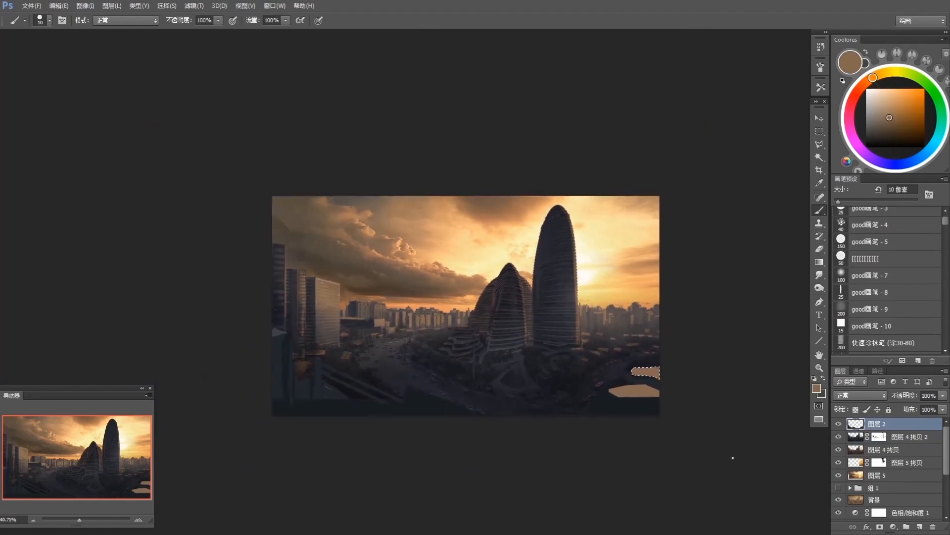
key(ctrl+d)
Step: Create a new layer above 图层 4 拷贝 2 and choose the soft brush good画笔 - 7
click(912, 438)
click(919, 526)
click(886, 276)
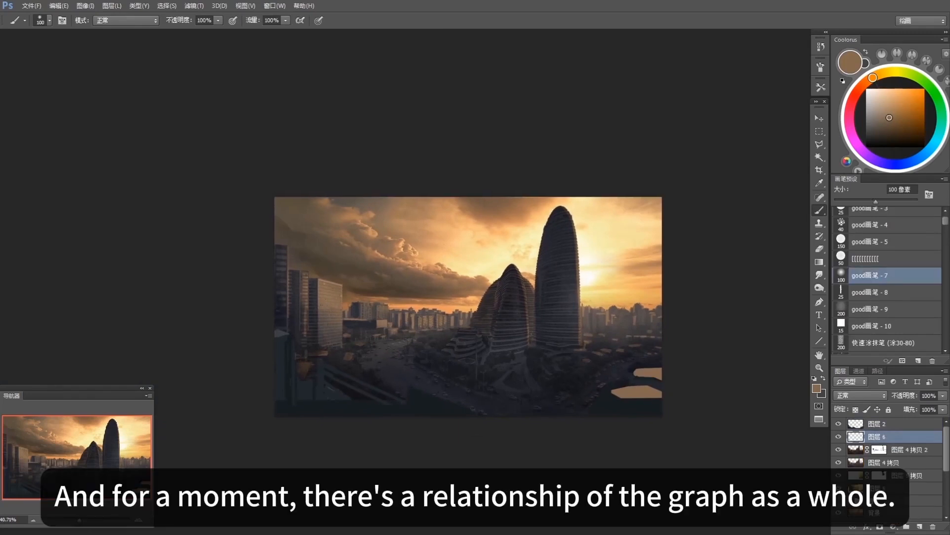
Step: Choose a pale warm beige as the paint colour and set the brush to 200 px and 40% opacity
click(889, 92)
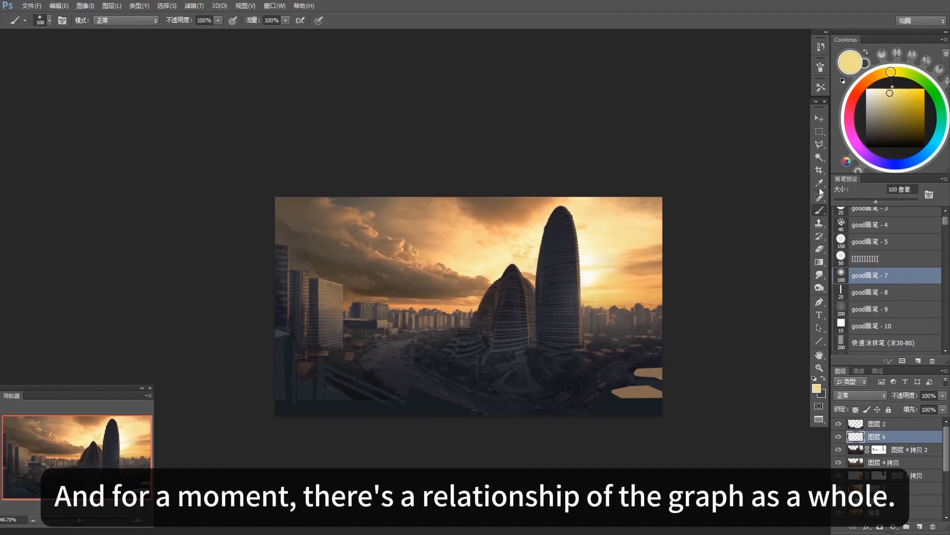
click(881, 95)
key(bracketright)
key(bracketright)
key(bracketright)
key(bracketright)
click(872, 98)
key(4)
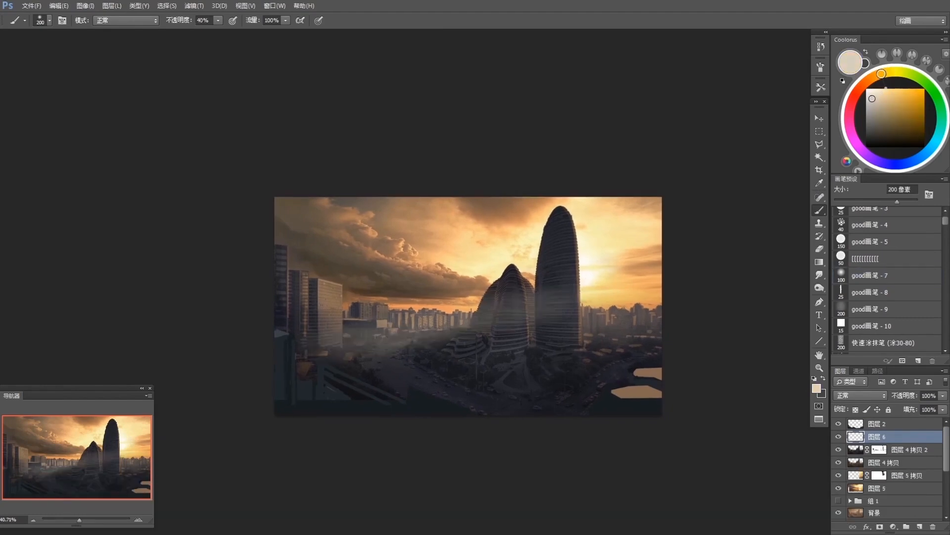
Step: Outline the distant skyline on the sunlit side of the tall tower with a polygonal selection extending past the canvas edge
key(l)
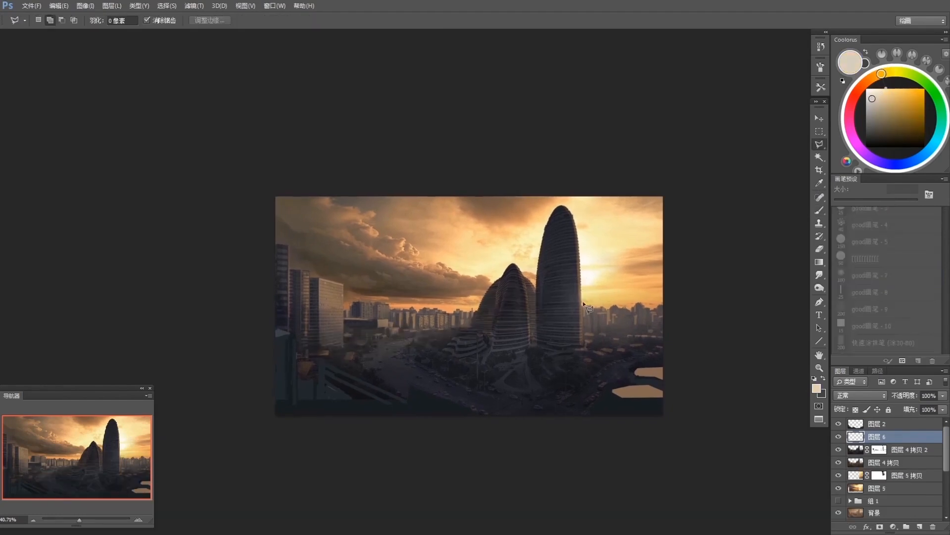
click(584, 305)
click(585, 335)
click(681, 335)
click(691, 324)
click(676, 301)
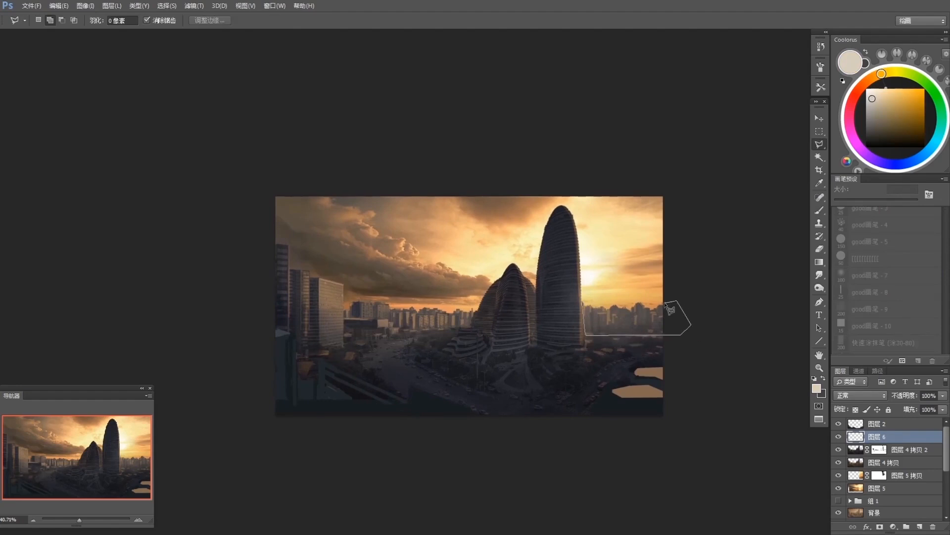
click(584, 304)
Step: Add the distant skyline between the foreground office blocks and the curved towers to the selection with the Polygonal Lasso
scroll(483, 260, up, 1)
shift+click(477, 303)
click(472, 331)
click(446, 337)
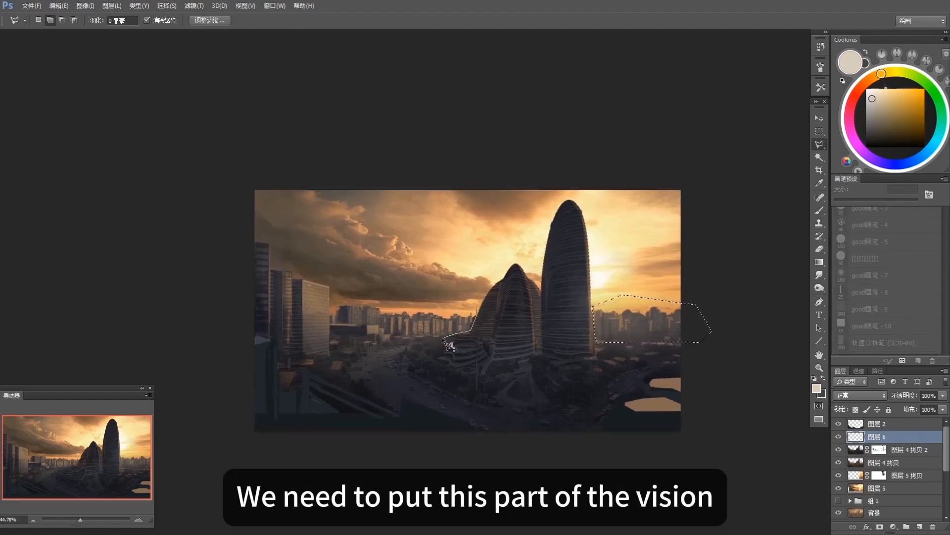
click(391, 341)
click(381, 325)
click(330, 322)
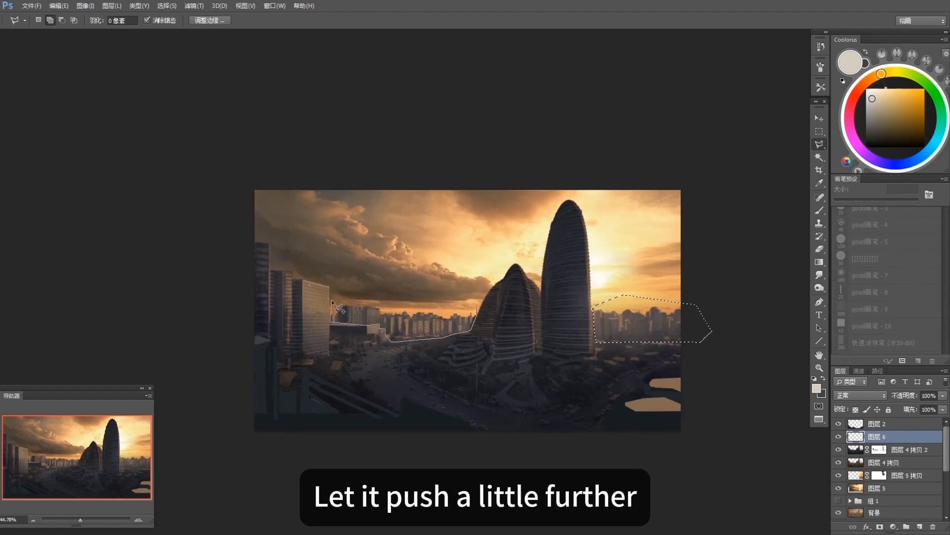
click(343, 287)
click(415, 284)
click(481, 295)
click(477, 315)
Step: Extend the selection freehand over the rear curved towers, the low building beside the road and the ground below the distant skyline
drag(509, 309, 515, 303)
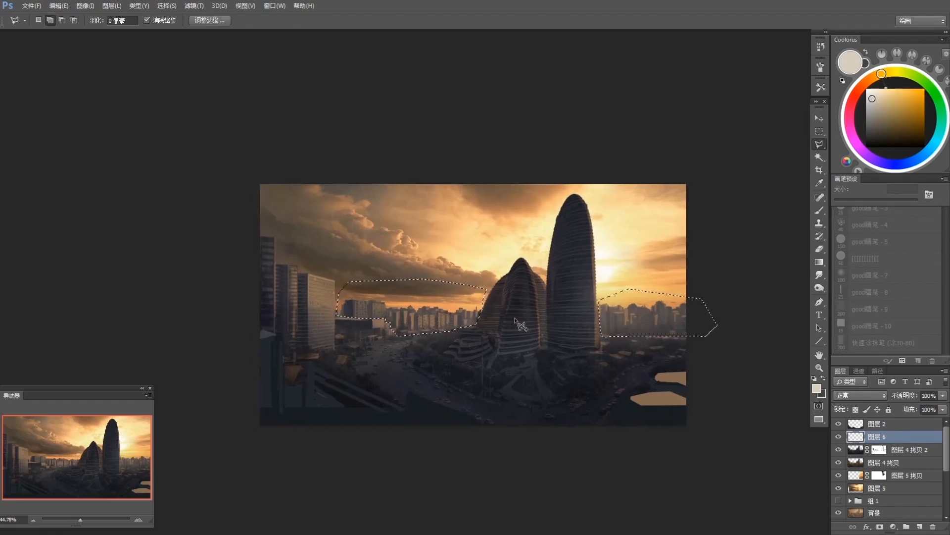
scroll(514, 303, up, 4)
key(shift+l)
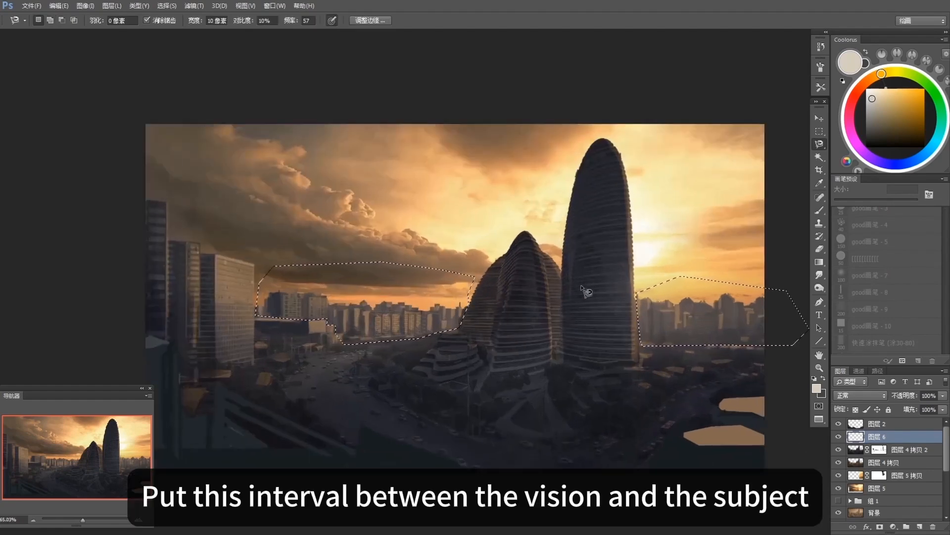
mouse_move(563, 297)
mouse_down()
mouse_move(554, 352)
mouse_move(550, 279)
mouse_move(497, 280)
mouse_move(488, 359)
mouse_move(462, 332)
mouse_move(468, 297)
mouse_up()
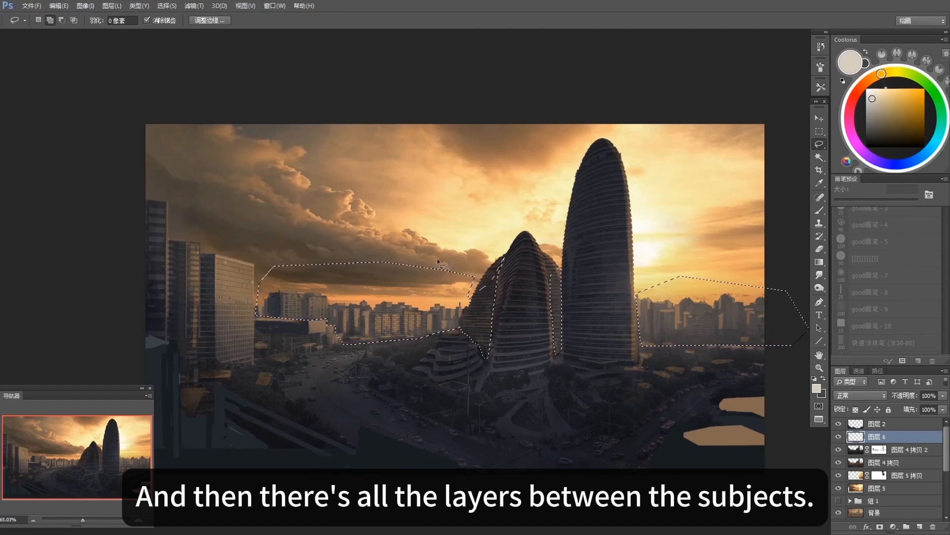
mouse_move(258, 319)
mouse_down()
mouse_move(255, 358)
mouse_move(280, 341)
mouse_move(292, 345)
mouse_move(262, 315)
mouse_move(259, 292)
mouse_move(257, 315)
mouse_move(267, 318)
mouse_move(346, 287)
mouse_move(327, 315)
mouse_move(346, 344)
mouse_up()
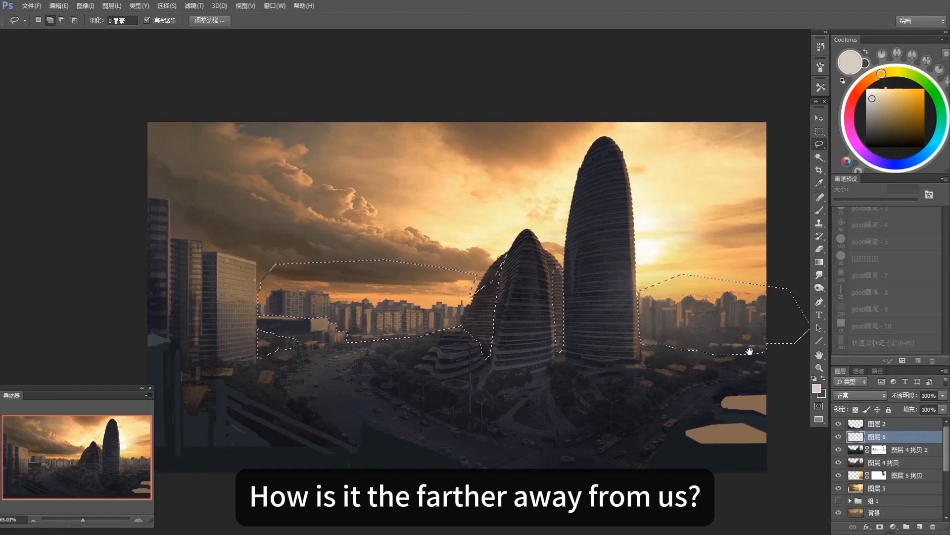
Step: Lay a faint sampled tan haze over the selected skyline beside the curved towers using a radial gradient at 10% opacity
scroll(688, 329, down, 5)
key(g)
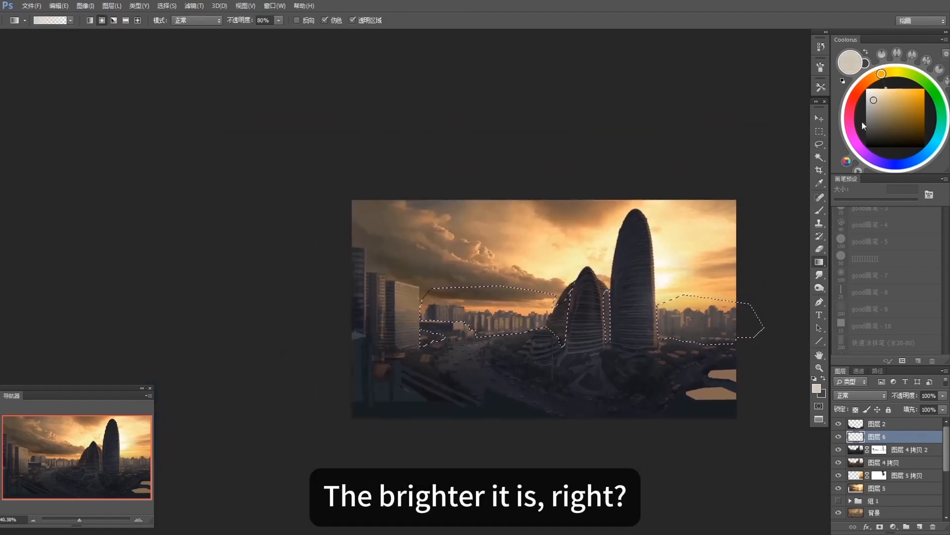
key(b)
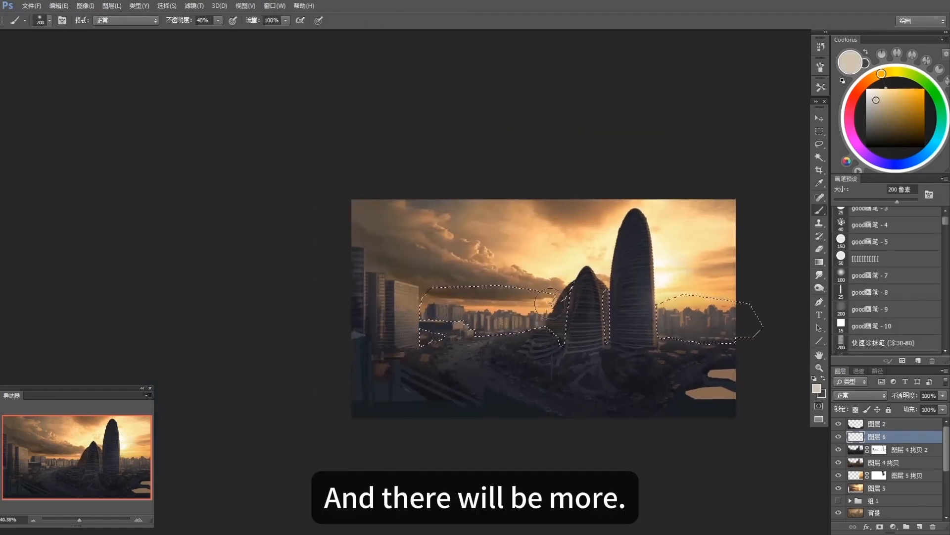
alt+click(544, 309)
key(g)
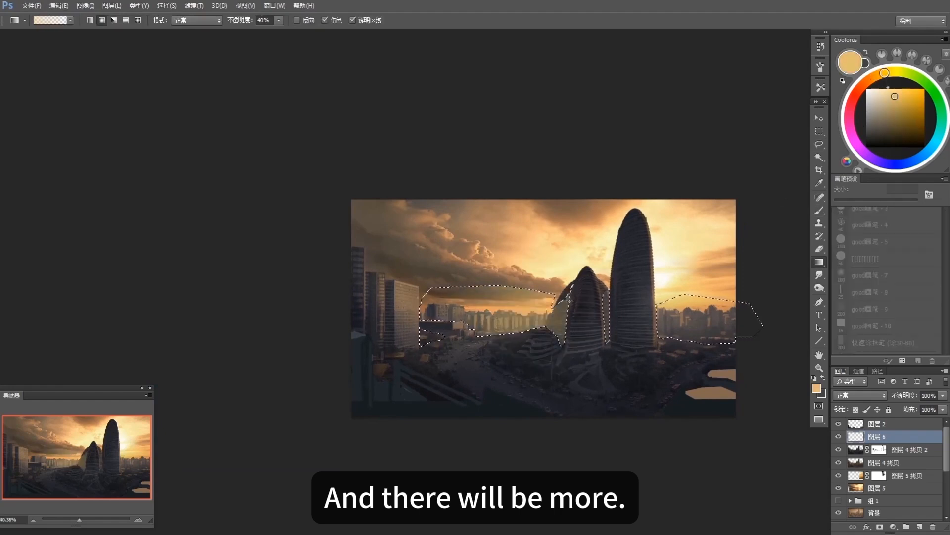
alt+click(521, 319)
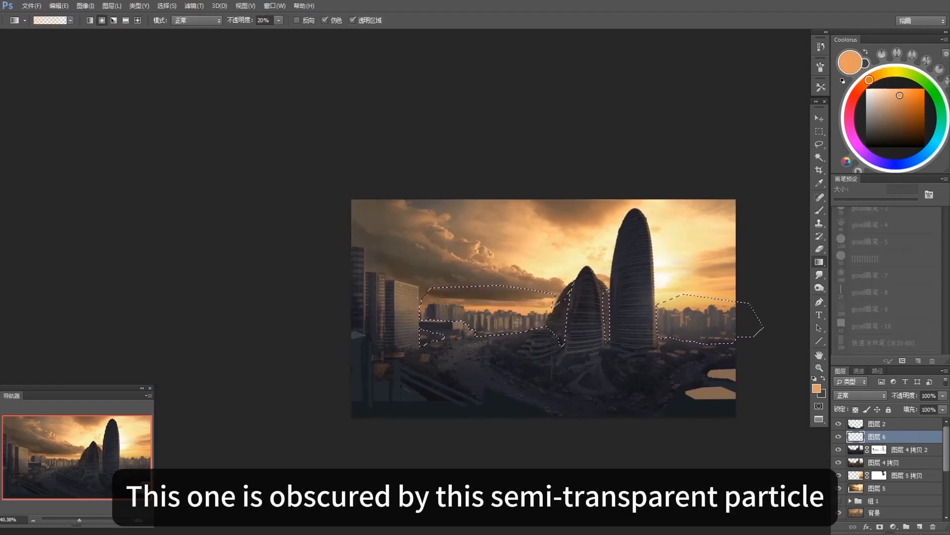
alt+click(531, 308)
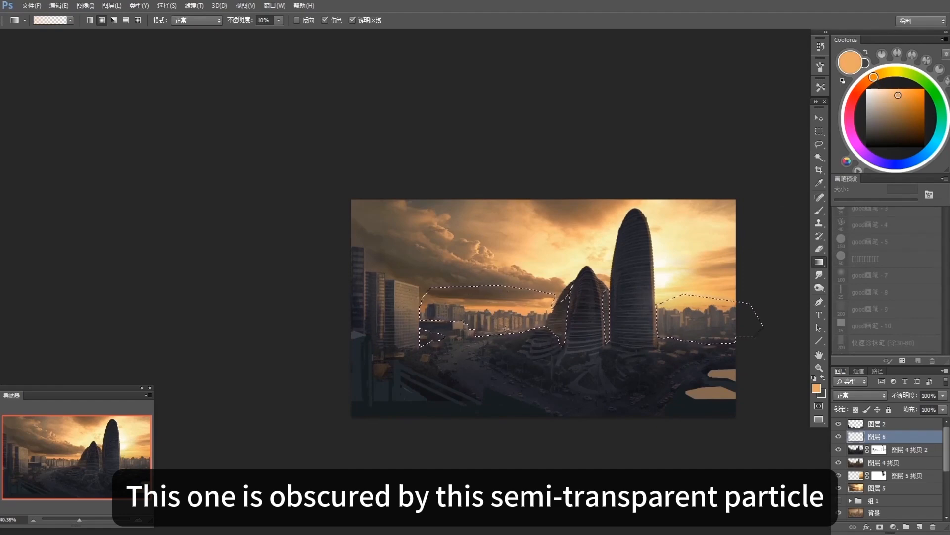
alt+click(445, 317)
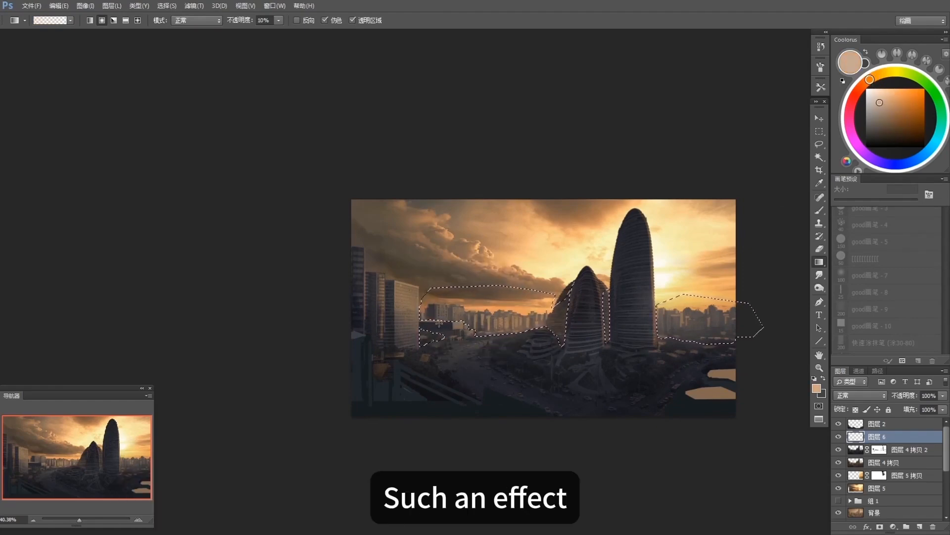
drag(547, 305, 469, 343)
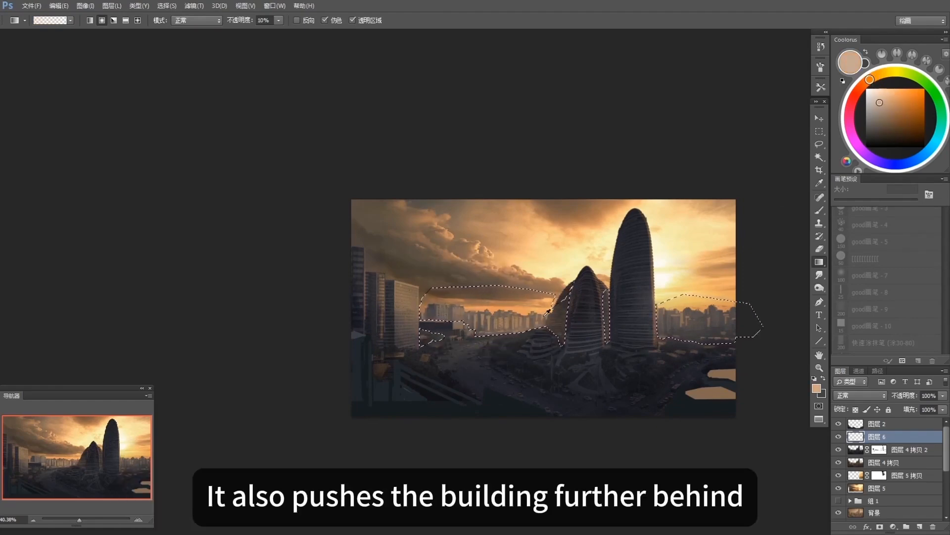
Step: Add a golden haze, sampled from the picture, over the selected skyline on the sunlit side of the tall tower with the 10% gradient
alt+click(515, 332)
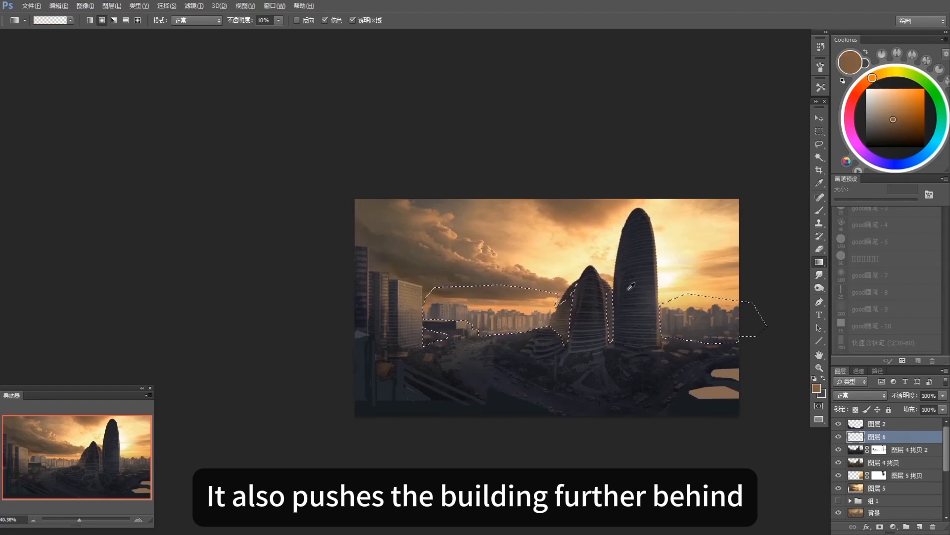
alt+click(541, 315)
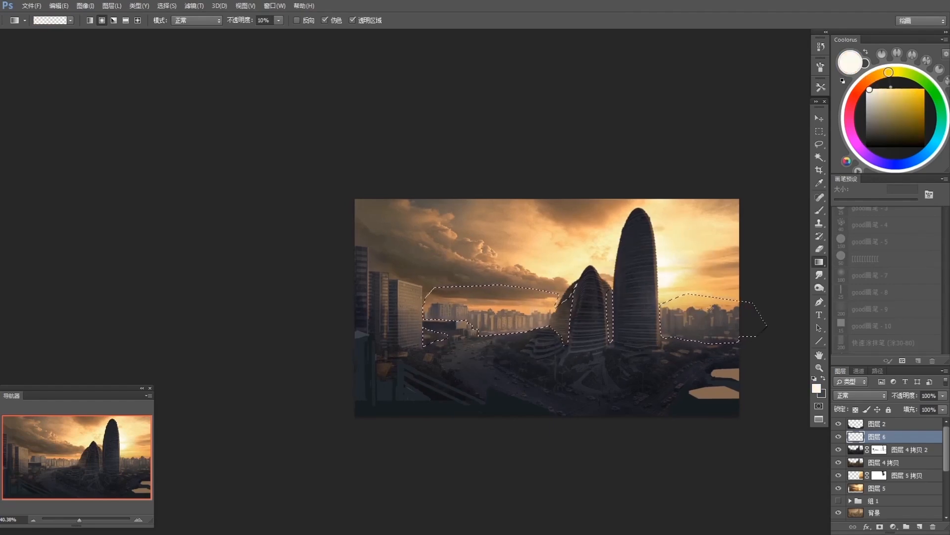
alt+click(694, 321)
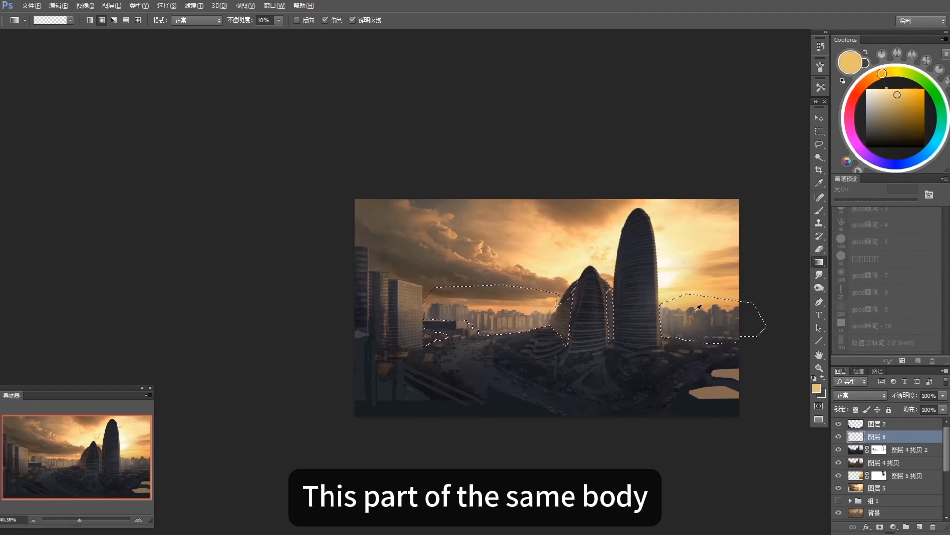
alt+click(695, 312)
drag(692, 314, 755, 313)
alt+click(724, 312)
alt+click(684, 296)
drag(585, 313, 587, 310)
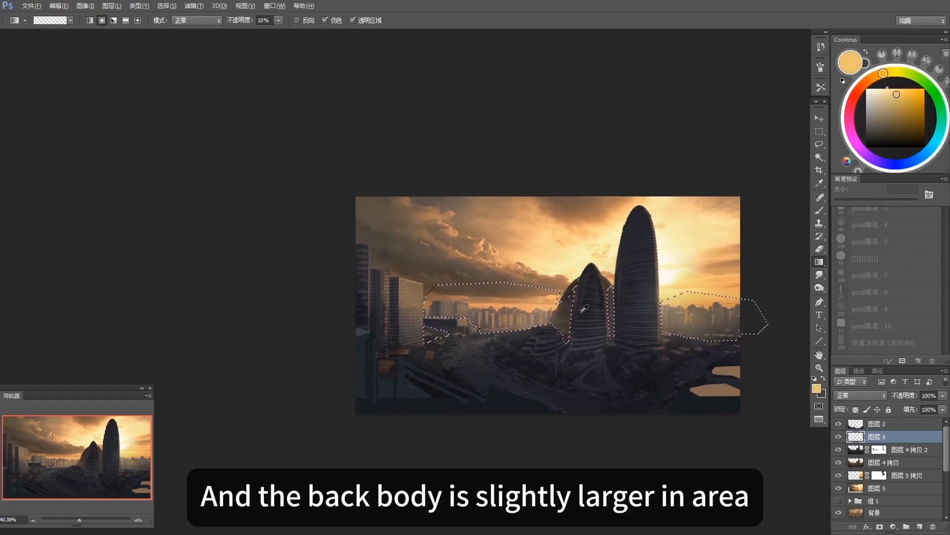
Step: Mix a muted grey-tan colour, spread it as haze from the curved towers across the selected skyline toward the office blocks, and deselect
click(873, 78)
click(880, 99)
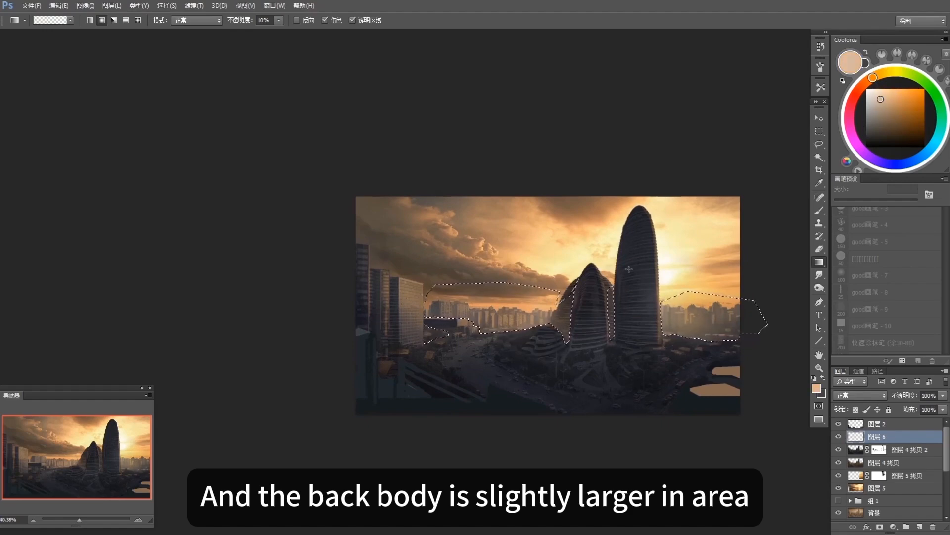
drag(883, 101, 877, 110)
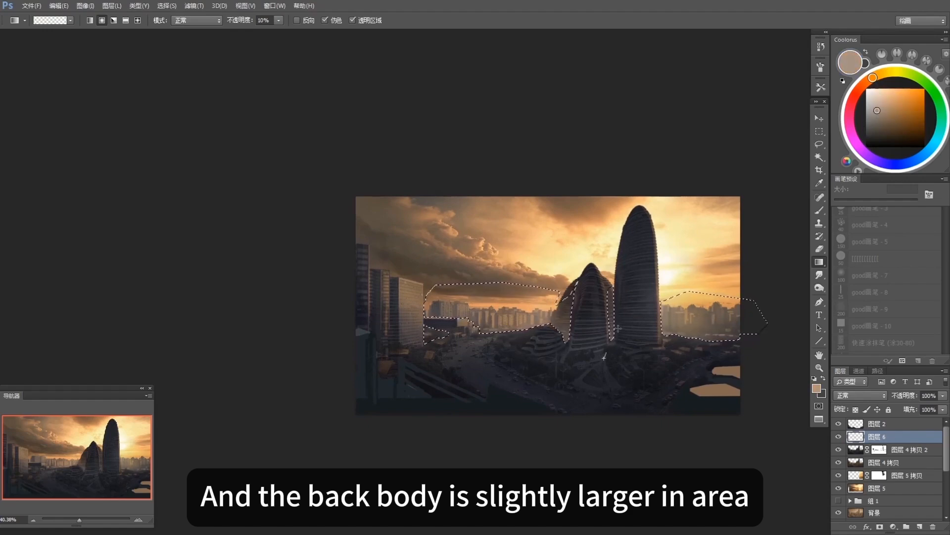
drag(618, 328, 429, 320)
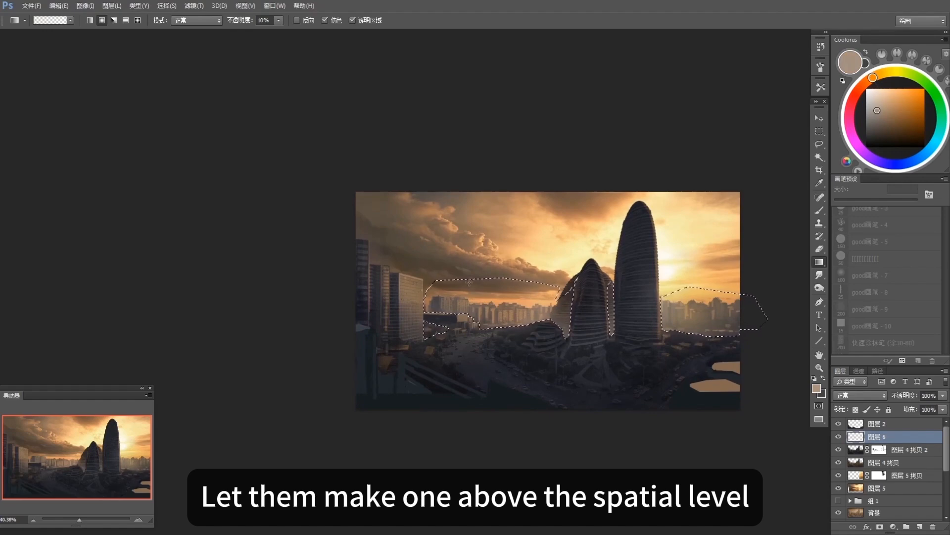
key(ctrl+d)
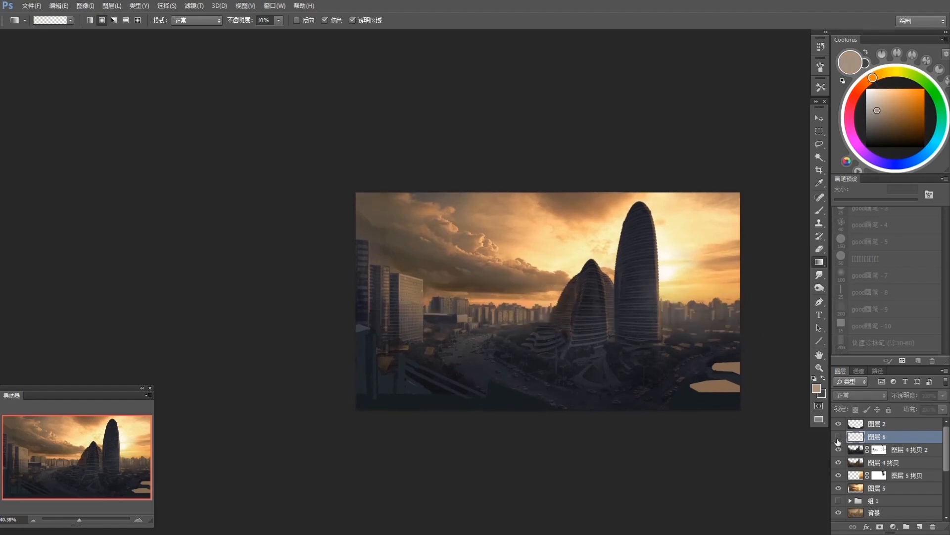
key(e)
key(ctrl+shift+d)
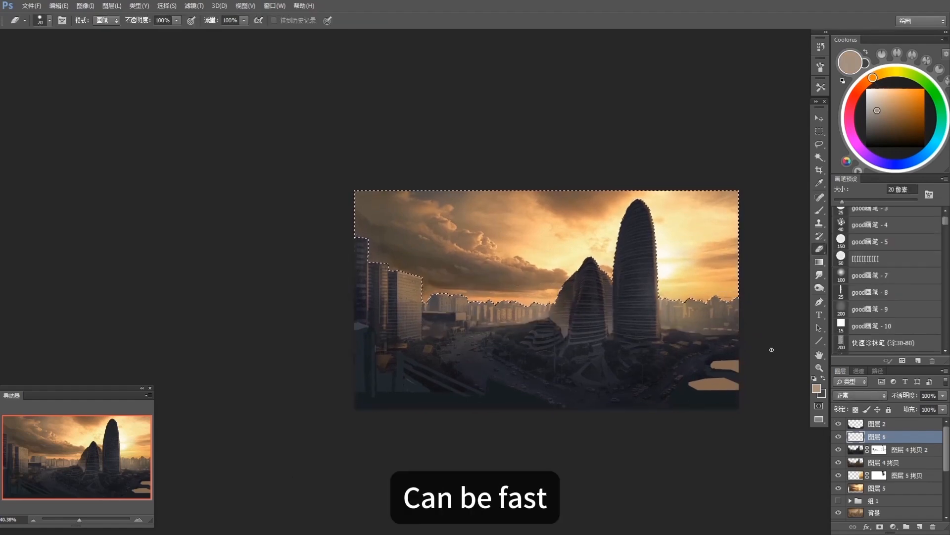
key(ctrl+d)
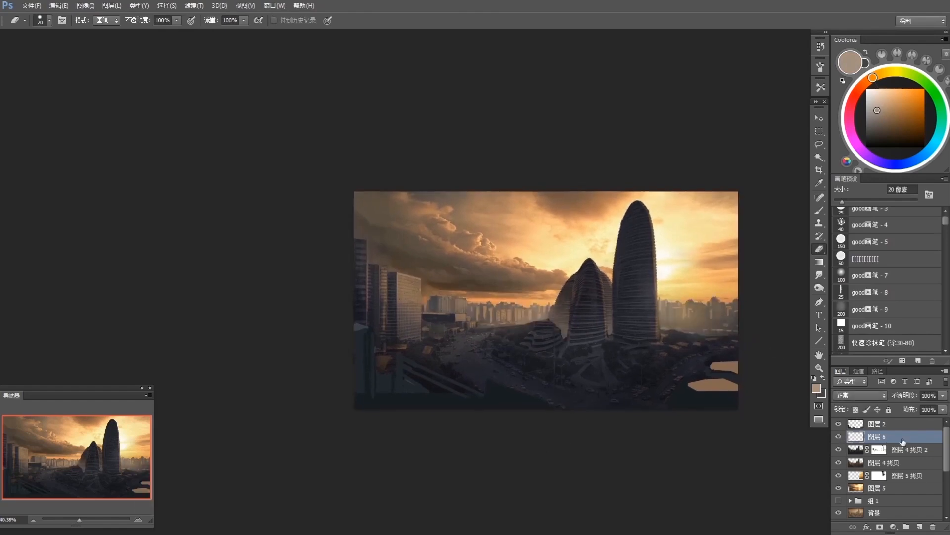
Step: Reduce the opacity of layer 图层 6 to 62% and of layer 图层 4 拷贝 2 to 79%
drag(943, 395, 928, 408)
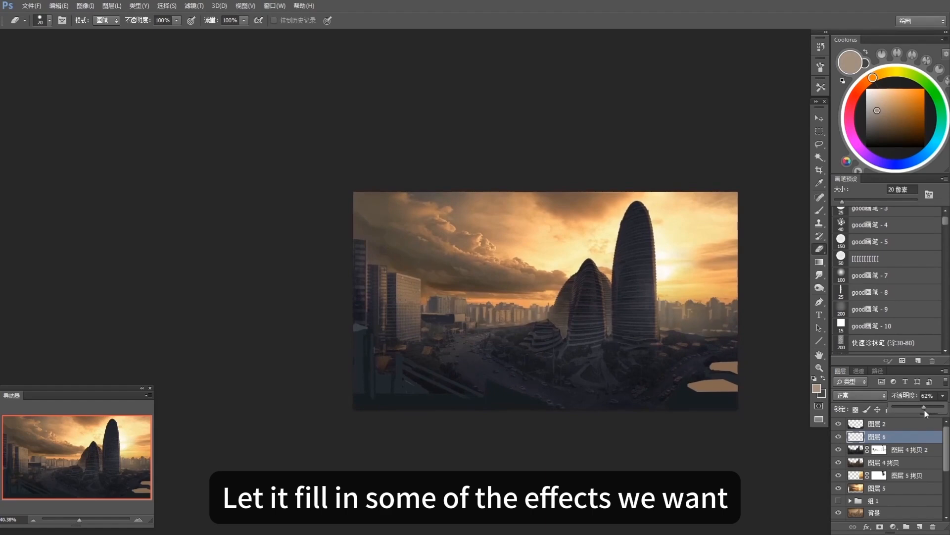
click(904, 447)
drag(943, 396, 934, 410)
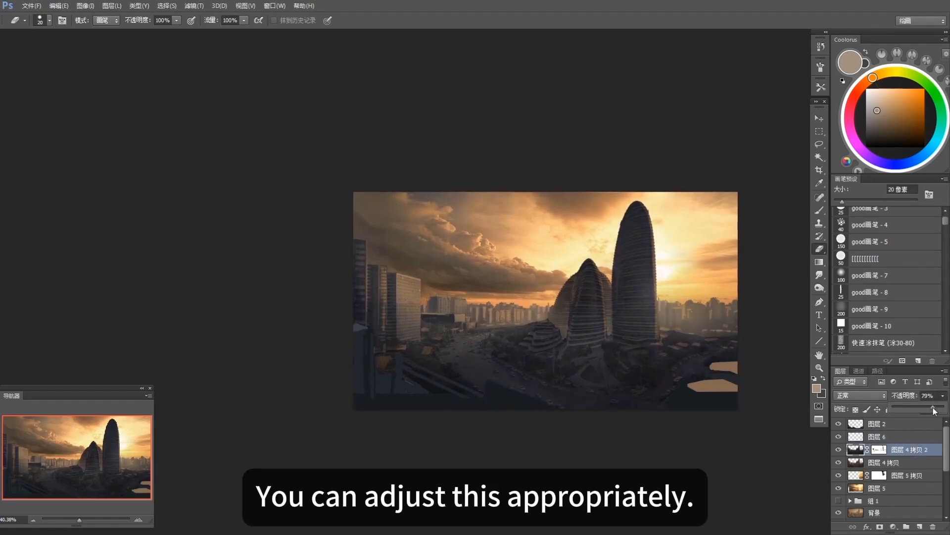
Step: Erase haze on layer 图层 6 around the pale foreground shapes with a 124 px eraser preset, and compare the picture with the layer hidden
click(886, 436)
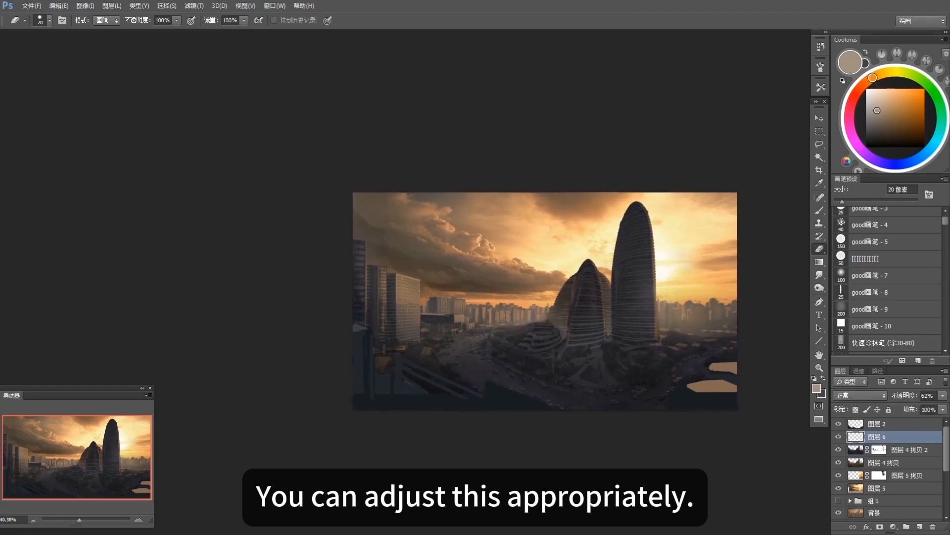
click(821, 87)
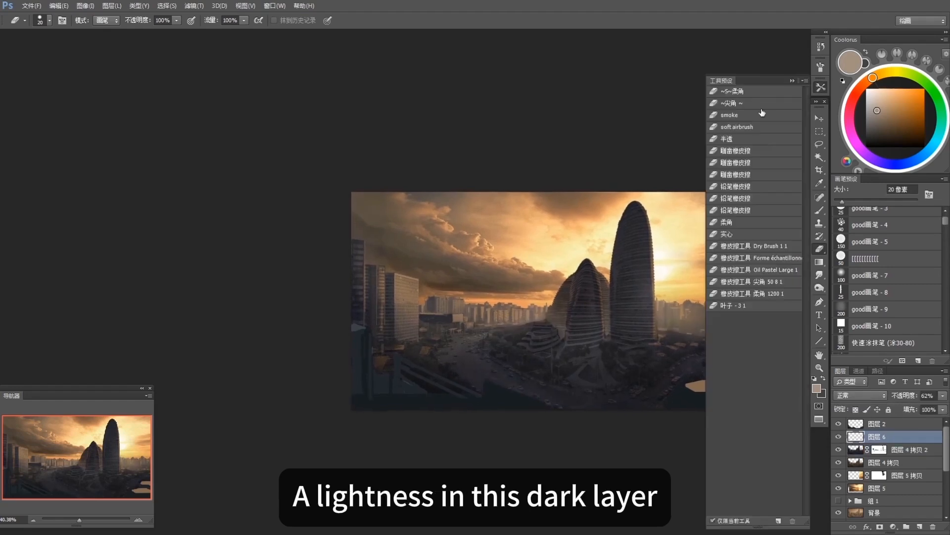
click(763, 113)
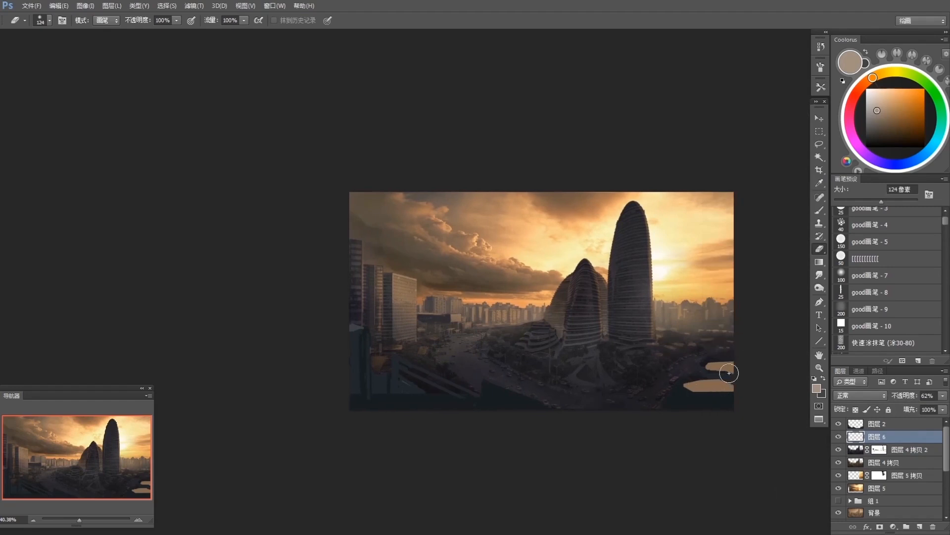
drag(729, 373, 711, 373)
click(839, 439)
click(839, 438)
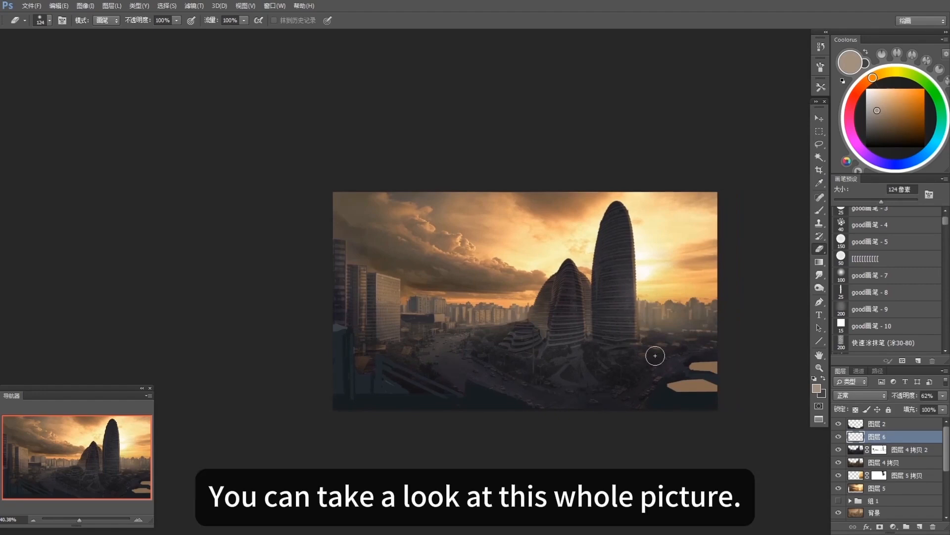
Step: Lasso the ground beside the low stepped building, fill it with a faint pinkish-beige gradient haze, and deselect
key(g)
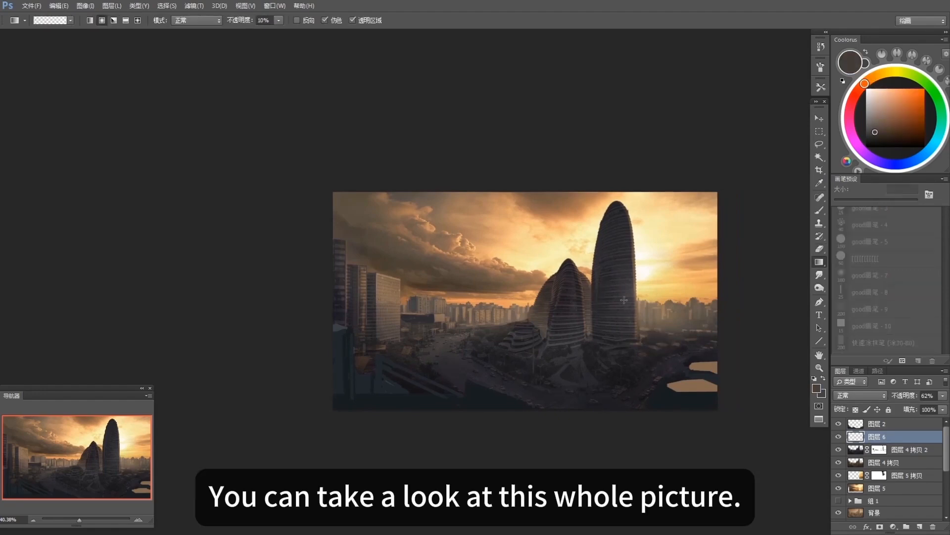
alt+click(624, 301)
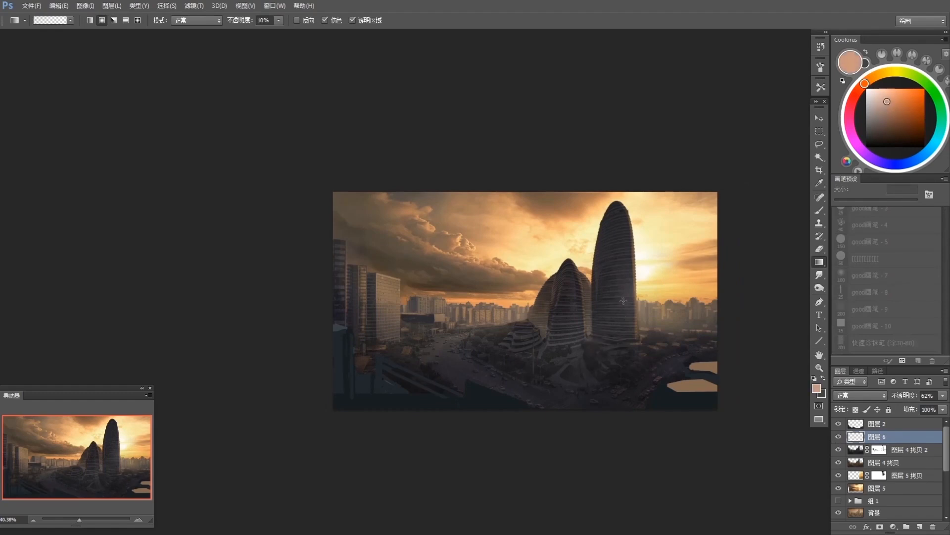
mouse_move(498, 345)
mouse_down()
mouse_move(516, 349)
mouse_move(494, 333)
mouse_move(516, 323)
mouse_up()
key(l)
key(g)
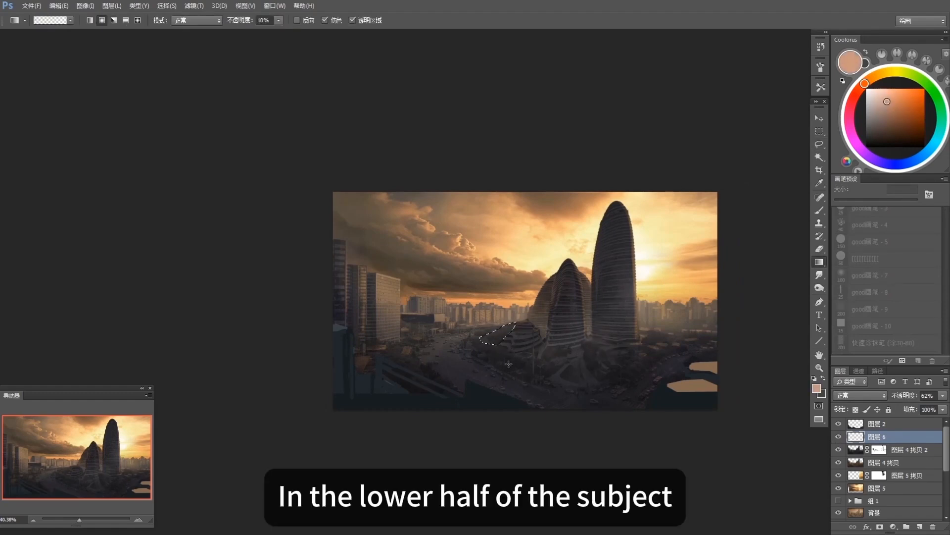
drag(492, 362, 515, 327)
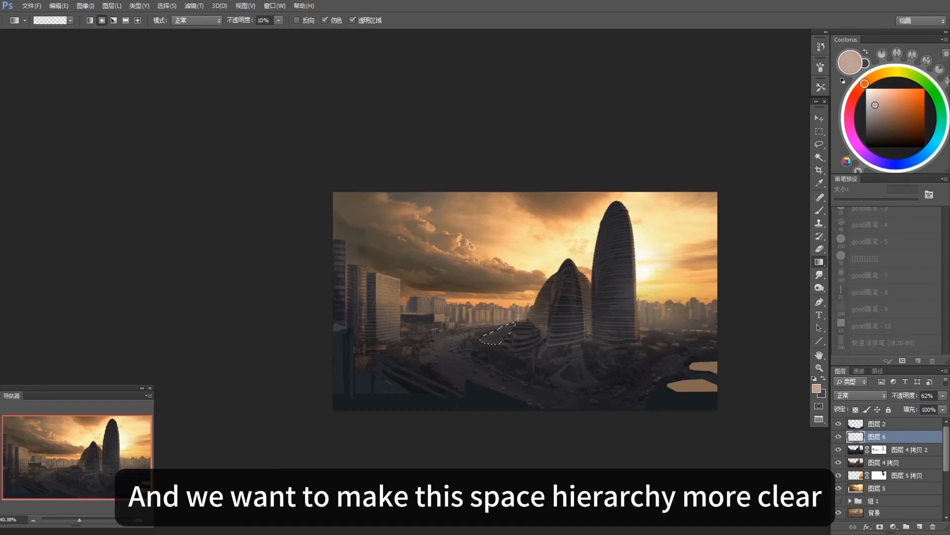
key(ctrl+d)
Step: Lasso a small patch of ground at the sunlit base of the tall tower and add a faint gradient mist
key(r)
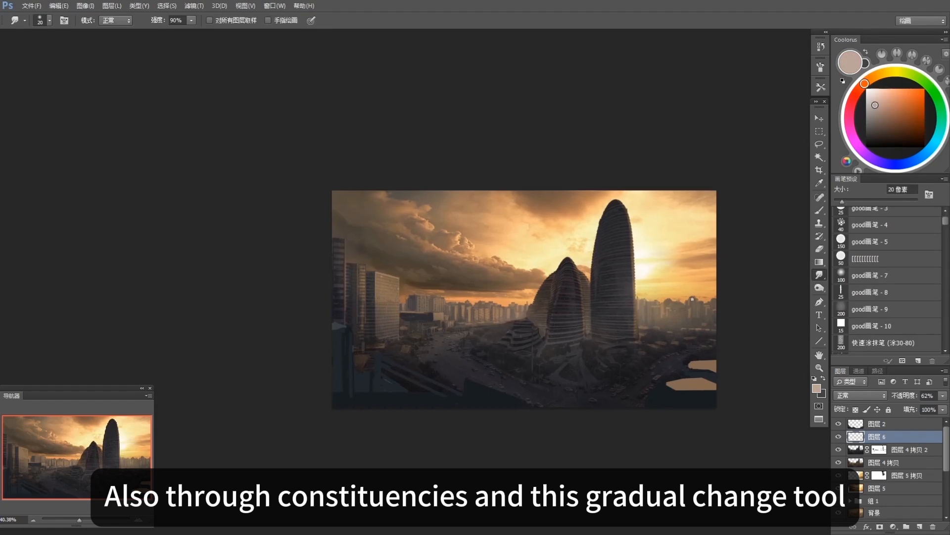
key(l)
key(g)
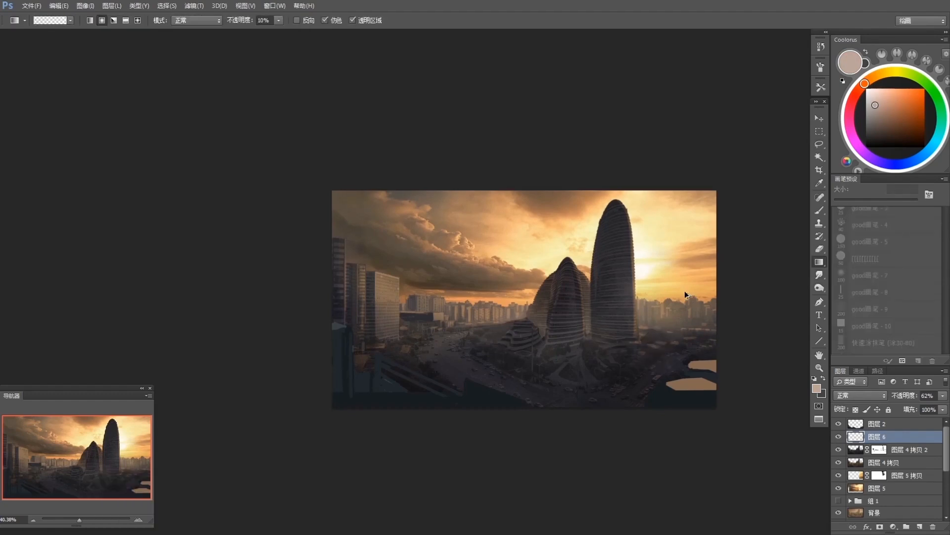
key(l)
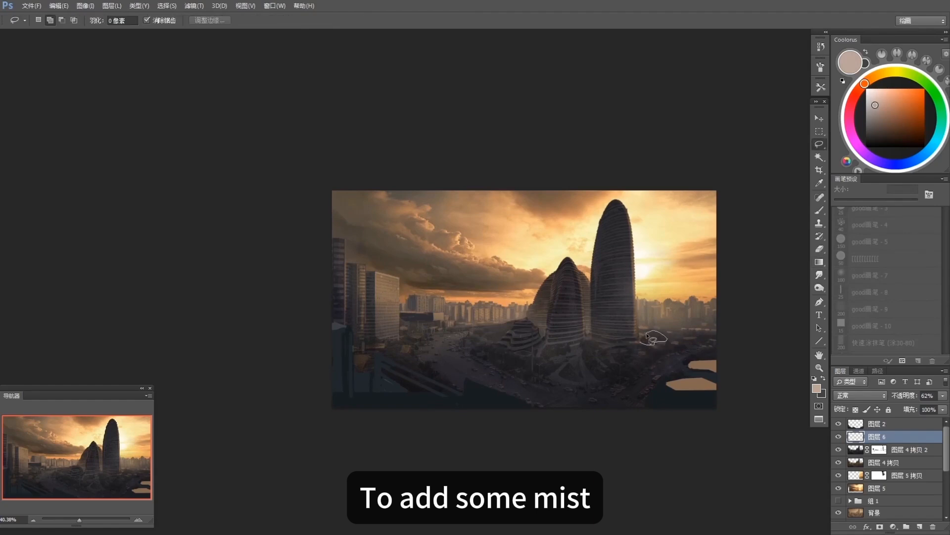
key(g)
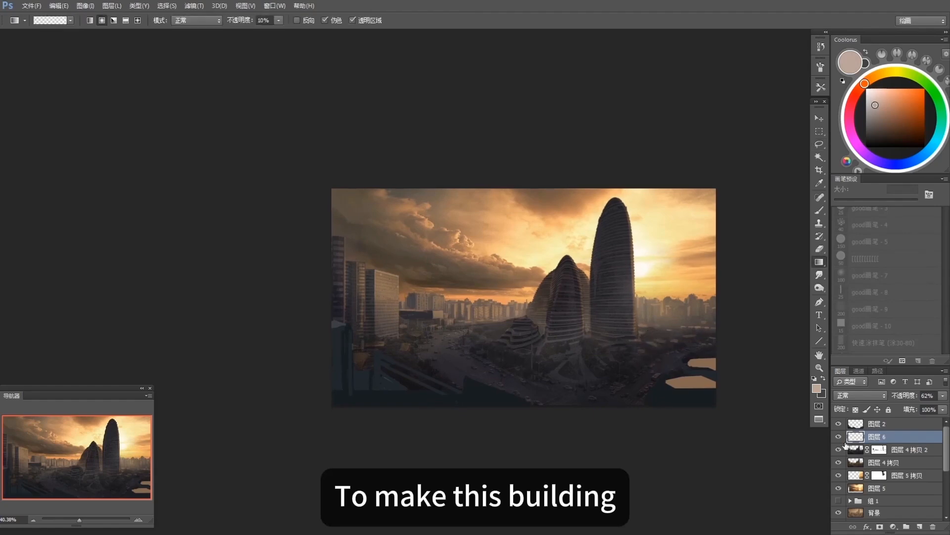
Step: Lasso a patch of trees behind the pale foreground shapes and add a faint pinkish-beige gradient mist
key(l)
mouse_move(691, 336)
mouse_down()
mouse_move(716, 349)
mouse_move(682, 332)
mouse_up()
key(g)
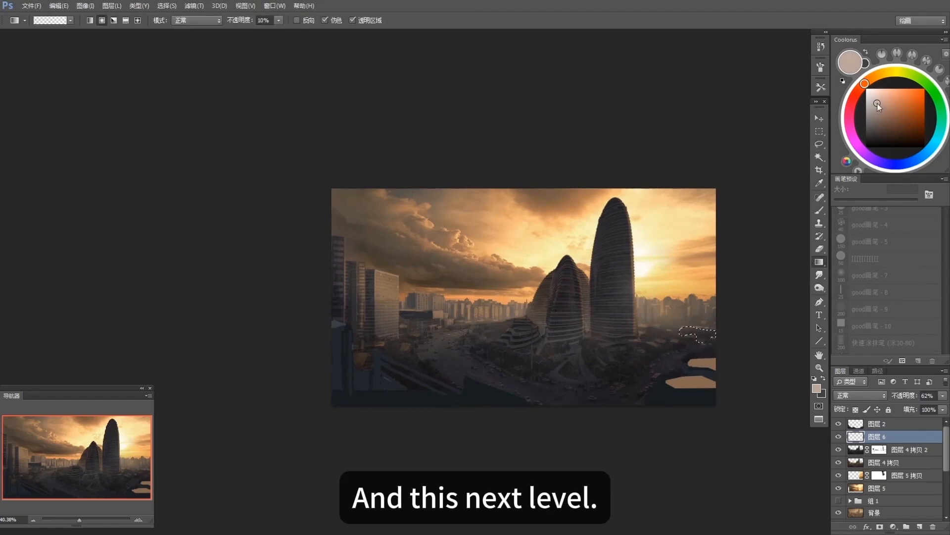
Step: Lasso the base of the distant buildings behind the tall tower, add a 10% gradient haze in Overlay (叠加) mode, and deselect
scroll(683, 331, up, 3)
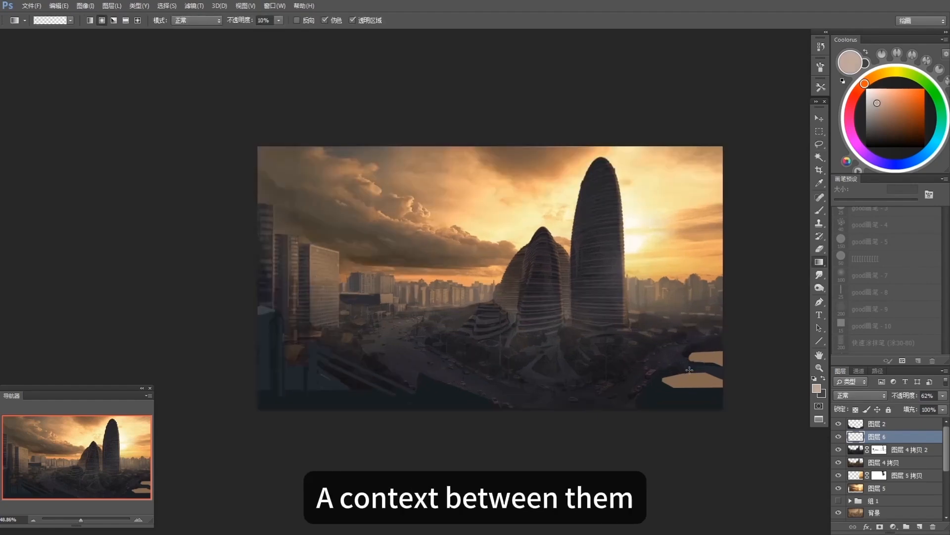
key(l)
mouse_move(609, 317)
mouse_down()
mouse_move(666, 325)
mouse_move(719, 316)
mouse_move(608, 296)
mouse_up()
key(g)
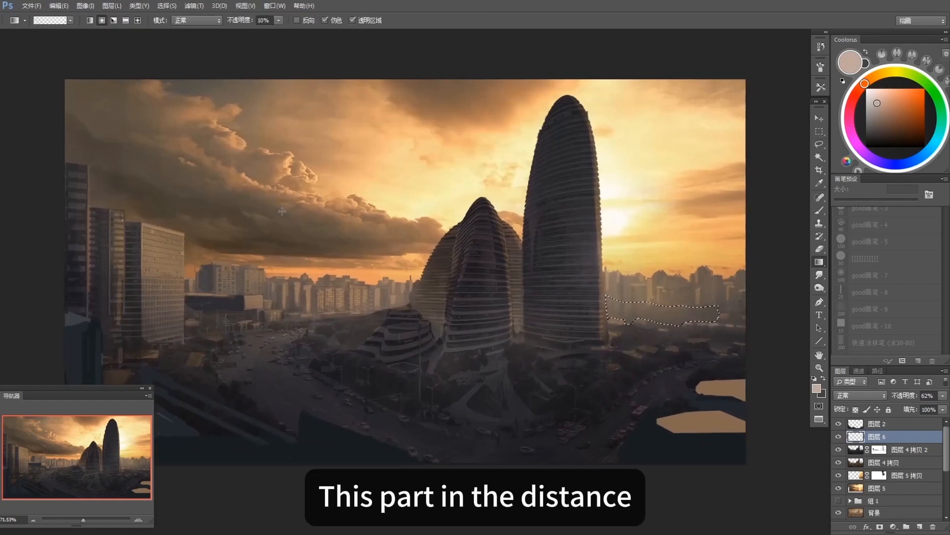
click(197, 20)
click(197, 157)
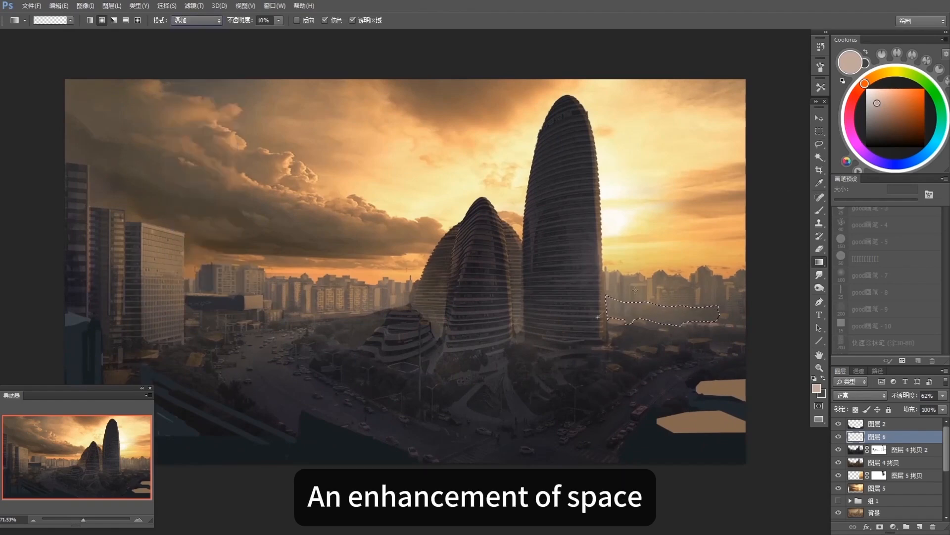
drag(631, 314, 659, 324)
key(ctrl+d)
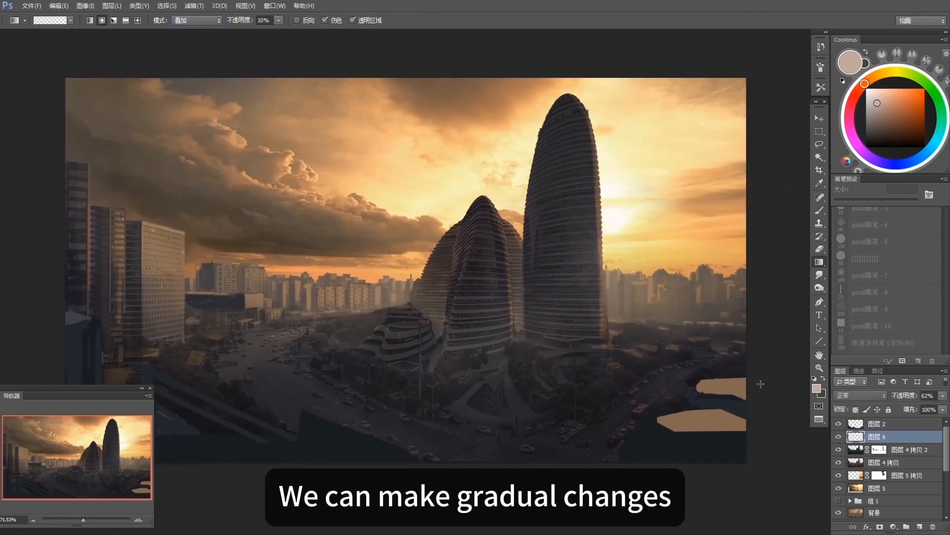
Step: Soften the new haze's edges with the Smudge tool at 20 px and 90% strength, and prepare the eraser for cleanup
key(r)
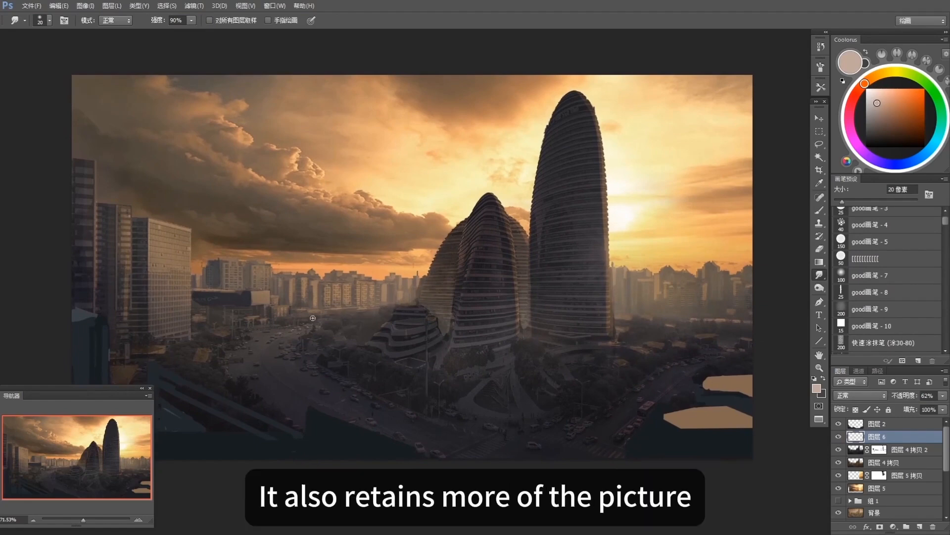
key(e)
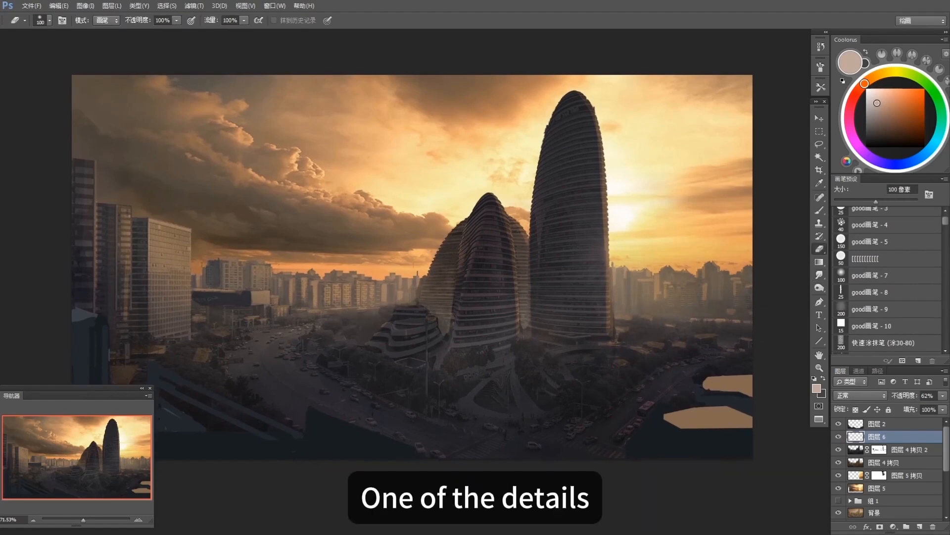
key(bracketleft)
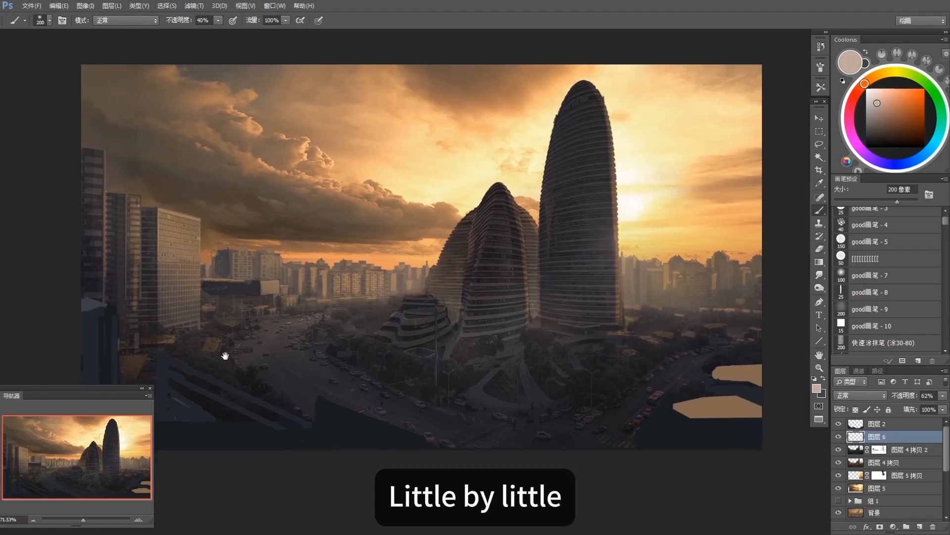
Step: Lasso the area between the glass high-rise and the low building beside it and add a faint Overlay gradient haze
key(l)
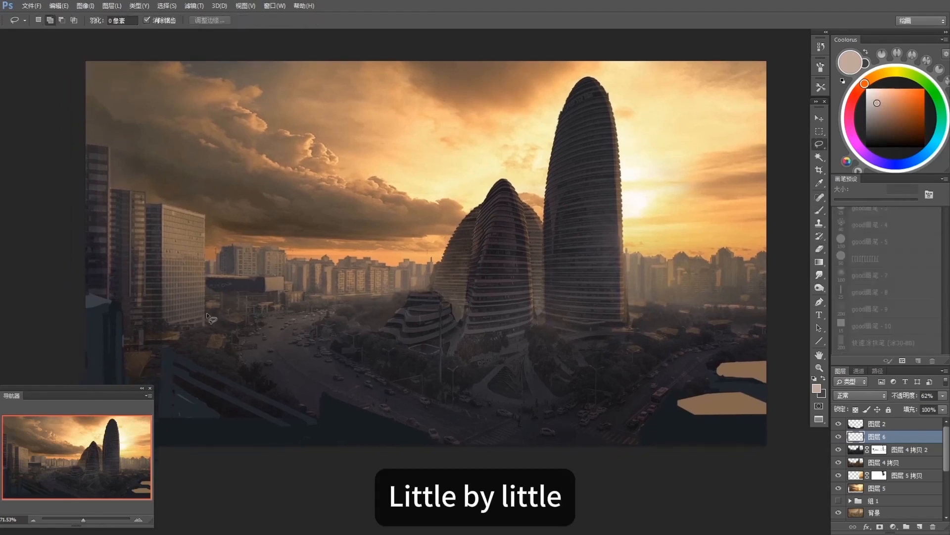
mouse_move(205, 275)
mouse_down()
mouse_move(241, 277)
mouse_move(235, 290)
mouse_move(207, 286)
mouse_up()
key(g)
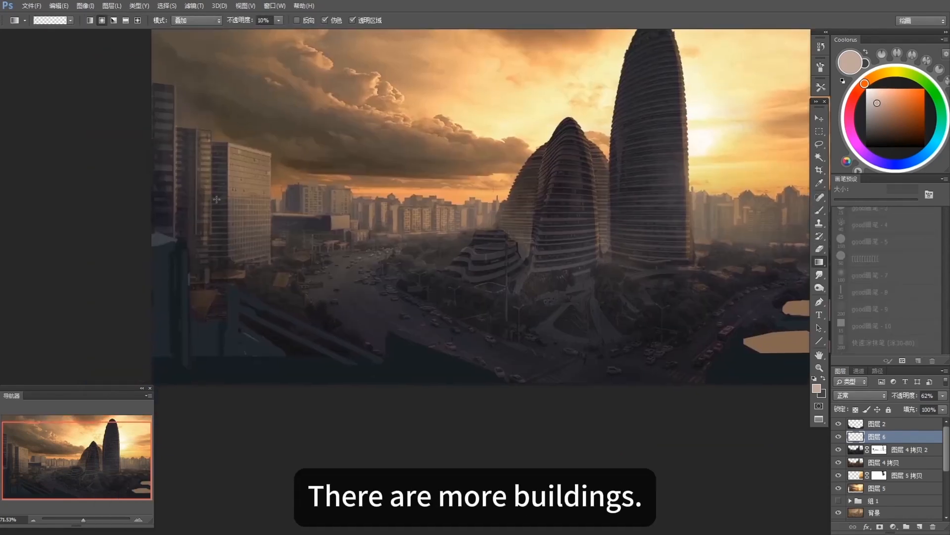
Step: Select the narrow side faces of the left high-rises and parts of the distant blocks with straight-edged lassos, and add a 10% Overlay gradient
key(l)
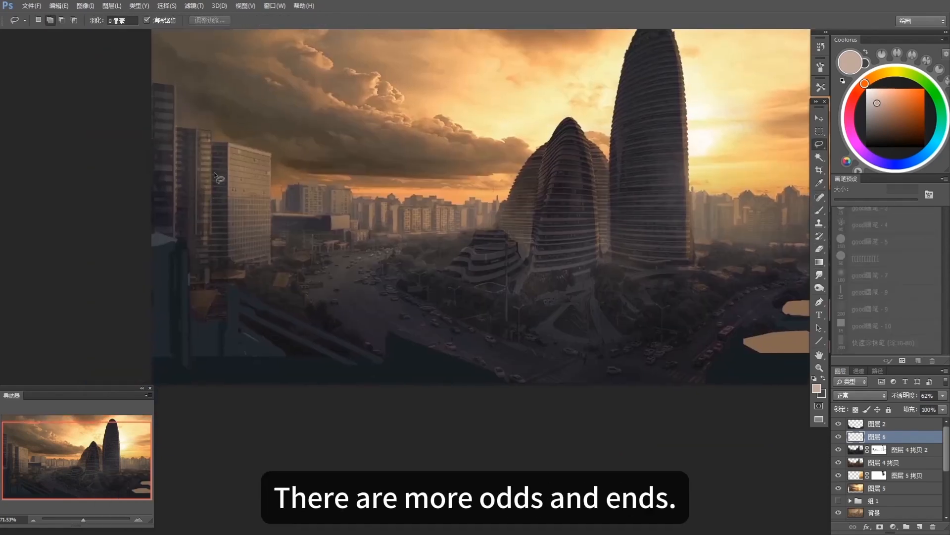
click(212, 142)
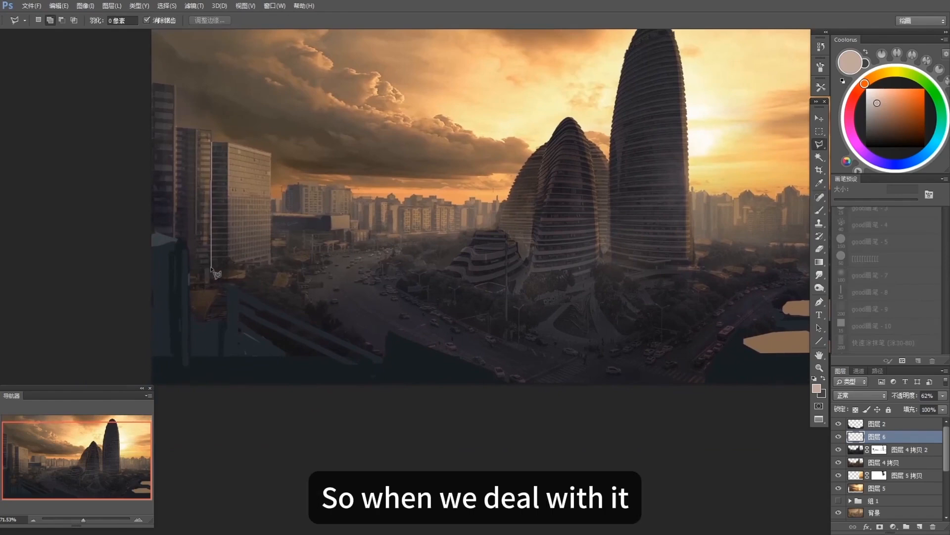
double_click(228, 143)
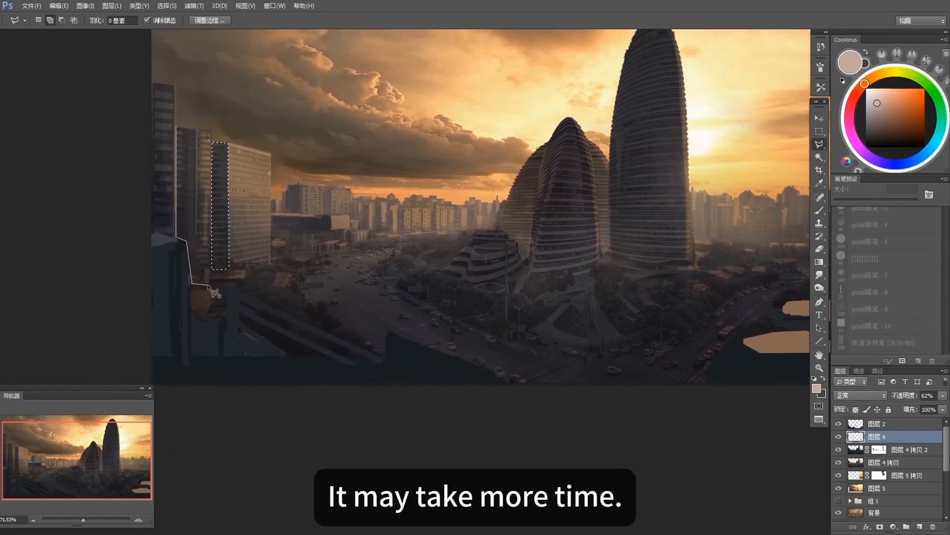
click(198, 144)
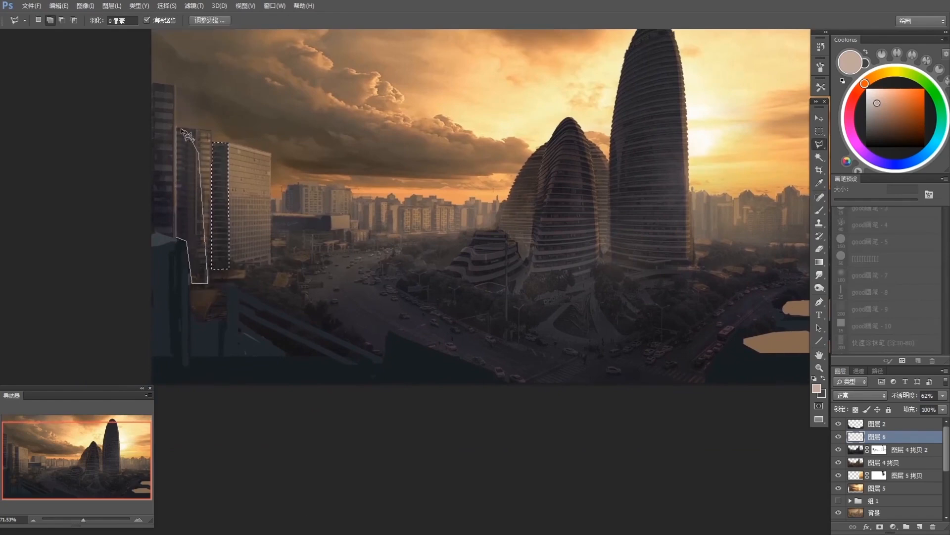
click(279, 212)
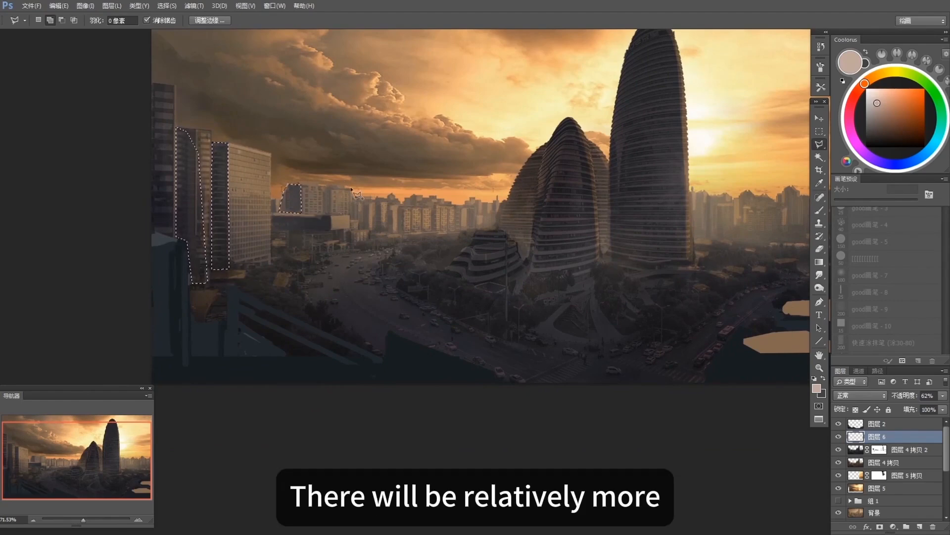
click(365, 205)
click(363, 229)
click(369, 230)
click(369, 207)
click(367, 206)
key(g)
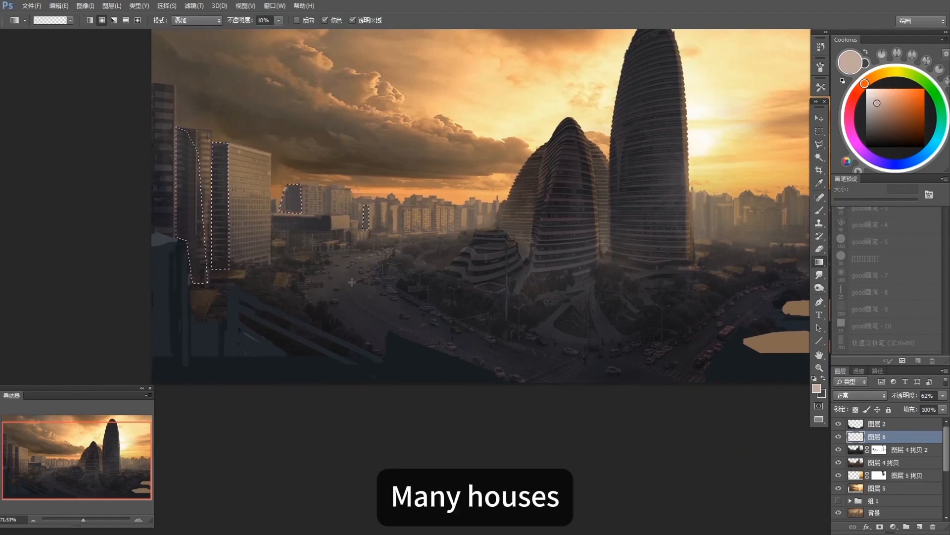
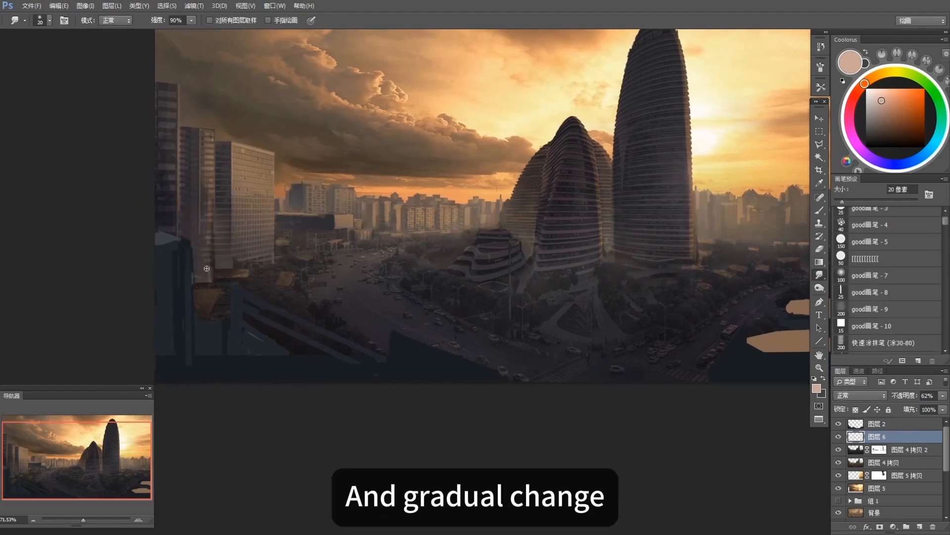
Step: Lasso patches on the stepped building, nearby trees, distant blocks and the tall tower's base, add a 10% Overlay gradient haze, and deselect
key(l)
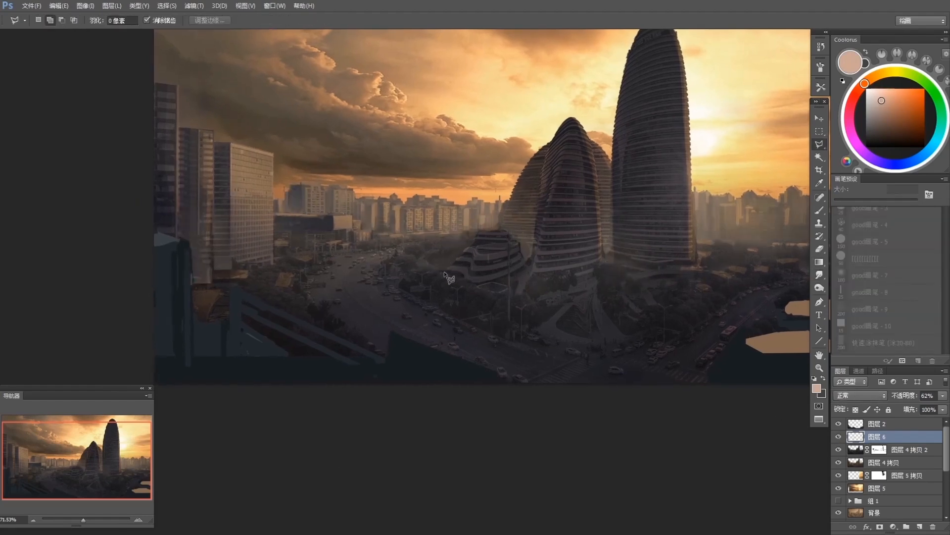
mouse_move(447, 272)
mouse_down()
mouse_move(471, 288)
mouse_move(502, 285)
mouse_move(507, 267)
mouse_move(445, 272)
mouse_up()
mouse_move(466, 248)
mouse_down()
mouse_move(507, 234)
mouse_move(471, 246)
mouse_up()
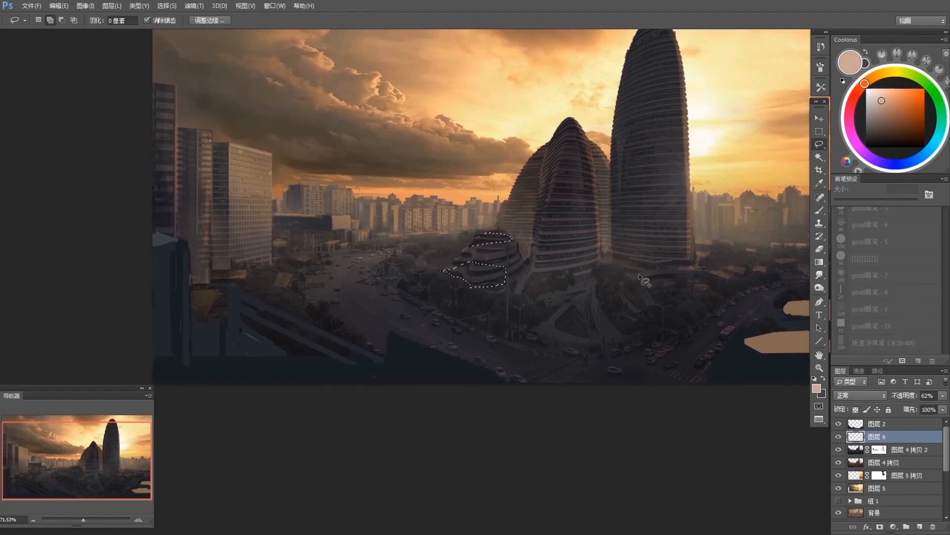
mouse_move(625, 279)
mouse_down()
mouse_move(622, 250)
mouse_move(613, 259)
mouse_up()
mouse_move(508, 300)
mouse_down()
mouse_move(490, 311)
mouse_move(474, 295)
mouse_move(435, 297)
mouse_move(405, 283)
mouse_move(428, 251)
mouse_move(420, 258)
mouse_up()
mouse_move(326, 240)
mouse_down()
mouse_move(356, 246)
mouse_move(319, 234)
mouse_up()
mouse_move(386, 238)
mouse_down()
mouse_move(380, 207)
mouse_move(372, 229)
mouse_move(485, 227)
mouse_move(454, 252)
mouse_move(442, 233)
mouse_up()
drag(489, 202, 479, 213)
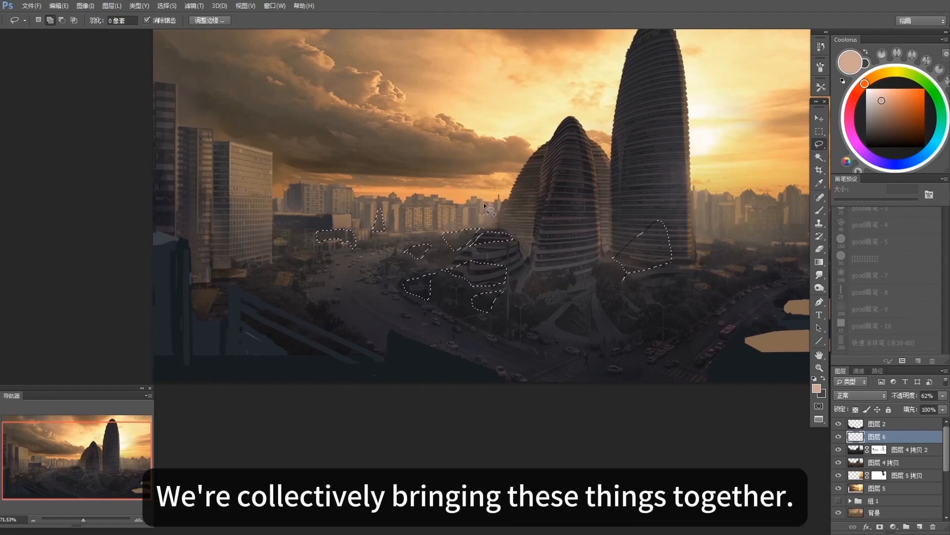
key(g)
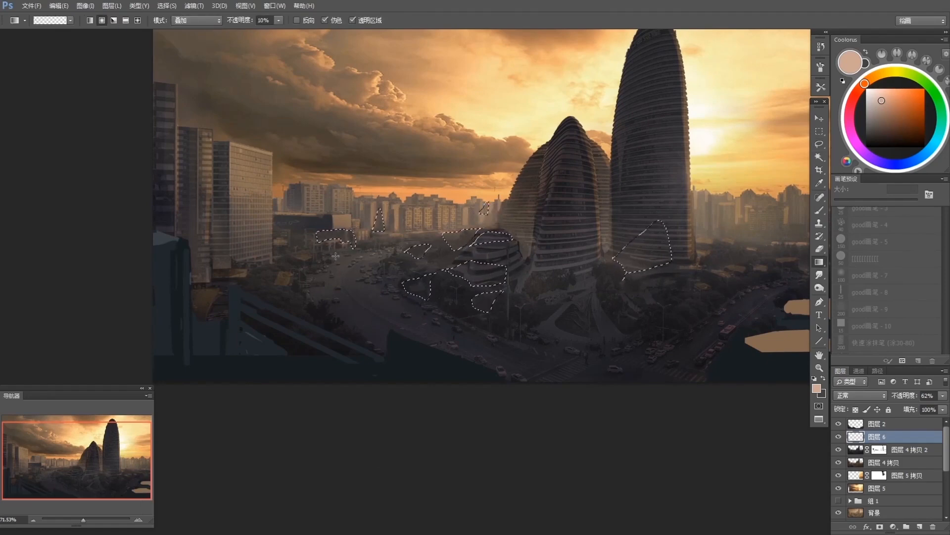
drag(412, 259, 432, 239)
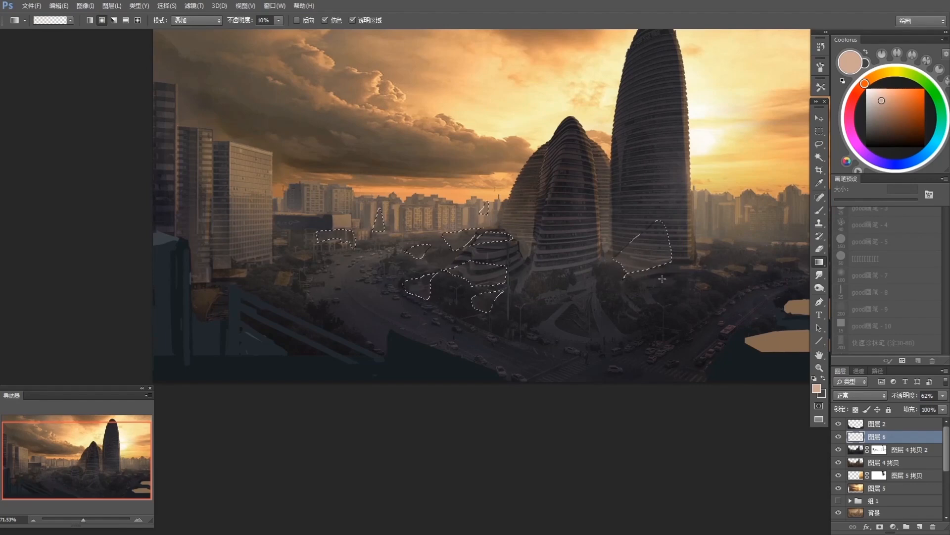
key(ctrl+d)
Step: Smudge the hard edges of the haze patches around the stepped building and tower bases at 20 px and 90% strength
key(r)
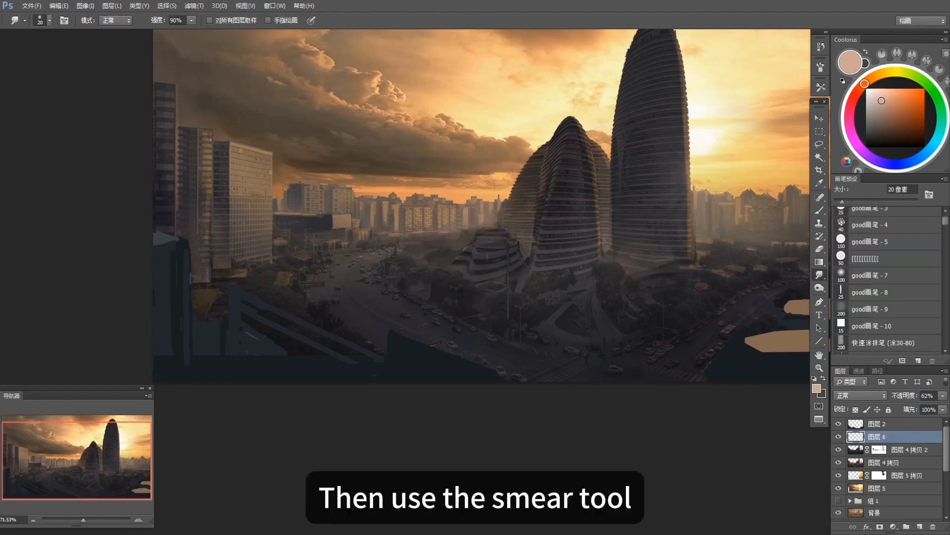
key(e)
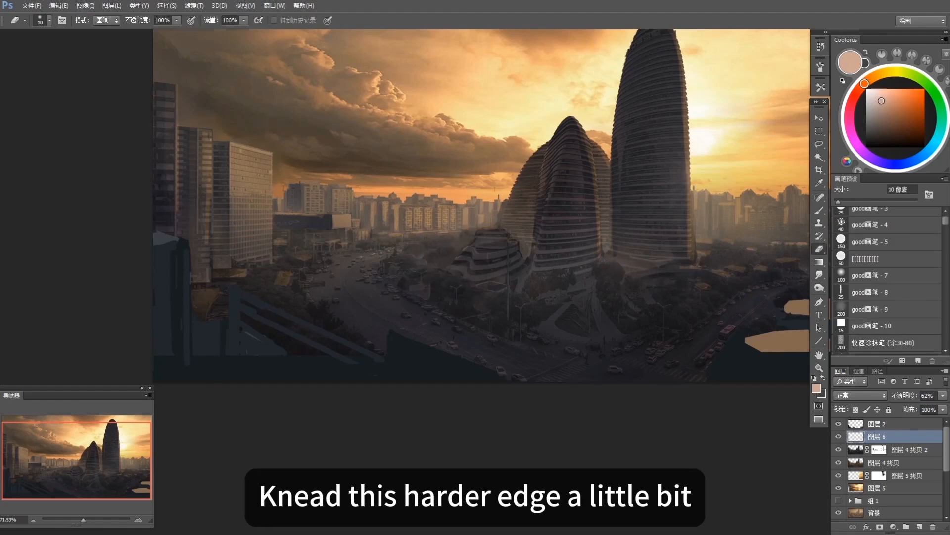
key(r)
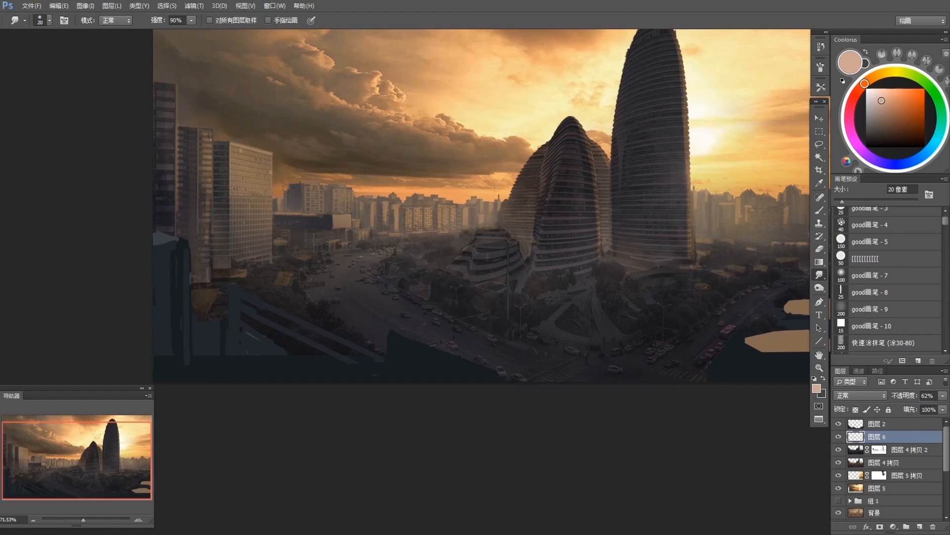
drag(670, 328, 618, 327)
scroll(568, 358, down, 5)
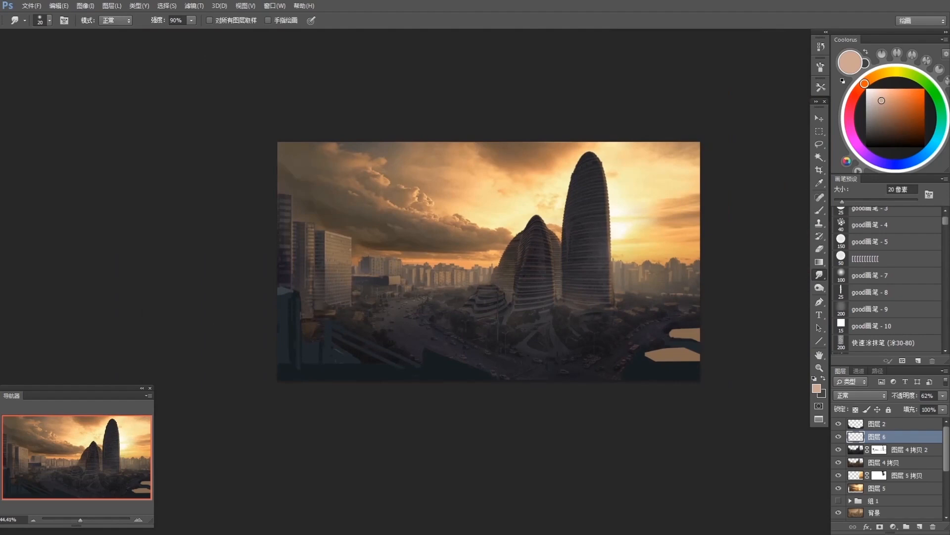
drag(708, 292, 669, 298)
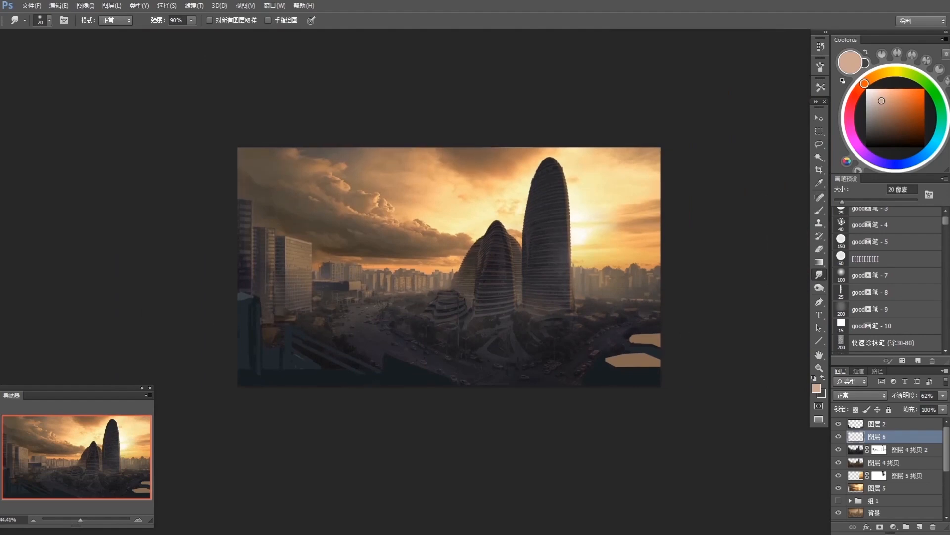
Step: Lasso the lower middle tower, part of the stepped building and the tree clumps below the tall tower, add an Overlay gradient, and deselect
key(l)
mouse_move(474, 318)
mouse_down()
mouse_move(489, 320)
mouse_move(502, 273)
mouse_move(475, 316)
mouse_move(438, 312)
mouse_move(456, 322)
mouse_up()
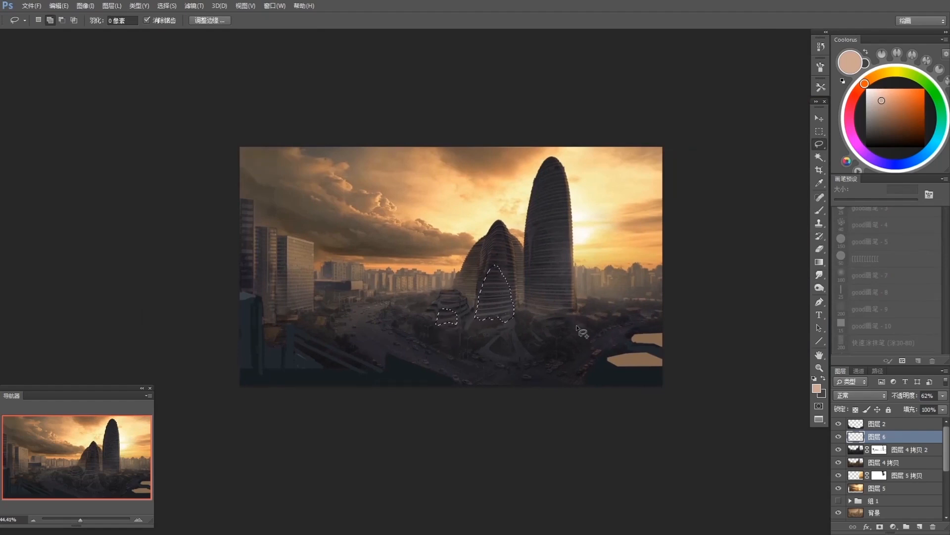
mouse_move(576, 326)
mouse_down()
mouse_move(550, 341)
mouse_move(568, 320)
mouse_move(596, 323)
mouse_move(580, 317)
mouse_move(646, 319)
mouse_move(589, 307)
mouse_move(598, 328)
mouse_move(580, 303)
mouse_move(572, 311)
mouse_up()
key(g)
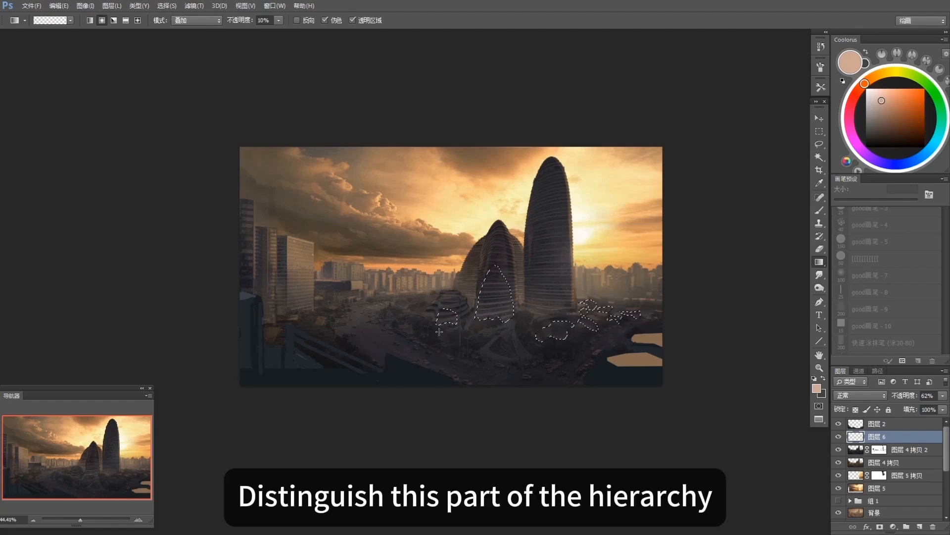
key(ctrl+d)
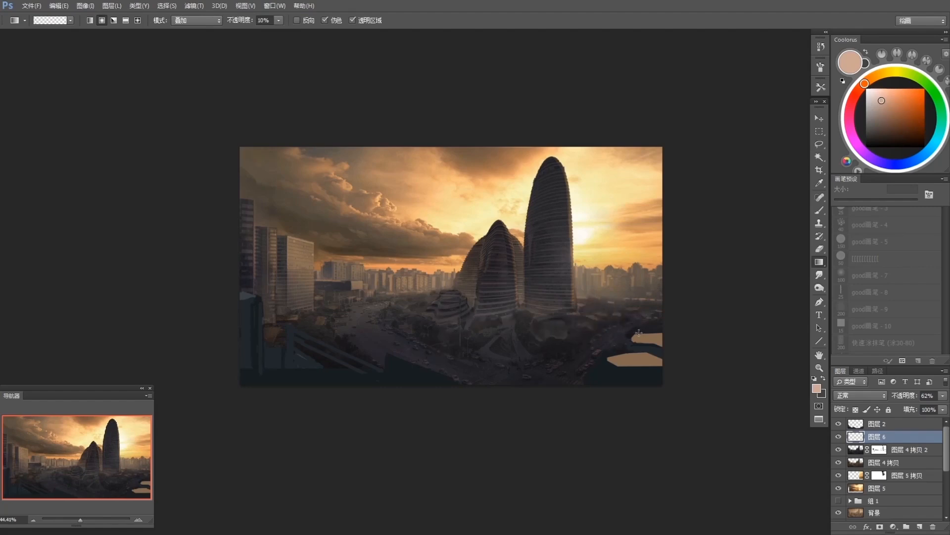
Step: Blend the haze edges among the trees below the tall tower into the surroundings with the 20 px Smudge tool at 90% strength
key(r)
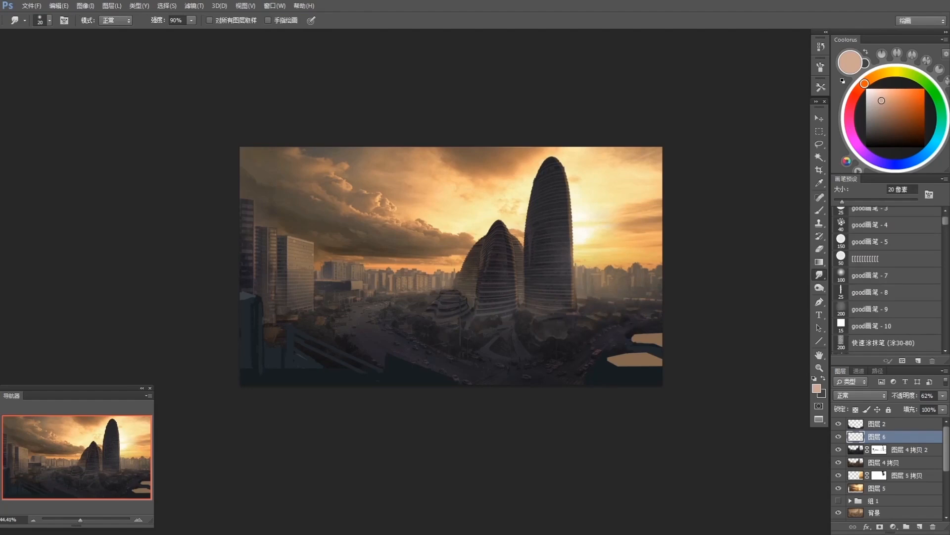
key(g)
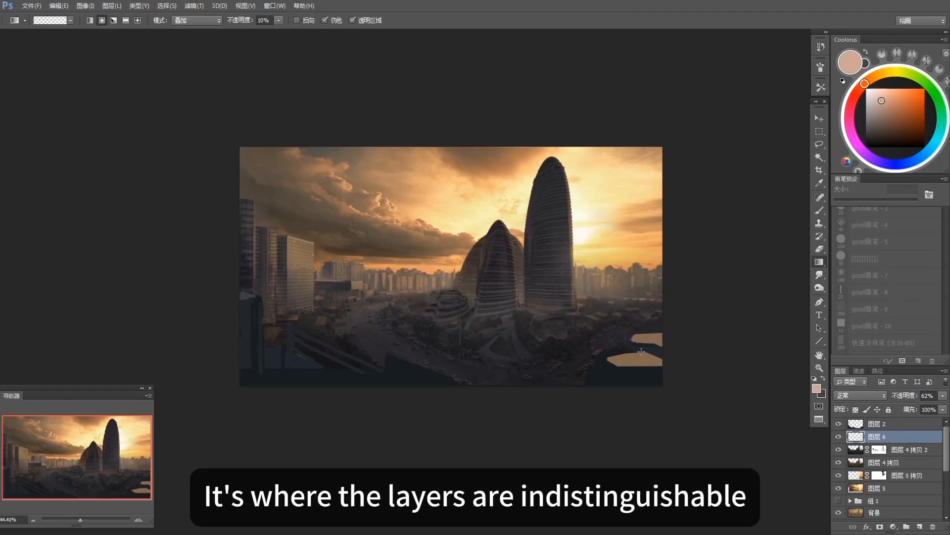
key(r)
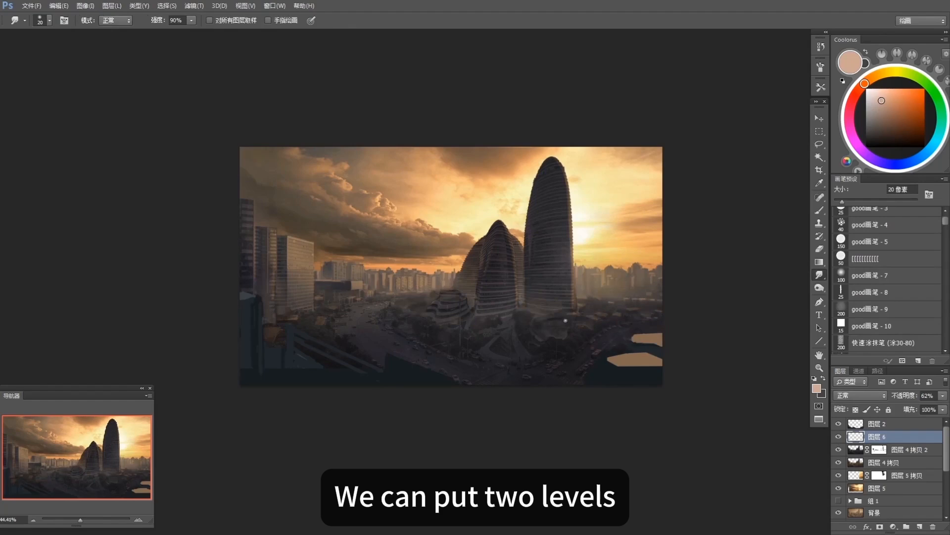
key(b)
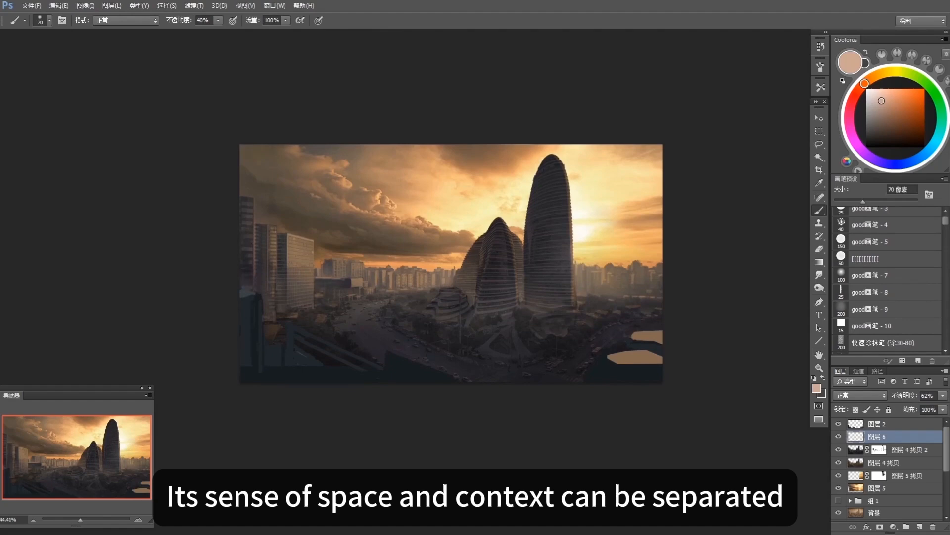
key(r)
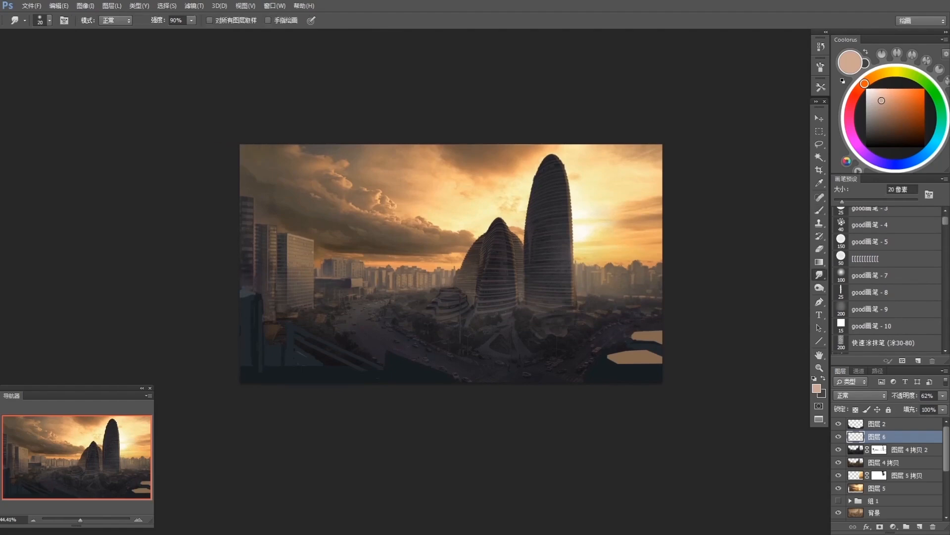
key(b)
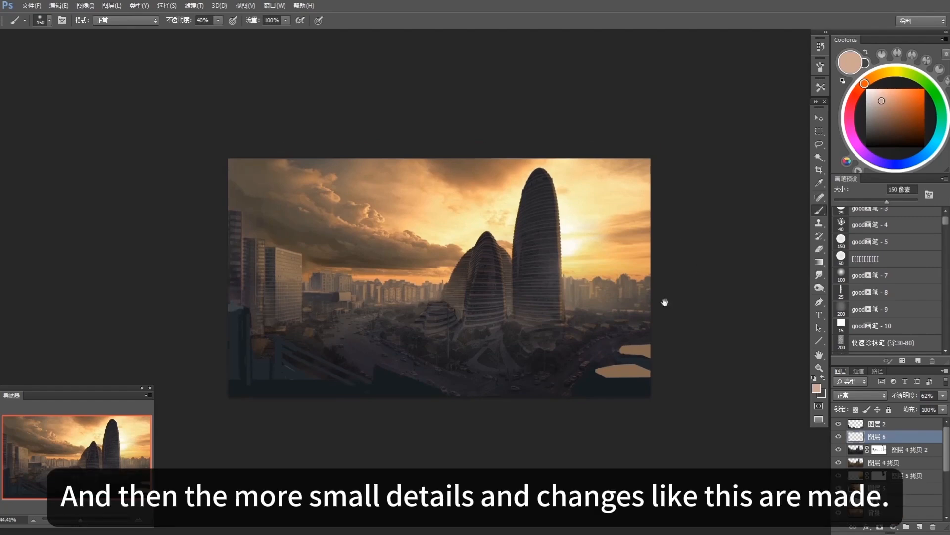
Step: Lasso the distant skyline beside the tall tower's sunlit side, add a pale beige Overlay gradient at 10% opacity, and deselect
scroll(666, 301, up, 2)
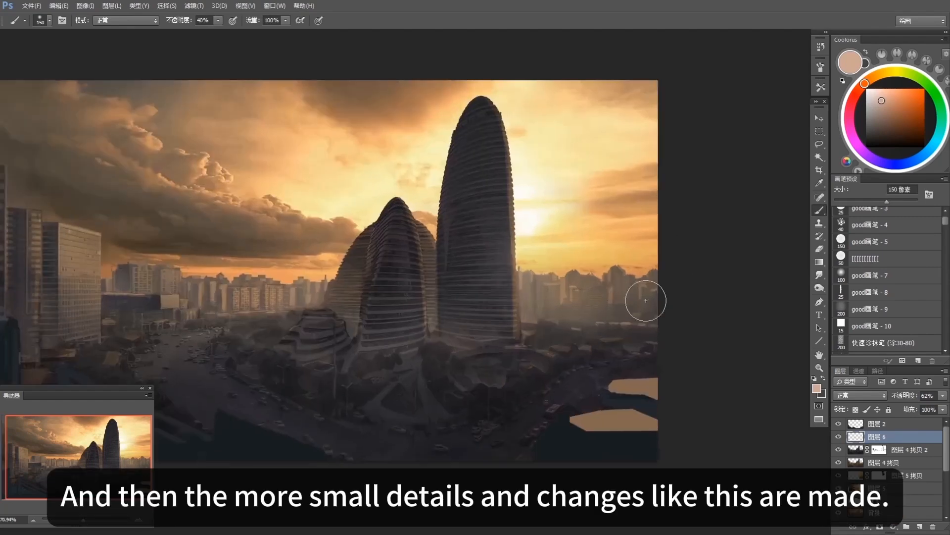
key(l)
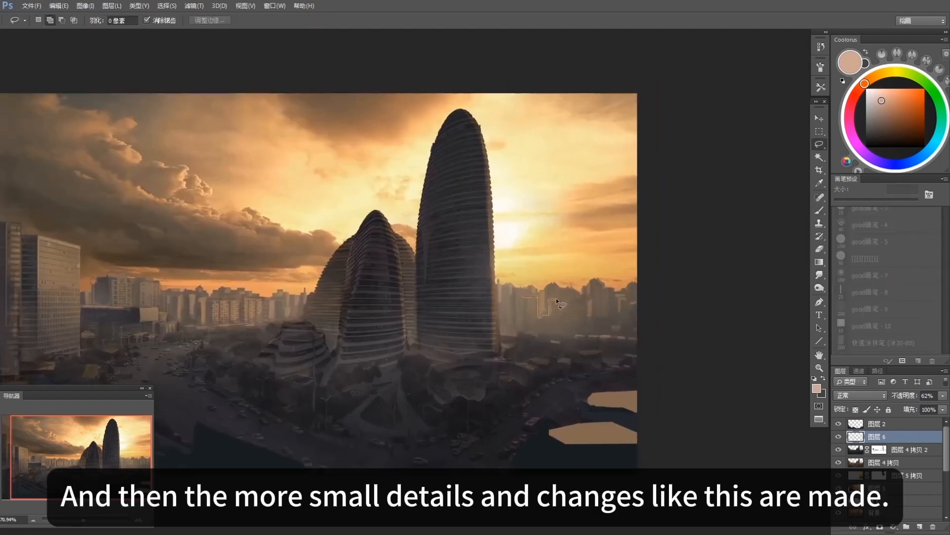
mouse_move(548, 281)
mouse_down()
mouse_move(515, 292)
mouse_move(522, 297)
mouse_move(513, 308)
mouse_move(516, 280)
mouse_move(518, 294)
mouse_move(593, 317)
mouse_move(615, 295)
mouse_move(578, 289)
mouse_move(632, 265)
mouse_move(624, 284)
mouse_up()
key(g)
alt+click(594, 302)
click(877, 102)
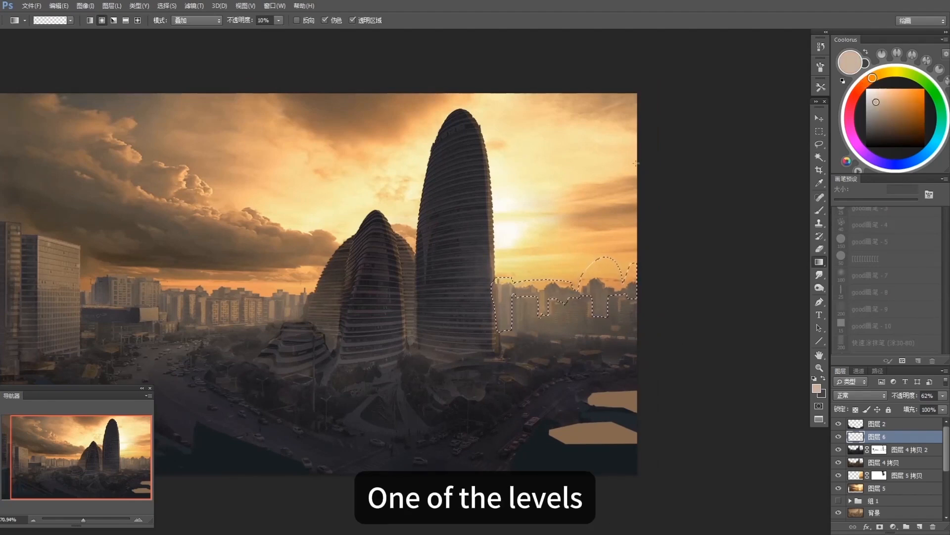
drag(579, 336, 607, 292)
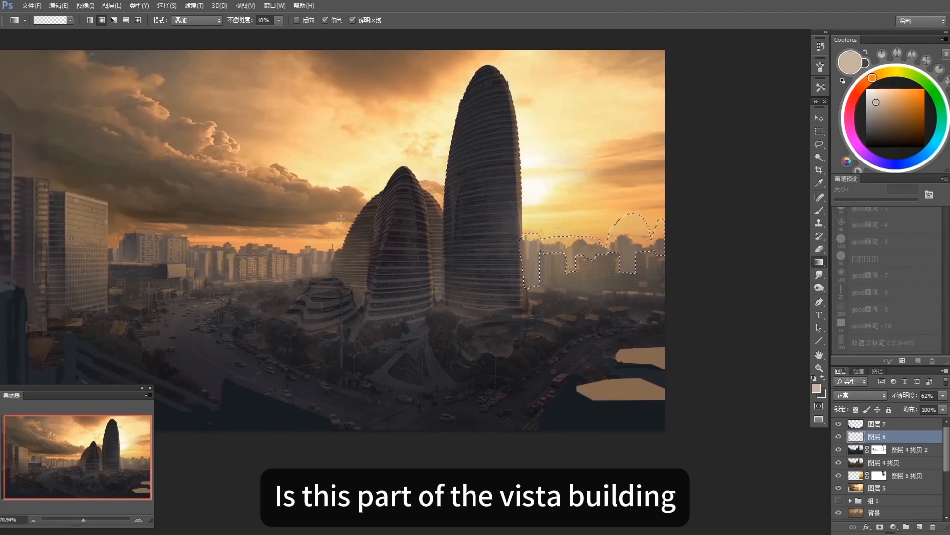
key(ctrl+d)
Step: Smudge the haze edges on 图层 6 at 20 px and 90% strength, and compare the picture with that layer hidden and shown
key(e)
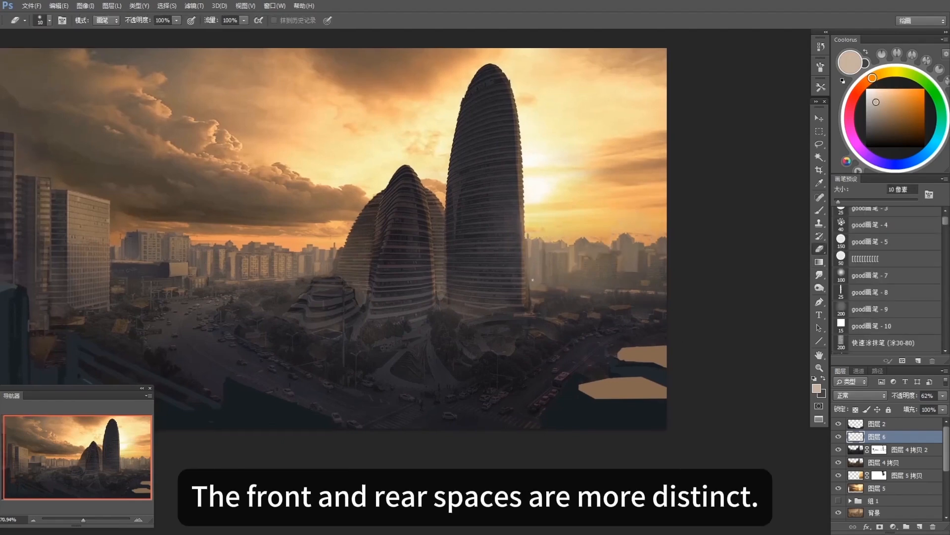
key(r)
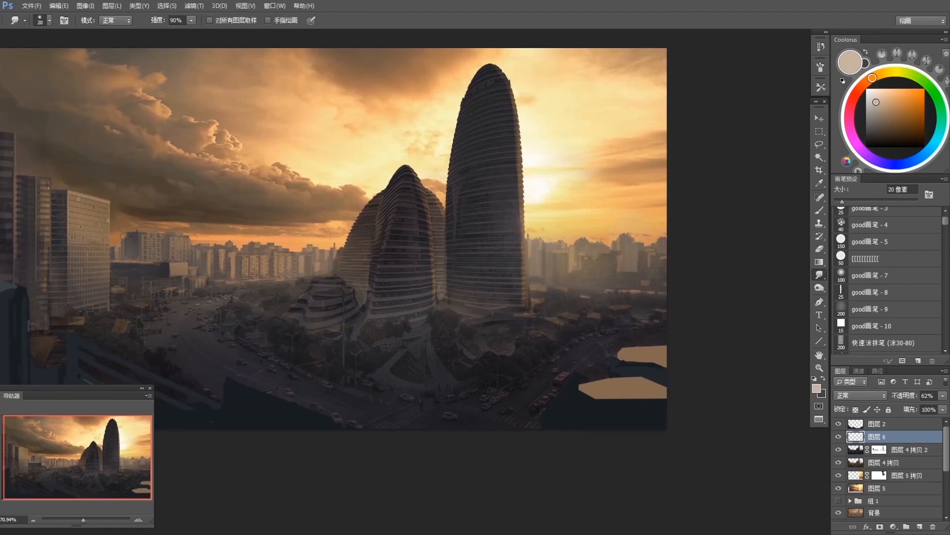
drag(286, 290, 290, 291)
click(838, 436)
click(839, 436)
Step: Lasso the gap between the lower tower and the distant blocks, pick a saturated orange, and set the 10% gradient's mode to Normal
key(l)
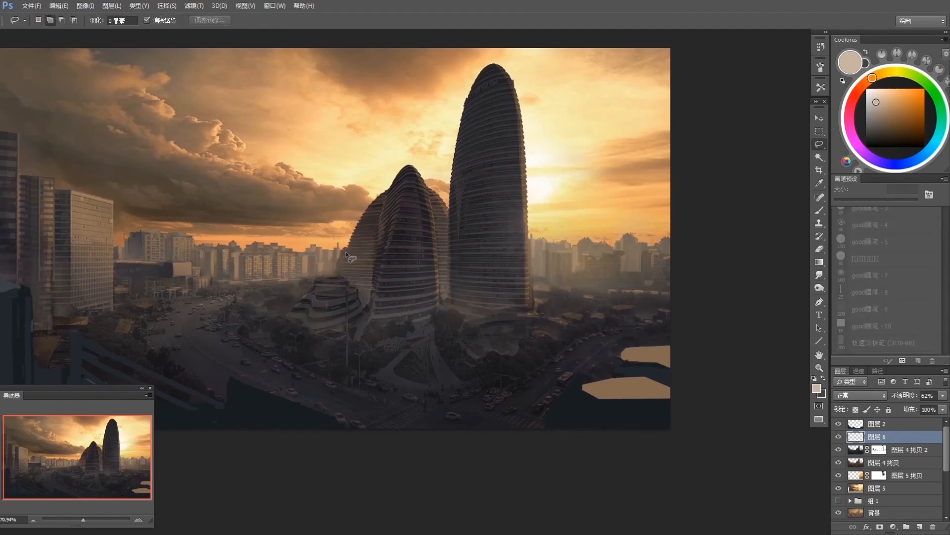
drag(343, 258, 323, 273)
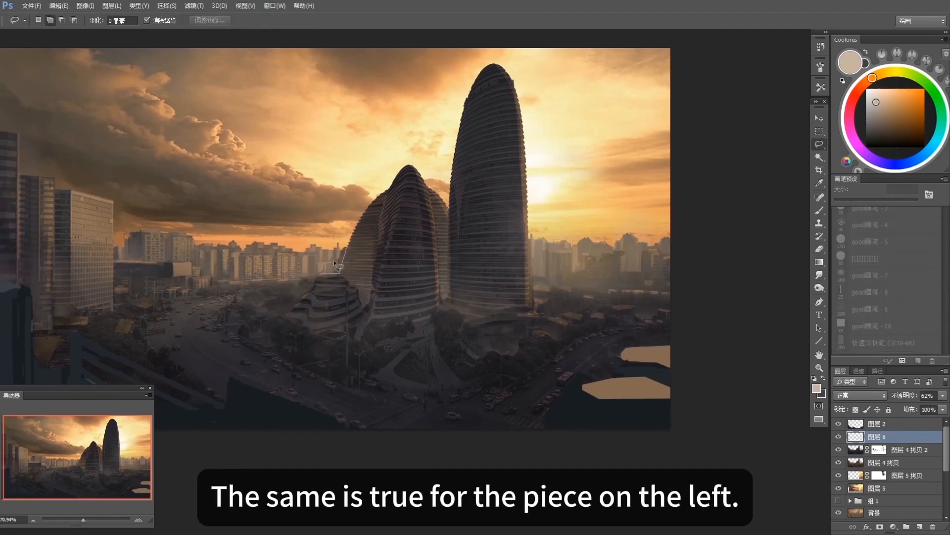
drag(336, 243, 336, 243)
key(g)
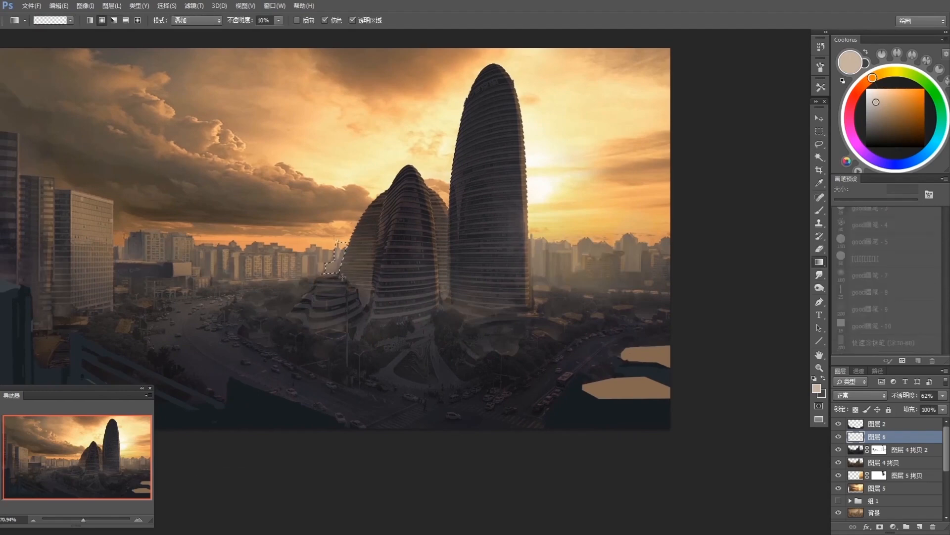
drag(882, 103, 893, 95)
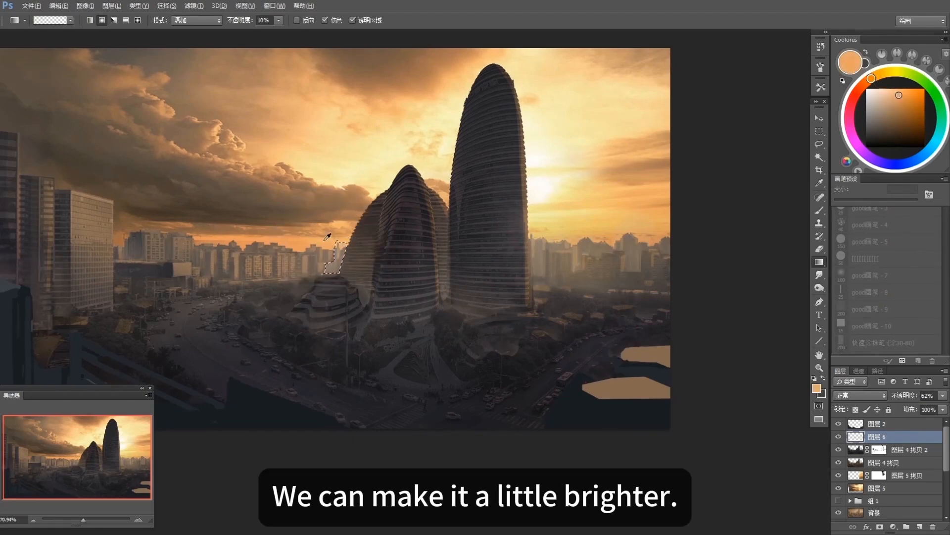
click(191, 21)
click(189, 31)
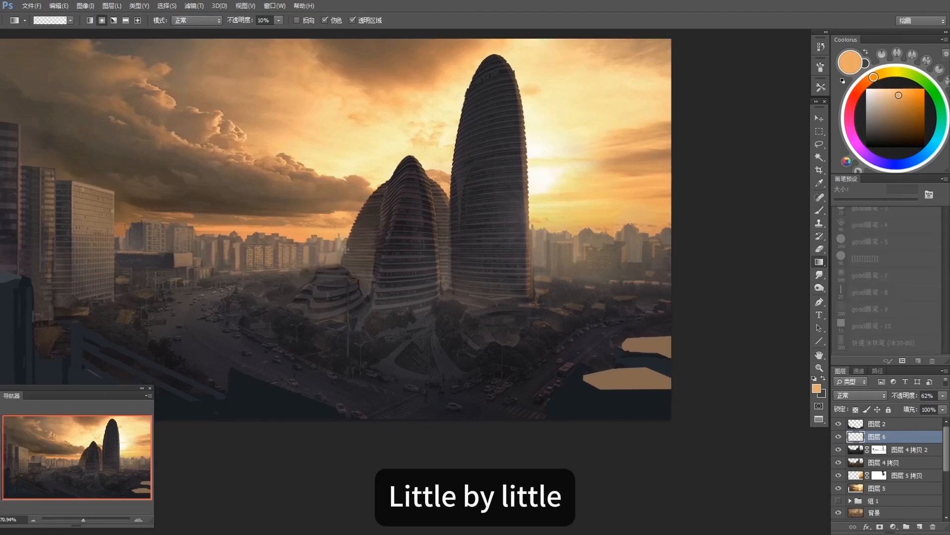
key(r)
scroll(524, 352, down, 3)
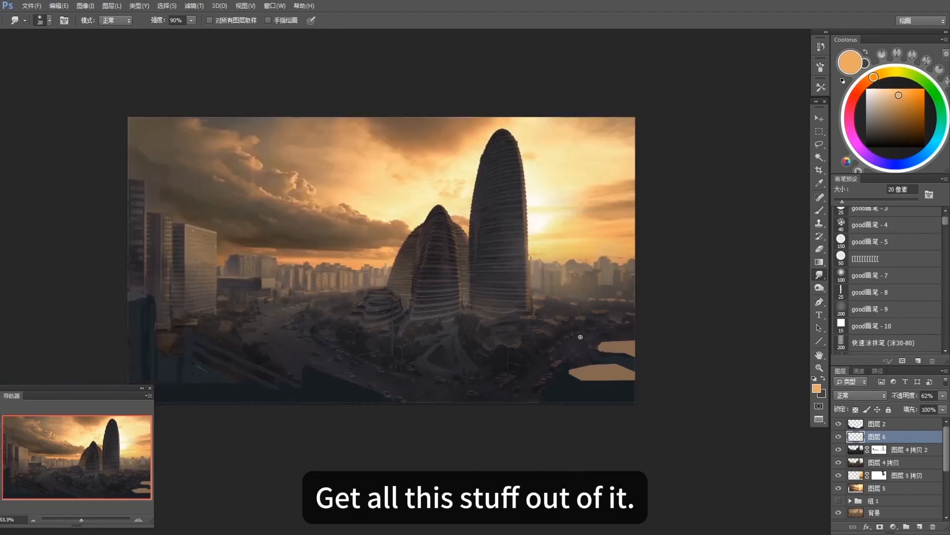
key(l)
click(820, 88)
key(e)
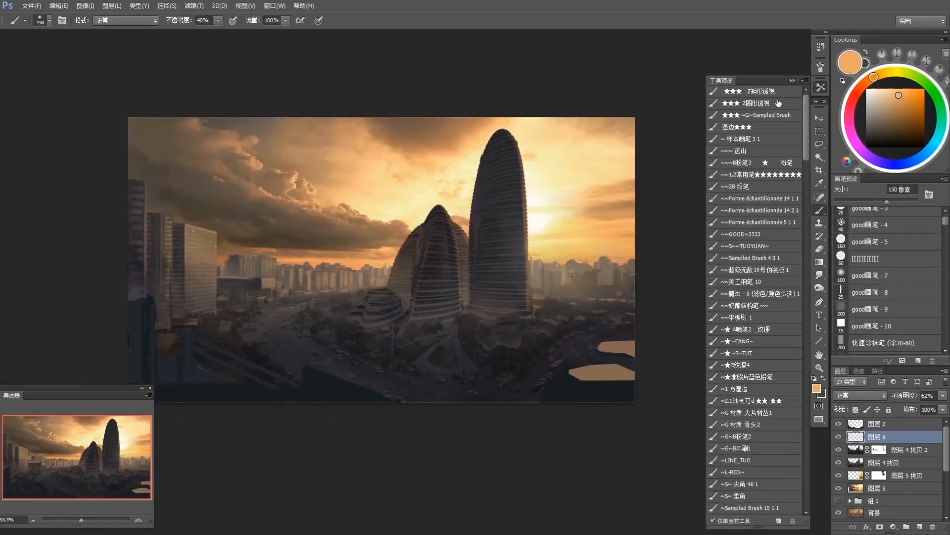
click(821, 88)
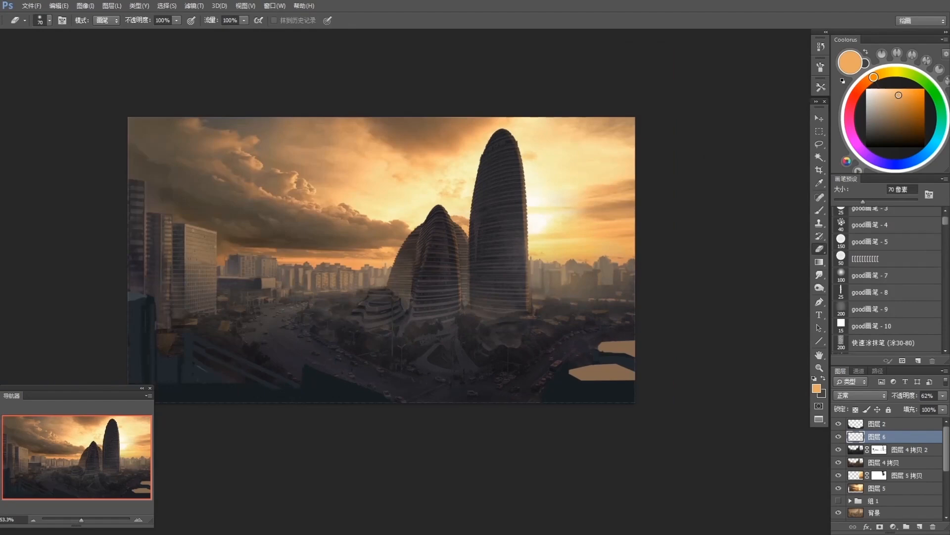
Step: Examine the whole picture at reduced size with and without the dark city layer 图层 4 拷贝 2
scroll(530, 297, down, 2)
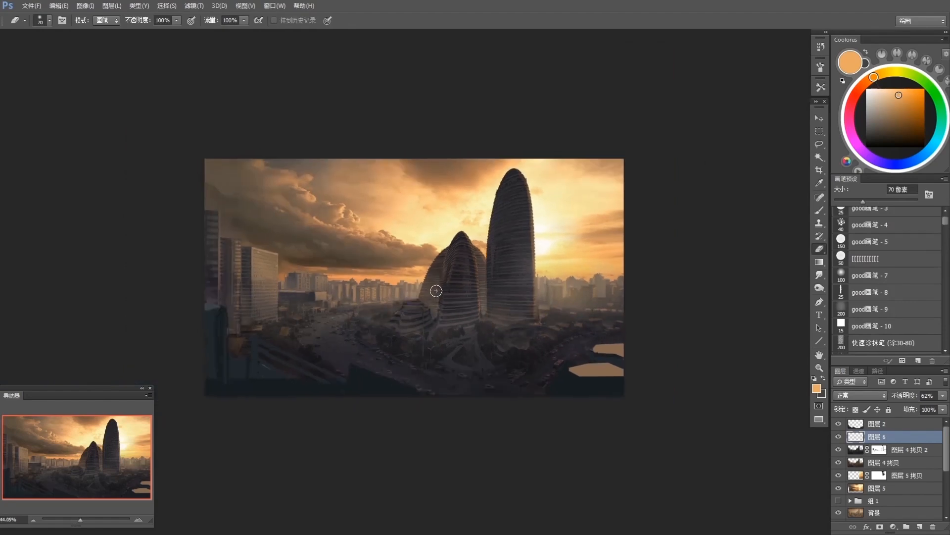
scroll(482, 311, down, 1)
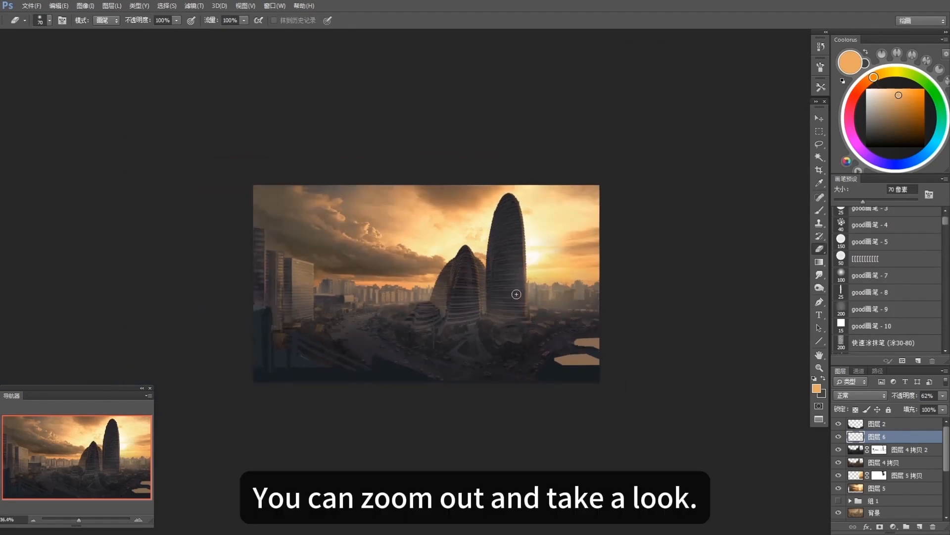
click(838, 449)
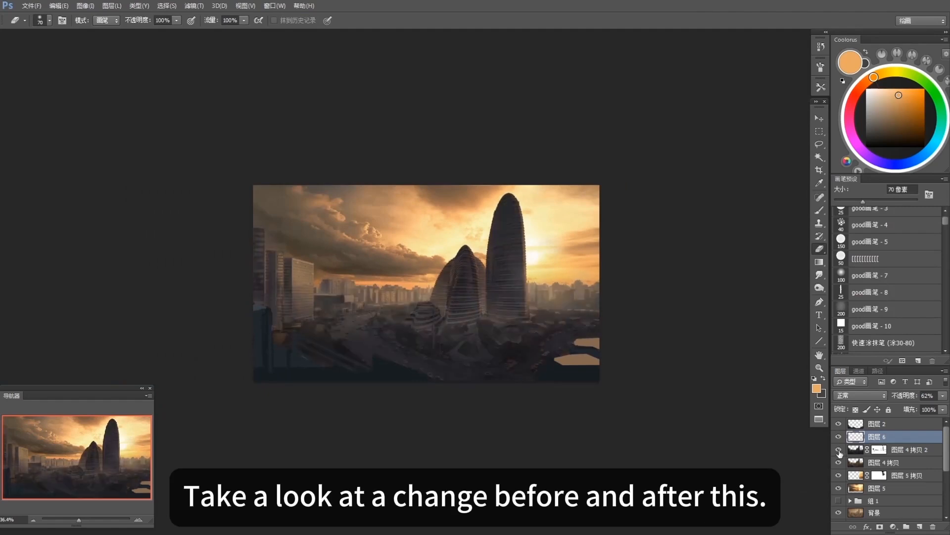
Step: Shift the midtones of the foreground layer 图层 2 with Color Balance to -9 toward magenta and +5 toward blue
click(902, 426)
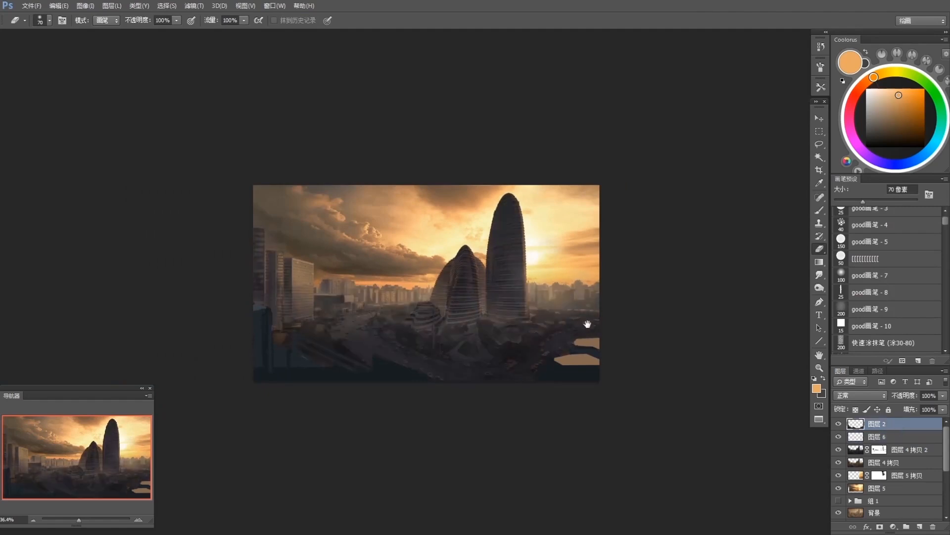
key(ctrl+b)
click(369, 207)
drag(373, 220, 376, 221)
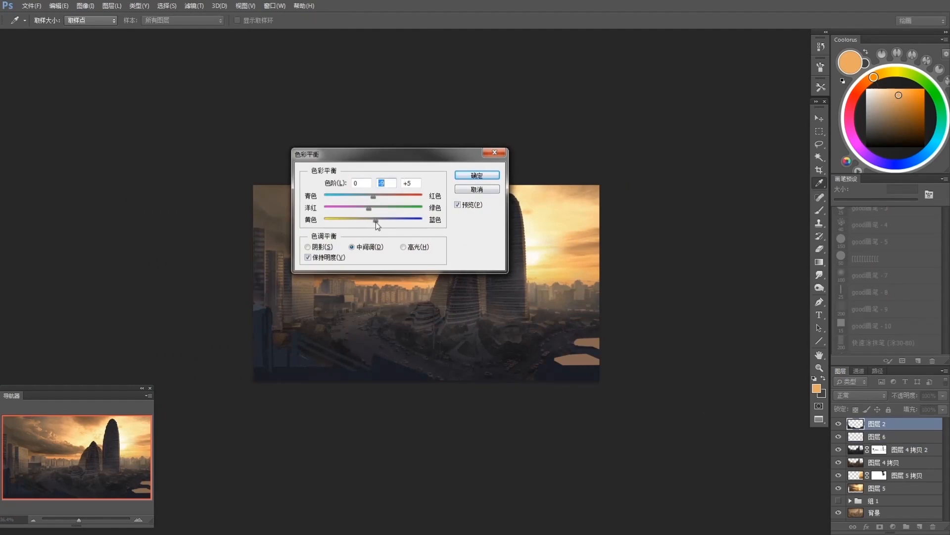
drag(424, 159, 651, 121)
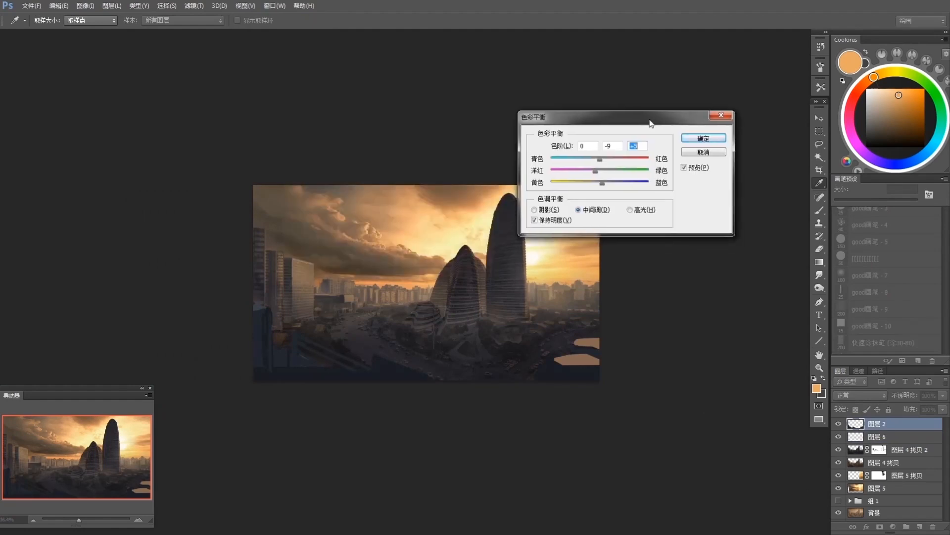
click(715, 137)
key(e)
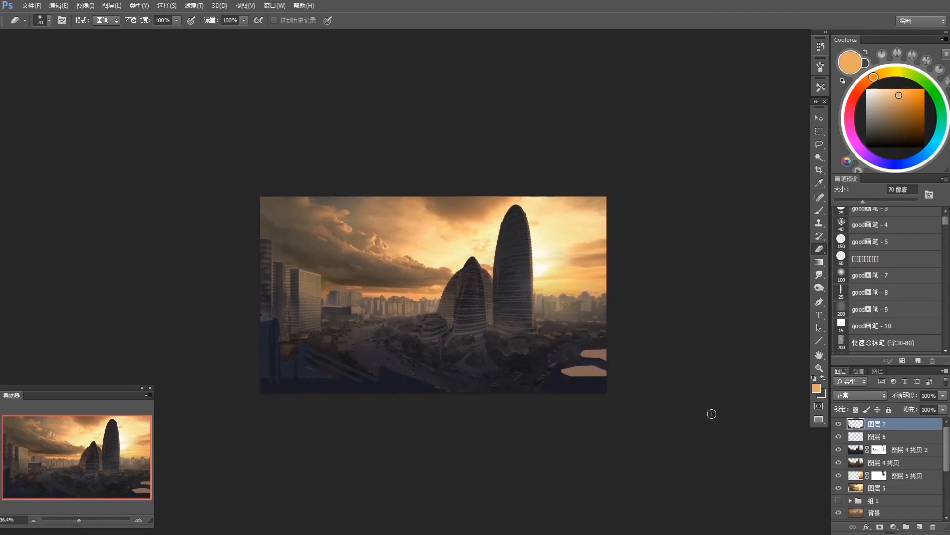
Step: Try rotating all layers from 图层 2 through 黑白 1 clockwise by 4.22°
scroll(900, 478, down, 3)
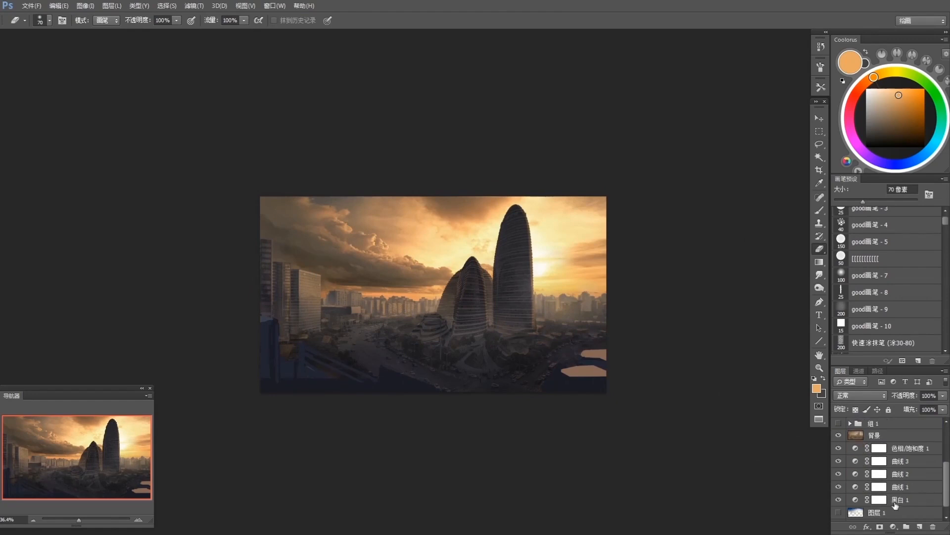
shift+click(903, 499)
key(ctrl+t)
drag(742, 253, 744, 269)
key(Return)
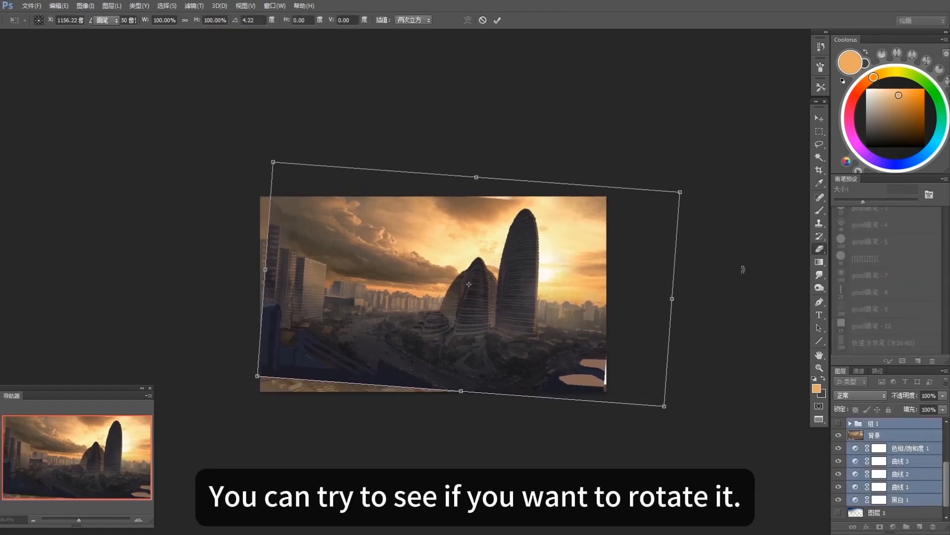
key(ctrl+z)
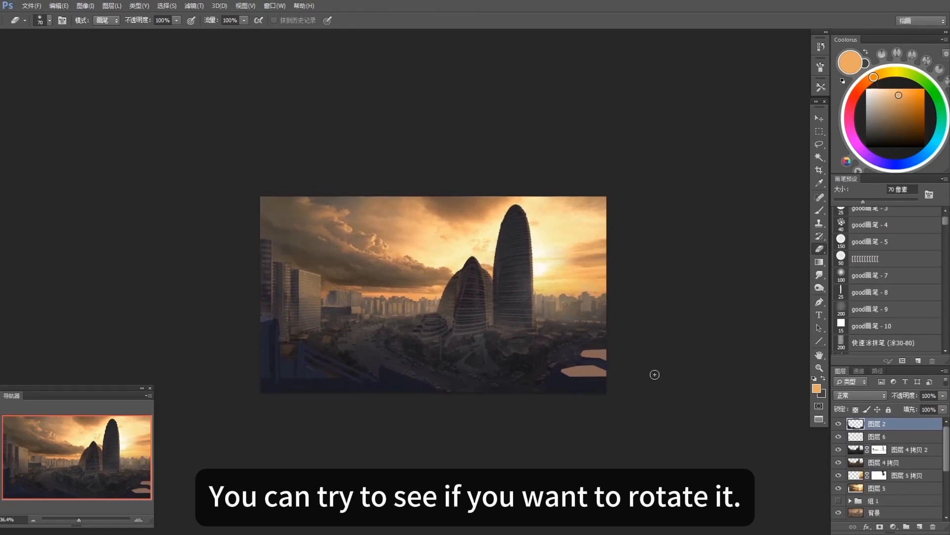
Step: Select the bluish foreground silhouettes on 图层 2 with the Magic Wand at tolerance 30, darken them with Hue/Saturation, and deselect
key(v)
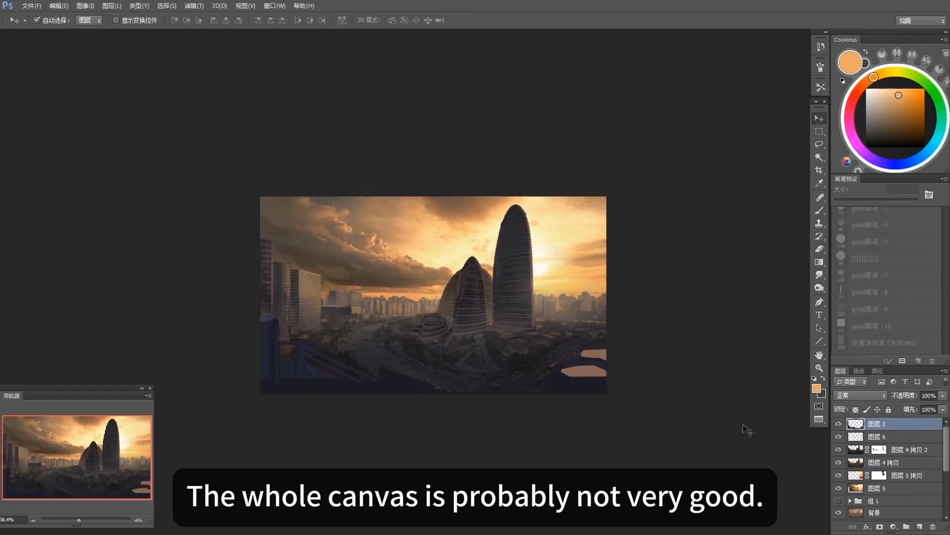
key(w)
click(388, 386)
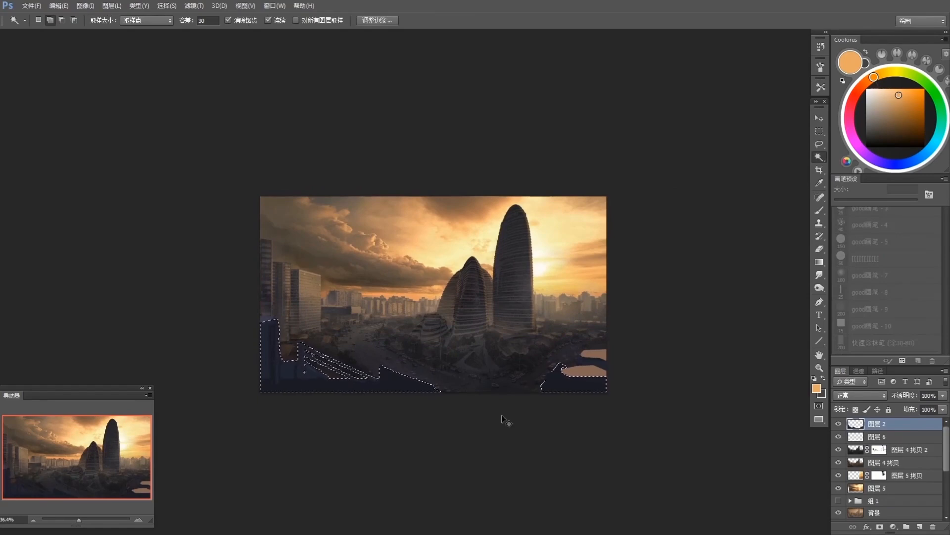
key(ctrl+u)
drag(495, 479, 488, 480)
key(Return)
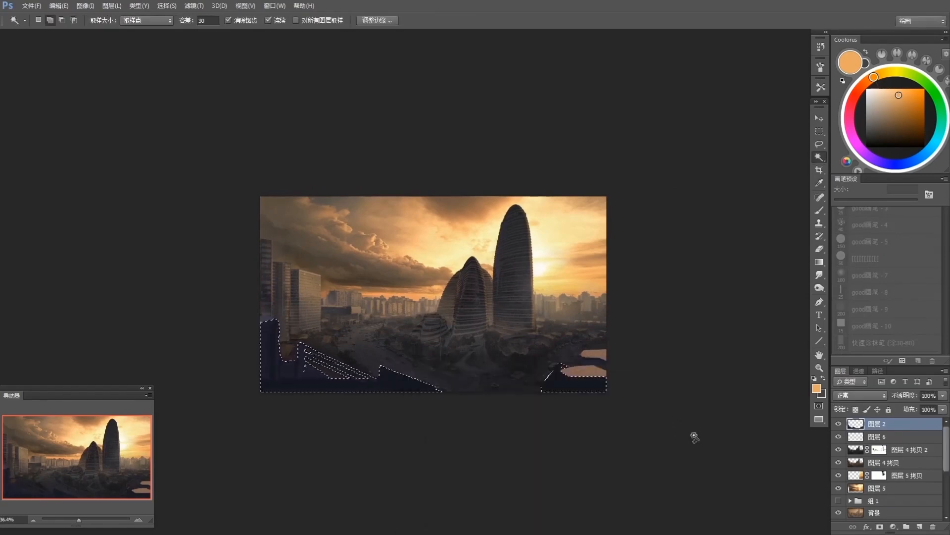
key(ctrl+d)
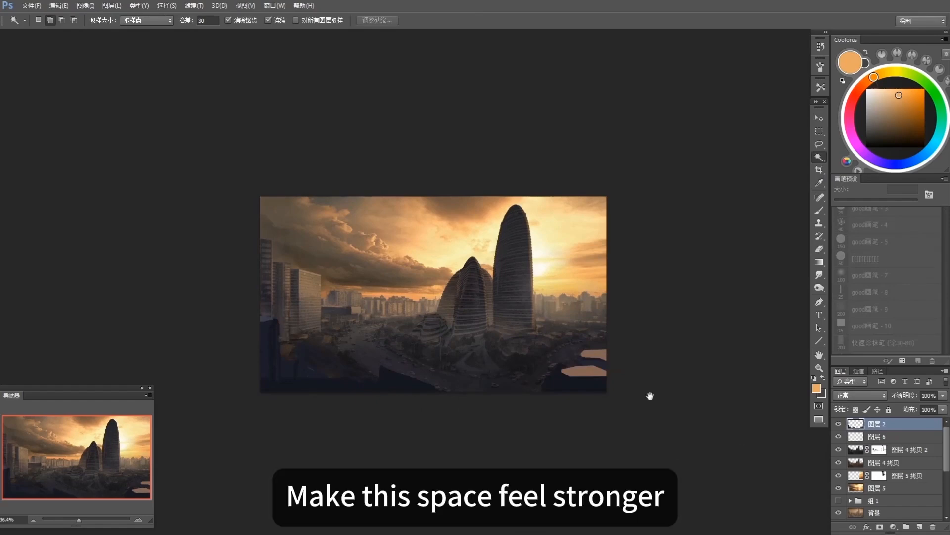
Step: Select the haze layer 图层 6 and compare the picture with 图层 6 and 图层 4 拷贝 2 each hidden and shown
drag(650, 396, 720, 423)
click(898, 434)
click(839, 437)
click(839, 437)
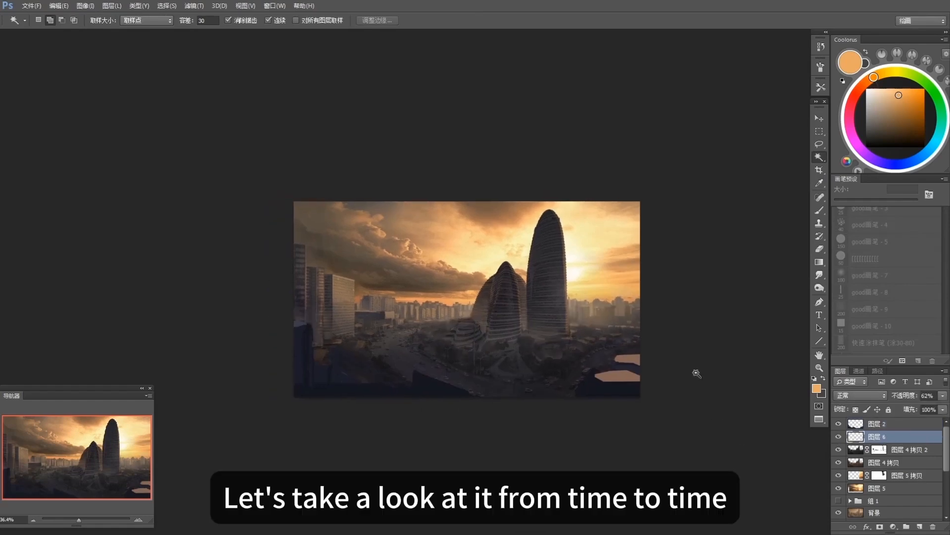
click(839, 451)
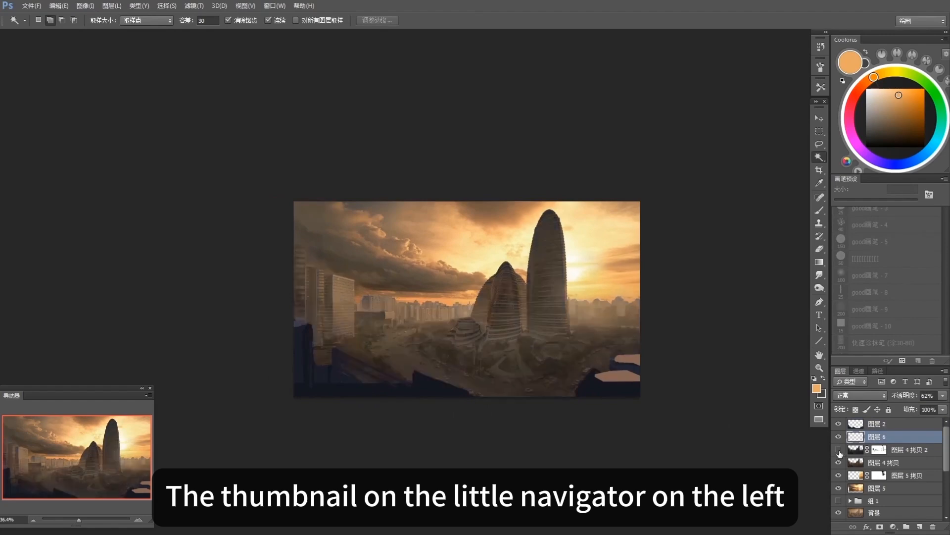
click(839, 451)
click(838, 438)
click(839, 438)
Step: Warm the haze on 图层 6 with Color Balance midtones set to +4 toward red and -8 toward yellow
key(ctrl+b)
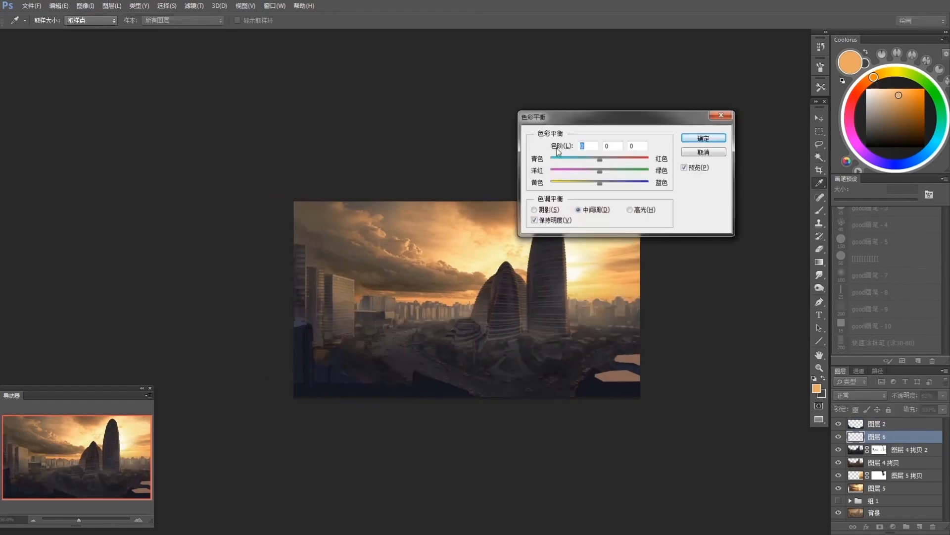
drag(600, 182, 597, 184)
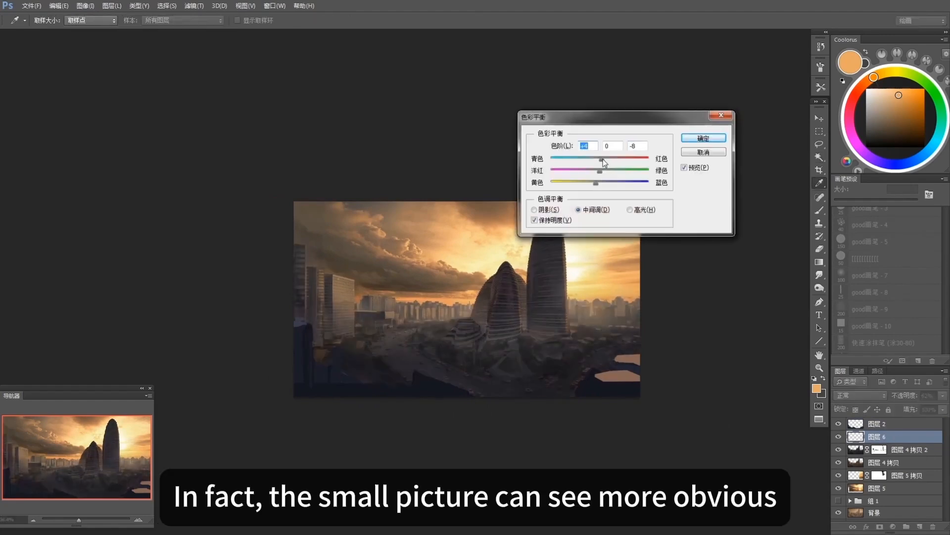
key(Return)
drag(658, 388, 661, 388)
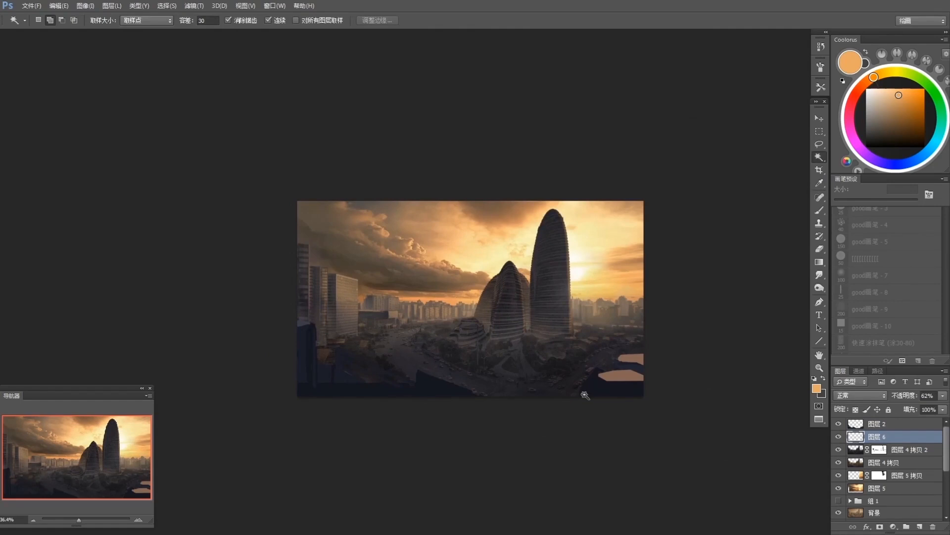
drag(584, 394, 596, 409)
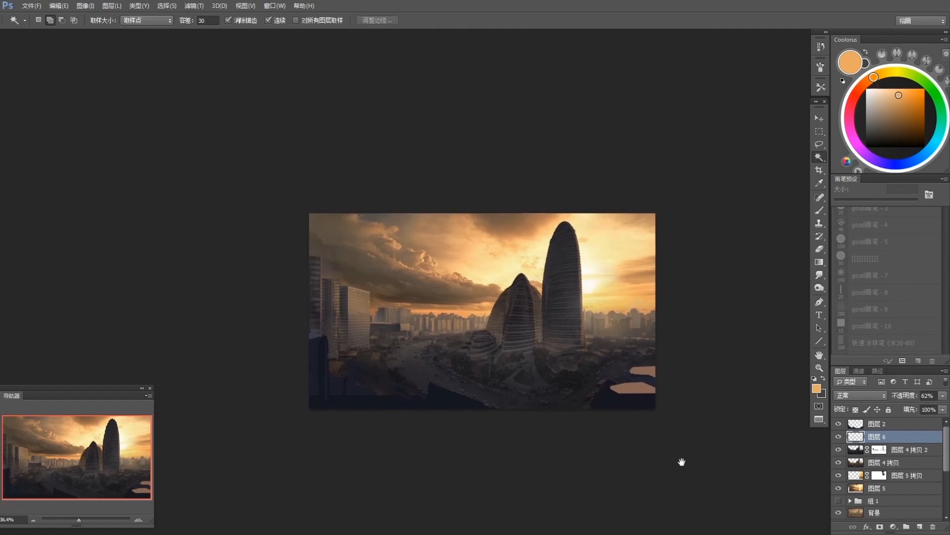
key(b)
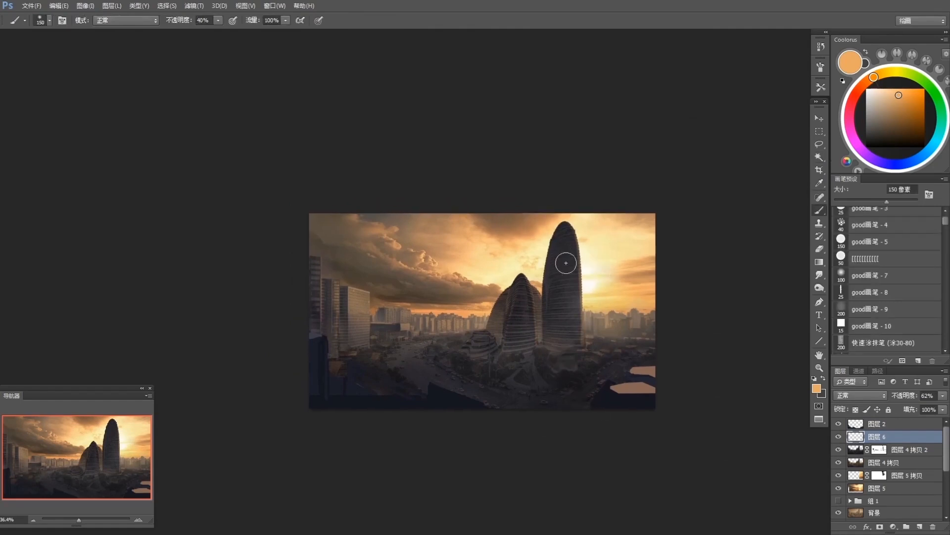
Step: Add a new layer directly above the haze layer 图层 6
drag(514, 370, 523, 366)
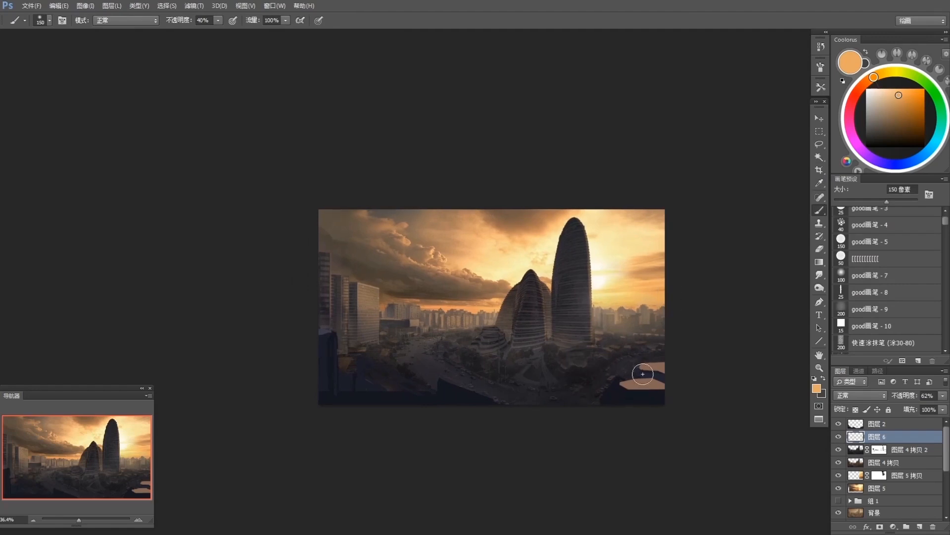
drag(598, 256, 601, 268)
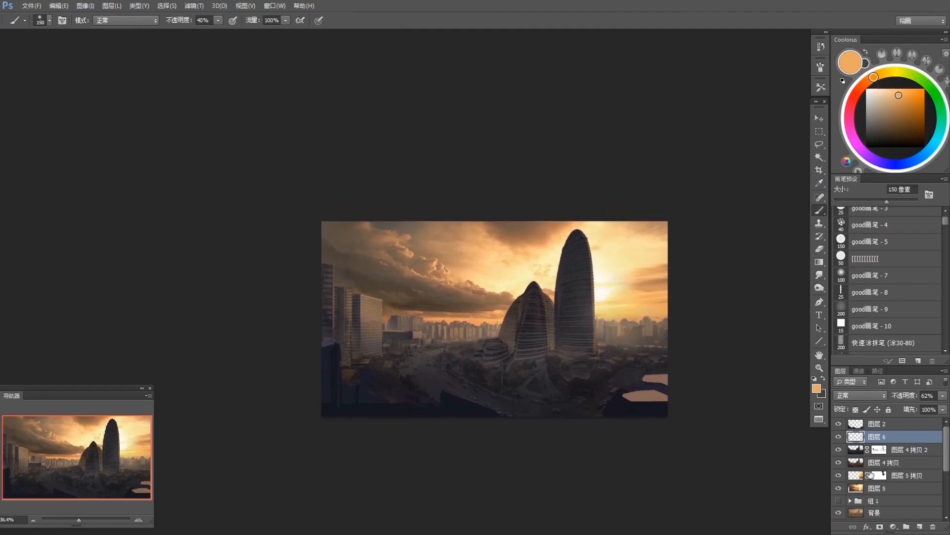
key(ctrl+shift+alt+n)
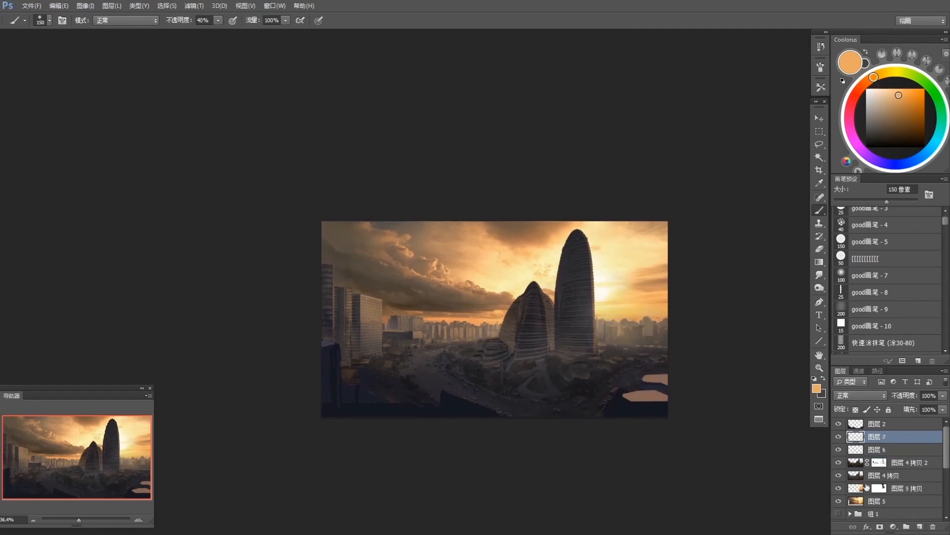
scroll(480, 361, up, 10)
key(l)
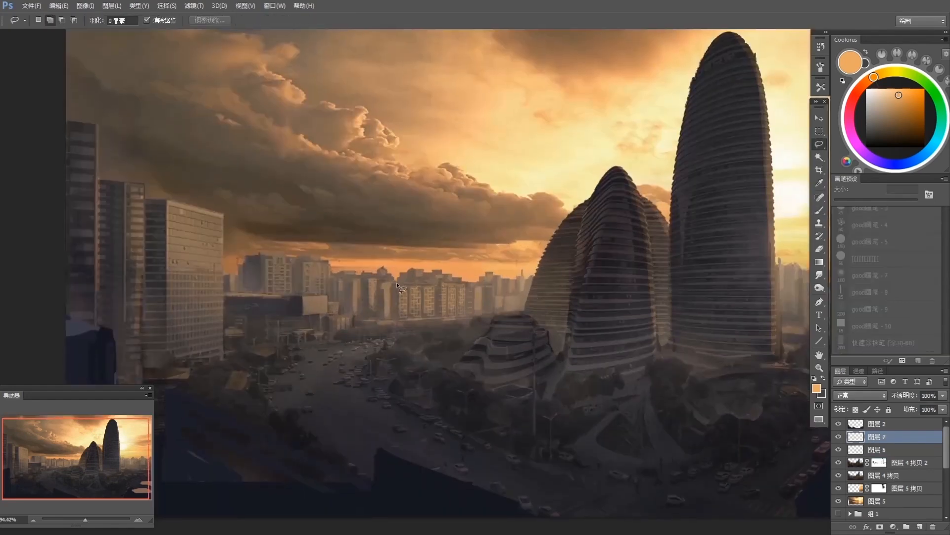
Step: Lasso several rounded patches along the rooftops of the distant skyline between the left towers and the curved building
drag(408, 278, 398, 283)
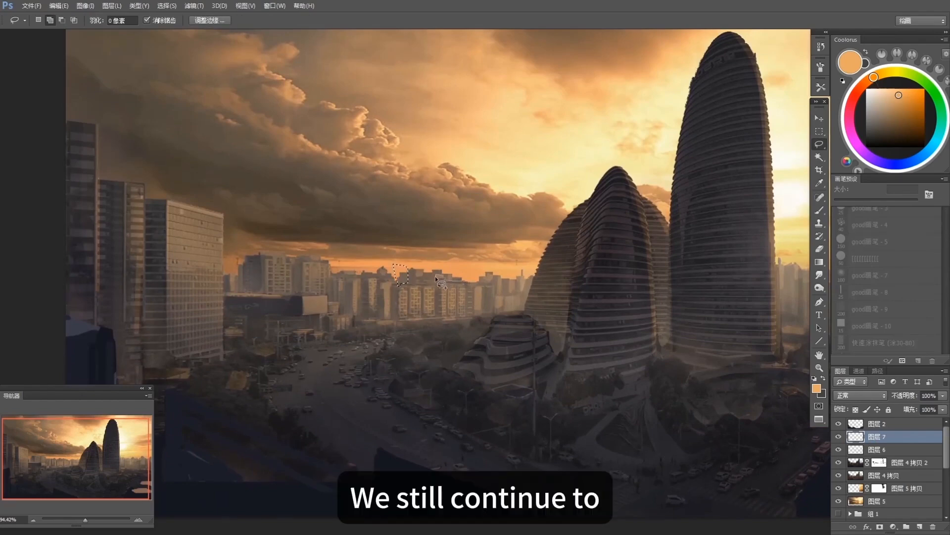
mouse_move(435, 277)
mouse_down()
mouse_move(490, 281)
mouse_move(497, 269)
mouse_move(516, 271)
mouse_move(504, 295)
mouse_up()
mouse_move(348, 276)
mouse_down()
mouse_move(335, 275)
mouse_move(361, 275)
mouse_move(349, 277)
mouse_up()
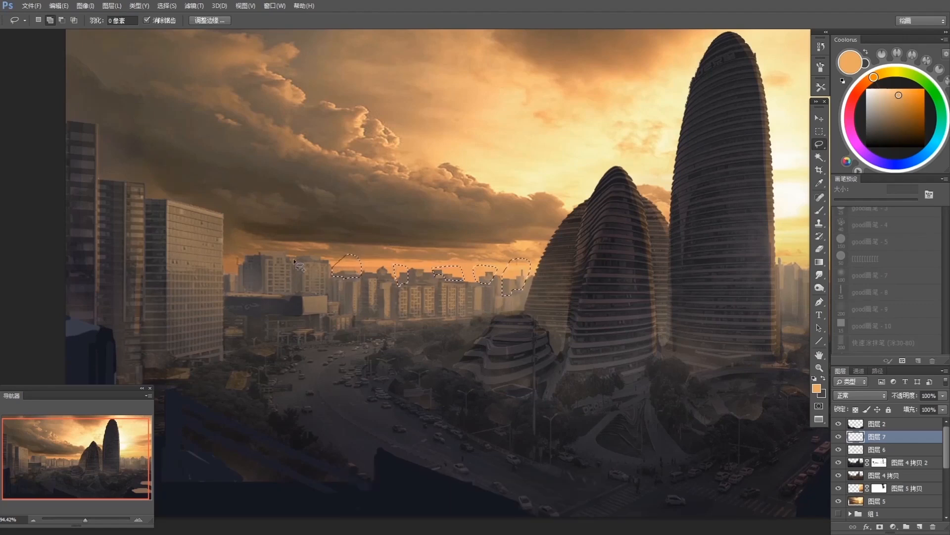
key(ctrl+x)
click(432, 204)
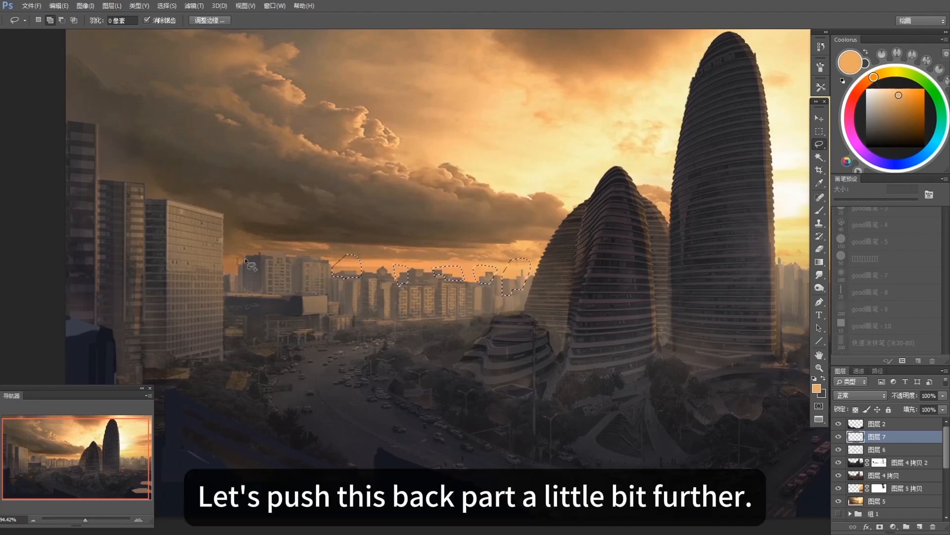
mouse_move(243, 255)
mouse_down()
mouse_move(240, 294)
mouse_move(224, 293)
mouse_move(224, 258)
mouse_up()
drag(543, 283, 489, 263)
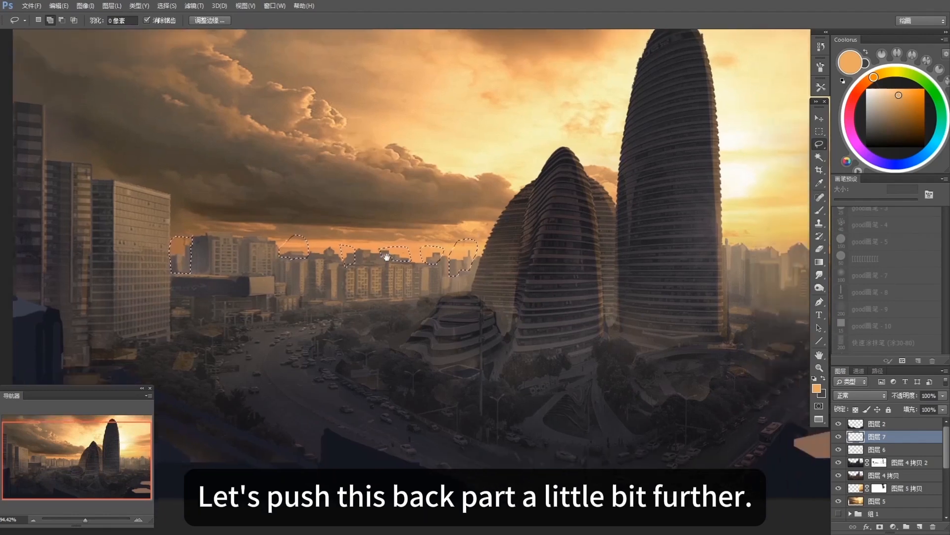
mouse_move(308, 259)
mouse_down()
mouse_move(331, 266)
mouse_move(325, 222)
mouse_move(304, 236)
mouse_up()
Step: Add lasso patches to the selection along the rooftops and base of the distant skyline right of the tall tower
drag(643, 253, 412, 261)
mouse_move(518, 250)
mouse_down()
mouse_move(520, 271)
mouse_move(541, 270)
mouse_move(537, 222)
mouse_up()
drag(567, 250, 543, 228)
mouse_move(554, 231)
mouse_down()
mouse_move(564, 261)
mouse_move(554, 232)
mouse_up()
mouse_move(626, 244)
mouse_down()
mouse_move(643, 249)
mouse_move(628, 241)
mouse_up()
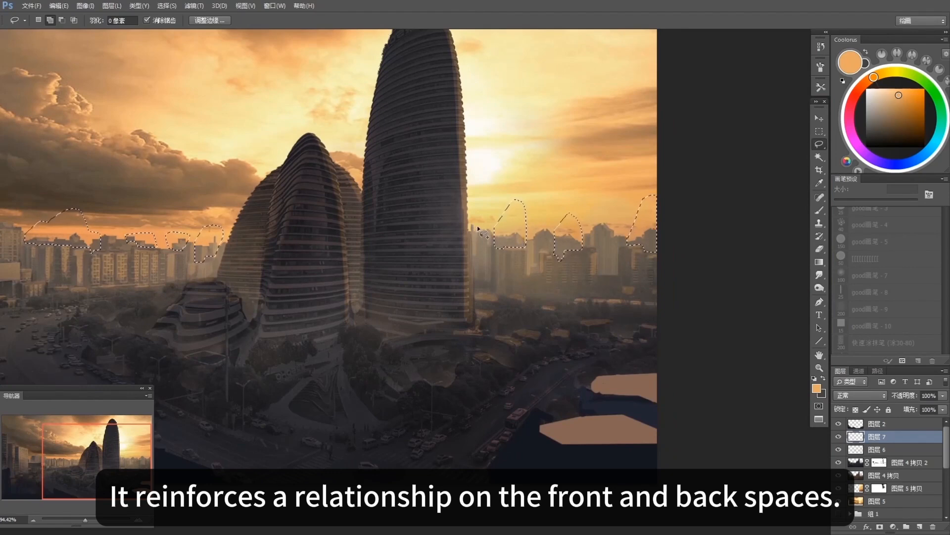
mouse_move(478, 227)
mouse_down()
mouse_move(471, 257)
mouse_move(468, 207)
mouse_up()
drag(545, 277, 539, 260)
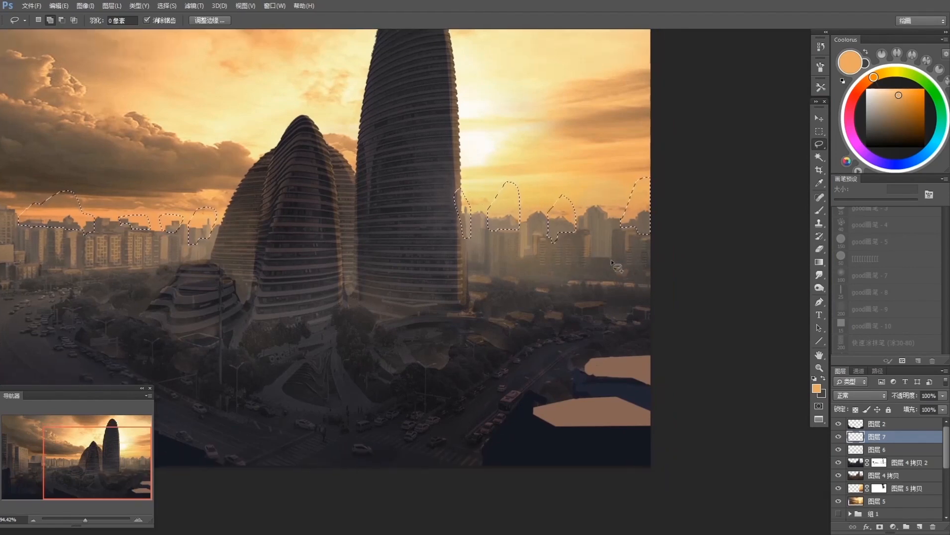
mouse_move(612, 256)
mouse_down()
mouse_move(611, 282)
mouse_move(648, 285)
mouse_move(636, 258)
mouse_up()
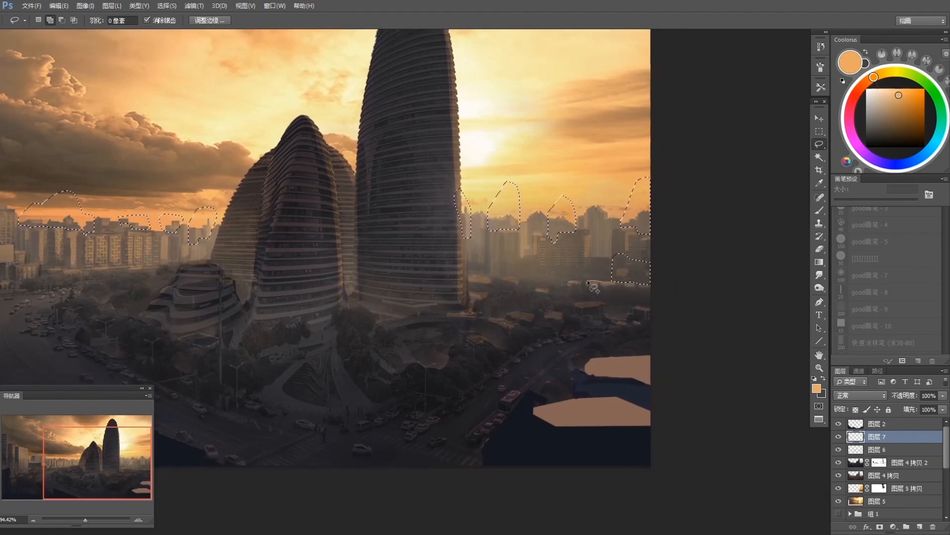
mouse_move(583, 283)
mouse_down()
mouse_move(541, 267)
mouse_move(604, 282)
mouse_move(585, 285)
mouse_up()
mouse_move(486, 275)
mouse_down()
mouse_move(504, 248)
mouse_move(538, 265)
mouse_move(534, 290)
mouse_move(495, 279)
mouse_up()
Step: Extend the lasso selection with patches around the lower edges of the skyline and mid-distance buildings left of the curved building
scroll(492, 346, left, 5)
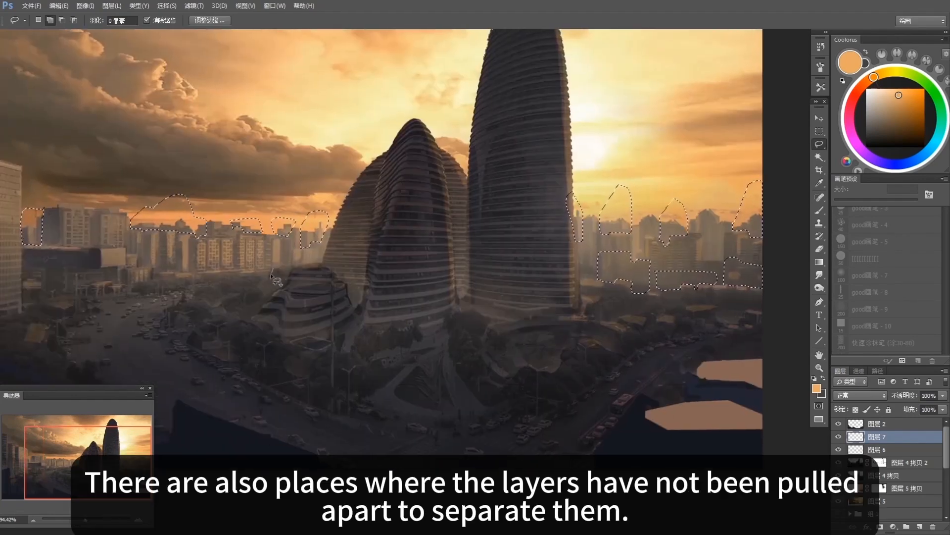
mouse_move(272, 273)
mouse_down()
mouse_move(237, 279)
mouse_move(229, 262)
mouse_move(258, 253)
mouse_move(297, 271)
mouse_up()
scroll(361, 365, left, 2)
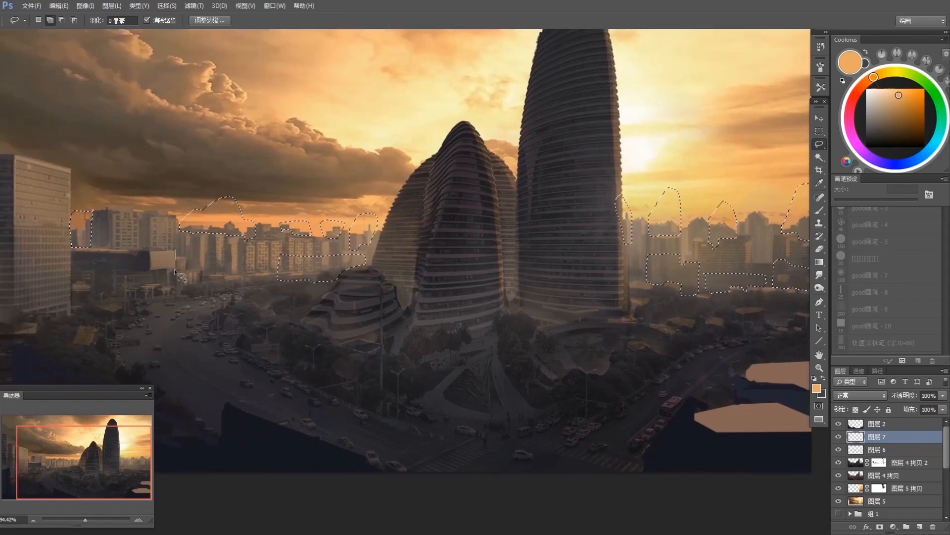
mouse_move(175, 271)
mouse_down()
mouse_move(152, 284)
mouse_move(151, 273)
mouse_move(174, 288)
mouse_up()
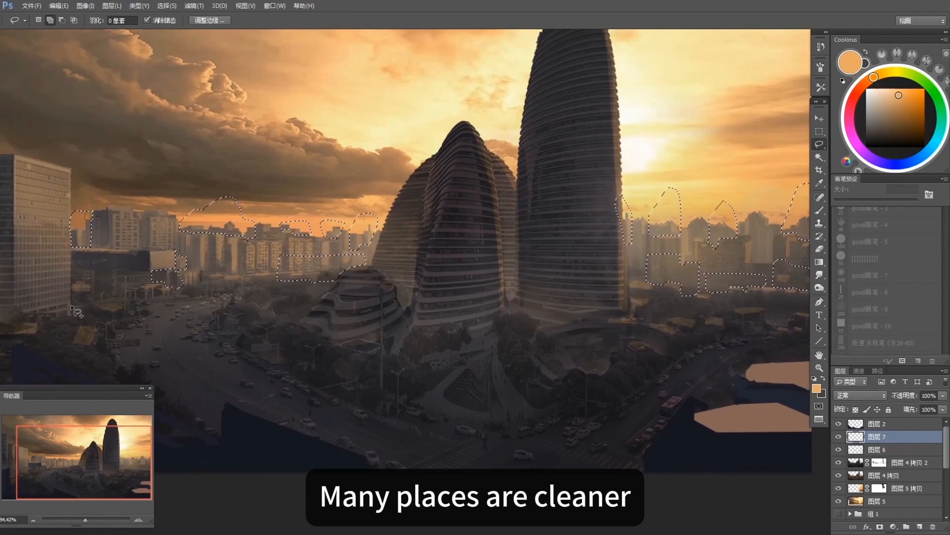
mouse_move(70, 304)
mouse_down()
mouse_move(87, 312)
mouse_move(110, 289)
mouse_move(73, 270)
mouse_move(75, 283)
mouse_up()
mouse_move(141, 217)
mouse_down()
mouse_move(139, 250)
mouse_move(150, 246)
mouse_move(141, 221)
mouse_up()
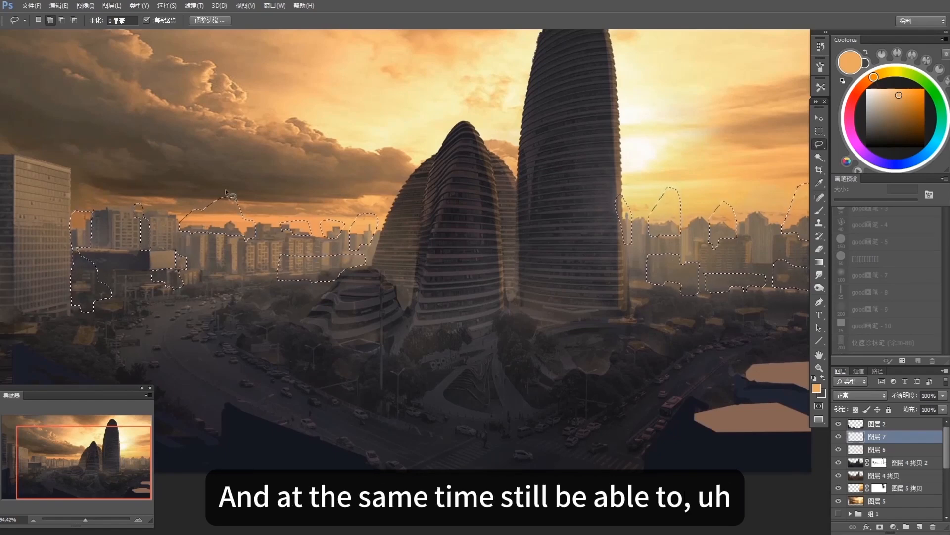
drag(226, 192, 248, 221)
mouse_move(201, 273)
mouse_down()
mouse_move(232, 276)
mouse_move(202, 247)
mouse_up()
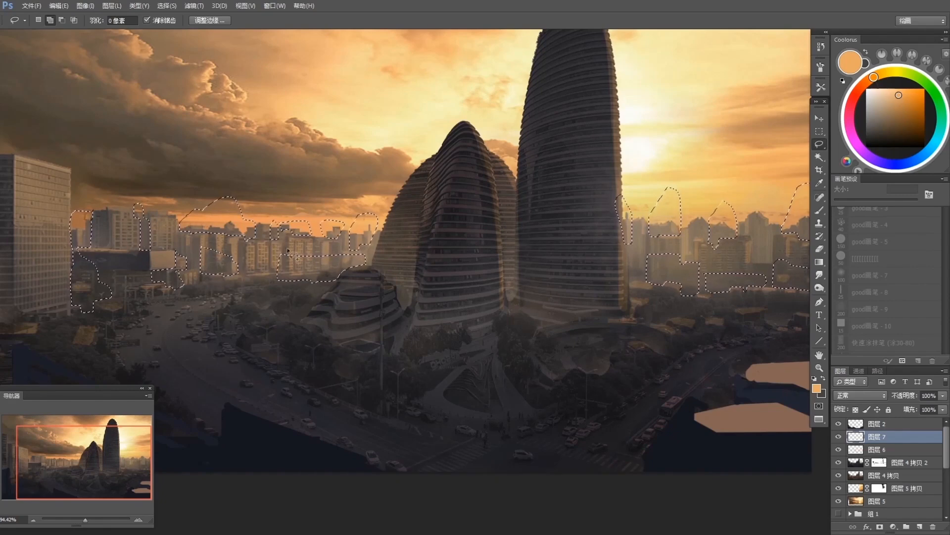
Step: Lay soft radial gradients in a tan sampled from the haze over the selected skyline patches right of the tall tower
key(g)
alt+click(654, 217)
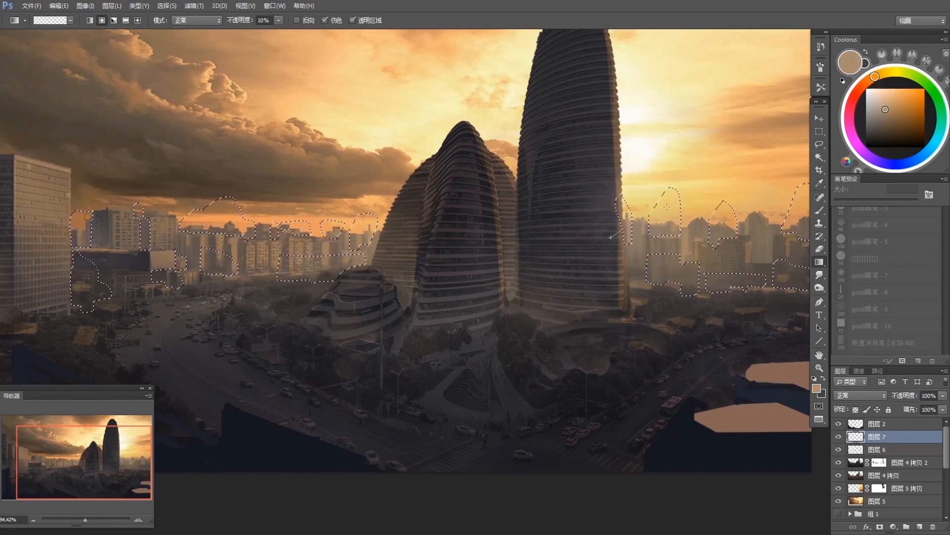
drag(669, 293, 630, 293)
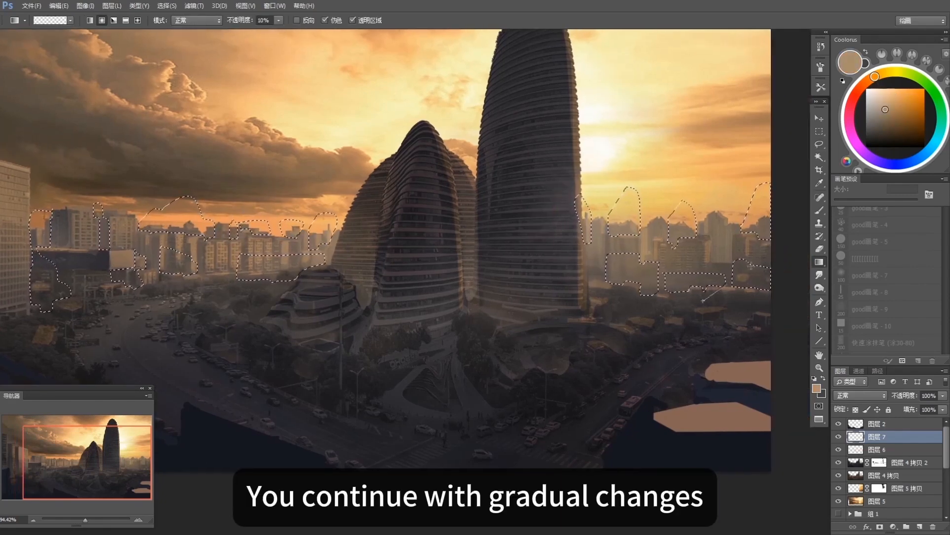
alt+click(761, 211)
alt+click(760, 214)
drag(765, 210, 811, 229)
alt+click(644, 225)
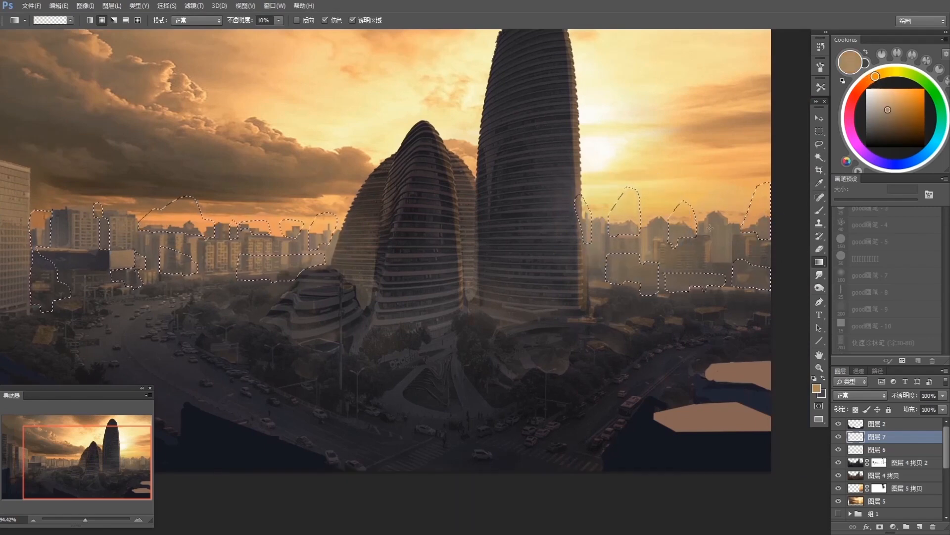
alt+click(637, 226)
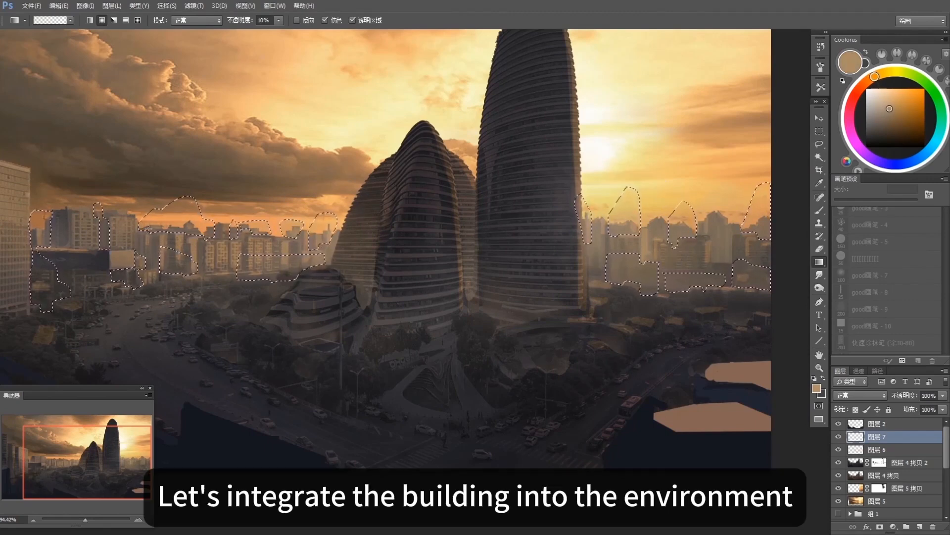
Step: Build up gradient haze over the selected skyline patches left of the curved building, using sampled browns and lighter tans
alt+click(194, 241)
click(878, 96)
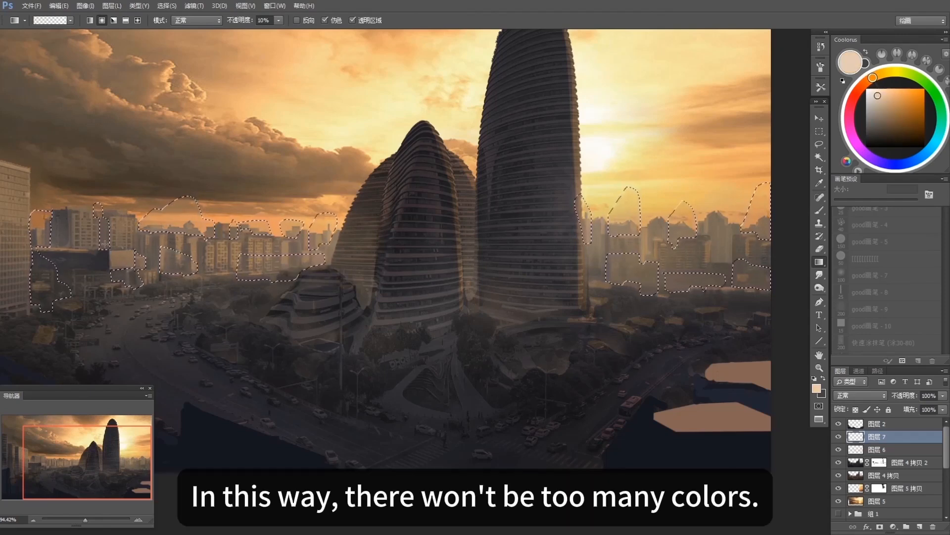
alt+click(48, 231)
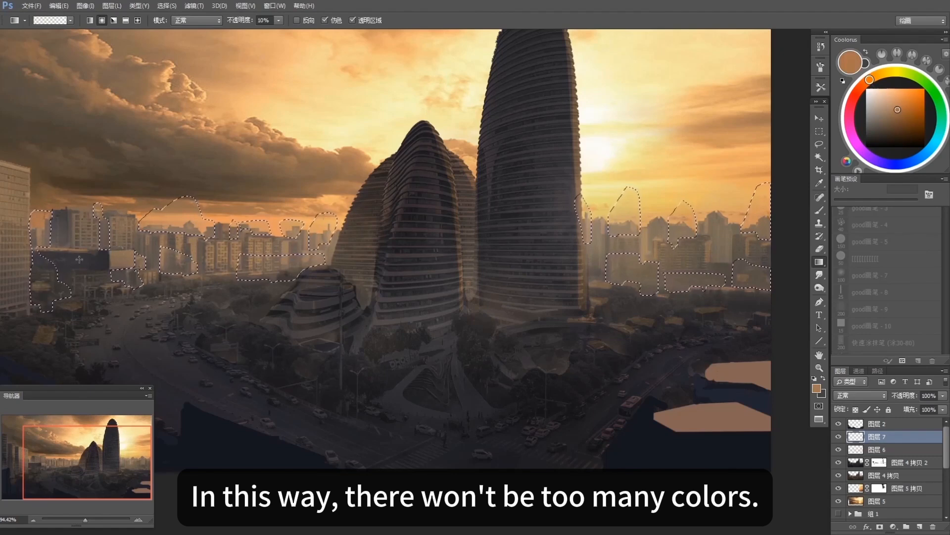
alt+click(48, 229)
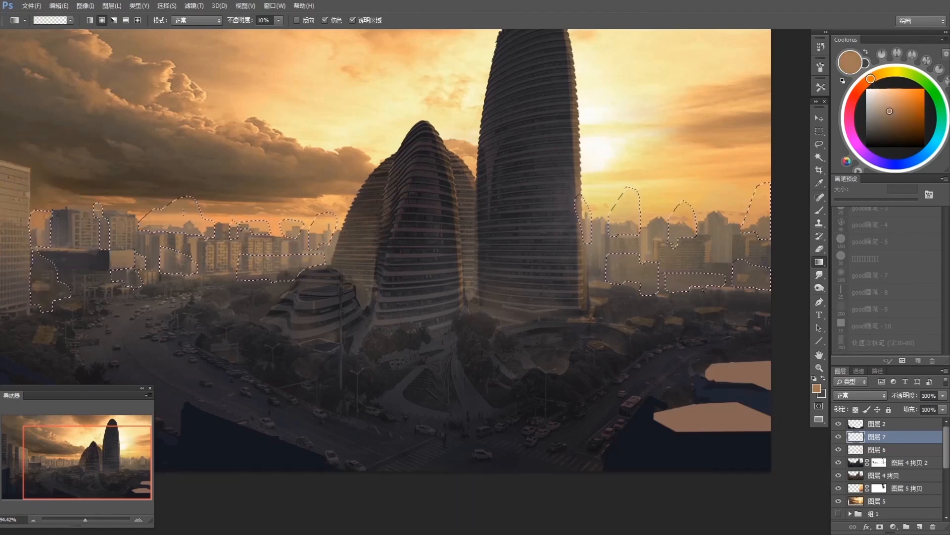
alt+click(294, 226)
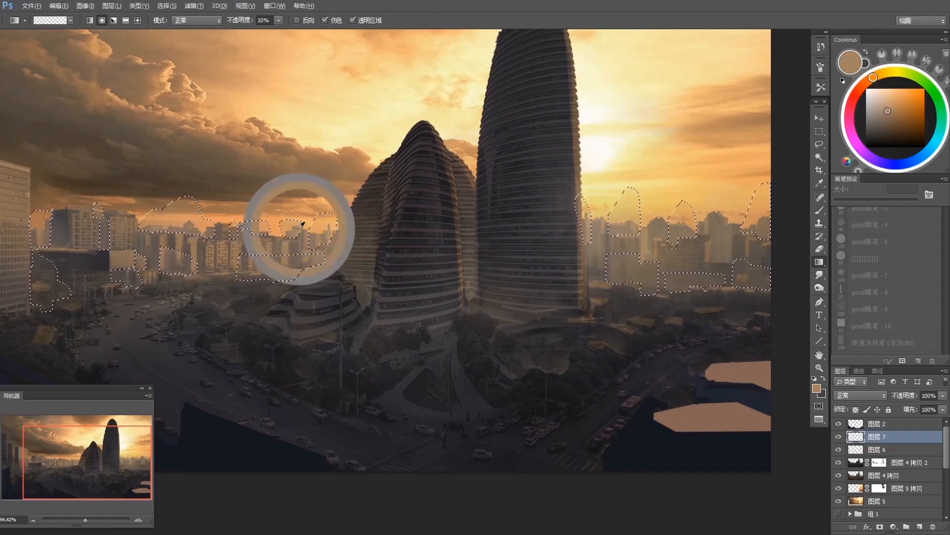
click(882, 103)
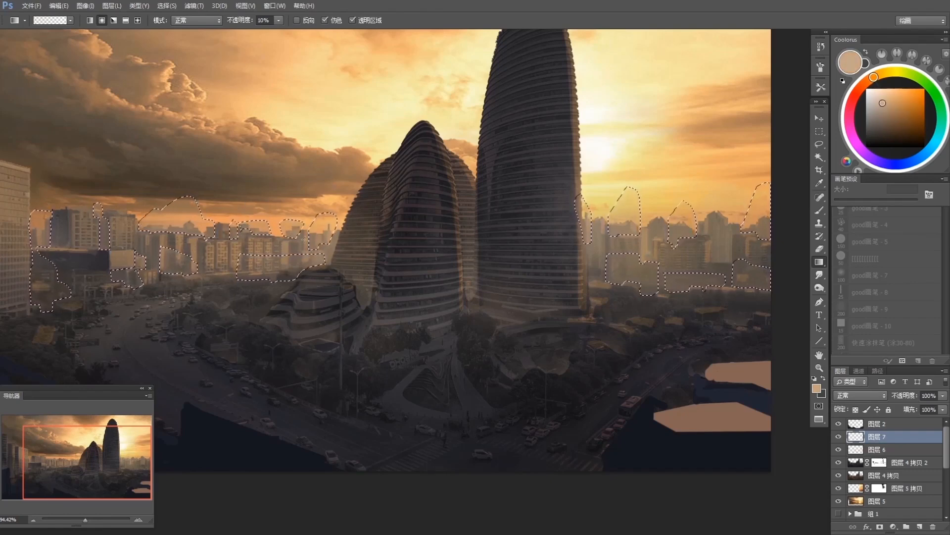
Step: Add lighter tan gradient haze to the selected patches right of the tall tower and deselect
scroll(329, 288, down, 1)
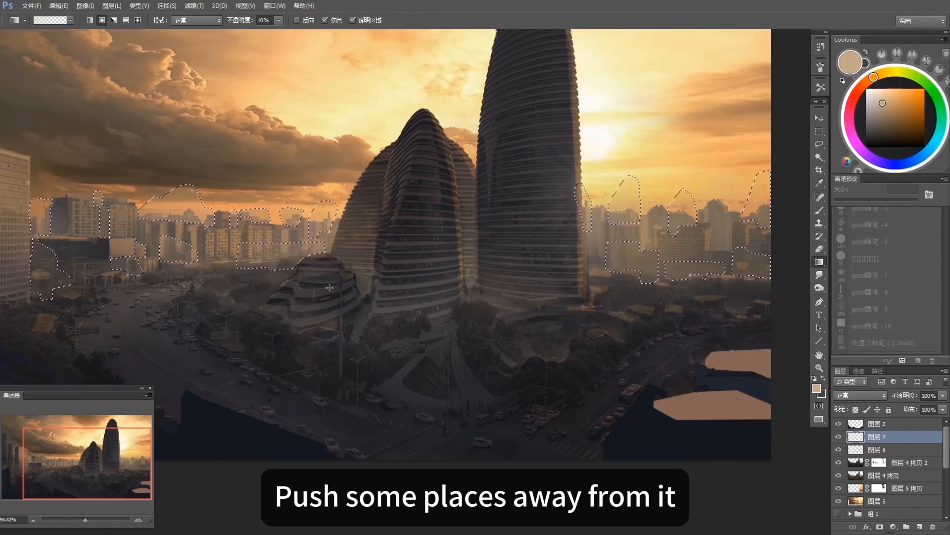
drag(691, 220, 679, 219)
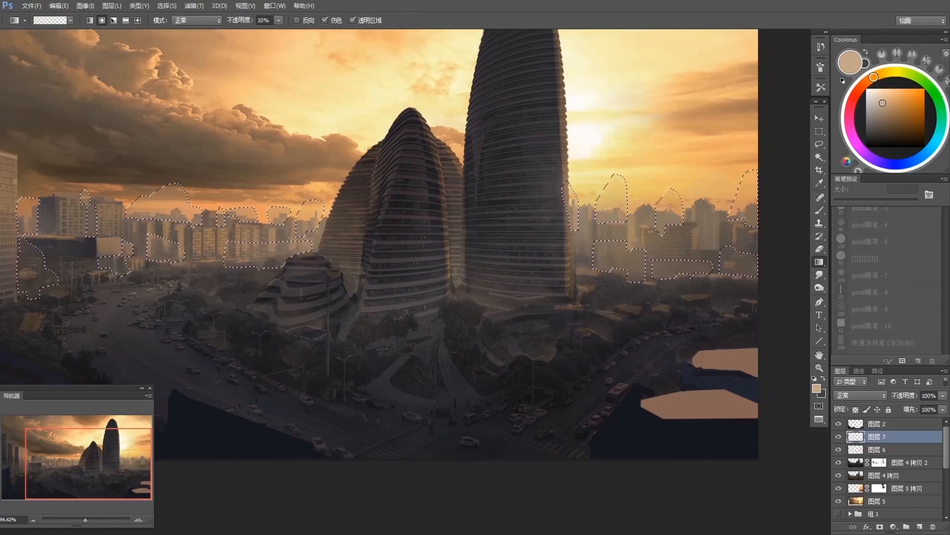
drag(638, 249, 629, 234)
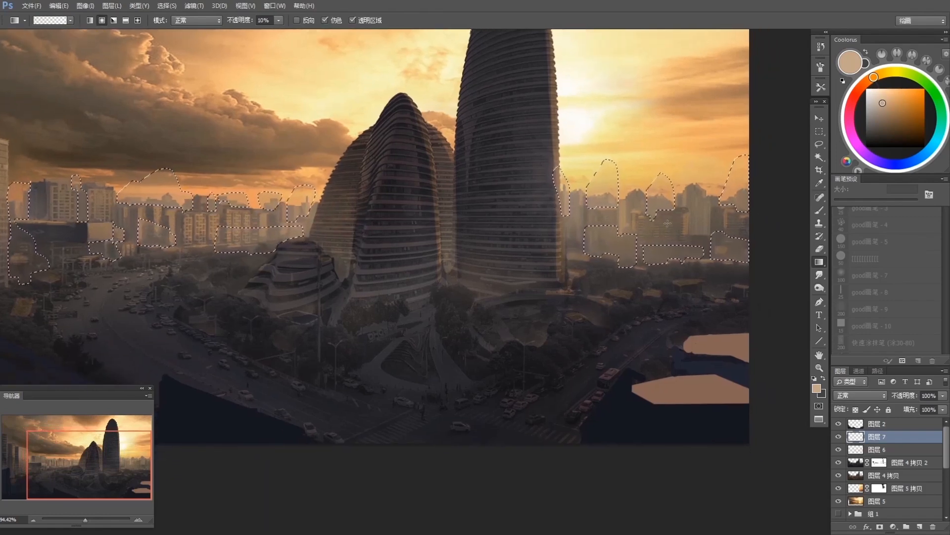
key(ctrl+d)
Step: Clean up the new haze with a 35 px Eraser and compare the picture with 图层 7 hidden and shown
key(e)
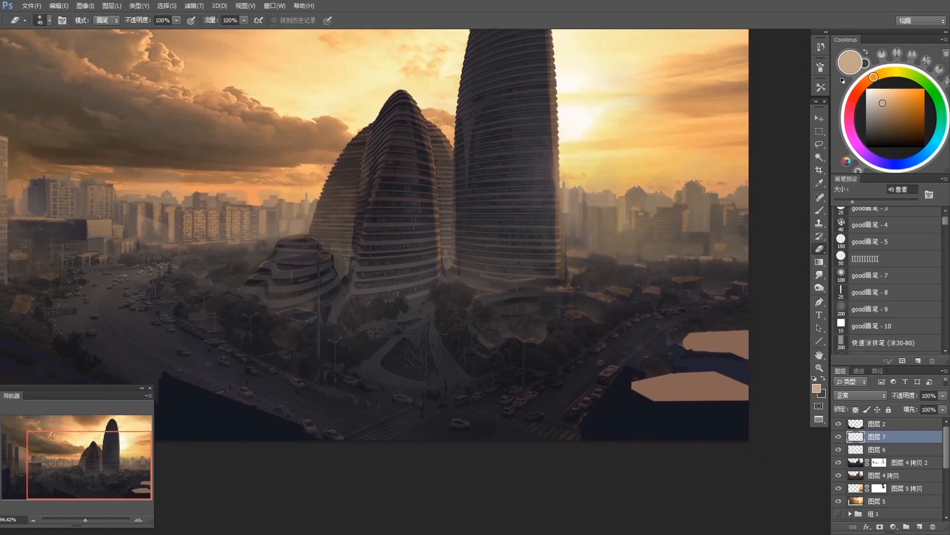
key(bracketleft)
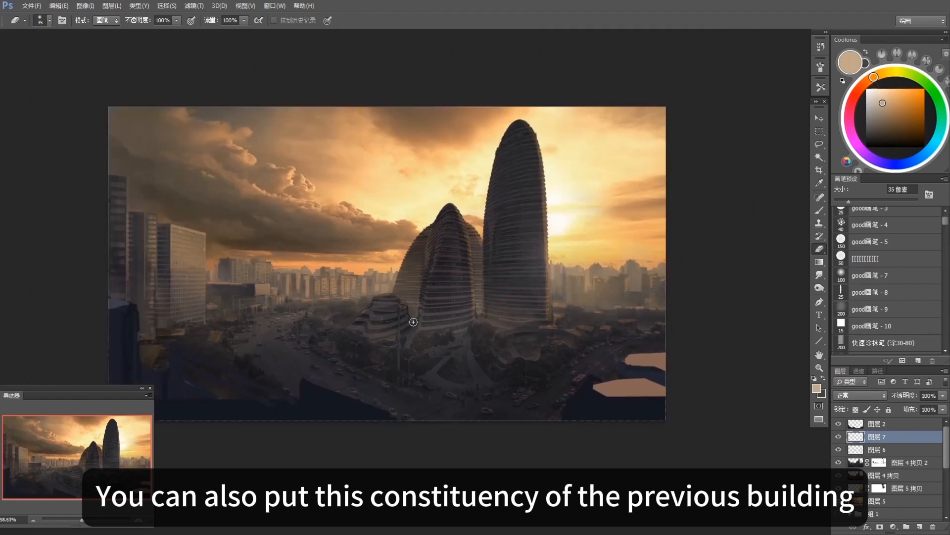
click(838, 437)
click(839, 436)
click(839, 436)
click(838, 436)
Step: Smudge the new haze and touch up the skyline left of the curved building with an 8 px brush in sampled browns
key(r)
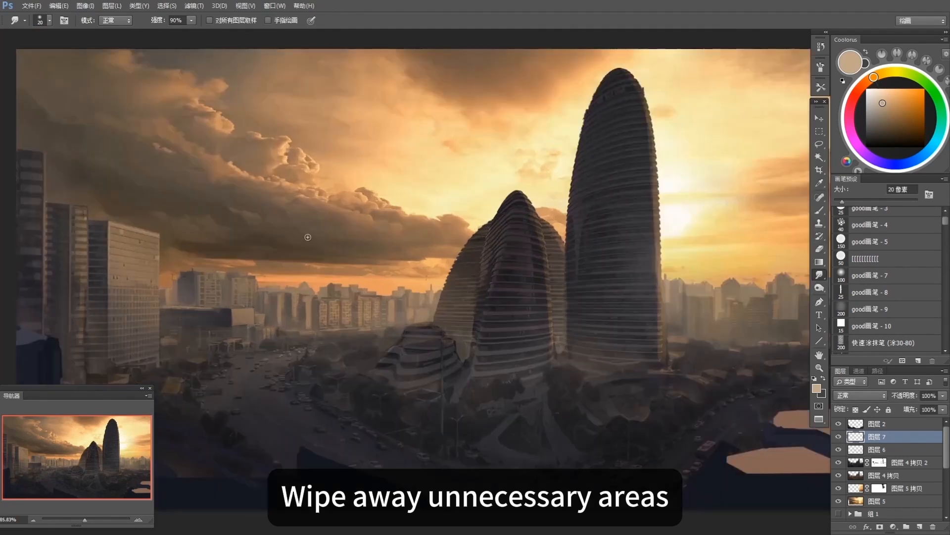
key(b)
alt+click(308, 236)
key([)
key([)
key([)
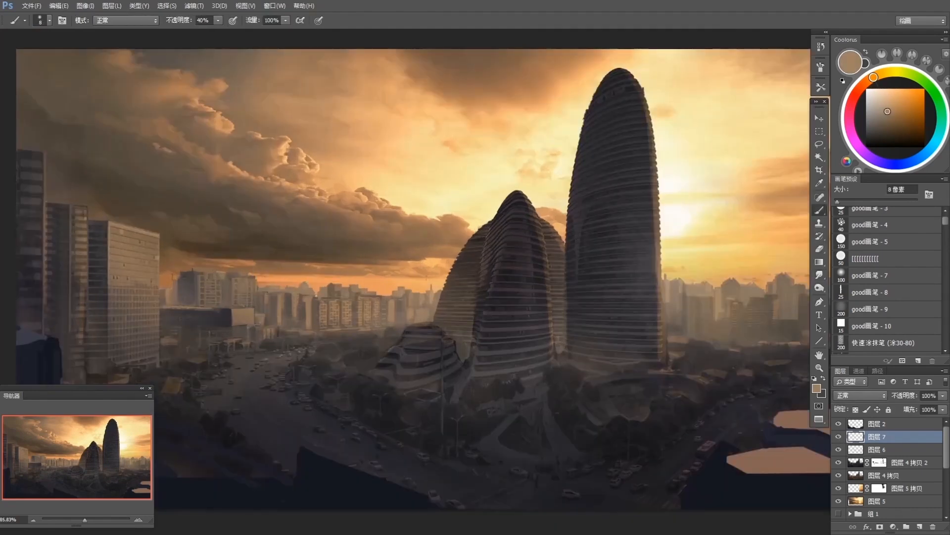
alt+click(325, 292)
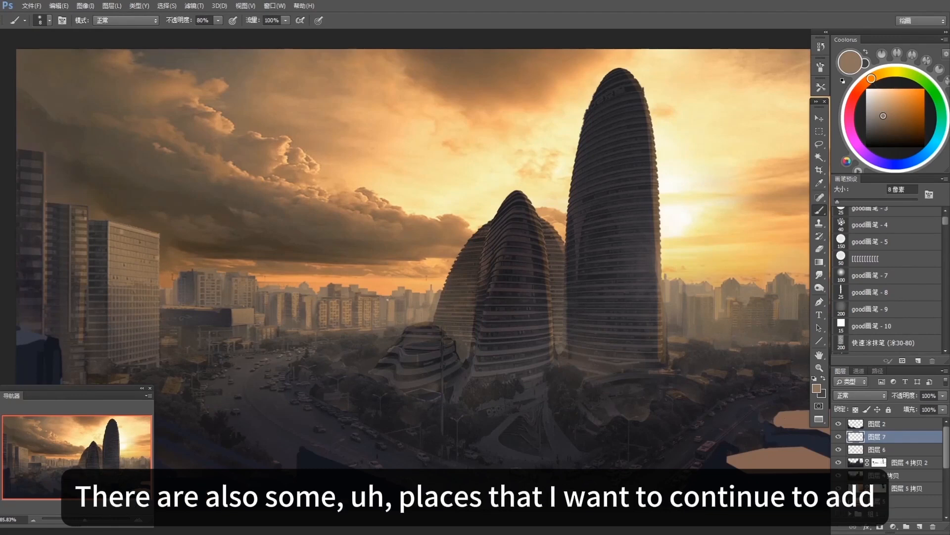
Step: Retouch the hazy skyline right of the tall tower with the 80% opacity brush, using picked light and mid tans
drag(681, 299, 559, 298)
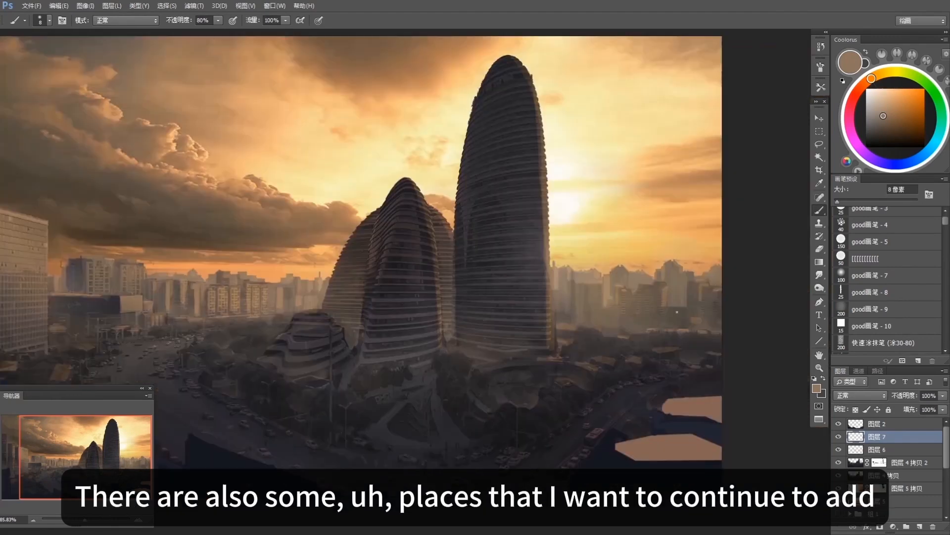
click(883, 103)
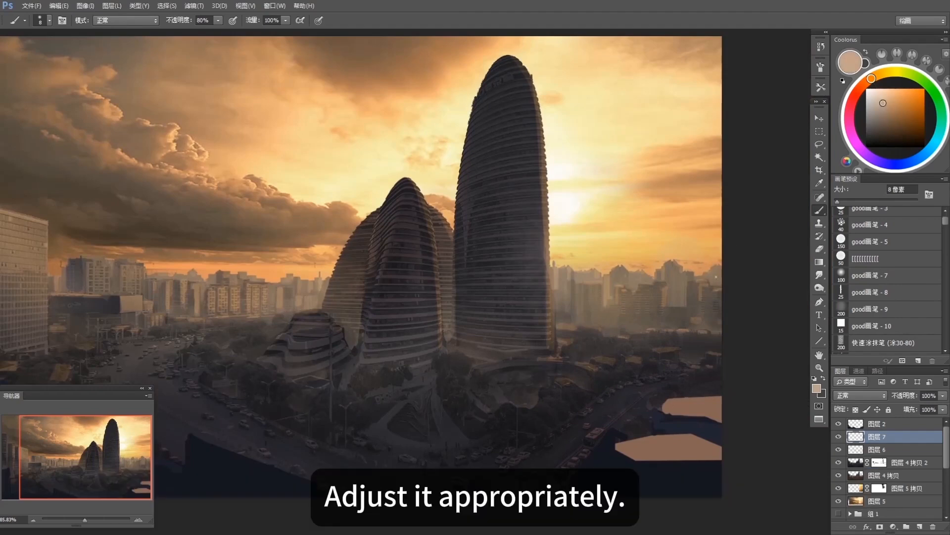
click(883, 110)
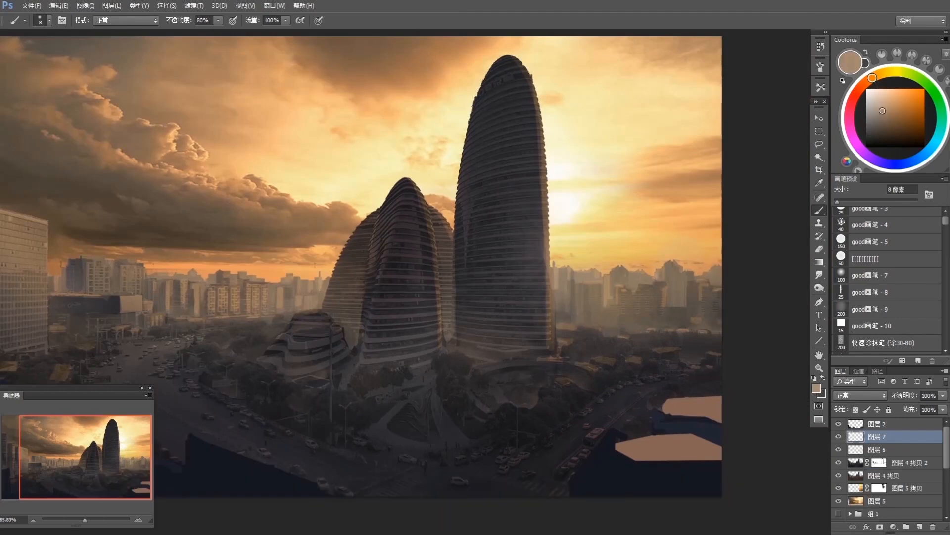
alt+click(591, 276)
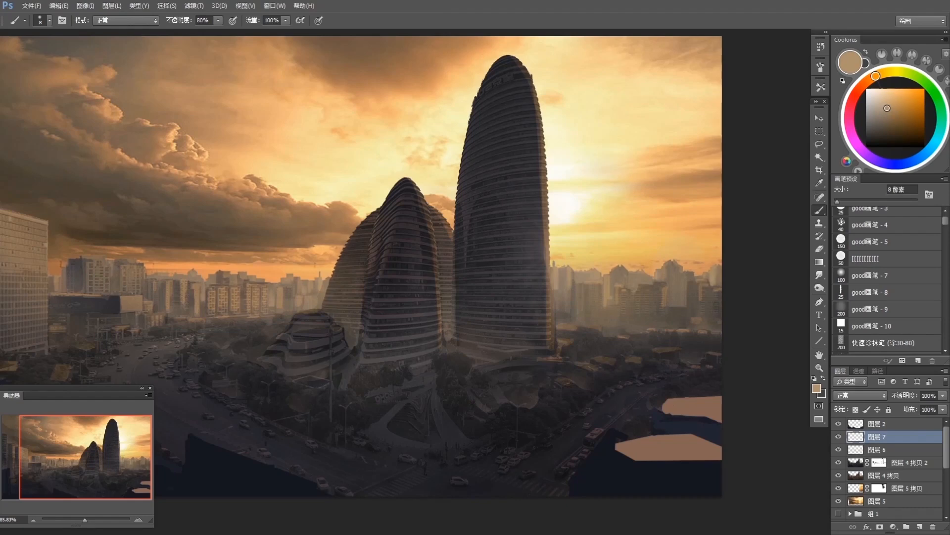
Step: Lasso the distant block left of the skyline and lay a tan radial gradient at 10% opacity over it
scroll(471, 314, down, 3)
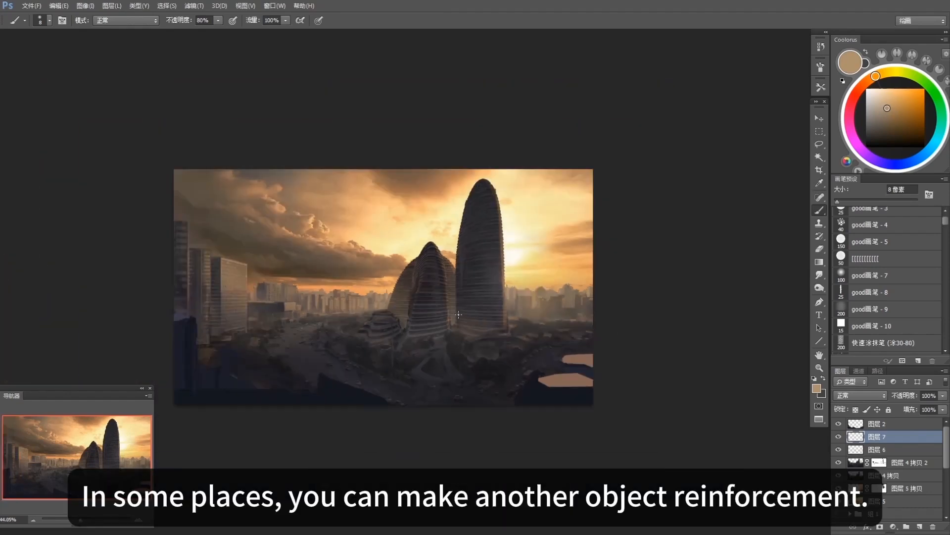
scroll(318, 312, up, 3)
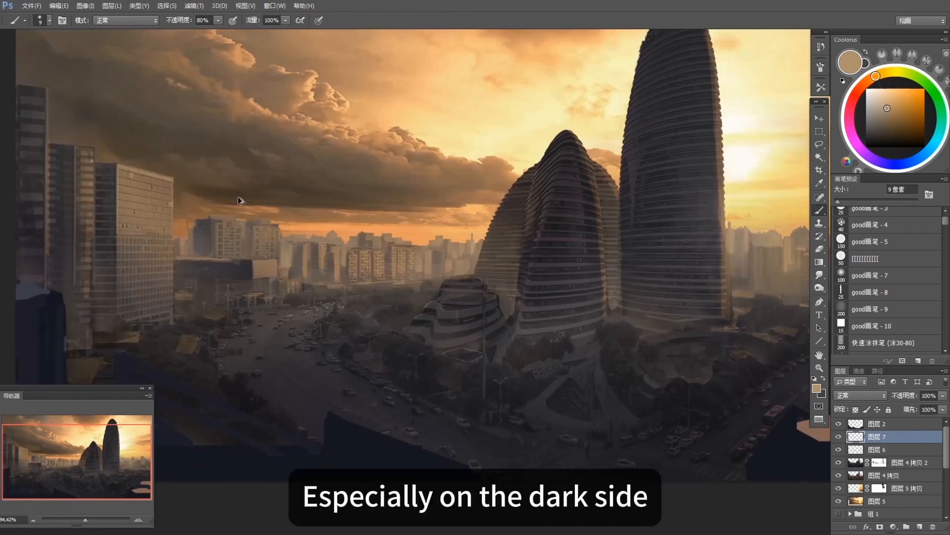
key(l)
mouse_move(241, 221)
mouse_down()
mouse_move(241, 259)
mouse_move(277, 258)
mouse_up()
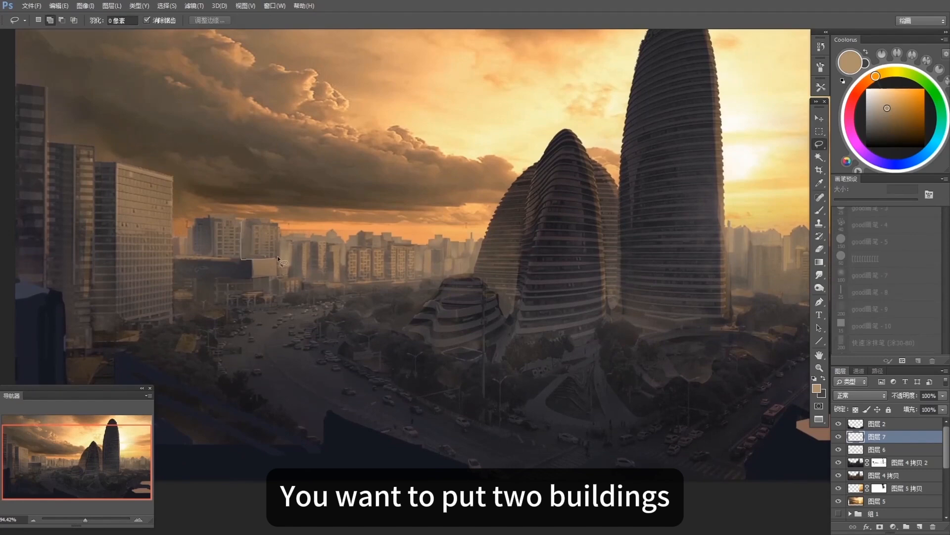
drag(271, 217, 267, 217)
key(g)
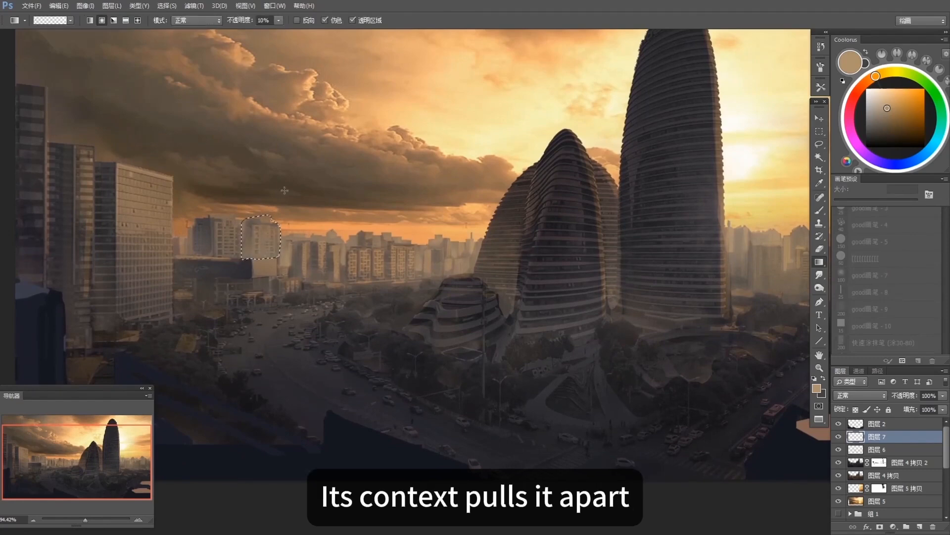
key(ctrl+d)
Step: Add gradient haze around the base of the large gridded building on the left and blend it in with the Smudge tool
key(l)
mouse_move(174, 321)
mouse_down()
mouse_move(104, 328)
mouse_move(94, 289)
mouse_move(121, 190)
mouse_move(157, 367)
mouse_up()
key(g)
key(ctrl+d)
key(e)
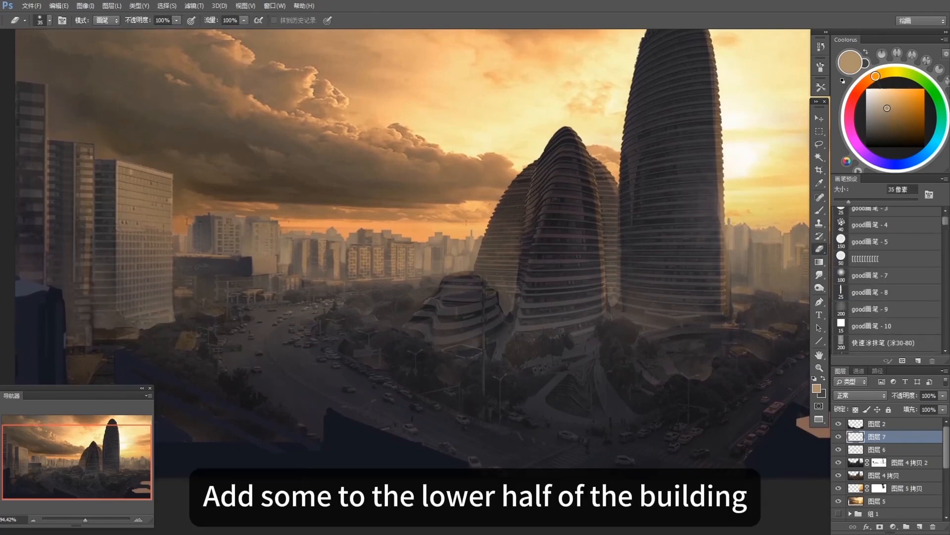
key(b)
key(r)
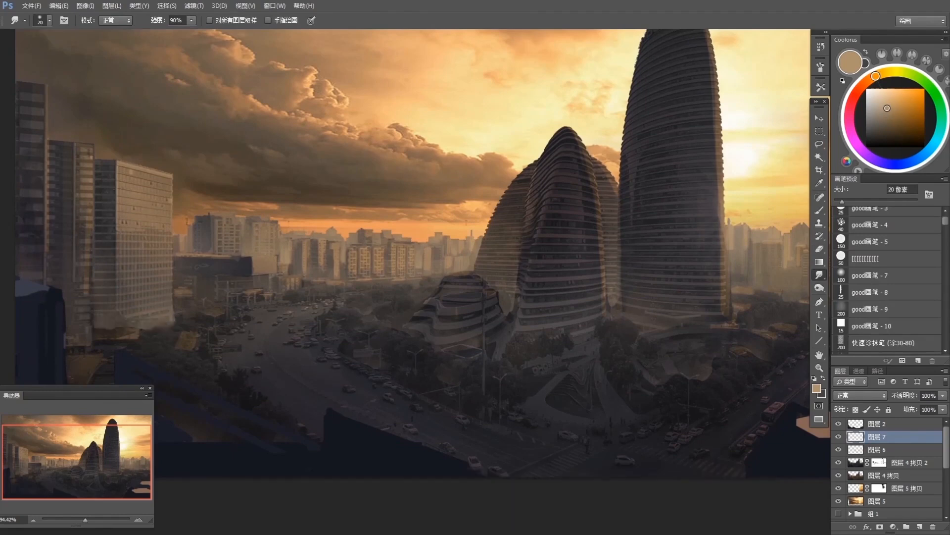
Step: Lay gradient haze over a small lassoed patch of trees beside the left building and smudge its edges
key(l)
mouse_move(208, 329)
mouse_down()
mouse_move(195, 327)
mouse_move(208, 312)
mouse_move(213, 328)
mouse_up()
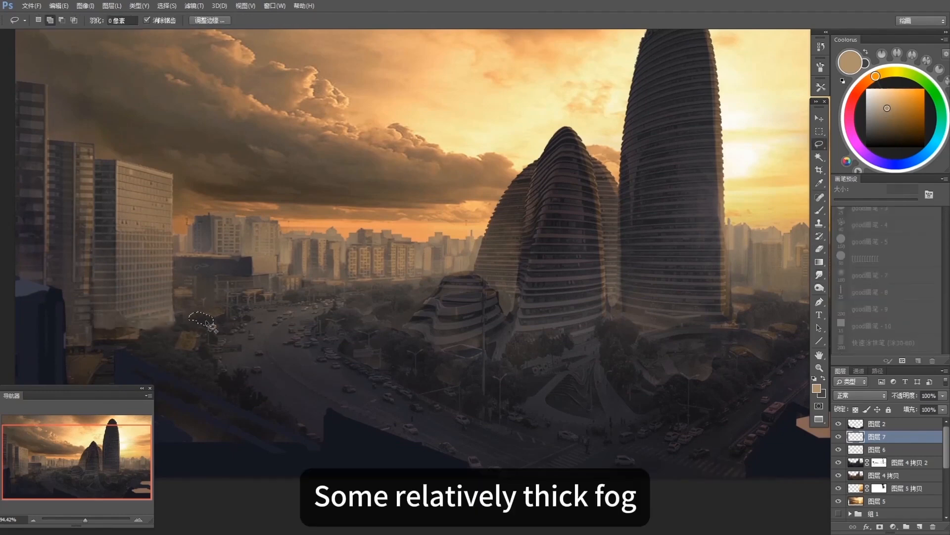
key(g)
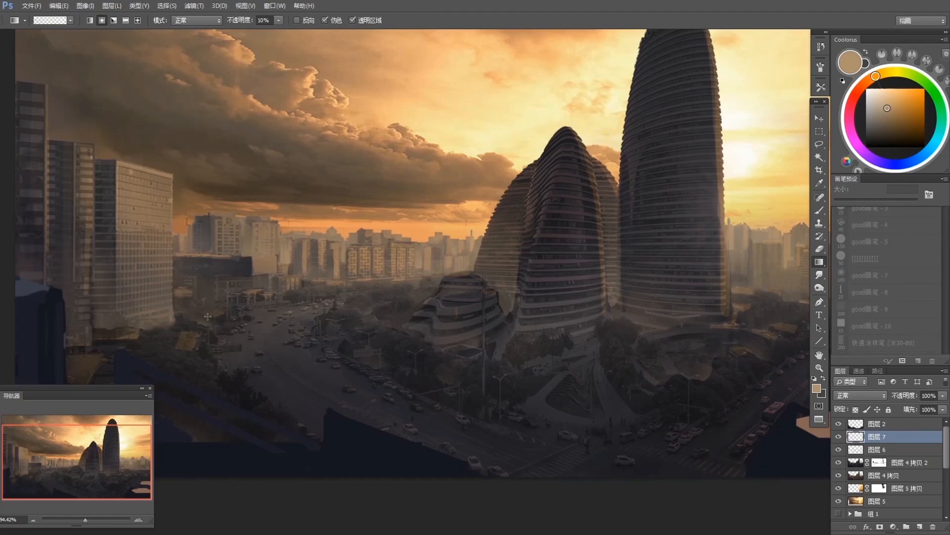
key(r)
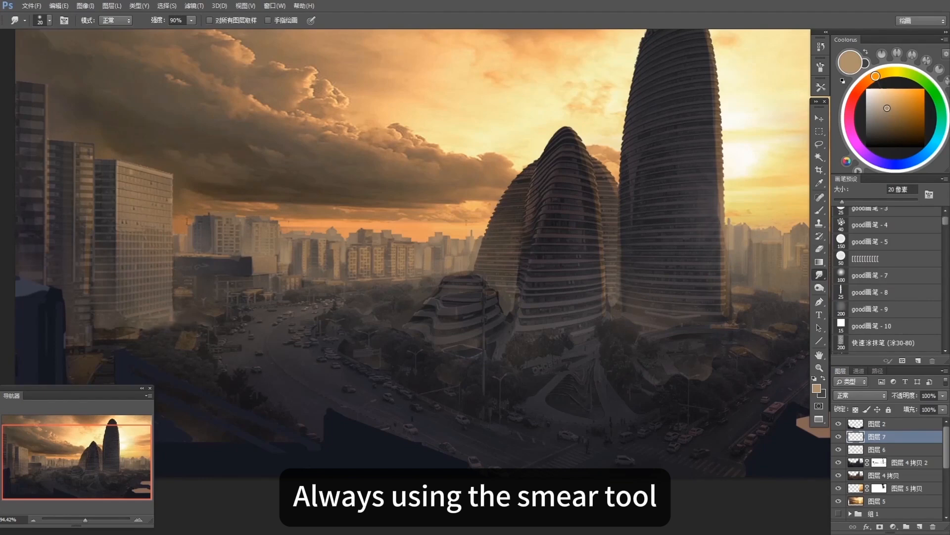
Step: Add another gradient haze patch to the dark ground below the left building and smudge it soft
key(b)
mouse_move(188, 342)
mouse_down()
mouse_move(202, 326)
mouse_move(170, 329)
mouse_move(192, 311)
mouse_move(154, 336)
mouse_move(119, 331)
mouse_move(135, 326)
mouse_move(192, 350)
mouse_up()
key(l)
key(g)
key(ctrl+d)
key(r)
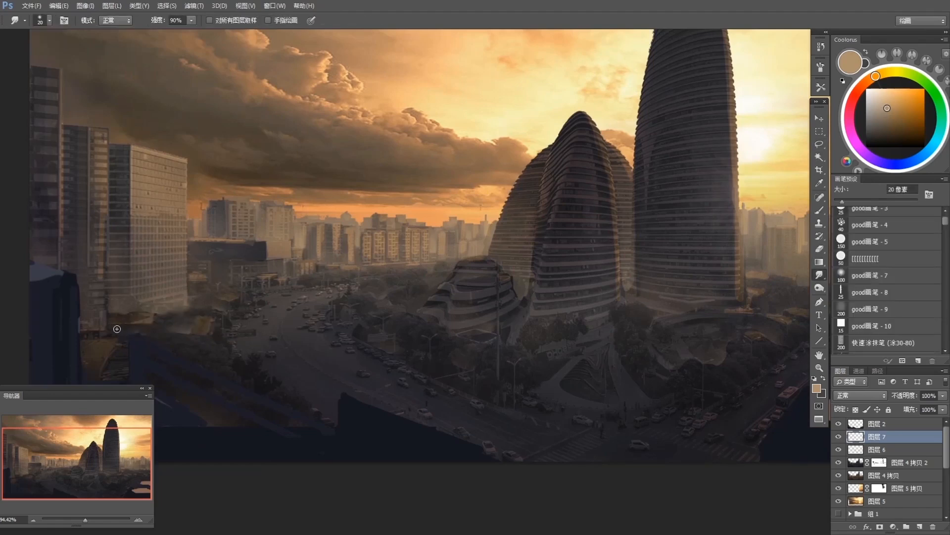
Step: Add a lassoed patch of gradient haze among the trees right of the tall tower's base and smudge it
scroll(302, 371, down, 2)
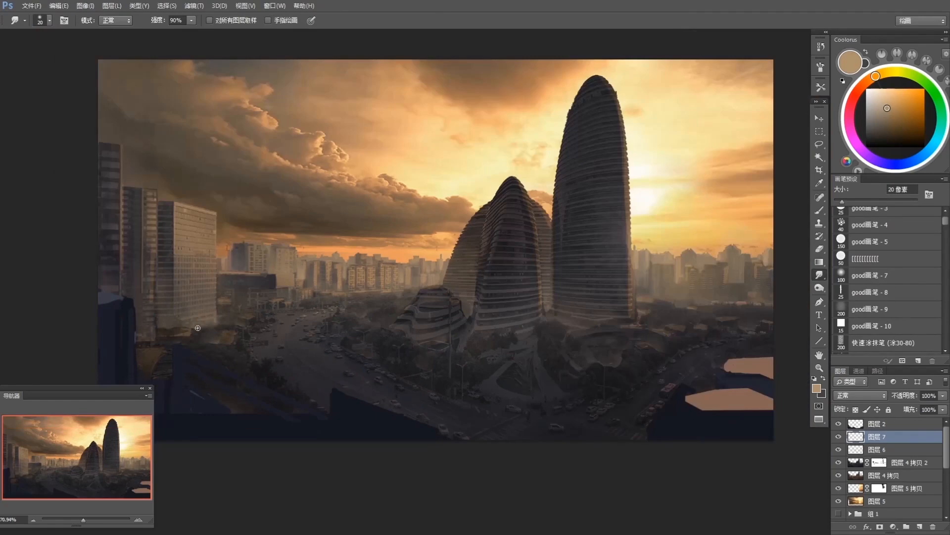
drag(337, 374, 330, 367)
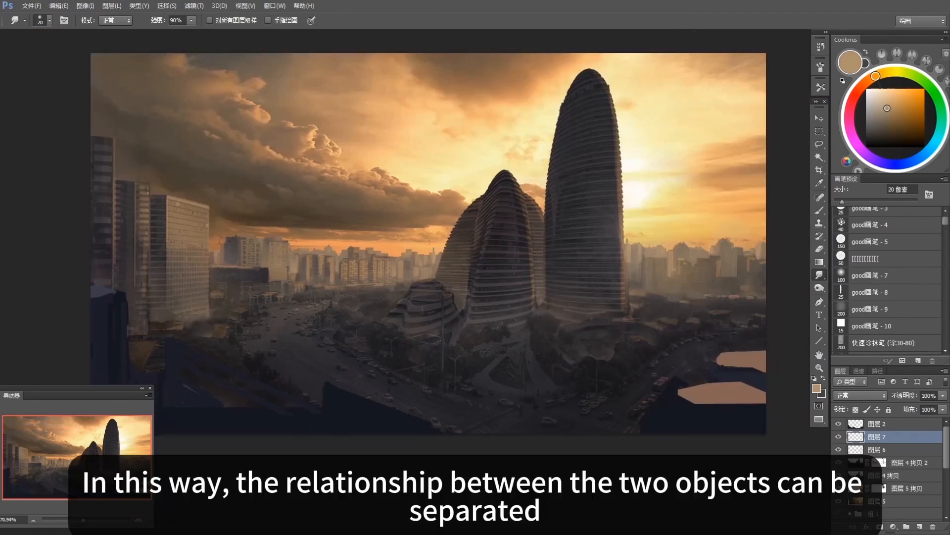
key(l)
mouse_move(623, 350)
mouse_down()
mouse_move(653, 364)
mouse_move(624, 350)
mouse_move(650, 354)
mouse_up()
key(g)
key(ctrl+d)
key(r)
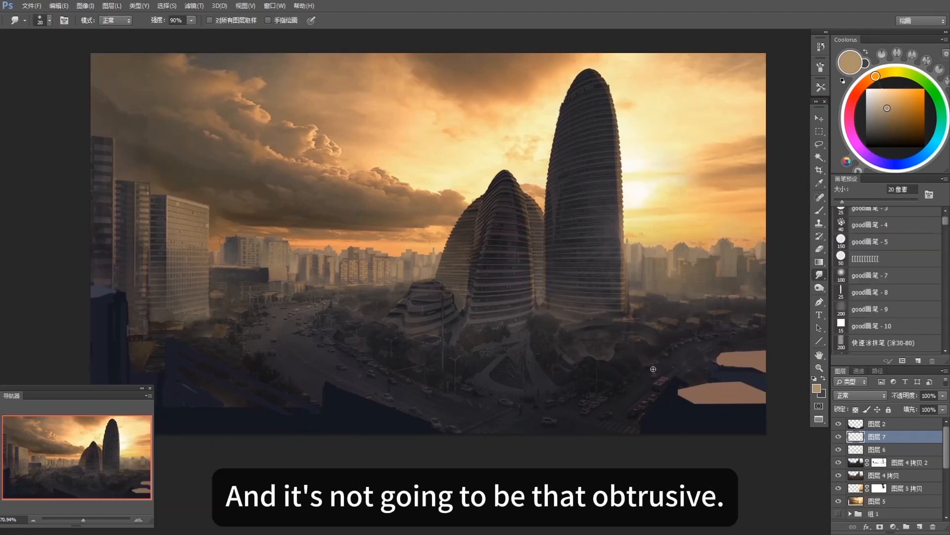
Step: Lay gradient haze over the tree band at the picture's right edge, deselect and smudge it soft
key(l)
mouse_move(757, 316)
mouse_down()
mouse_move(742, 337)
mouse_move(757, 339)
mouse_move(793, 285)
mouse_up()
key(g)
key(ctrl+d)
key(r)
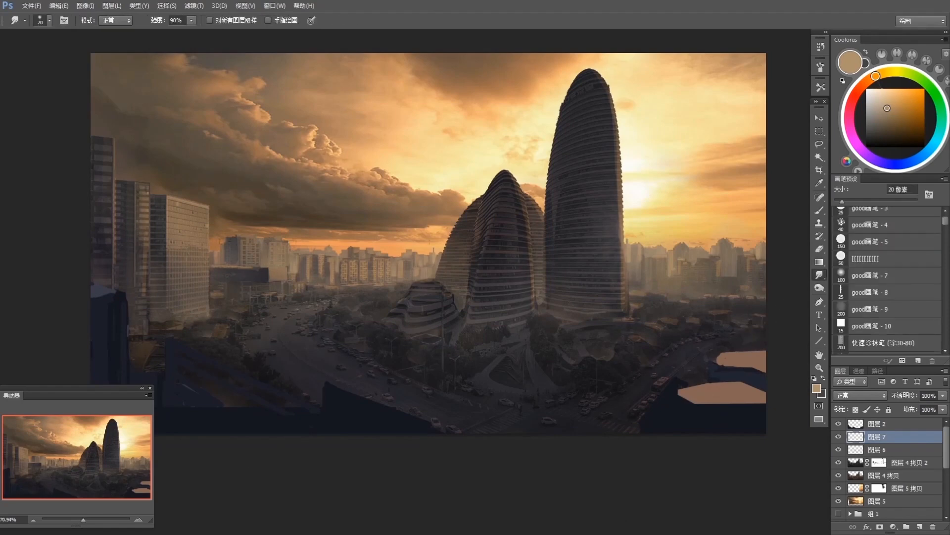
Step: Add gradient haze to a small tree patch just right of the tall tower and reset the colours to default
key(l)
drag(657, 322, 663, 330)
key(g)
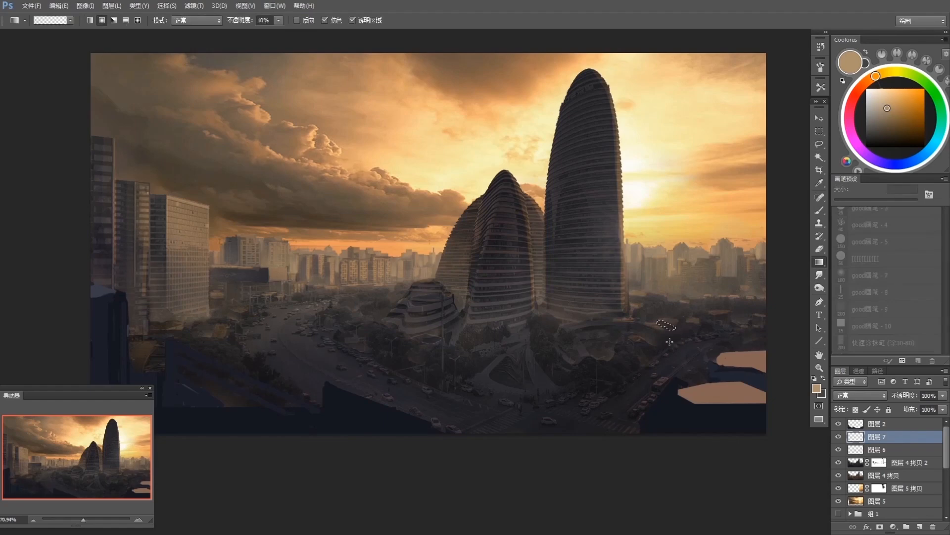
key(d)
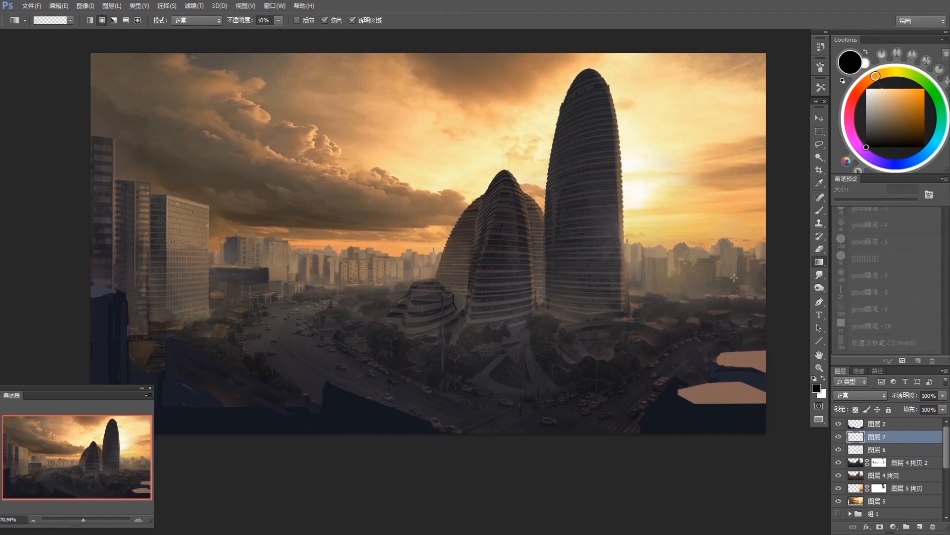
Step: Lasso a patch below the right-hand skyline and lay gradient haze over it in a muted grey-brown
key(l)
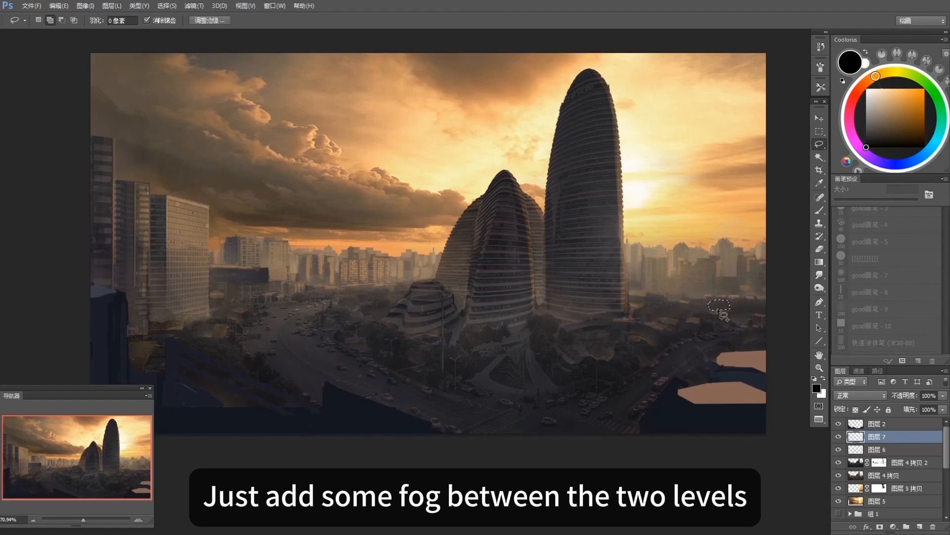
key(g)
drag(881, 147, 881, 121)
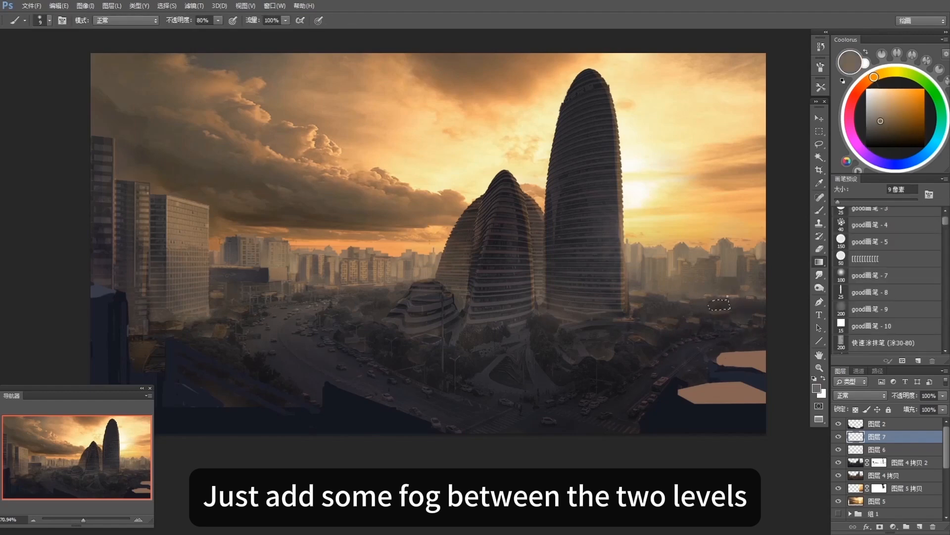
scroll(644, 339, down, 5)
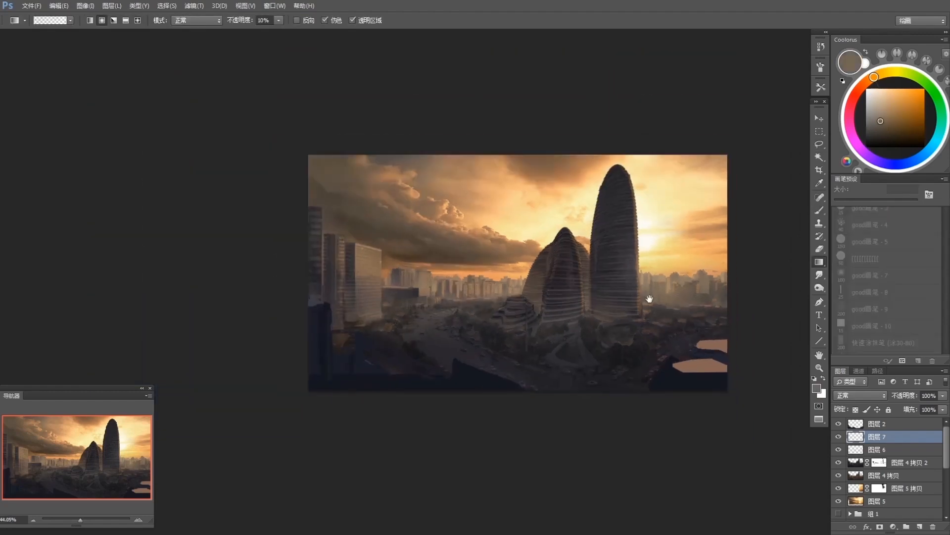
drag(648, 344, 593, 340)
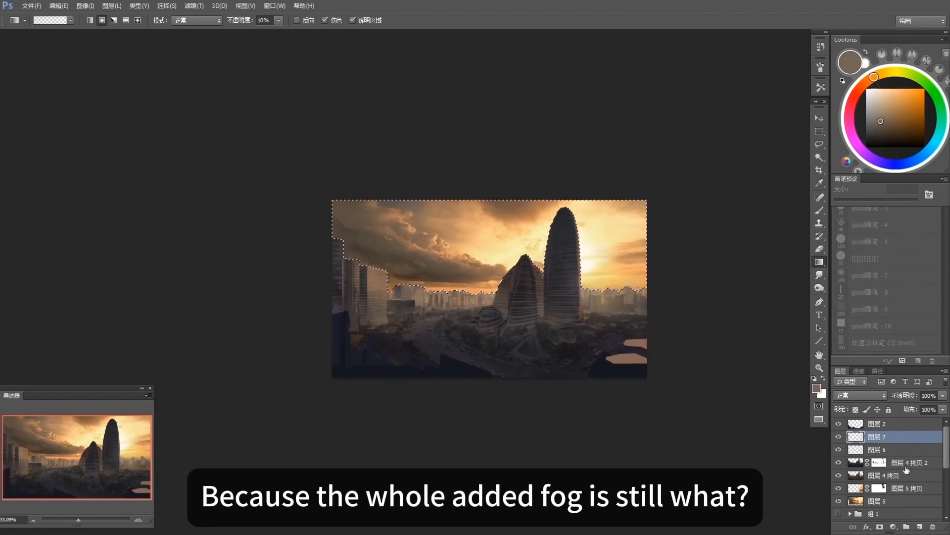
click(905, 450)
key(ctrl+d)
Step: Add a new layer above 图层 7, set its blend mode to 颜色减淡 and adjust its advanced blending option
click(891, 436)
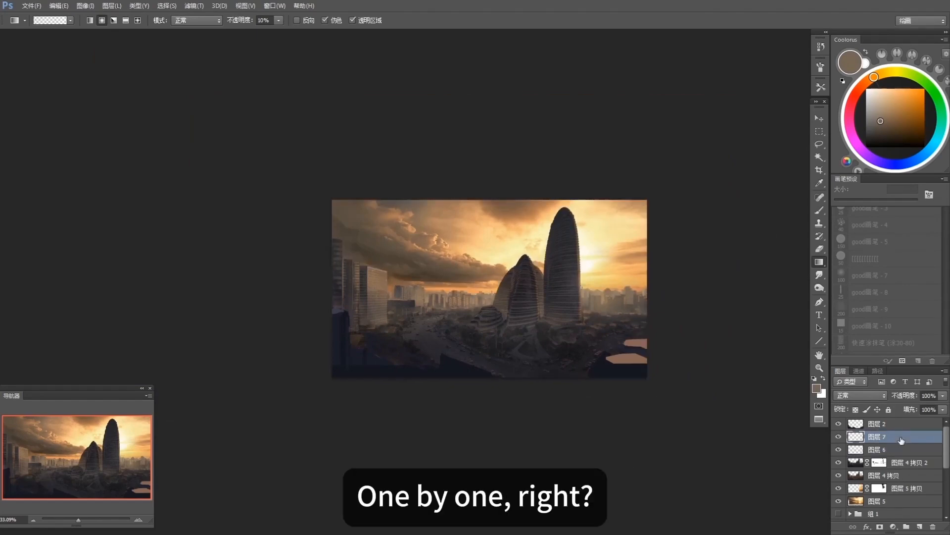
click(919, 526)
click(860, 395)
click(864, 226)
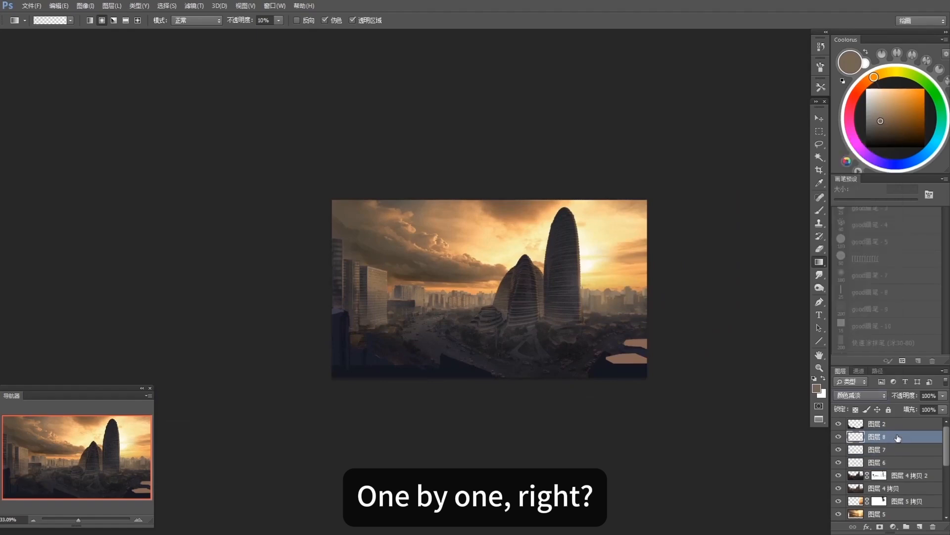
double_click(898, 438)
click(461, 219)
click(592, 110)
Step: Choose the good画笔 - 7 brush with a light orange colour and select the city below the sky with its outline hidden
key(b)
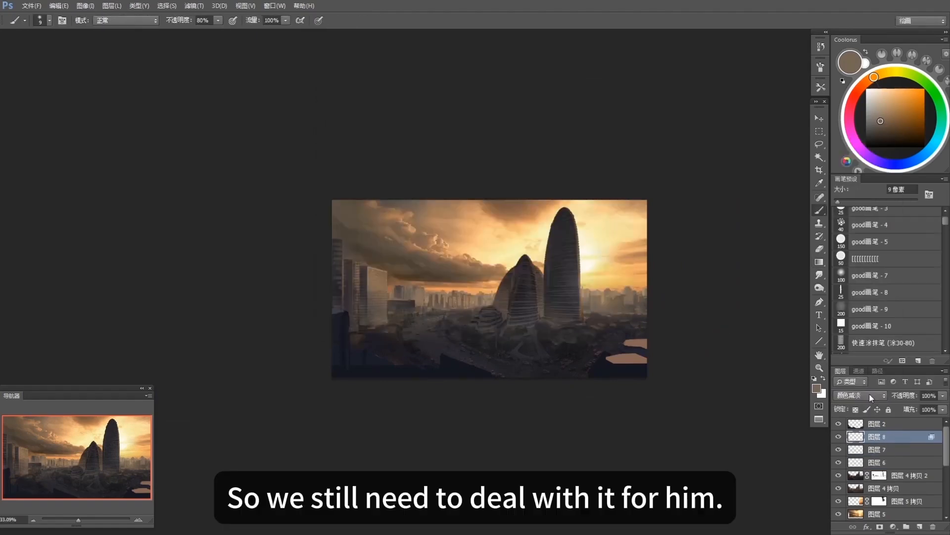
click(893, 276)
click(885, 95)
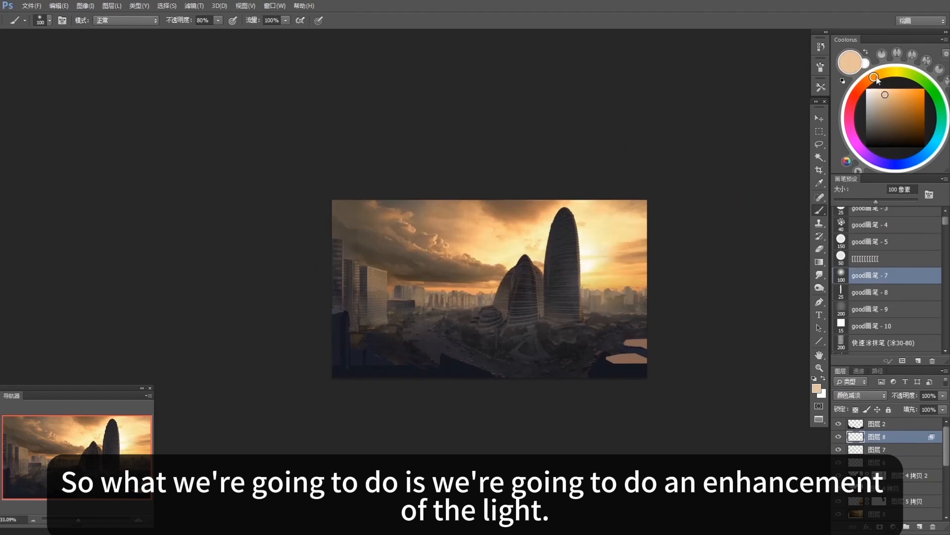
drag(877, 77, 880, 75)
scroll(664, 261, up, 4)
key(ctrl+h)
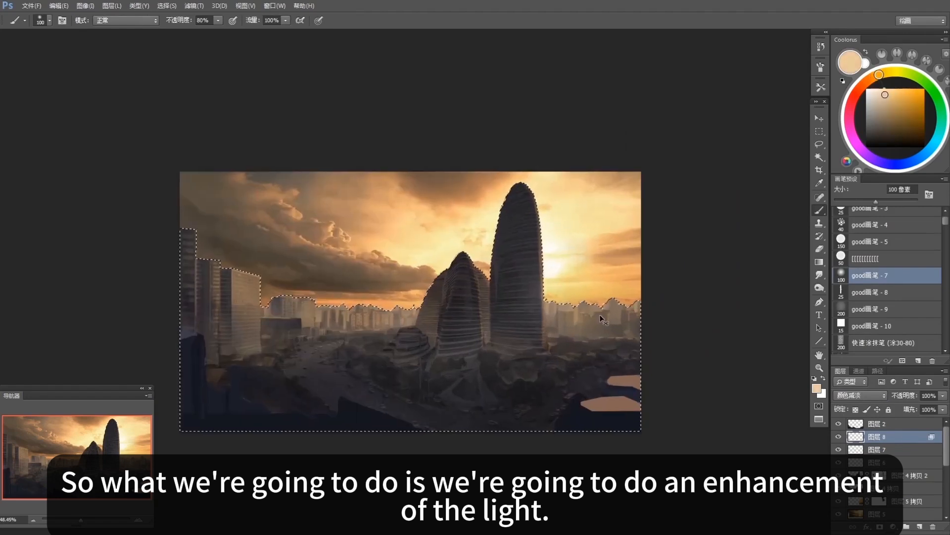
key(ctrl+h)
Step: Reduce the brush size to 10 px and choose a slightly more saturated light orange as the paint colour
key(bracketleft)
key(bracketleft)
key(bracketleft)
key(bracketleft)
key(bracketleft)
key(bracketleft)
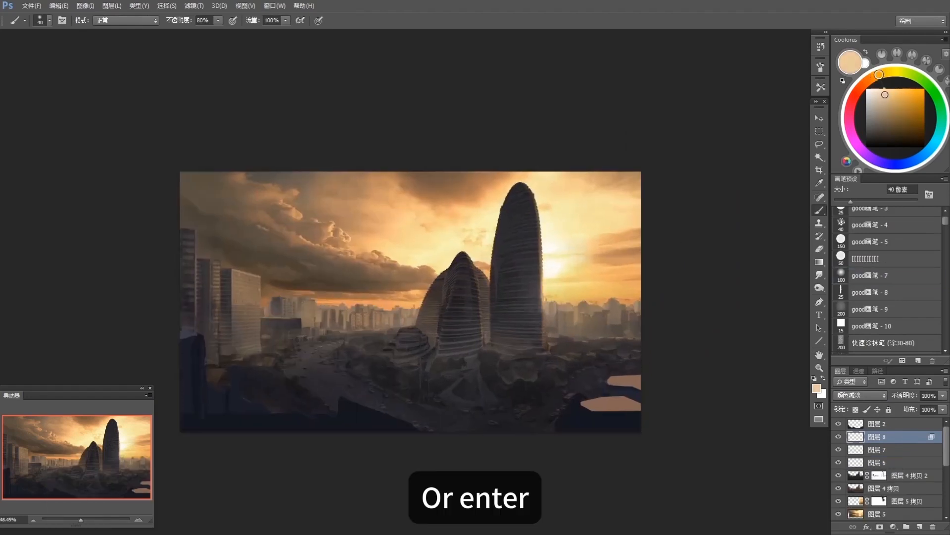
key(bracketleft)
key(bracketleft)
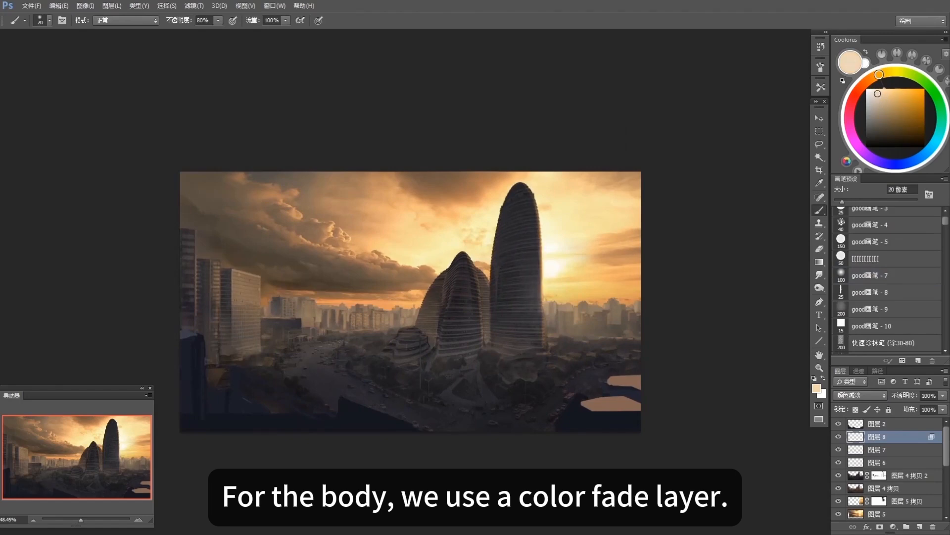
click(883, 94)
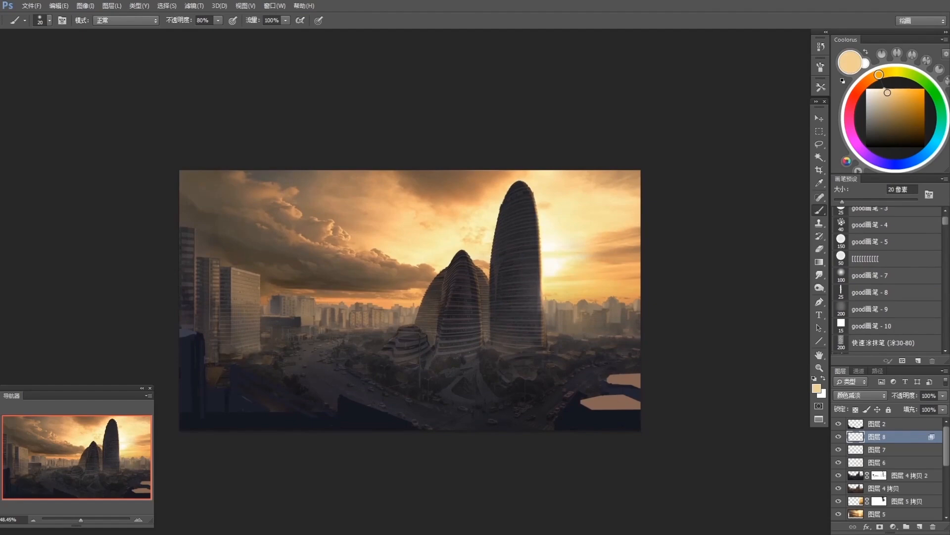
key(bracketright)
key(bracketright)
key(bracketright)
key(bracketright)
key(bracketright)
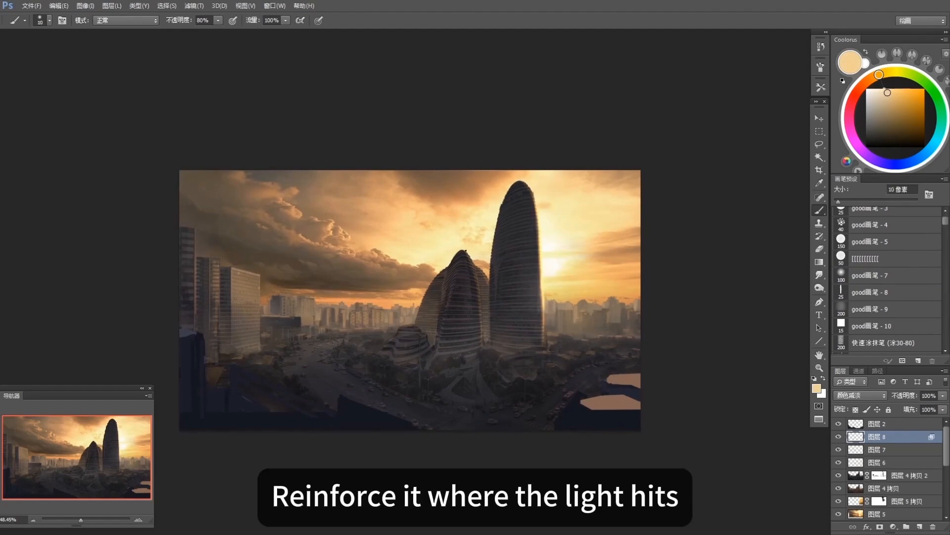
Step: Paint warm rim light down the sun-facing edges of the middle domed building and the one behind it with a 9 px brush
drag(466, 250, 473, 273)
scroll(455, 312, up, 5)
key(ctrl+z)
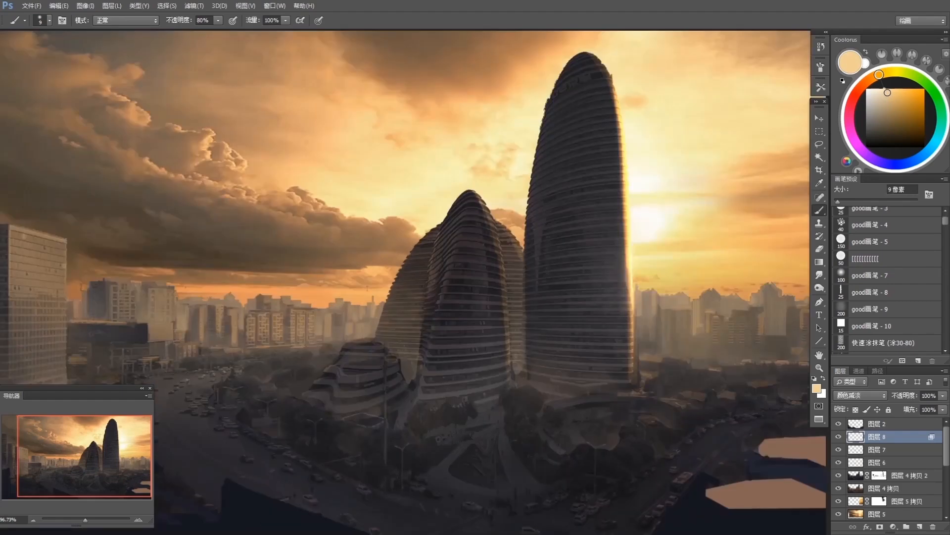
drag(483, 200, 498, 250)
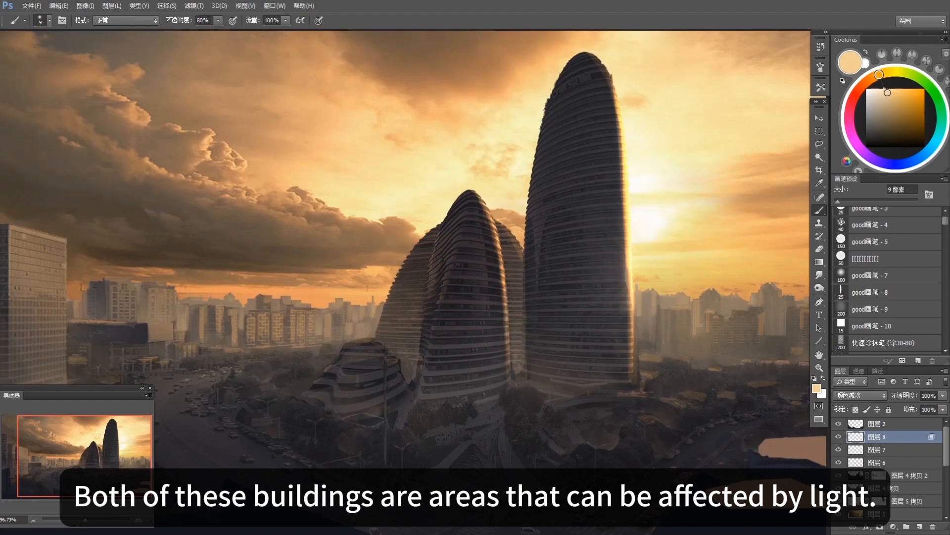
drag(499, 224, 517, 244)
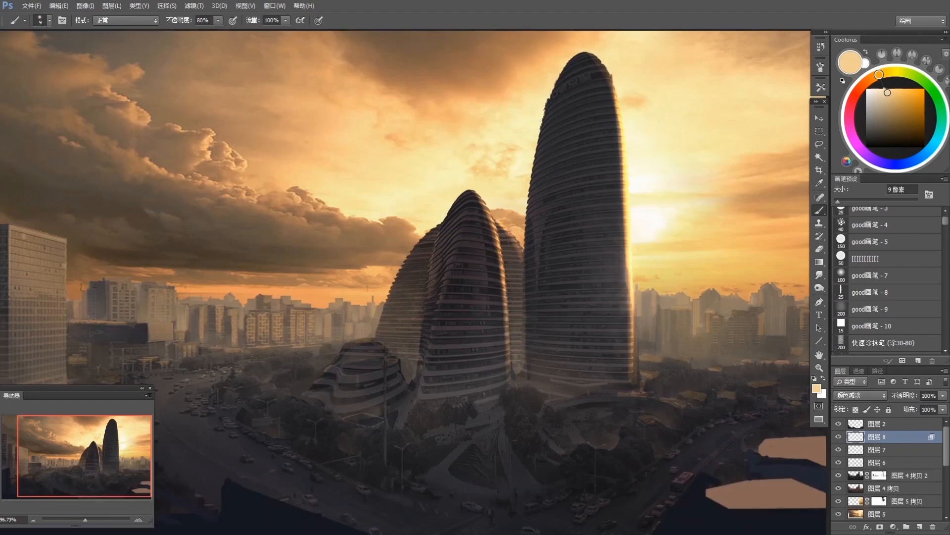
Step: Lasso the upper roof surfaces of the low tiered building, brush warm light onto them at 35 px and deselect
mouse_move(389, 362)
mouse_down()
mouse_move(484, 305)
mouse_move(417, 314)
mouse_move(433, 311)
mouse_move(419, 315)
mouse_move(430, 292)
mouse_move(465, 292)
mouse_up()
key(l)
key(ctrl+d)
key(b)
key(bracketright)
key(bracketright)
key(bracketright)
key(bracketright)
key(bracketright)
key(bracketright)
drag(478, 250, 476, 250)
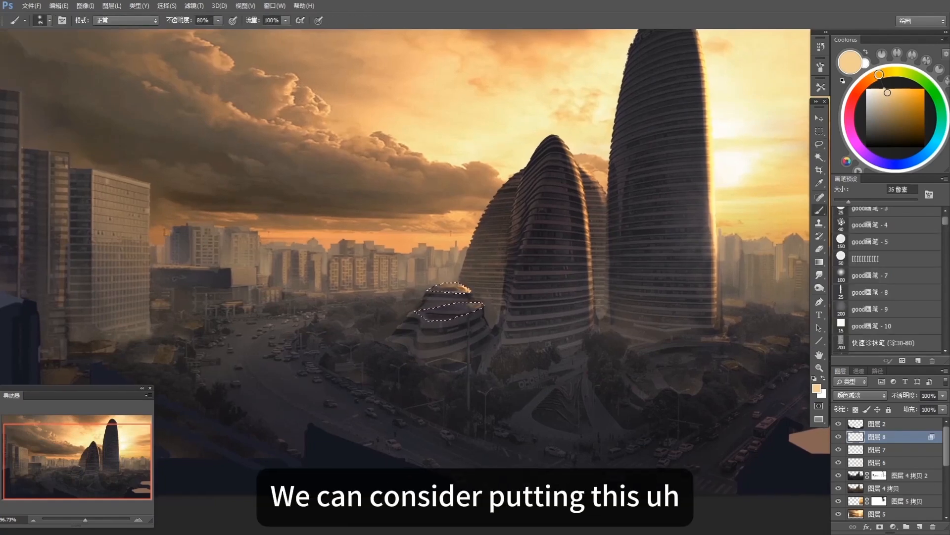
drag(521, 201, 473, 225)
key(ctrl+d)
Step: Lasso the narrow rear building strip beside the tall tower and brush warm light inside it for a crisp light edge
drag(537, 270, 524, 280)
key(l)
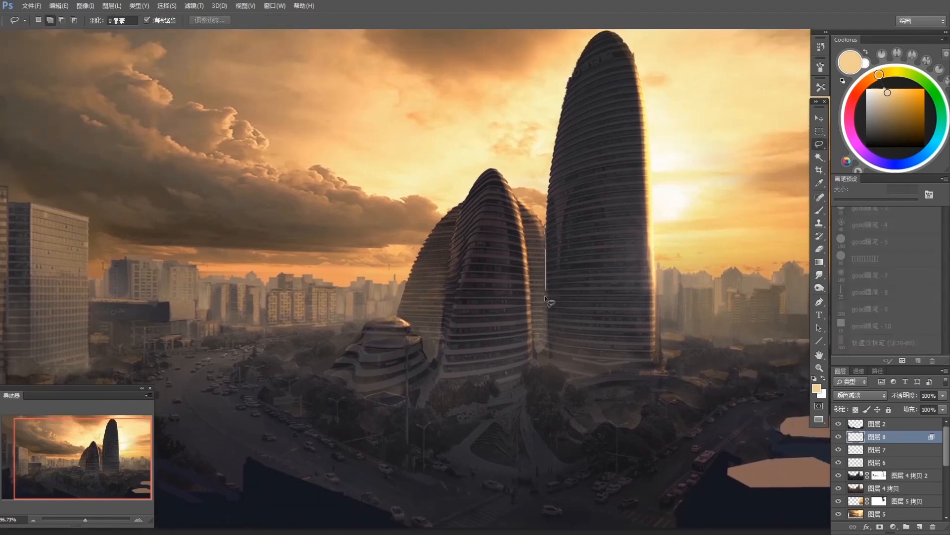
drag(534, 314, 517, 195)
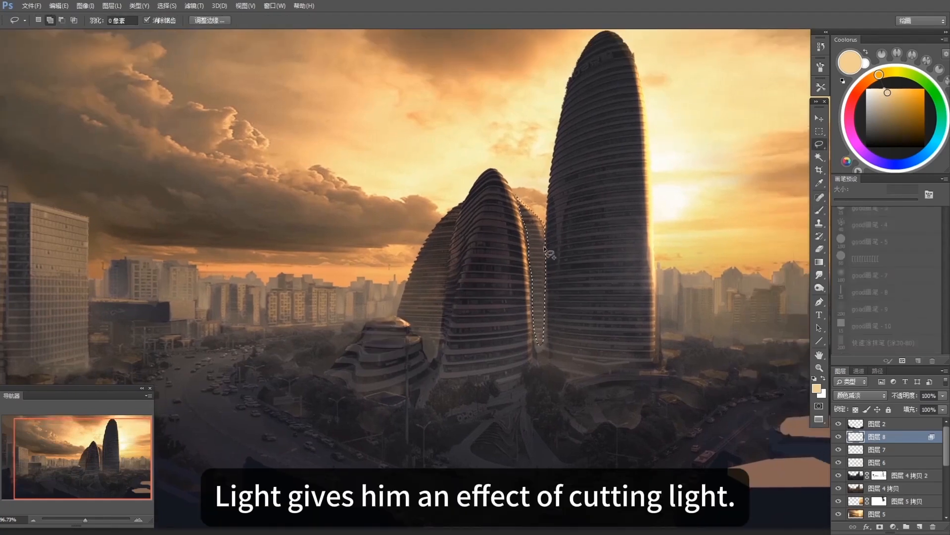
key(b)
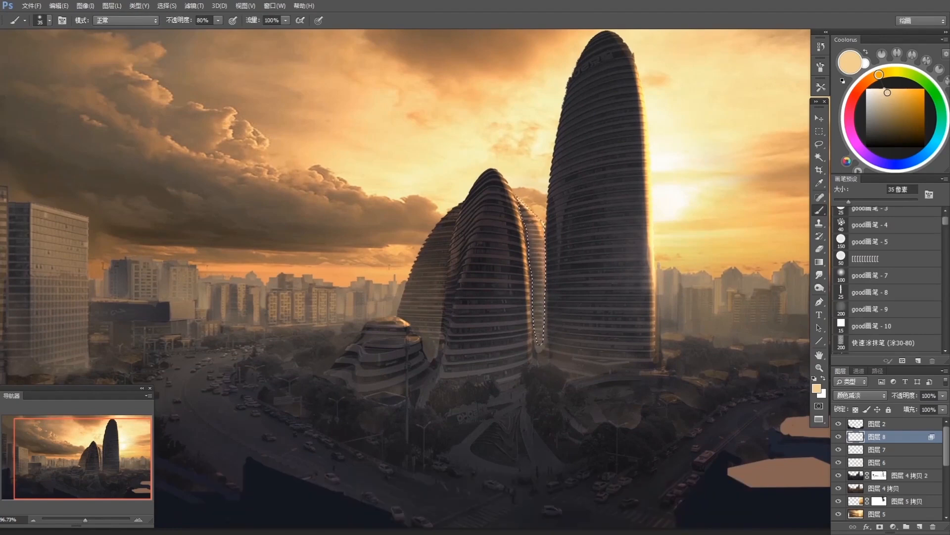
drag(722, 195, 670, 263)
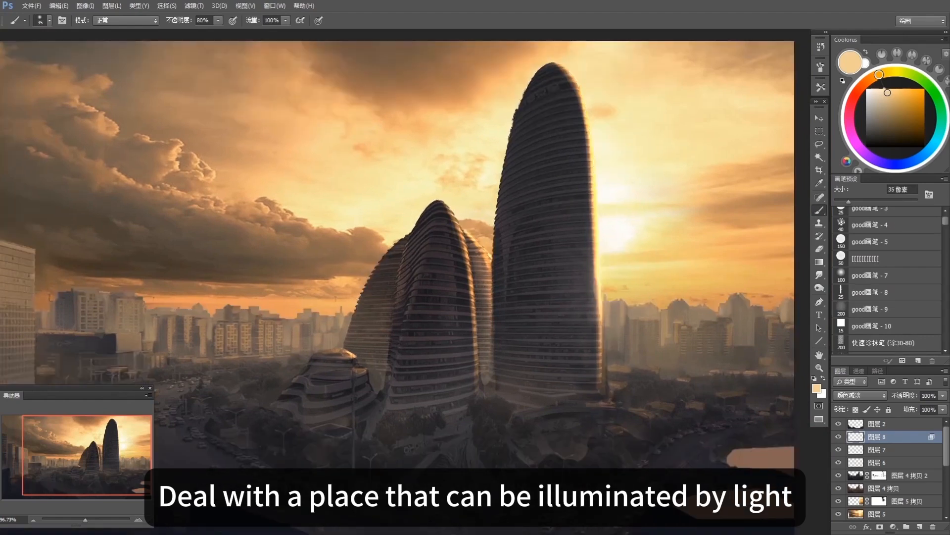
Step: Lasso a narrow area along the tall tower's lower sun-facing edge and strengthen the warm light there with the brush
key(l)
drag(602, 281, 604, 322)
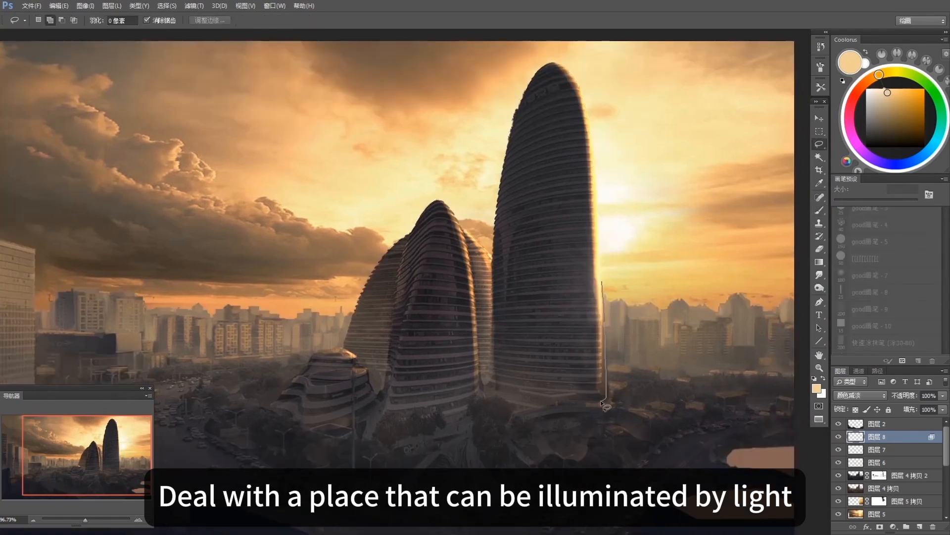
drag(605, 405, 602, 283)
key(b)
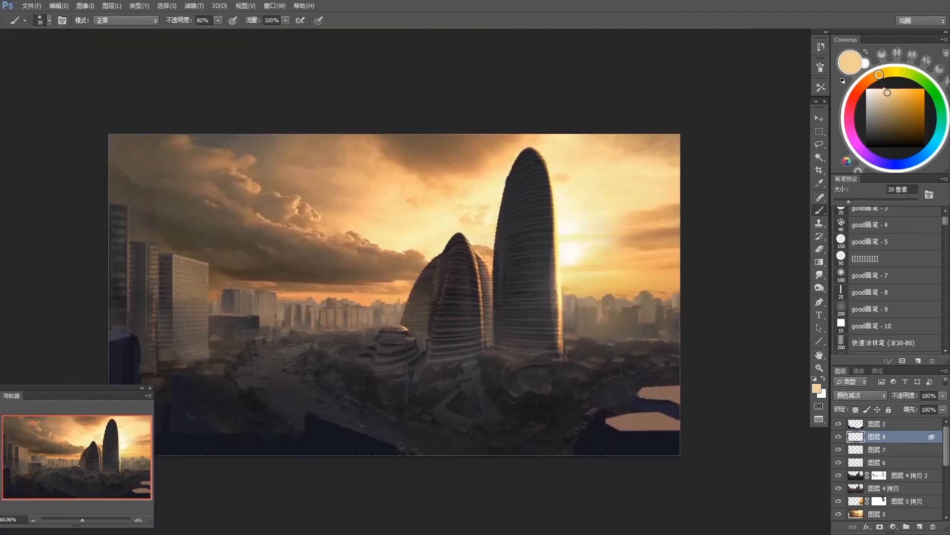
Step: Soften the tall tower's rim light with the Smudge tool, and pick a paler cream colour for the 9 px brush
key(r)
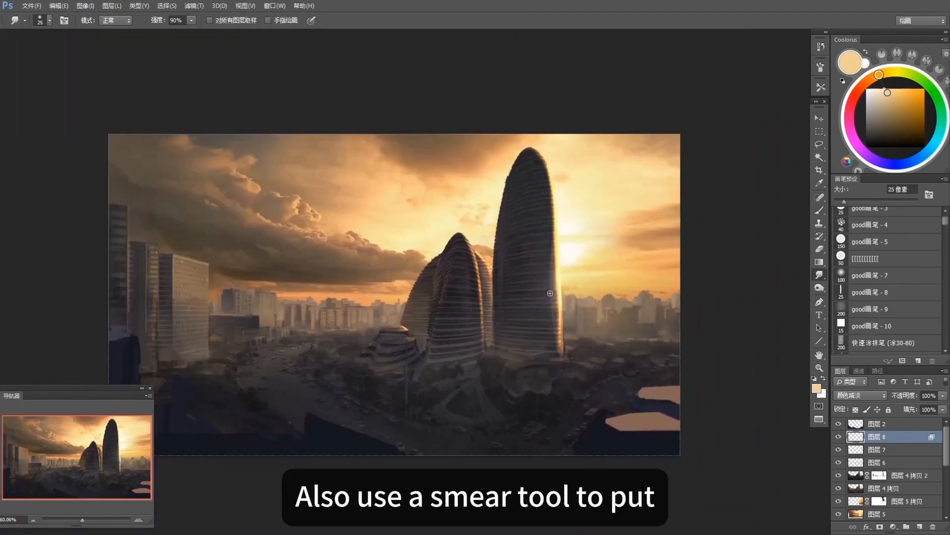
key(b)
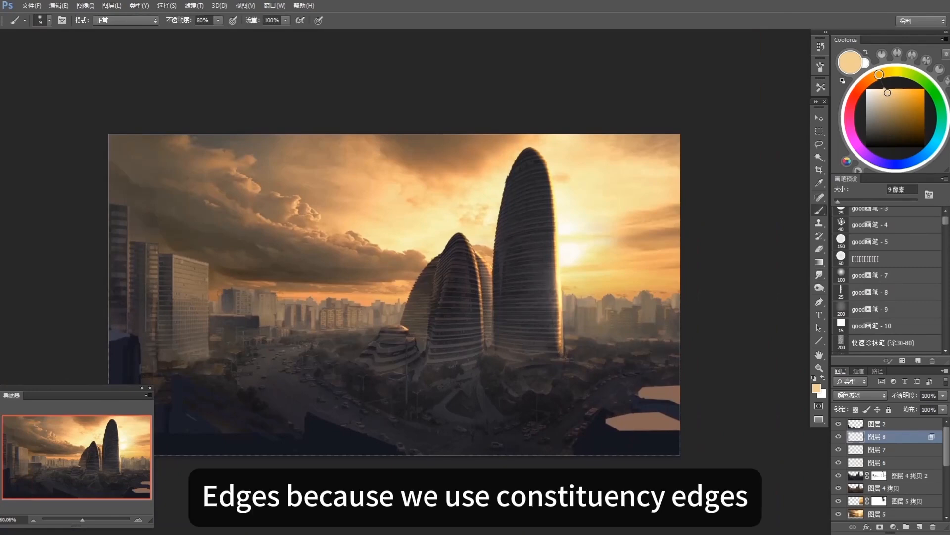
click(880, 89)
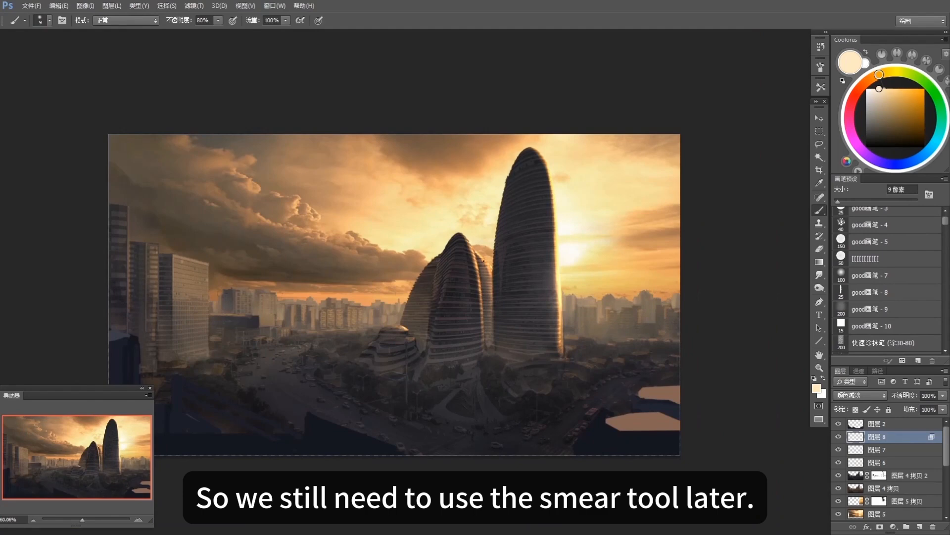
Step: Select the sunlit face of the large block building at the image's left with the Polygonal Lasso
scroll(562, 344, up, 2)
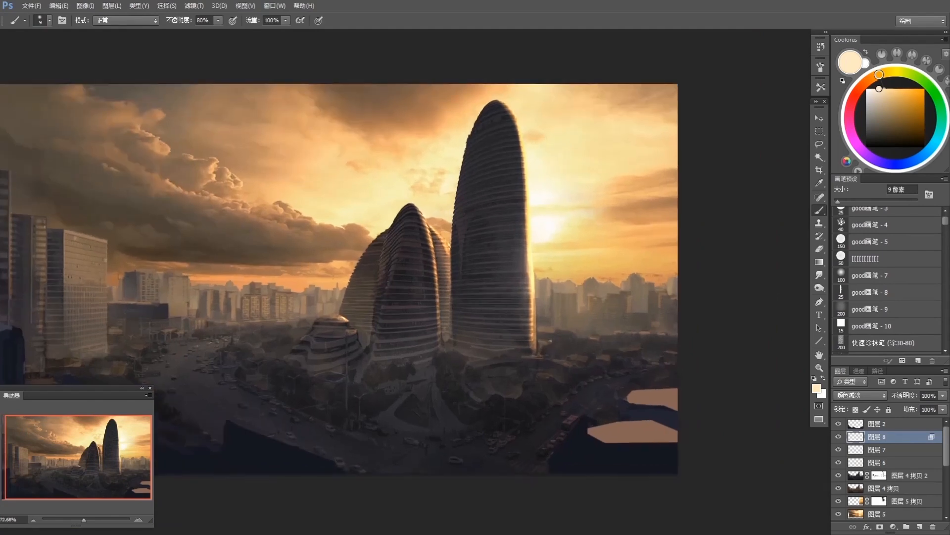
key(l)
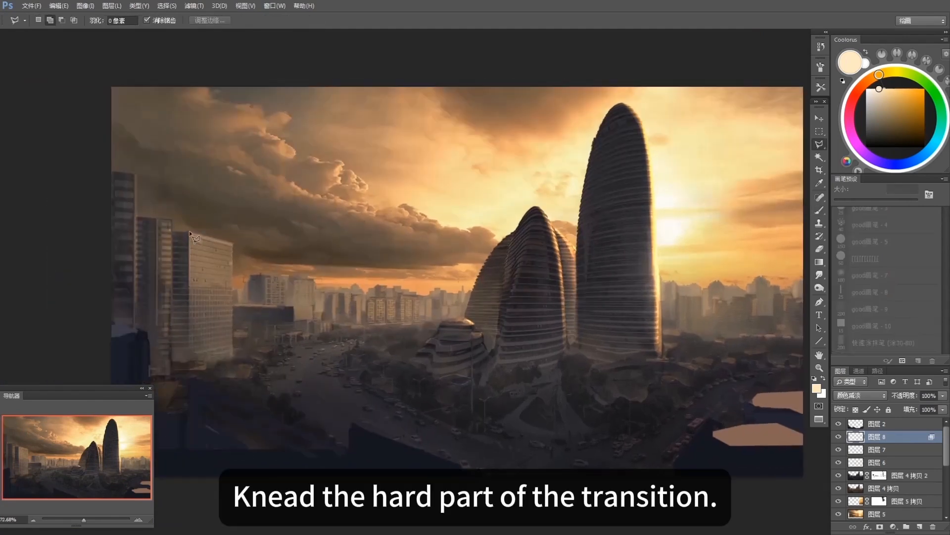
click(233, 243)
click(232, 348)
click(196, 353)
click(190, 233)
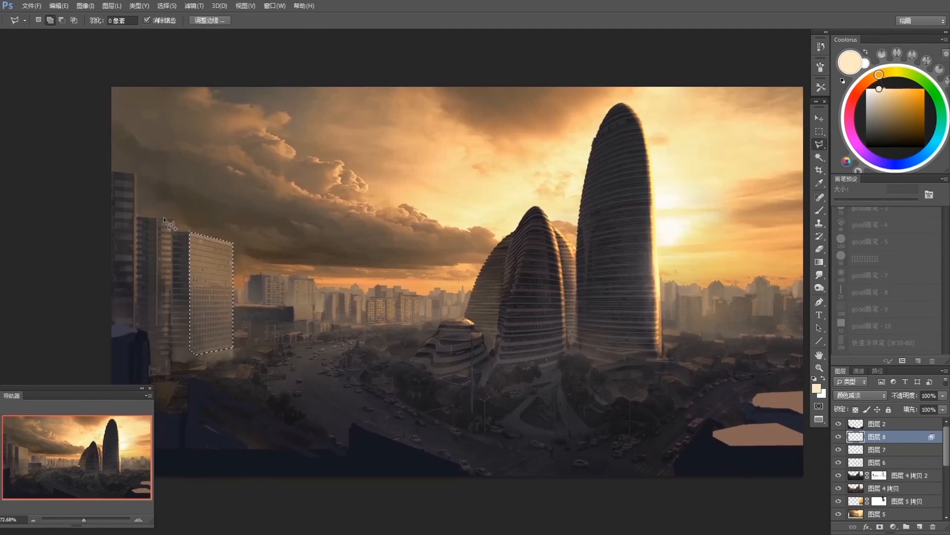
Step: Add the sun-facing side strips of the two leftmost high-rises to the selection
click(156, 218)
click(172, 218)
click(157, 218)
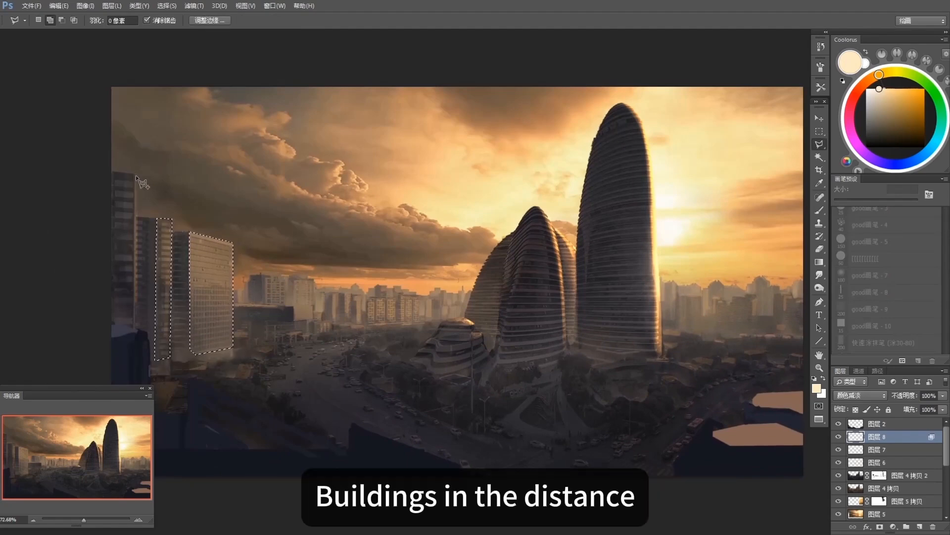
click(113, 172)
click(133, 174)
click(133, 327)
click(138, 175)
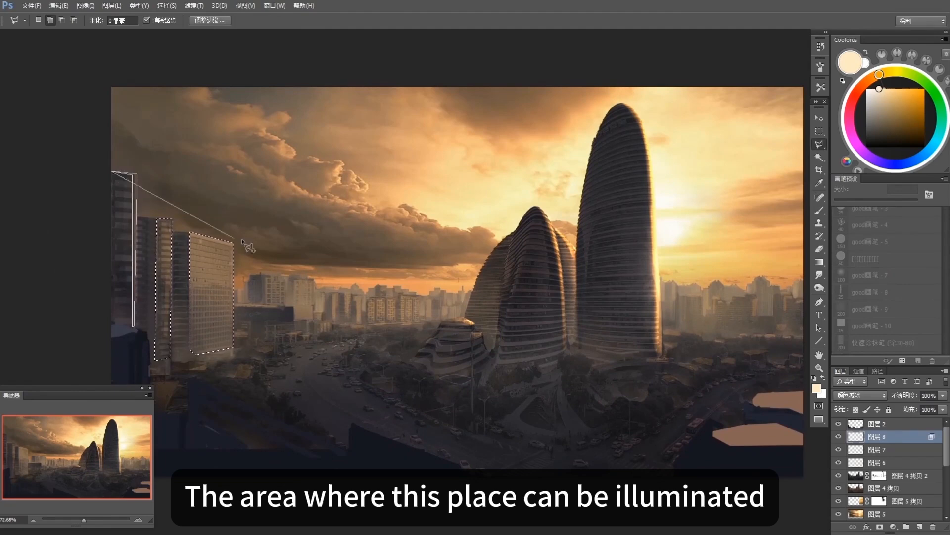
Step: Add the small rectangular face of the low building behind the road to the selection
click(293, 306)
click(314, 306)
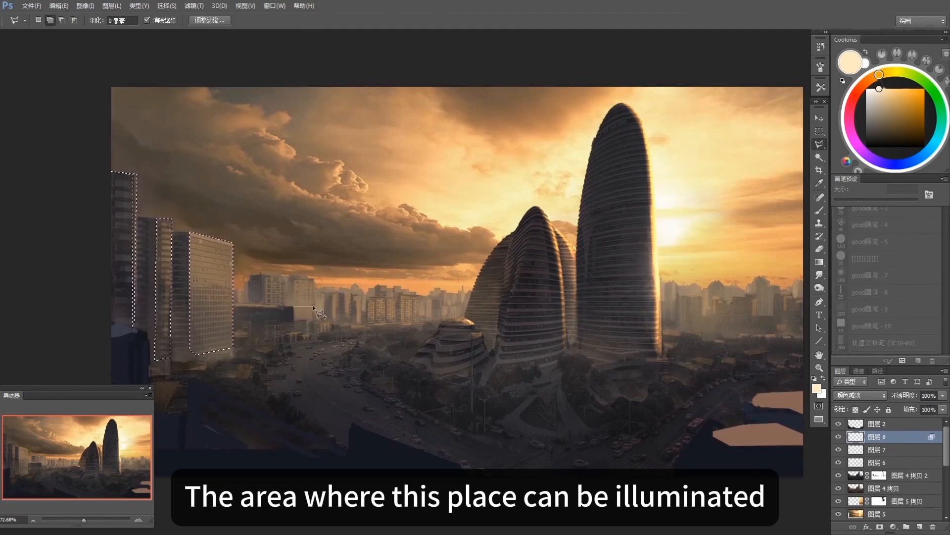
click(313, 320)
click(294, 321)
click(294, 306)
Step: Add the lit side of the distant building just right of the large block to the selection
click(261, 273)
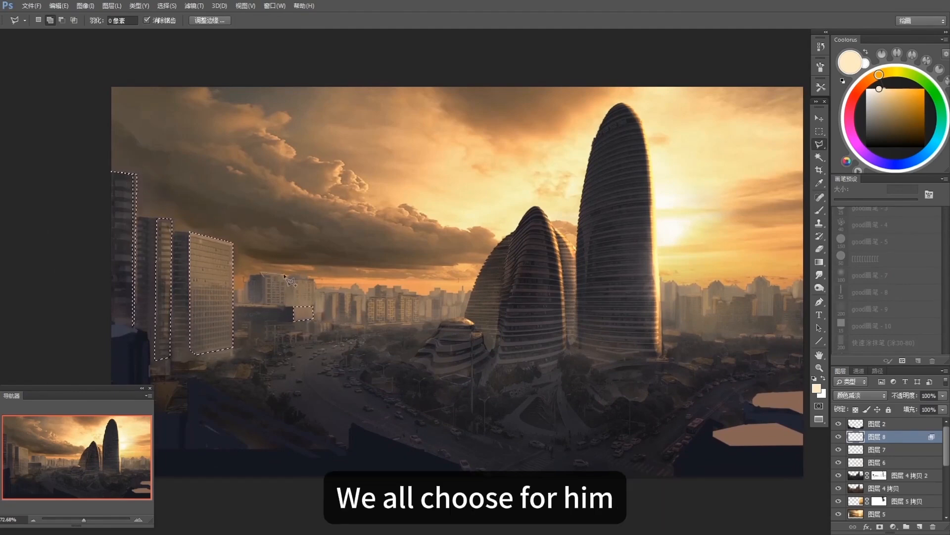
click(280, 273)
click(287, 278)
click(286, 303)
click(265, 304)
click(261, 273)
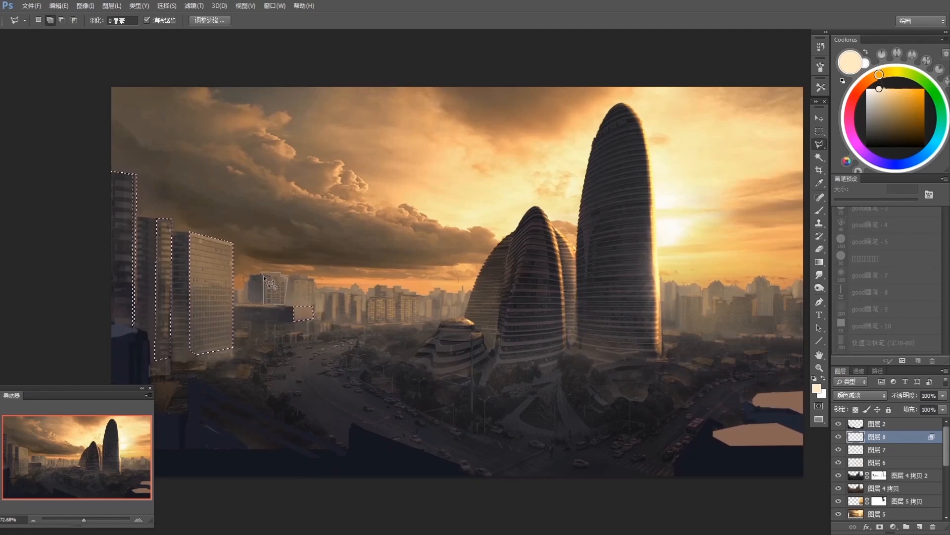
Step: Add the narrow lit strip of the slim distant tower beyond the low building to the selection
click(332, 321)
click(336, 317)
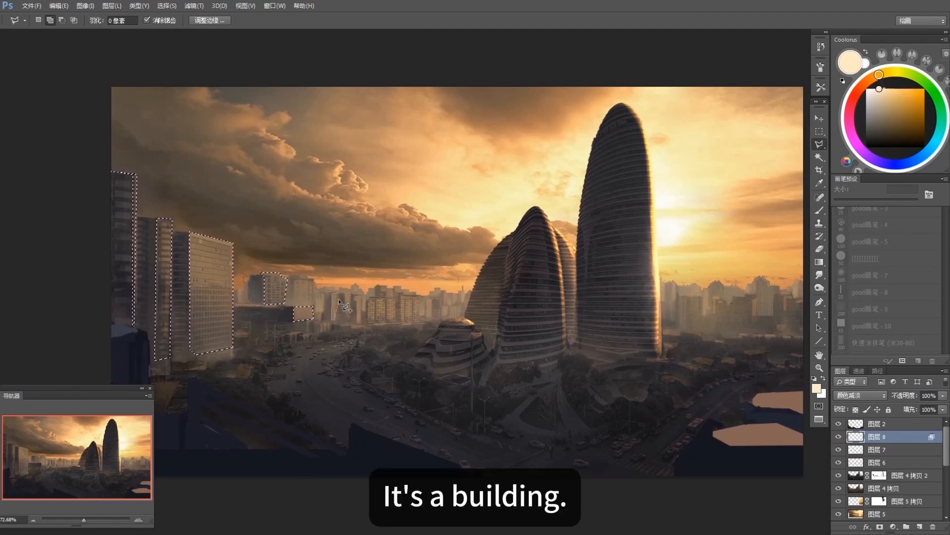
click(338, 293)
click(332, 294)
click(332, 321)
Step: Add the small low block at the foot of the slim distant tower to the selection
click(332, 321)
click(315, 323)
click(315, 333)
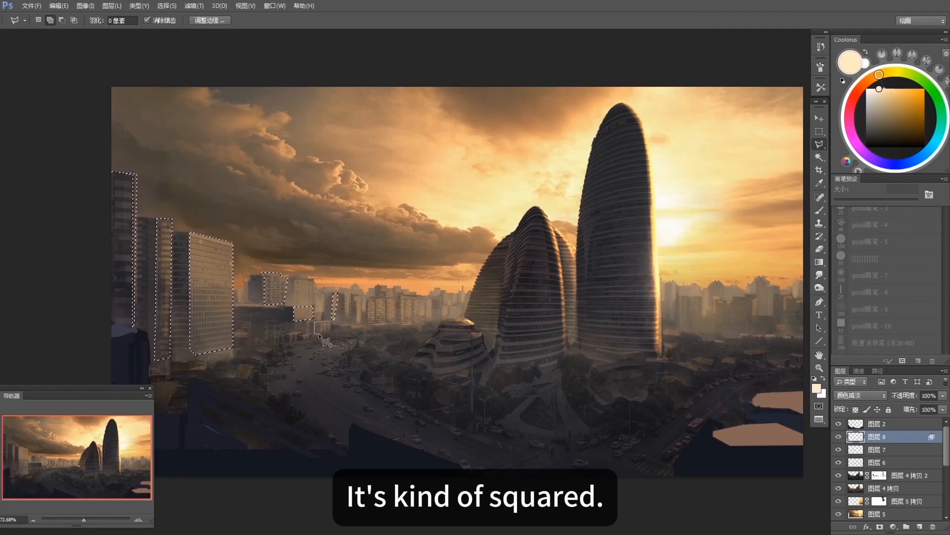
click(331, 330)
click(331, 321)
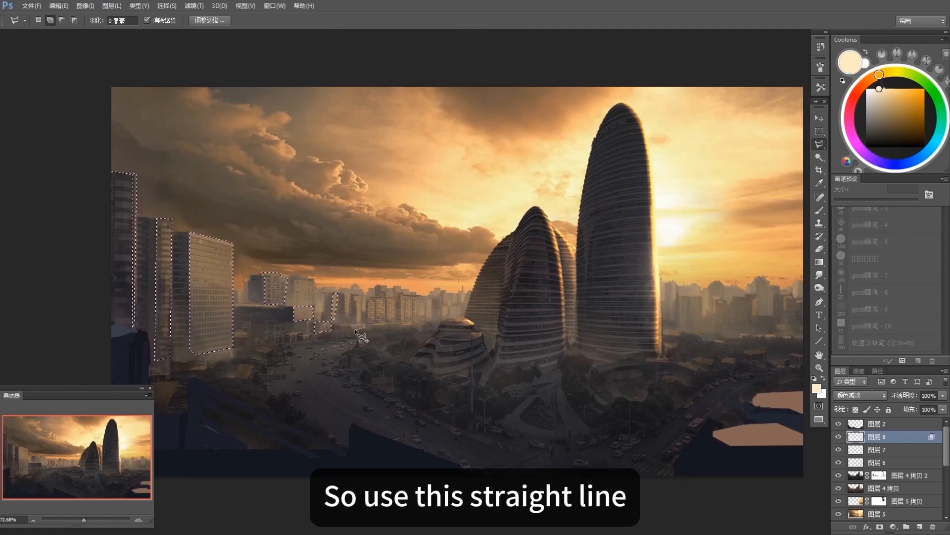
Step: Add the sun-facing sides of the clustered mid-skyline buildings to the selection
click(363, 326)
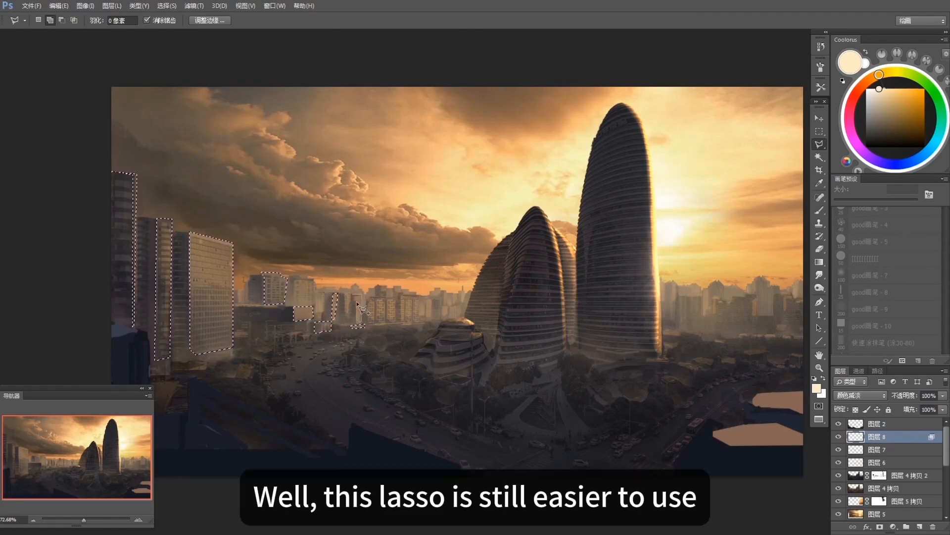
double_click(353, 295)
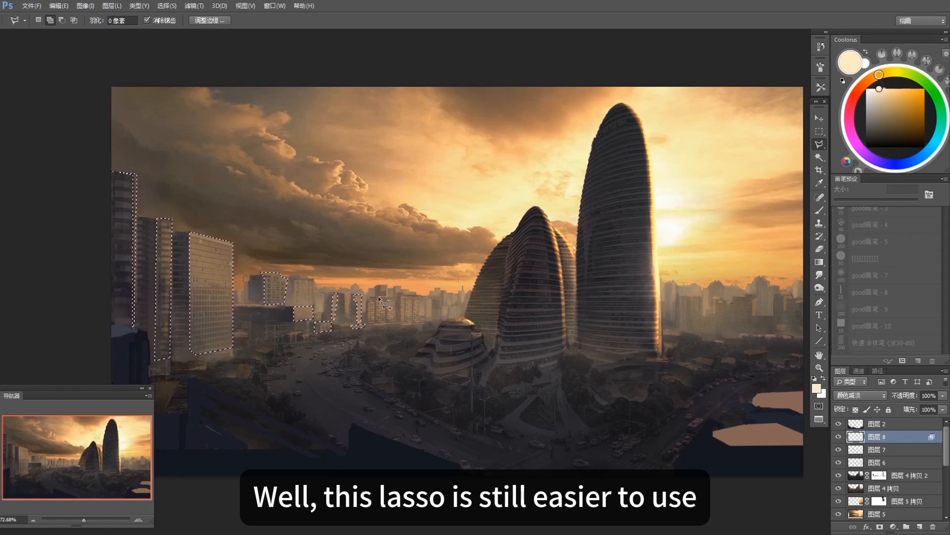
click(380, 285)
click(368, 298)
click(375, 298)
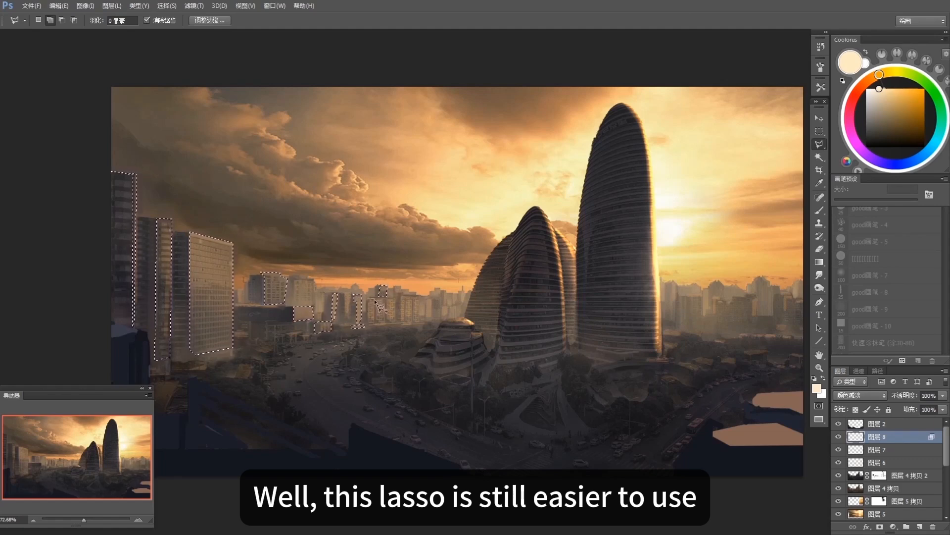
click(374, 322)
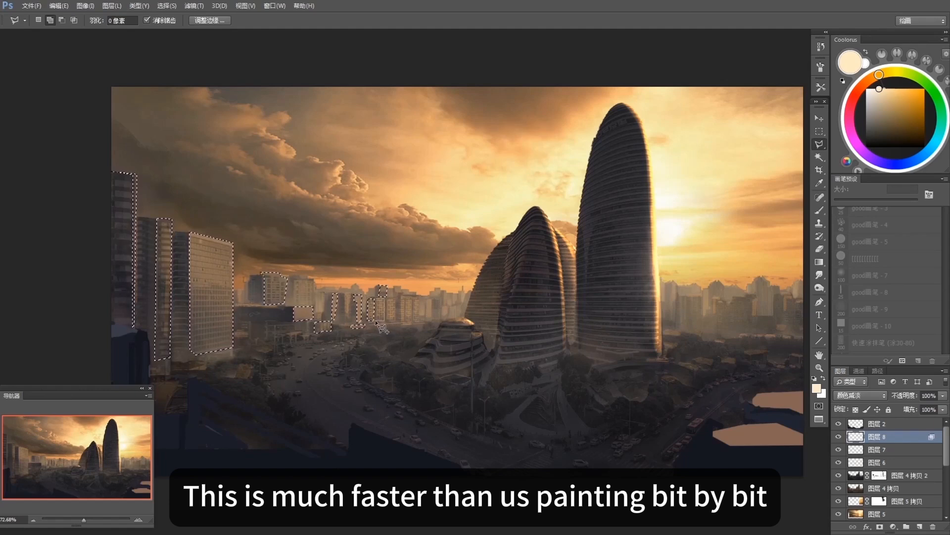
double_click(375, 320)
click(395, 320)
double_click(386, 321)
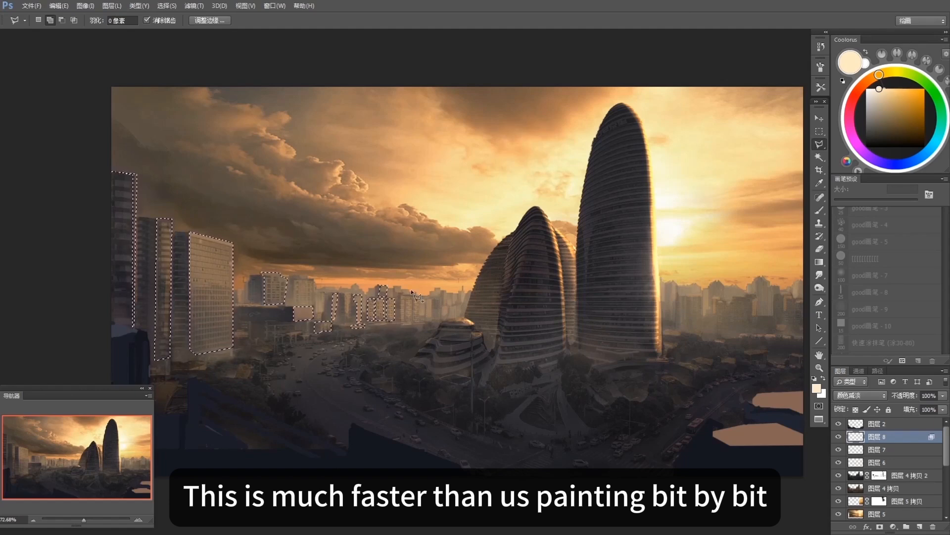
Step: Add the wide rectangular face of the building right of the mid-skyline cluster to the selection
click(401, 295)
click(420, 296)
click(420, 321)
click(401, 322)
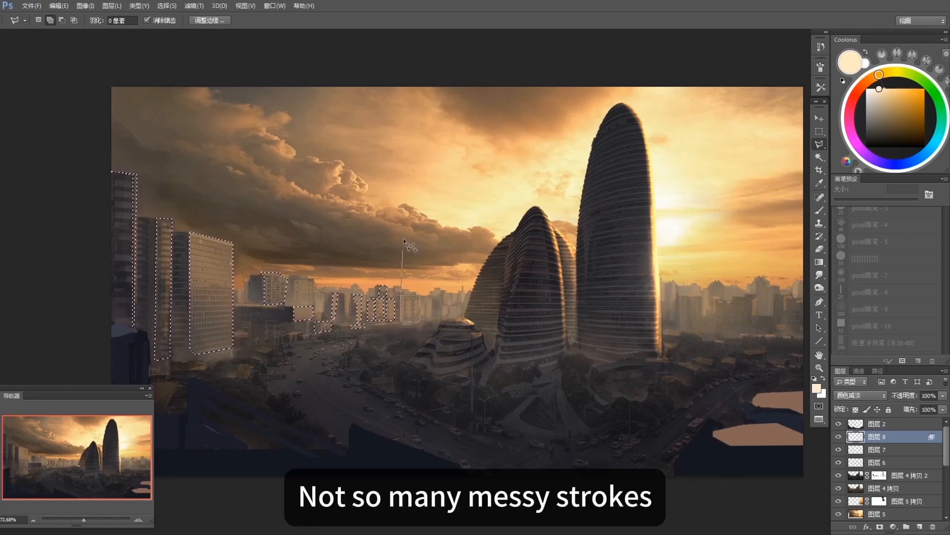
Step: Add the small building just above the layered low dome to the selection
click(442, 307)
click(448, 306)
click(447, 313)
click(444, 316)
click(442, 307)
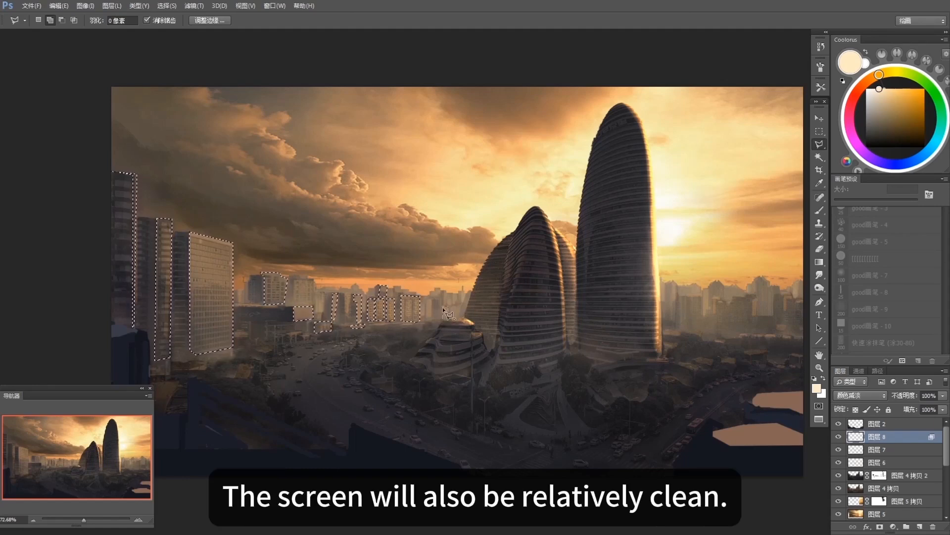
click(431, 298)
click(426, 299)
click(426, 316)
click(428, 319)
click(431, 317)
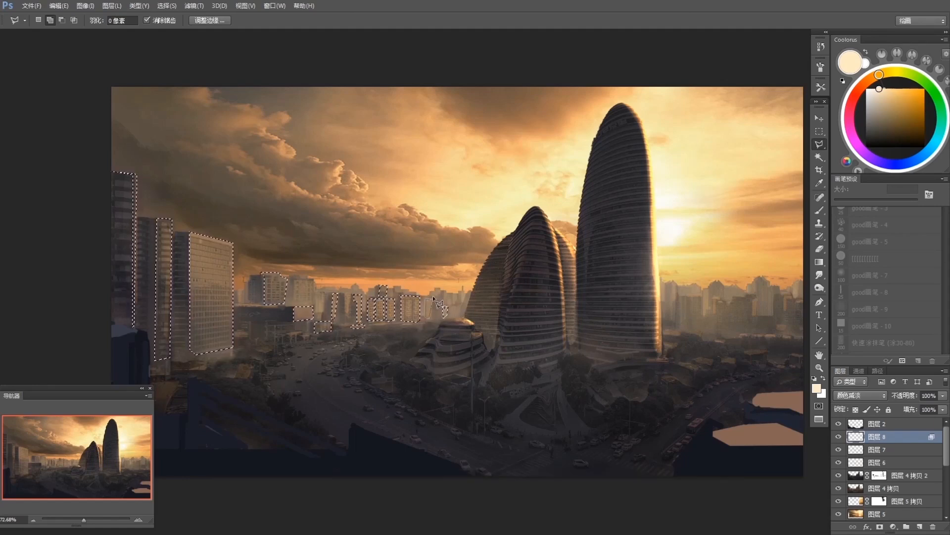
key(Escape)
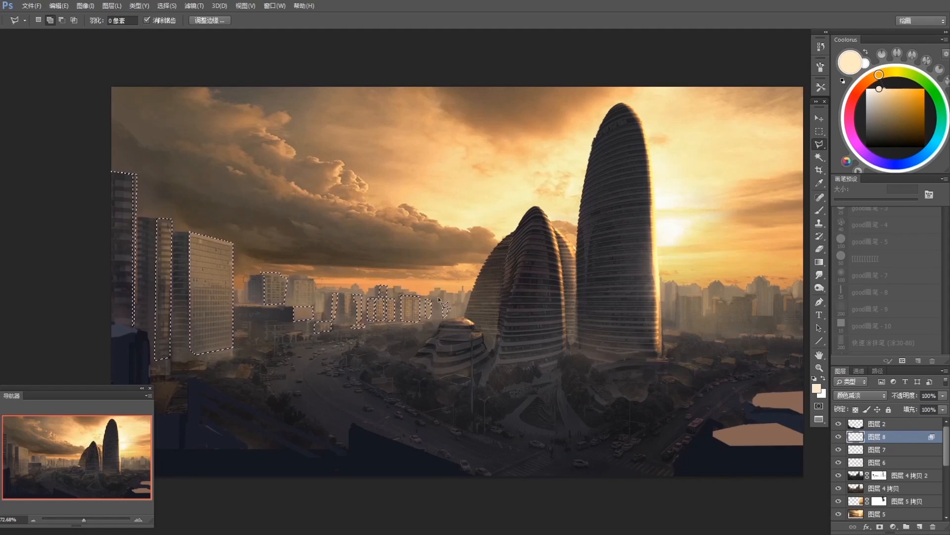
Step: Add the narrow face between the wide building and the small one above the dome to the selection
click(432, 299)
click(426, 298)
click(426, 316)
click(428, 318)
click(432, 316)
click(432, 299)
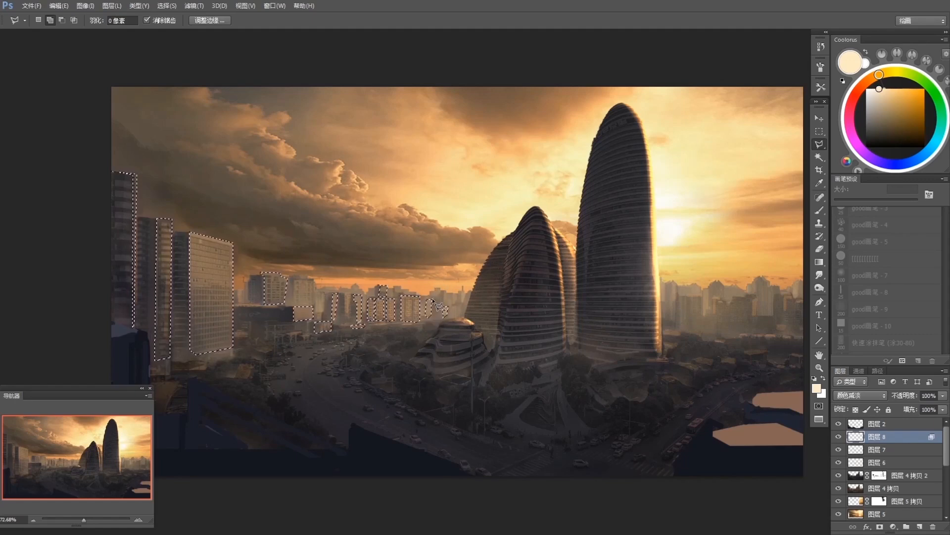
Step: Add the thin sliver of skyline beside the curved towers to the selection
click(461, 291)
click(465, 291)
click(464, 296)
click(462, 302)
click(461, 291)
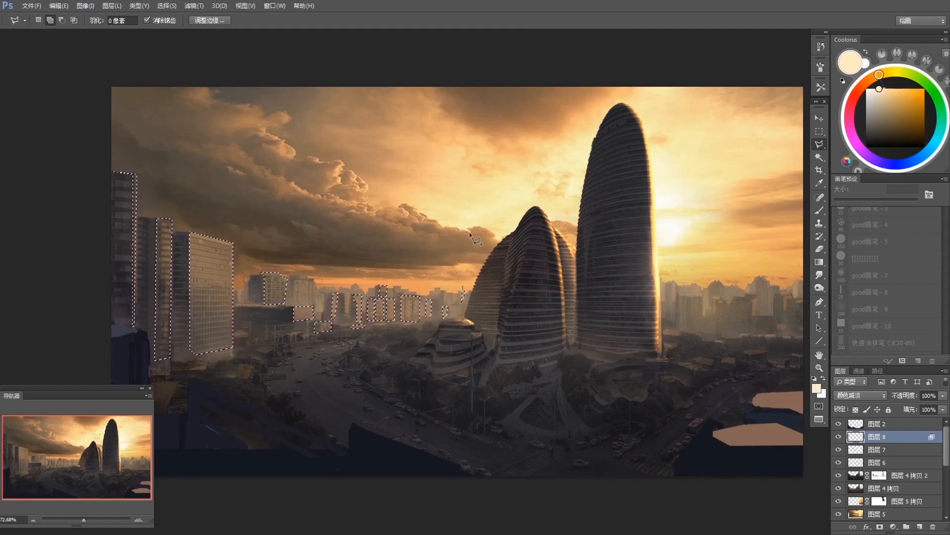
Step: Switch to the Brush tool with the soft good画笔 - 7 preset for lighting the selected building faces
drag(690, 266, 631, 261)
key(b)
drag(393, 270, 441, 252)
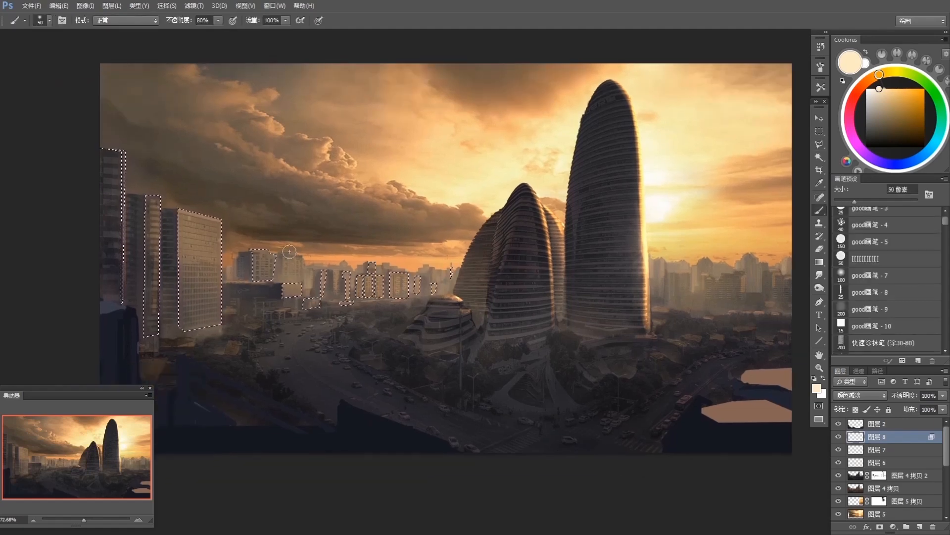
scroll(291, 255, down, 3)
click(891, 275)
drag(363, 381, 380, 383)
Step: Try painting warm light over the selected large block building with an enlarged brush at 80% opacity
key(bracketright)
key(bracketright)
key(bracketright)
key(bracketright)
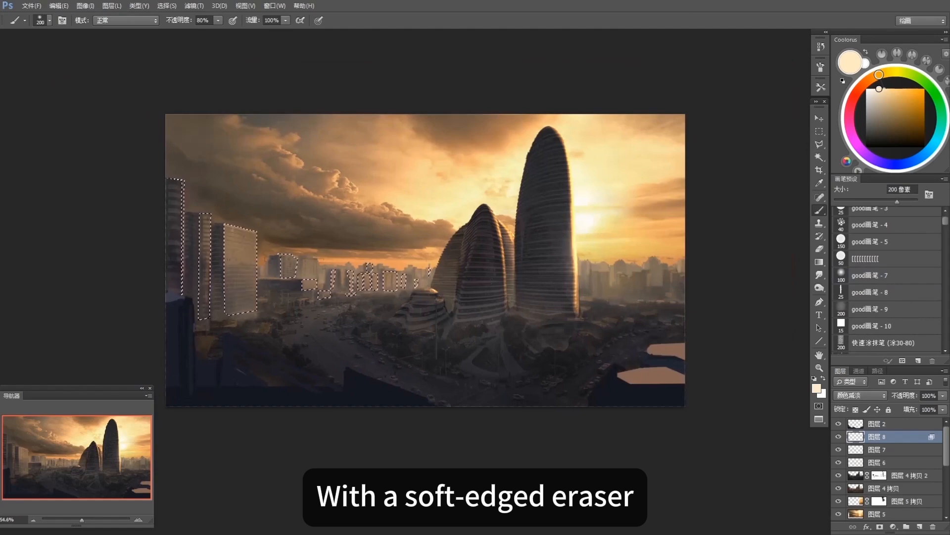
drag(248, 233, 241, 304)
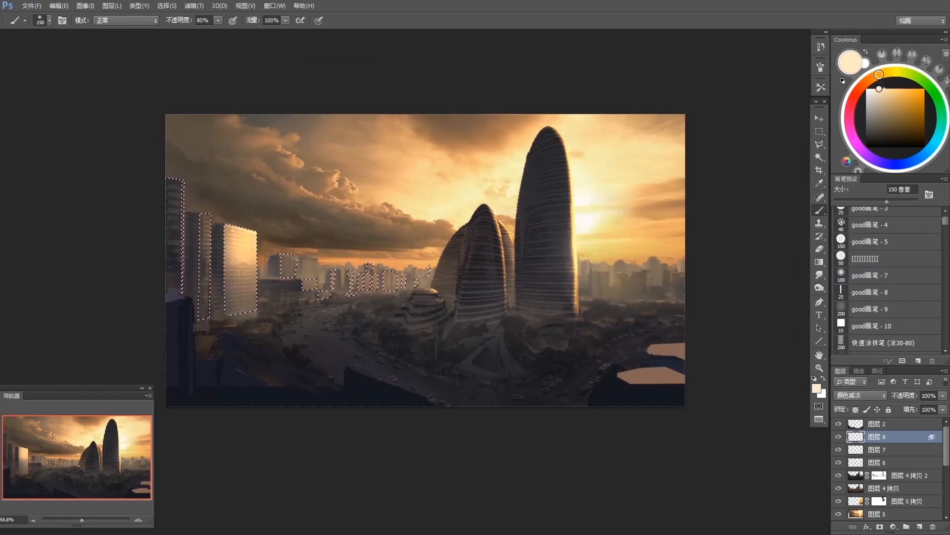
key(ctrl+z)
Step: Paint soft light on the selected large block and low building with good画笔 - 7 at 30% opacity, reducing the brush to 80 px
click(891, 275)
key(3)
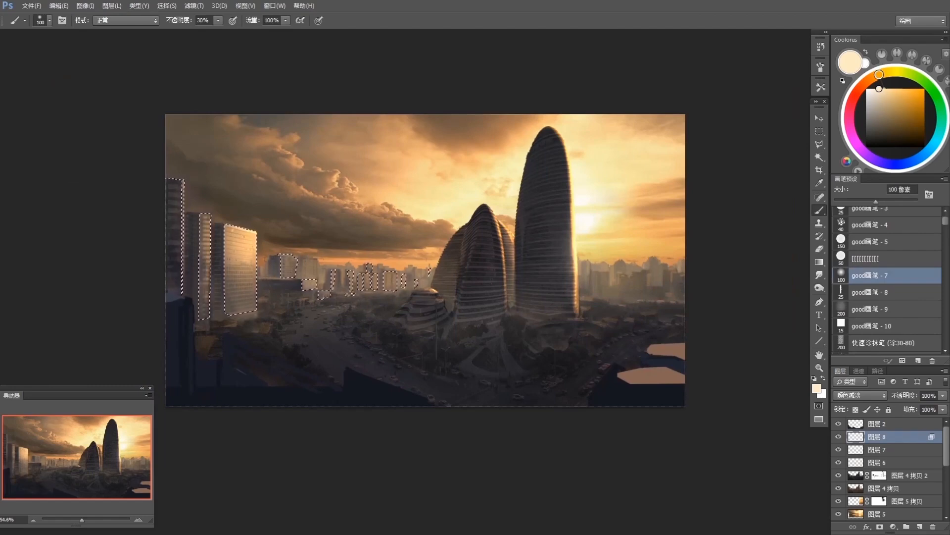
key(bracketleft)
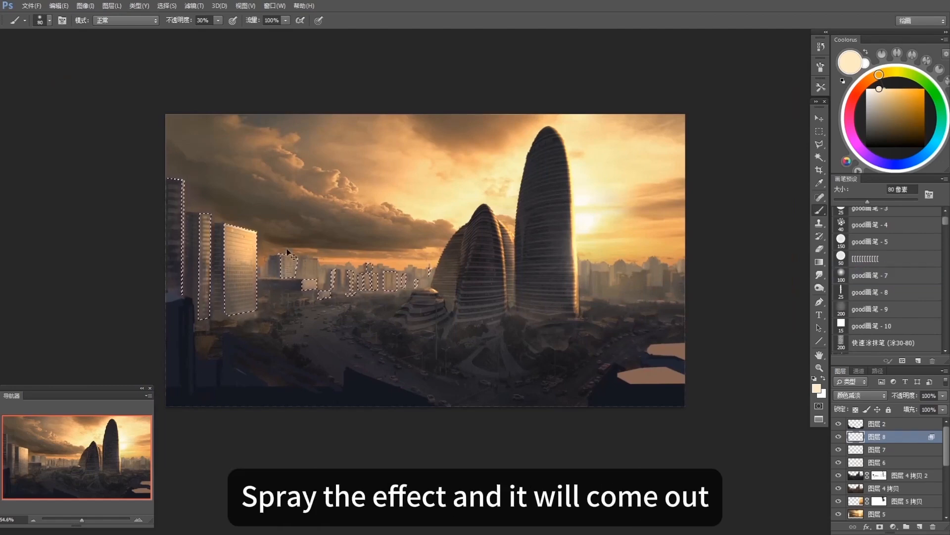
key(bracketleft)
drag(306, 282, 317, 285)
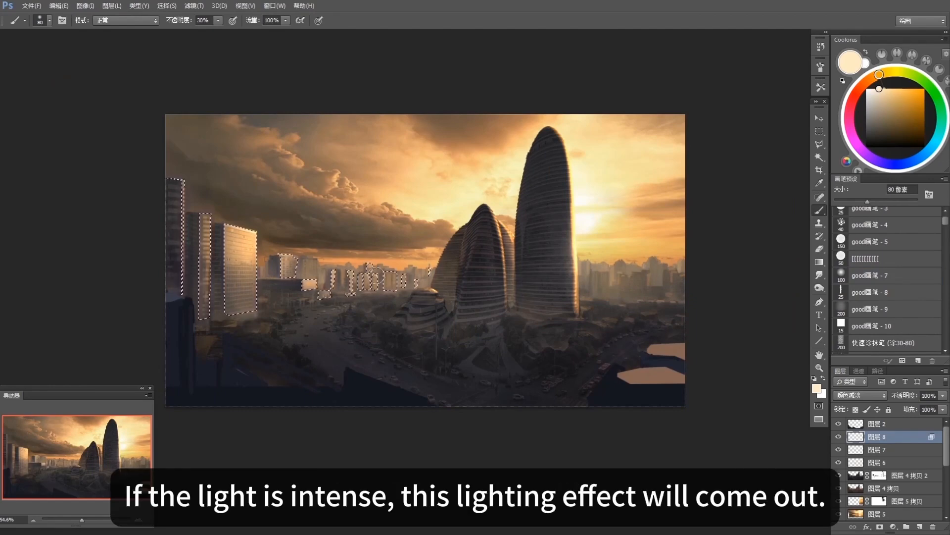
Step: Dab light onto the selected distant skyline buildings, reducing the brush to 30 px and finally 20 px
key(bracketleft)
key(bracketleft)
key(bracketleft)
key(bracketleft)
key(bracketleft)
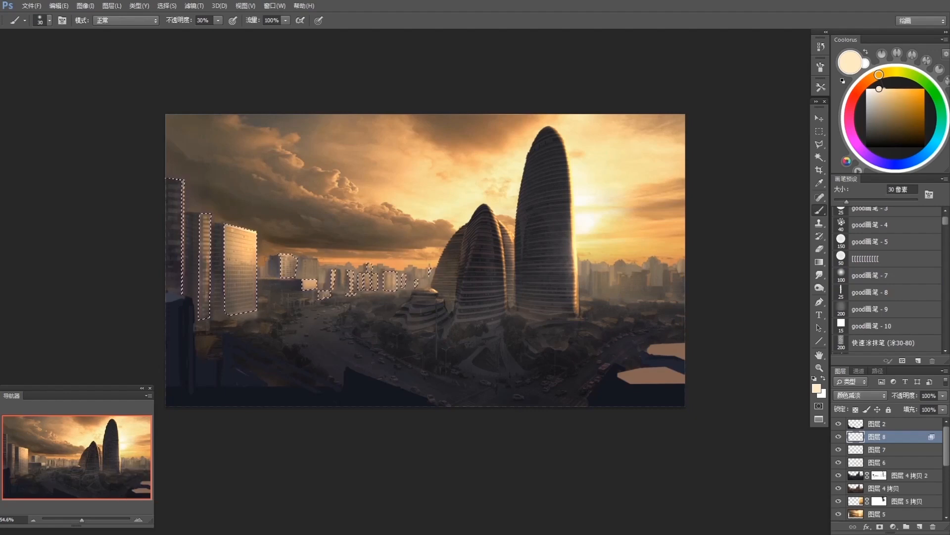
key(bracketleft)
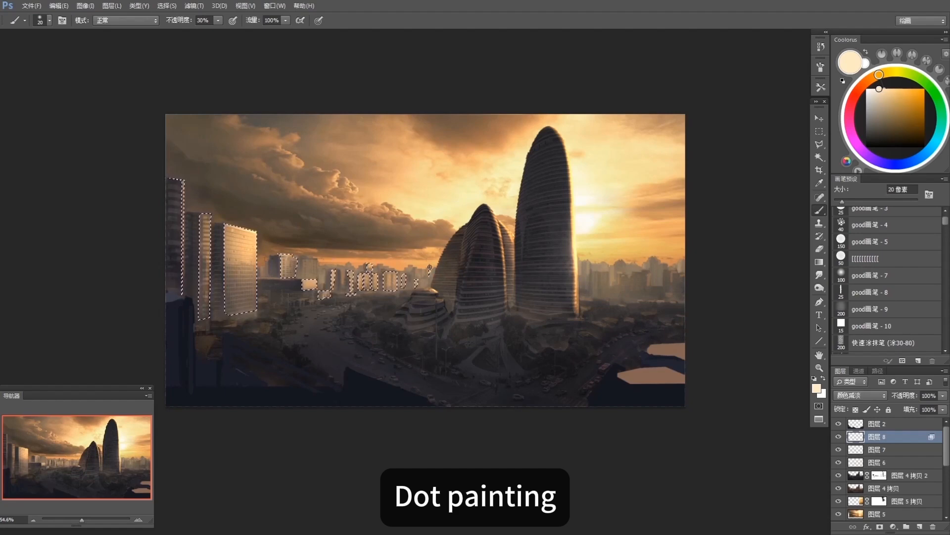
drag(380, 197, 373, 203)
drag(288, 332, 320, 342)
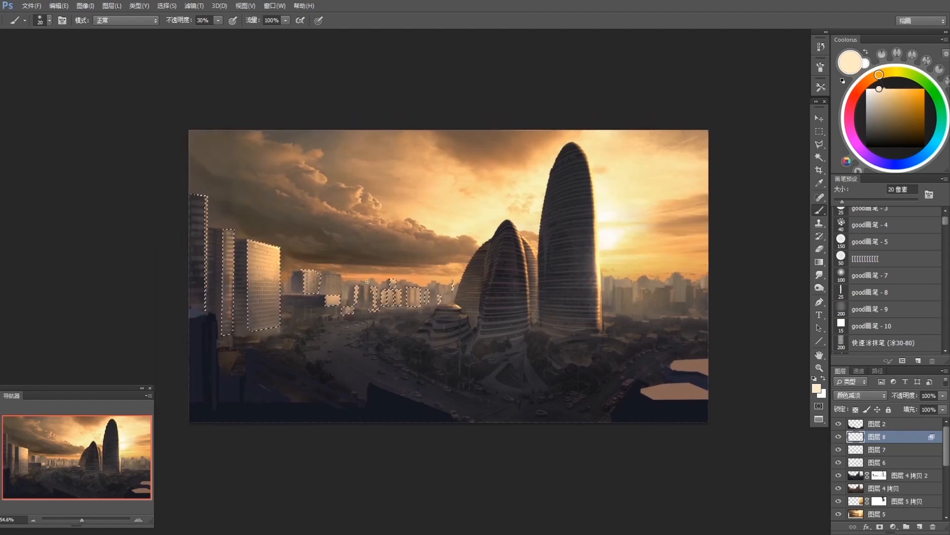
scroll(366, 277, up, 4)
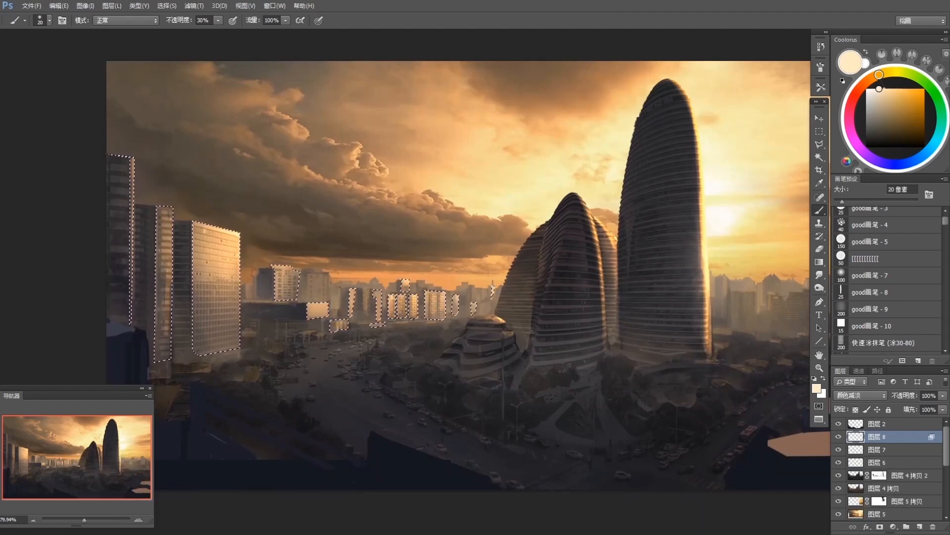
Step: Finish lighting the selected distant buildings, then select the neighbouring block's face, brush light onto it at 25 px and deselect
drag(457, 295, 484, 289)
drag(364, 302, 372, 308)
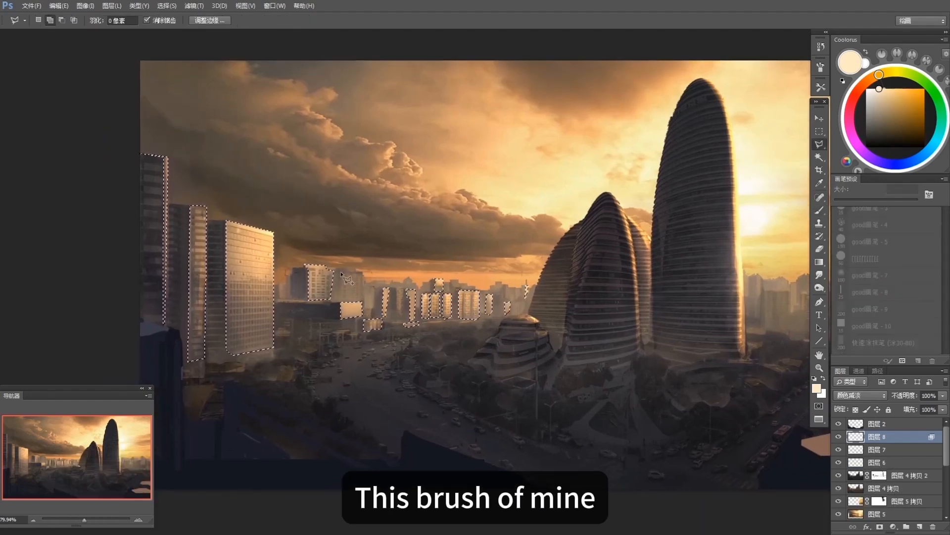
key(l)
click(341, 301)
click(340, 272)
key(b)
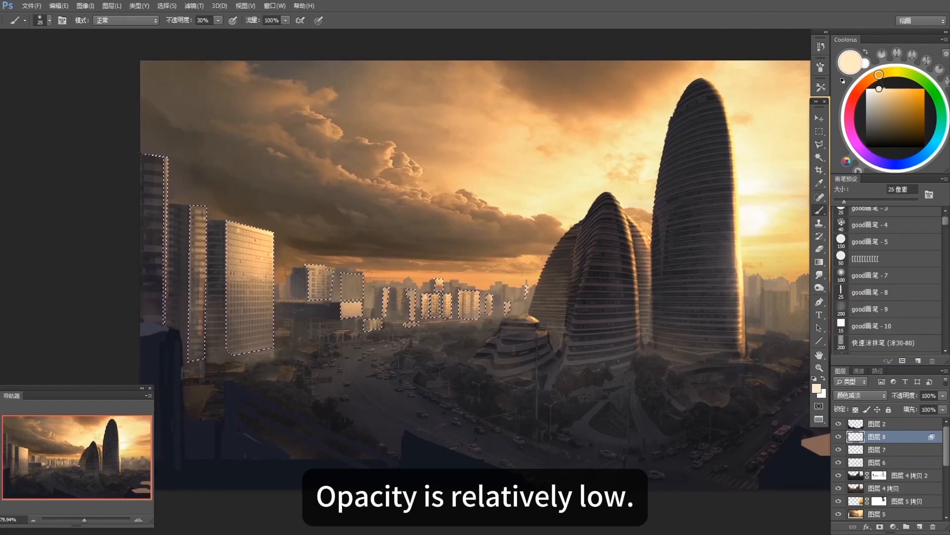
drag(345, 273, 373, 275)
key(ctrl+d)
Step: Choose the brush preset listed below good画笔 - 5 and reduce its size to 5 px
drag(402, 348, 423, 332)
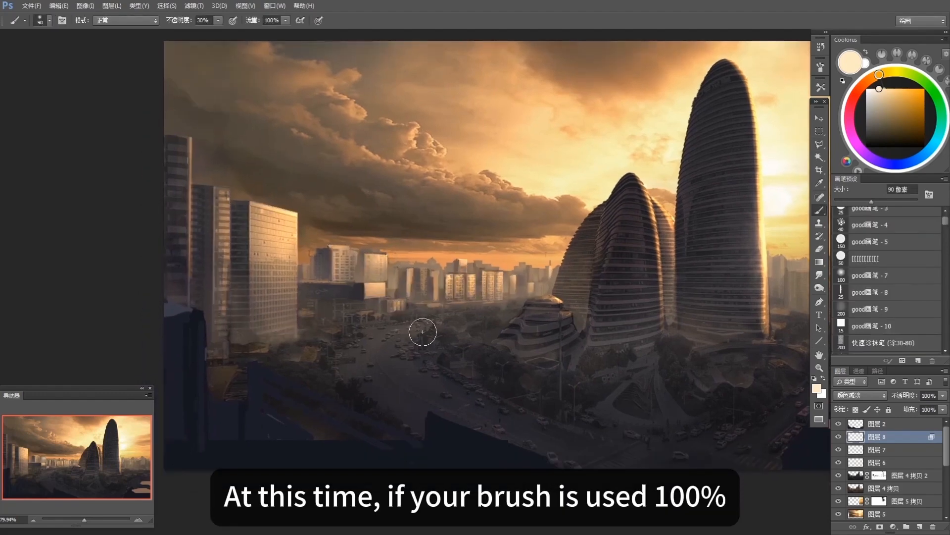
drag(406, 405, 408, 403)
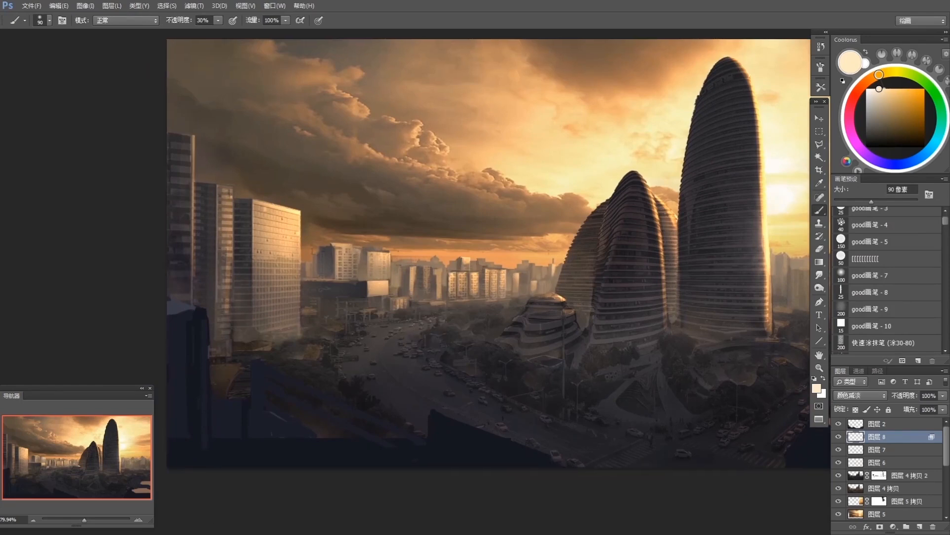
drag(513, 388, 507, 380)
drag(777, 375, 550, 376)
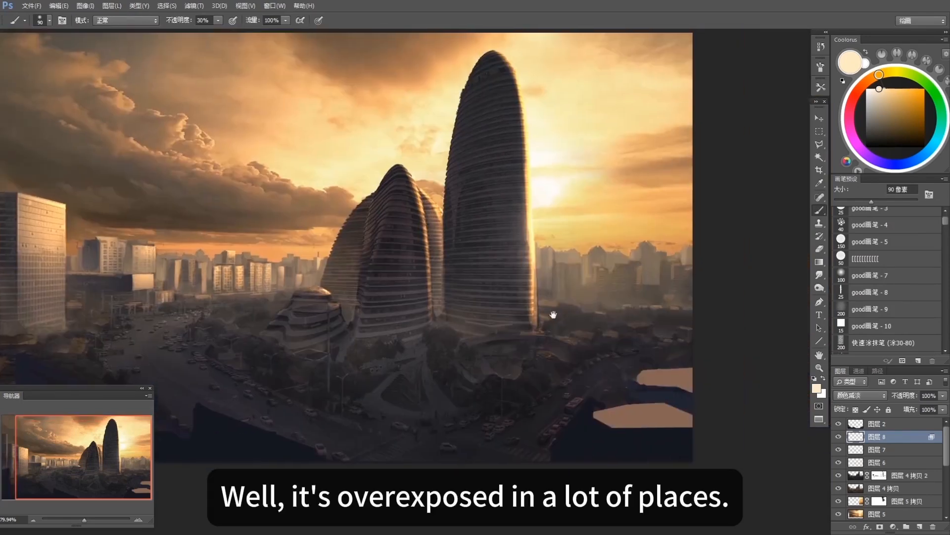
click(893, 261)
key(bracketleft)
key(bracketleft)
key(bracketleft)
key(bracketleft)
key(bracketleft)
key(bracketleft)
key(bracketleft)
key(bracketleft)
key(bracketleft)
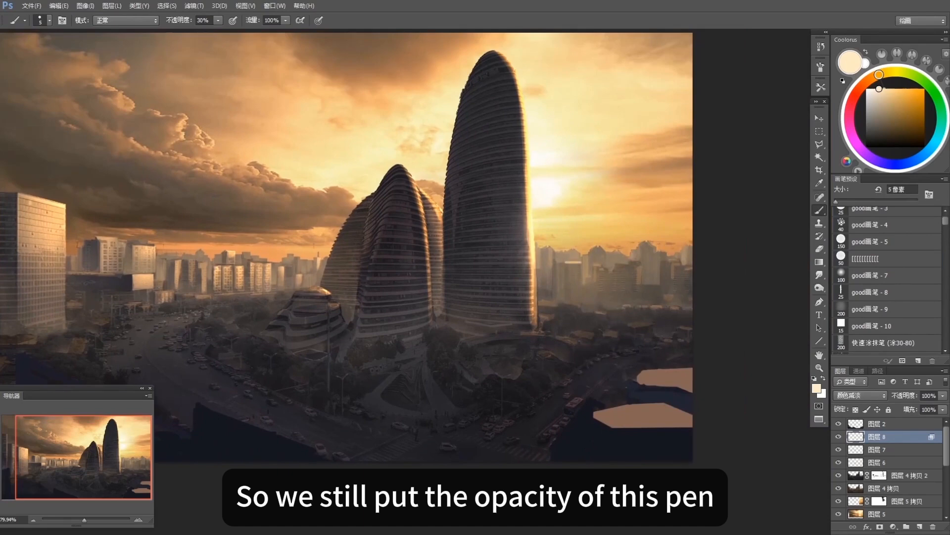
Step: Select the low rooftops and ground patches around the sunlit foot of the tall tower with the Polygonal Lasso
key(l)
click(545, 299)
click(538, 304)
click(556, 307)
click(560, 302)
click(545, 300)
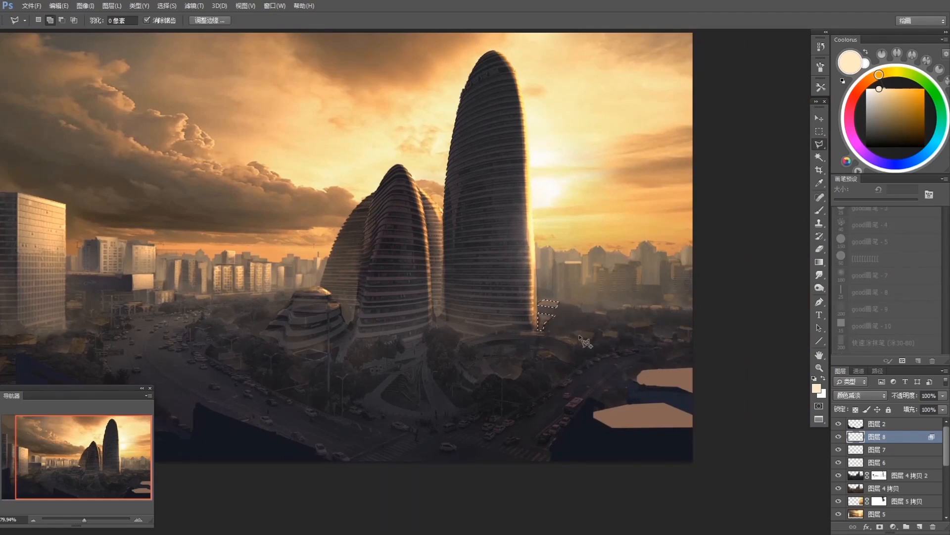
click(539, 330)
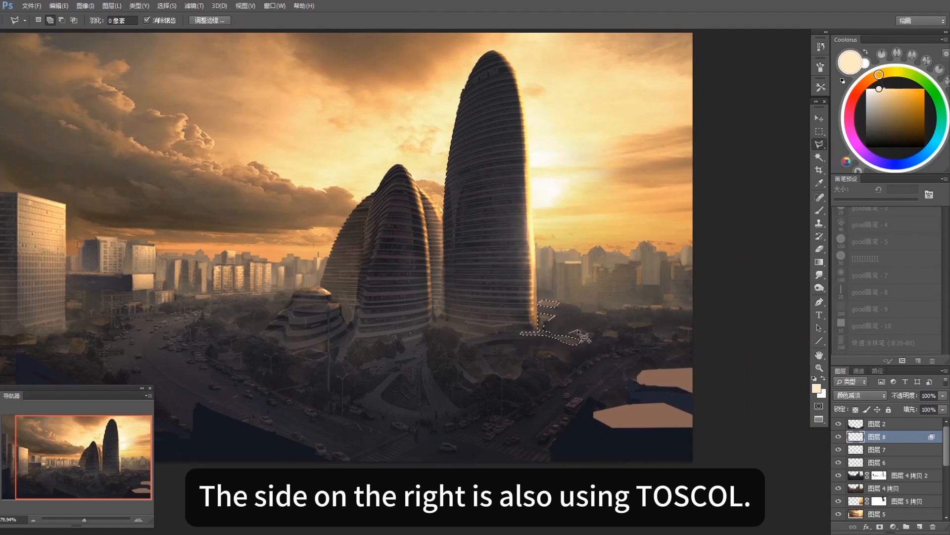
click(594, 330)
click(575, 340)
click(570, 300)
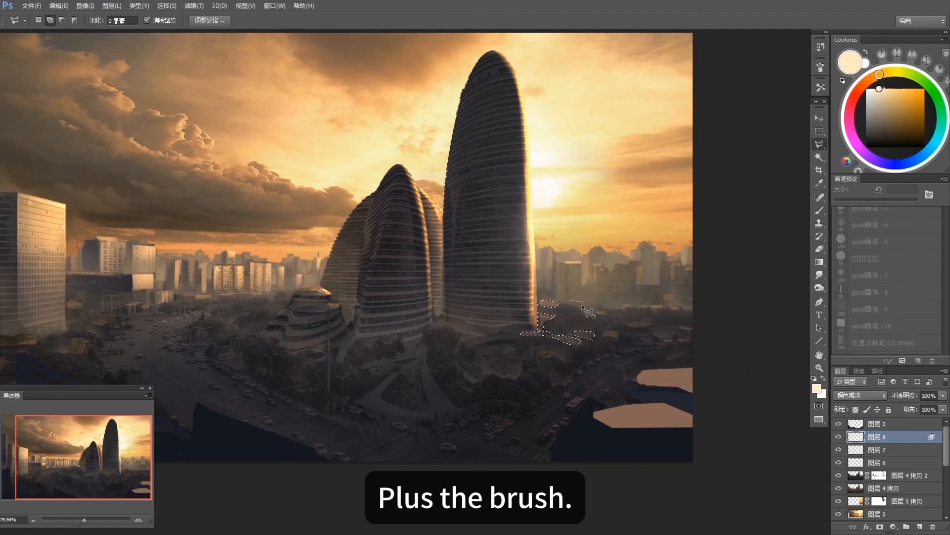
click(563, 305)
click(571, 300)
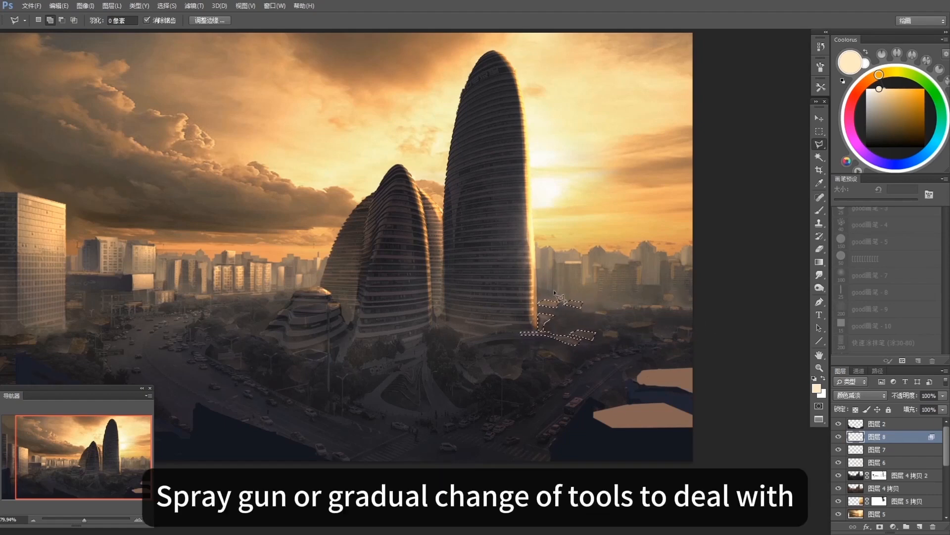
Step: Add two small rooftop patches farther from the tall tower, toward the image edge, to the lasso selection
click(626, 327)
click(657, 324)
click(643, 321)
click(626, 325)
click(670, 311)
click(680, 310)
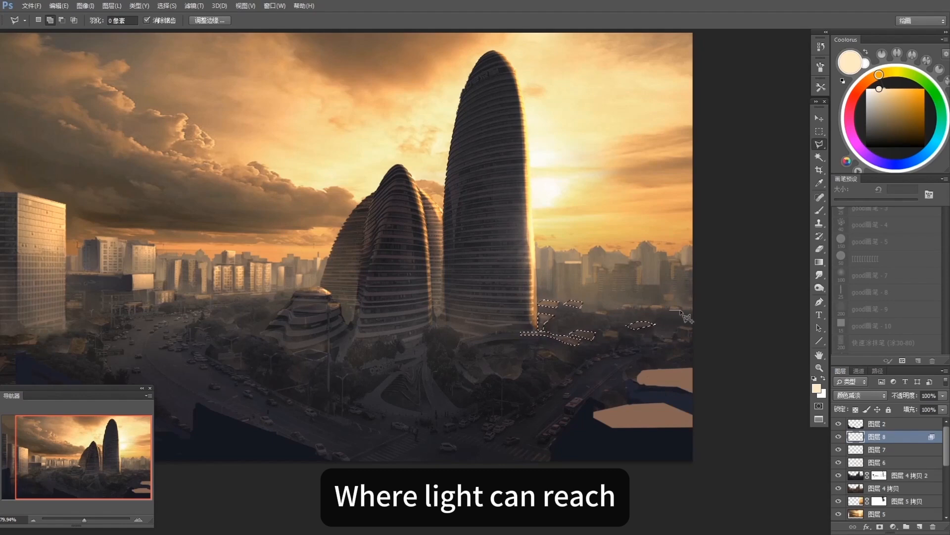
click(681, 306)
click(670, 307)
click(670, 311)
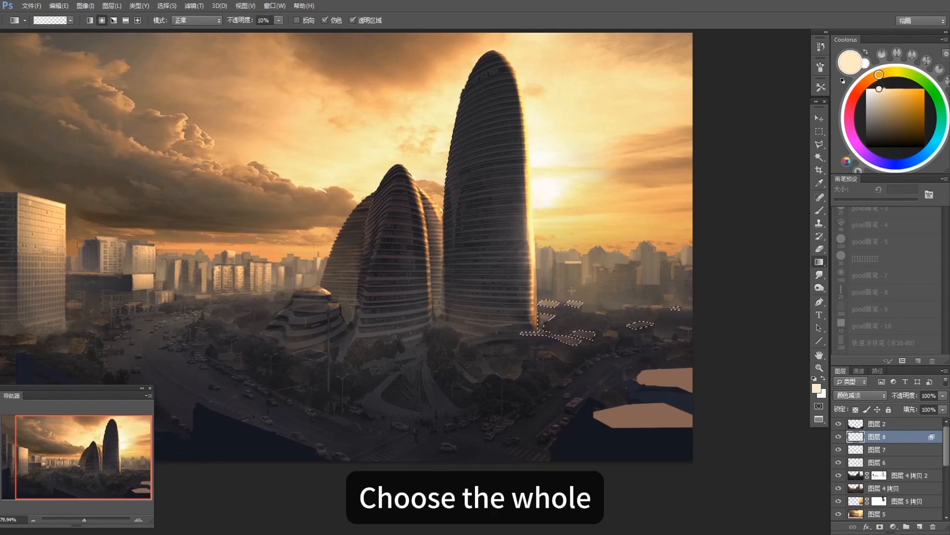
Step: Paint soft light across the selected rooftops with good画笔 - 7 at 100 px and 30% opacity, then deselect
key(b)
click(870, 275)
drag(637, 331, 611, 331)
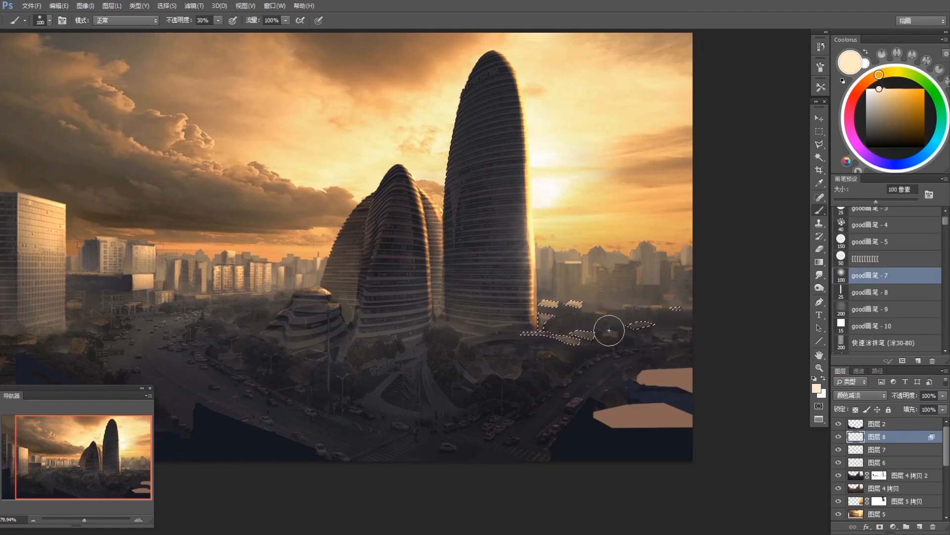
mouse_move(694, 318)
mouse_down()
mouse_move(625, 301)
mouse_move(584, 338)
mouse_up()
key(ctrl+d)
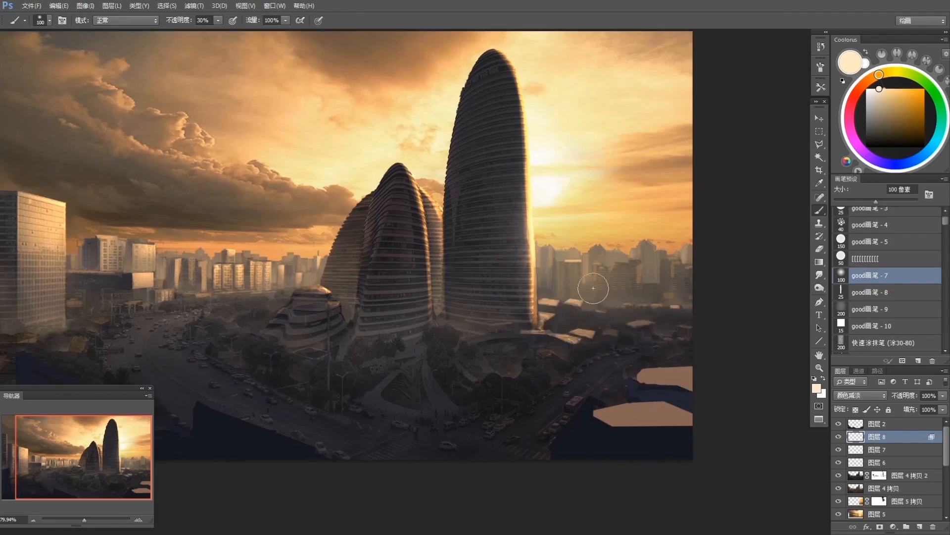
Step: Try painting a light edge on a skyline building beside the tall tower with a reduced soft brush
drag(571, 243, 567, 261)
key(bracketleft)
key(bracketleft)
key(bracketleft)
key(bracketleft)
key(bracketleft)
key(bracketleft)
key(bracketleft)
key(bracketleft)
drag(563, 282, 562, 313)
key(ctrl+z)
Step: Paint a light edge on the building beside the tall tower using the preset below good画笔 - 5 at 5 px and a peach-orange colour
click(889, 255)
key(bracketleft)
key(bracketleft)
key(bracketleft)
key(bracketleft)
key(bracketleft)
click(870, 79)
click(883, 93)
key(bracketleft)
key(bracketleft)
key(bracketleft)
key(bracketleft)
key(bracketleft)
key(ctrl+z)
drag(563, 280, 562, 308)
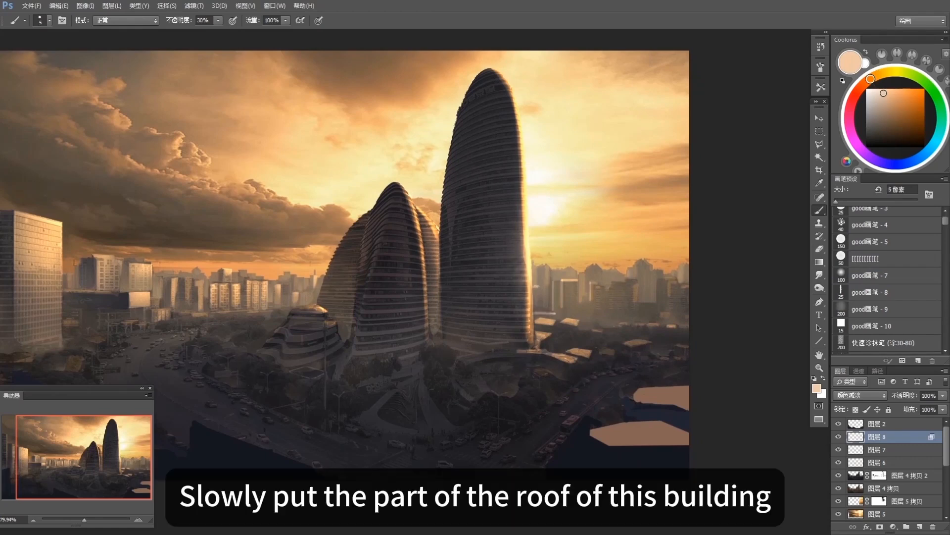
Step: Paint thin warm highlights on the roofs and edges of the skyline buildings between the tall tower and the image edge
drag(638, 303, 656, 304)
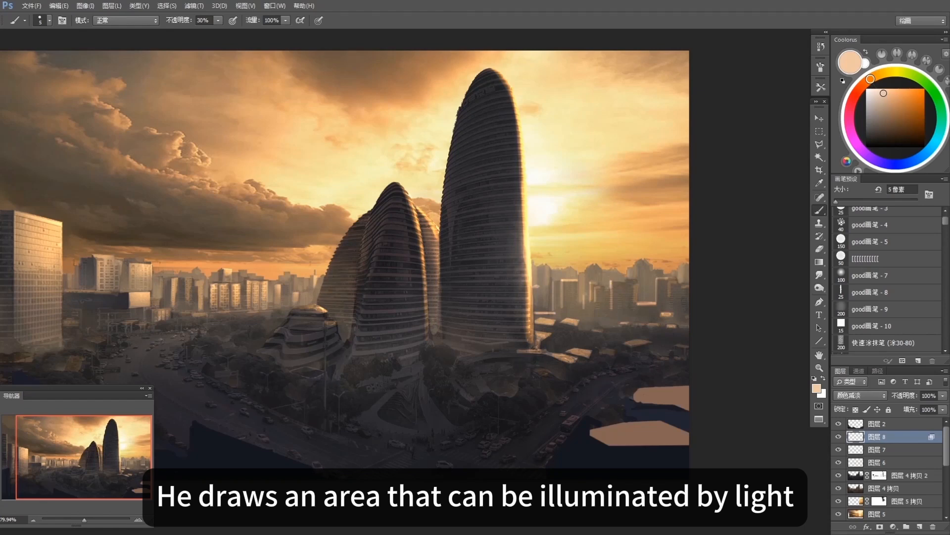
drag(586, 269, 586, 289)
mouse_move(636, 264)
mouse_down()
mouse_move(635, 278)
mouse_move(683, 308)
mouse_up()
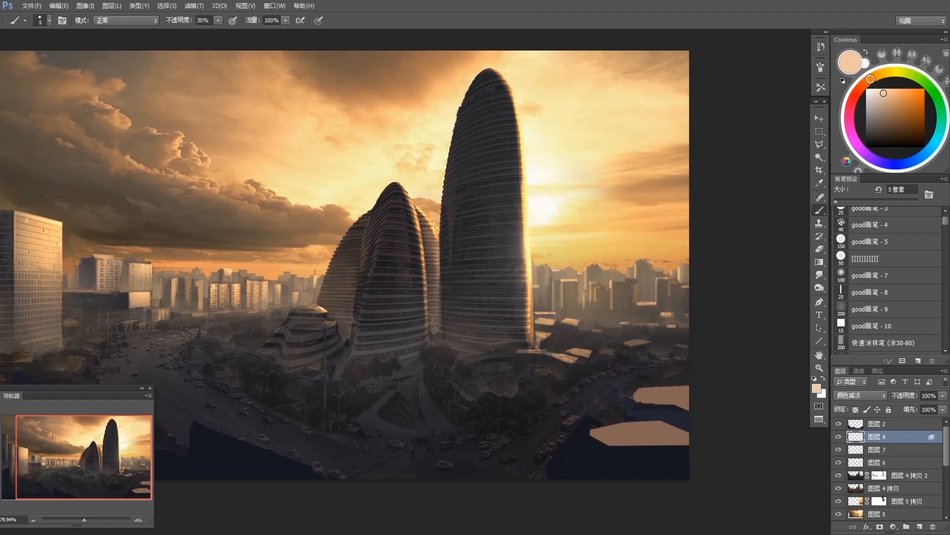
mouse_move(595, 315)
mouse_down()
mouse_move(596, 328)
mouse_move(612, 314)
mouse_move(583, 307)
mouse_move(604, 327)
mouse_up()
key(ctrl+z)
key(ctrl+z)
key(ctrl+z)
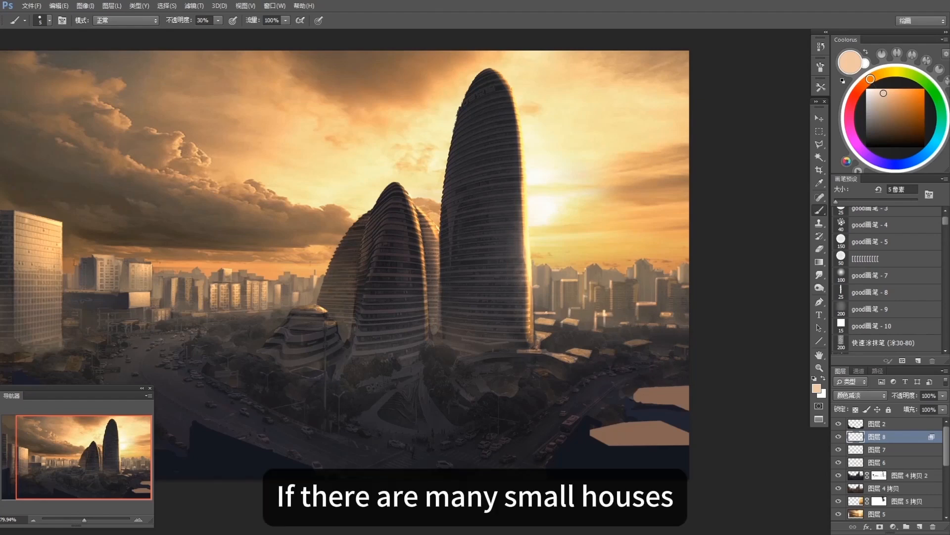
Step: Add more 5 px edge highlights to the skyline high-rises and small houses on the sun side of the tall tower
mouse_move(539, 266)
mouse_down()
mouse_move(539, 286)
mouse_move(564, 279)
mouse_up()
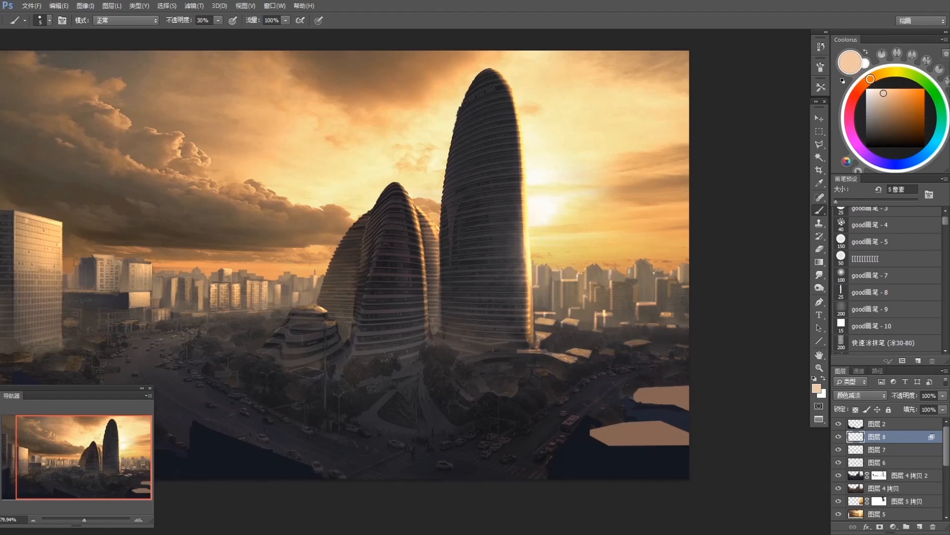
drag(654, 272, 654, 287)
key(ctrl+z)
drag(572, 268, 571, 280)
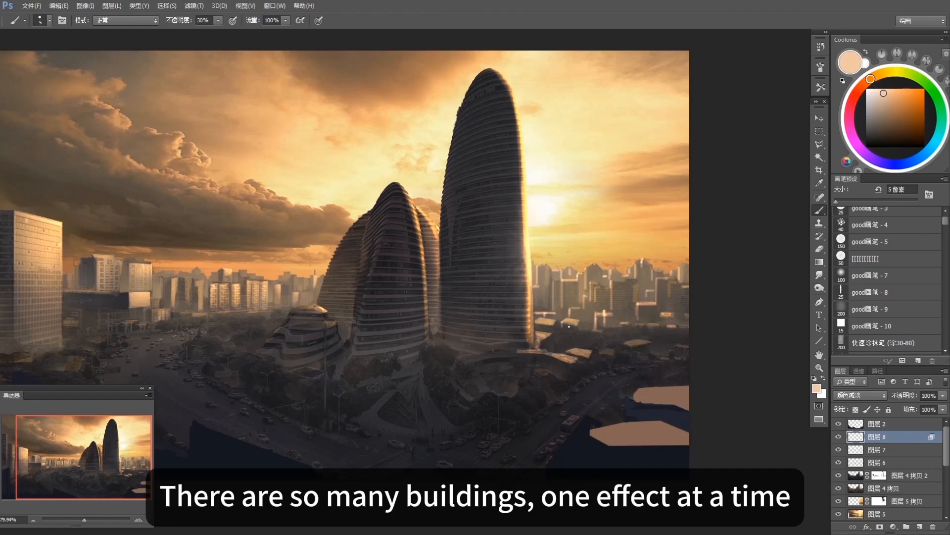
drag(582, 310, 582, 318)
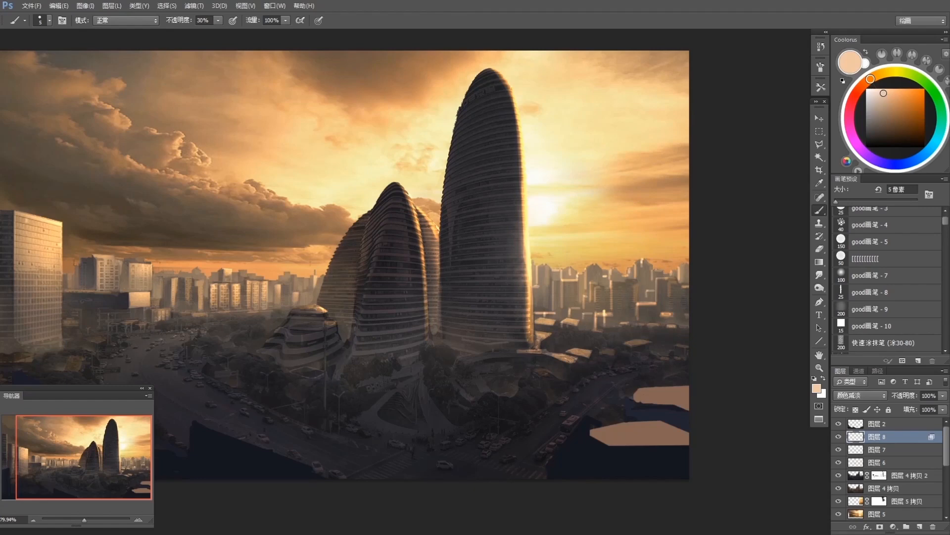
drag(669, 281, 669, 306)
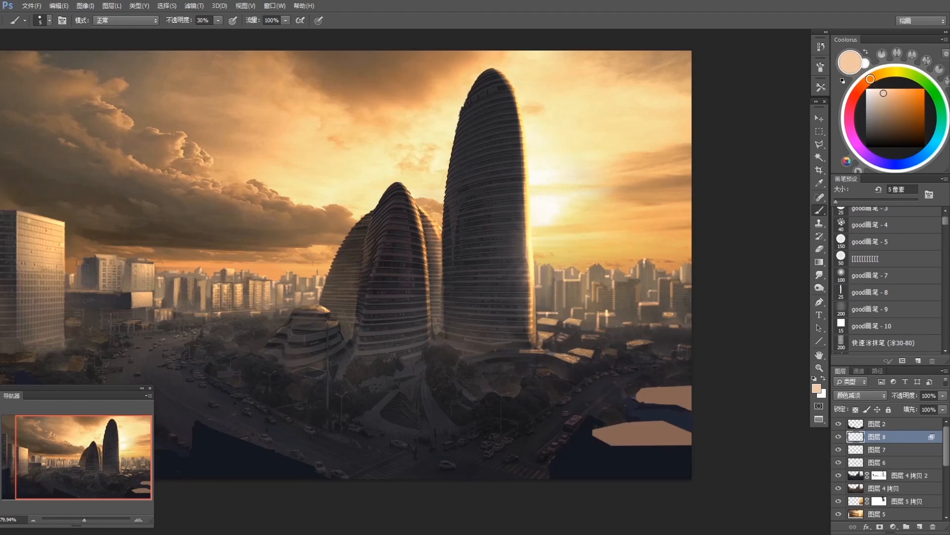
Step: Draw thin warm highlights on the block buildings and low houses on the opposite side of the city
drag(139, 261, 141, 260)
drag(80, 266, 80, 279)
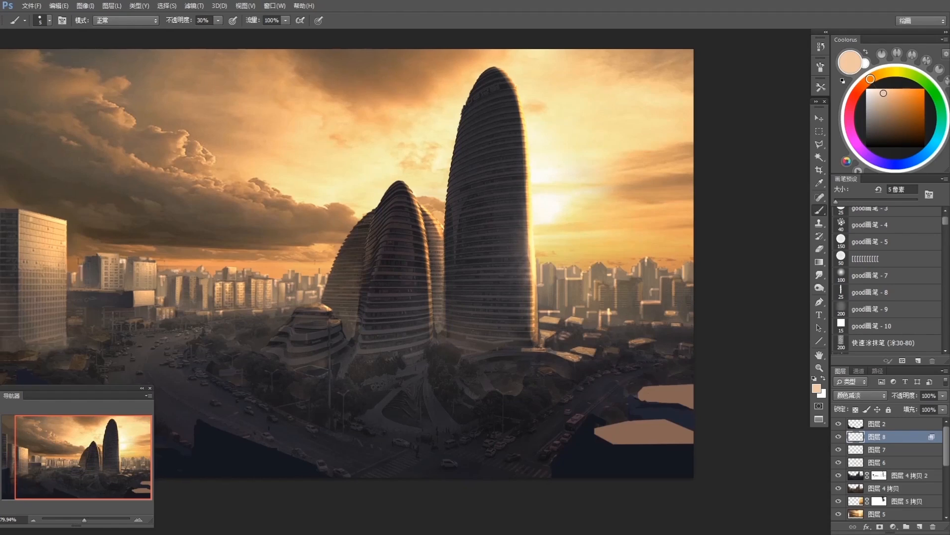
drag(68, 312, 105, 321)
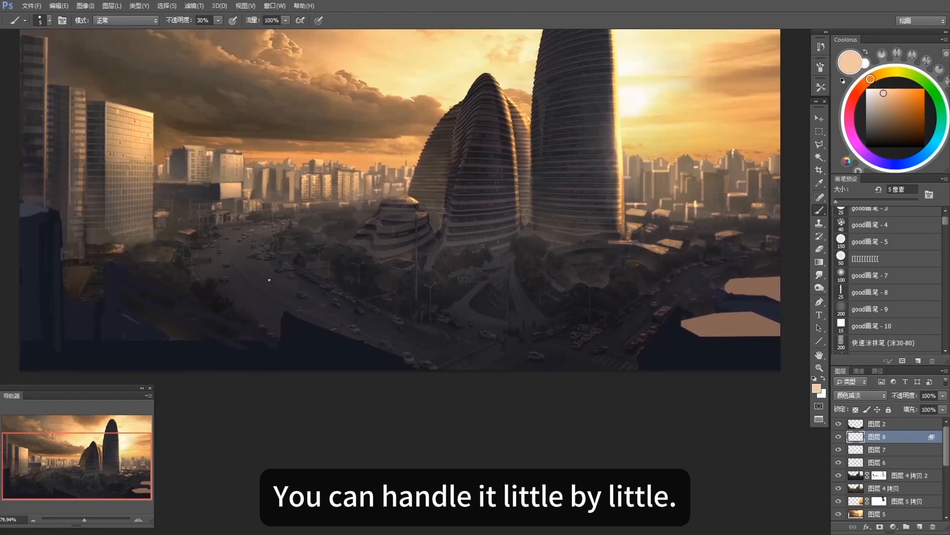
Step: Add a layer above 图层 8 in 颜色减淡 (Color Dodge) mode and turn off 透明形状图层 in its blending options
scroll(269, 281, down, 5)
scroll(555, 377, down, 1)
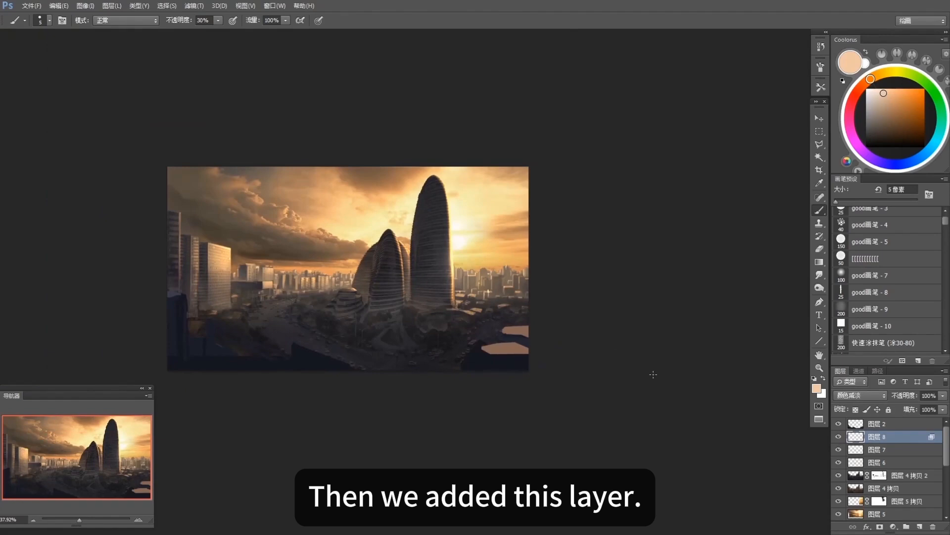
click(920, 527)
click(862, 395)
click(874, 226)
double_click(892, 439)
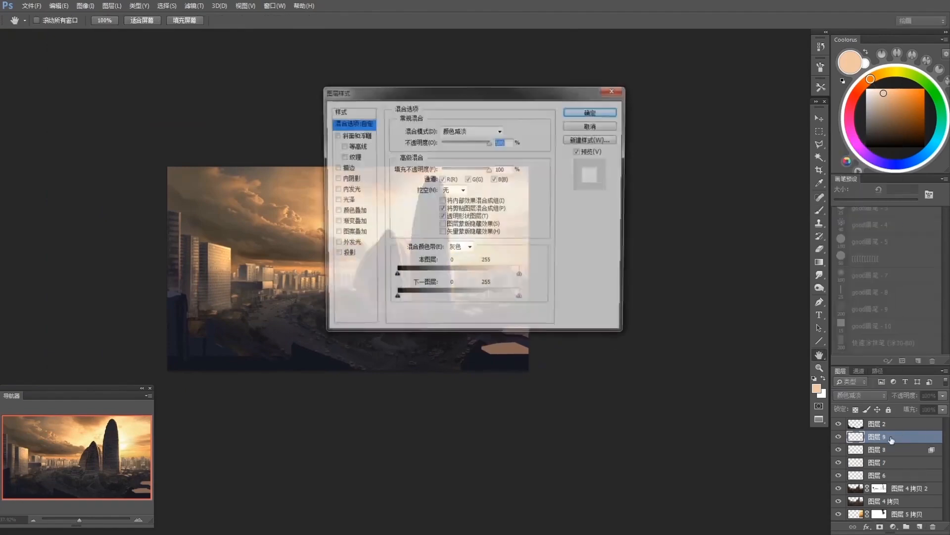
click(443, 216)
click(590, 113)
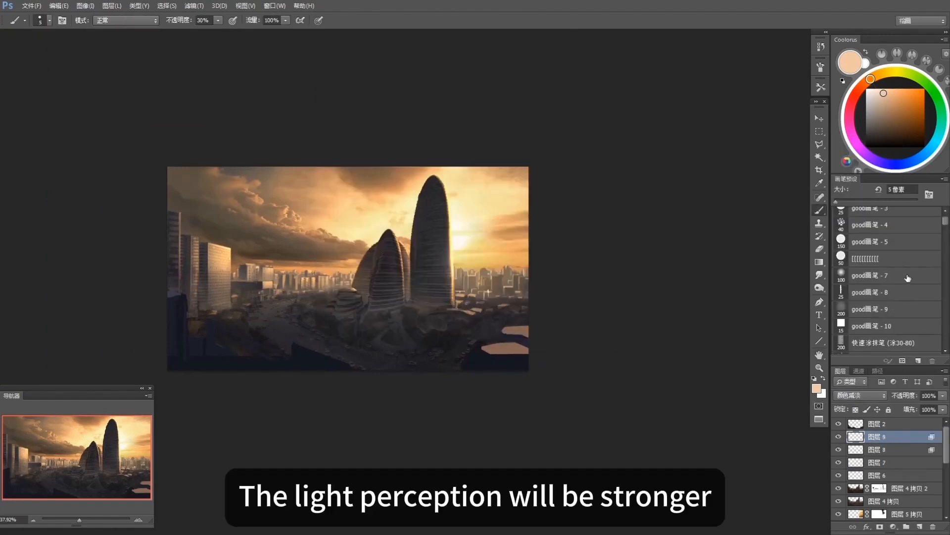
Step: Lasso the rear façades showing on both sides of the central curved building
scroll(426, 277, up, 4)
key(l)
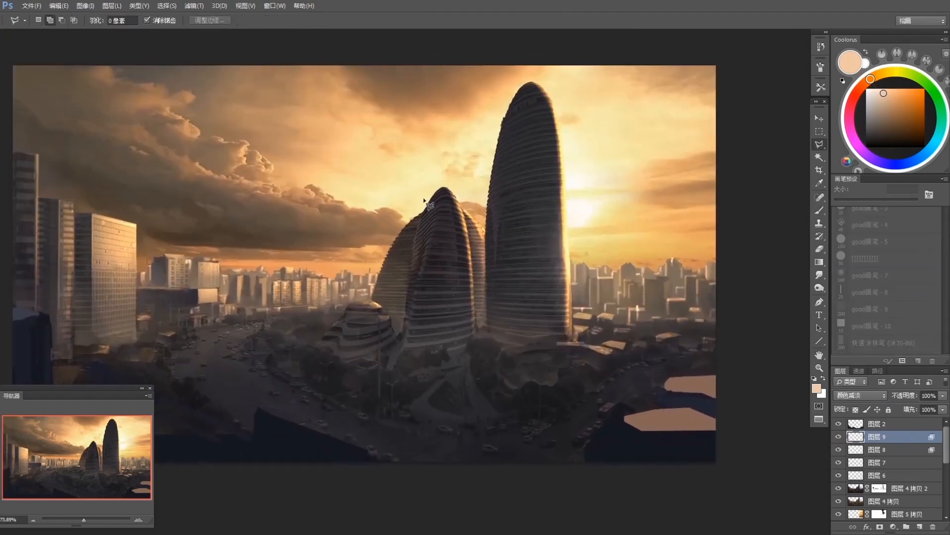
key(shift+l)
drag(422, 210, 401, 334)
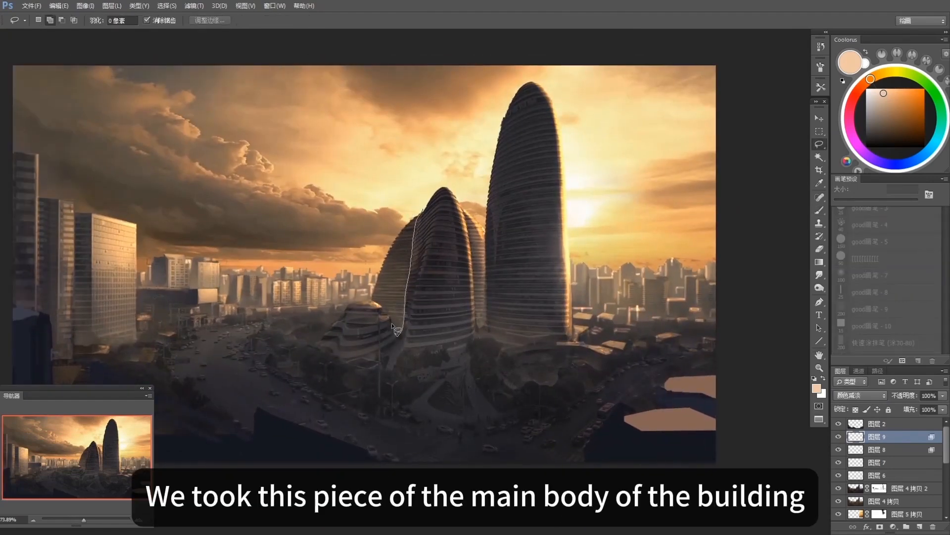
drag(367, 289, 420, 200)
scroll(444, 235, up, 2)
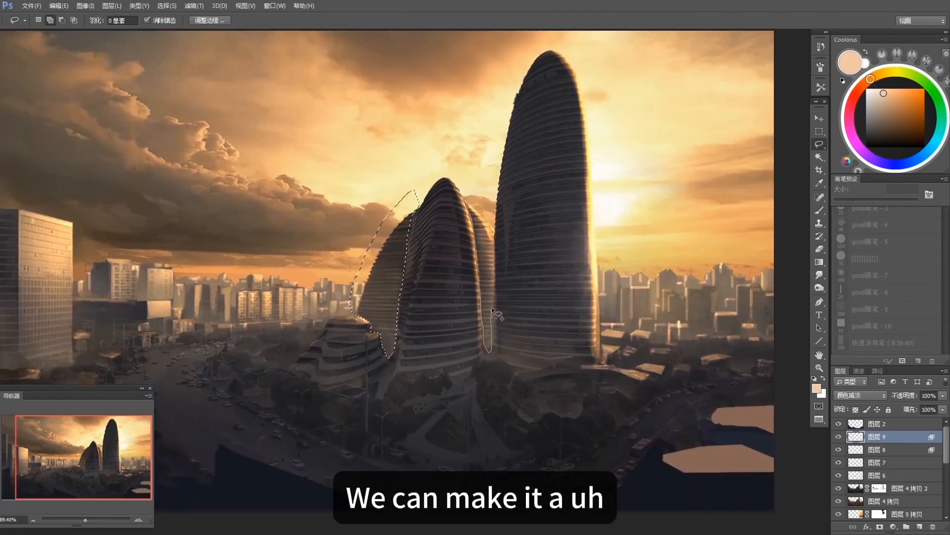
drag(493, 266, 478, 195)
drag(425, 388, 516, 345)
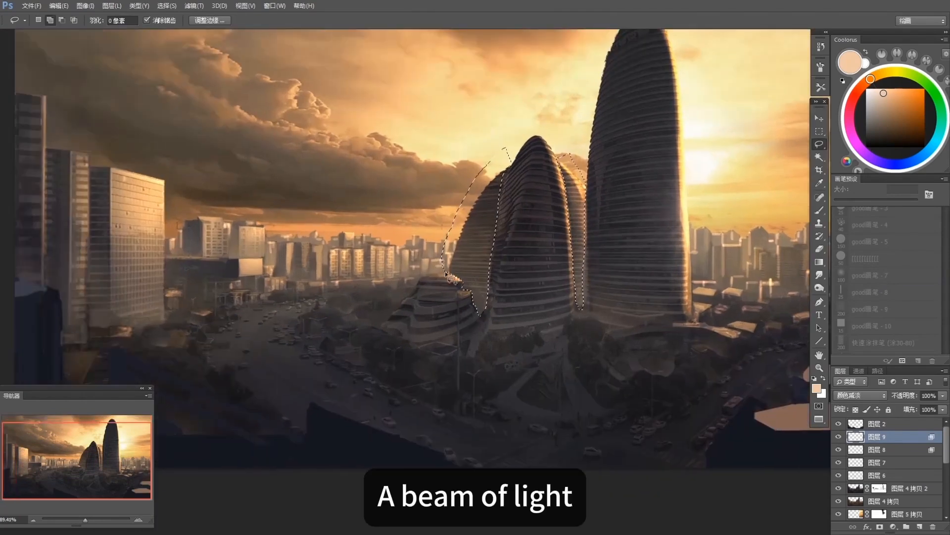
Step: Extend the lasso selection over the background blocks and horizon sky on both sides of the curved towers
mouse_move(449, 273)
mouse_down()
mouse_move(419, 285)
mouse_move(371, 333)
mouse_move(233, 355)
mouse_move(90, 349)
mouse_move(87, 291)
mouse_move(331, 170)
mouse_move(476, 130)
mouse_up()
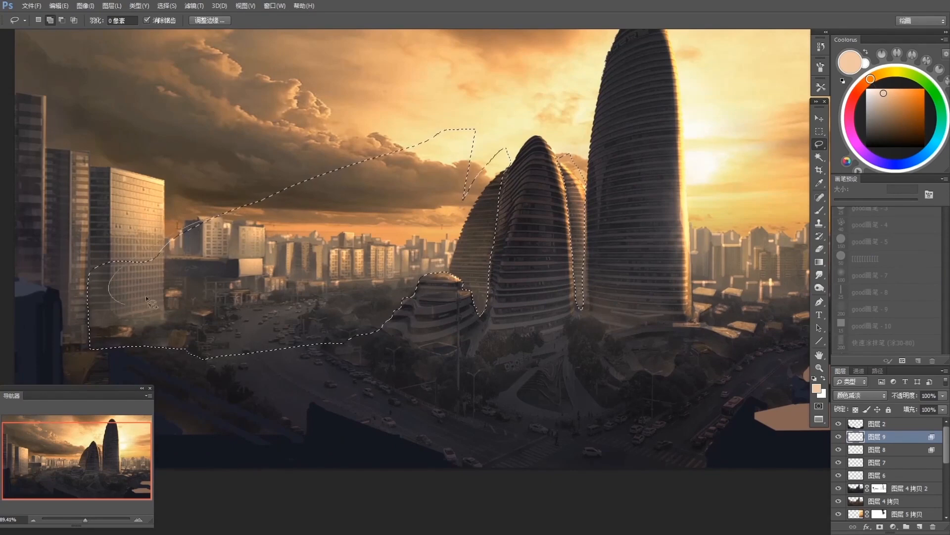
drag(81, 271, 164, 254)
key(m)
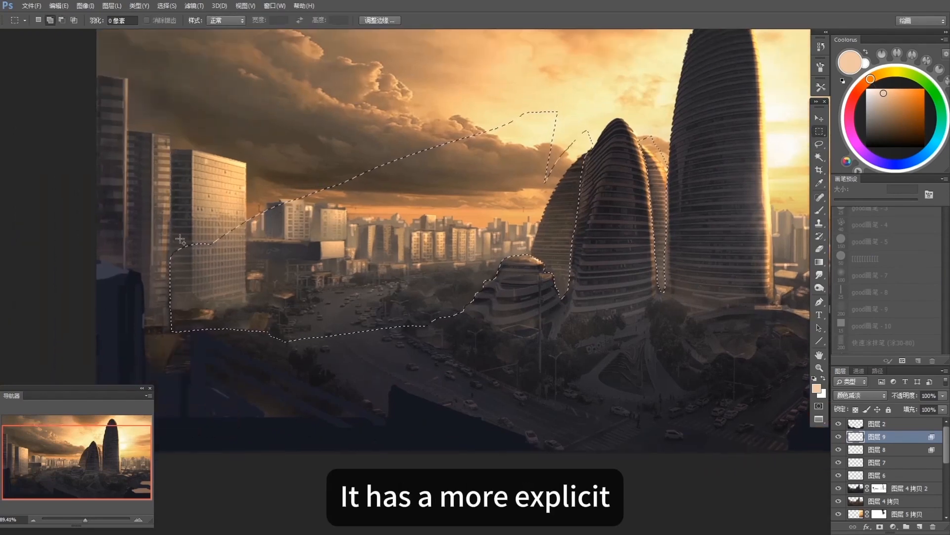
key(l)
mouse_move(170, 252)
mouse_down()
mouse_move(170, 269)
mouse_move(243, 239)
mouse_move(174, 275)
mouse_up()
drag(349, 213, 349, 190)
drag(443, 309, 240, 348)
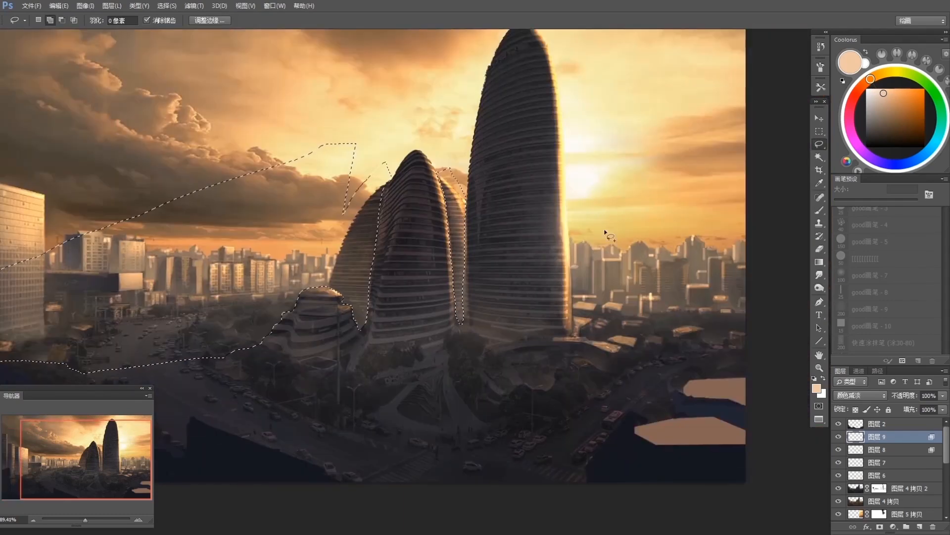
mouse_move(569, 231)
mouse_down()
mouse_move(597, 306)
mouse_move(661, 297)
mouse_move(672, 309)
mouse_move(708, 280)
mouse_move(713, 258)
mouse_move(668, 211)
mouse_move(606, 322)
mouse_up()
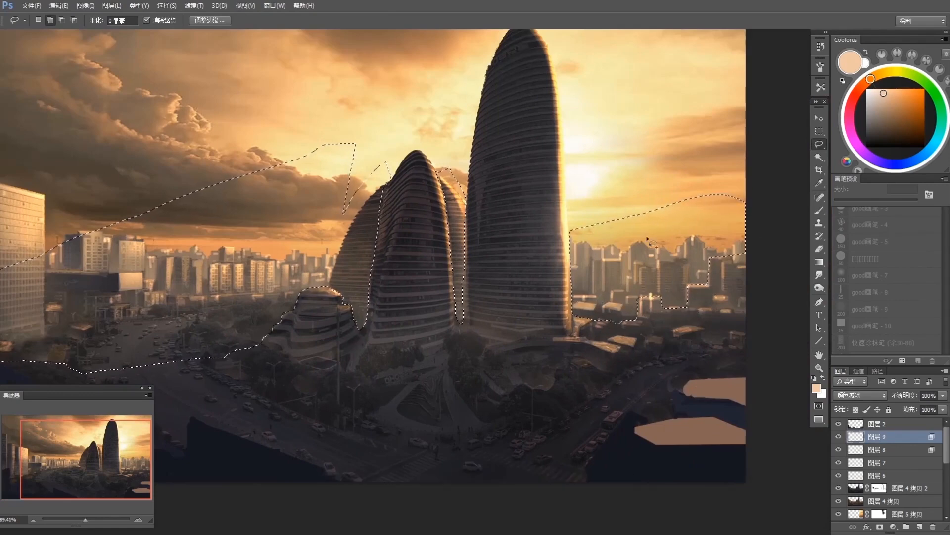
Step: Extend the lasso selection over the lower part of the tall buildings at the picture's left edge
drag(680, 289, 518, 294)
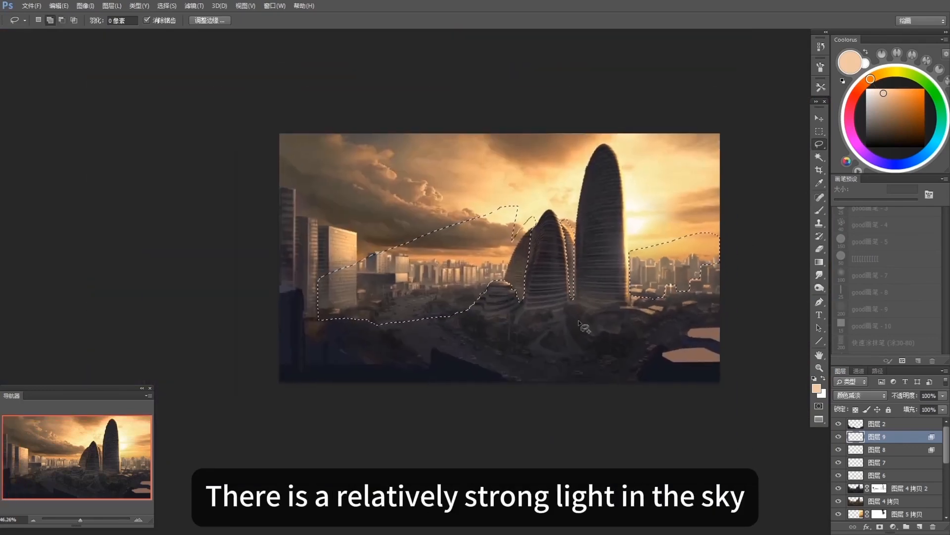
mouse_move(305, 293)
mouse_down()
mouse_move(326, 275)
mouse_move(294, 286)
mouse_move(347, 280)
mouse_up()
Step: Brush a soft peach glow over the distant city blocks on both sides of the curved towers with a 400 px brush
key(b)
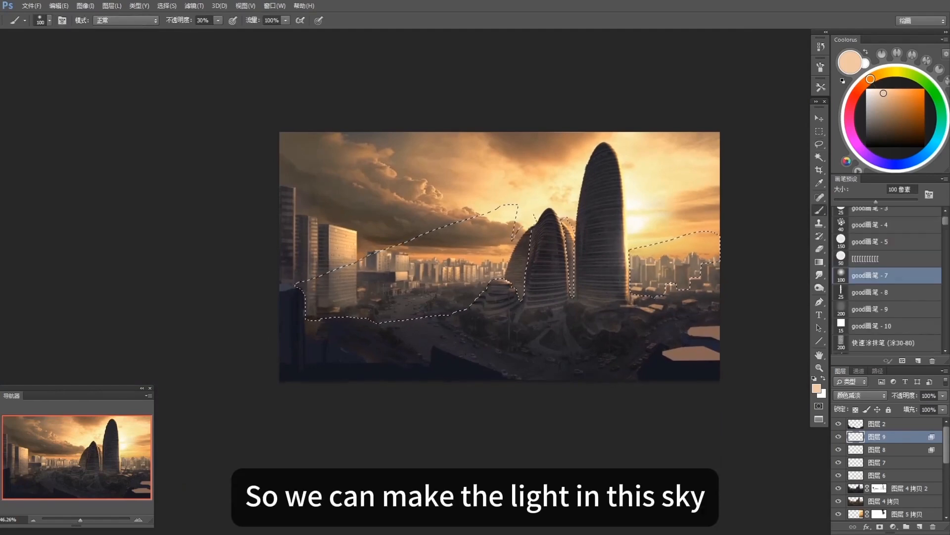
key(])
key(])
key(])
key(])
key(])
key(])
key(])
drag(435, 262, 505, 255)
key(ctrl+z)
key(ctrl+z)
key(ctrl+z)
key(ctrl+z)
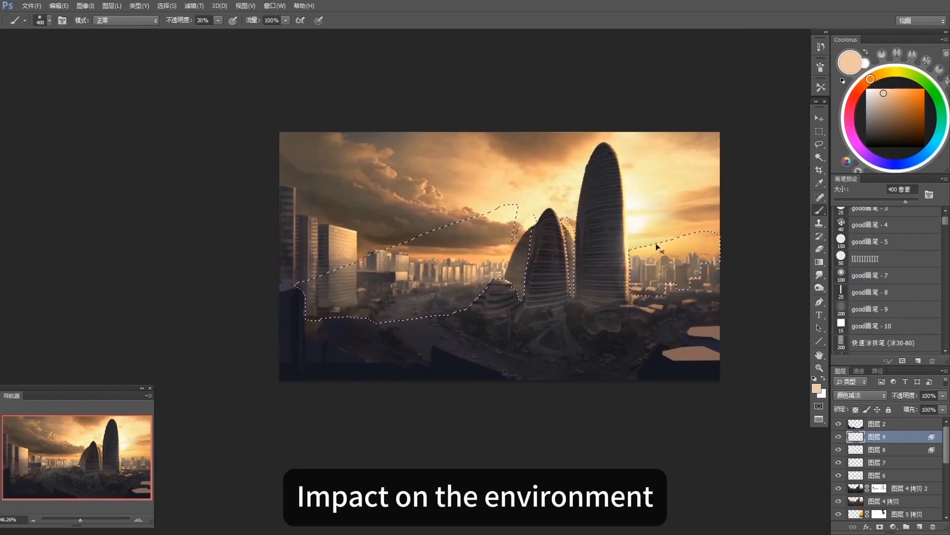
key(ctrl+z)
key(ctrl+z)
drag(473, 284, 495, 282)
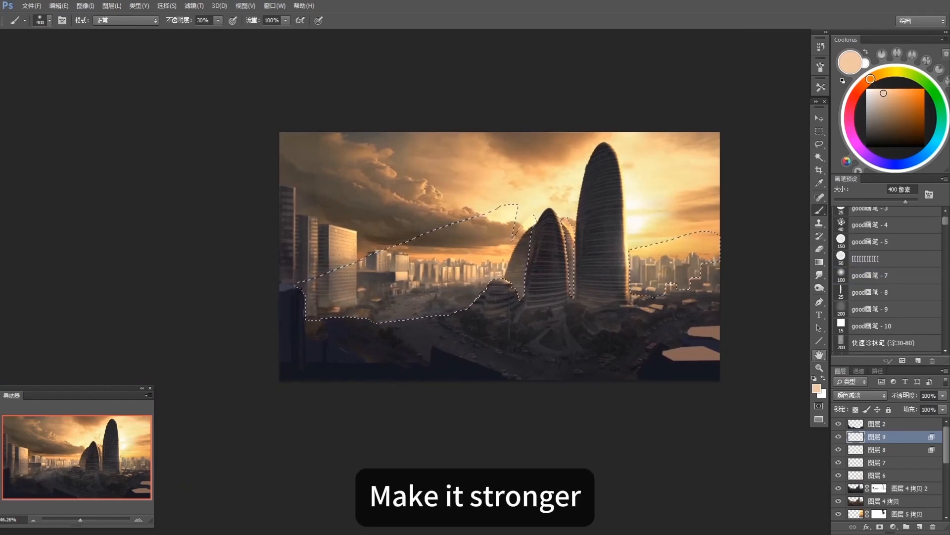
drag(644, 270, 688, 262)
Step: Sample the sky colour, shift it to a paler cream, and brush the distant city beside the curved building at 175 px
alt+click(484, 242)
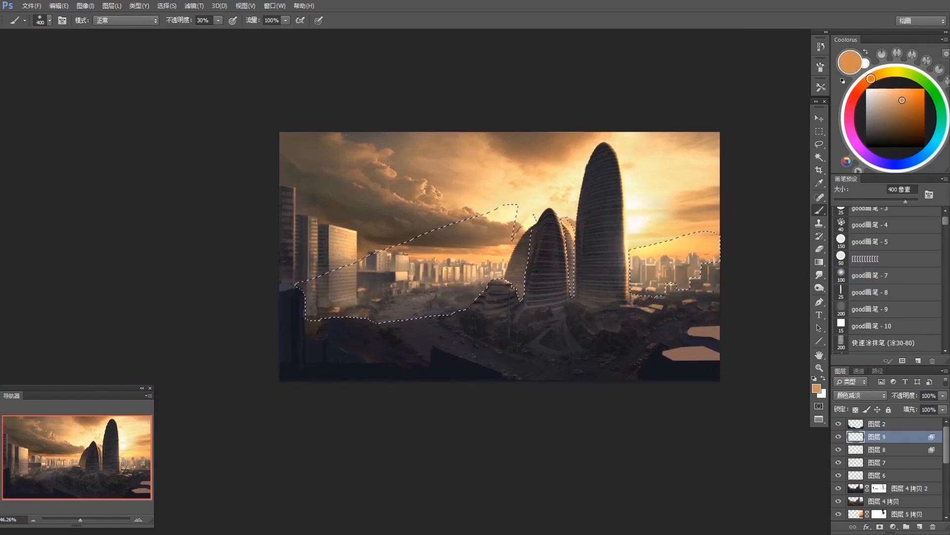
alt+click(507, 239)
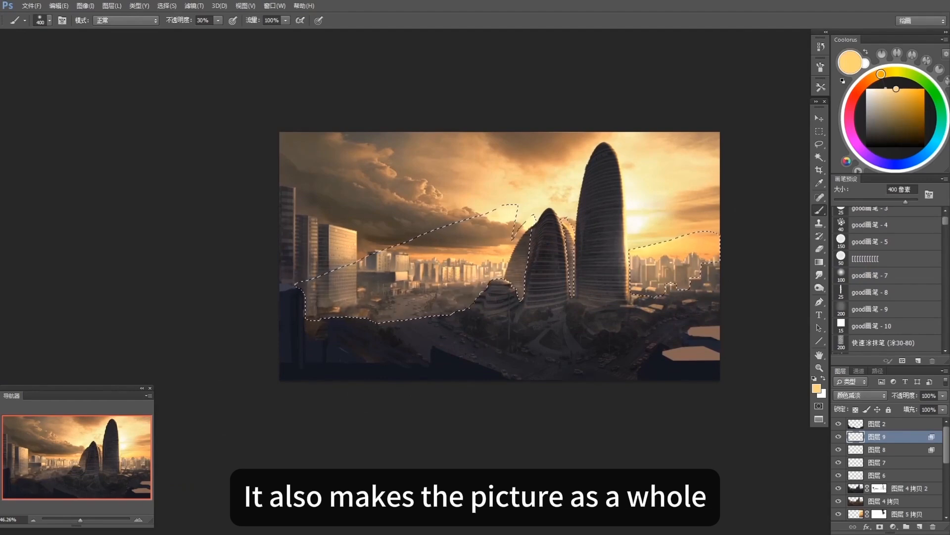
drag(885, 99, 873, 96)
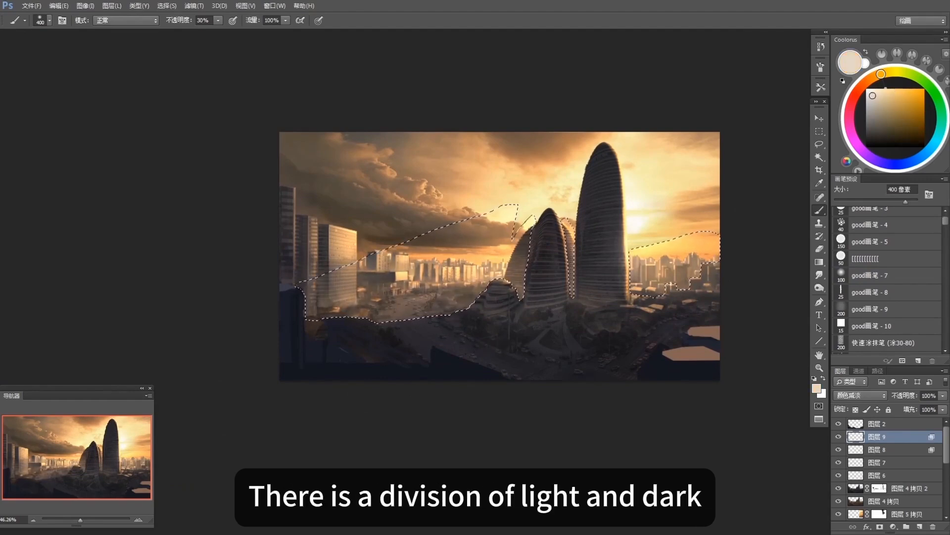
key(bracketleft)
key(bracketleft)
key(bracketleft)
key(bracketleft)
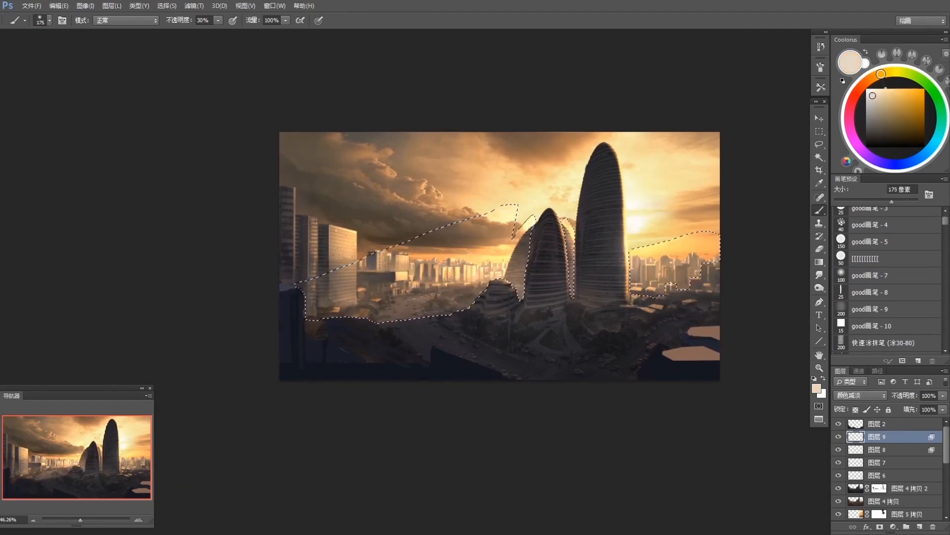
drag(500, 256, 493, 255)
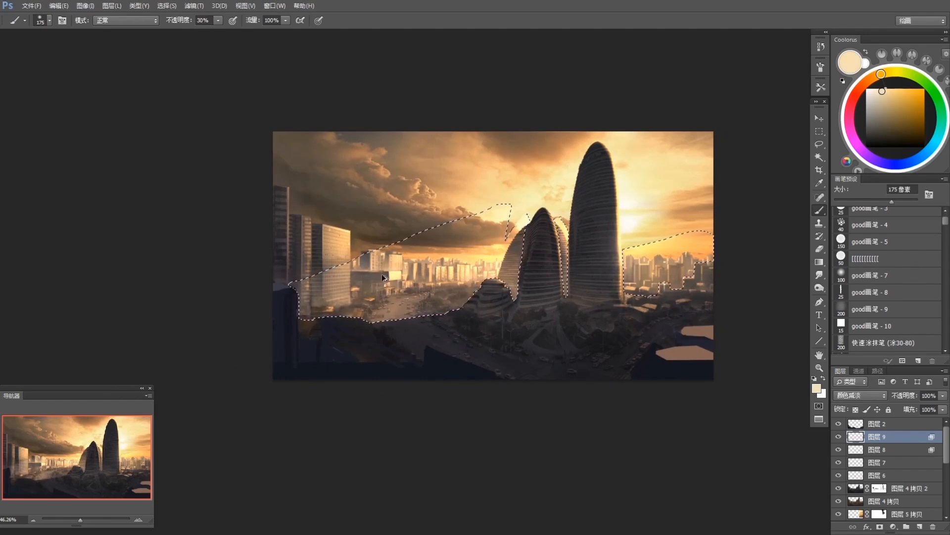
Step: Lay a radial gradient at 10% opacity in pale peach over the selected high-rise blocks on the left of the city
click(876, 275)
key(bracketleft)
key(bracketleft)
key(bracketleft)
key(bracketleft)
key(bracketleft)
key(bracketleft)
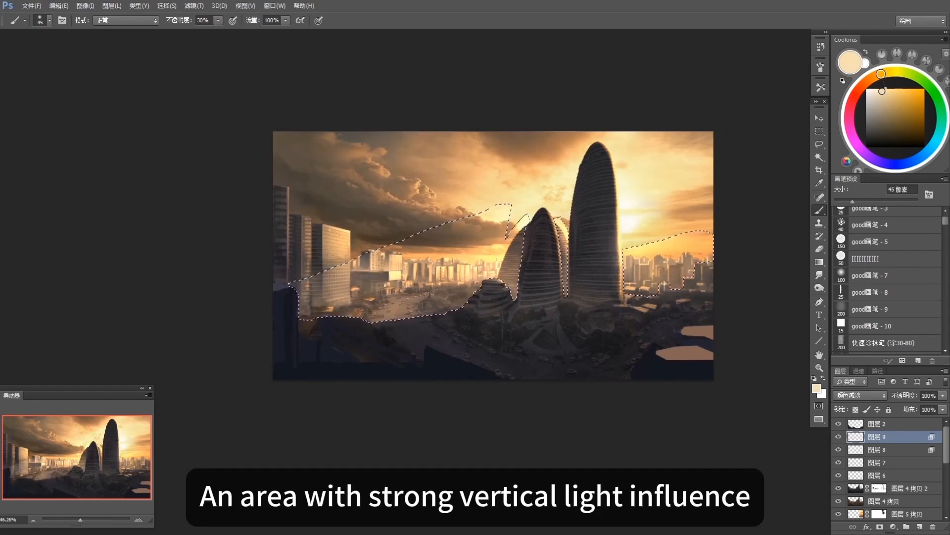
key(g)
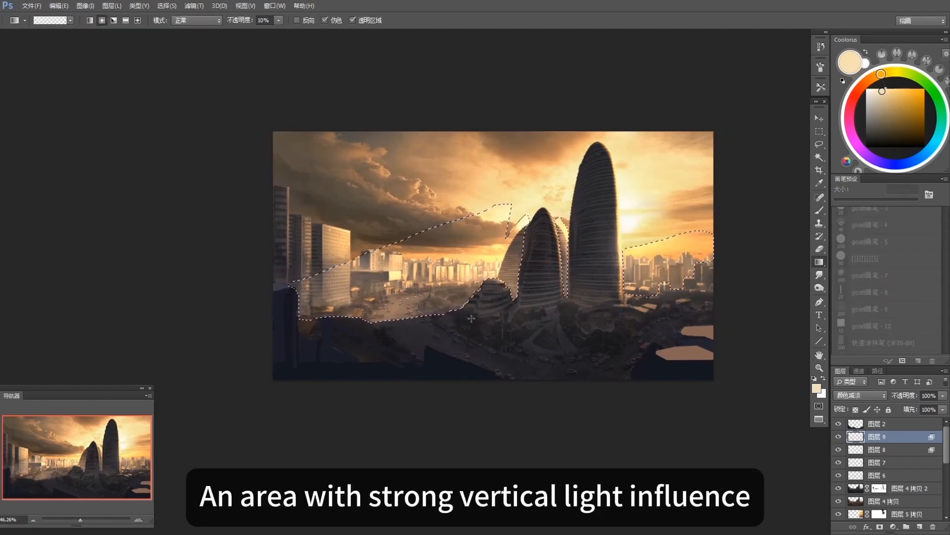
click(867, 81)
drag(287, 329, 357, 277)
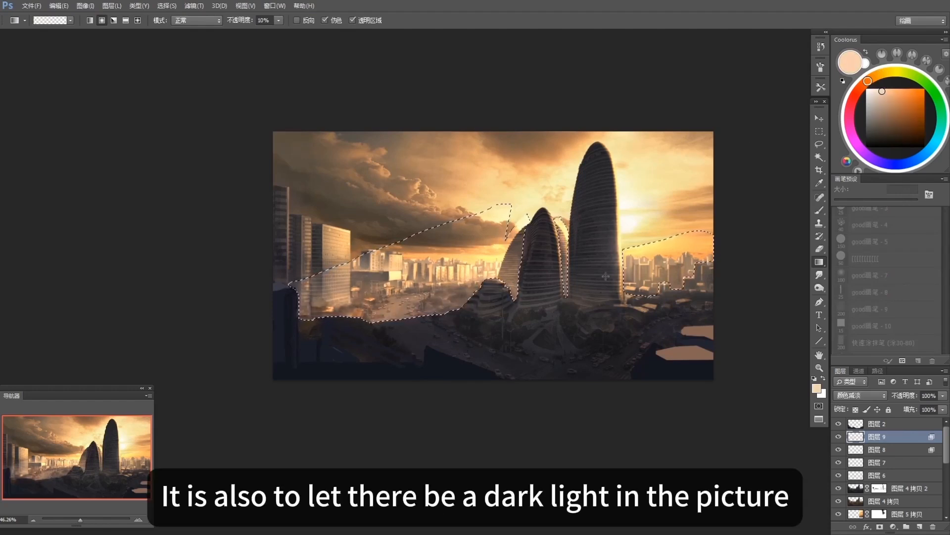
Step: Extend the selection over the low houses beyond the tallest tower and lay faint peach radial gradients over that ground
scroll(686, 363, down, 3)
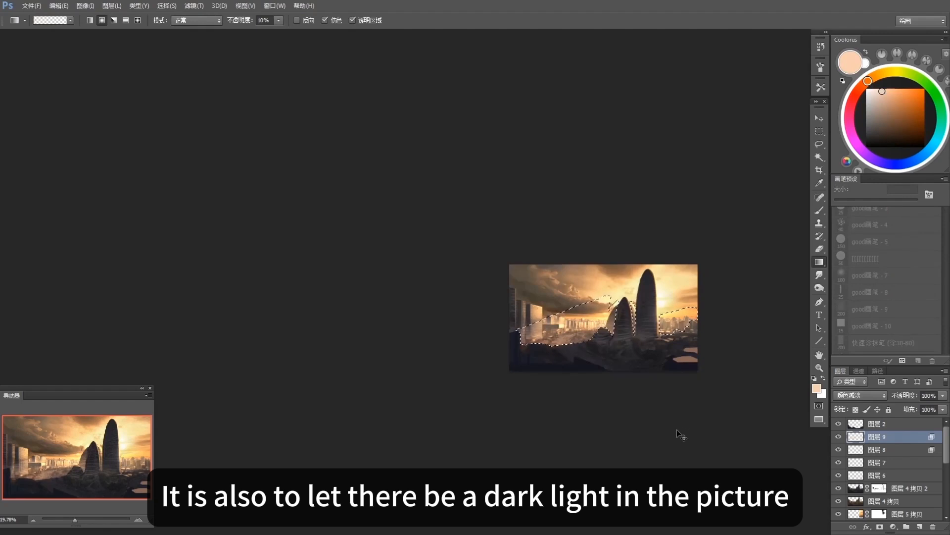
key(ctrl+d)
scroll(679, 431, up, 3)
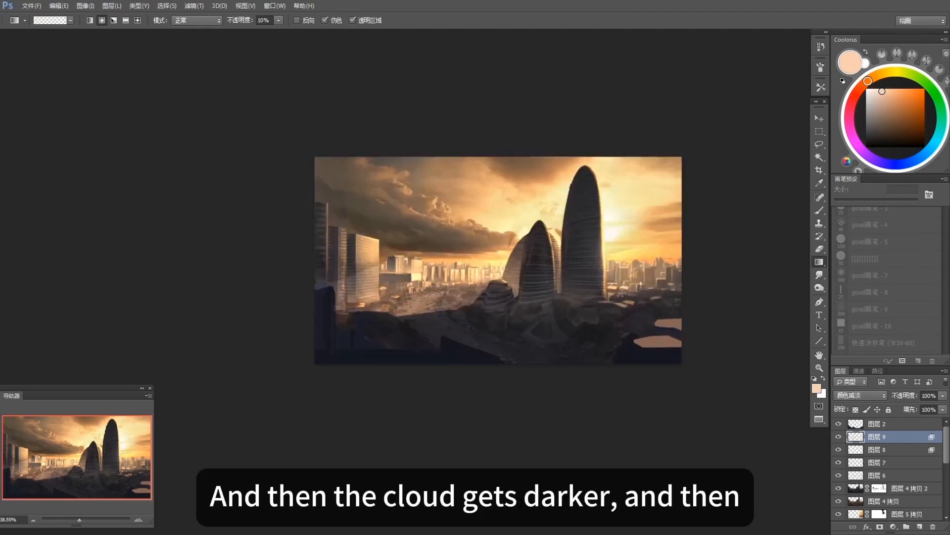
key(l)
mouse_move(609, 300)
mouse_down()
mouse_move(644, 334)
mouse_move(659, 325)
mouse_move(660, 272)
mouse_move(663, 296)
mouse_up()
key(g)
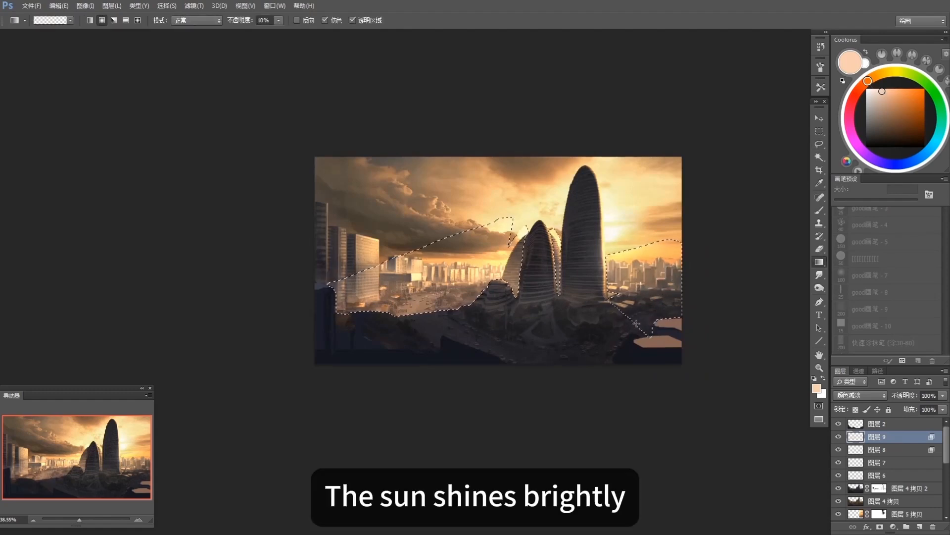
drag(683, 338, 703, 313)
drag(632, 348, 640, 315)
key(r)
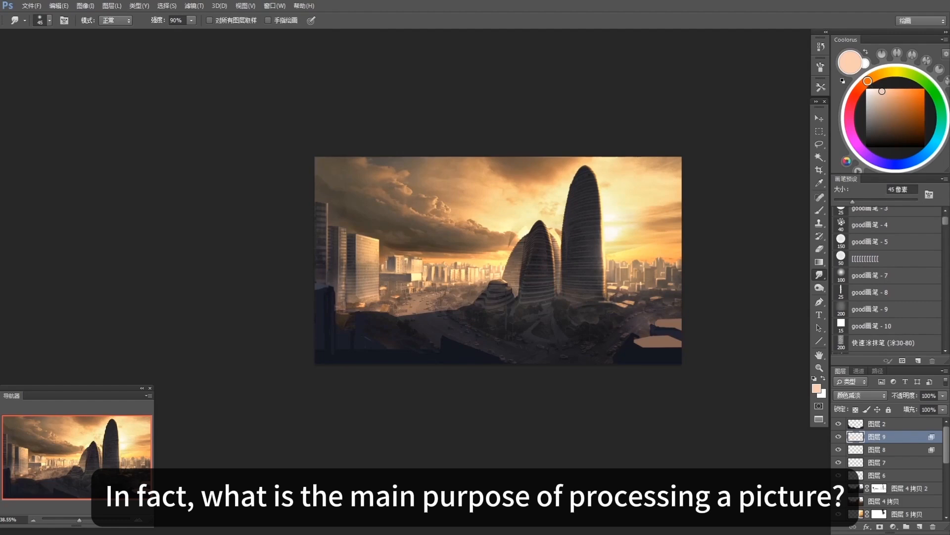
Step: Brush soft warm light around the base of the left high-rise blocks with a 90 px brush
scroll(711, 311, down, 3)
key(b)
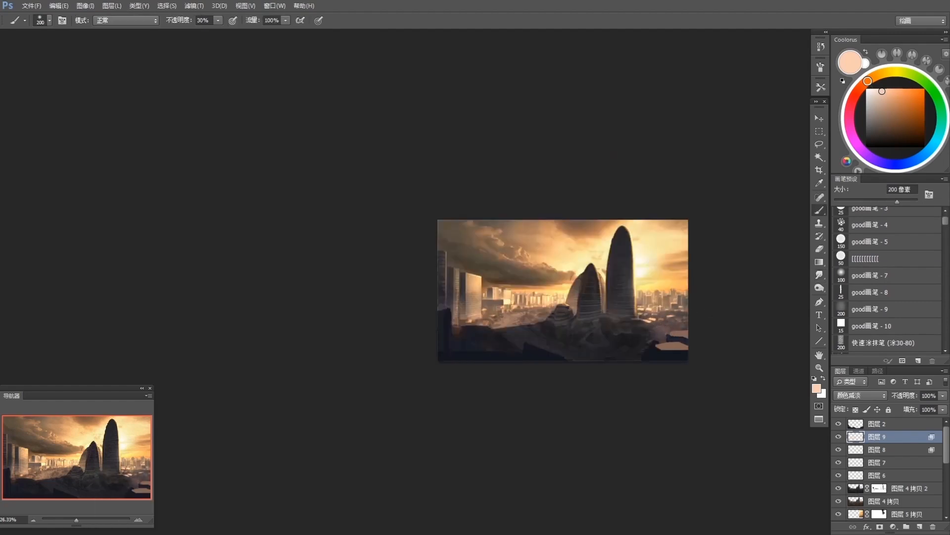
key(bracketleft)
key(bracketleft)
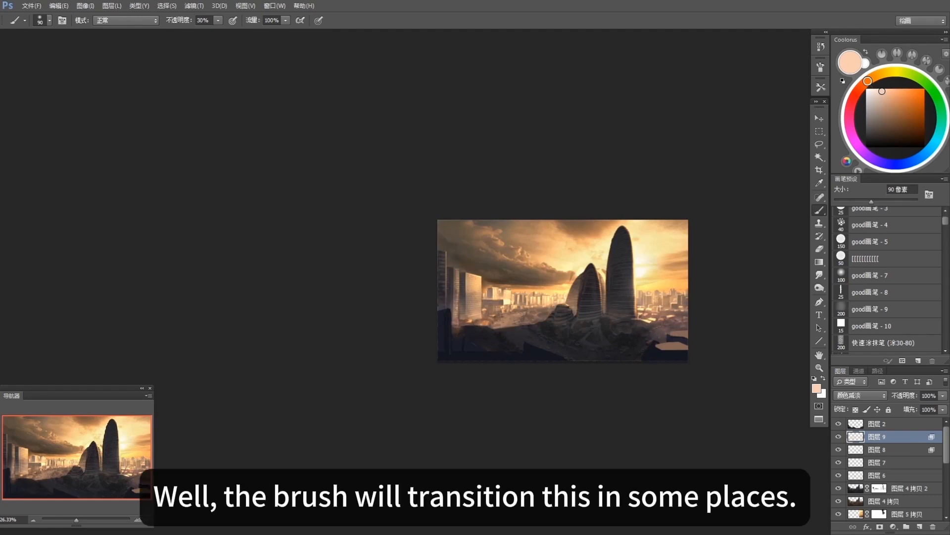
key(r)
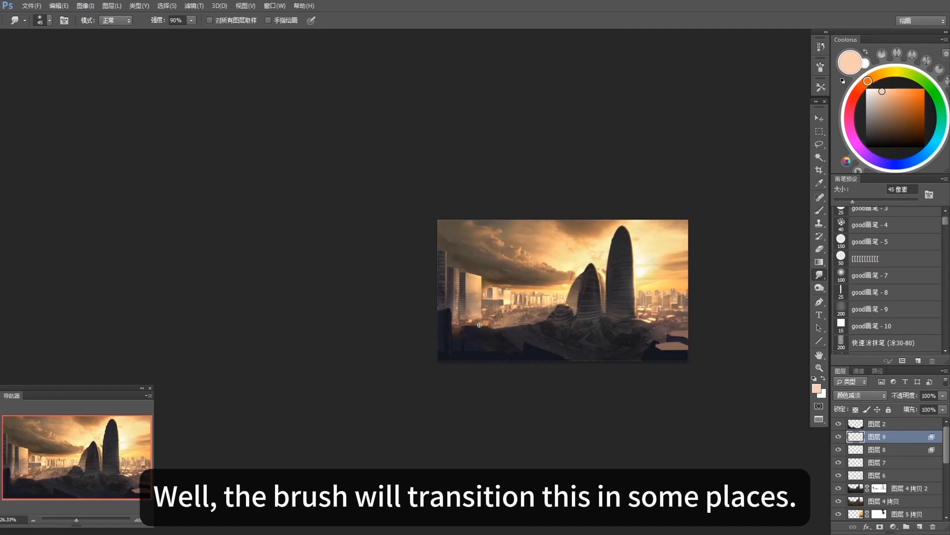
key(b)
mouse_move(467, 304)
mouse_down()
mouse_move(476, 292)
mouse_move(475, 311)
mouse_up()
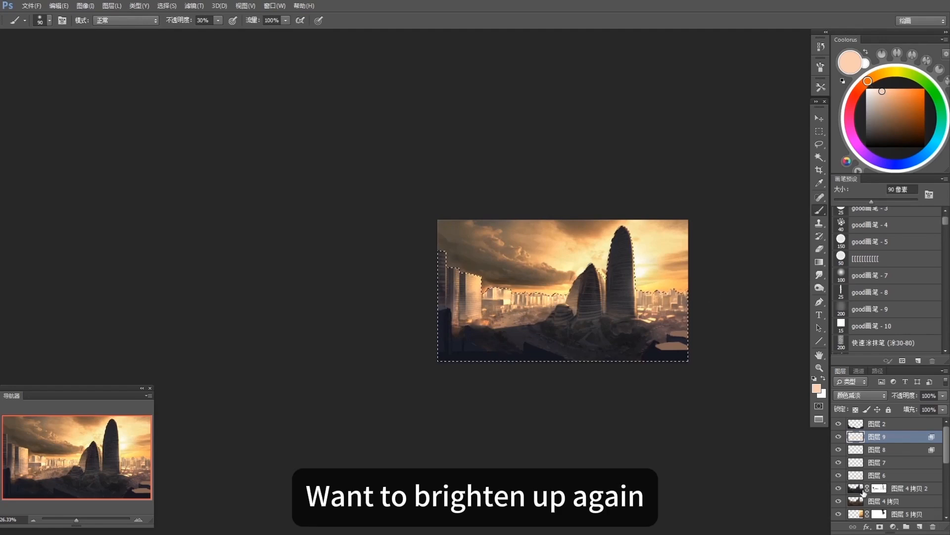
Step: Select the sky by inverting the outline of 图层 4 拷贝 2, and brush warm light onto the lower cloud edges near the curved building
ctrl+click(862, 490)
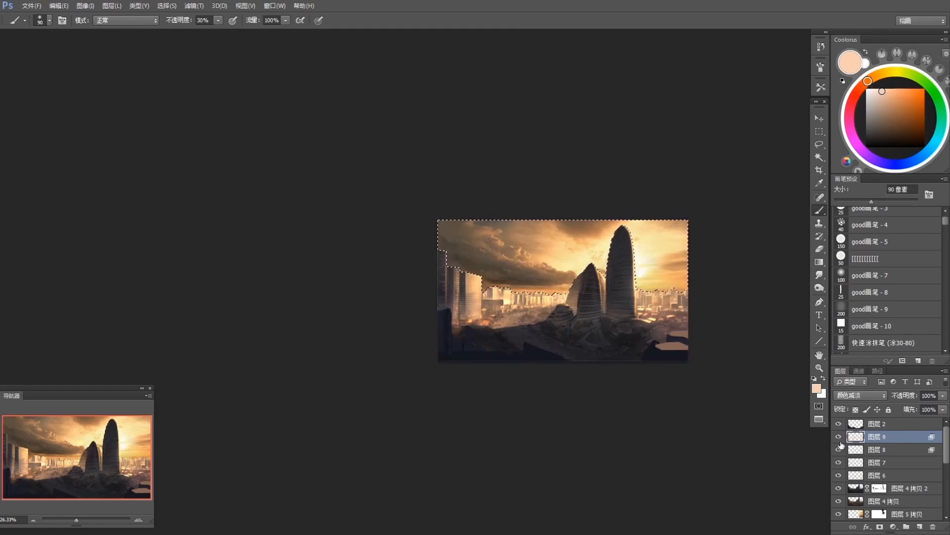
key(ctrl+d)
key(ctrl+d)
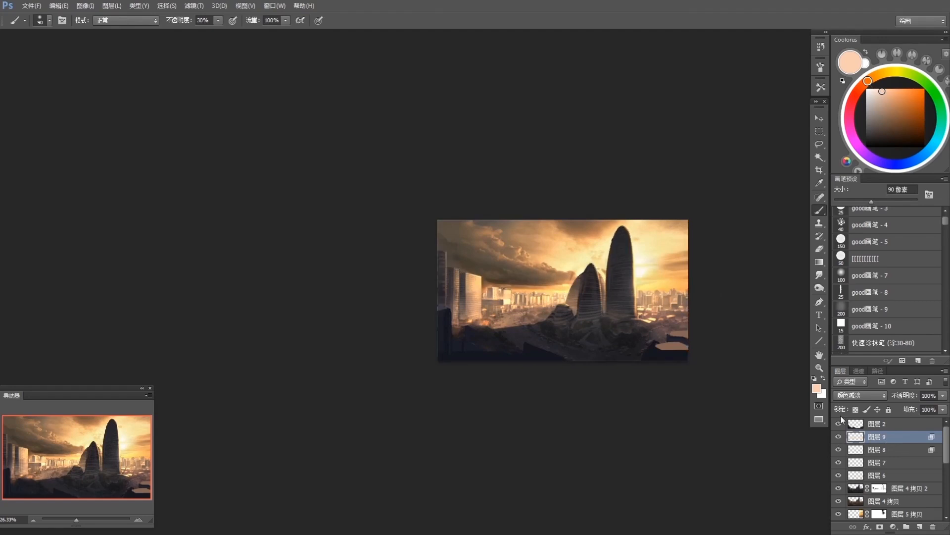
key(r)
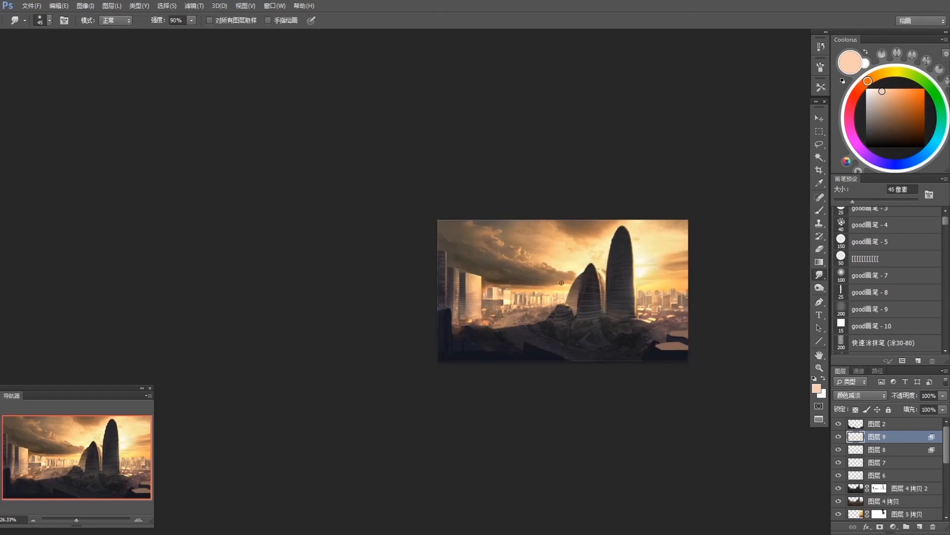
key(b)
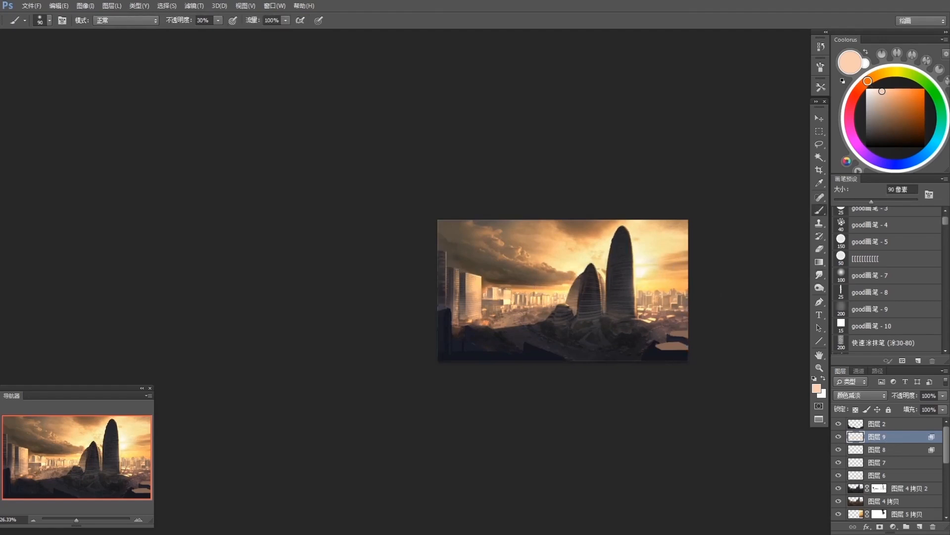
mouse_move(567, 279)
mouse_down()
mouse_move(539, 280)
mouse_move(543, 271)
mouse_up()
drag(544, 274, 521, 281)
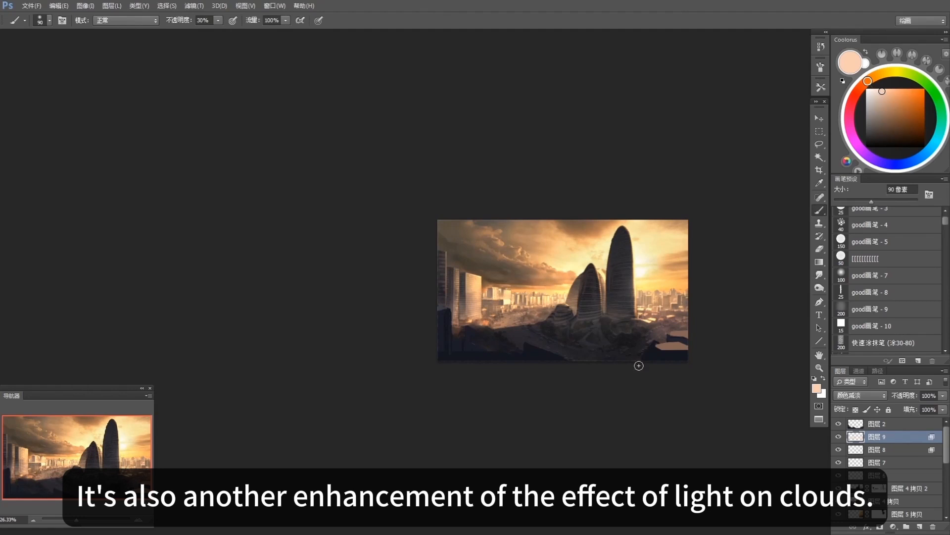
Step: Set the opacity of 图层 4 拷贝 2 to 45% and compare the picture with the layer hidden and shown
drag(635, 380, 610, 386)
click(908, 488)
click(838, 488)
click(839, 488)
click(839, 488)
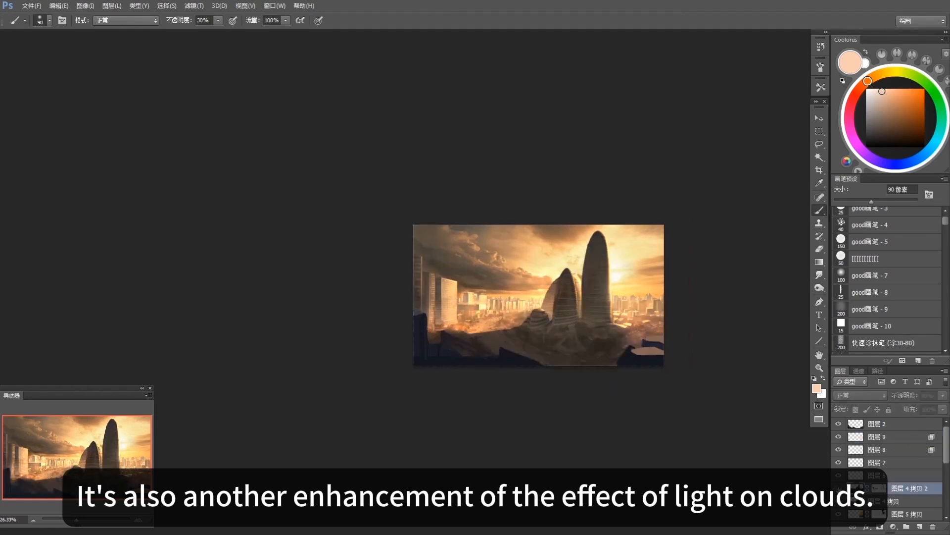
click(838, 488)
drag(943, 396, 933, 411)
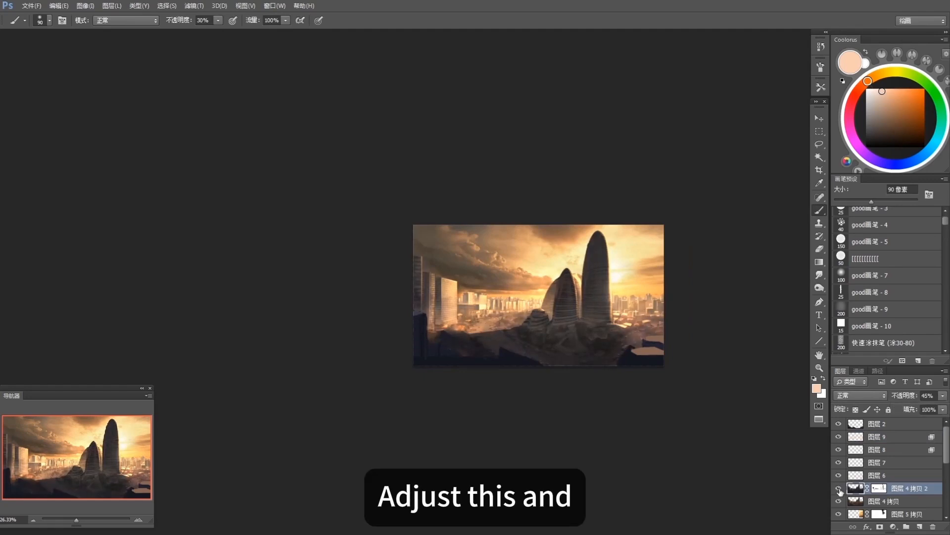
click(838, 488)
click(838, 488)
drag(708, 435, 702, 426)
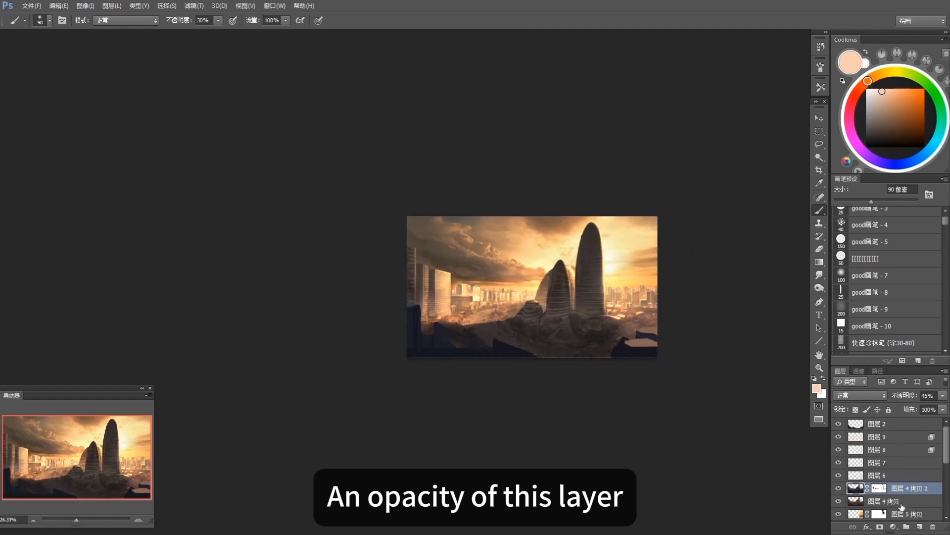
Step: Apply a slight Curves adjustment to the foreground layer 图层 2
click(901, 502)
click(895, 427)
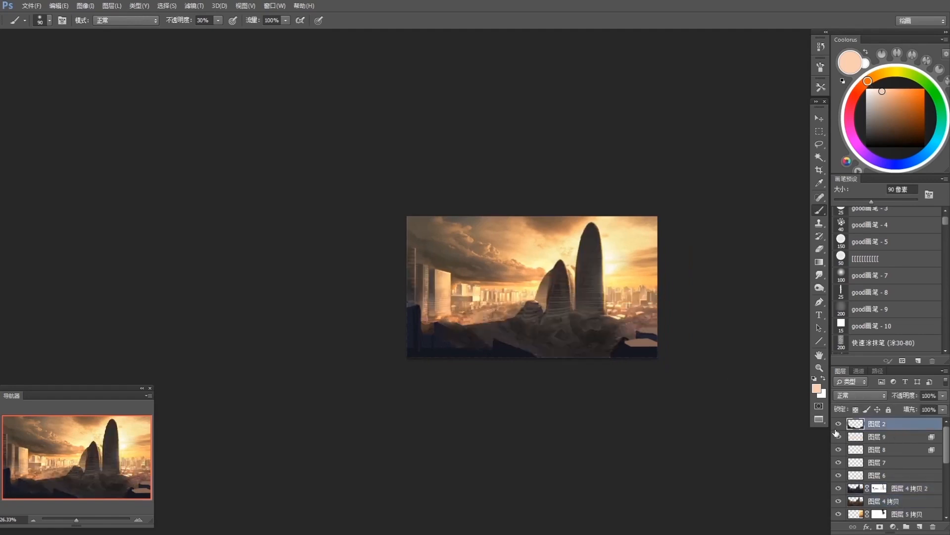
key(ctrl+m)
drag(790, 284, 790, 280)
key(Return)
drag(551, 402, 547, 396)
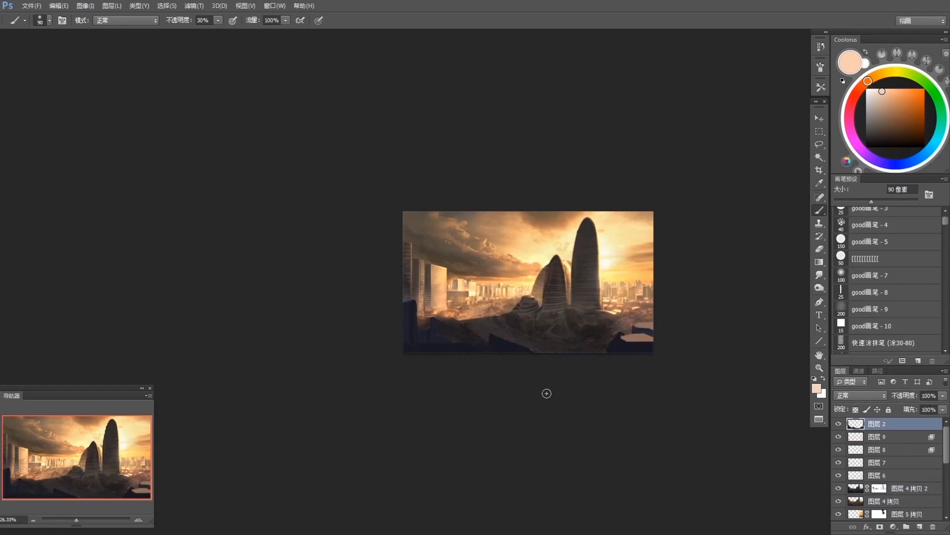
Step: Reduce the saturation of 图层 2 to about -13 with Hue/Saturation
key(ctrl+u)
drag(494, 454, 486, 454)
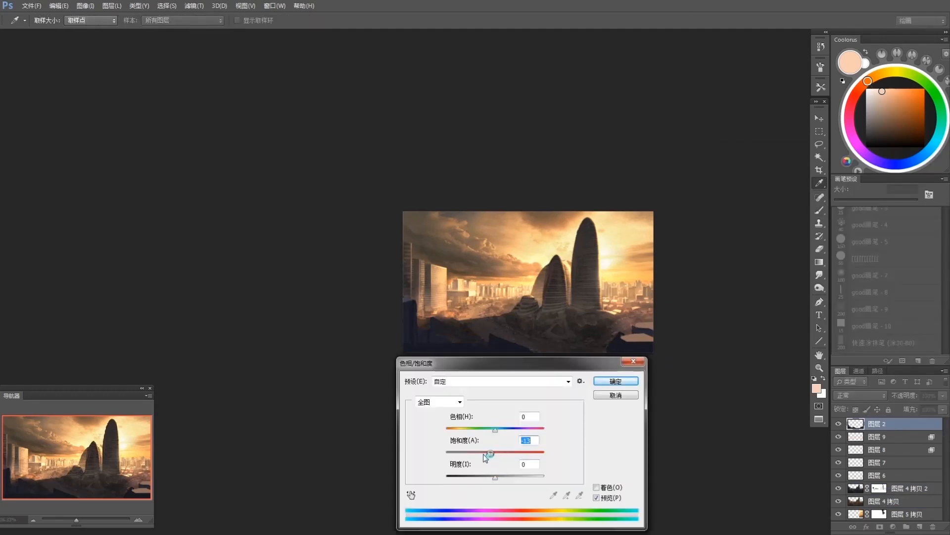
click(623, 384)
drag(596, 431, 595, 430)
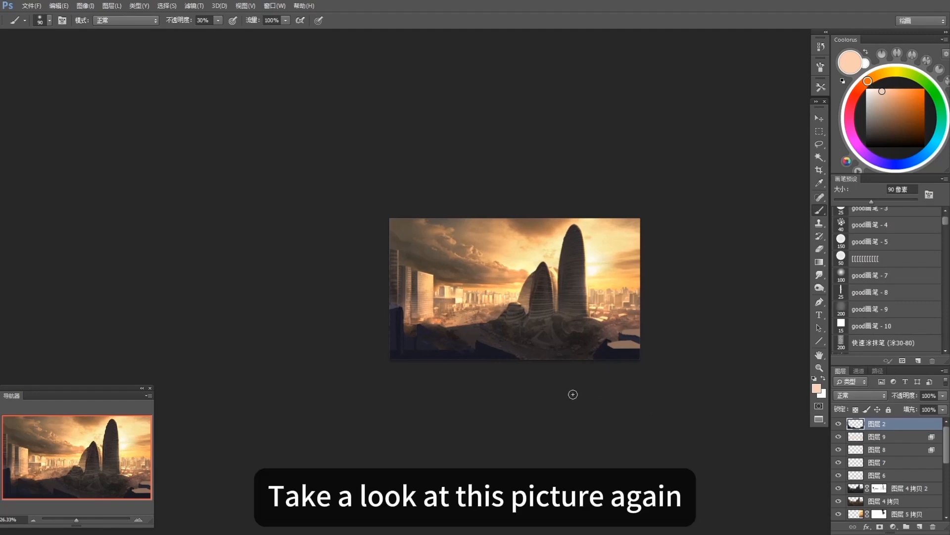
Step: Choose the hard round brush preset [[[[[[[[[[[ at 9 px and sample the dark colour of the foreground buildings
key(v)
scroll(462, 350, up, 3)
key(b)
scroll(346, 346, up, 2)
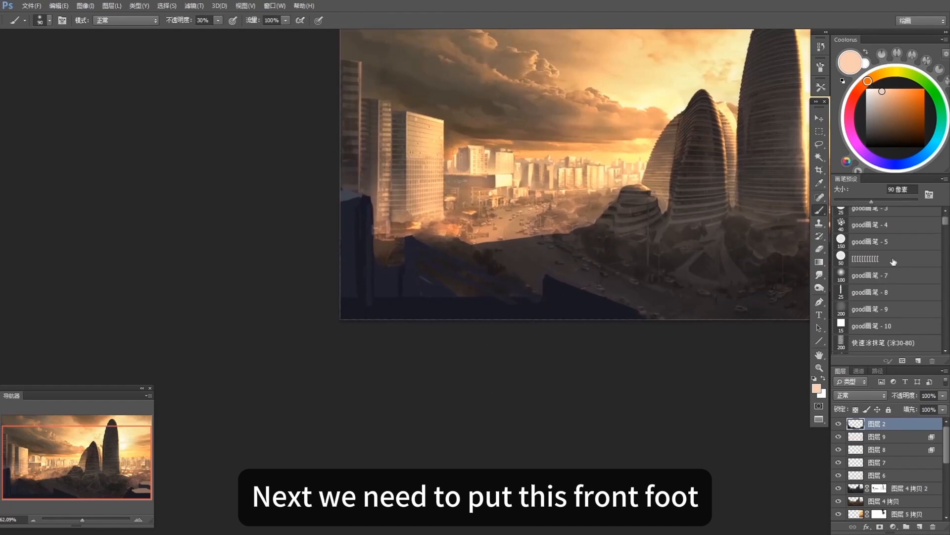
click(894, 263)
alt+click(532, 311)
key([)
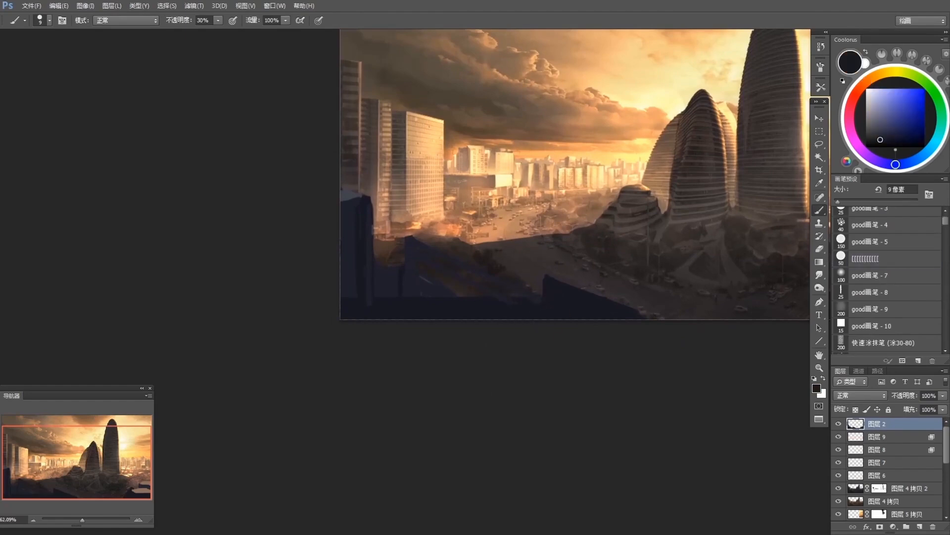
Step: Outline the low rooftop parapet and its sloping wedge wall with the Polygonal Lasso and paint inside the selection in the dark foreground colour
key(shift+l)
click(341, 297)
click(545, 297)
click(545, 274)
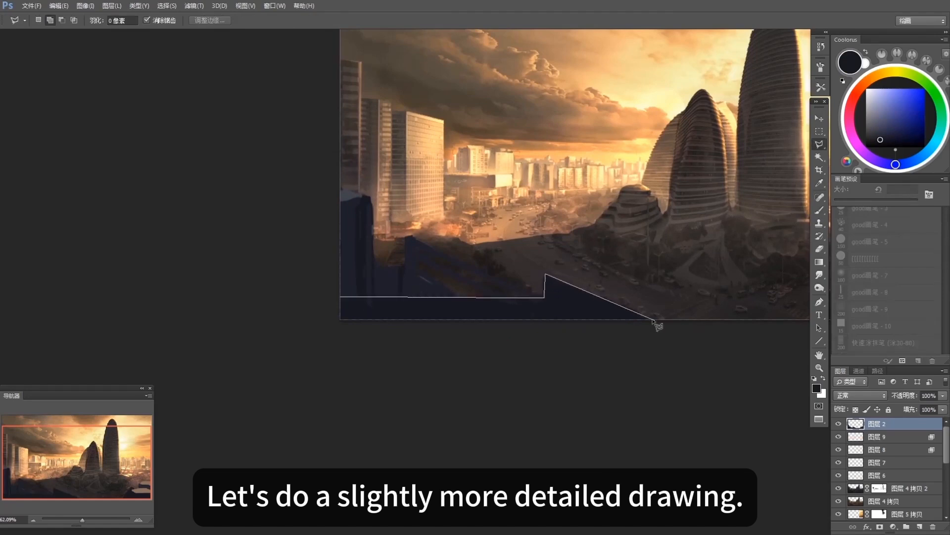
click(661, 323)
click(663, 339)
click(484, 373)
click(302, 367)
click(288, 336)
click(338, 298)
key(b)
drag(550, 340, 545, 350)
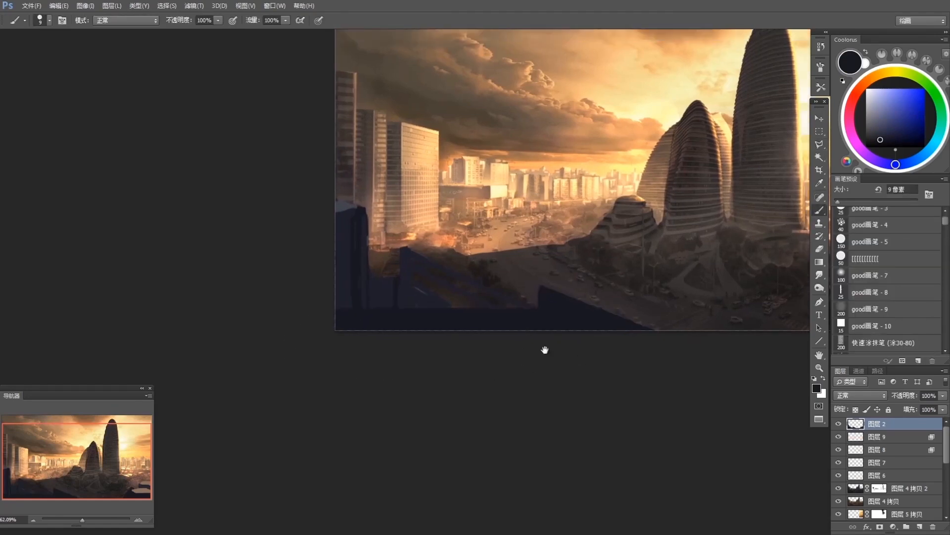
Step: Invert the selection to tidy around the parapet, deselect, and paint a thin dark railing along the sloping wall with a 10 px brush
key(ctrl+shift+i)
key(e)
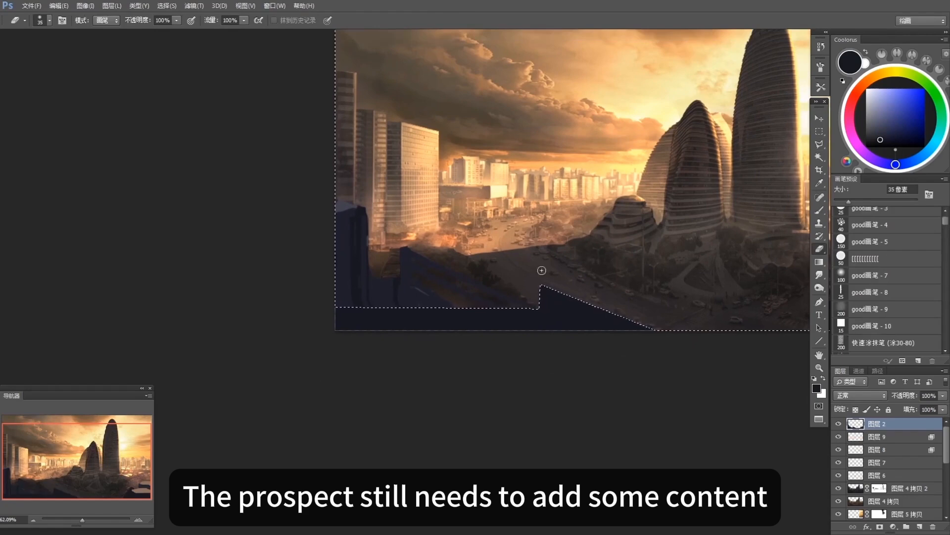
key(ctrl+d)
drag(638, 324, 618, 332)
key(b)
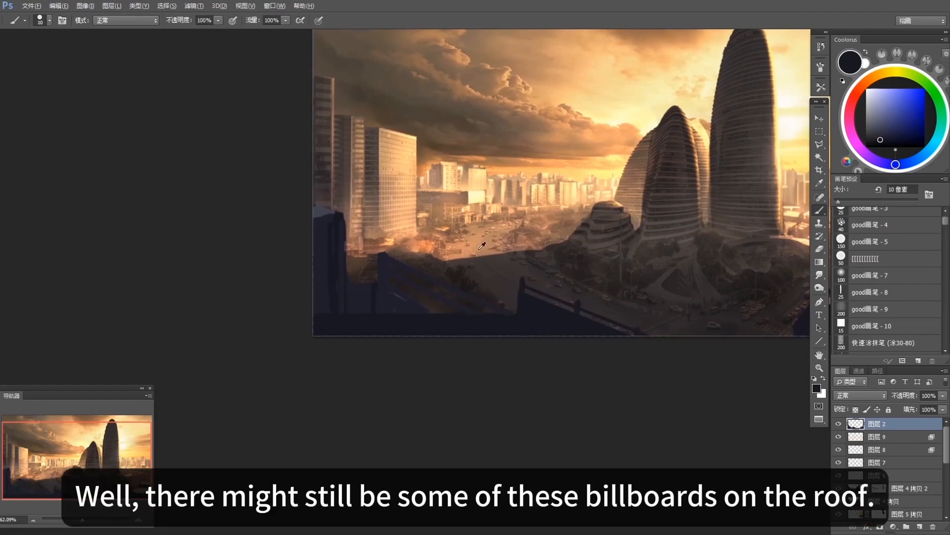
Step: Sample the warm brown of the sunlit city and paint a faint light edge along the parapet's top with a 7 px brush at 10% opacity
alt+click(531, 233)
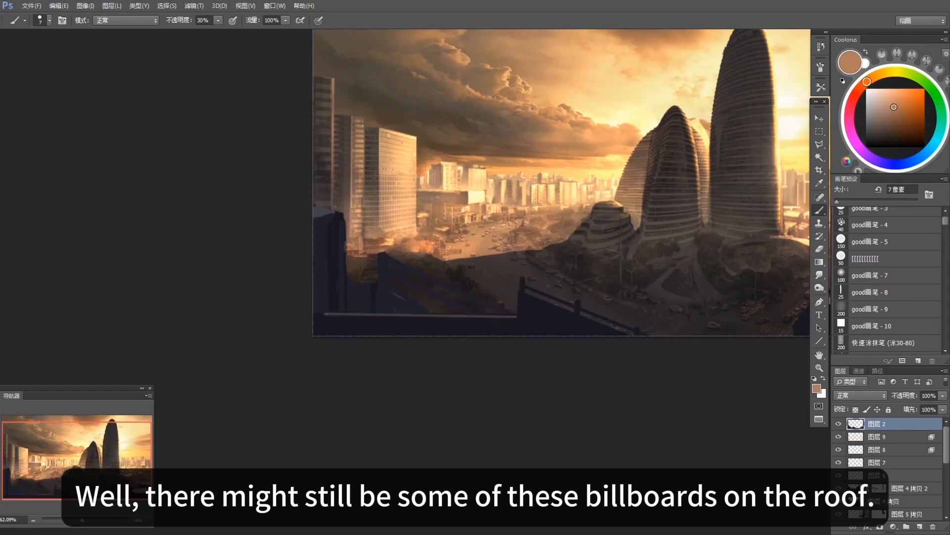
key(1)
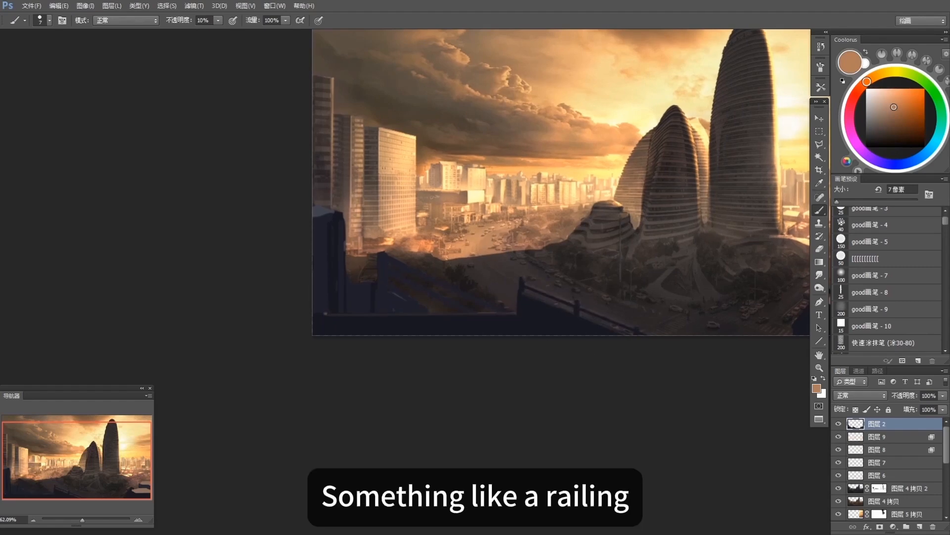
drag(490, 326, 487, 322)
Step: Select the four-sided rooftop surface behind the parapet with the Polygonal Lasso and paint it in the parapet's dark colour using the hard round preset
alt+click(500, 321)
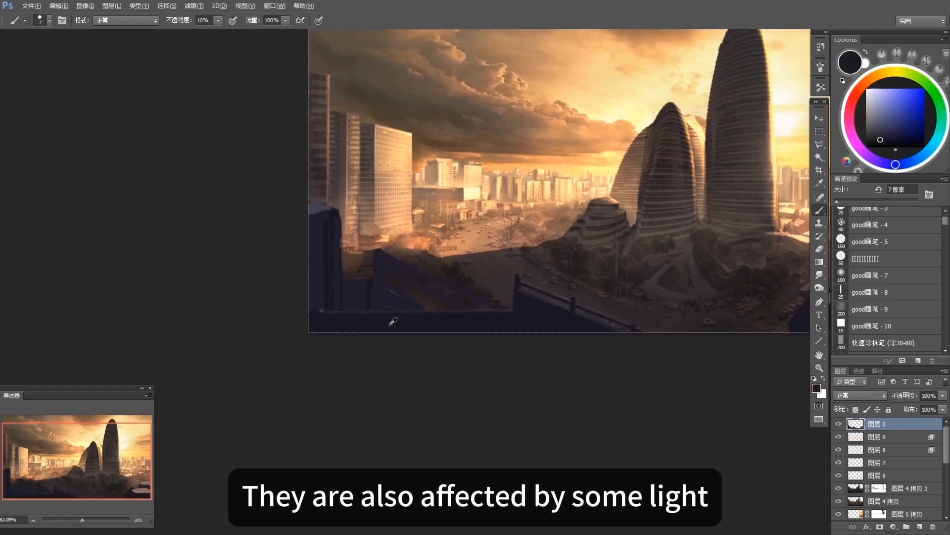
key(l)
click(427, 309)
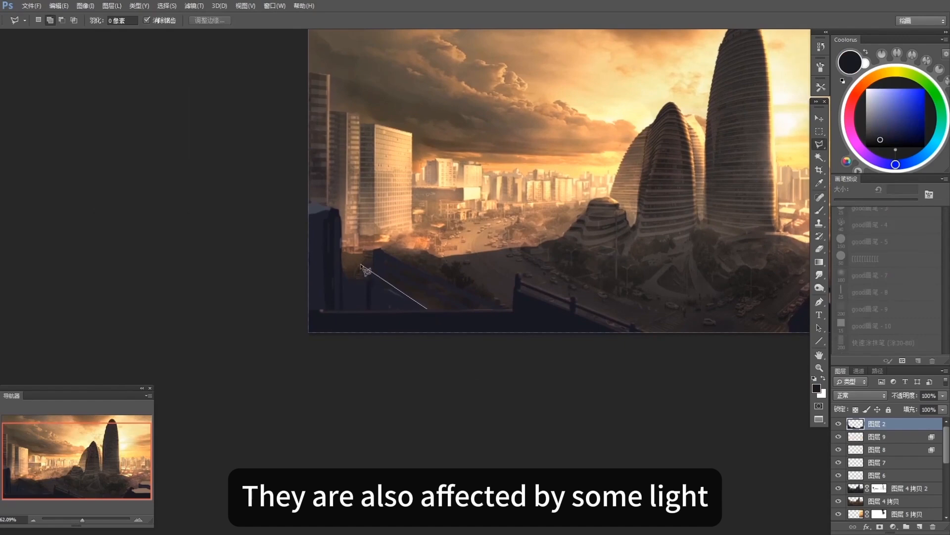
click(359, 265)
click(344, 264)
click(345, 309)
click(427, 309)
key(g)
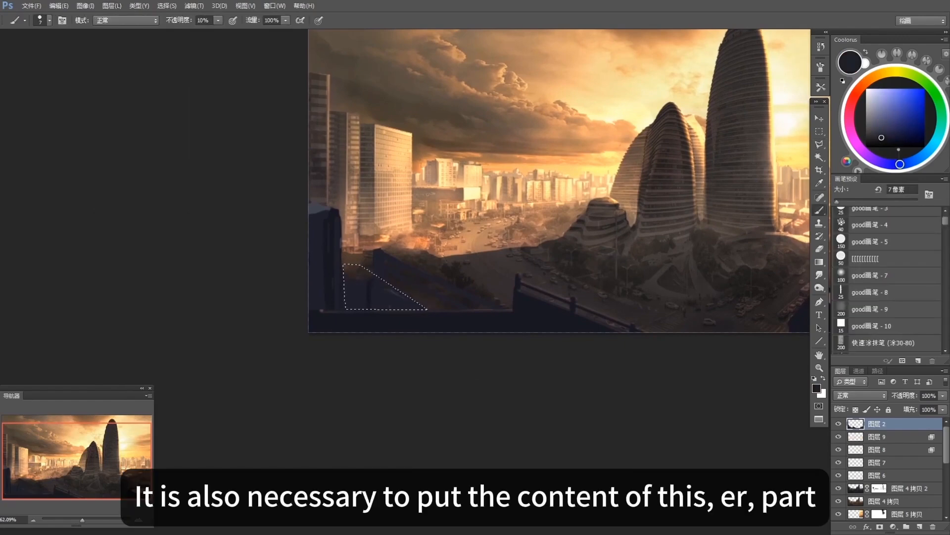
key(b)
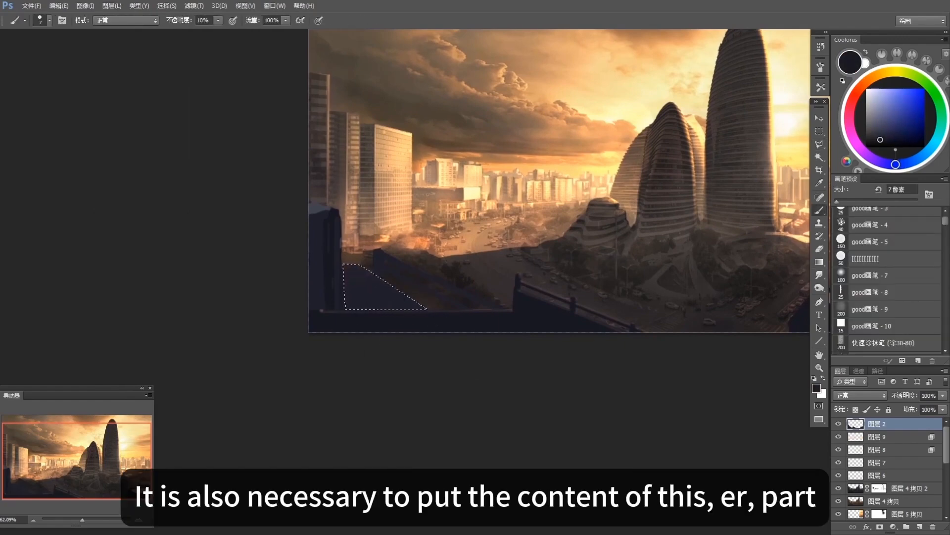
click(904, 260)
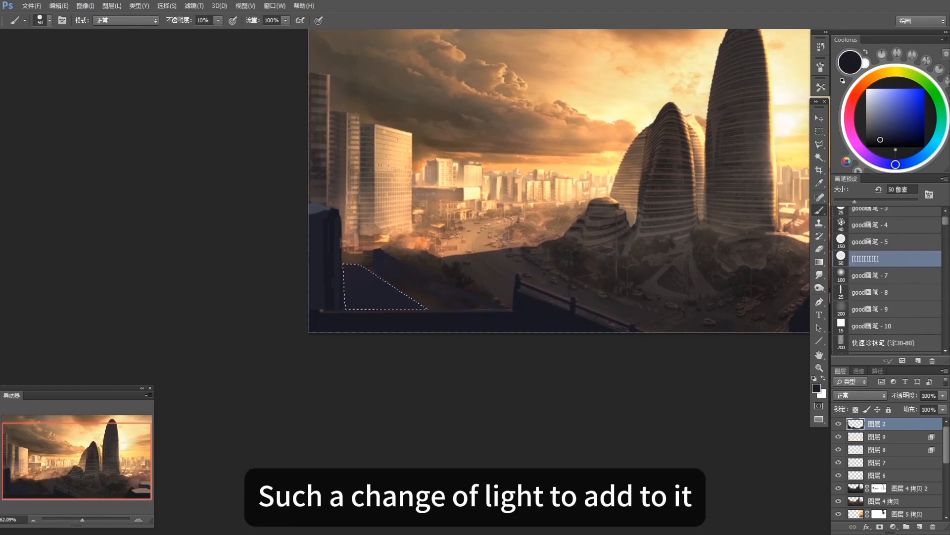
Step: Paint subtle tonal changes inside the selected rooftop surface with a 10 px brush at 20% opacity using sampled dark tones, and deselect
key(bracketleft)
key(bracketleft)
key(bracketleft)
key(bracketleft)
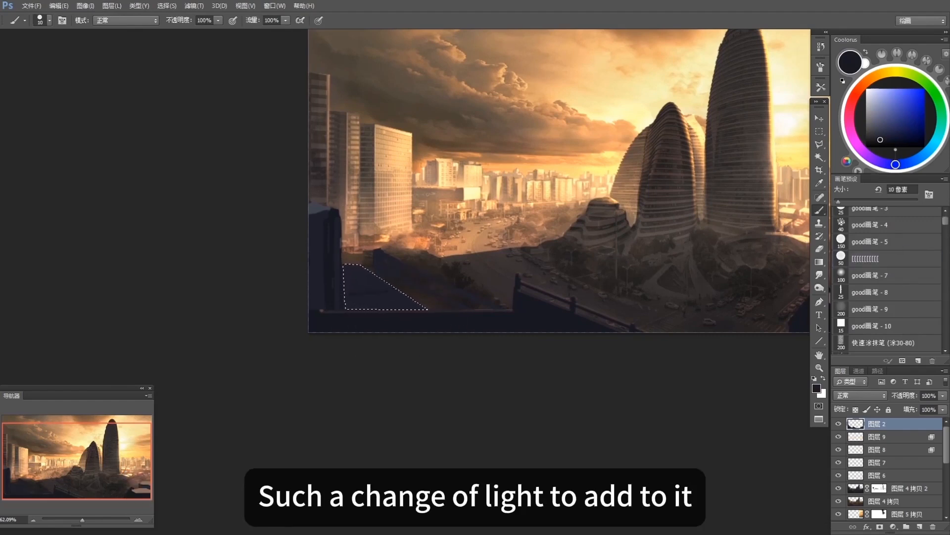
alt+click(527, 284)
key(2)
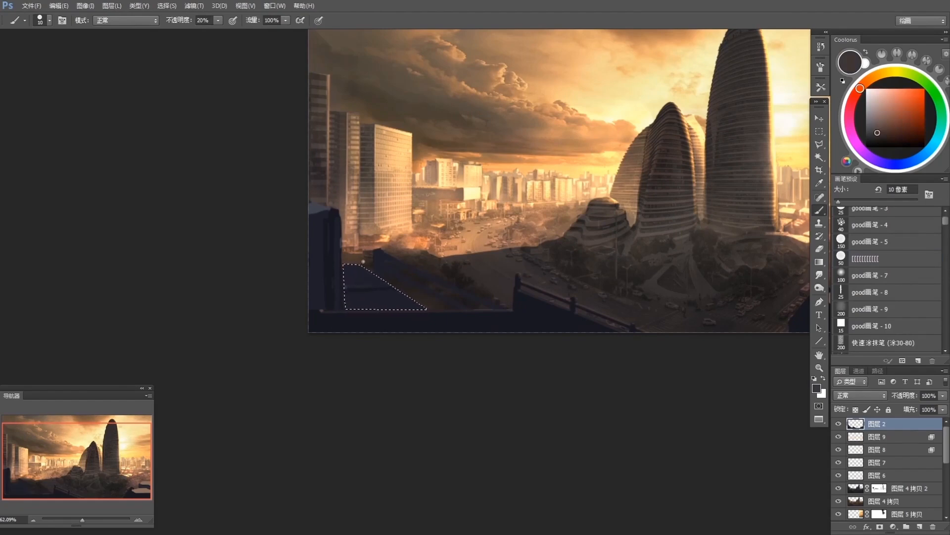
alt+click(356, 275)
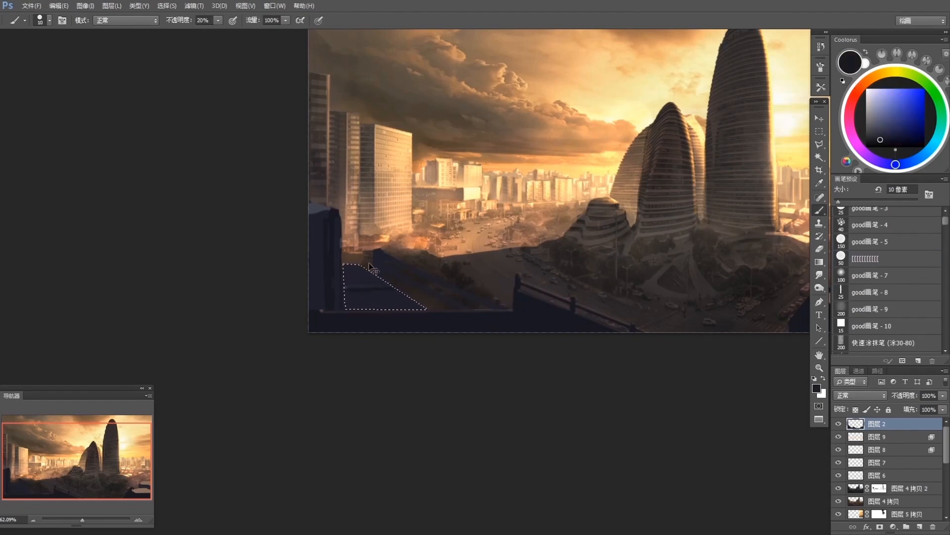
key(ctrl+d)
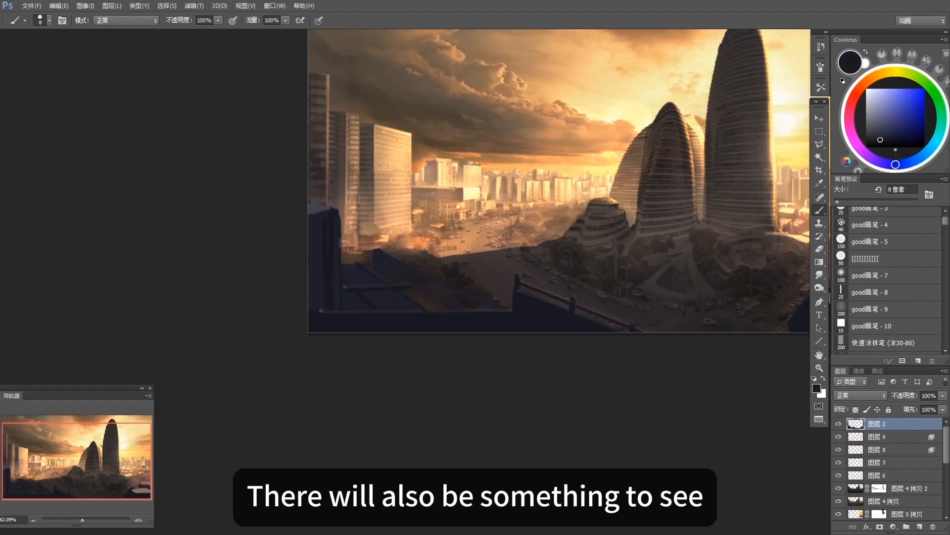
Step: Sample the parapet's dark colour and paint a small box-like structure on the rooftop beside the left dark building with a 9 px brush
alt+click(483, 311)
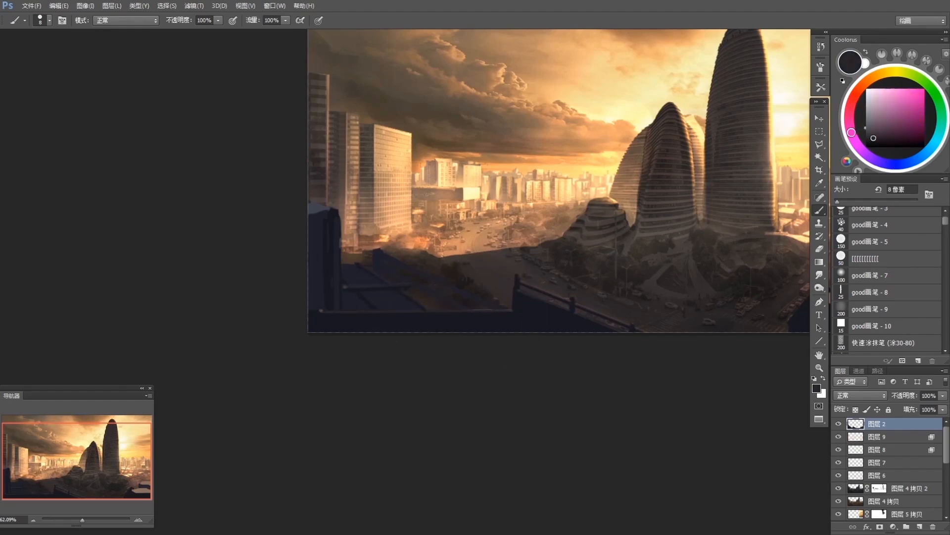
alt+click(475, 317)
drag(476, 317, 475, 317)
drag(420, 328, 418, 328)
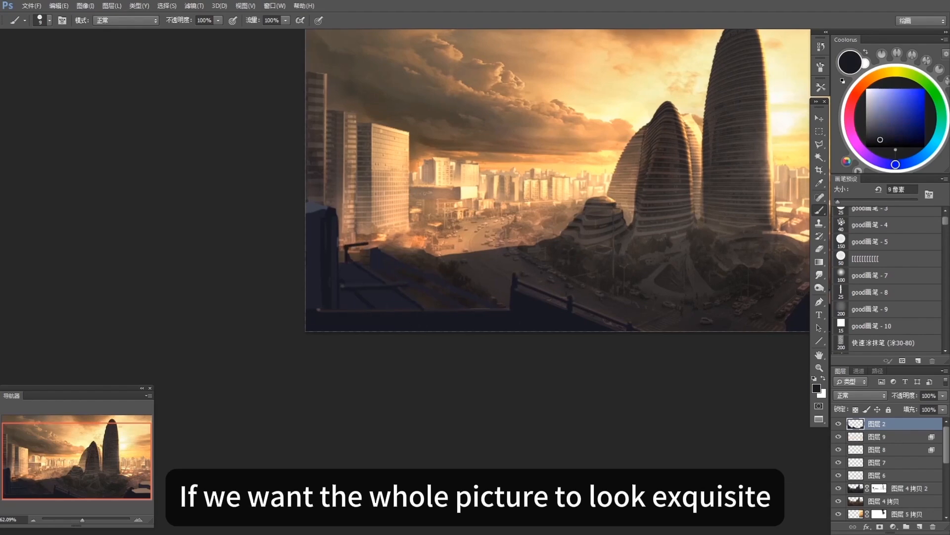
key(e)
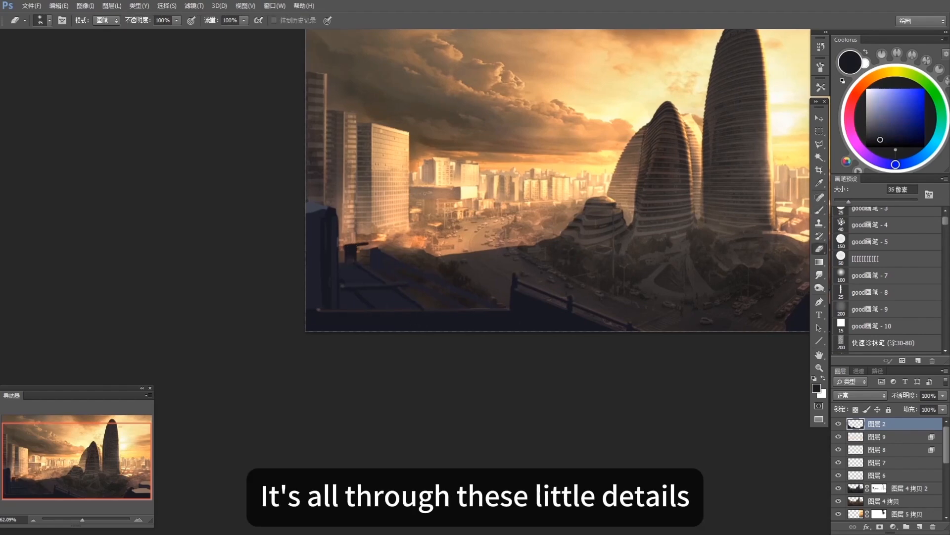
key(b)
drag(345, 245, 345, 261)
Step: Select the right-hand side of the left dark building with the Polygonal Lasso, refine its straight edge with the brush, and deselect
key(l)
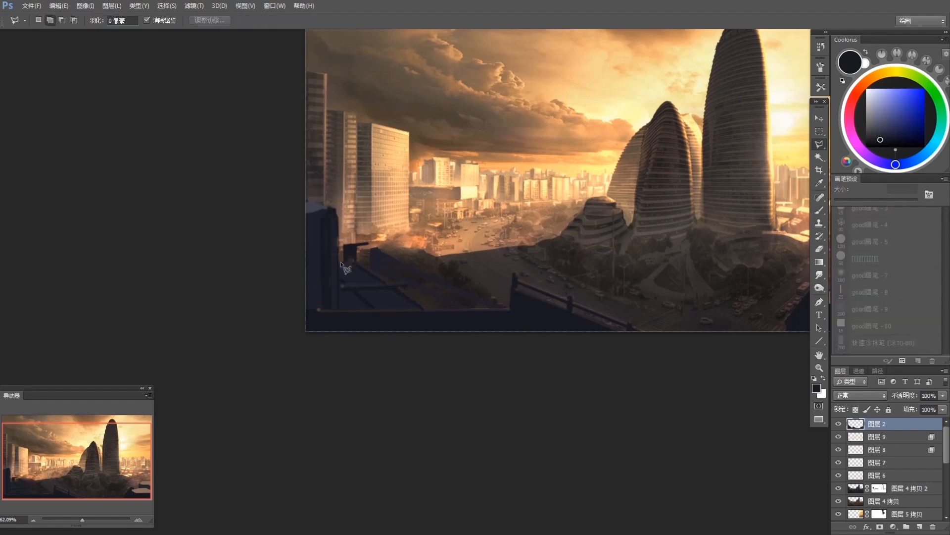
click(343, 261)
click(332, 261)
click(326, 174)
click(341, 176)
click(346, 197)
click(343, 261)
key(b)
key(ctrl+d)
Step: Select the narrow vertical strip just outside the left dark building's right edge with the Polygonal Lasso to clean up its outline
key(e)
key(l)
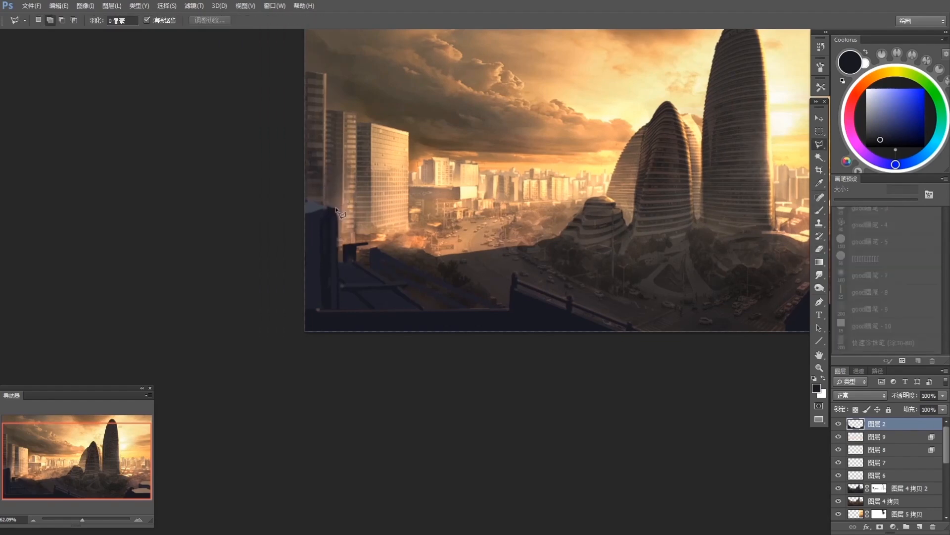
click(337, 211)
click(337, 262)
click(342, 262)
click(343, 208)
click(337, 212)
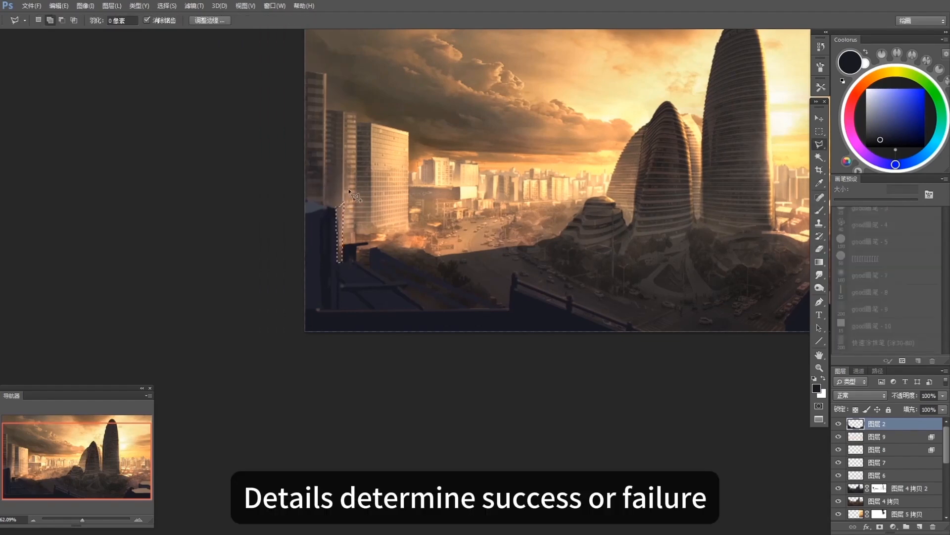
Step: Paint thin posts and a tall utility pole with crossbars on the rooftop in the sampled dark colour with a 7 px brush
key(b)
alt+click(351, 251)
key([)
key([)
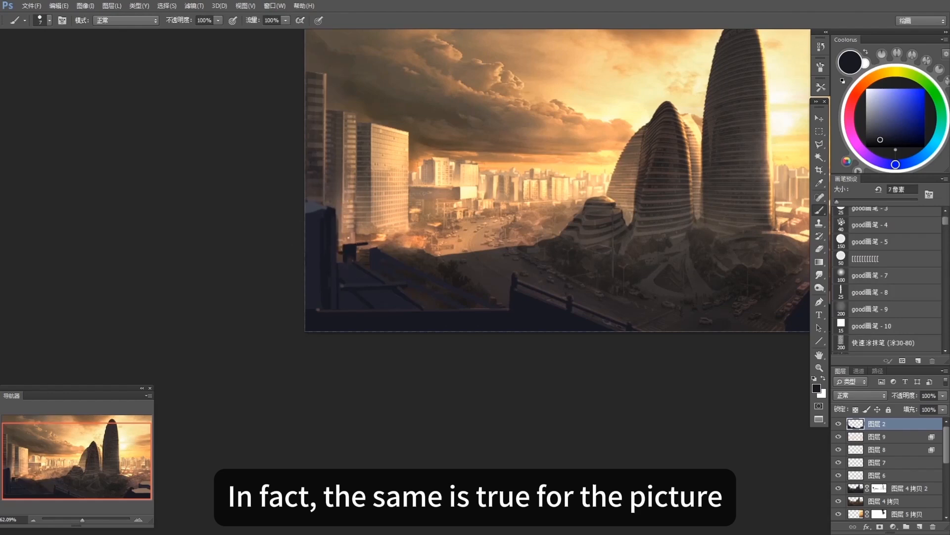
mouse_move(348, 236)
mouse_down()
mouse_move(349, 244)
mouse_move(362, 234)
mouse_move(363, 259)
mouse_up()
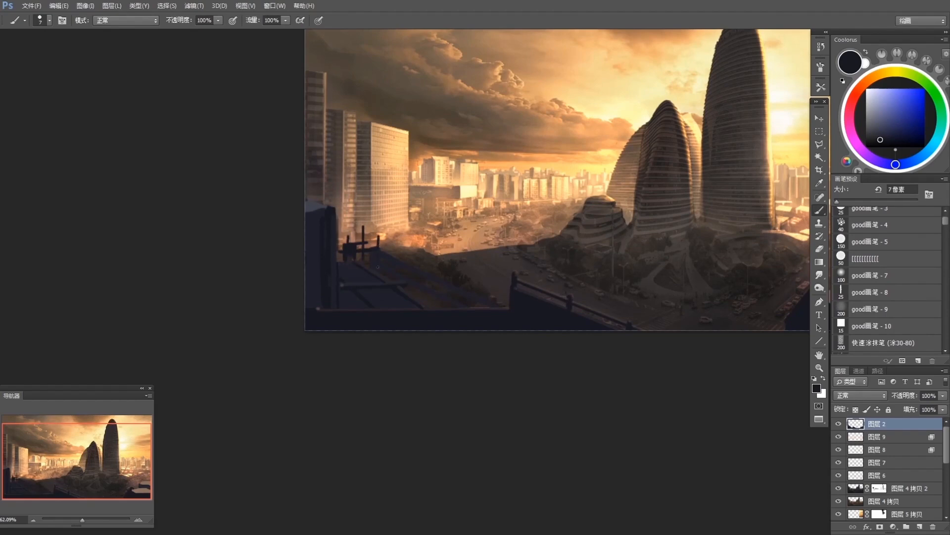
drag(375, 203, 375, 241)
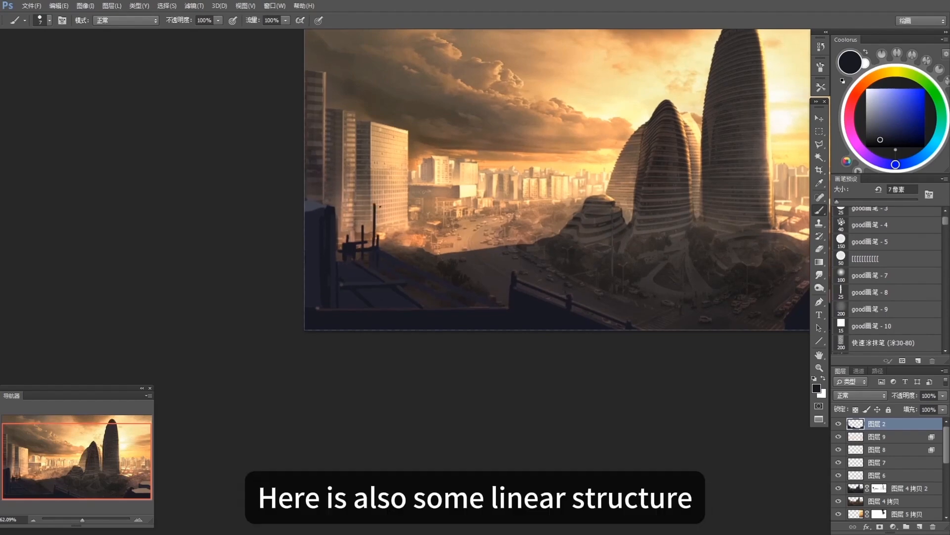
drag(386, 203, 394, 202)
Step: Add a leaning post, small fittings beside the utility pole and a sloping railing down the roof edge with an 8 px brush
key(e)
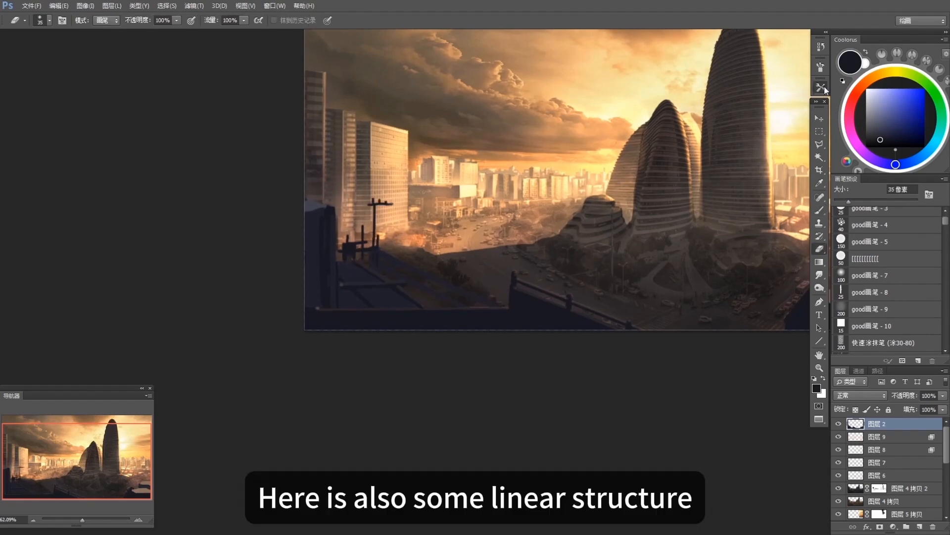
key(b)
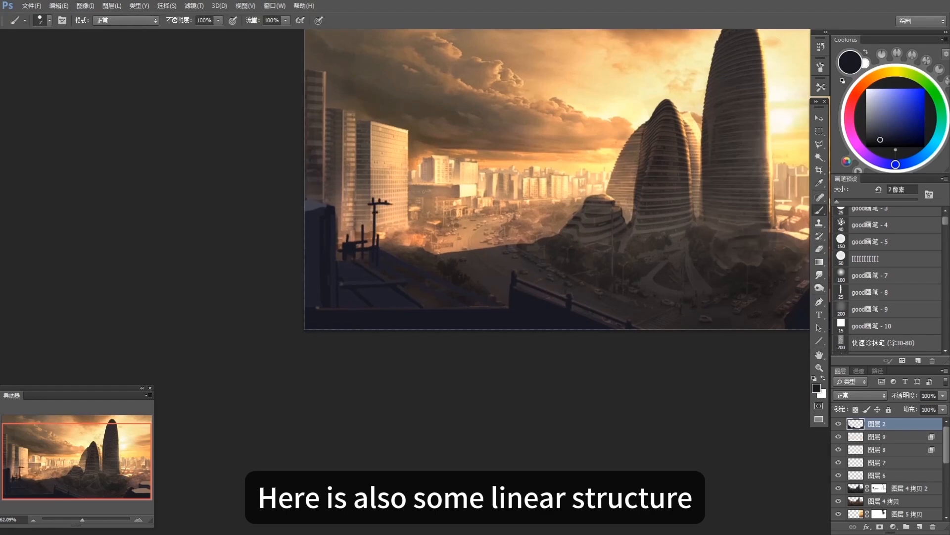
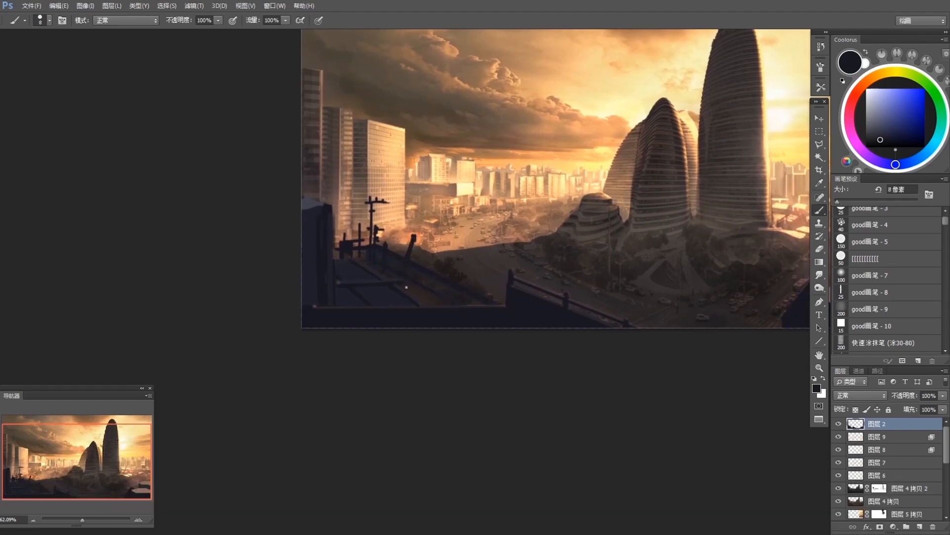
drag(424, 289, 419, 286)
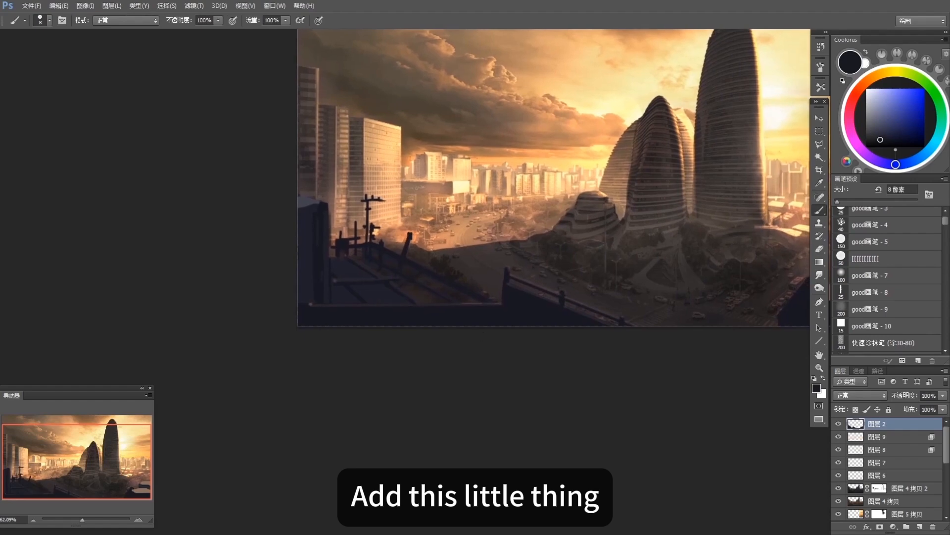
Step: Select the rooftop with its pole, railings and parapet using the Polygonal Lasso, move it to the right, and deselect
key(l)
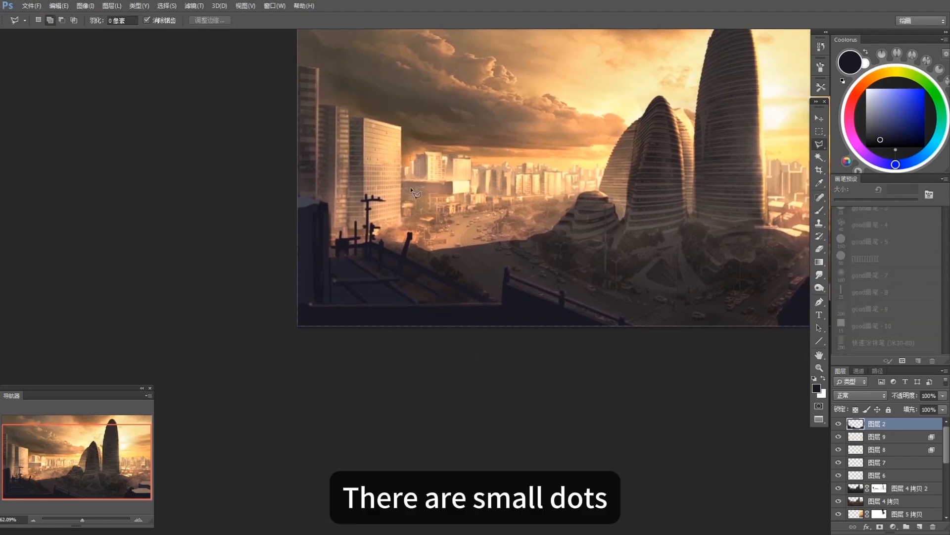
click(391, 154)
click(330, 215)
click(331, 333)
click(361, 399)
click(635, 411)
click(686, 371)
click(674, 275)
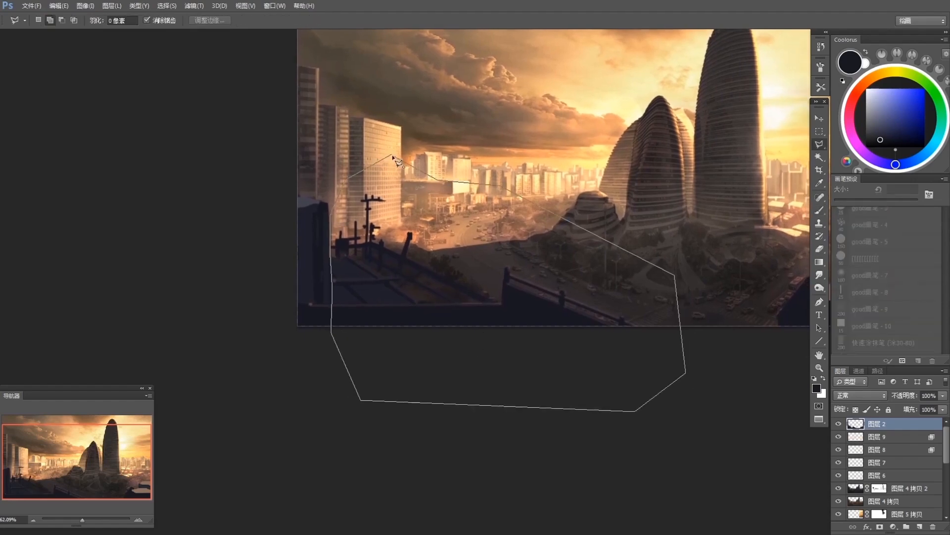
click(391, 154)
key(v)
drag(498, 285, 531, 285)
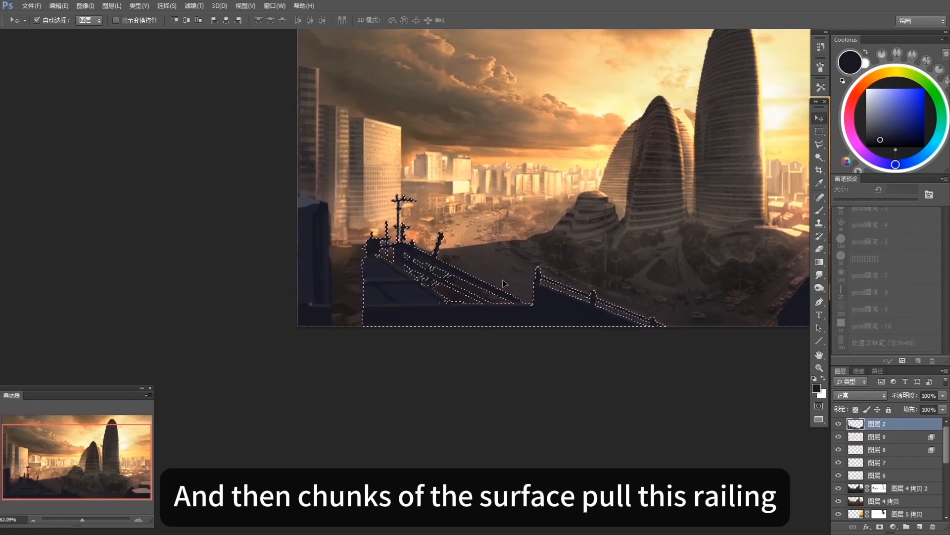
key(ctrl+d)
Step: Outline the upper part of the gap beside the left dark building with the Polygonal Lasso, fill it with the parapet's dark colour, and deselect
key(b)
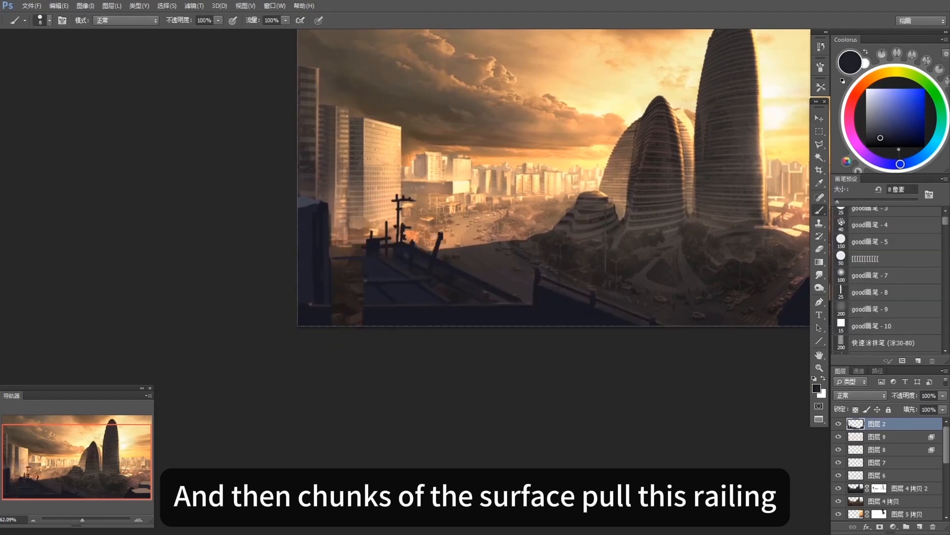
key(l)
click(301, 267)
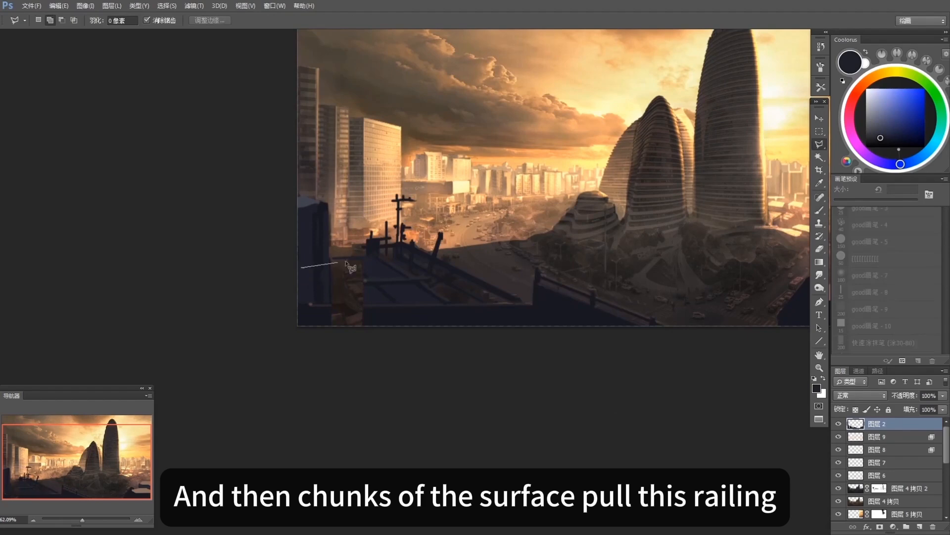
click(333, 259)
click(368, 303)
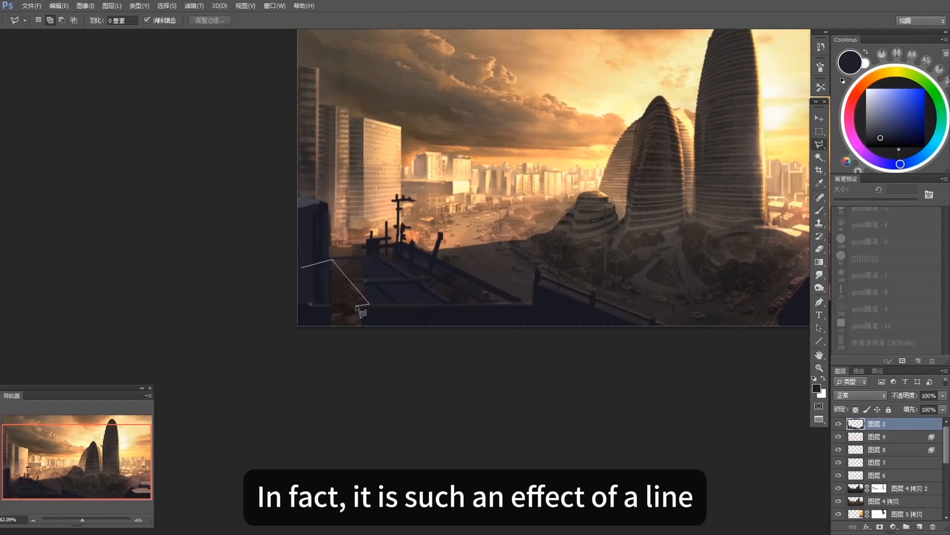
click(295, 304)
click(301, 267)
key(b)
alt+click(375, 318)
key(alt+Delete)
key(ctrl+d)
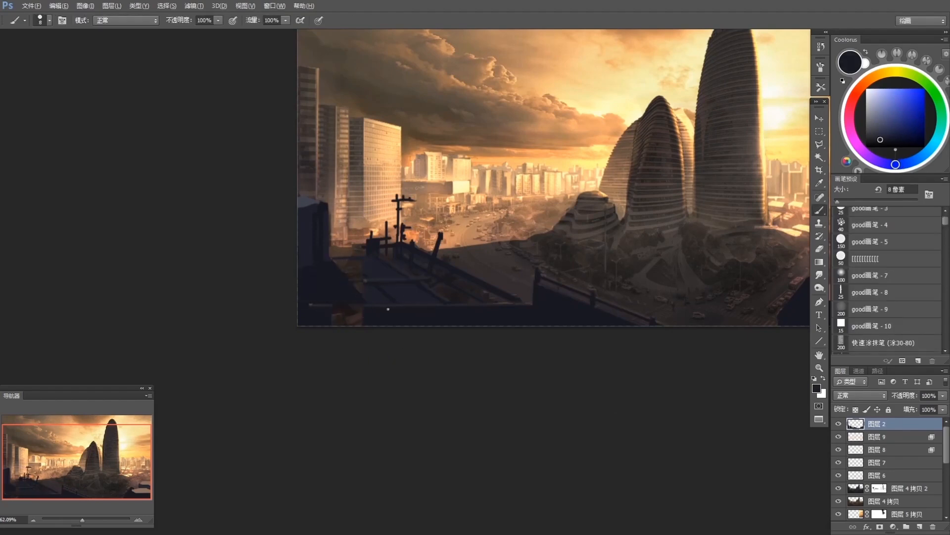
Step: Cover the brownish gap beside the left dark building and extend the rooftop deck's beams in sampled dark colours with a 15 px brush
key(bracketright)
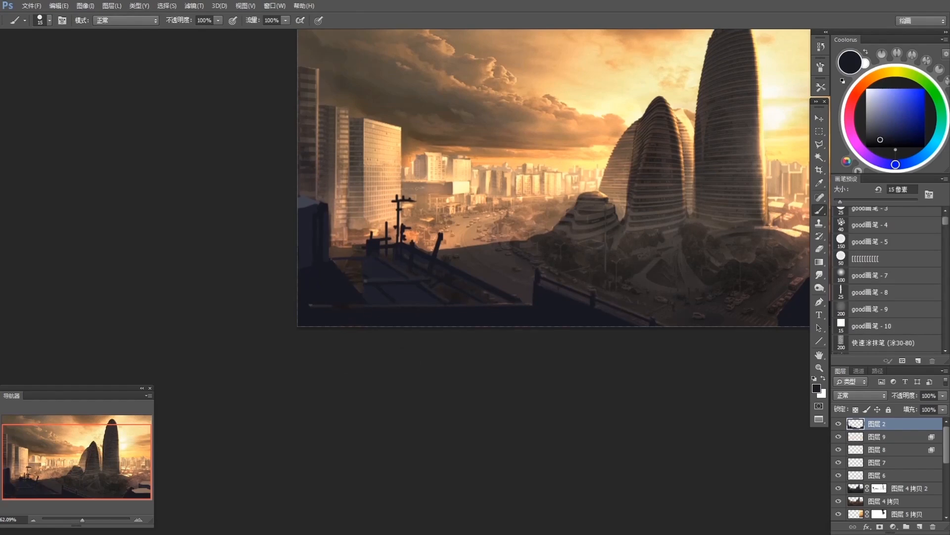
click(320, 272)
drag(334, 262, 371, 260)
alt+click(317, 267)
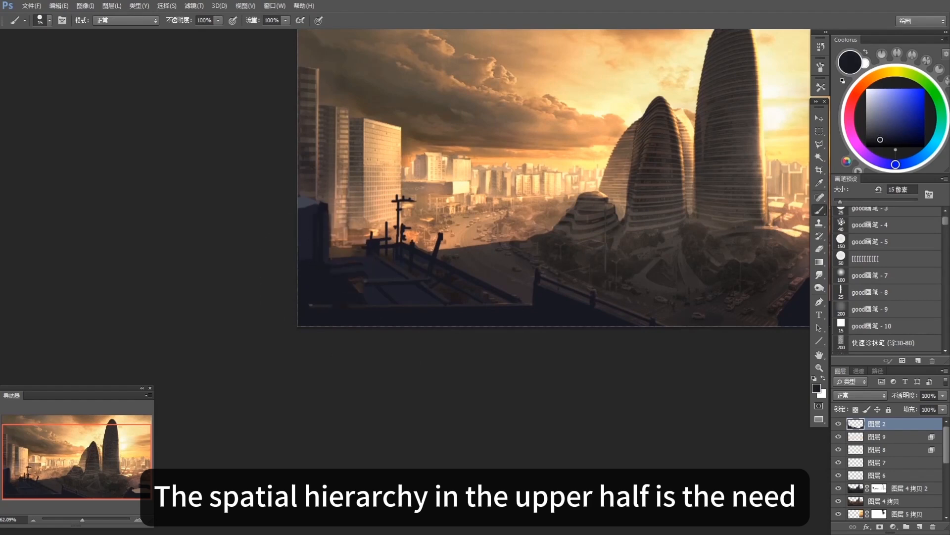
alt+click(386, 280)
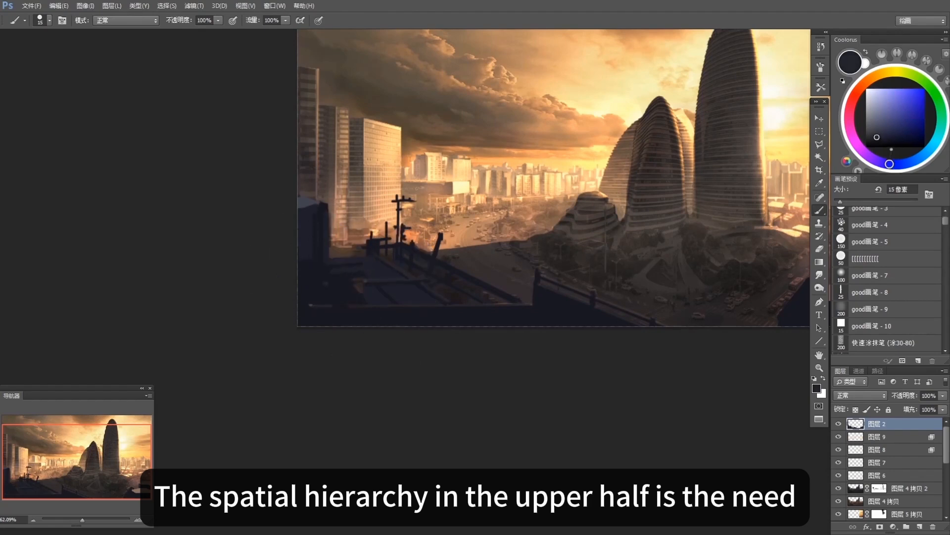
drag(366, 281, 326, 284)
alt+click(356, 287)
alt+click(377, 293)
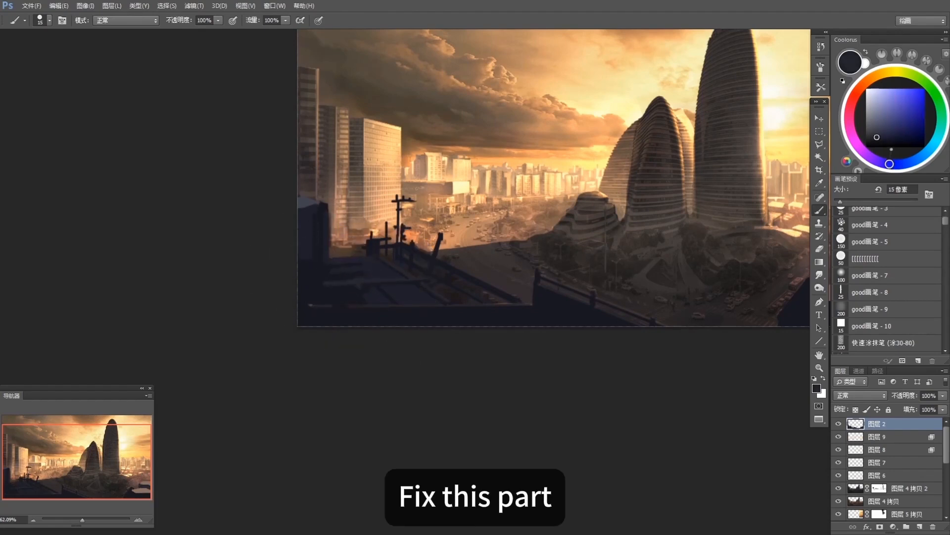
alt+click(341, 307)
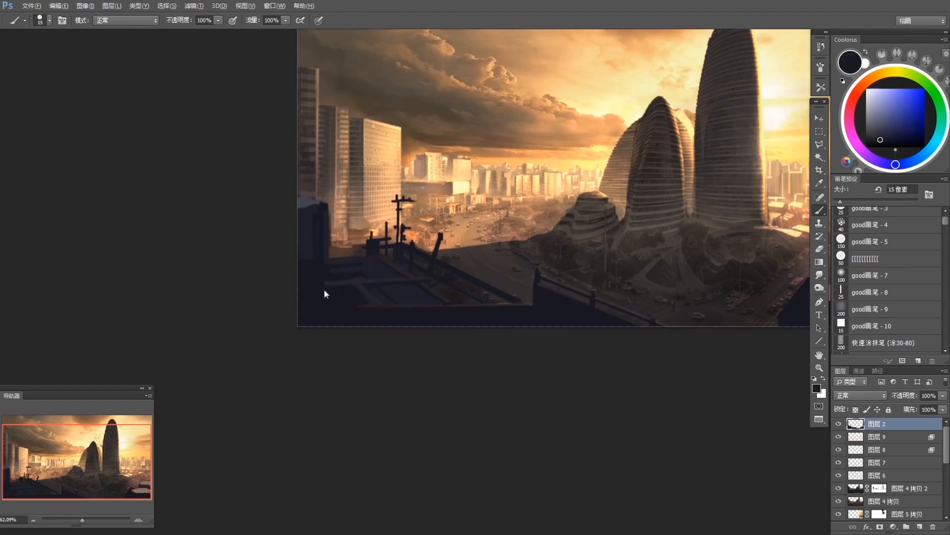
Step: Lower the Magic Wand tolerance and select the lighter panels between the beams of the left rooftop deck
key(w)
click(403, 274)
key(ctrl+d)
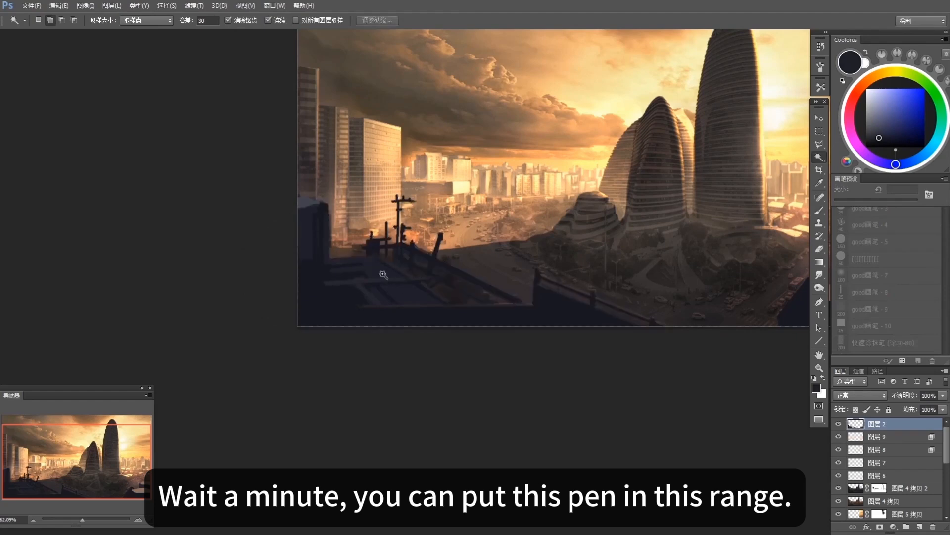
double_click(203, 21)
text(0)
click(376, 274)
click(359, 272)
click(354, 285)
click(380, 296)
click(411, 295)
Step: Lighten the selected rooftop panels with a muted grey-violet gradient at 20% opacity, and deselect
key(g)
alt+click(448, 245)
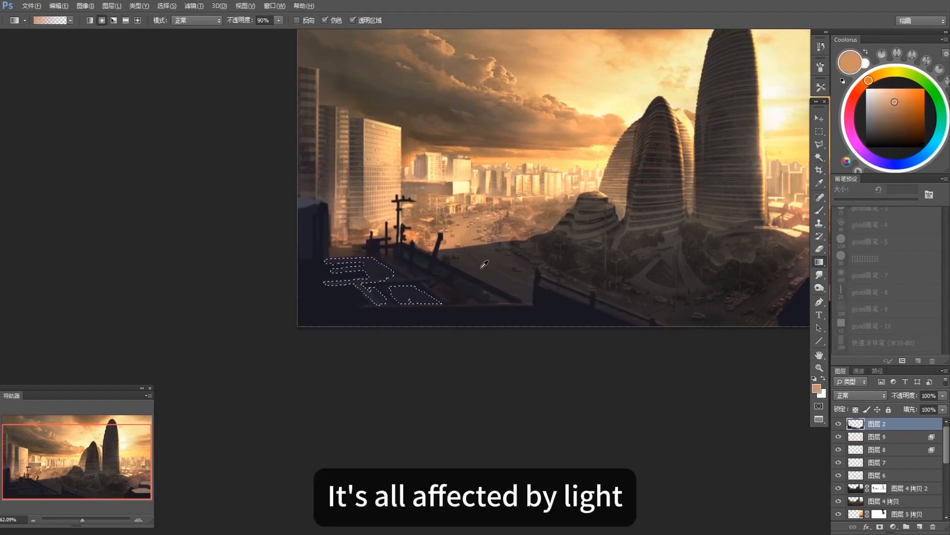
alt+click(410, 269)
click(874, 124)
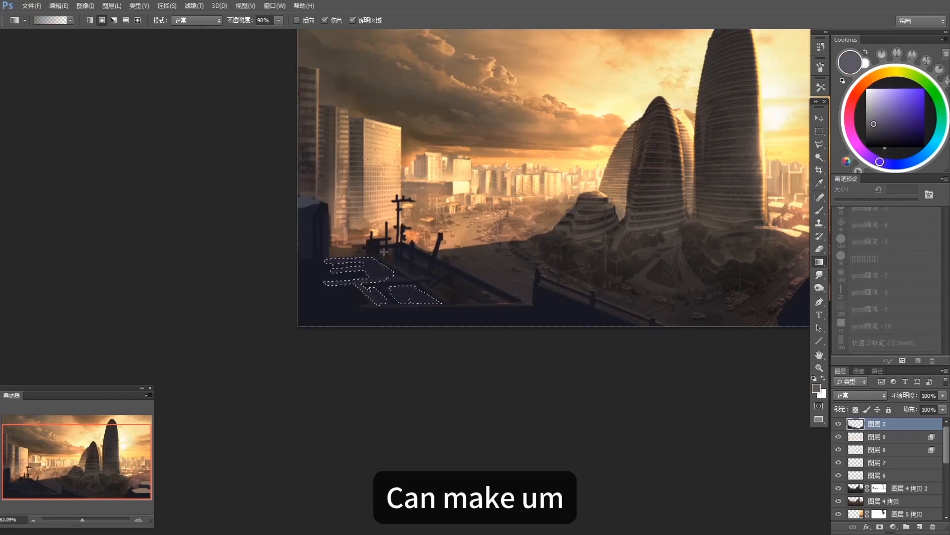
key(2)
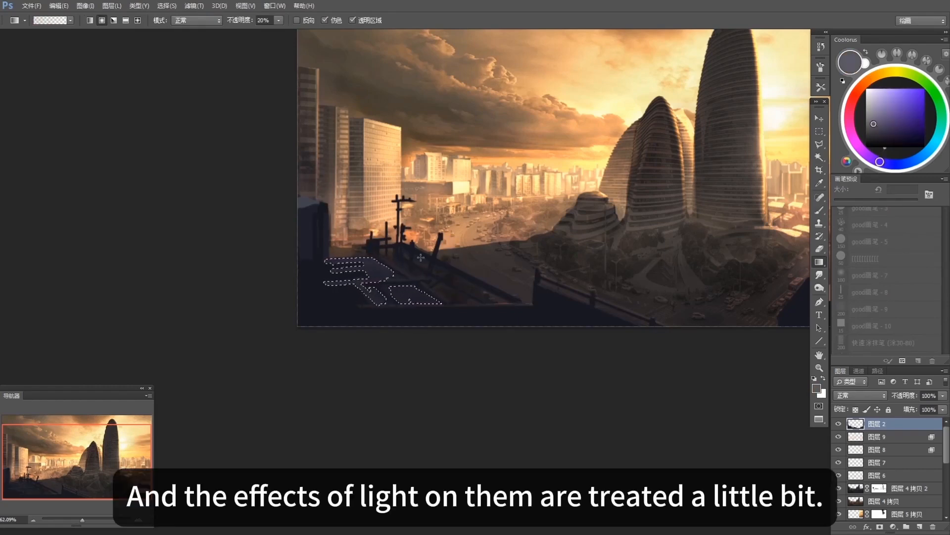
key(ctrl+d)
Step: Paint a small house-like structure against the side of the left dark building in sampled dark colours with a 15 px brush
key(b)
alt+click(323, 267)
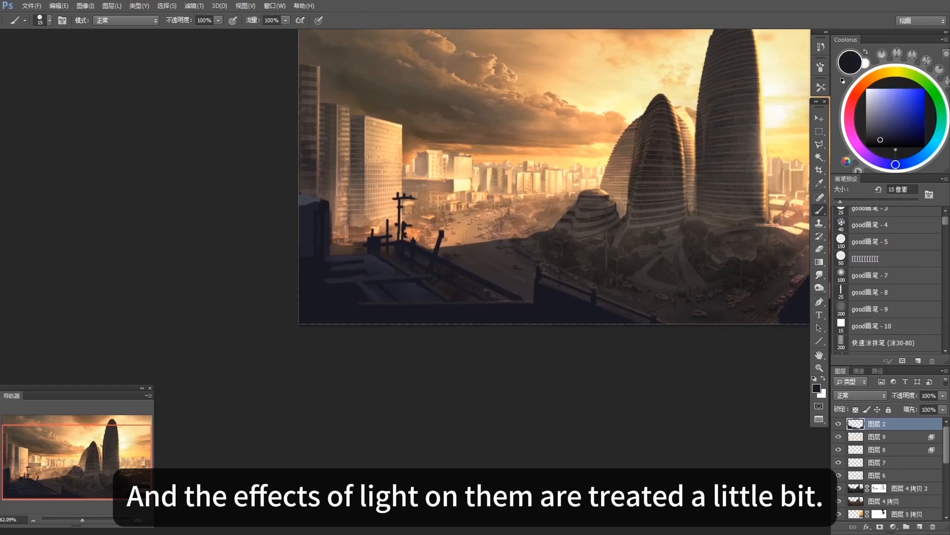
alt+click(312, 212)
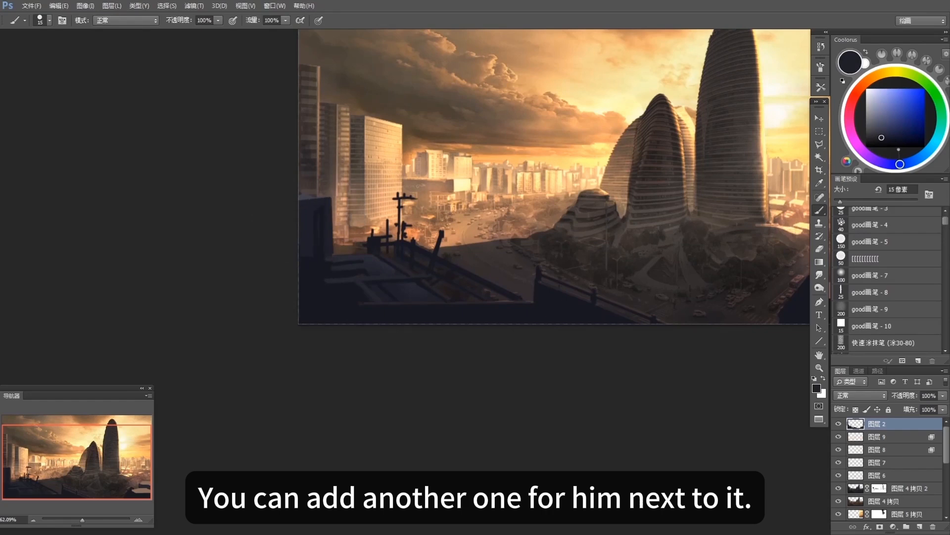
alt+click(332, 244)
alt+click(330, 258)
Step: Paint subtle panel and window details on the left dark building's backlit wall with an 8 px brush in sampled dark tones
key(bracketleft)
key(bracketleft)
key(bracketleft)
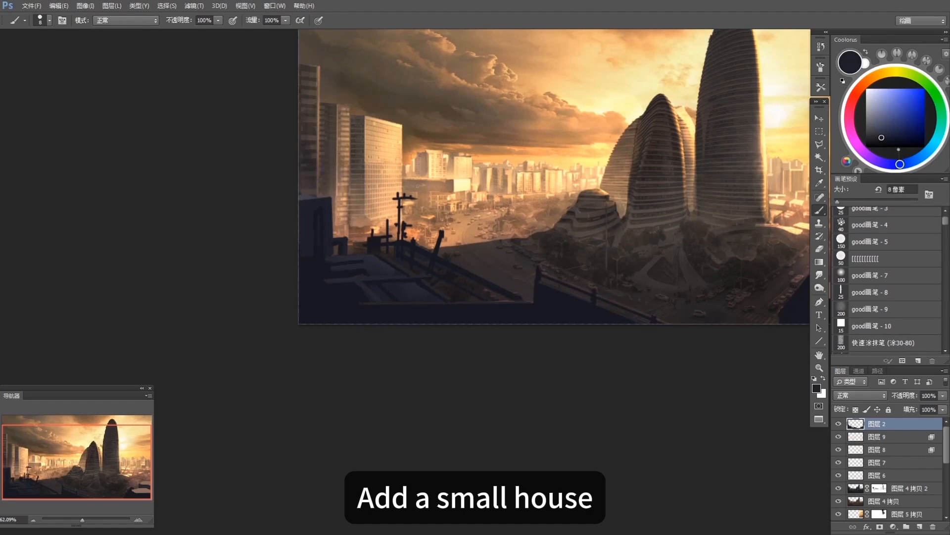
alt+click(316, 229)
drag(308, 243, 307, 243)
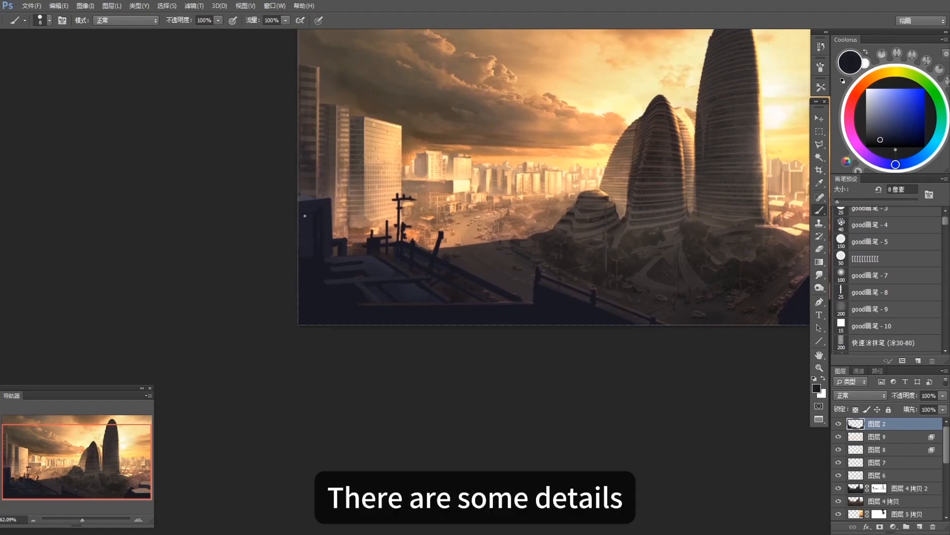
alt+click(307, 233)
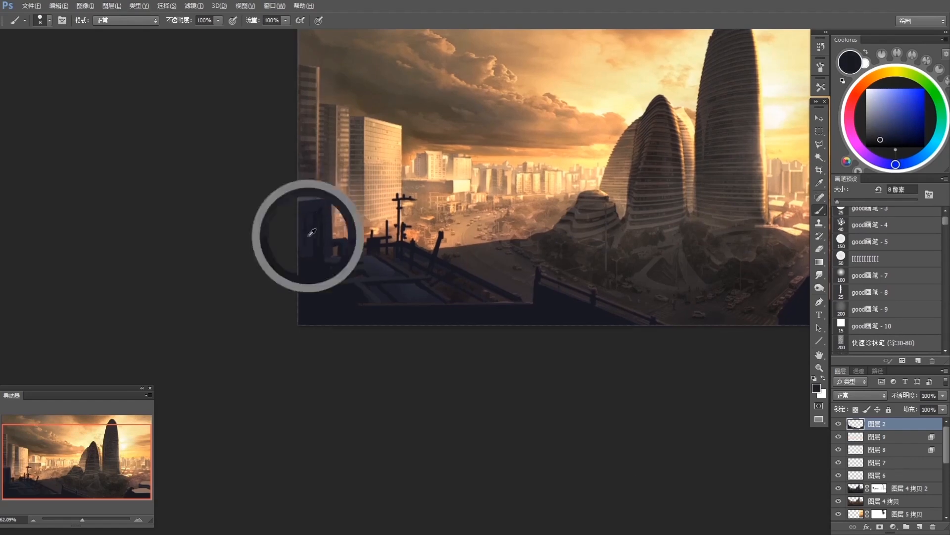
alt+click(314, 253)
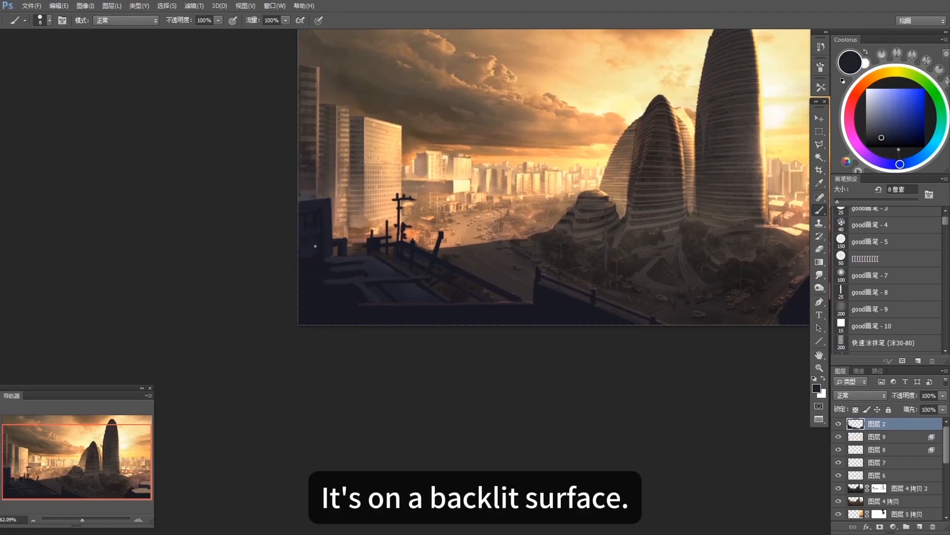
alt+click(304, 253)
alt+click(308, 193)
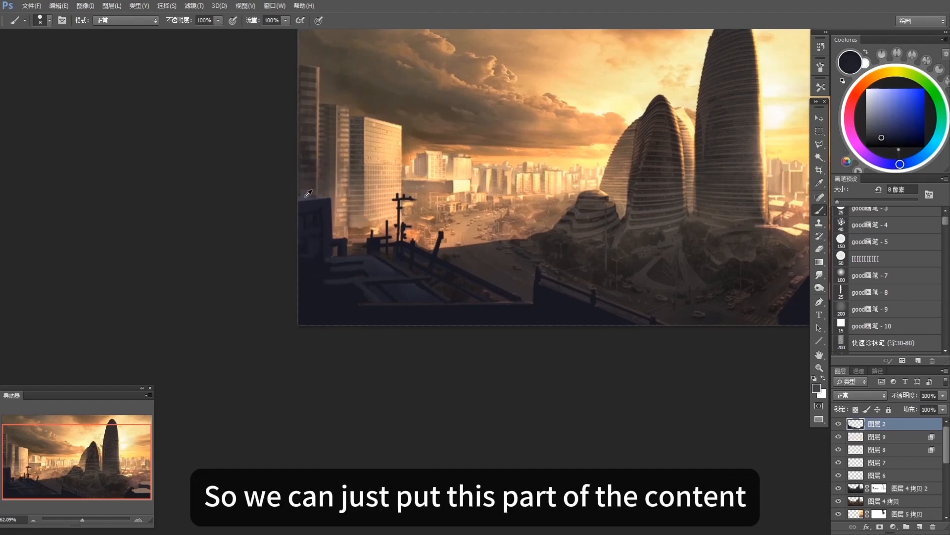
Step: Outline the top face of the left dark building with the Polygonal Lasso
alt+click(380, 275)
key(l)
click(298, 202)
click(330, 197)
click(312, 191)
click(286, 193)
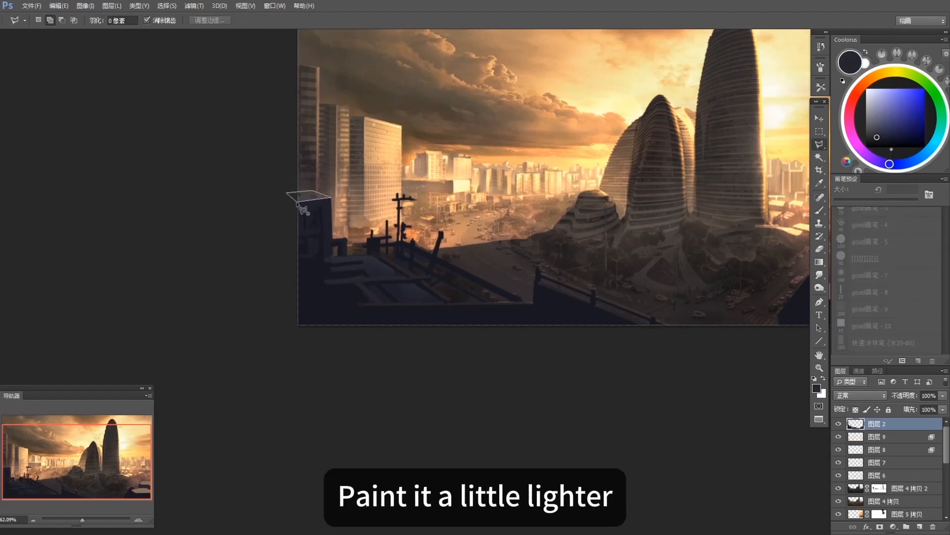
click(297, 202)
Step: Fill the selected top face of the left dark building with a sampled dark reddish grey, and deselect
key(b)
alt+click(349, 228)
key(g)
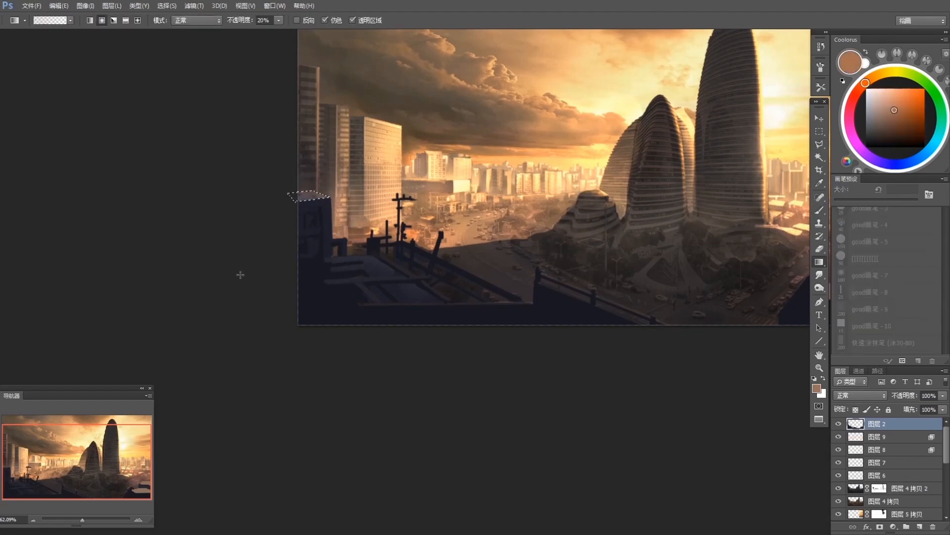
alt+click(309, 187)
alt+click(305, 203)
key(b)
alt+click(313, 196)
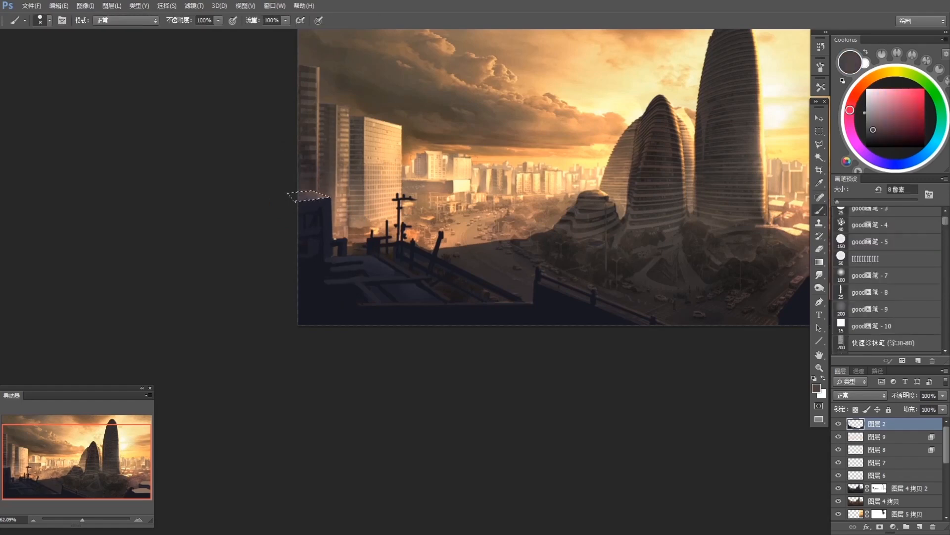
key(alt+Delete)
key(ctrl+d)
Step: Trim the small structure beside the left dark building with a 25 px eraser and repaint its details with an 8 px brush
key(e)
drag(338, 246, 337, 252)
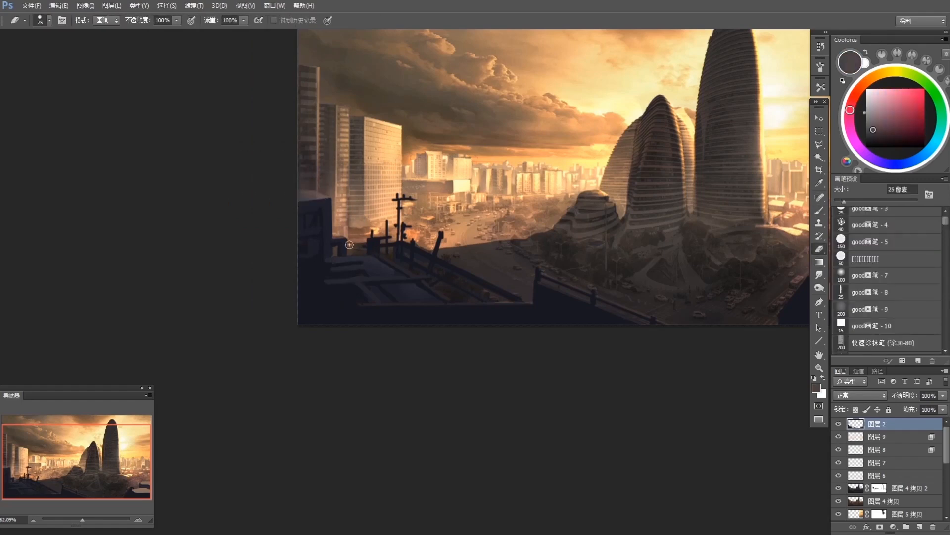
key(b)
alt+click(331, 246)
alt+click(333, 255)
alt+click(319, 257)
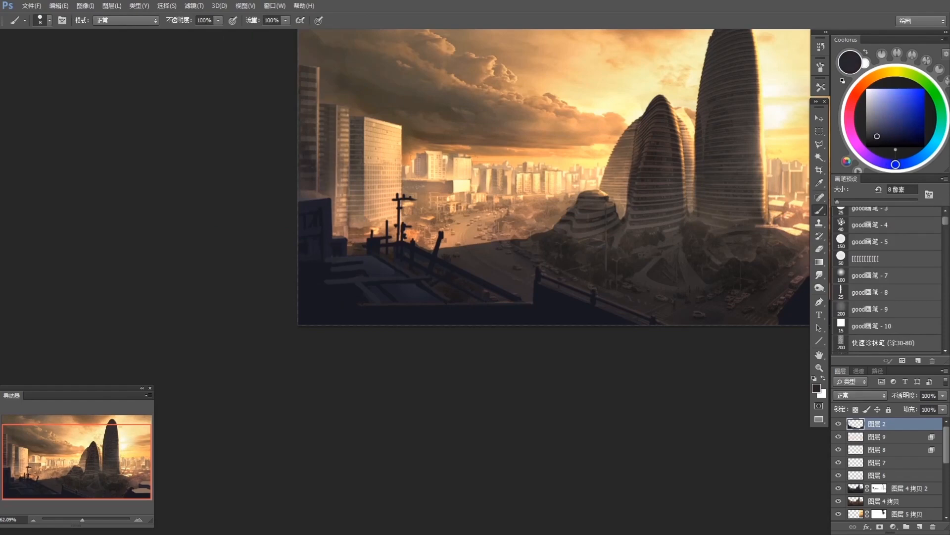
alt+click(305, 248)
key(e)
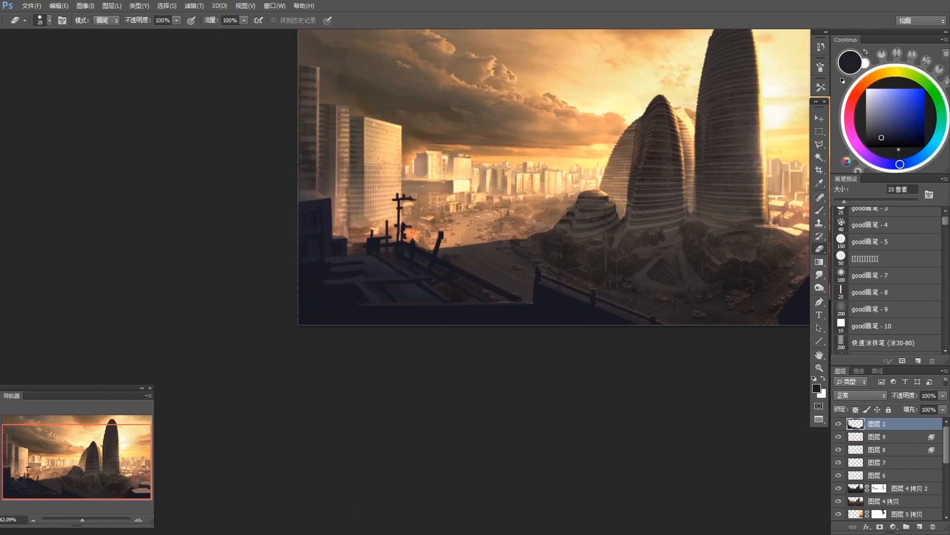
key(b)
alt+click(320, 263)
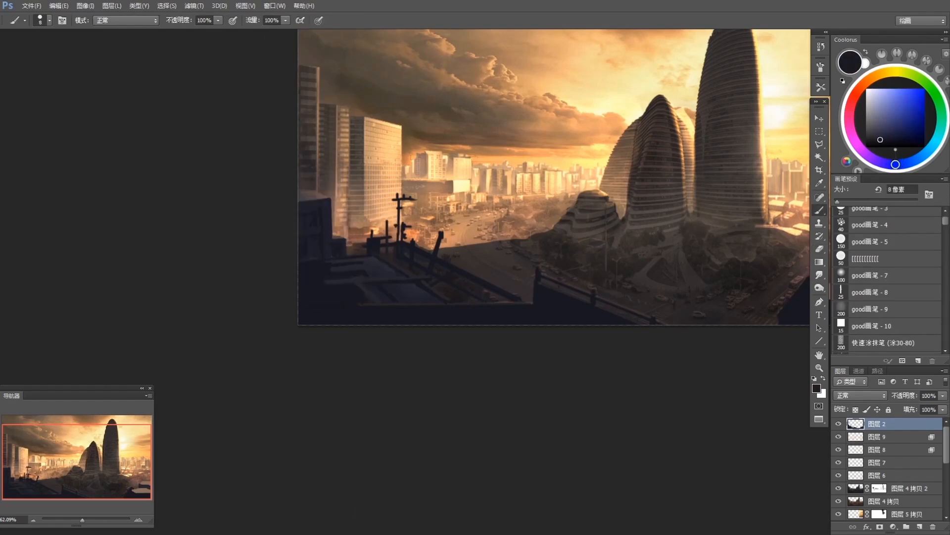
Step: Refine the beams and shaded surfaces of the left rooftop deck in sampled dark tones with the 8 px brush
alt+click(369, 260)
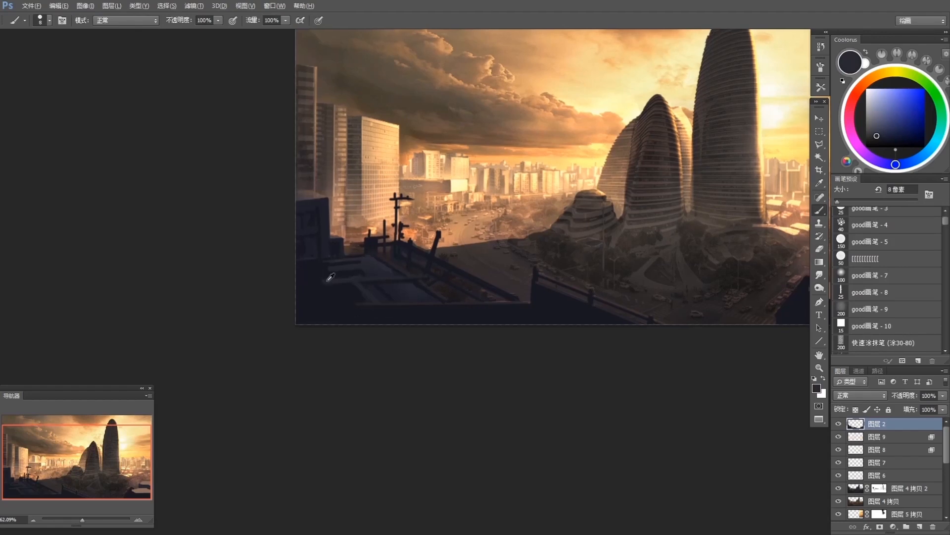
alt+click(335, 268)
key(g)
key(r)
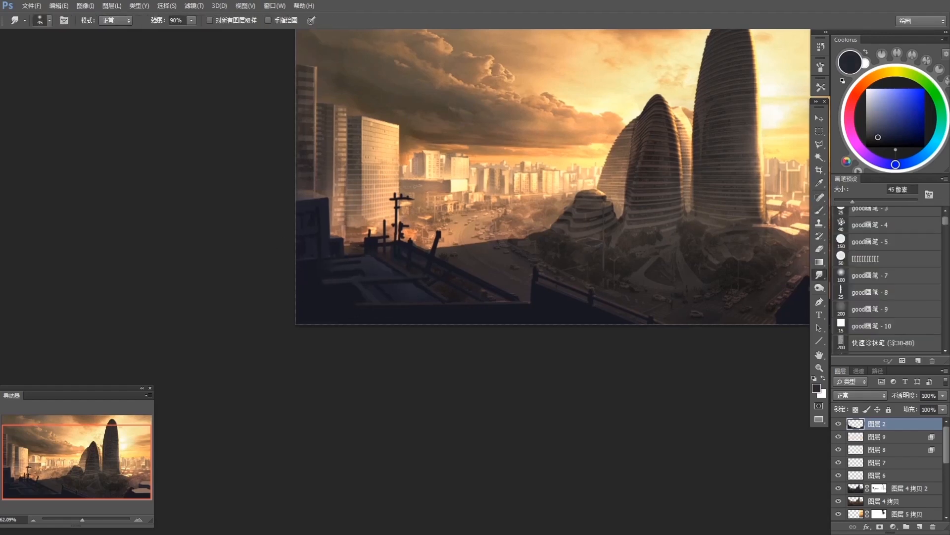
key(b)
alt+click(377, 303)
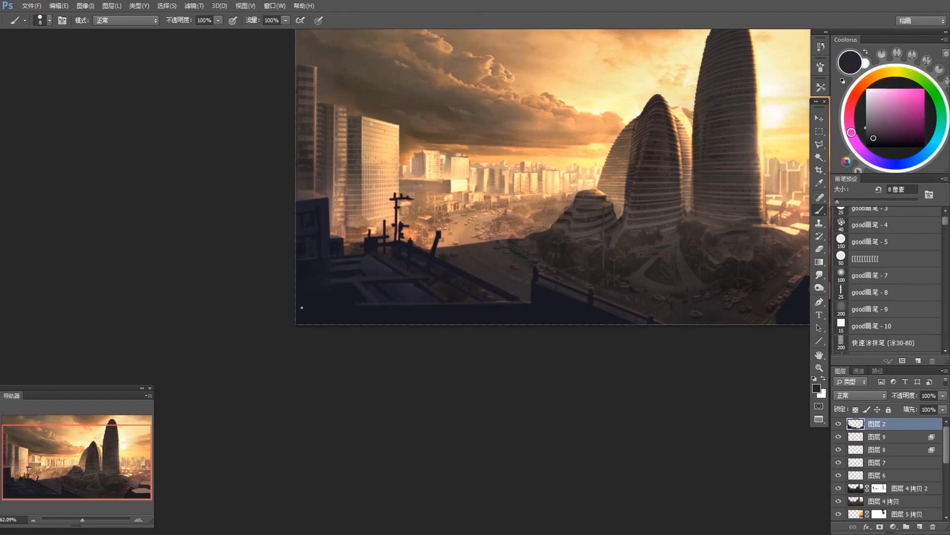
alt+click(419, 277)
alt+click(385, 287)
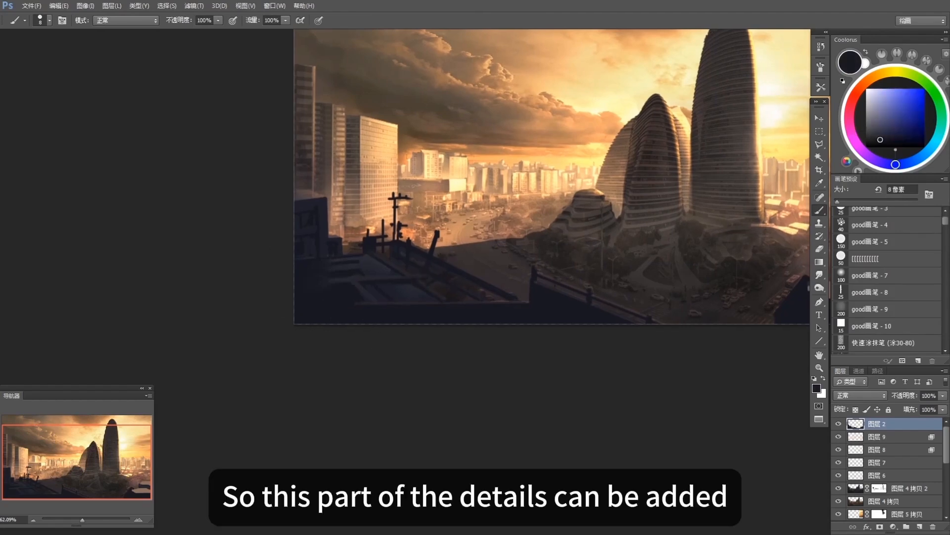
alt+click(364, 261)
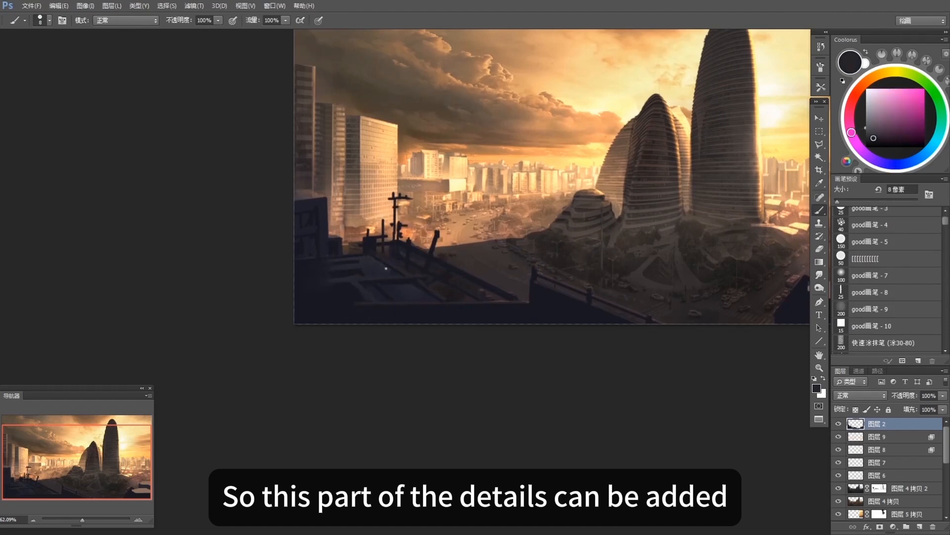
alt+click(386, 268)
key(e)
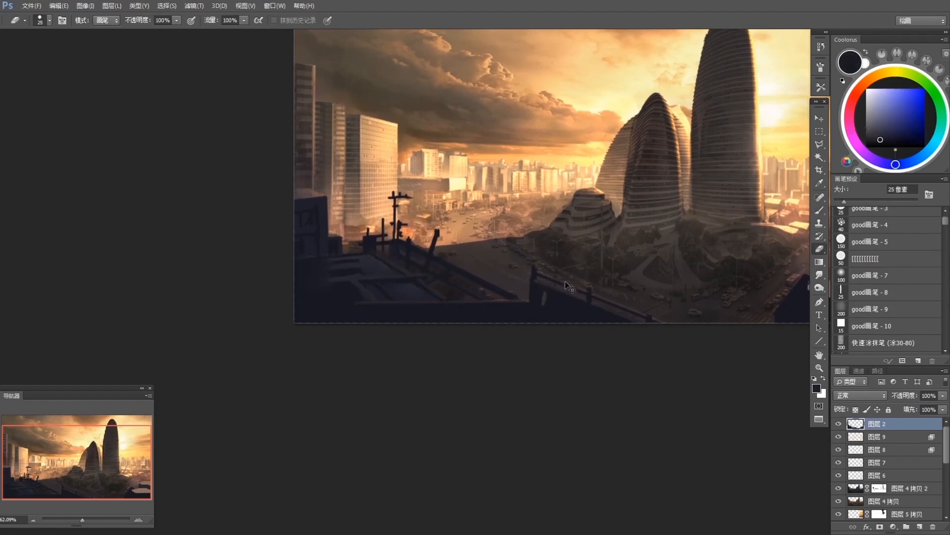
key(ctrl+z)
key(ctrl+alt+z)
key(ctrl+alt+z)
Step: Touch up the sloping railing and paint small structures above the top edge of the left dark building with the 8 px brush
key(b)
drag(467, 280, 465, 283)
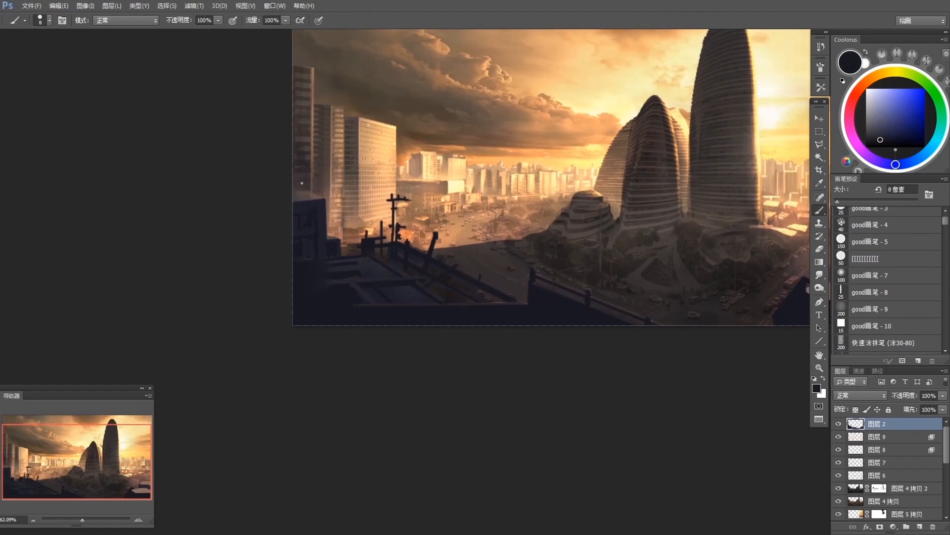
drag(308, 181, 293, 183)
drag(307, 187, 293, 189)
key(ctrl+z)
alt+click(311, 209)
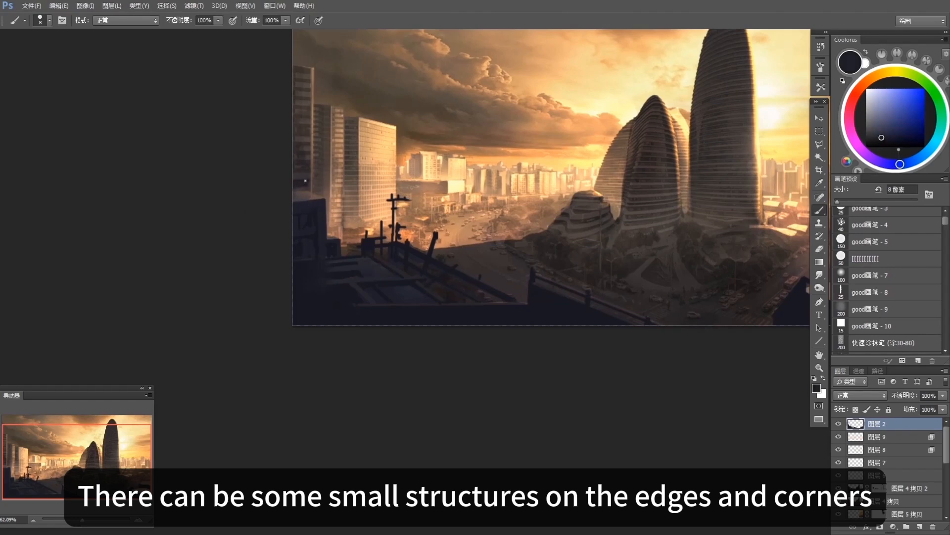
Step: Reshape the left edge of the dark building in the lower right foreground with a 35 px brush and sampled brown tones
drag(679, 363, 521, 377)
drag(590, 309, 544, 305)
key(bracketright)
key(bracketright)
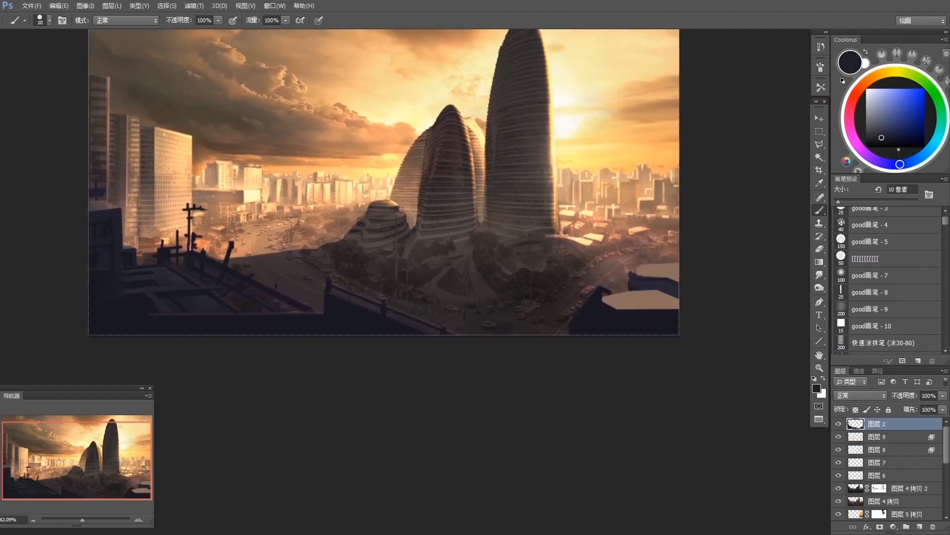
alt+click(657, 285)
alt+click(113, 215)
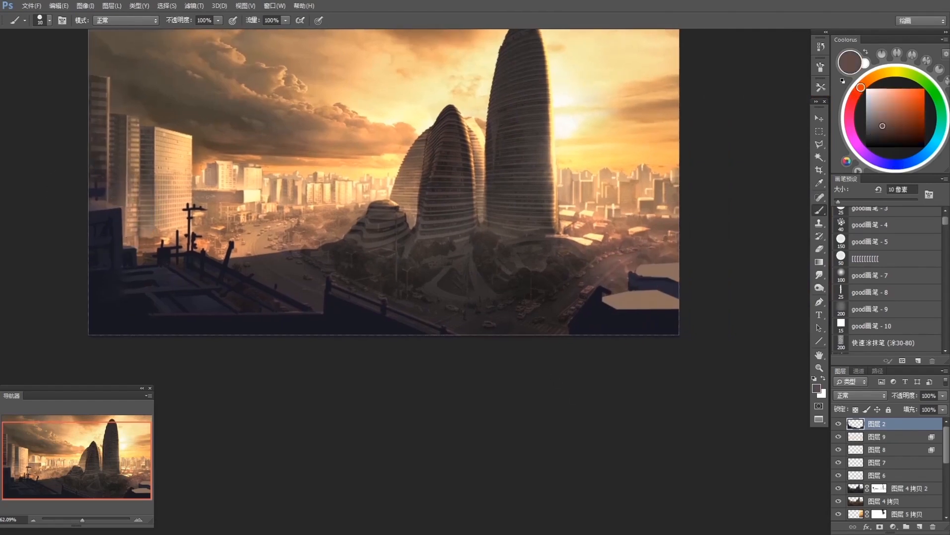
alt+click(592, 321)
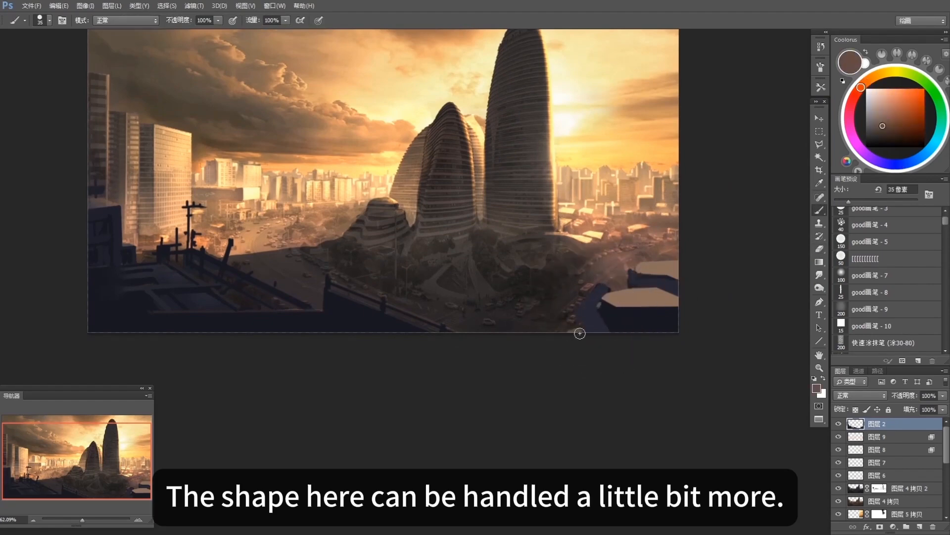
key(e)
key(b)
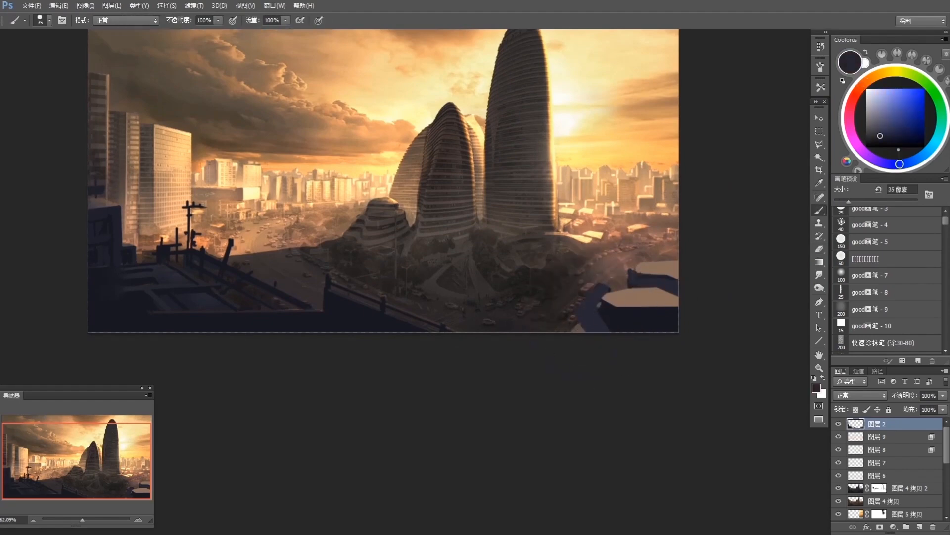
Step: Shade the left slope and front face of the right foreground building in sampled dark blues with 35 px and 25 px brushes
alt+click(617, 312)
drag(600, 307, 605, 327)
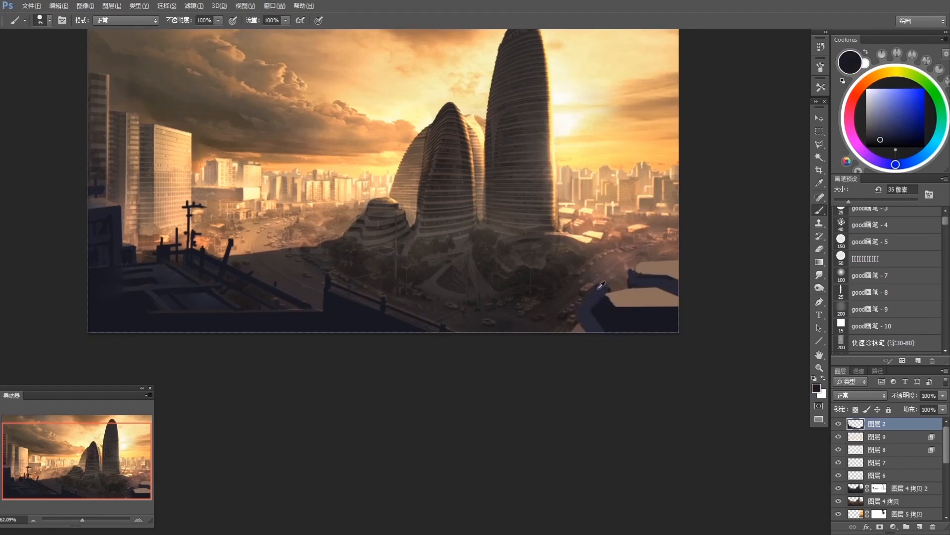
alt+click(602, 285)
key(bracketleft)
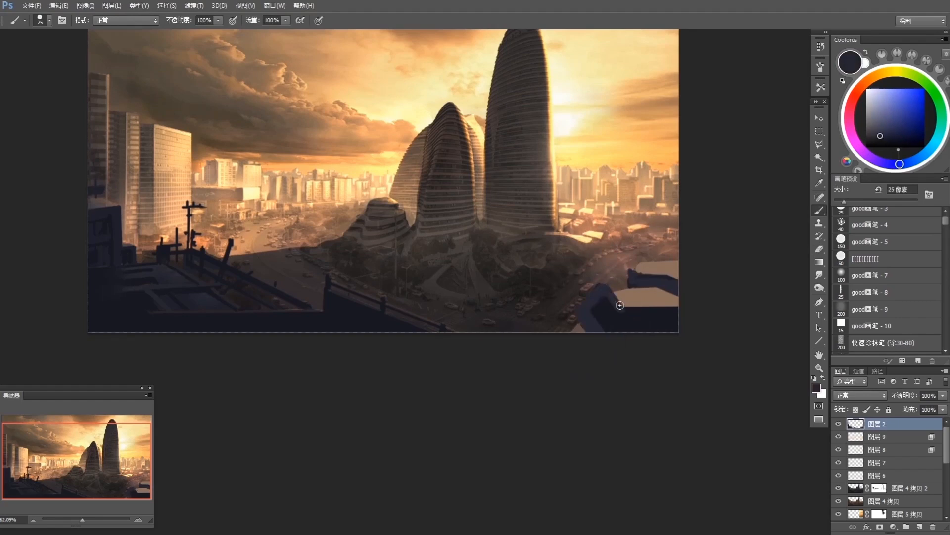
mouse_move(620, 306)
mouse_down()
mouse_move(610, 287)
mouse_move(628, 309)
mouse_move(716, 316)
mouse_up()
alt+click(611, 311)
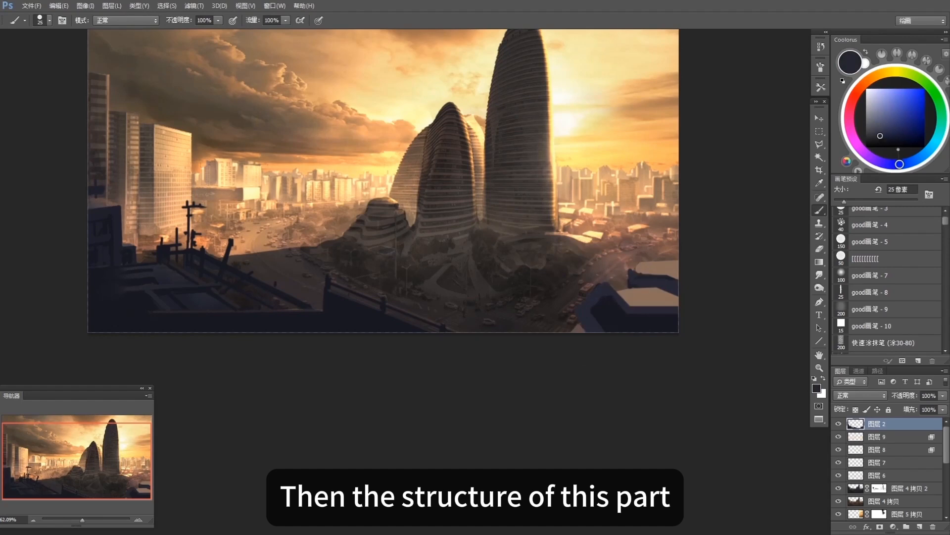
Step: Paint structural bands across the lower front of the right foreground building with the 25 px brush, matching tones from the left rooftop
alt+click(655, 296)
key(ctrl+z)
drag(622, 330, 678, 330)
alt+click(666, 254)
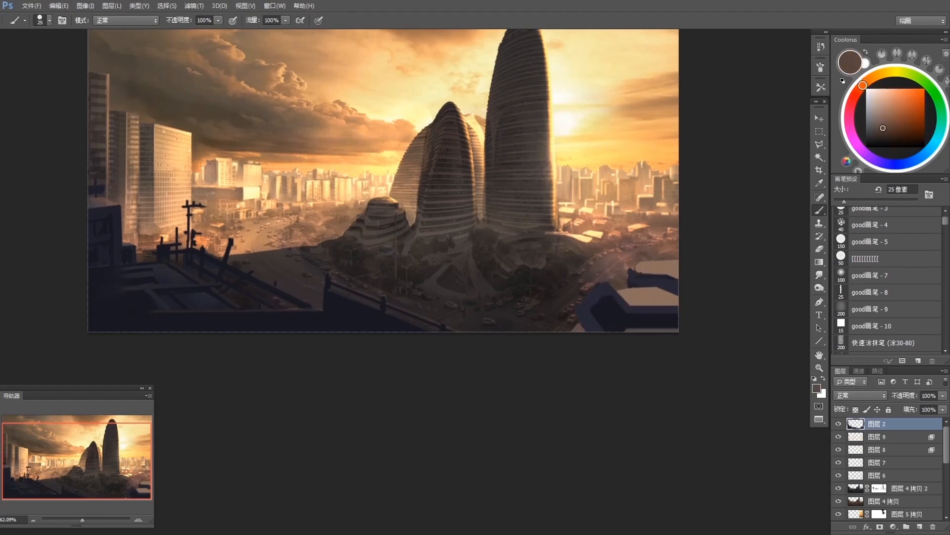
alt+click(319, 307)
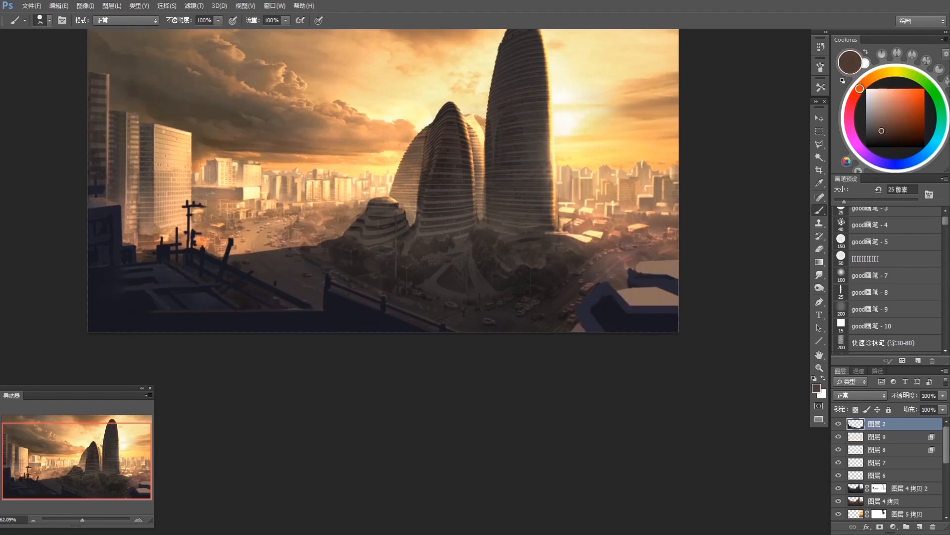
alt+click(630, 287)
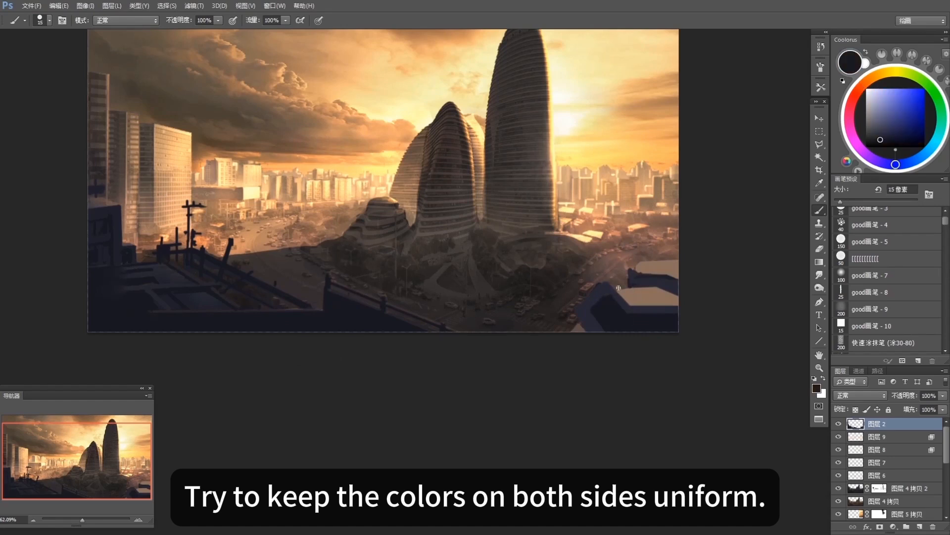
Step: Paint dark strokes over the pale roof surfaces of the right foreground building with a 15 px brush
mouse_move(618, 288)
mouse_down()
mouse_move(667, 289)
mouse_move(672, 300)
mouse_move(652, 296)
mouse_move(662, 281)
mouse_up()
alt+click(627, 293)
alt+click(631, 296)
alt+click(665, 268)
click(882, 275)
key(bracketleft)
key(bracketleft)
key(bracketleft)
key(bracketleft)
key(bracketleft)
key(bracketleft)
key(bracketleft)
key(bracketleft)
key(bracketleft)
key(bracketleft)
key(bracketleft)
key(bracketleft)
key(bracketleft)
key(ctrl+z)
key(bracketleft)
Step: Break up the right building's pale roof strips with sampled dark and brown strokes, using the good画笔 - 8 brush at 10 px
click(879, 310)
click(879, 296)
key(bracketleft)
key(bracketleft)
key(bracketleft)
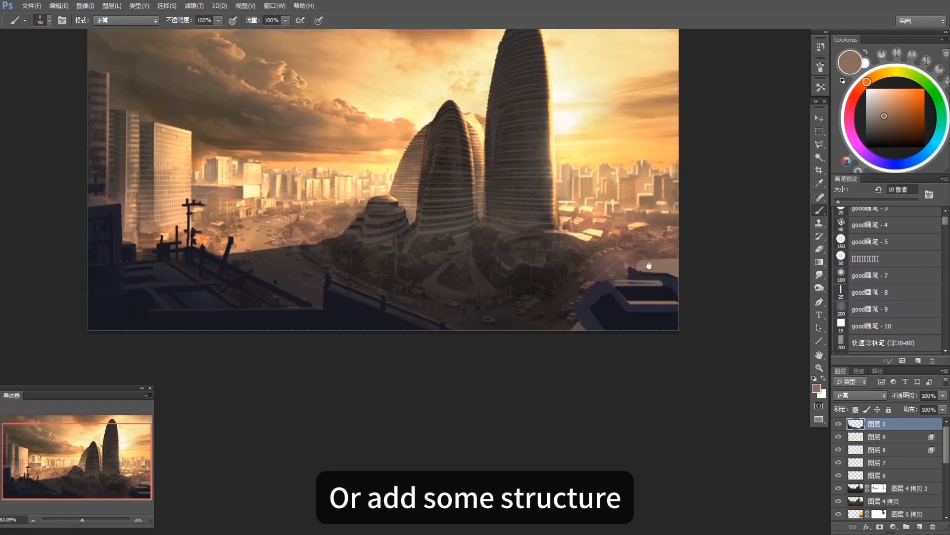
alt+click(654, 278)
alt+click(663, 277)
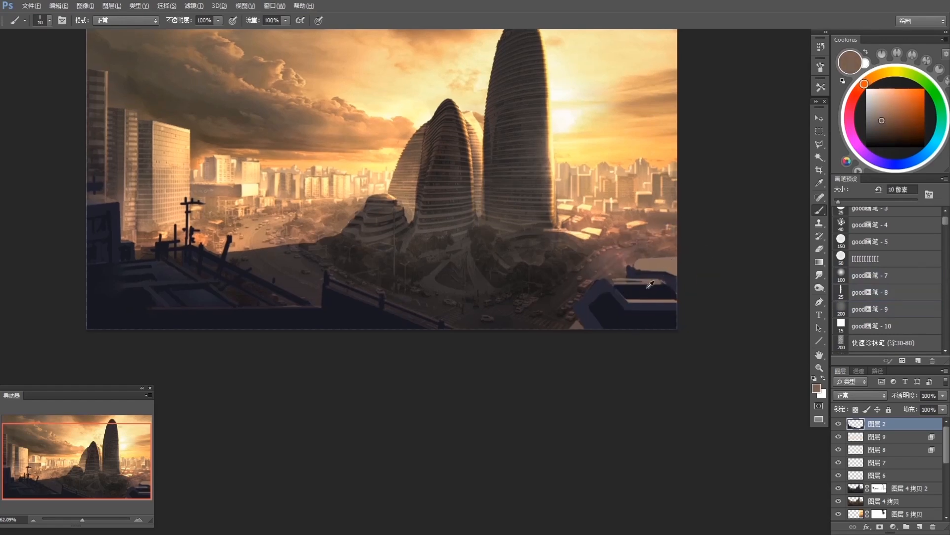
alt+click(637, 290)
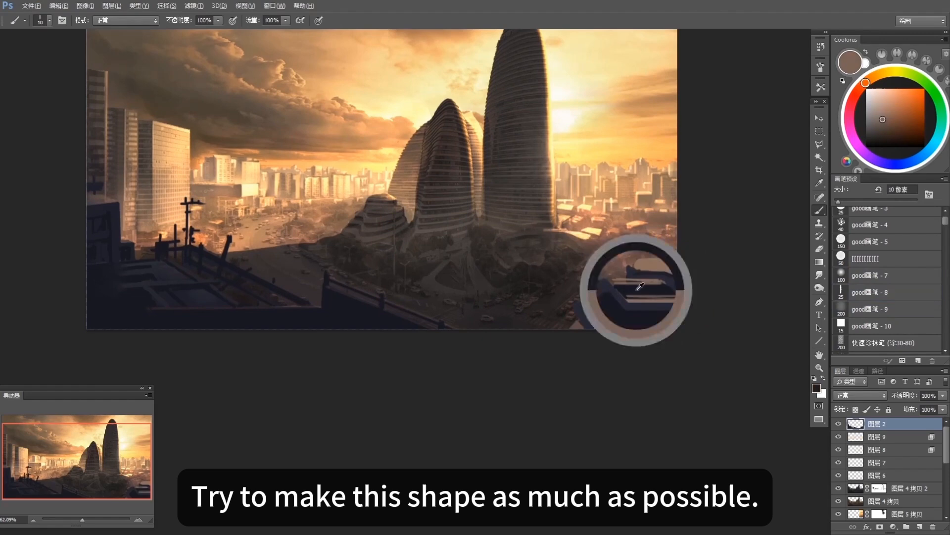
drag(664, 290, 662, 289)
alt+click(664, 290)
alt+click(671, 276)
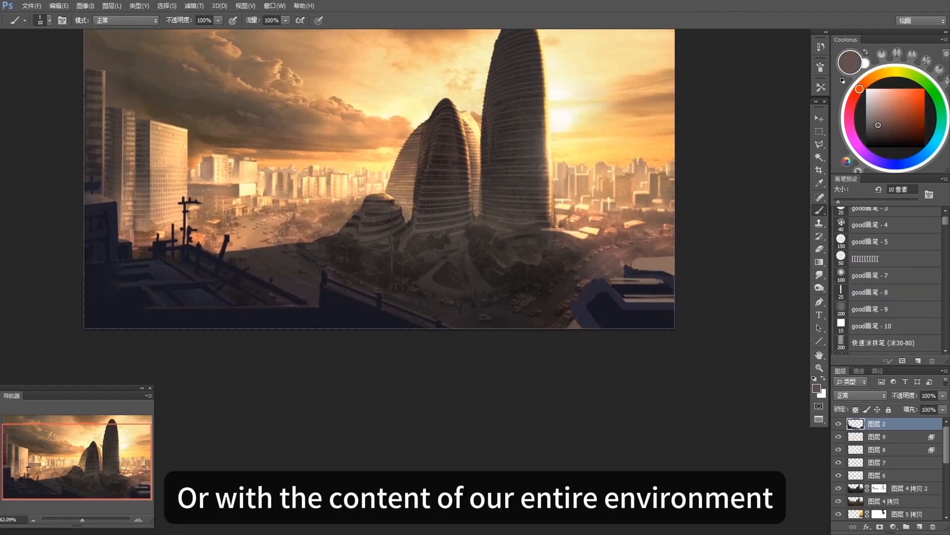
Step: Unify the right building's left slope and lower front with the surroundings, using sampled dark and brown tones at 10 px
alt+click(663, 255)
alt+click(601, 286)
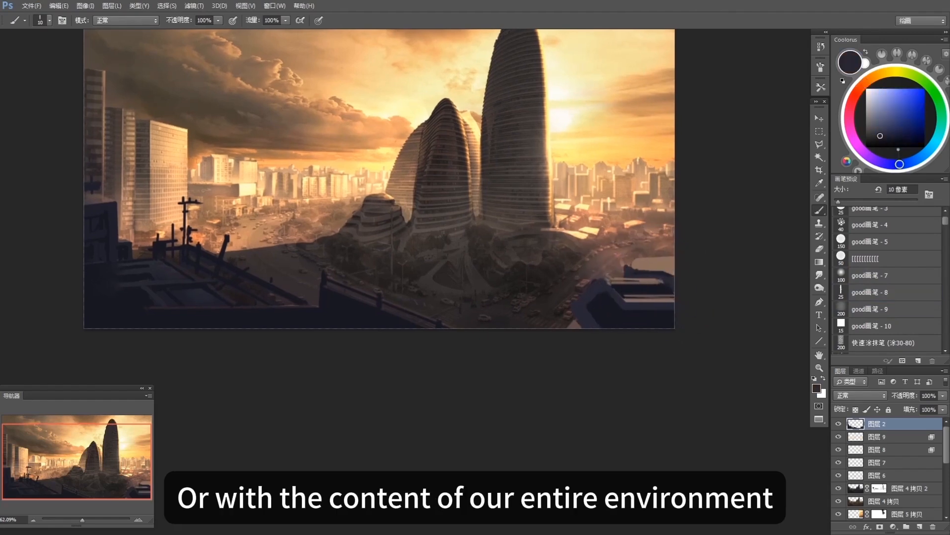
mouse_move(625, 258)
mouse_down()
mouse_move(637, 266)
mouse_move(575, 307)
mouse_up()
alt+click(598, 276)
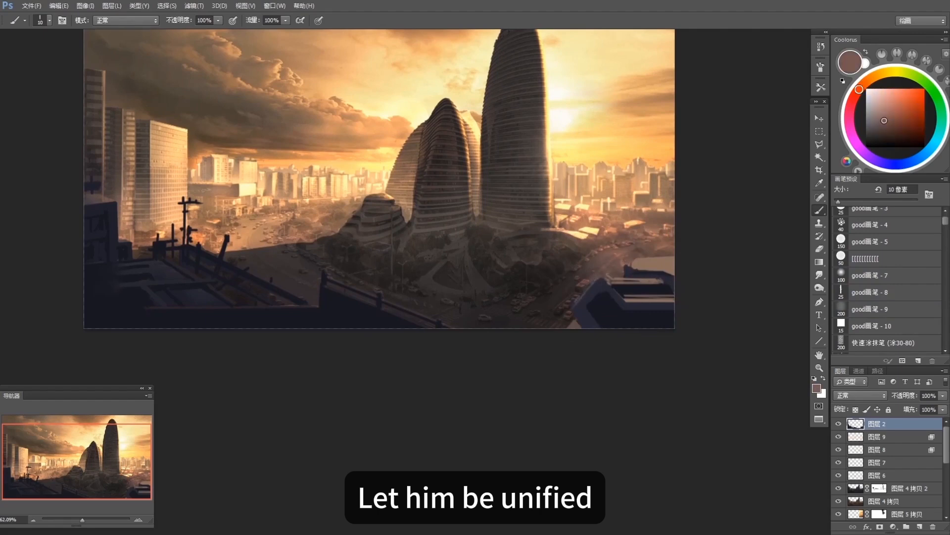
alt+click(599, 290)
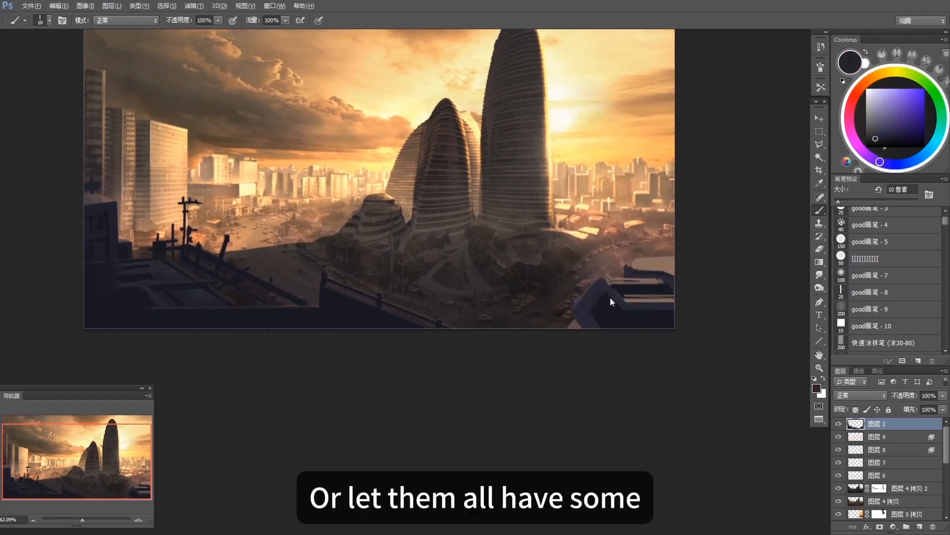
alt+click(640, 291)
alt+click(658, 327)
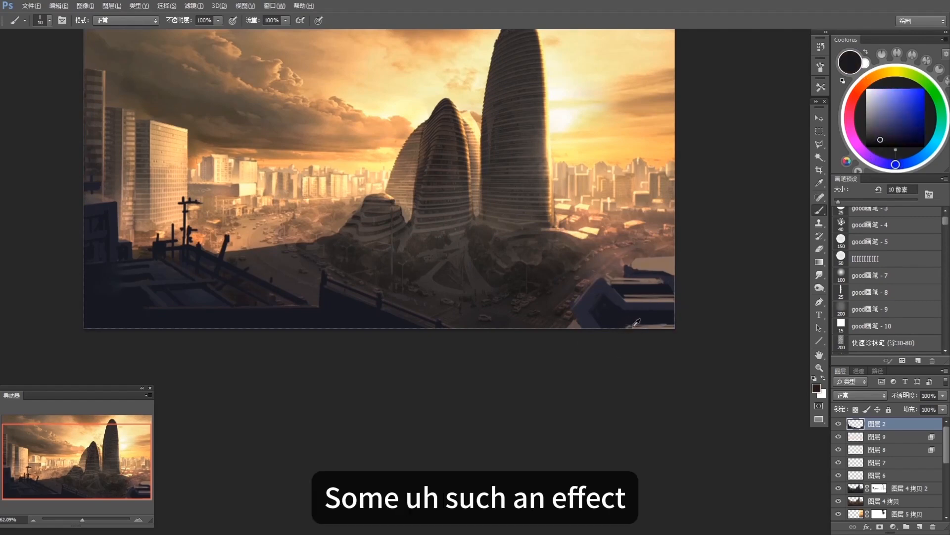
Step: Detail the ledges of the right foreground building and paint small dark railings along its upper roof edge at 10 px
alt+click(665, 270)
alt+click(659, 300)
alt+click(639, 282)
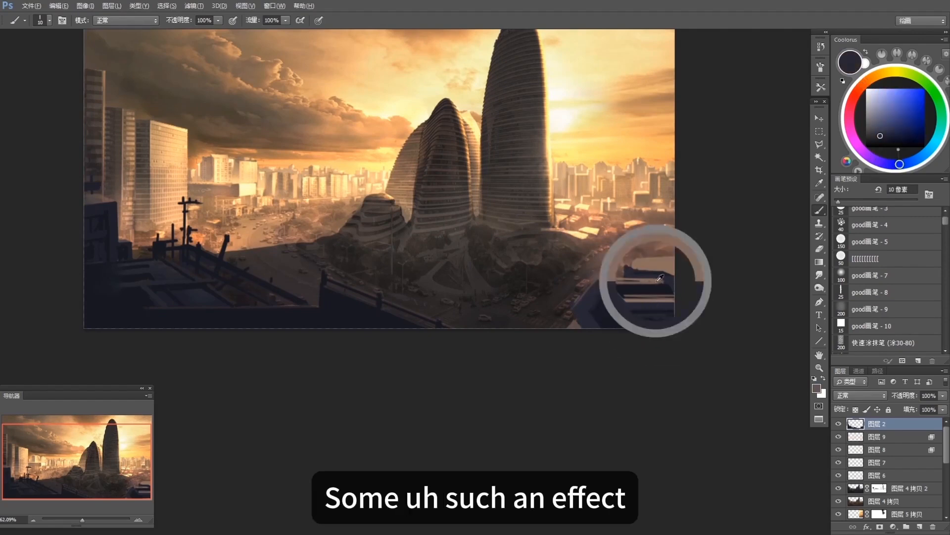
alt+click(634, 272)
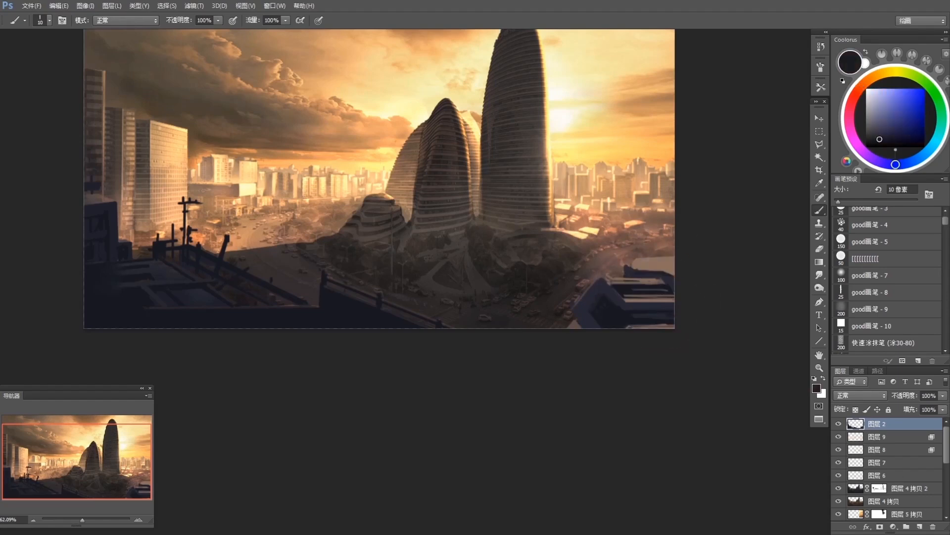
alt+click(650, 284)
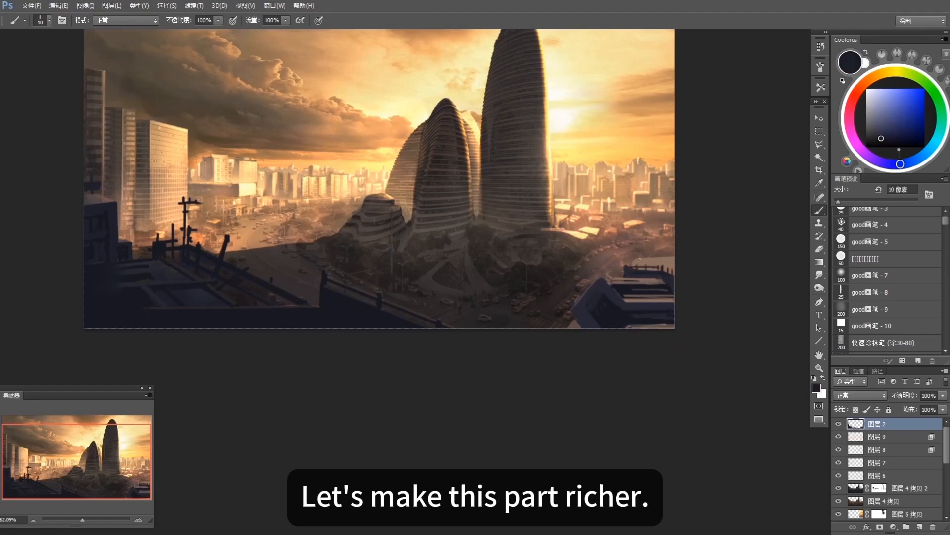
Step: Paint the lit roof surface and dark edge details behind the right building's railings in sampled warm and dark tones at 10 px
alt+click(631, 229)
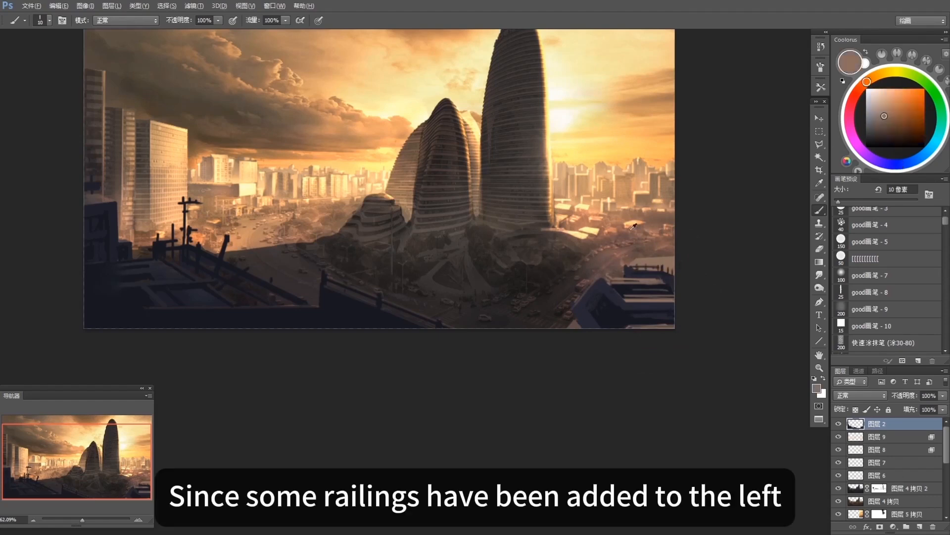
alt+click(675, 251)
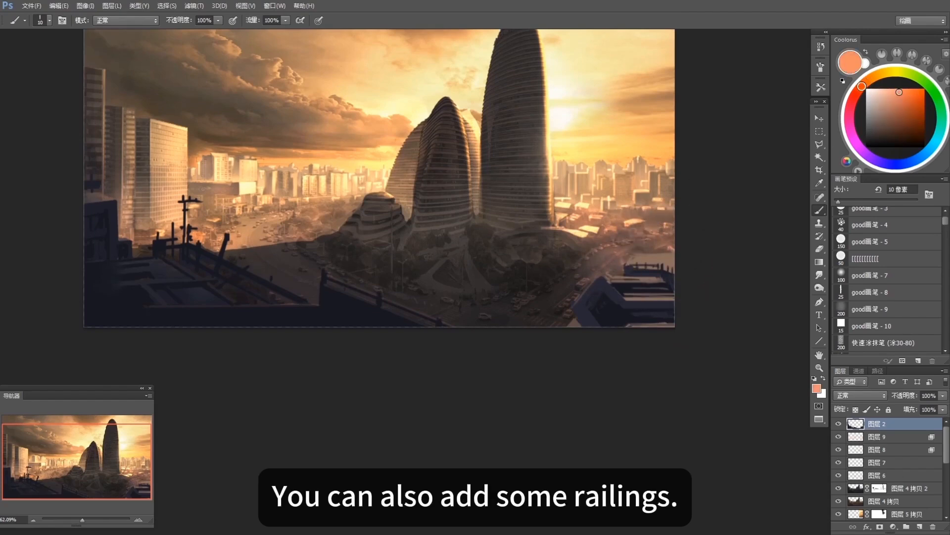
alt+click(669, 226)
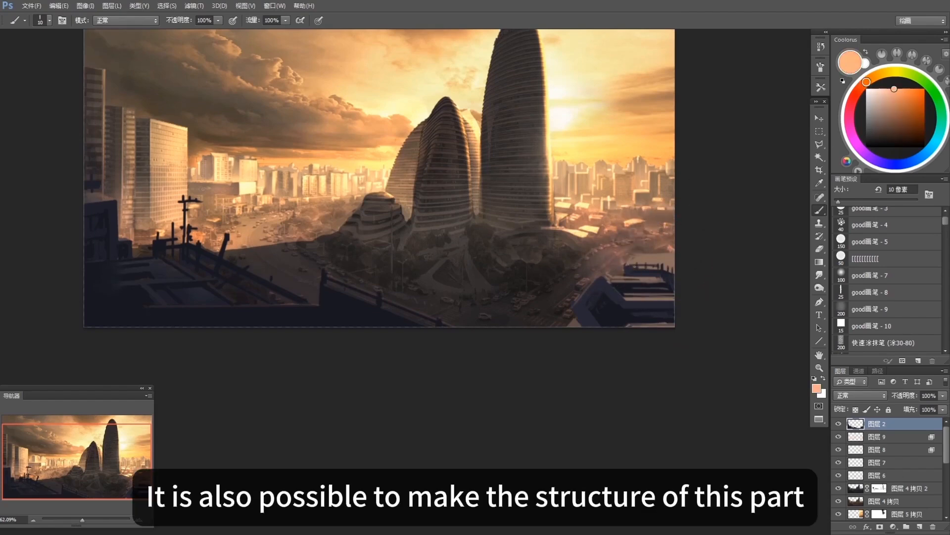
alt+click(600, 272)
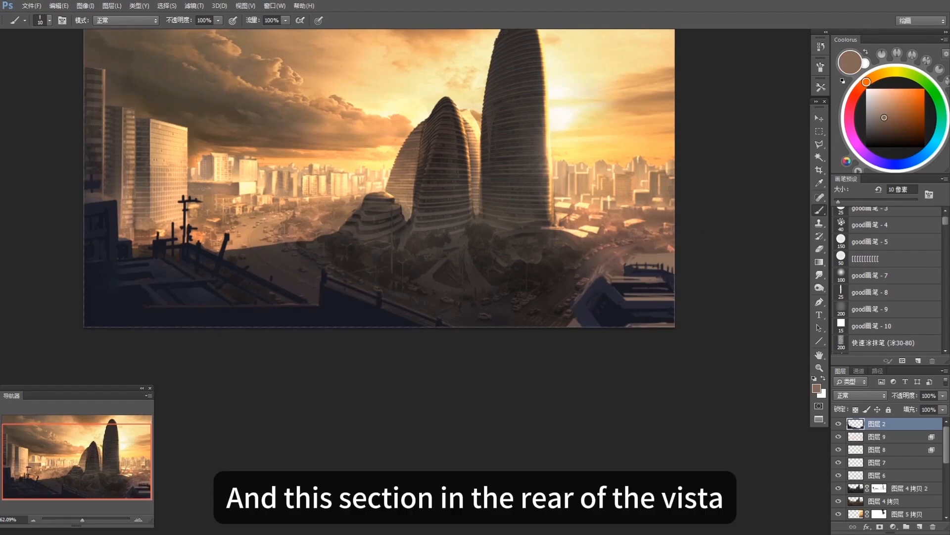
alt+click(618, 269)
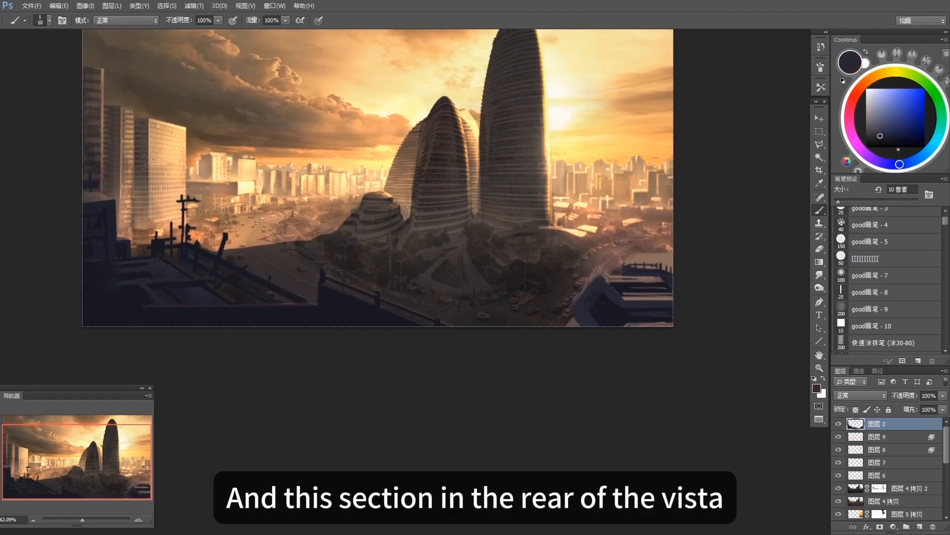
alt+click(636, 253)
alt+click(617, 266)
alt+click(635, 258)
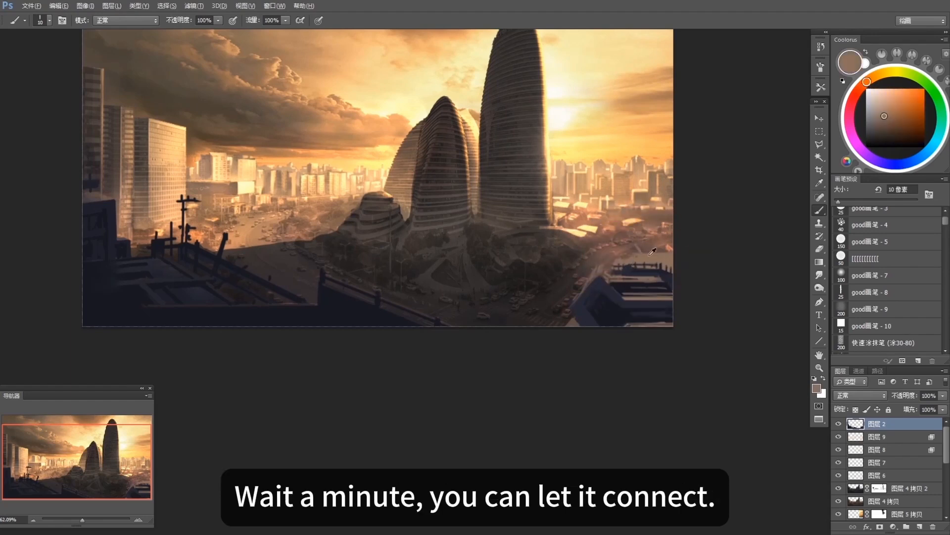
Step: Connect the lit roof behind the right building to the distant city with sampled orange and brown strokes at 10 px
drag(637, 243, 652, 255)
alt+click(666, 246)
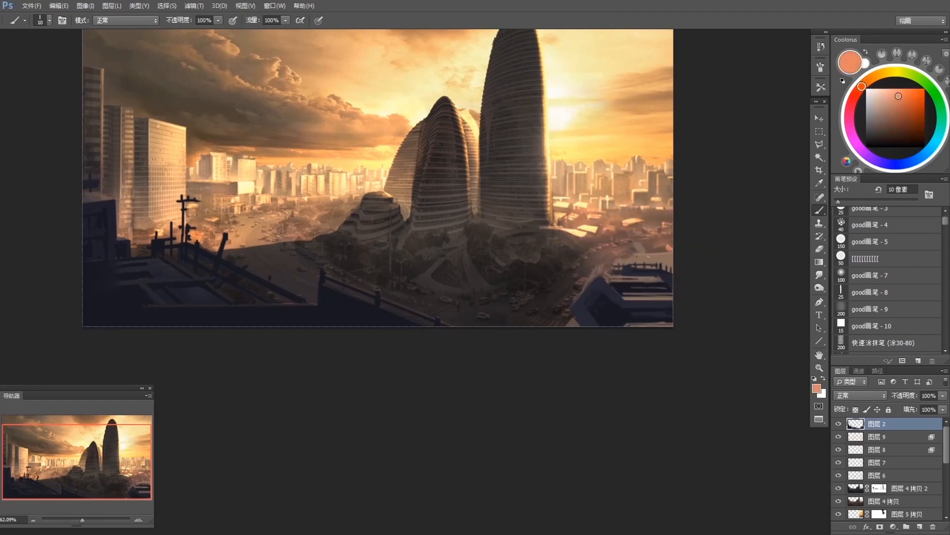
alt+click(637, 225)
alt+click(652, 251)
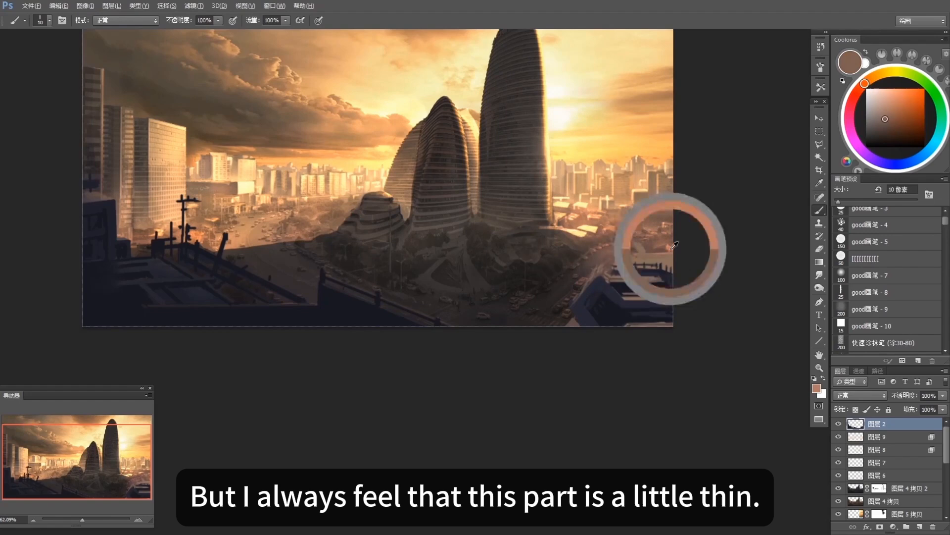
alt+click(644, 254)
Step: Select the lit roof area behind the right building's railings with the Magic Wand and complete it with the Polygonal Lasso
key(w)
click(659, 257)
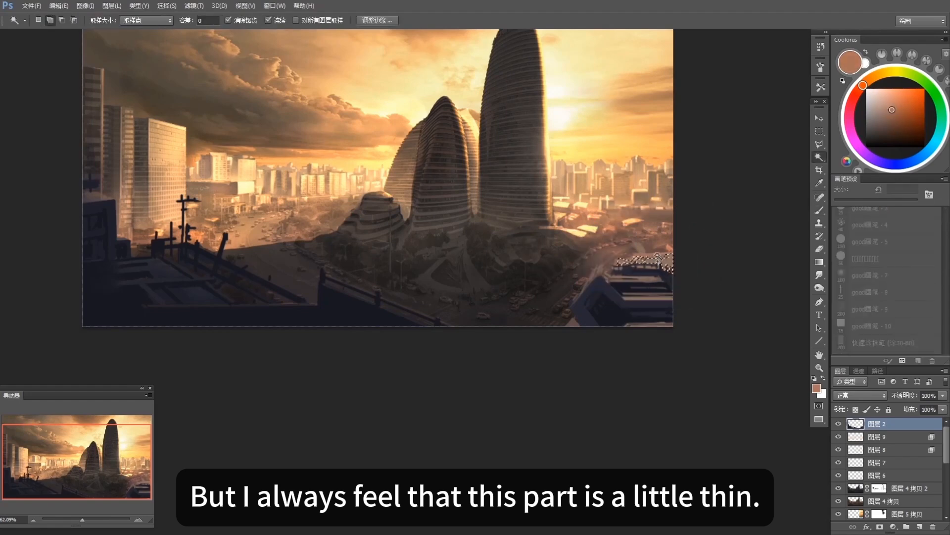
key(l)
click(674, 253)
click(634, 255)
click(615, 260)
click(644, 264)
click(672, 268)
click(674, 253)
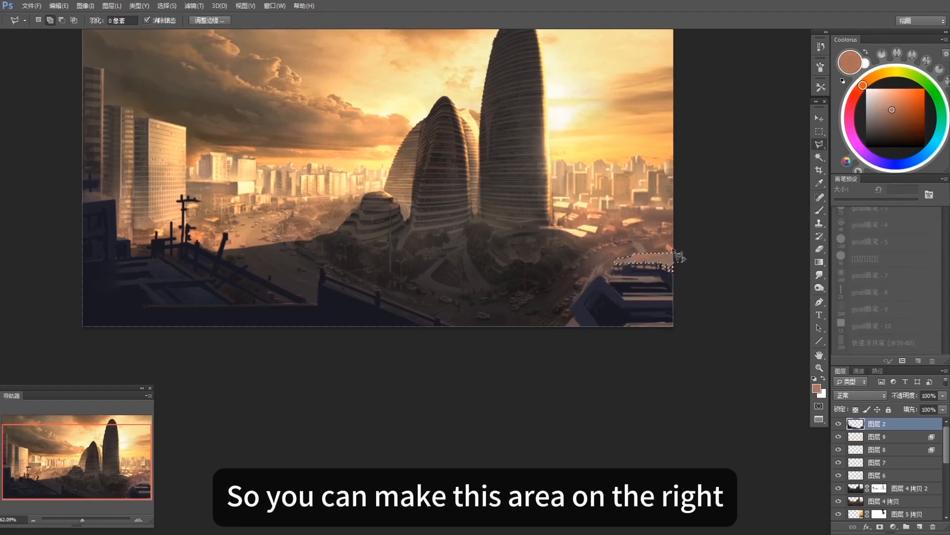
Step: Lighten the selected roof with a sampled warm tan gradient at 20% opacity, and deselect
key(g)
alt+click(633, 221)
alt+click(650, 251)
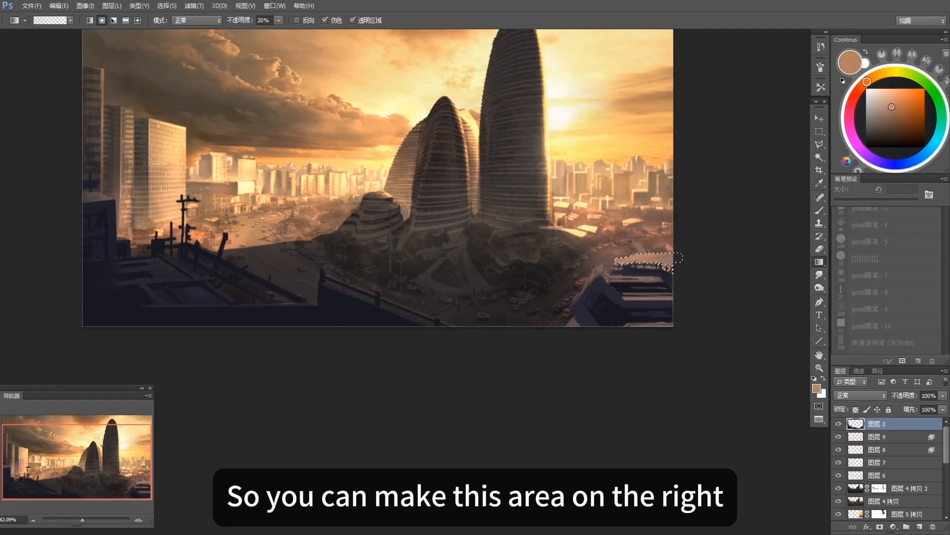
drag(681, 245, 648, 261)
alt+click(569, 124)
key(ctrl+d)
key(b)
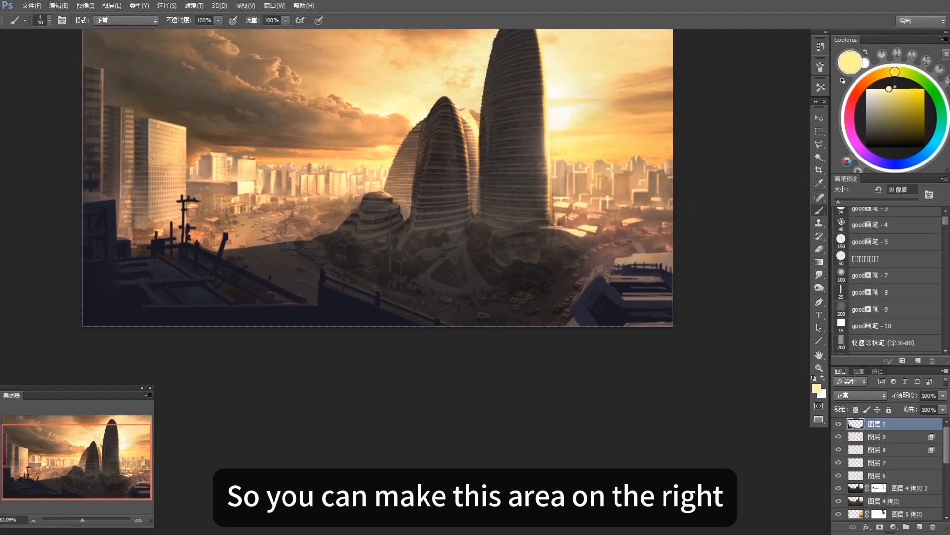
Step: Extend the lit roof behind the right building's railings toward the canvas edge with sampled tan and brown strokes at 10 px
alt+click(659, 256)
alt+click(650, 254)
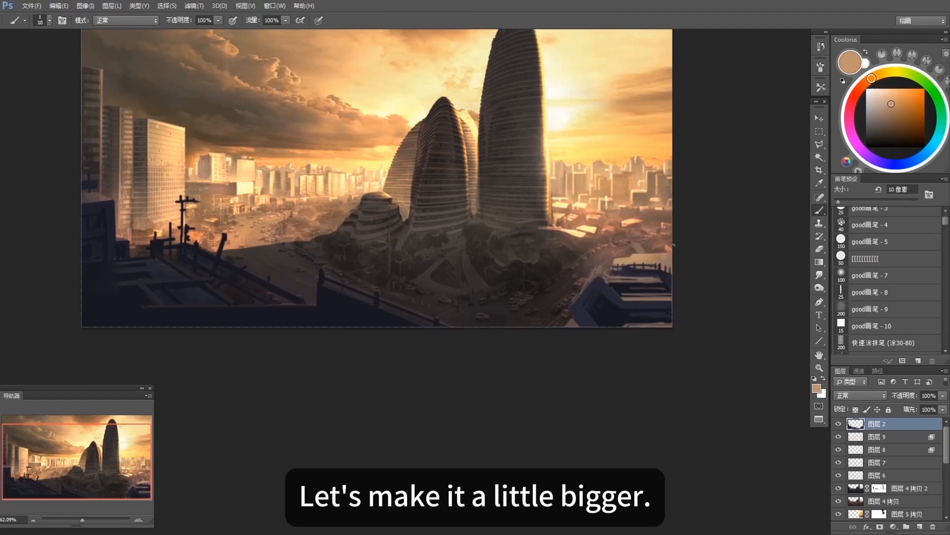
drag(672, 240, 660, 241)
alt+click(662, 272)
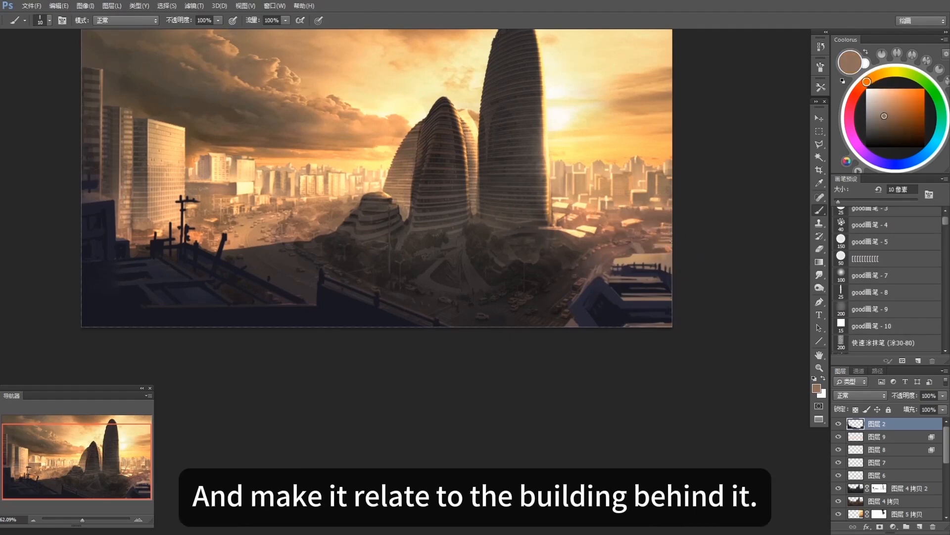
alt+click(669, 257)
drag(453, 228, 452, 226)
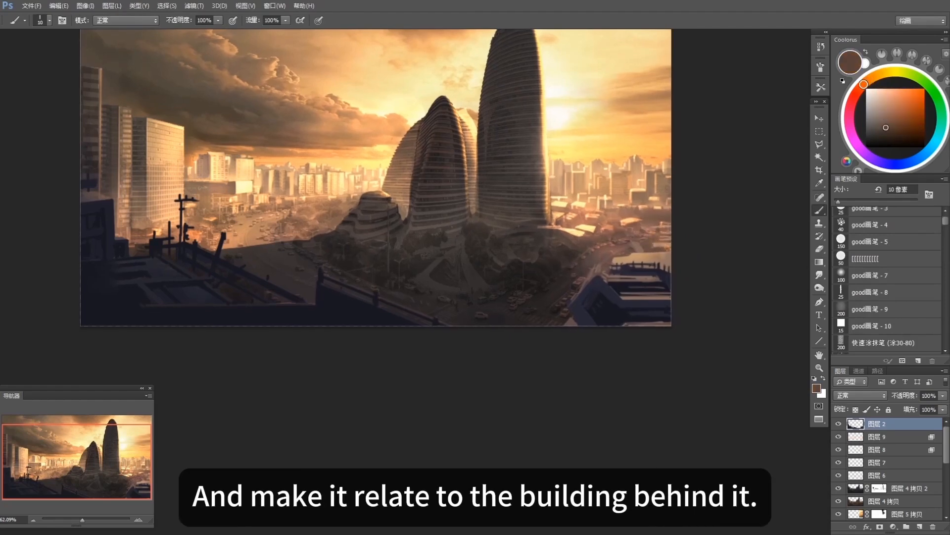
Step: Paint brown building forms between the lit roof and the houses behind it, using sampled colours at 10 px
alt+click(637, 218)
mouse_move(655, 229)
mouse_down()
mouse_move(671, 227)
mouse_move(647, 248)
mouse_move(665, 246)
mouse_up()
alt+click(667, 234)
alt+click(663, 255)
alt+click(652, 270)
alt+click(660, 211)
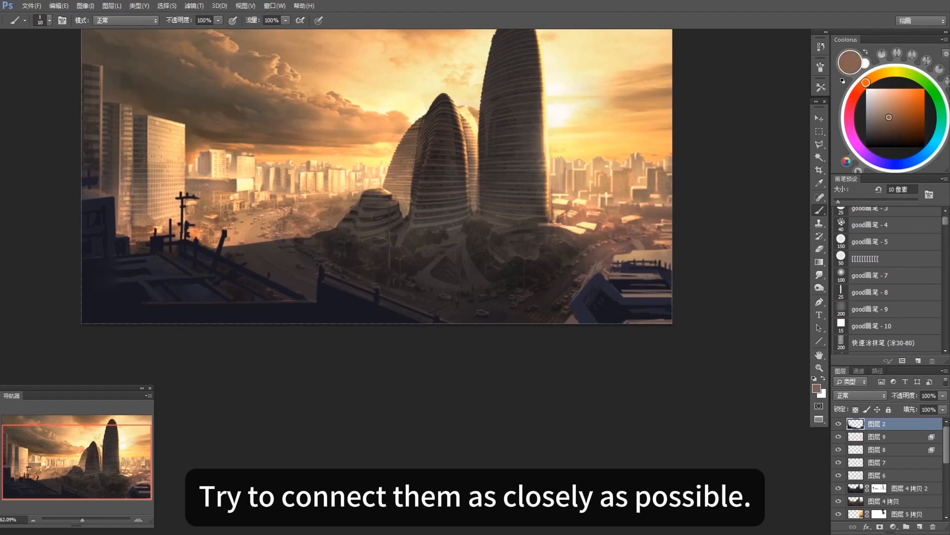
Step: Blend the gap above the lit roof into the city with sampled reddish-brown and dark brown strokes at 10 px
alt+click(659, 227)
alt+click(653, 229)
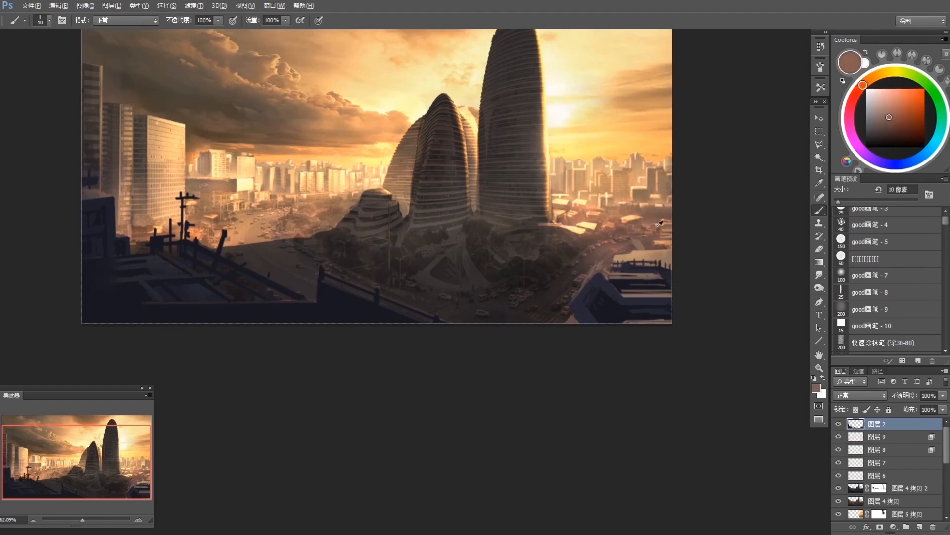
alt+click(661, 236)
alt+click(652, 238)
alt+click(653, 238)
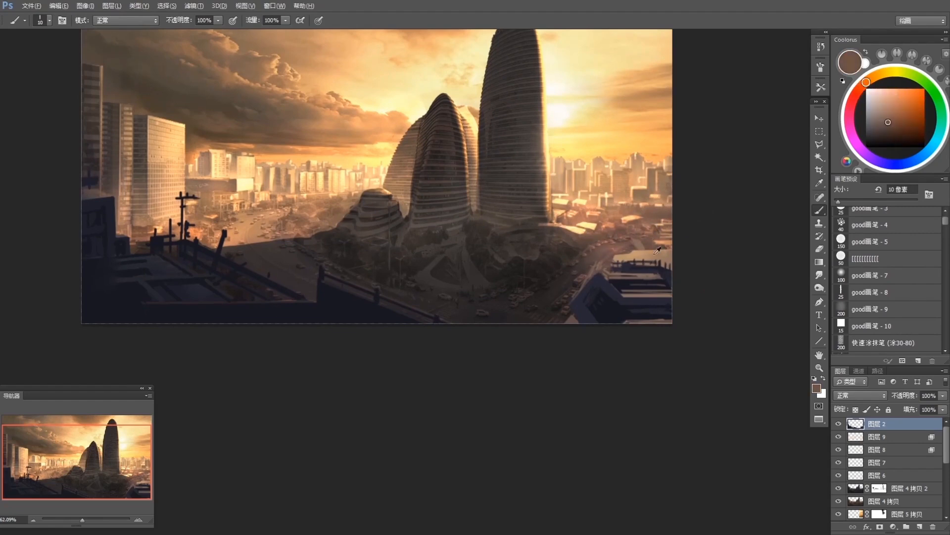
alt+click(654, 254)
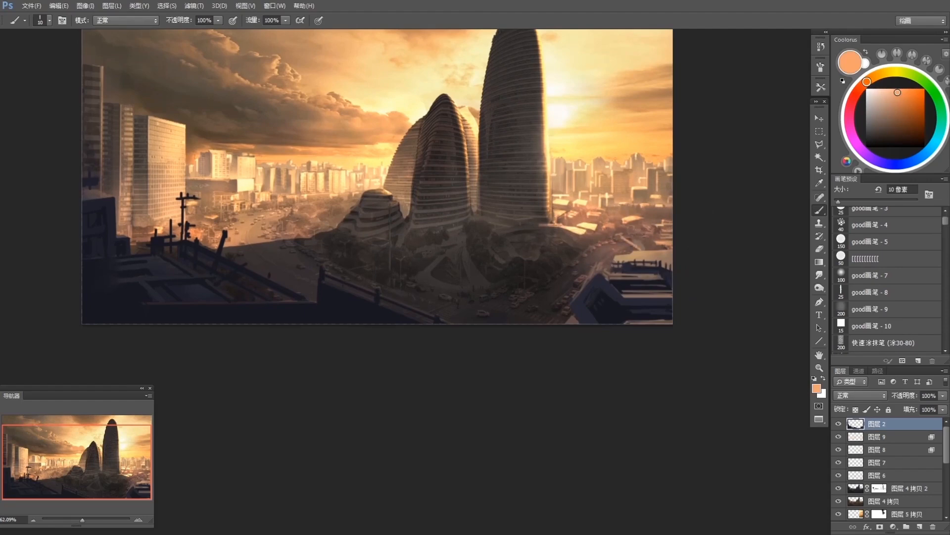
Step: Paint a simple bridge or pathway leading from the lit roof toward the distant houses in sampled orange and pale yellow at 10 px
drag(623, 234, 646, 248)
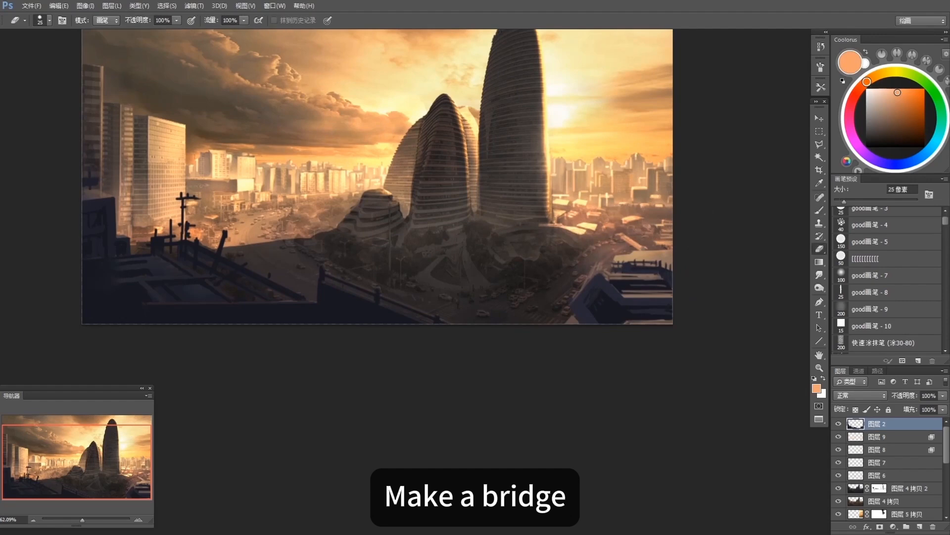
alt+click(630, 218)
alt+click(623, 228)
alt+click(624, 225)
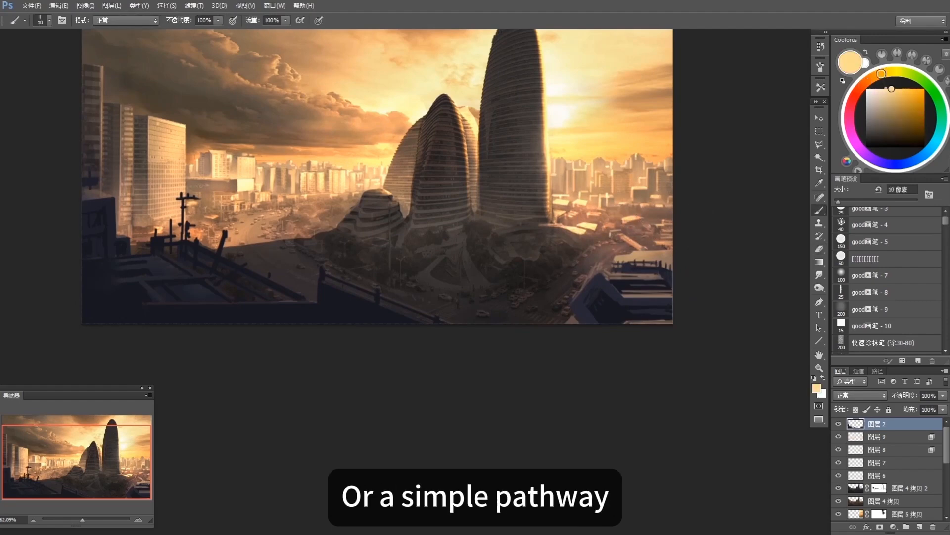
alt+click(619, 233)
alt+click(627, 271)
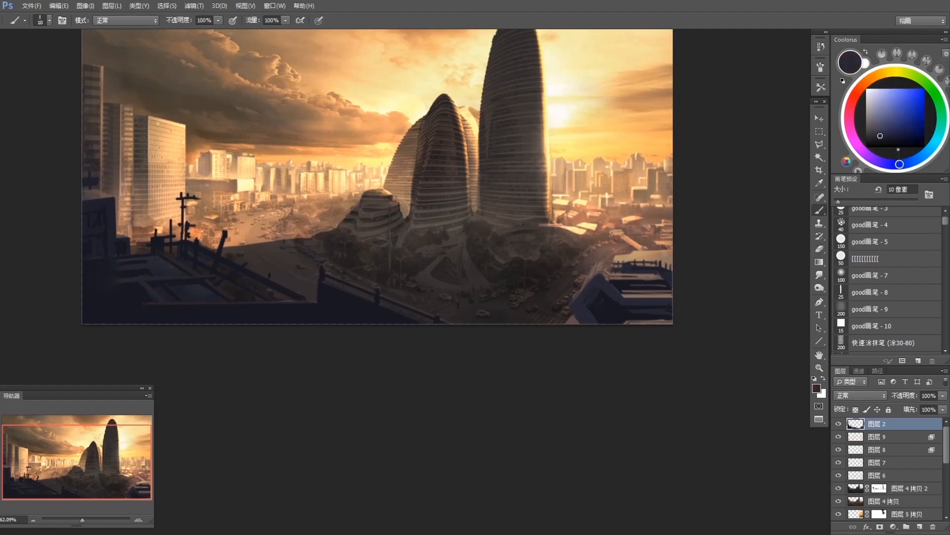
Step: Paint the shaded ground and structure beside the pathway's far end with sampled brown and tan tones at 10 px
alt+click(610, 235)
alt+click(610, 237)
alt+click(613, 280)
alt+click(611, 234)
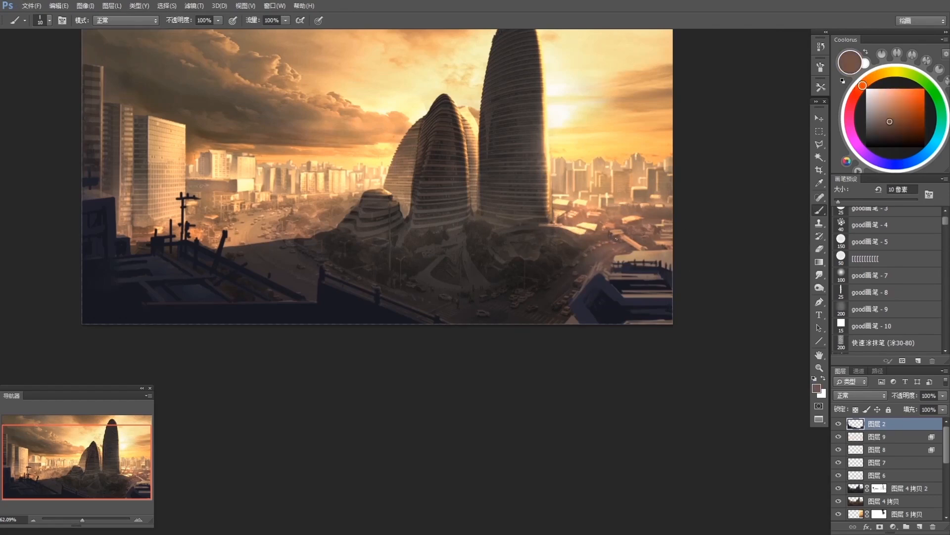
alt+click(615, 232)
alt+click(612, 236)
alt+click(614, 233)
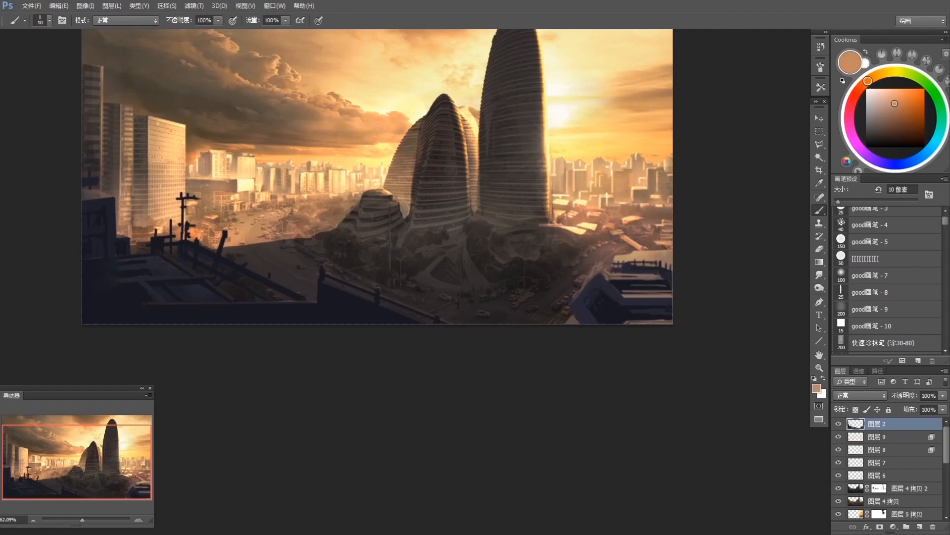
Step: Add small structural blocks among the low houses right of the tall tower in sampled orange-brown tones at 10 px
alt+click(596, 227)
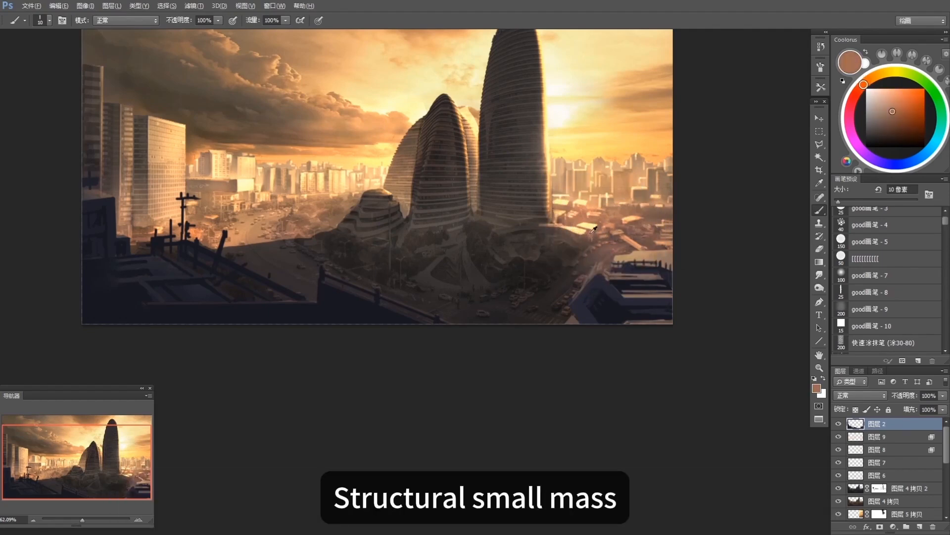
alt+click(591, 233)
alt+click(592, 229)
alt+click(611, 219)
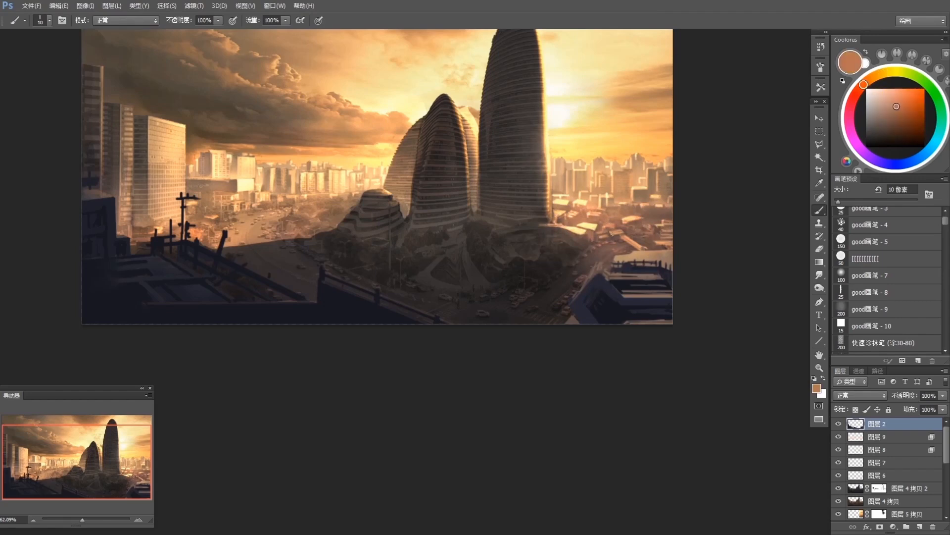
alt+click(631, 218)
alt+click(630, 239)
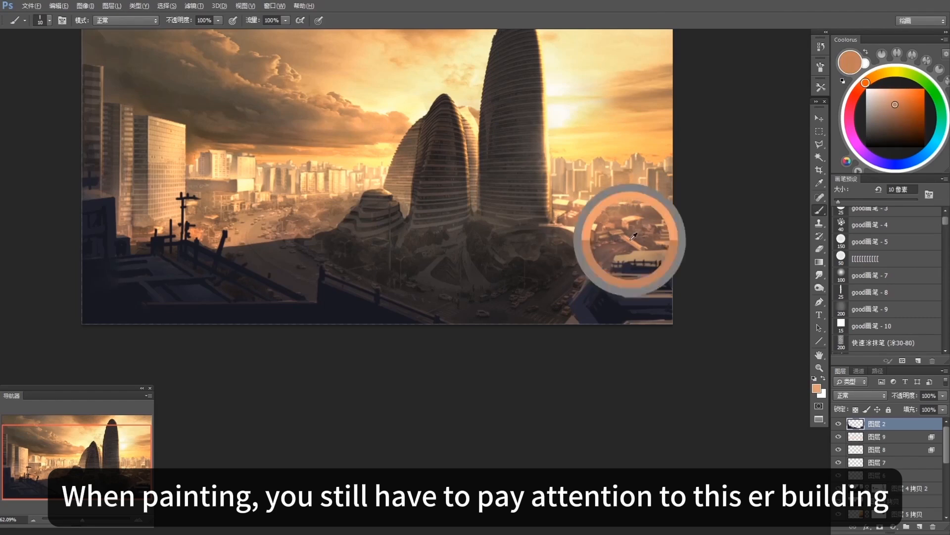
alt+click(636, 243)
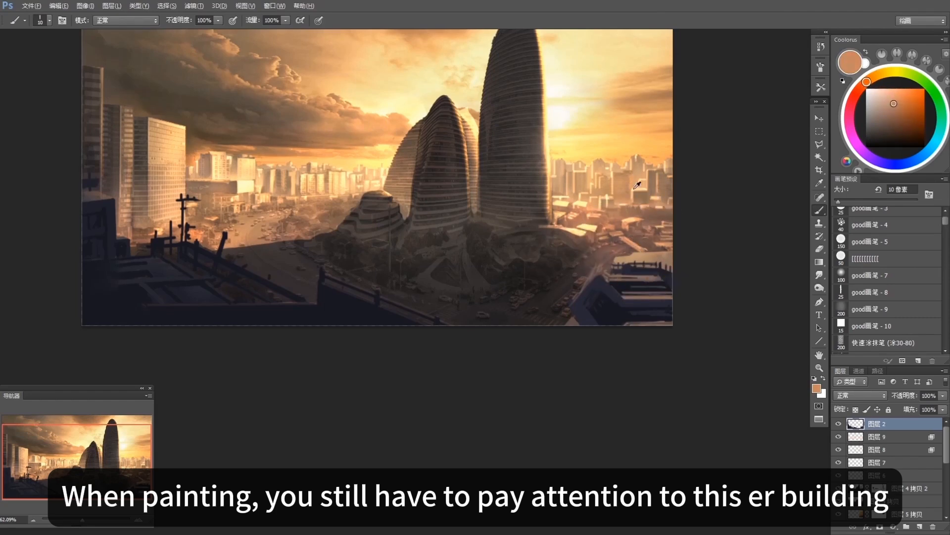
Step: Refine the small houses above the lit roof with sampled light orange and brown strokes, matching their scale to neighbouring buildings
alt+click(660, 245)
alt+click(637, 227)
alt+click(632, 222)
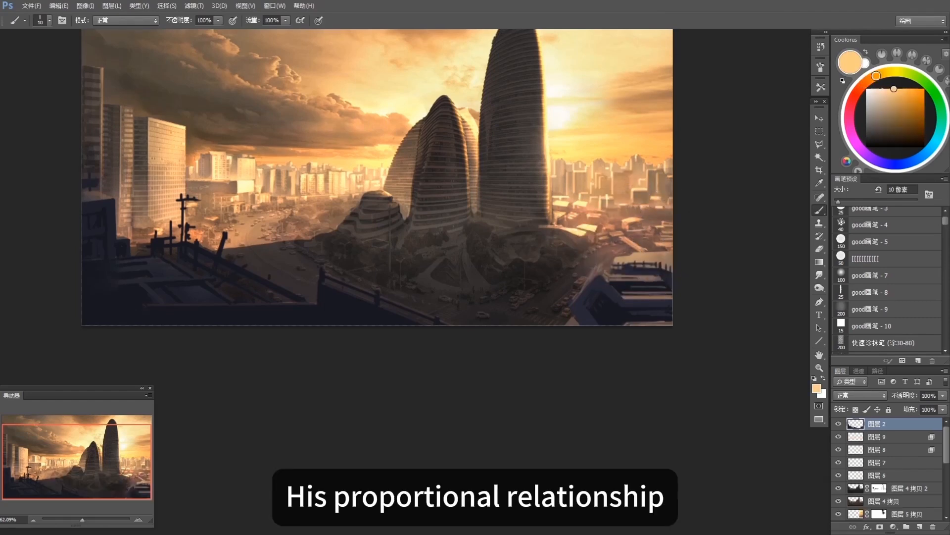
alt+click(630, 223)
alt+click(627, 228)
alt+click(629, 226)
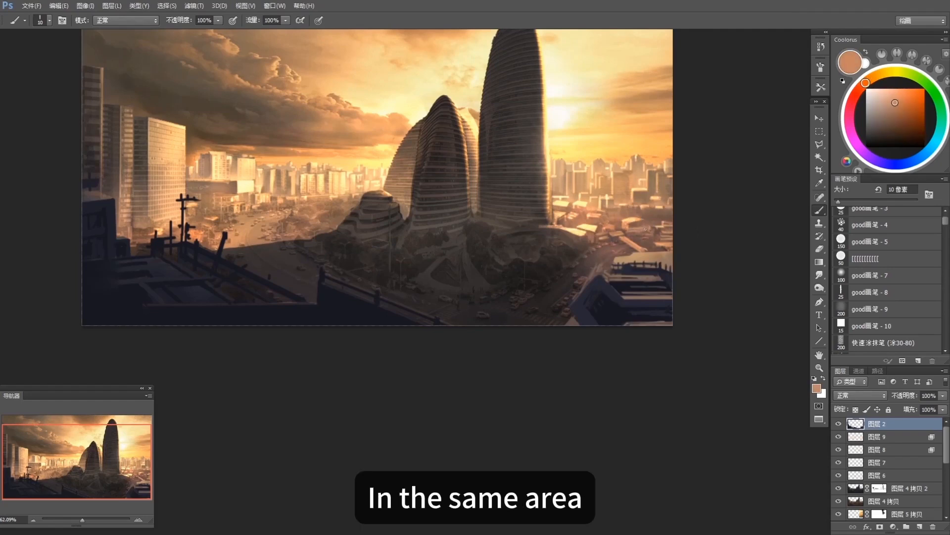
alt+click(633, 220)
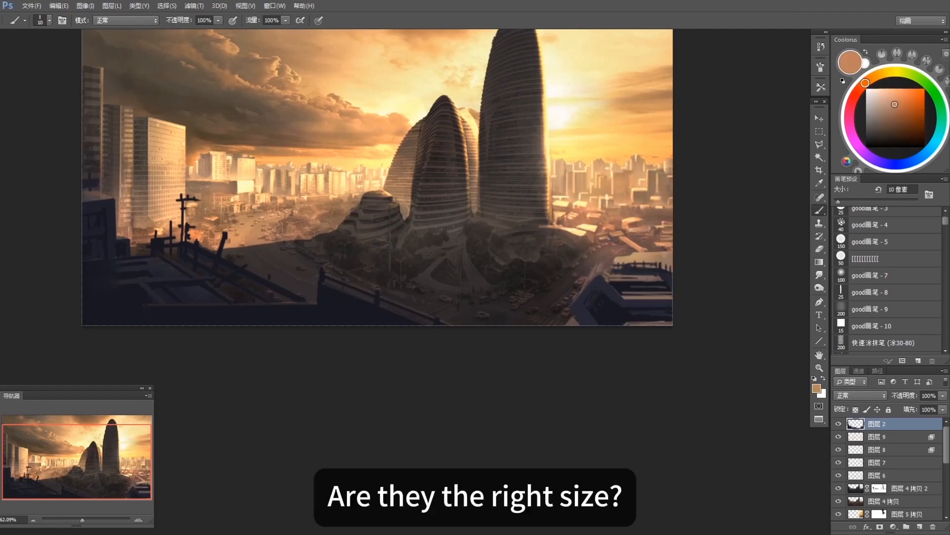
alt+click(627, 235)
alt+click(604, 226)
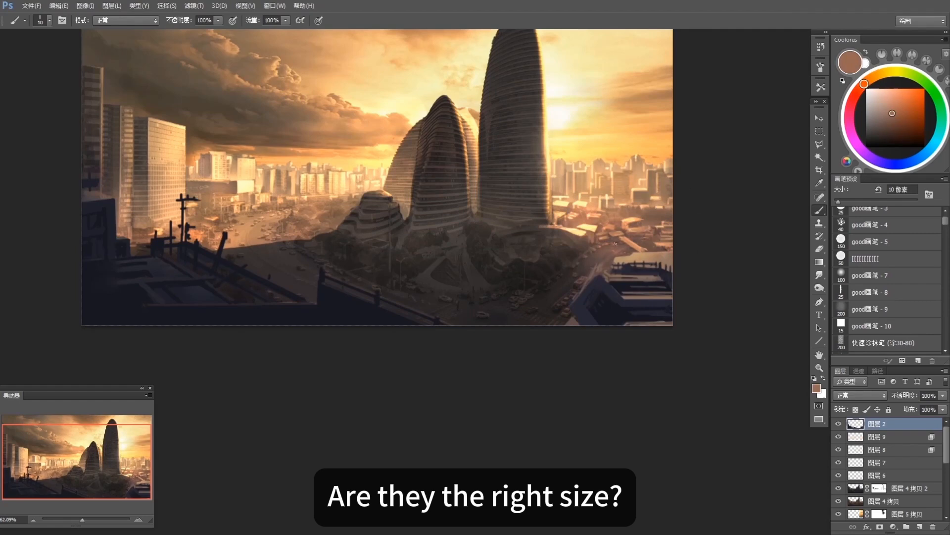
Step: Detail the houses between the lit roof and the right canvas edge with sampled orange highlights and dark brown shadows at 10 px
alt+click(647, 247)
alt+click(644, 244)
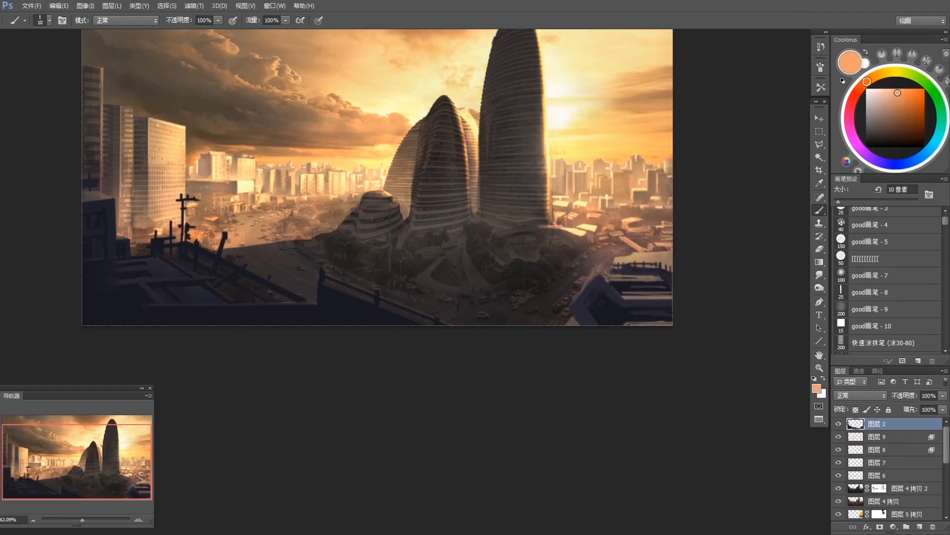
alt+click(651, 246)
alt+click(672, 244)
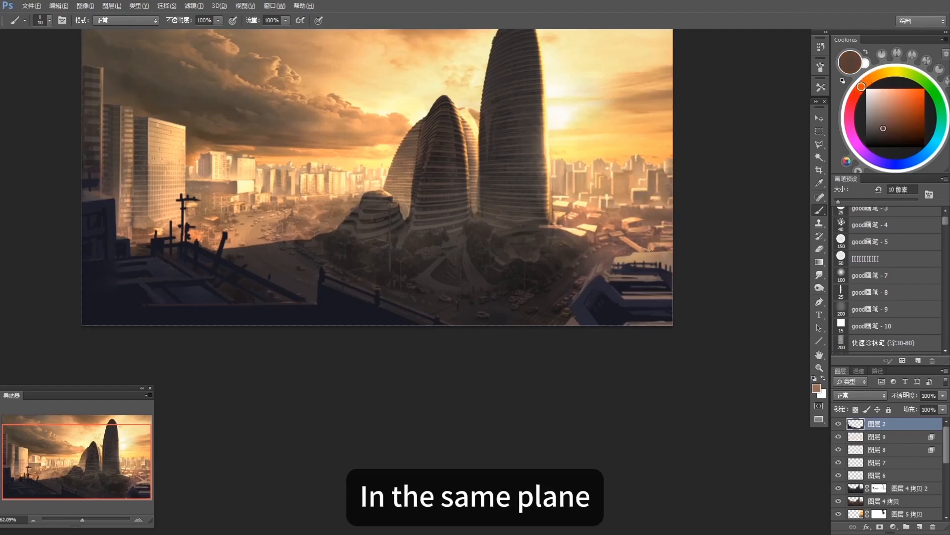
alt+click(663, 241)
alt+click(668, 233)
alt+click(664, 232)
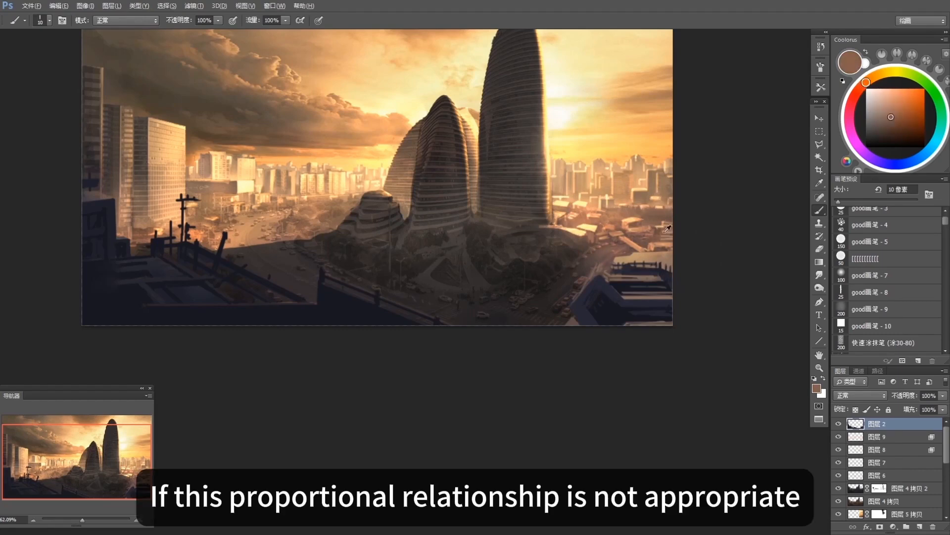
alt+click(653, 232)
Step: Add small building details along the left street and distant city edge with sampled orange and brown tones at 10 px
alt+click(216, 219)
alt+click(213, 216)
alt+click(211, 217)
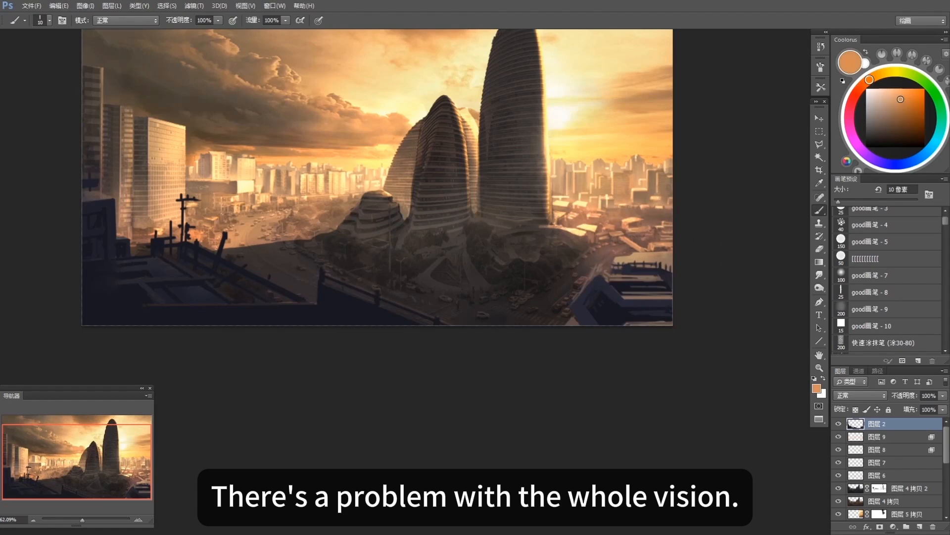
drag(265, 191, 296, 200)
alt+click(301, 200)
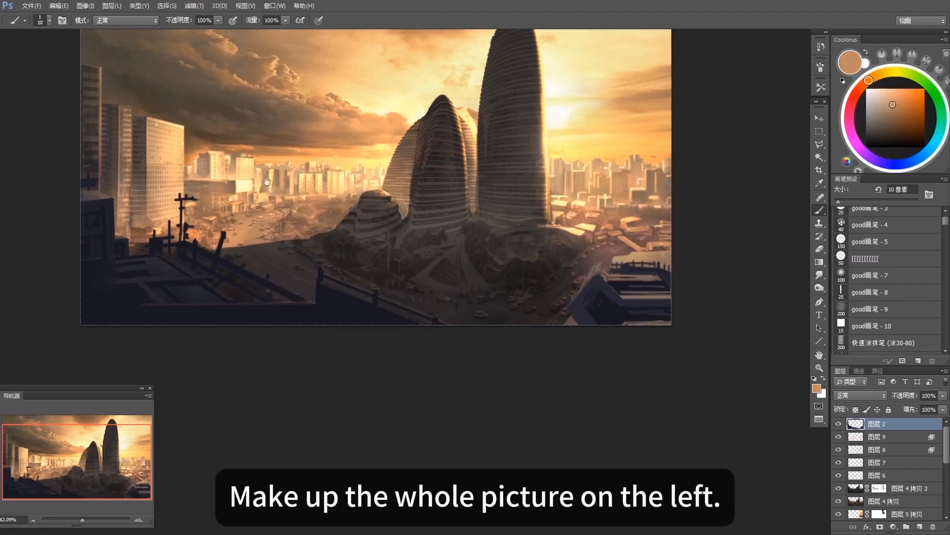
alt+click(296, 200)
alt+click(291, 202)
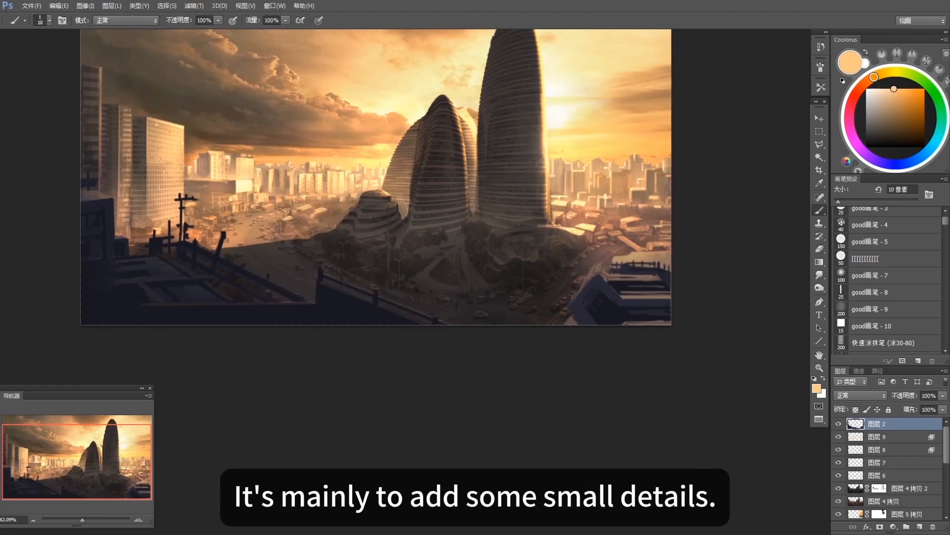
alt+click(313, 207)
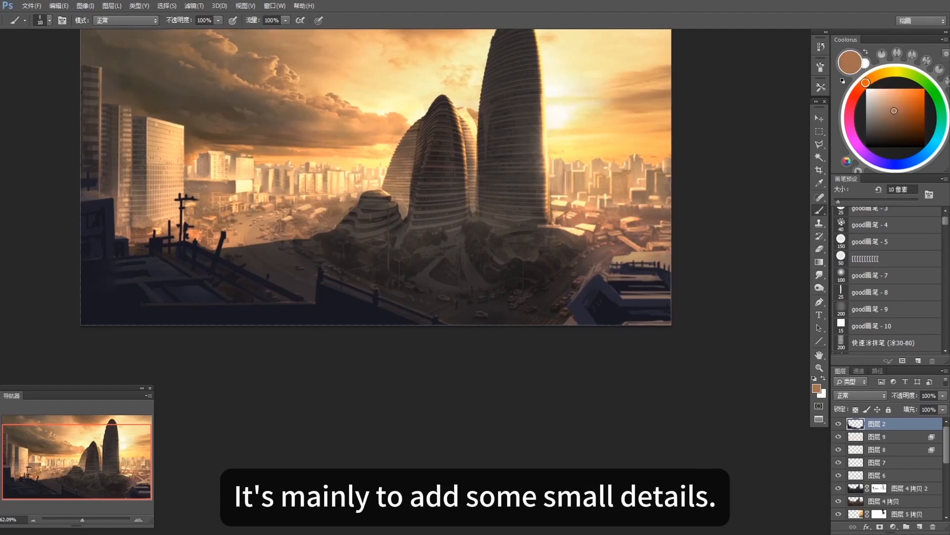
alt+click(333, 196)
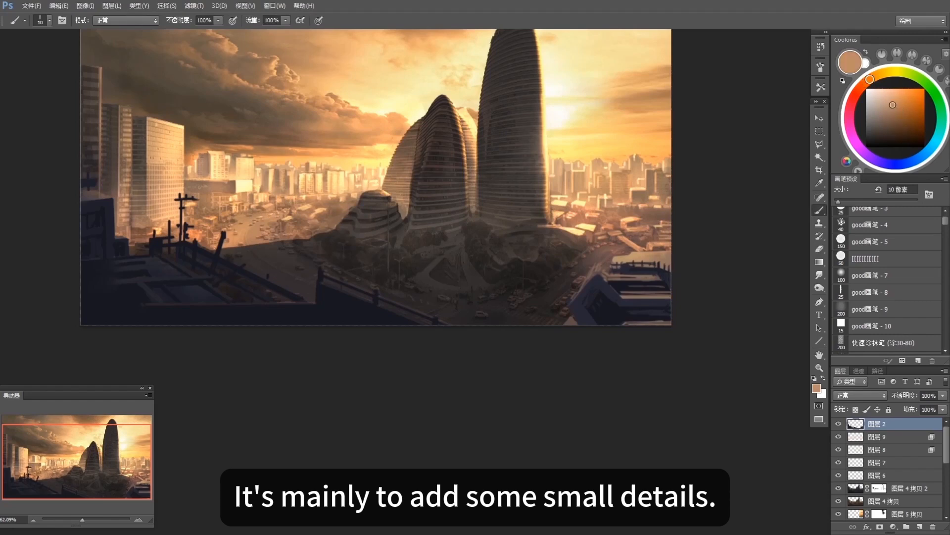
alt+click(292, 201)
Step: Paint lit and shaded details on the low blocks beside the left high-rise with sampled light orange and brown at 10 px
alt+click(231, 188)
alt+click(240, 186)
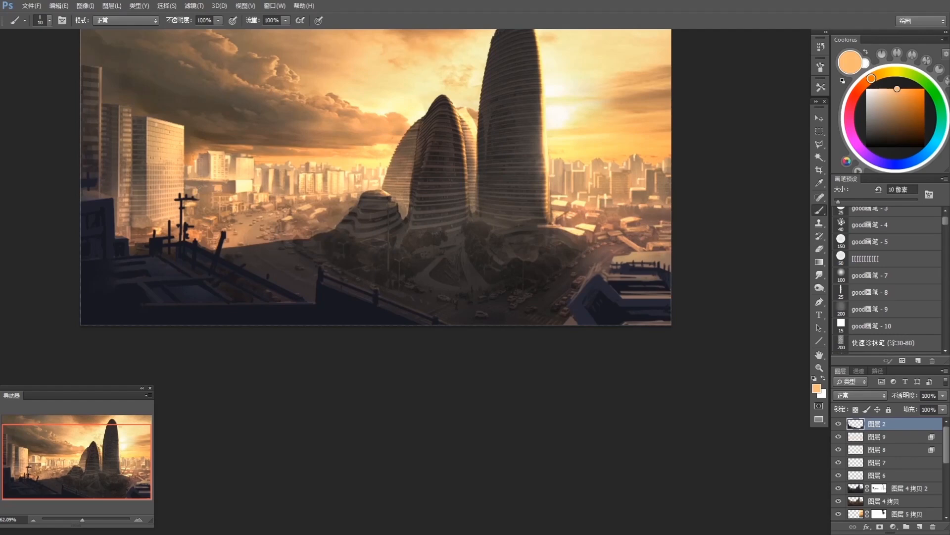
alt+click(202, 190)
alt+click(213, 188)
alt+click(221, 187)
alt+click(204, 160)
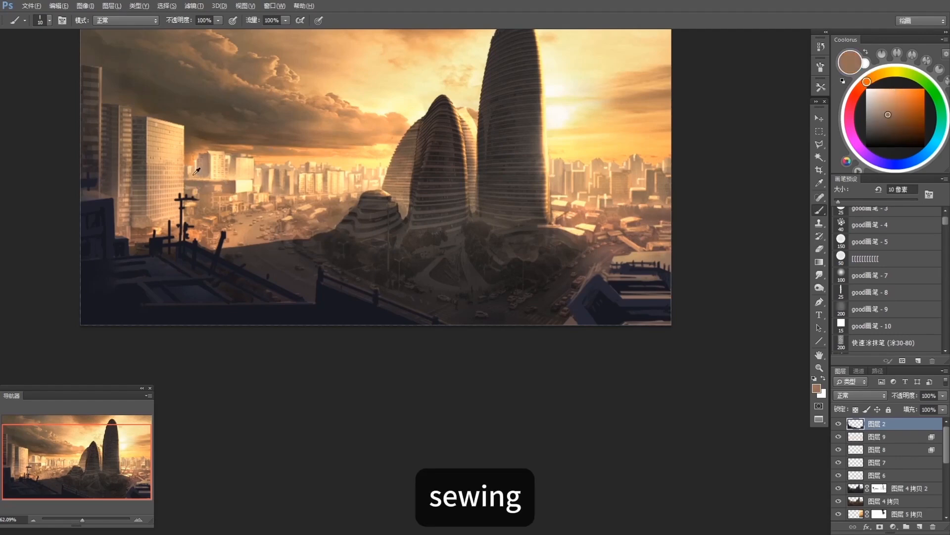
alt+click(212, 170)
Step: Touch up the open street area left of the small stepped building with sampled tan and brown strokes at 10 px
alt+click(291, 223)
alt+click(291, 224)
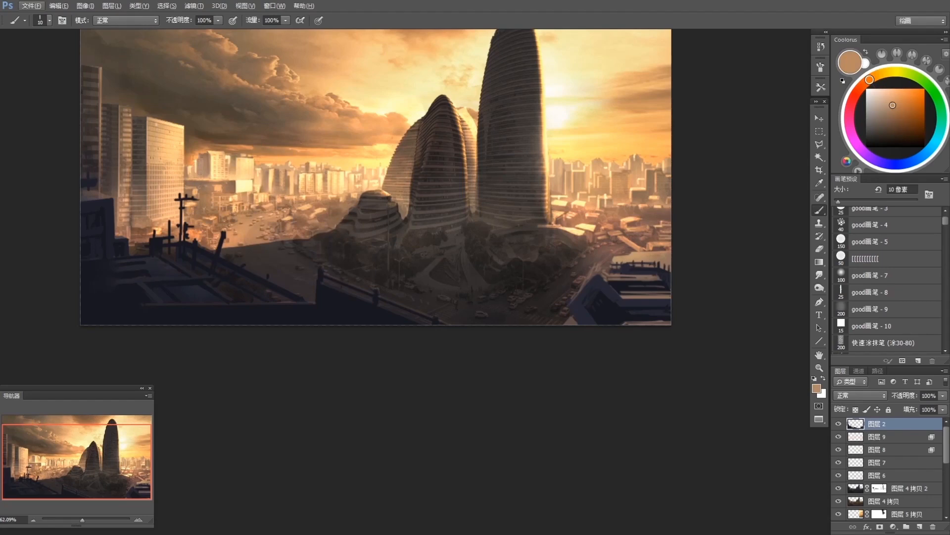
alt+click(275, 202)
alt+click(297, 213)
alt+click(303, 212)
alt+click(307, 211)
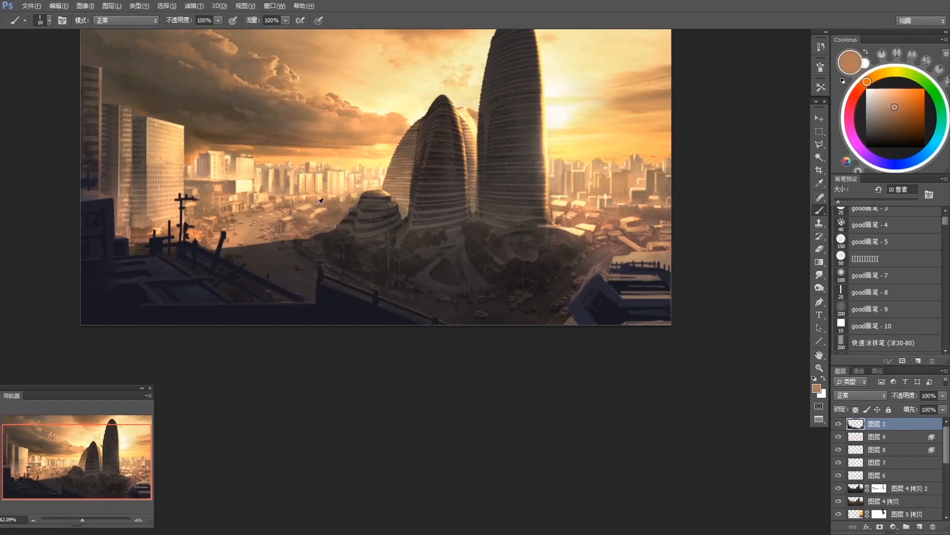
Step: Paint small lit and shaded structures just left of the small stepped building with sampled light orange and brown at 10 px
alt+click(327, 204)
alt+click(353, 199)
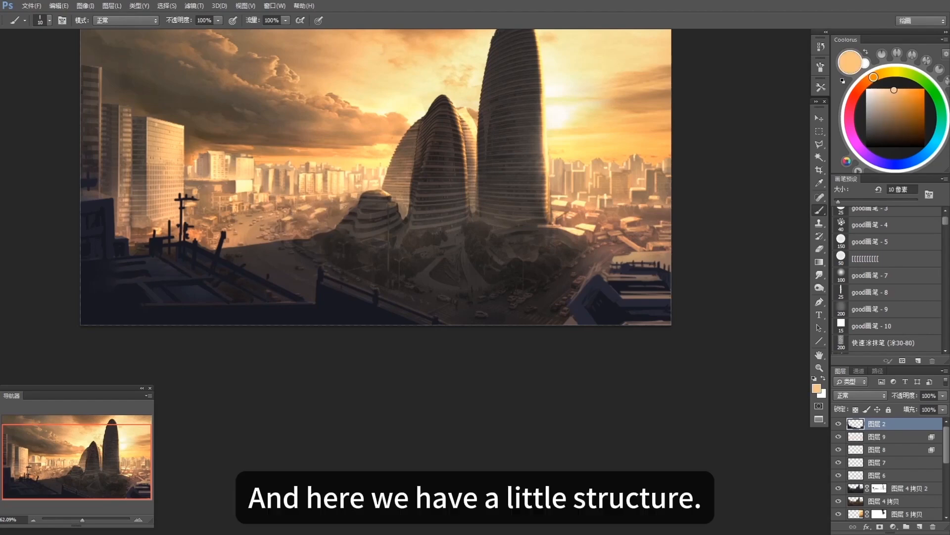
alt+click(322, 213)
alt+click(343, 207)
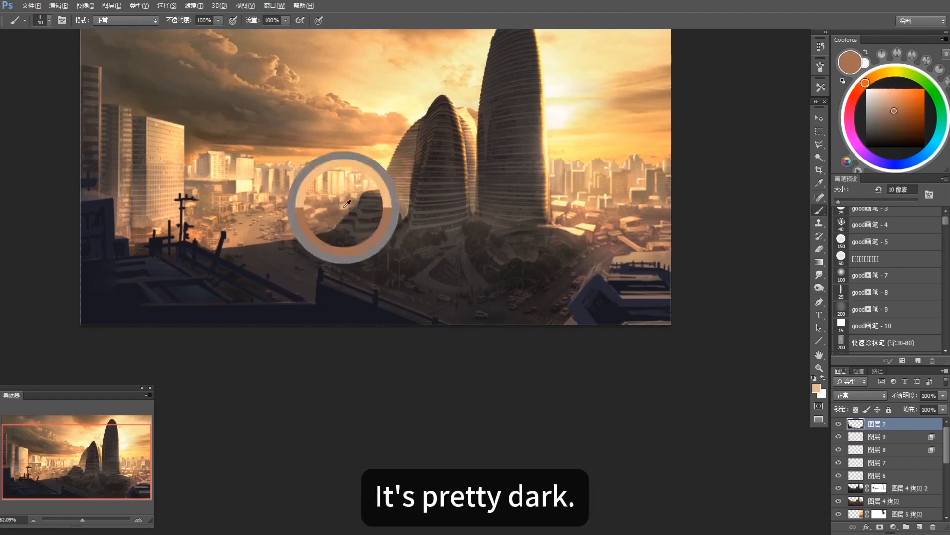
alt+click(322, 222)
alt+click(334, 222)
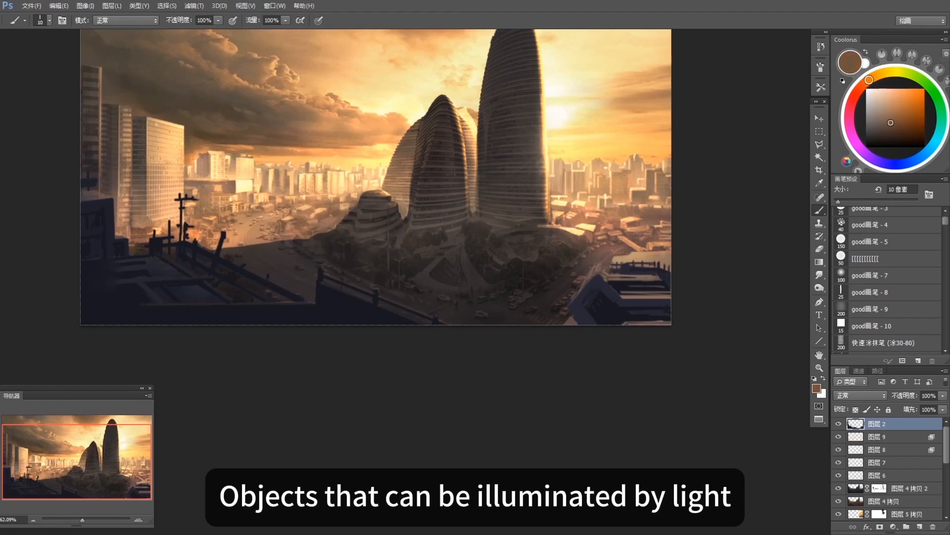
Step: Break up the dark ground at the shadow edge left of the stepped building with sampled brown and orange strokes
alt+click(331, 226)
alt+click(315, 220)
alt+click(311, 218)
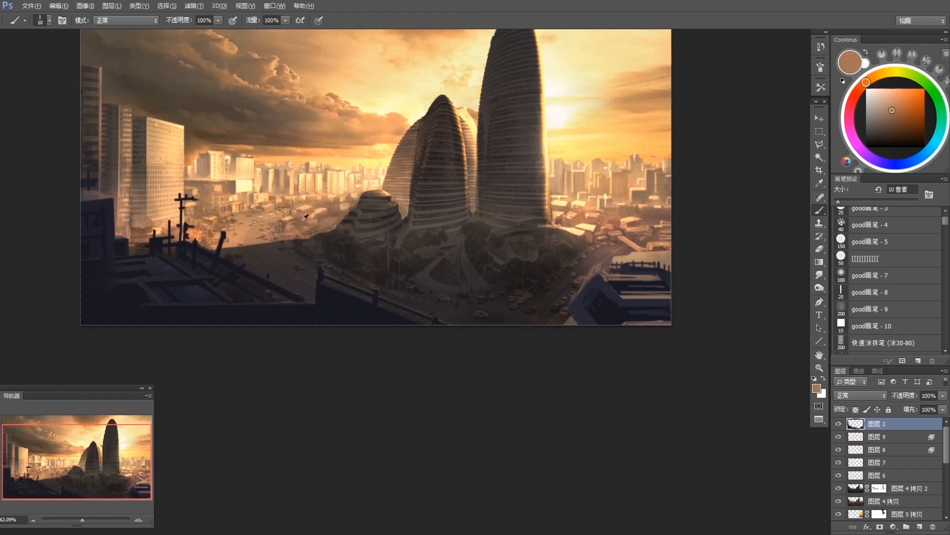
alt+click(308, 213)
alt+click(307, 213)
Step: Add small lit details along the left street around the utility pole with sampled orange and brown at 10 px
alt+click(197, 235)
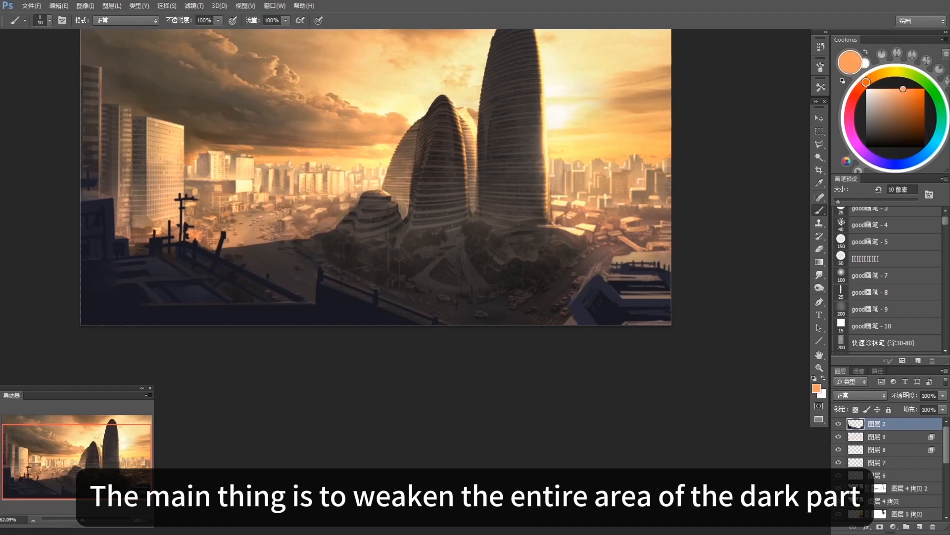
alt+click(150, 231)
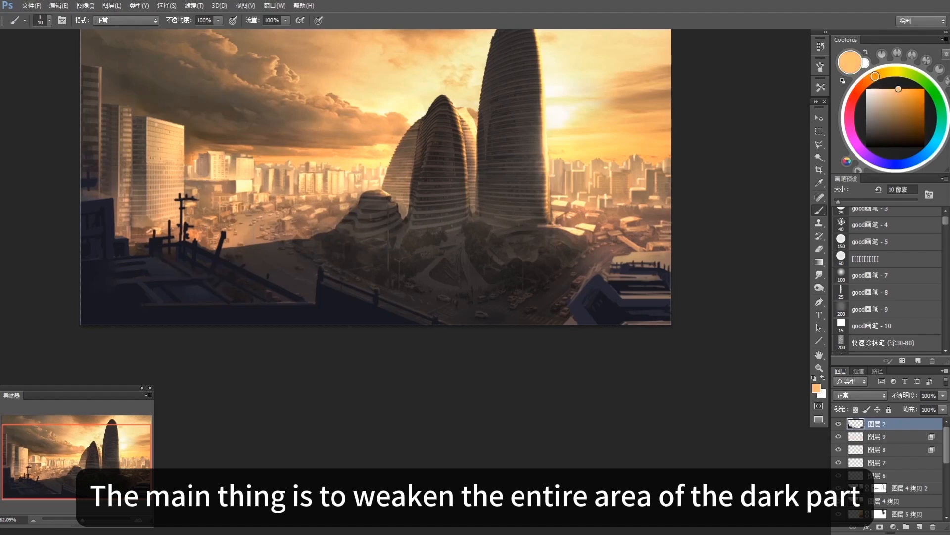
alt+click(202, 212)
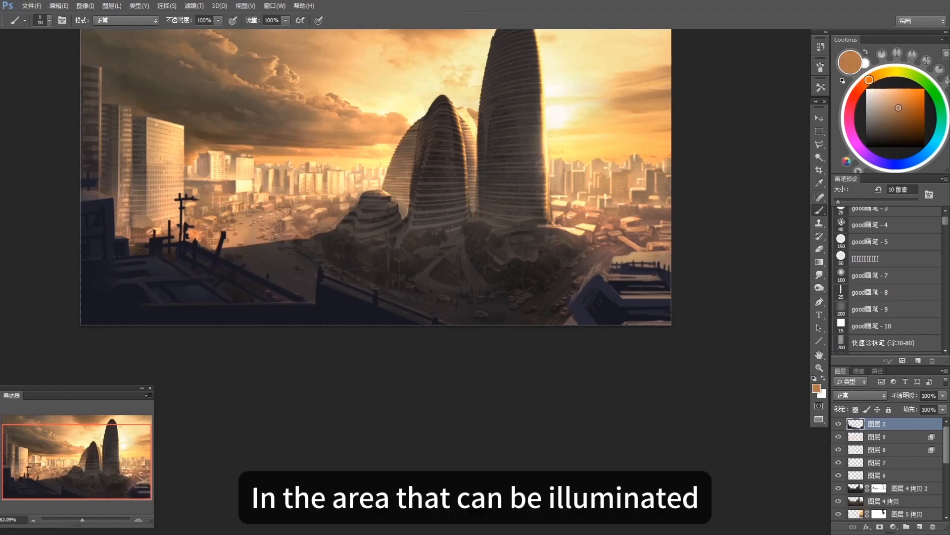
alt+click(204, 232)
alt+click(230, 208)
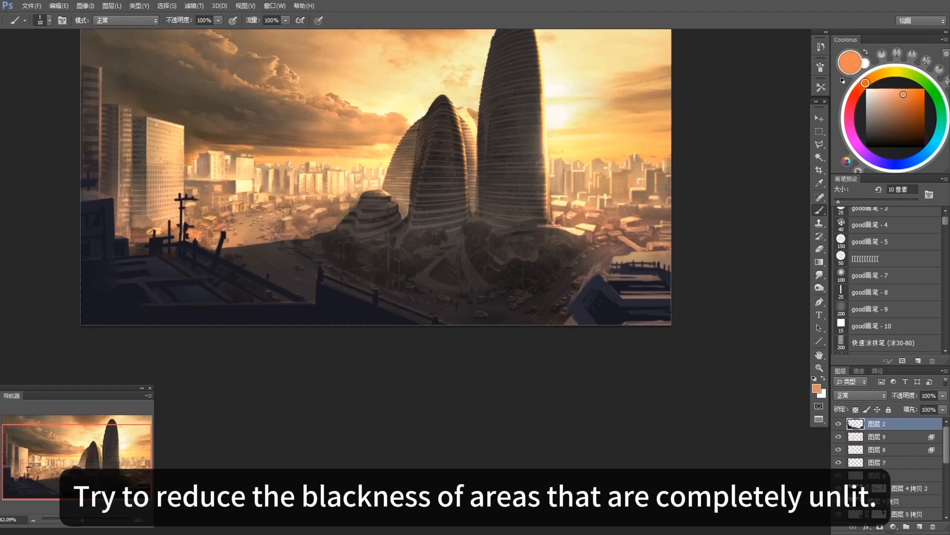
Step: Touch up the low buildings behind the stepped building's top with sampled light orange and brown at 10 px
alt+click(319, 200)
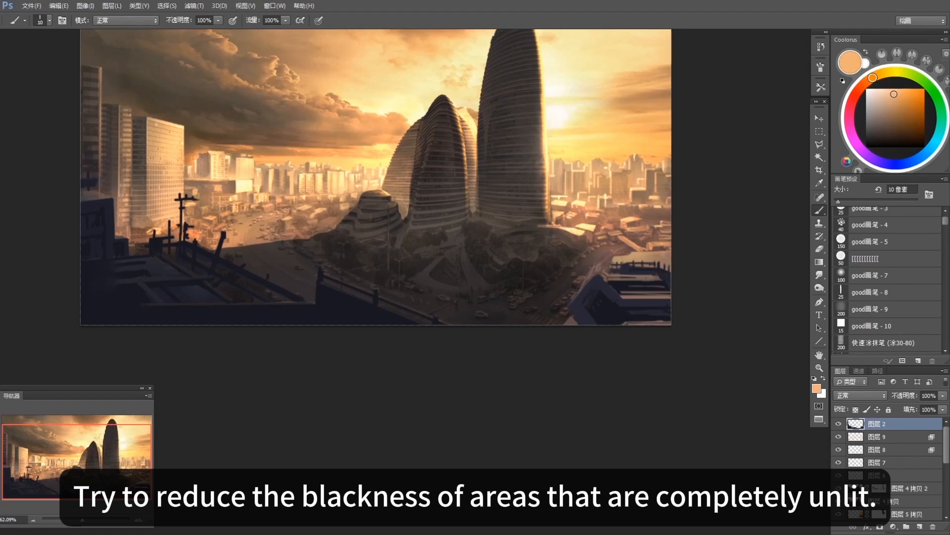
alt+click(353, 197)
alt+click(362, 191)
alt+click(369, 187)
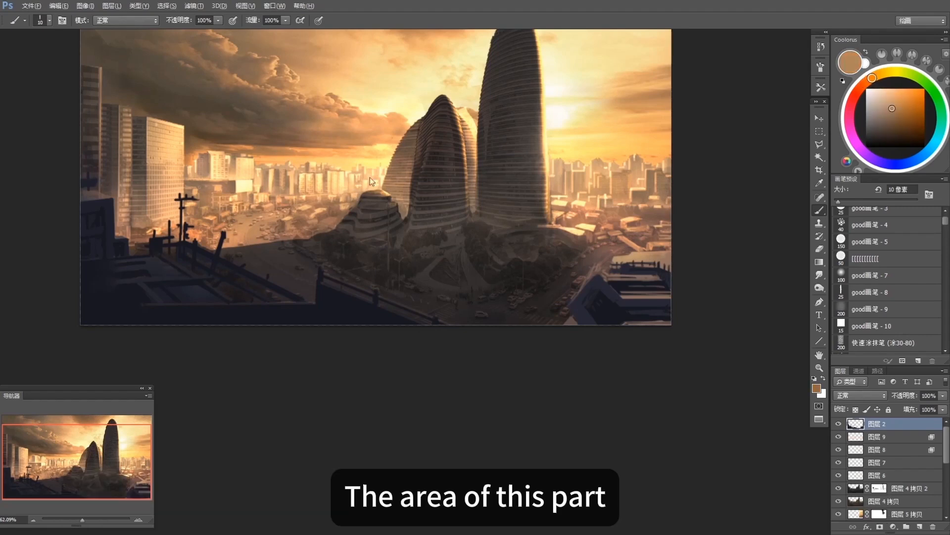
Step: Paint small structures at the right base of the tall tower with sampled orange and brown at 10 px
alt+click(562, 213)
alt+click(575, 212)
alt+click(564, 204)
alt+click(556, 207)
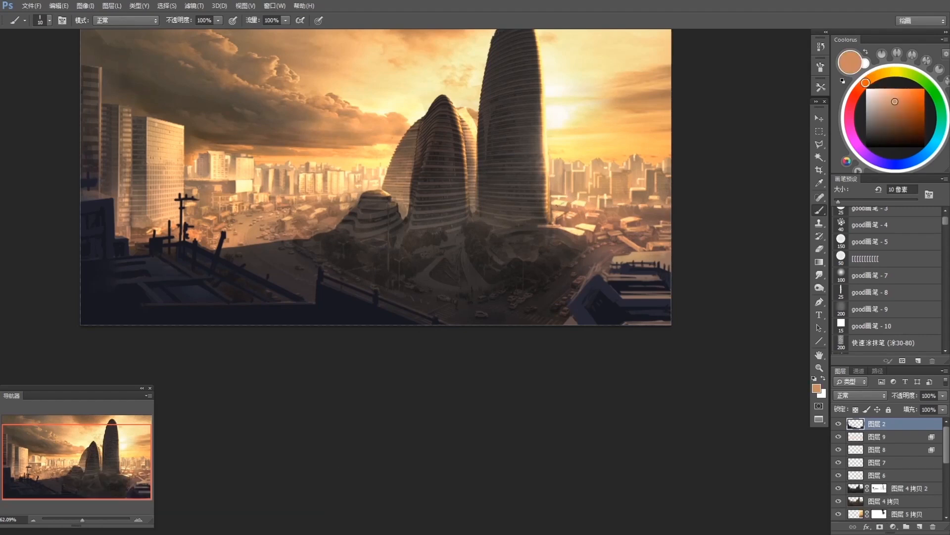
alt+click(587, 202)
alt+click(586, 199)
Step: Break up the low houses right of the tall tower into smaller volumes with sampled light orange strokes
alt+click(583, 196)
alt+click(577, 208)
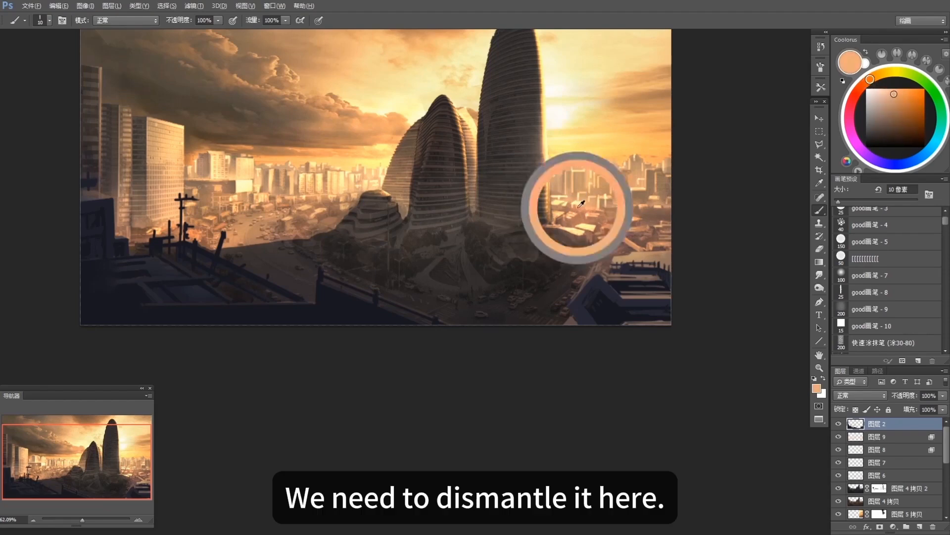
alt+click(567, 205)
alt+click(594, 212)
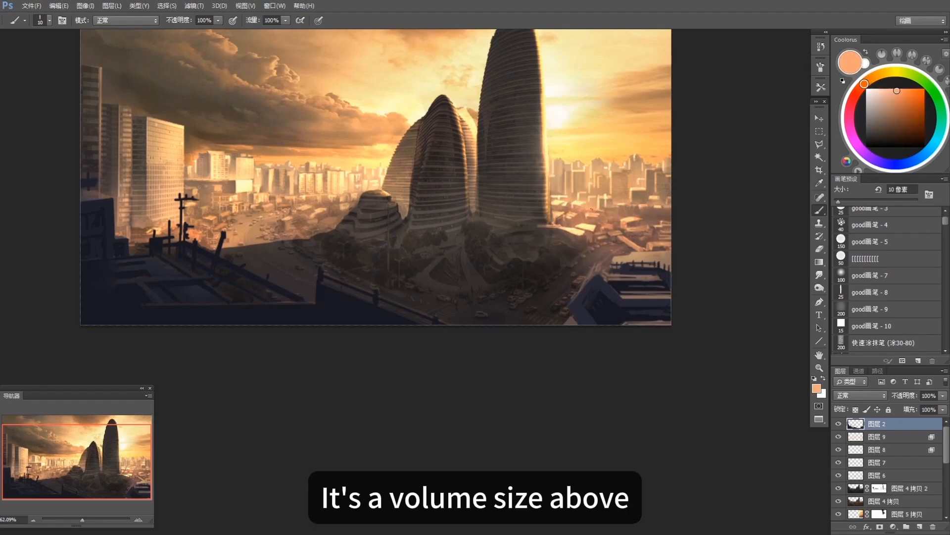
alt+click(583, 192)
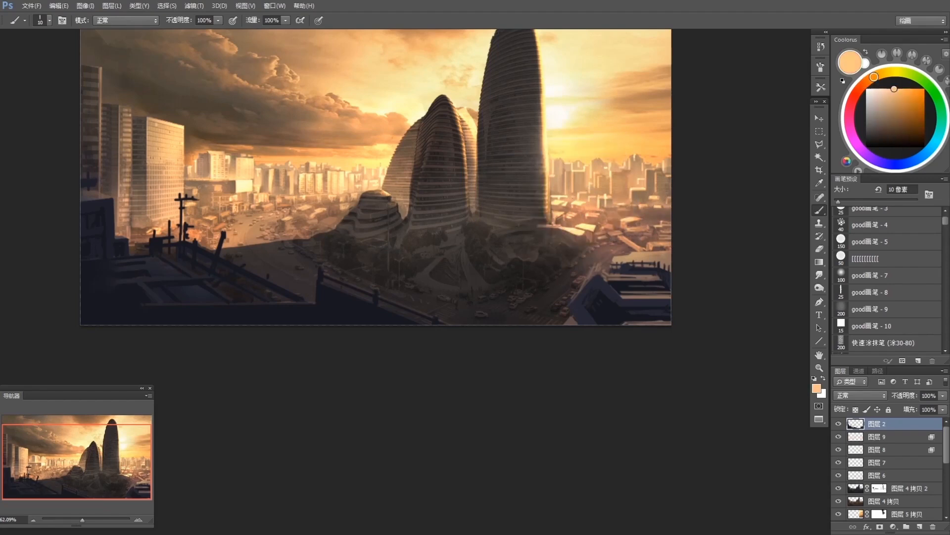
Step: Add small distant buildings between the left blocks and the stepped building with sampled pale yellow and orange at 10 px
alt+click(348, 190)
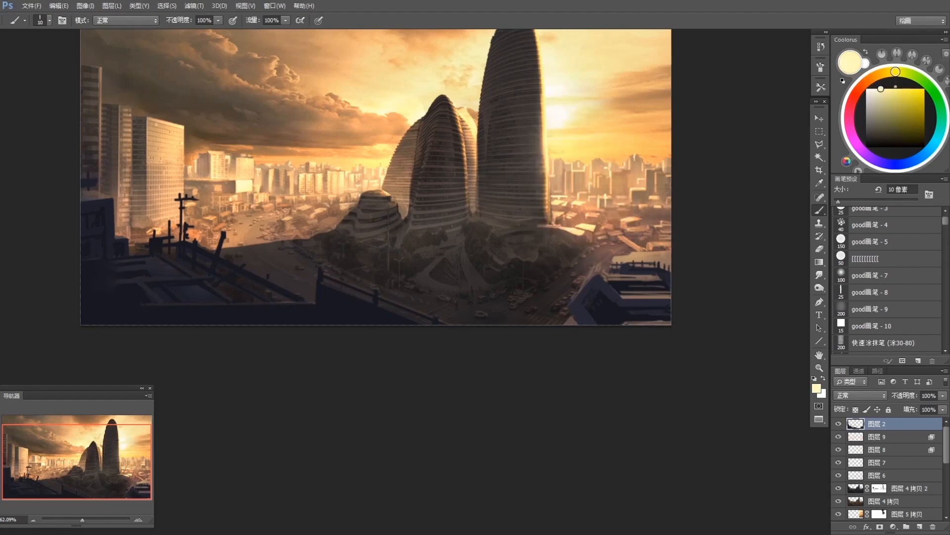
drag(322, 205, 332, 203)
alt+click(324, 198)
alt+click(322, 201)
alt+click(319, 195)
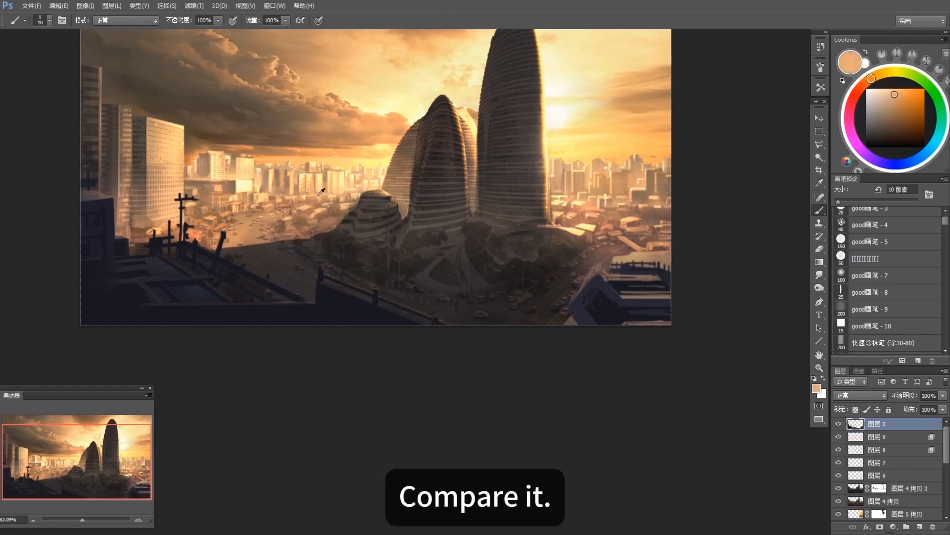
alt+click(335, 188)
alt+click(300, 191)
alt+click(301, 193)
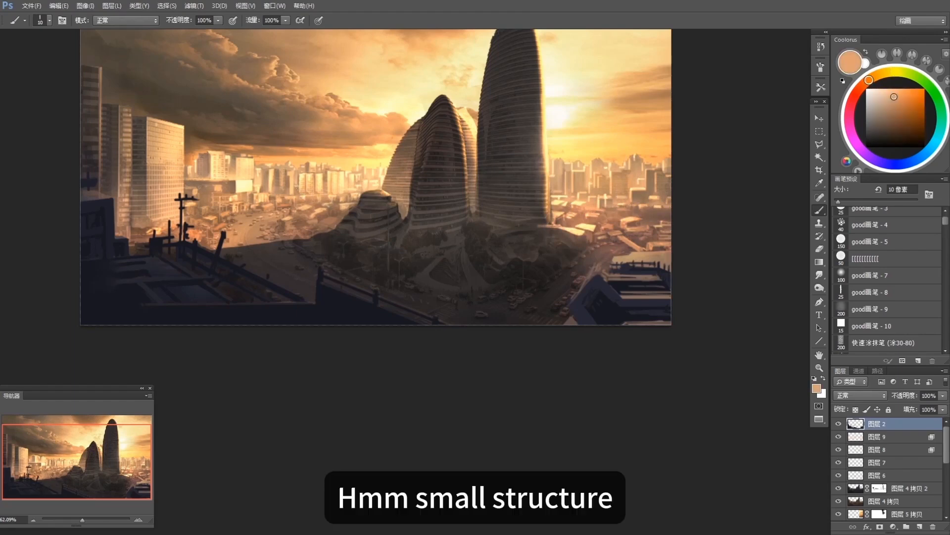
Step: Touch up the left distant skyline and the dark foreground edges with sampled pale yellow, dark blue and brown tones
alt+click(259, 170)
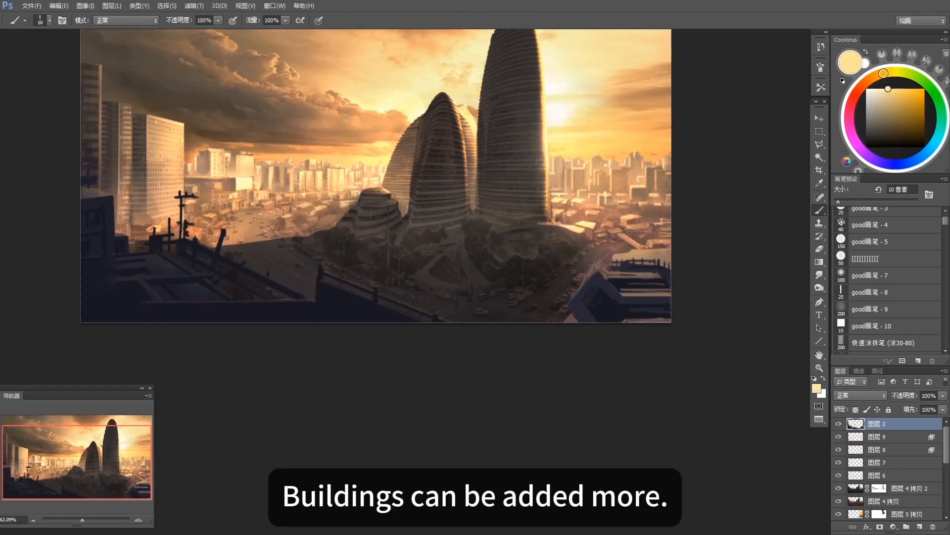
alt+click(668, 250)
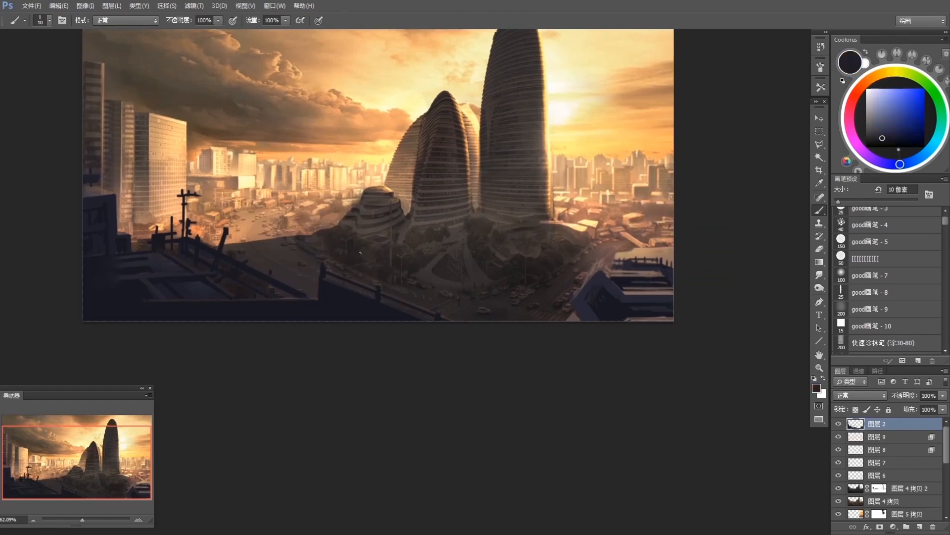
scroll(360, 253, down, 3)
alt+click(305, 259)
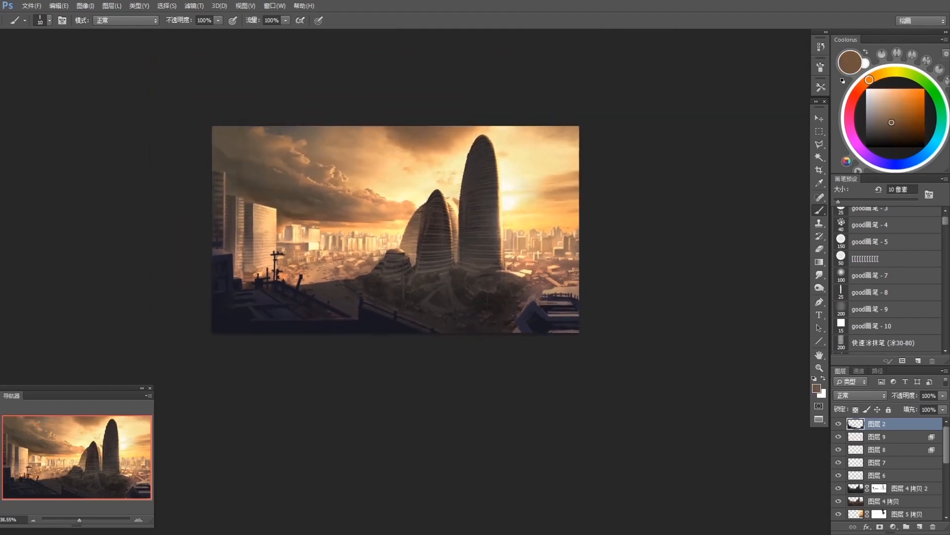
alt+click(306, 239)
alt+click(303, 237)
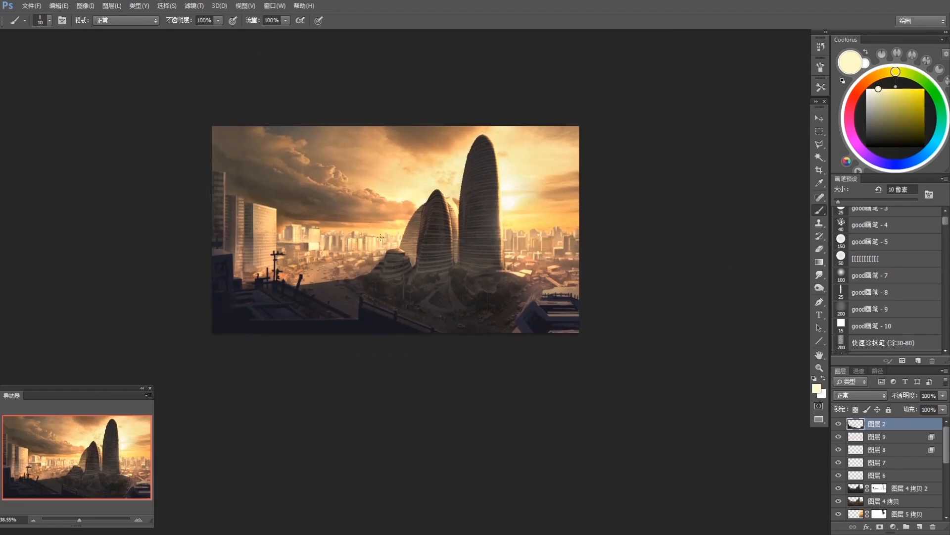
scroll(463, 341, down, 2)
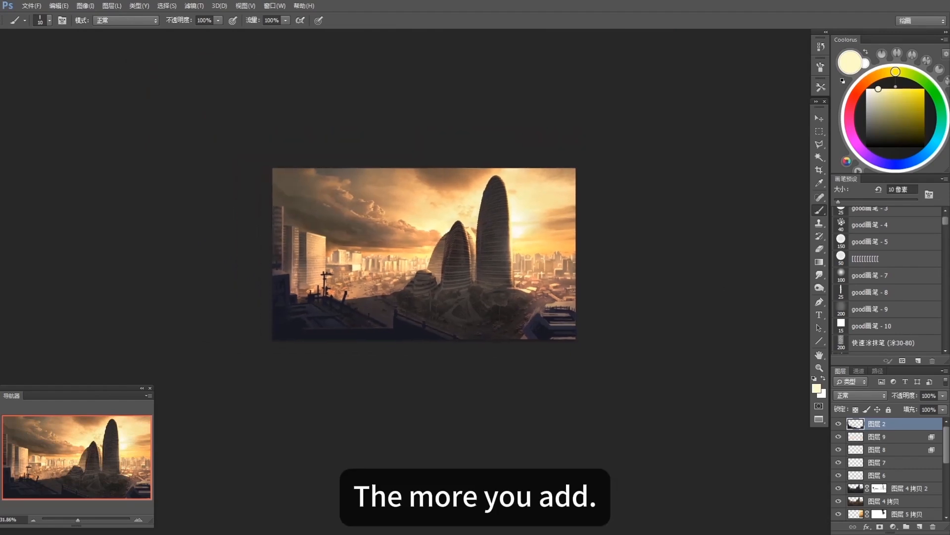
Step: Create a new layer on top, undo the first gradient trial, and set the Gradient tool's mode to Overlay
key(ctrl+shift+alt+n)
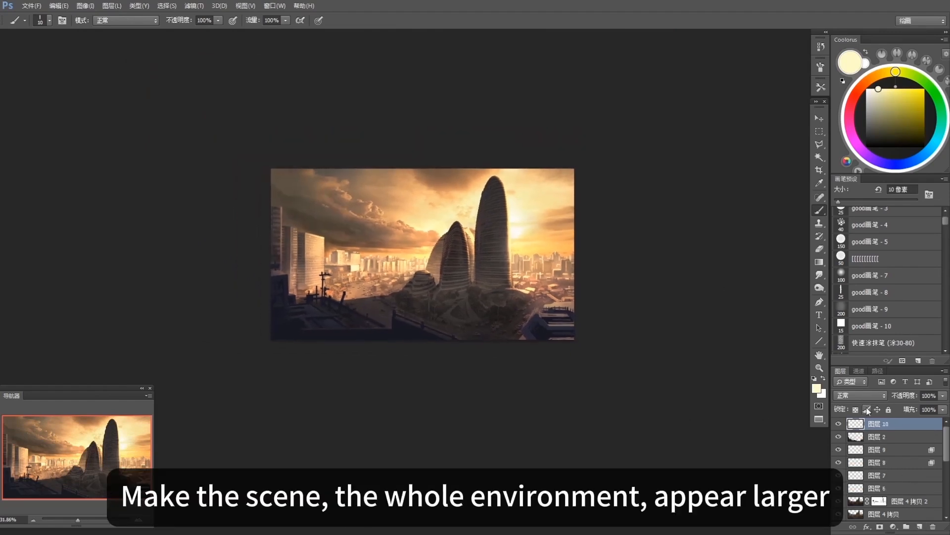
key(g)
alt+click(553, 271)
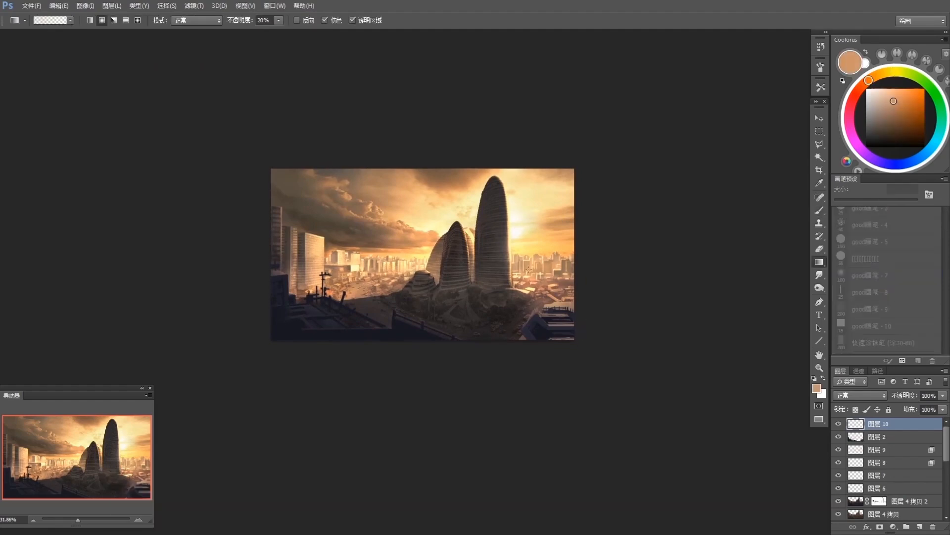
key(ctrl+z)
alt+click(537, 286)
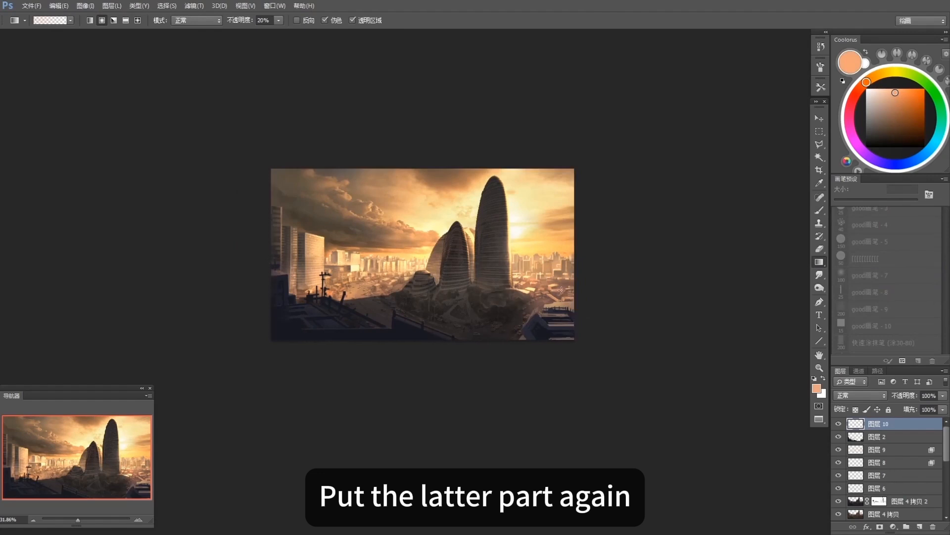
click(188, 23)
click(188, 155)
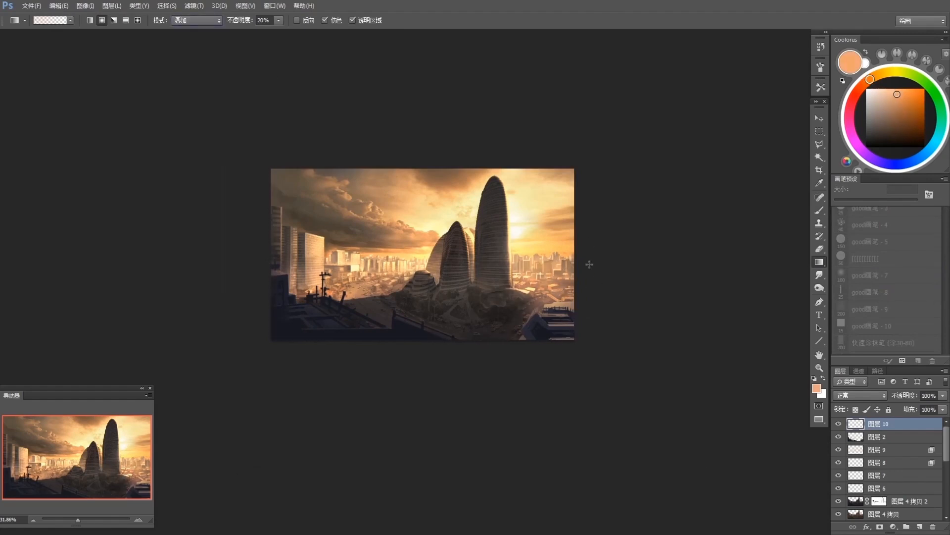
Step: Lay sampled orange haze over the city right of the tall tower with Overlay gradients at 20% opacity
alt+click(566, 274)
alt+click(558, 262)
drag(568, 269, 582, 251)
alt+click(556, 261)
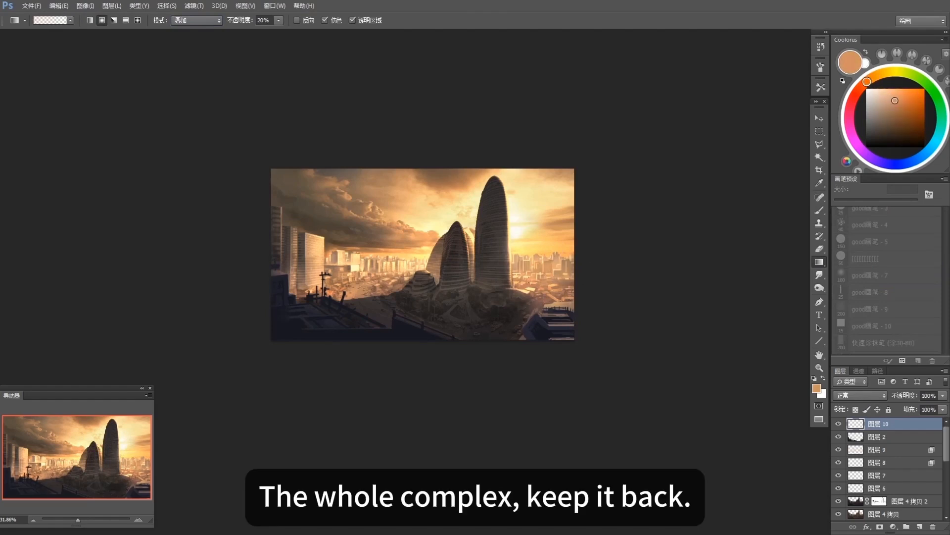
alt+click(521, 283)
drag(520, 283, 540, 287)
alt+click(543, 272)
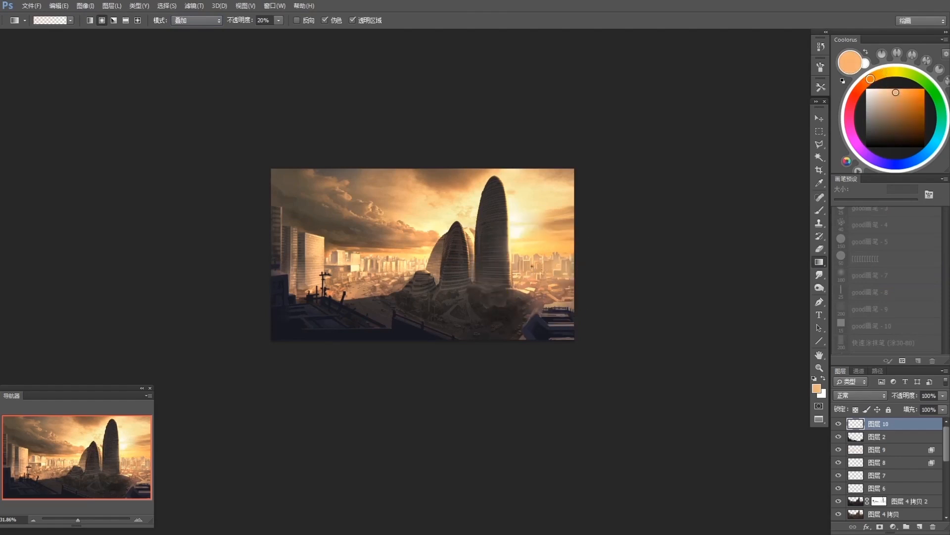
Step: Add warm fog over the distant buildings left of the towers with sampled light orange Overlay gradients at 20% opacity
alt+click(405, 261)
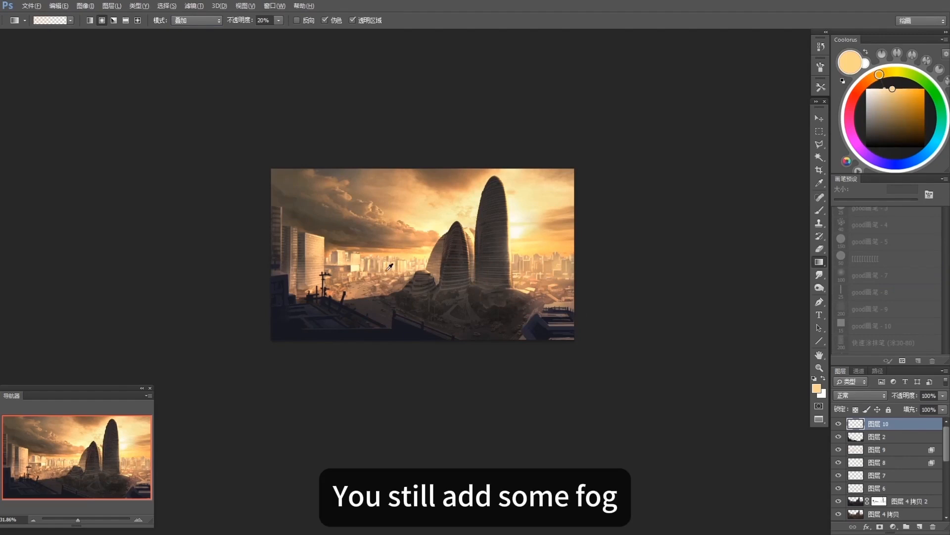
alt+click(389, 267)
alt+click(350, 255)
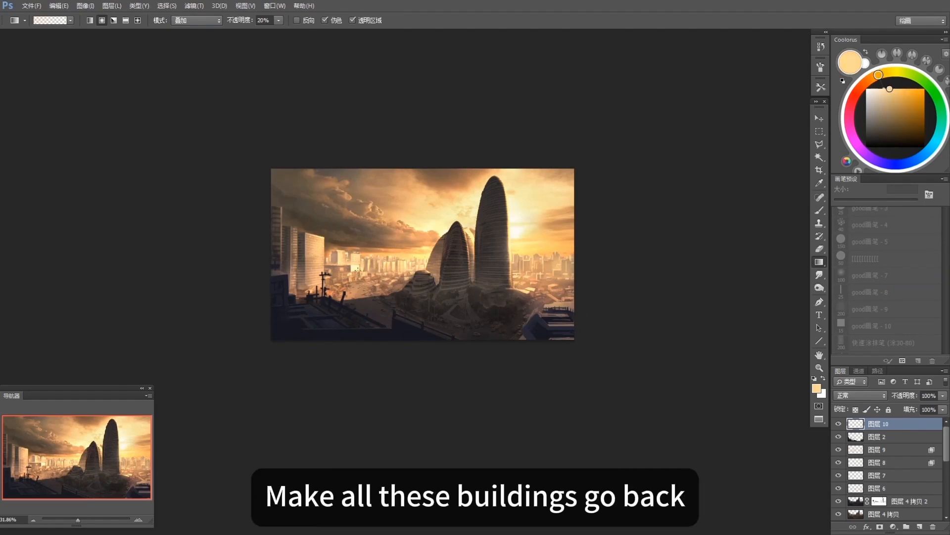
alt+click(349, 280)
alt+click(354, 264)
alt+click(318, 291)
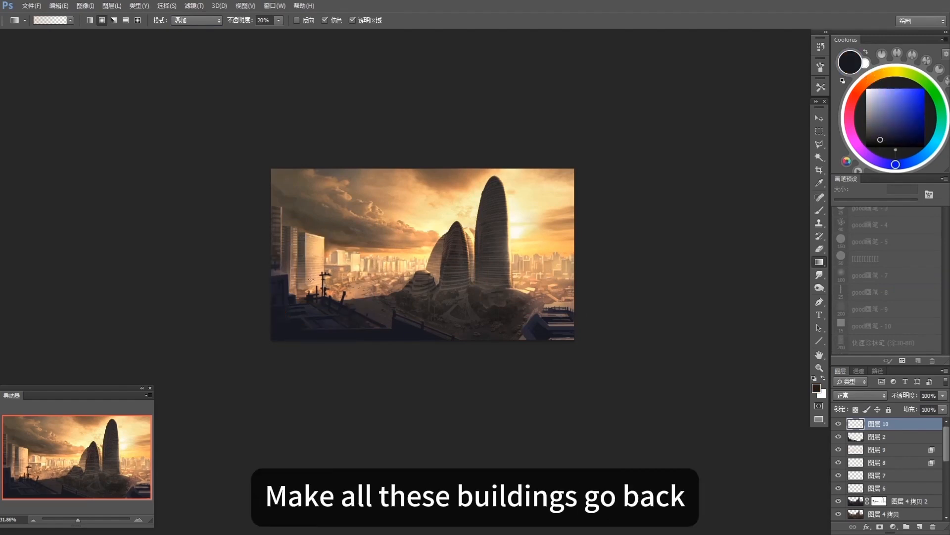
Step: Push back the city between the left high-rise and stepped building with sampled yellow and orange Overlay gradients at 20% opacity
alt+click(415, 262)
alt+click(392, 269)
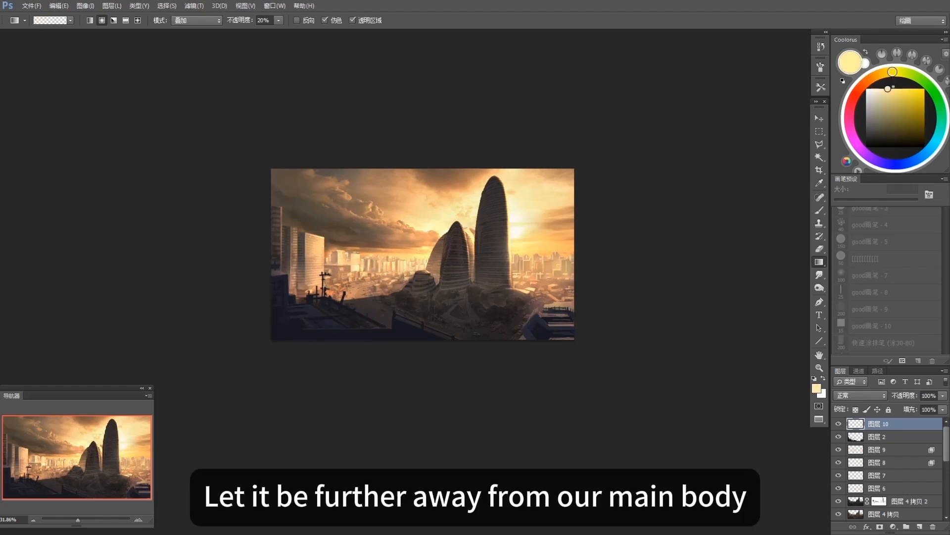
alt+click(408, 271)
alt+click(378, 277)
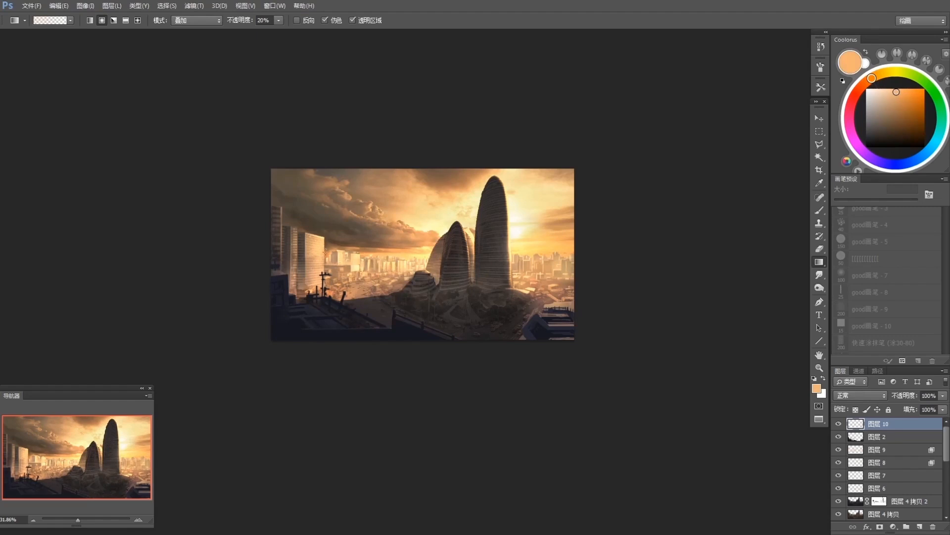
drag(325, 244, 345, 232)
Step: Try sampled orange Overlay gradients over the ground right of the tall tower and over the left high-rise
alt+click(544, 278)
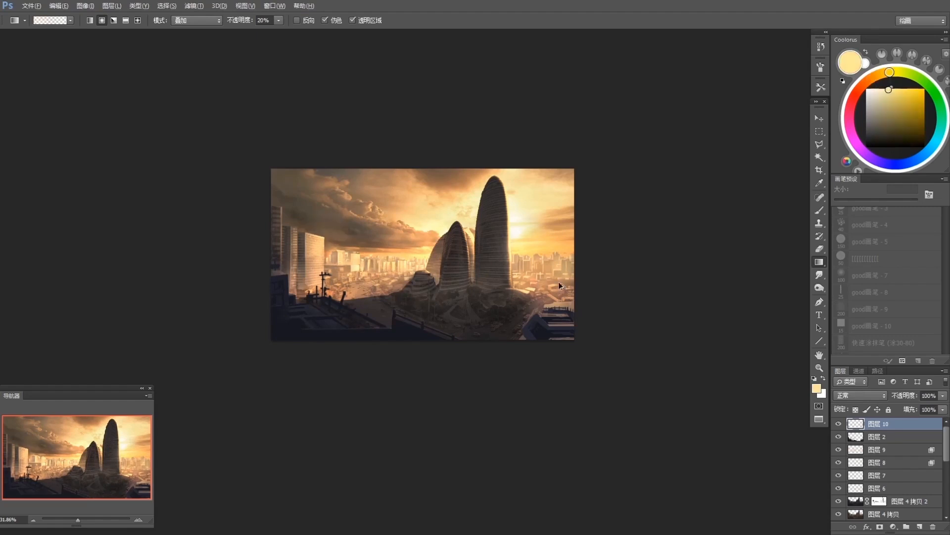
alt+click(533, 287)
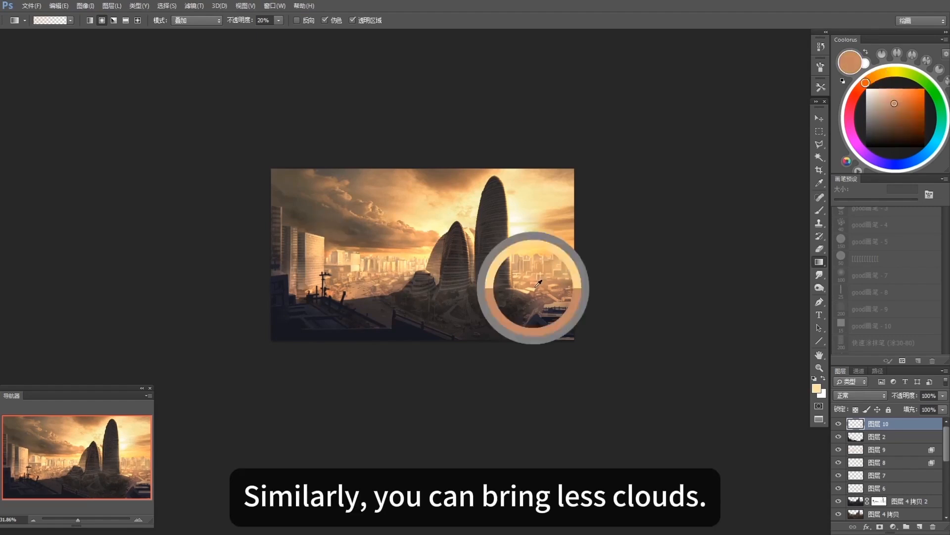
drag(539, 298, 535, 304)
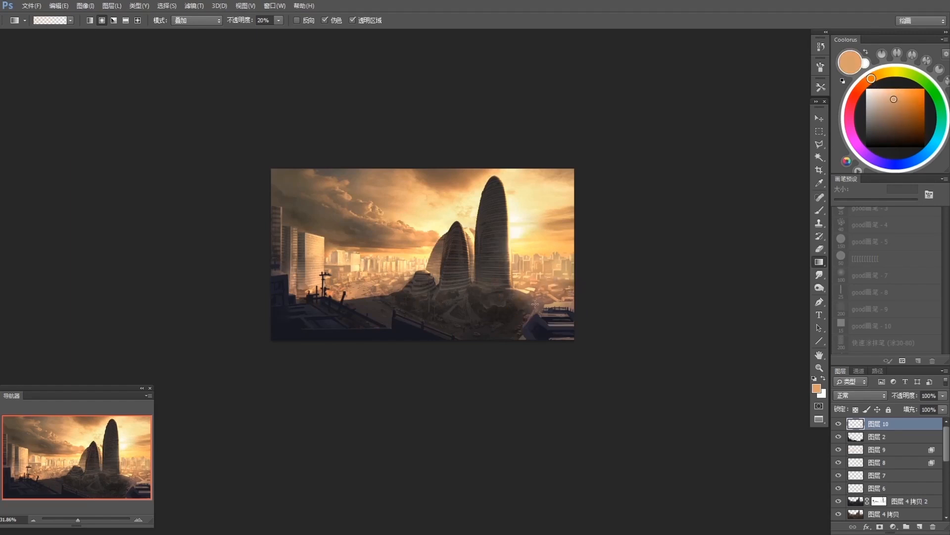
key(ctrl+z)
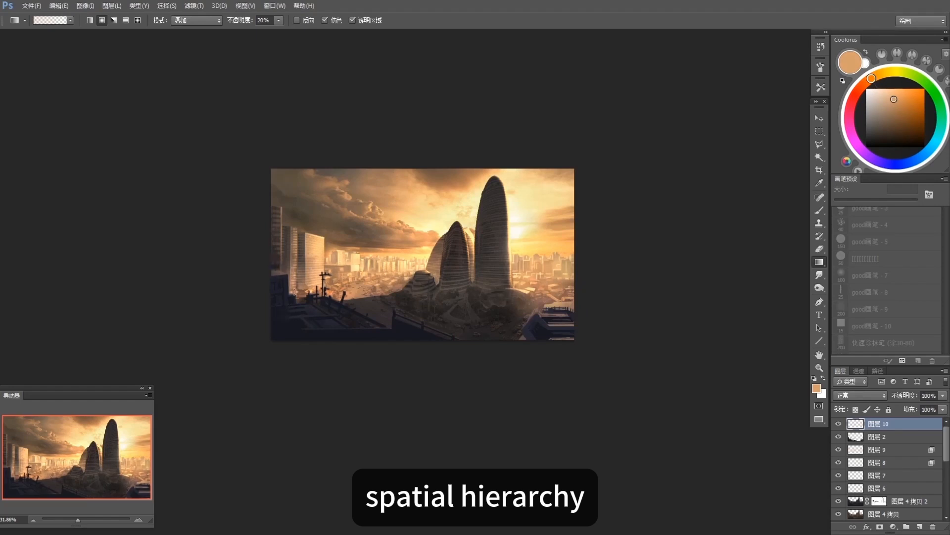
drag(300, 239, 308, 255)
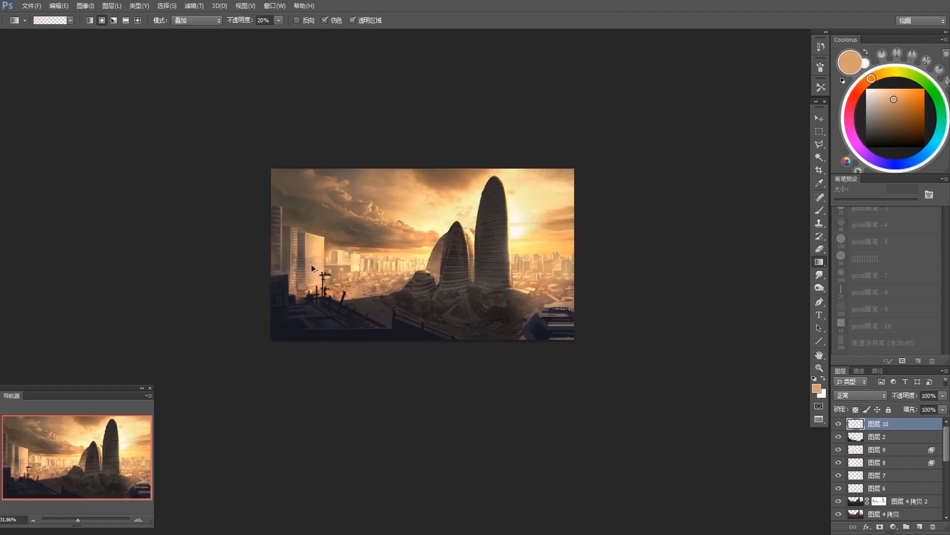
key(ctrl+z)
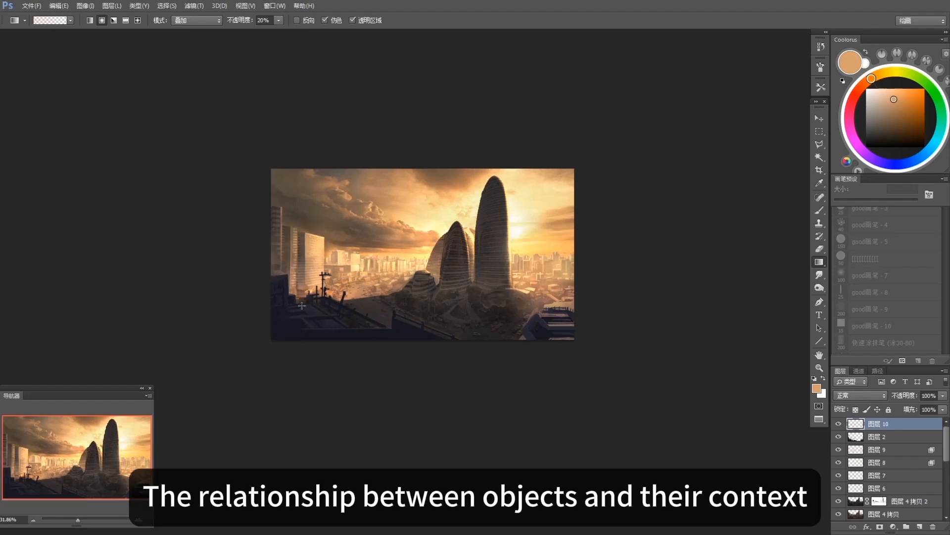
ctrl+click(855, 438)
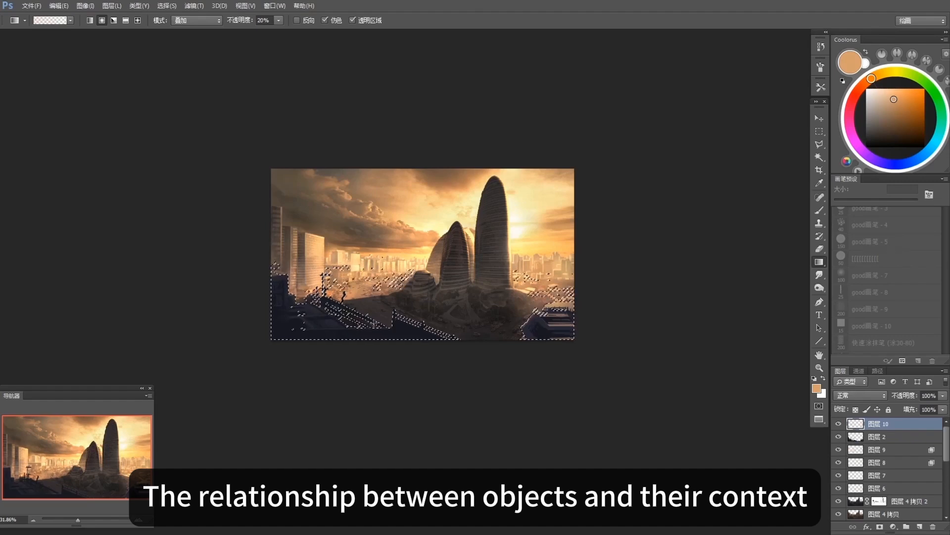
key(d)
key(e)
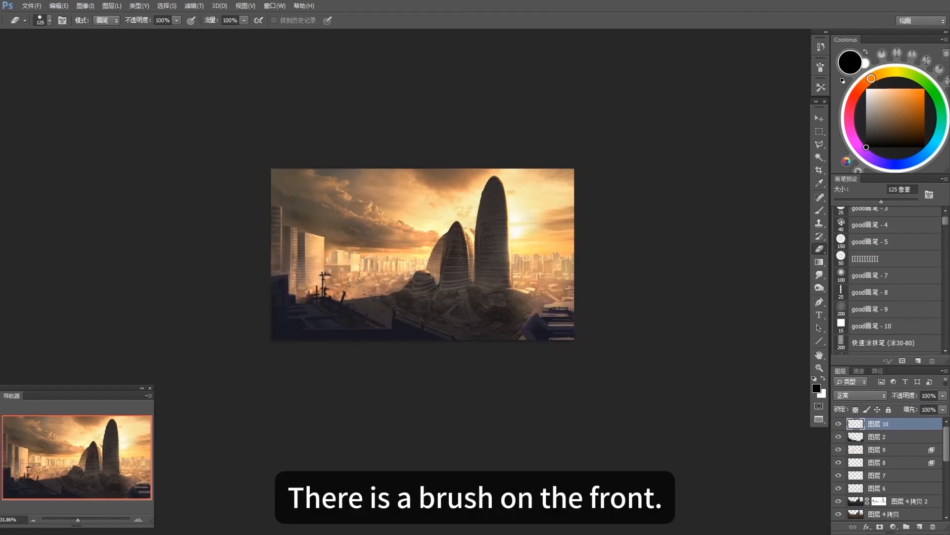
key(b)
key(ctrl+d)
Step: Create a new layer between 图层 9 and the foreground layer and lay a sampled orange Overlay gradient behind the rooftops
click(905, 451)
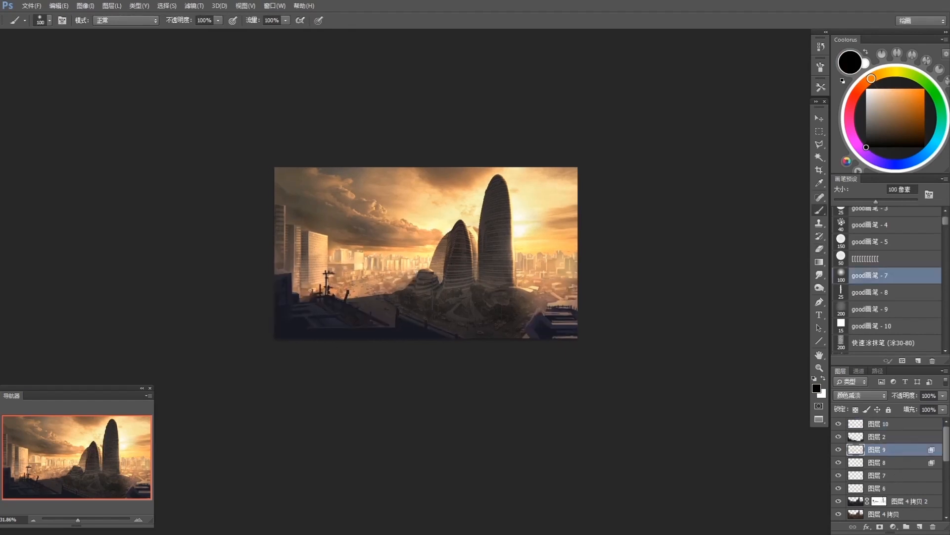
key(g)
alt+click(361, 288)
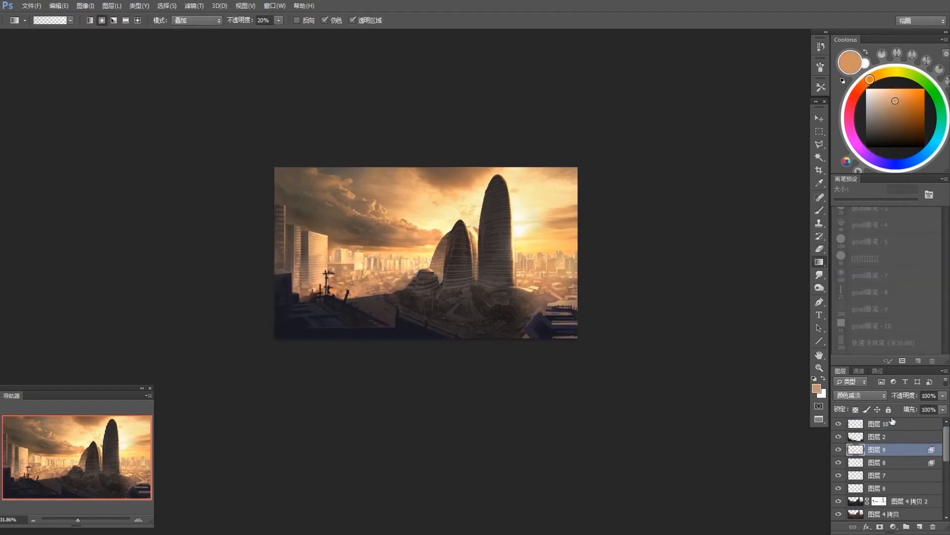
click(919, 526)
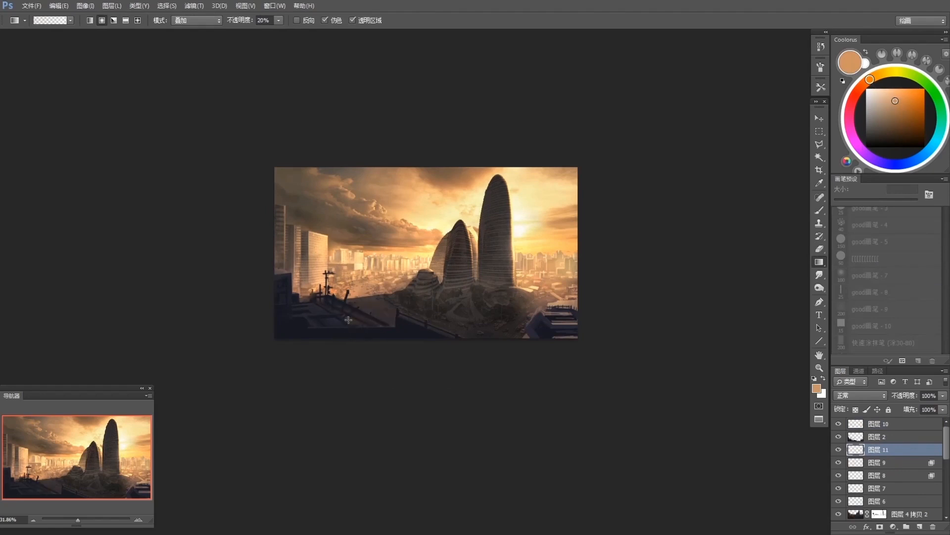
alt+click(330, 292)
drag(357, 346, 391, 300)
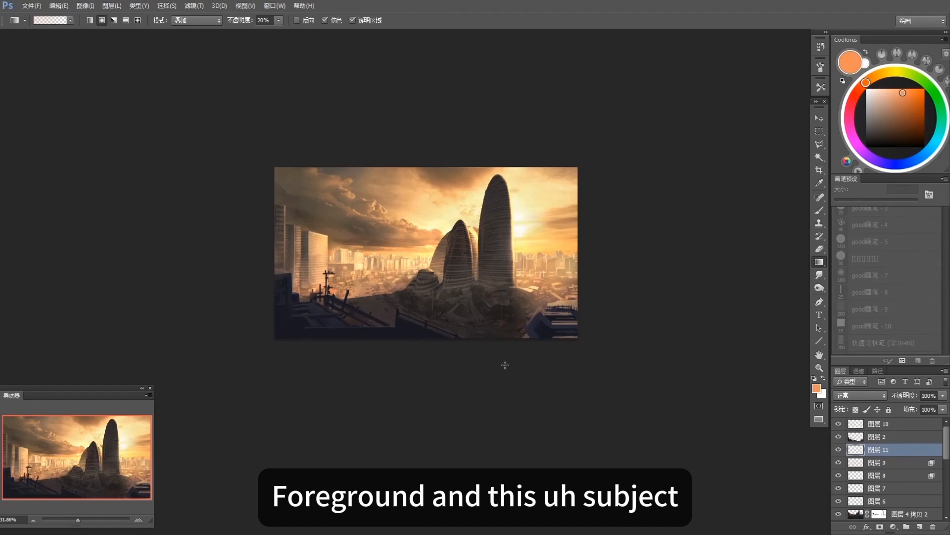
Step: Mix a muted pinkish red and lay Overlay gradients over the mid-ground behind the left rooftops and the lower-right foreground
click(866, 154)
drag(865, 154, 851, 131)
click(880, 116)
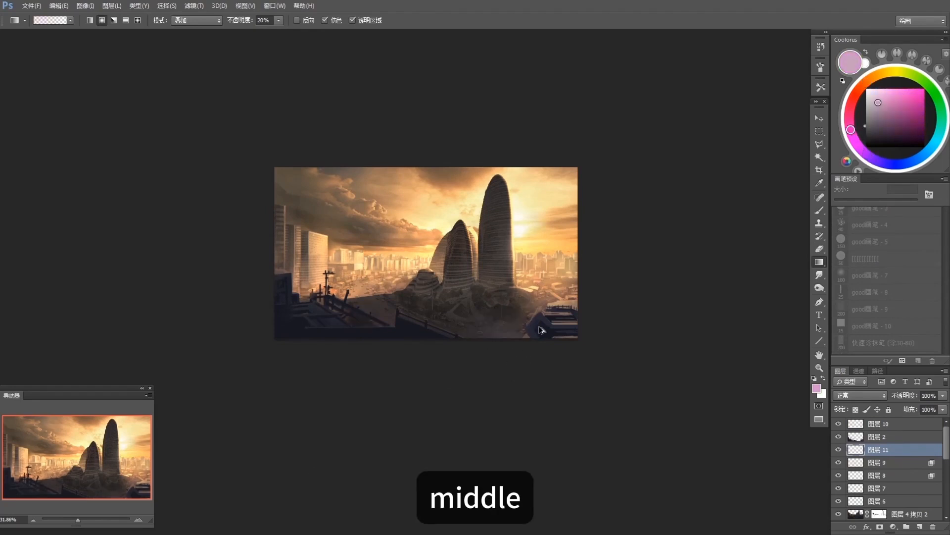
alt+click(339, 290)
click(886, 117)
click(850, 114)
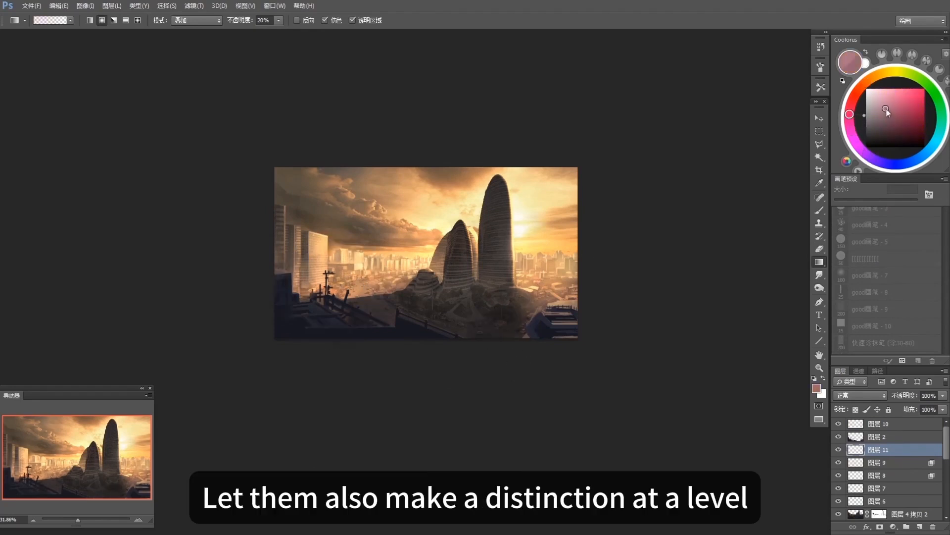
click(885, 109)
drag(354, 331, 376, 303)
drag(476, 379, 523, 335)
Step: Shift the color to a lighter salmon red and add another Overlay gradient between the foreground and the towers' base
click(852, 101)
click(884, 105)
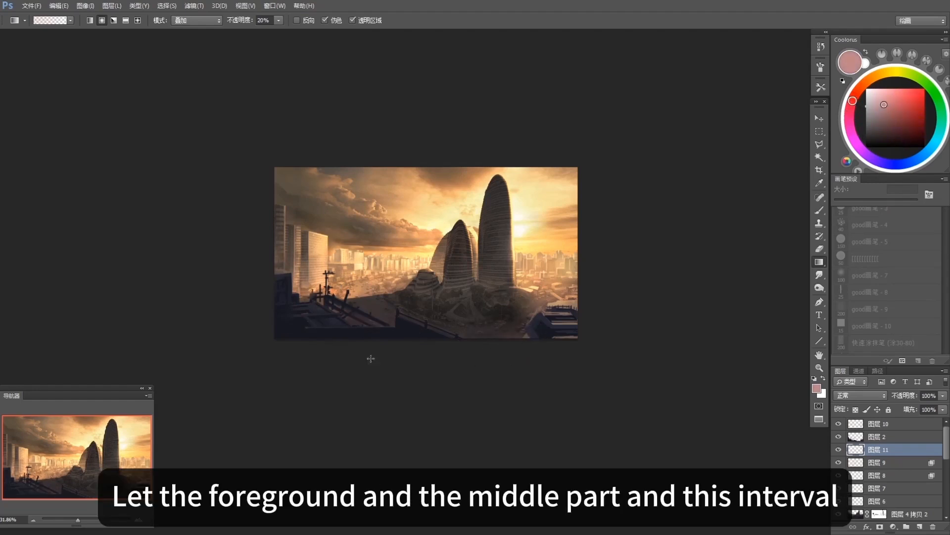
drag(399, 313, 365, 384)
drag(454, 336, 455, 333)
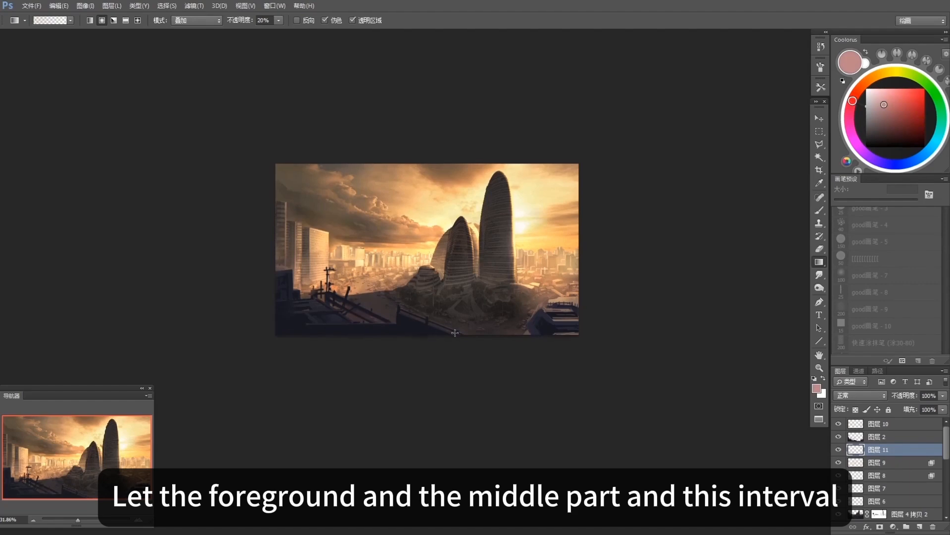
drag(632, 450, 638, 458)
Step: Load the ★★★ ~G~Sampled Brush preset, sample pale yellow from the sun glow, and enlarge the brush to 90 px
key(b)
click(821, 88)
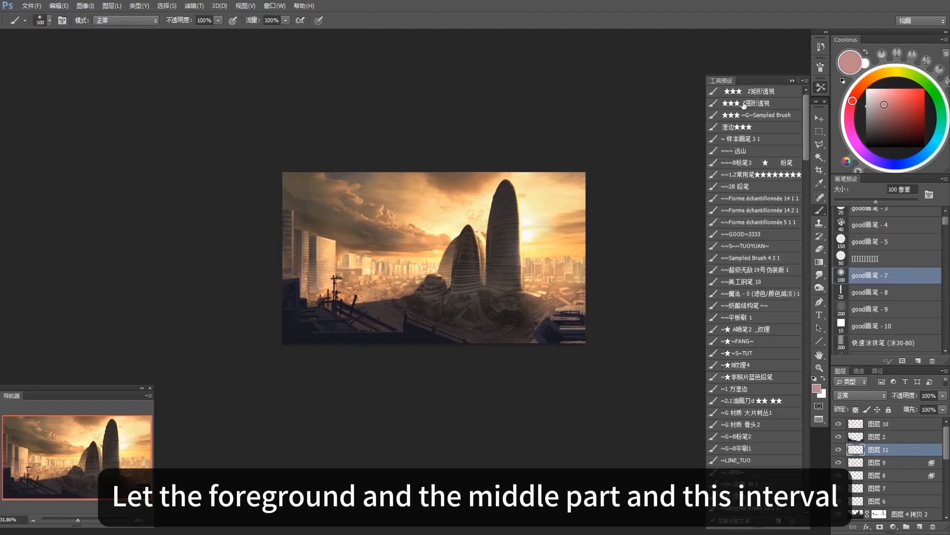
click(765, 114)
drag(218, 20, 321, 23)
drag(474, 459, 474, 455)
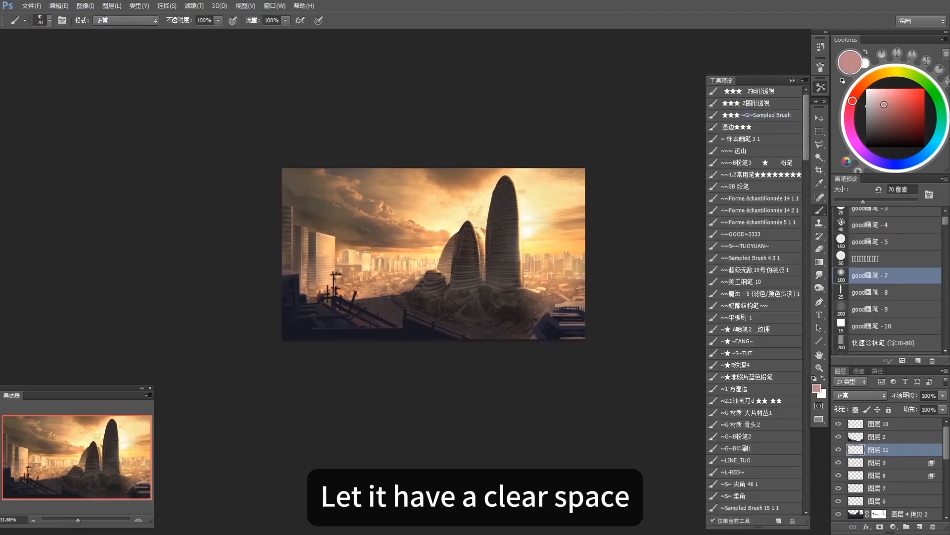
drag(446, 227, 448, 225)
alt+click(531, 225)
key(bracketright)
key(bracketright)
drag(371, 404, 370, 403)
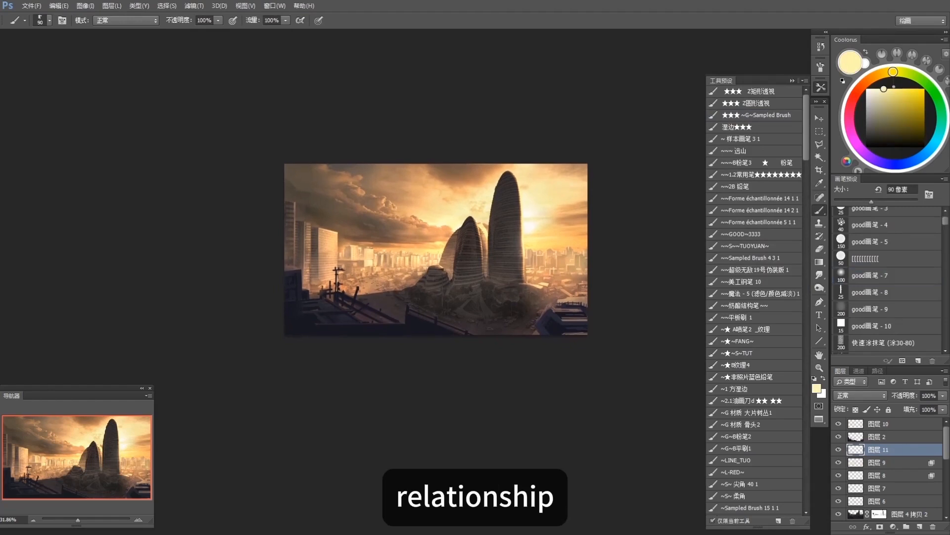
Step: Try painting and erasing a mist patch behind the left rooftop railings with sampled warm colors
alt+click(385, 266)
key(ctrl+z)
mouse_move(369, 303)
mouse_down()
mouse_move(442, 322)
mouse_move(379, 298)
mouse_up()
alt+click(433, 232)
alt+click(551, 277)
key(r)
key(e)
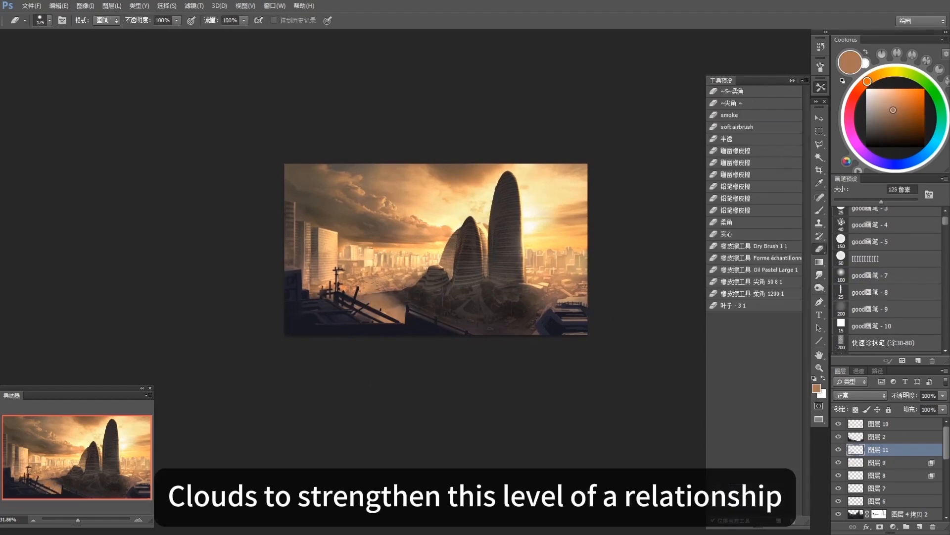
key(ctrl+z)
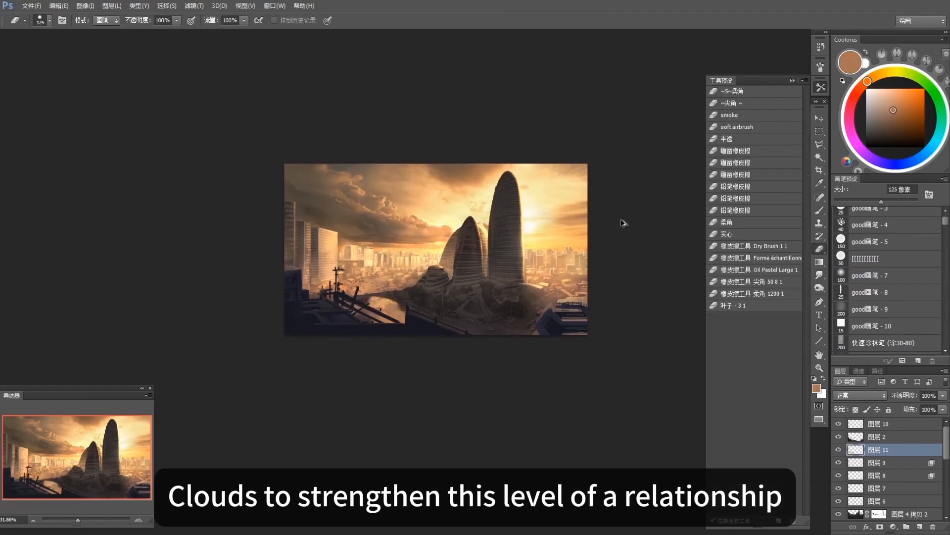
Step: Create a new layer above 图层 11 and paint reddish-orange mist behind the left rooftop railings with the 90 px brush
click(920, 526)
key(b)
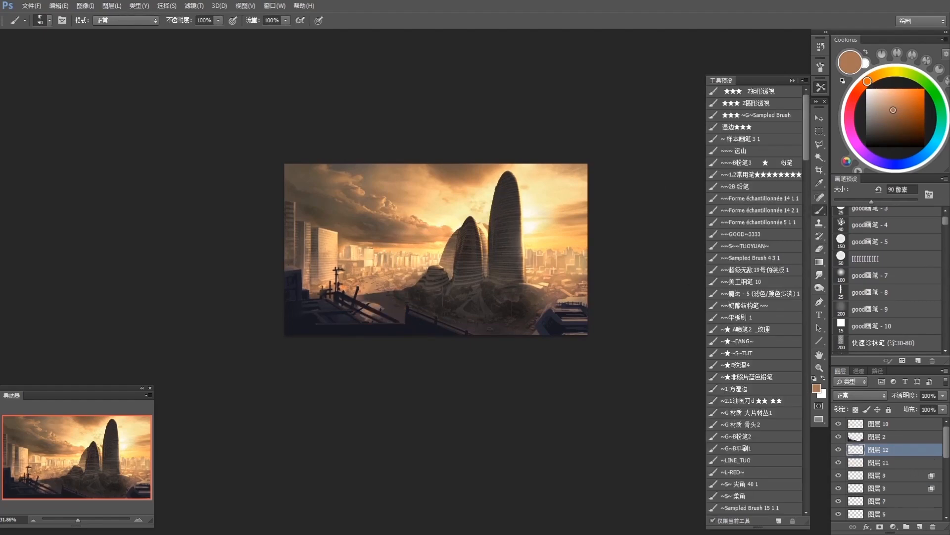
key(g)
mouse_move(386, 320)
mouse_down()
mouse_move(403, 317)
mouse_move(377, 301)
mouse_move(362, 315)
mouse_up()
key(r)
key(b)
alt+click(379, 296)
drag(869, 80, 862, 86)
click(897, 107)
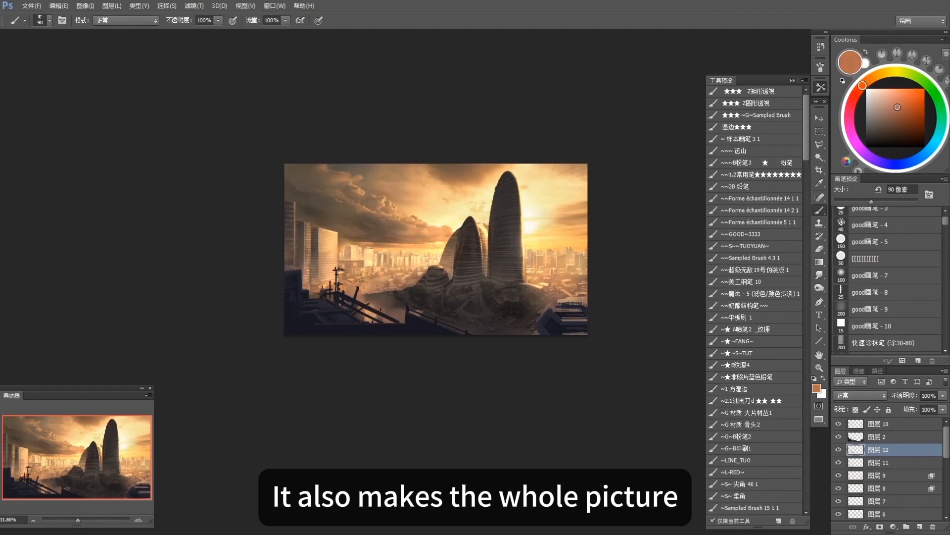
drag(372, 320, 359, 314)
Step: Shrink the brush and paint smoke around the utility pole on the left rooftop with sampled warm colors
alt+click(338, 286)
key(bracketleft)
key(bracketleft)
key(bracketleft)
key(bracketleft)
click(329, 291)
alt+click(445, 241)
mouse_move(346, 273)
mouse_down()
mouse_move(329, 290)
mouse_move(348, 289)
mouse_up()
key(ctrl+z)
mouse_move(348, 289)
mouse_down()
mouse_move(353, 296)
mouse_move(316, 291)
mouse_move(335, 262)
mouse_up()
Step: Paint bright smoke highlights right of the utility pole with sampled cream and light yellow using a 25 px brush
alt+click(532, 225)
key(r)
key(b)
key(bracketleft)
key(bracketleft)
key(bracketleft)
drag(351, 291, 363, 291)
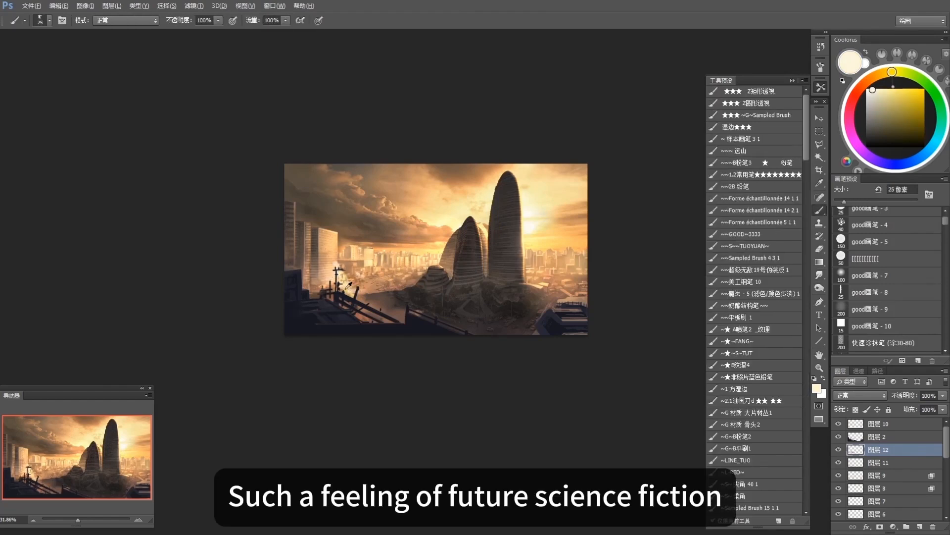
alt+click(333, 286)
alt+click(365, 277)
alt+click(367, 269)
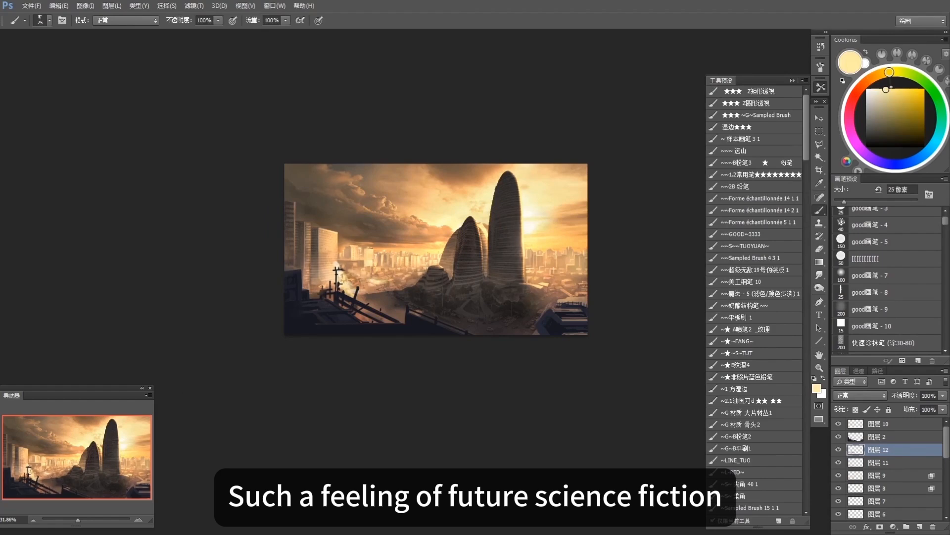
Step: Smudge the smoke beside the utility pole and refine it with sampled light yellow strokes from a 15 px brush
key(r)
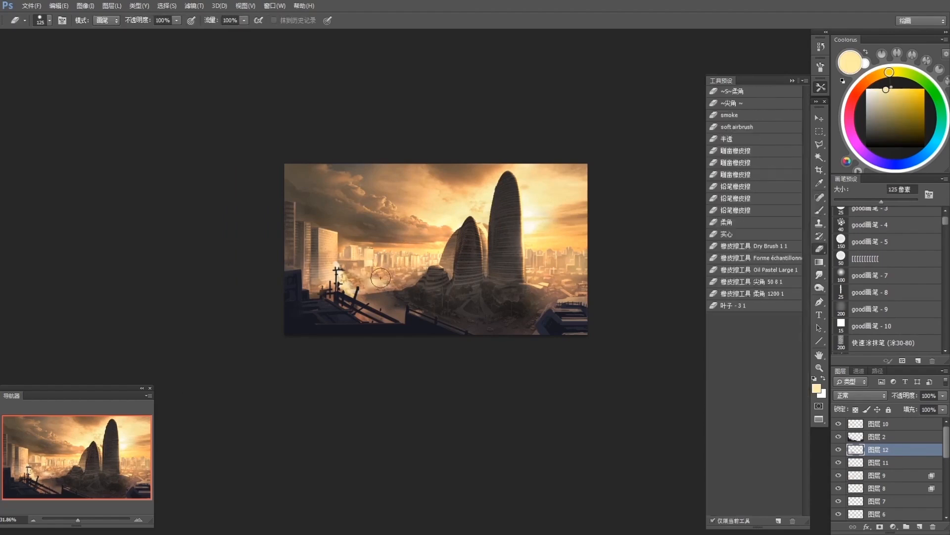
key(b)
key(r)
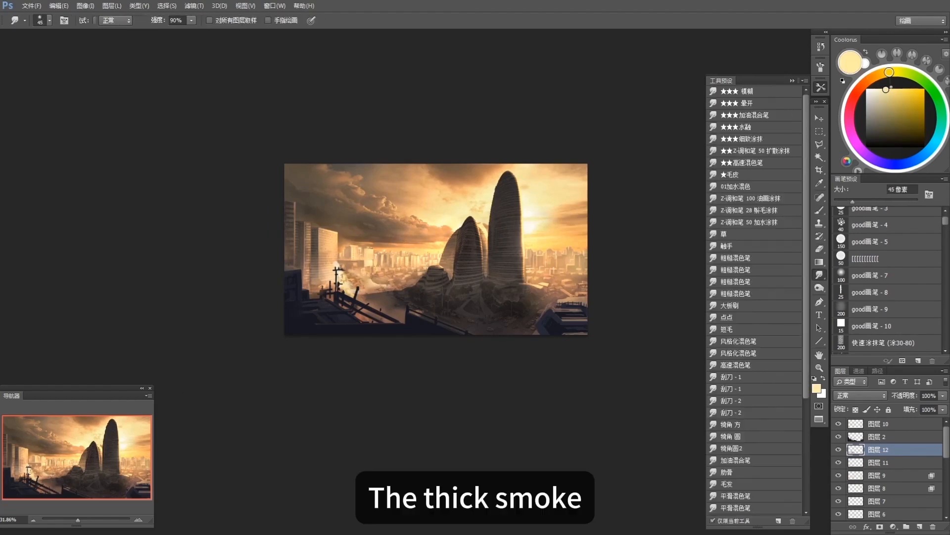
key(b)
key(])
alt+click(354, 285)
drag(350, 282, 358, 289)
alt+click(350, 281)
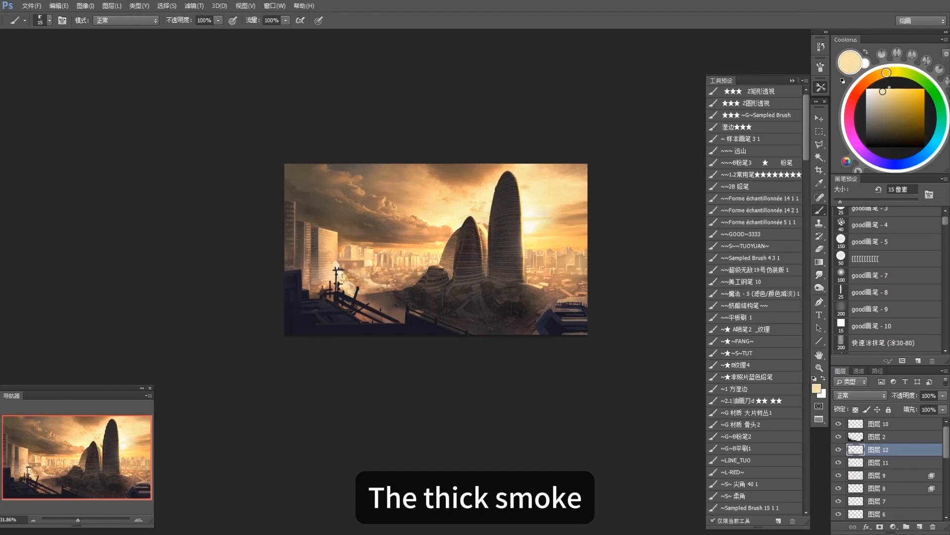
Step: Extend the fog to both sides of the utility pole with sampled orange and peach tones using a 25 px brush
key(bracketright)
alt+click(350, 268)
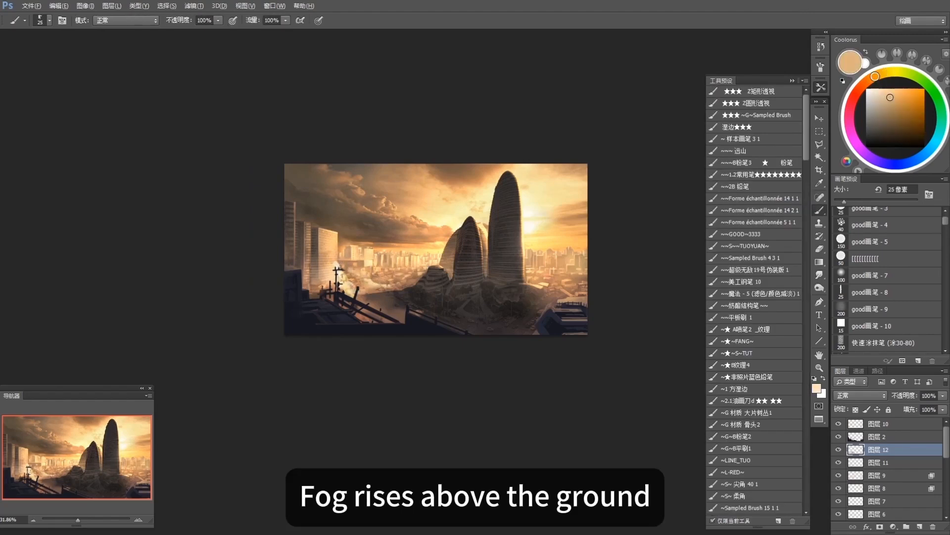
alt+click(338, 272)
mouse_move(331, 275)
mouse_down()
mouse_move(340, 283)
mouse_move(309, 291)
mouse_up()
alt+click(322, 280)
alt+click(351, 282)
drag(364, 276, 365, 283)
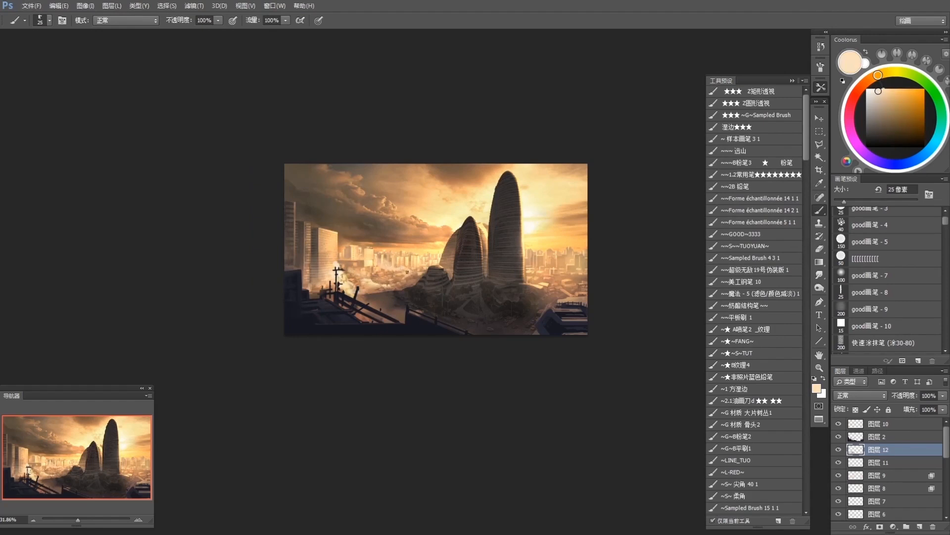
Step: Paint sampled light yellow mist at the tall tower's right base and touch up the fog over the left city
alt+click(538, 228)
drag(531, 279, 541, 280)
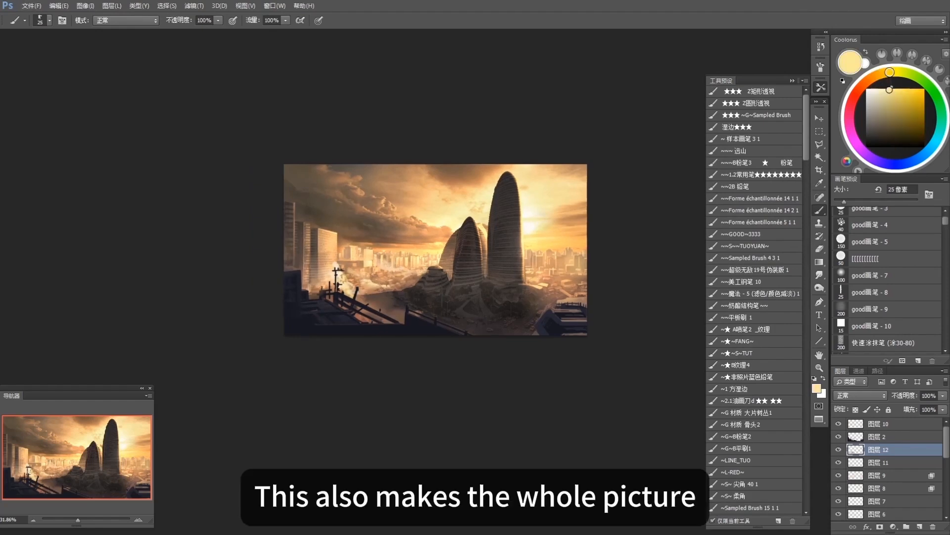
alt+click(379, 283)
alt+click(399, 268)
alt+click(345, 288)
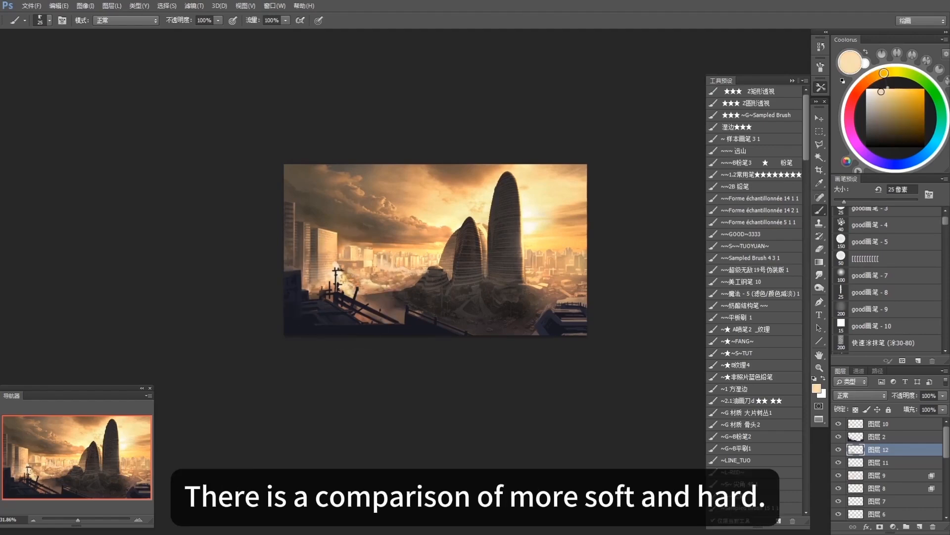
alt+click(349, 285)
Step: Paint and smudge bright mist at the shorter tower's left side and the tall tower's right side with sampled cream and light yellow, 25 px brush
alt+click(527, 226)
drag(441, 253, 447, 256)
alt+click(437, 245)
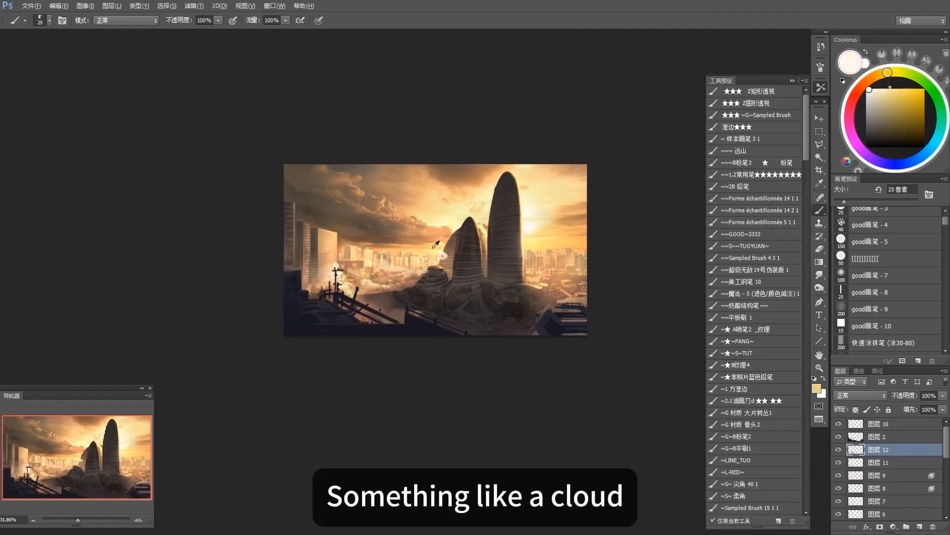
key(b)
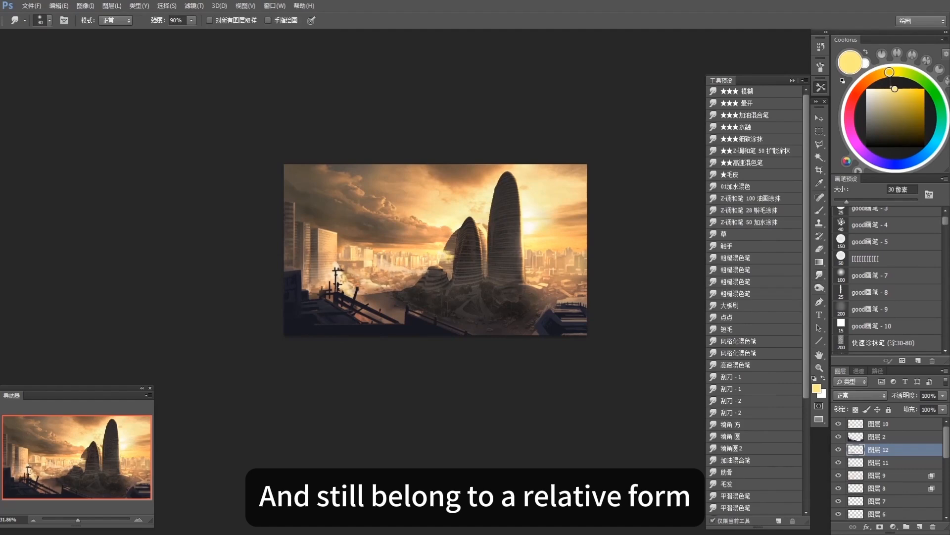
alt+click(489, 241)
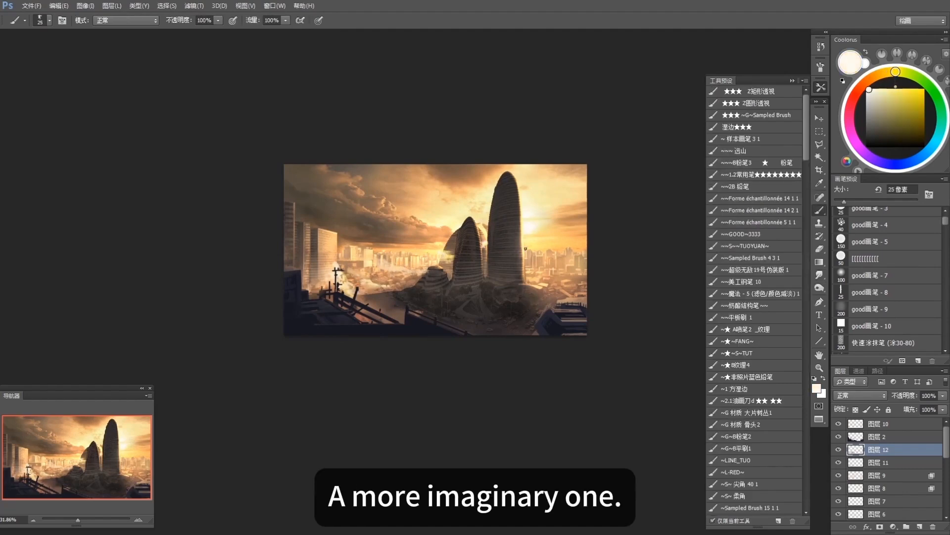
alt+click(455, 226)
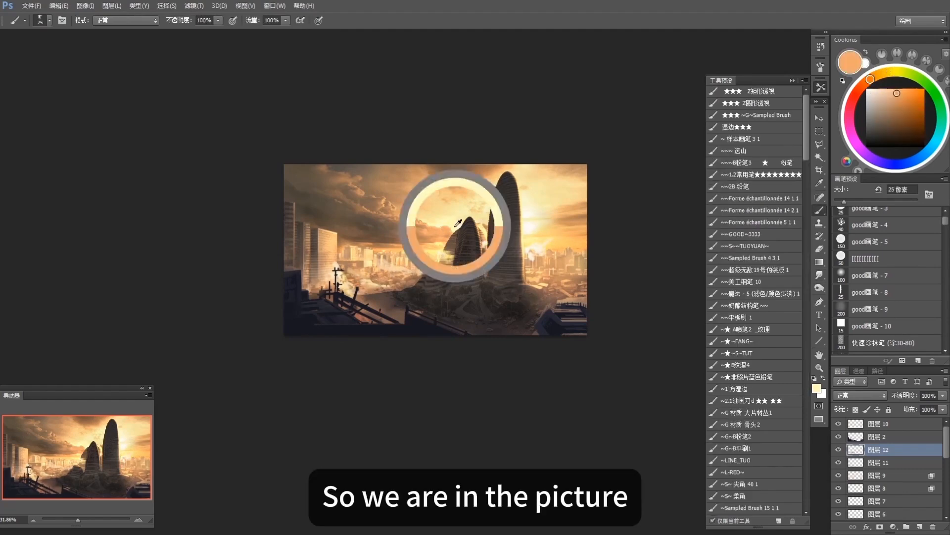
key(r)
key(b)
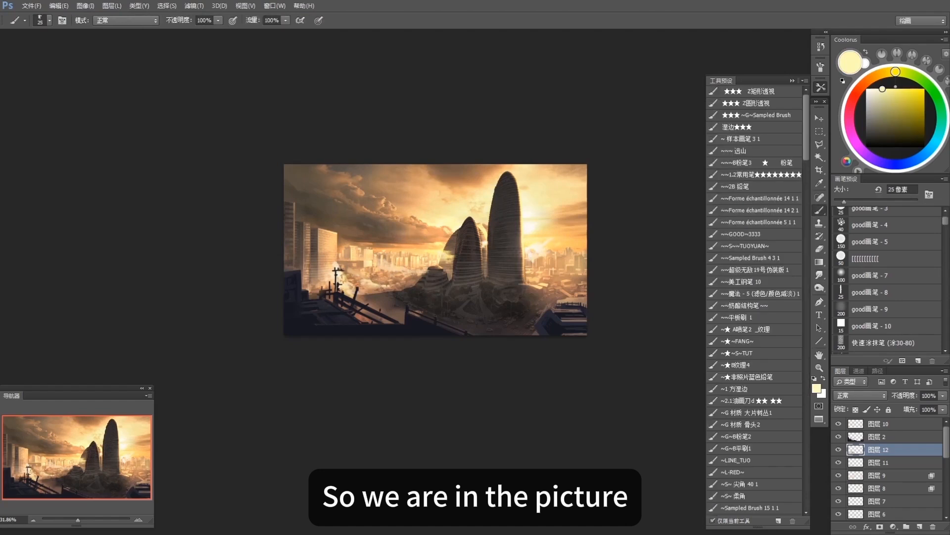
Step: Paint soft cream clouds over the distant city right of the tall tower, enlarging the brush to 30 px
alt+click(551, 267)
alt+click(542, 236)
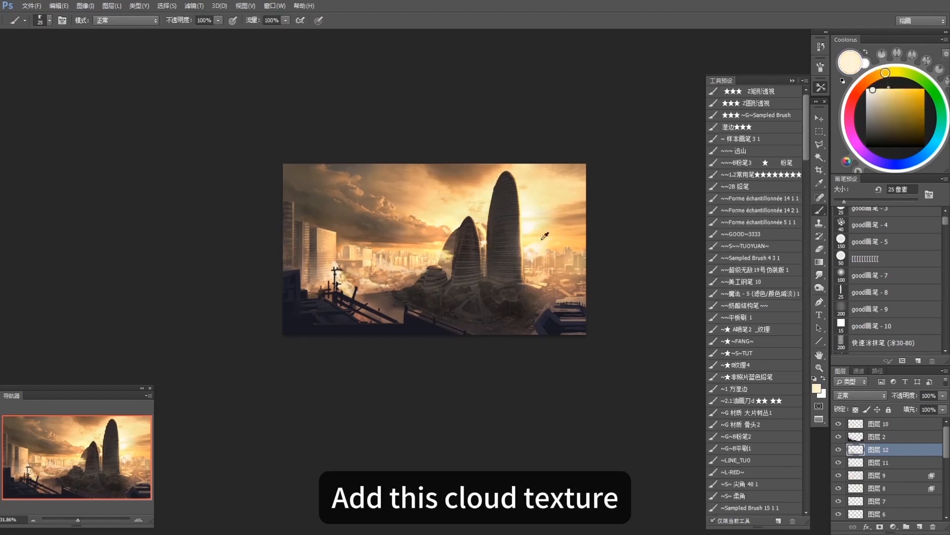
alt+click(545, 253)
key(])
drag(552, 271, 574, 270)
alt+click(547, 243)
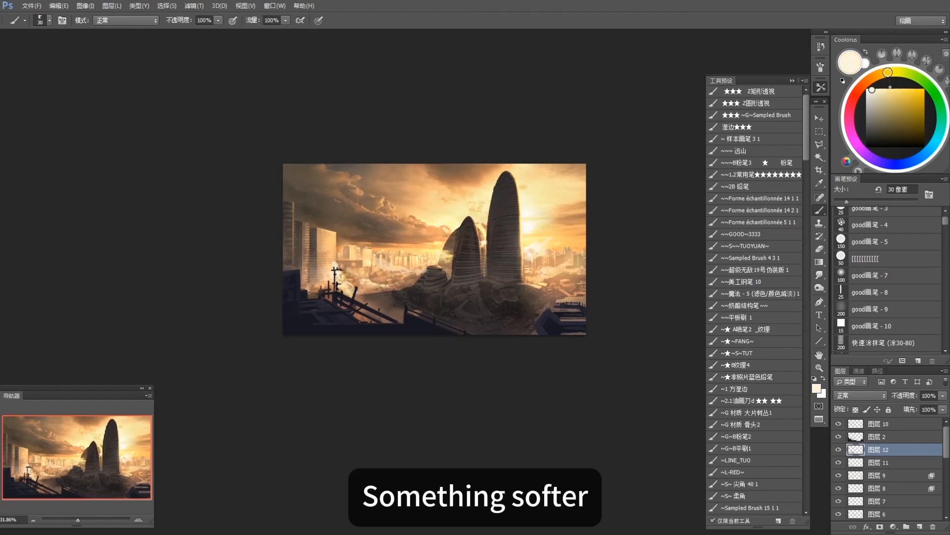
Step: Paint and smudge warm mist across the lower right of the central hill with sampled tones and a 40 px brush
mouse_move(521, 304)
mouse_down()
mouse_move(562, 296)
mouse_move(478, 328)
mouse_up()
alt+click(548, 293)
key(ctrl+z)
key(])
alt+click(549, 298)
key(r)
key(b)
alt+click(462, 176)
alt+click(389, 309)
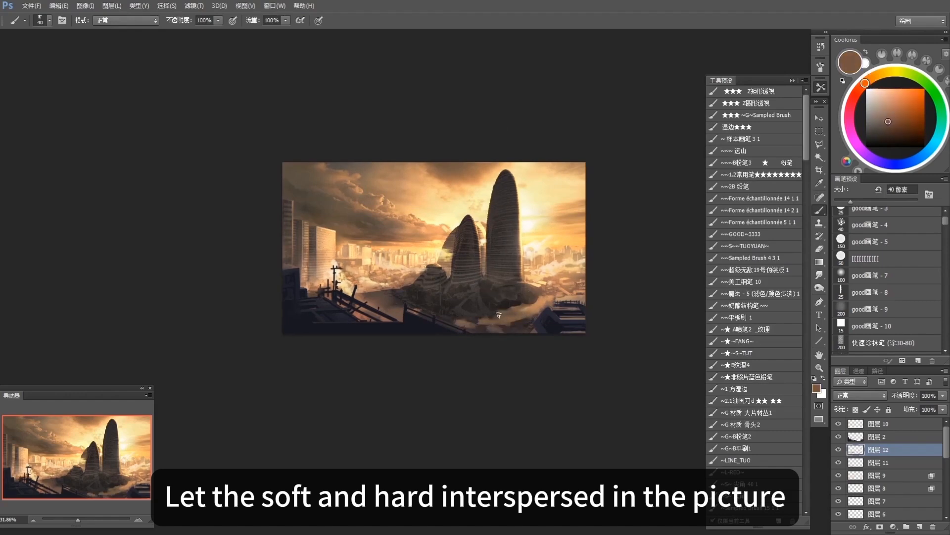
Step: Extend sampled orange mist over the hill's left base, then soften it with the Smudge tool and Eraser
key(r)
key(b)
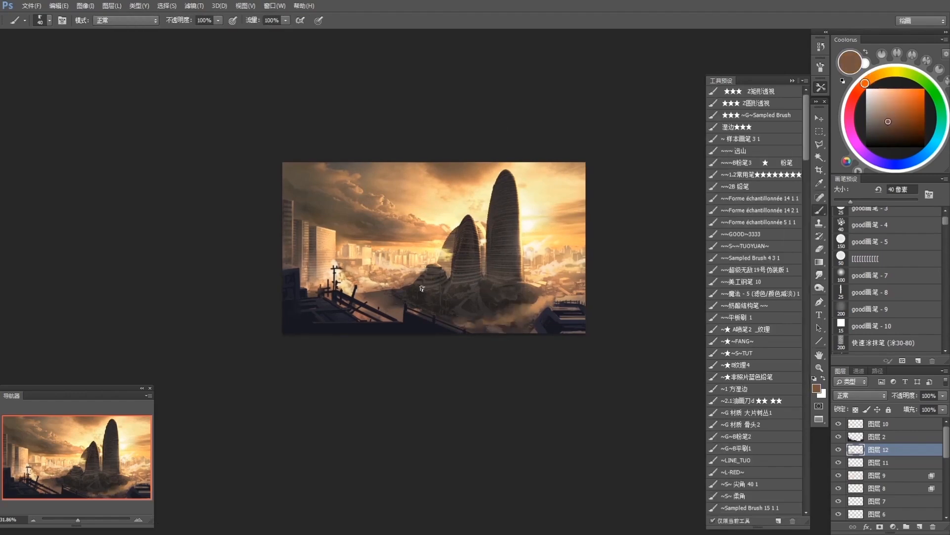
alt+click(403, 290)
alt+click(444, 242)
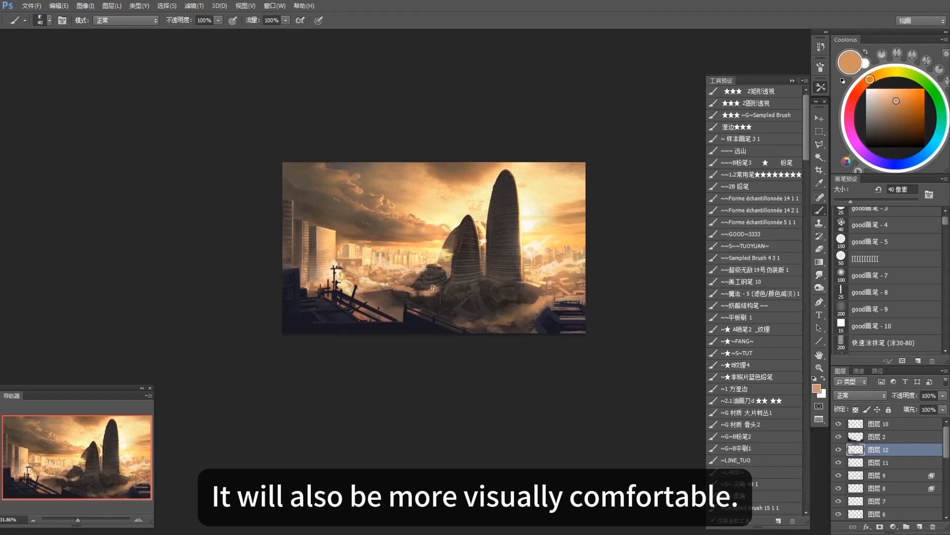
key(e)
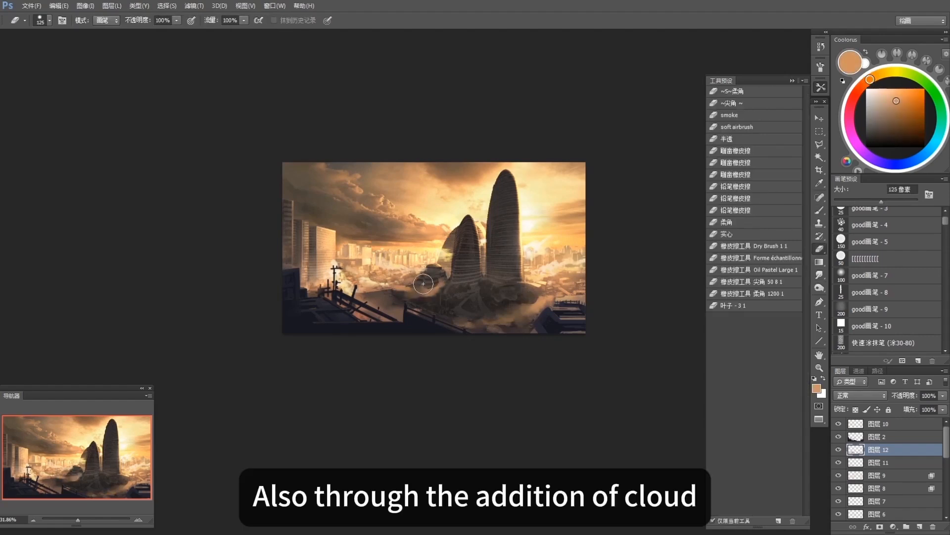
key(r)
mouse_move(394, 298)
mouse_down()
mouse_move(415, 297)
mouse_move(408, 290)
mouse_up()
key(e)
key(b)
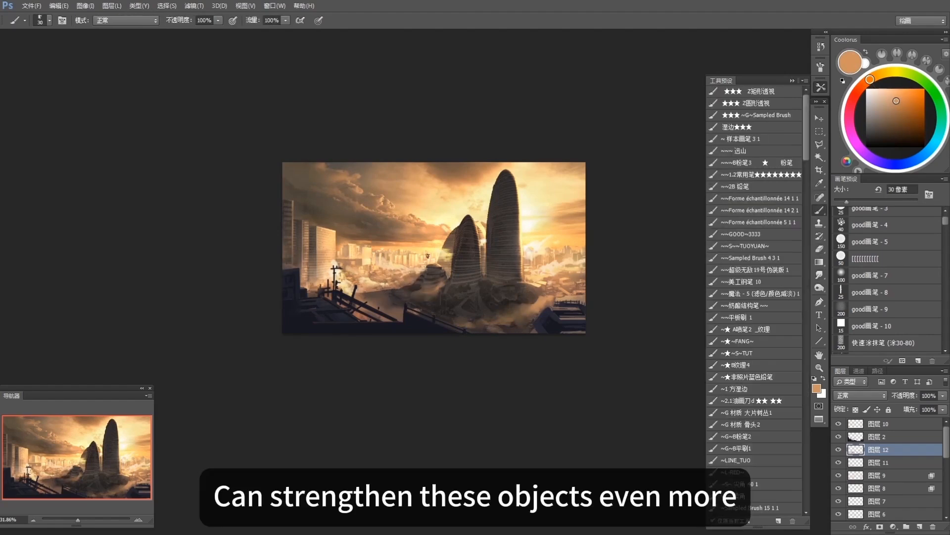
Step: Paint and smudge sampled light orange fog around the small building left of the towers, using a 30 px brush
alt+click(358, 279)
key(r)
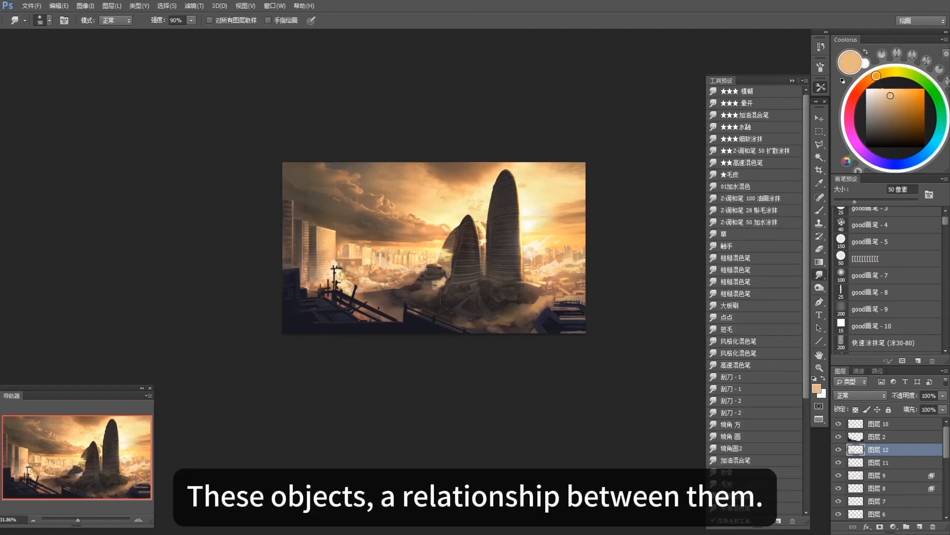
drag(432, 285, 441, 279)
key(b)
alt+click(364, 278)
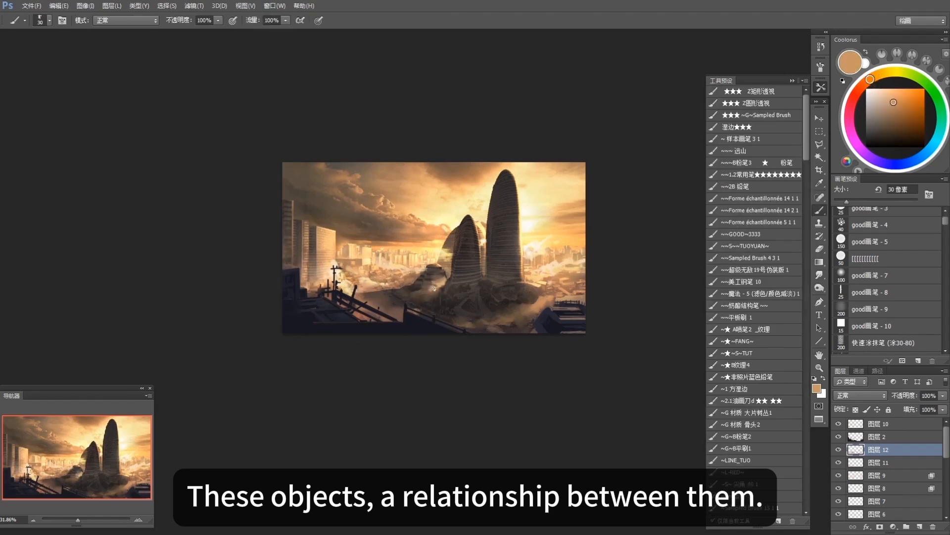
Step: Paint layered mist at the tall tower's base and across the hill's right side with sampled orange and brown tones
alt+click(550, 286)
key(ctrl+z)
mouse_move(489, 290)
mouse_down()
mouse_move(529, 286)
mouse_move(519, 292)
mouse_up()
alt+click(544, 291)
alt+click(549, 284)
alt+click(542, 289)
alt+click(505, 297)
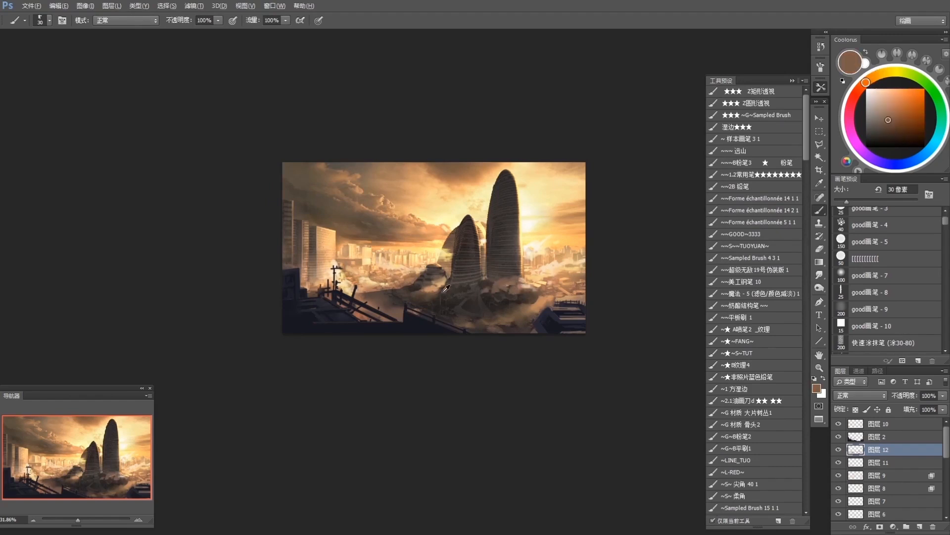
Step: Touch up the fog on the hill's lower left and around the utility pole with sampled orange, cream and tan tones
alt+click(435, 291)
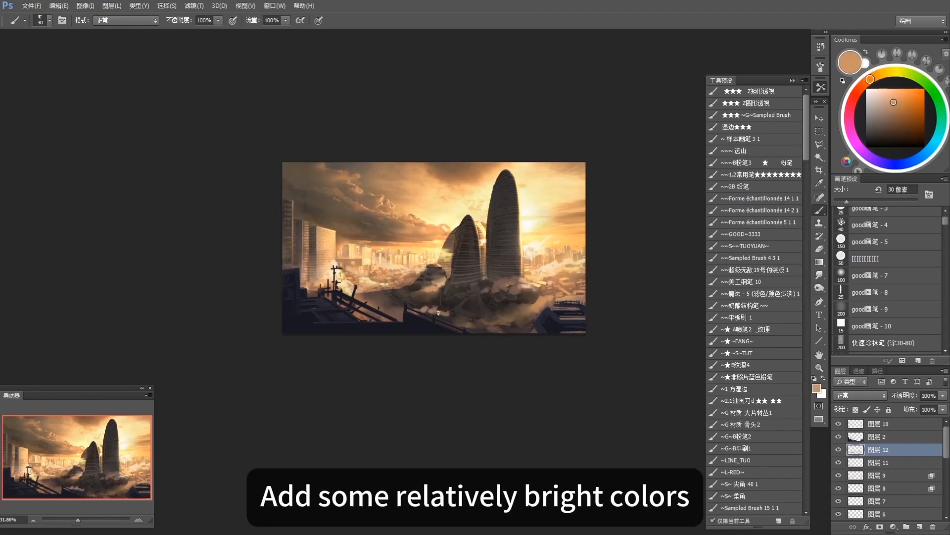
key(e)
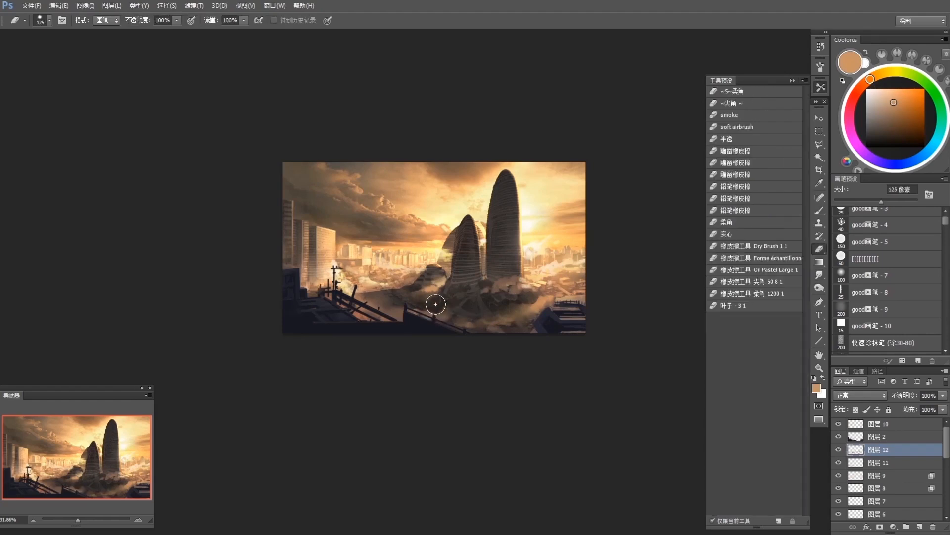
key(b)
alt+click(331, 265)
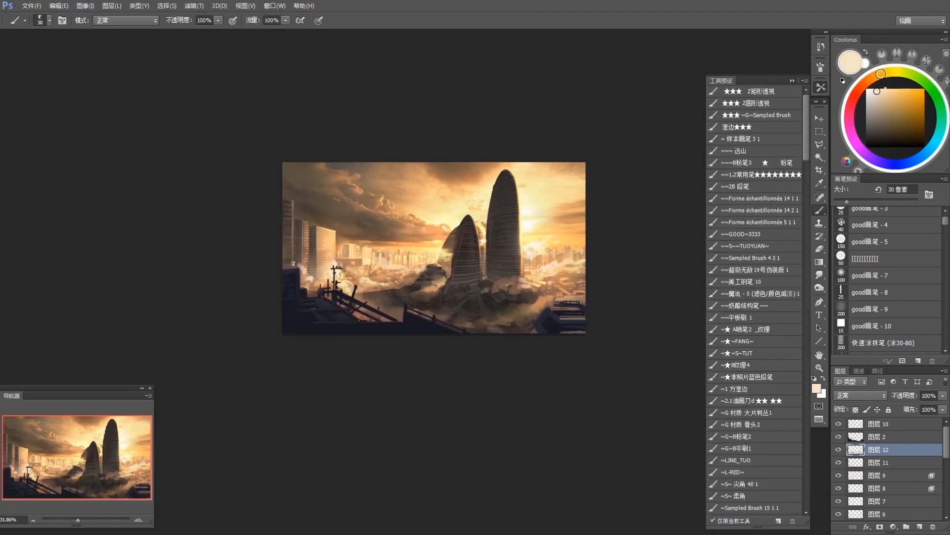
alt+click(319, 280)
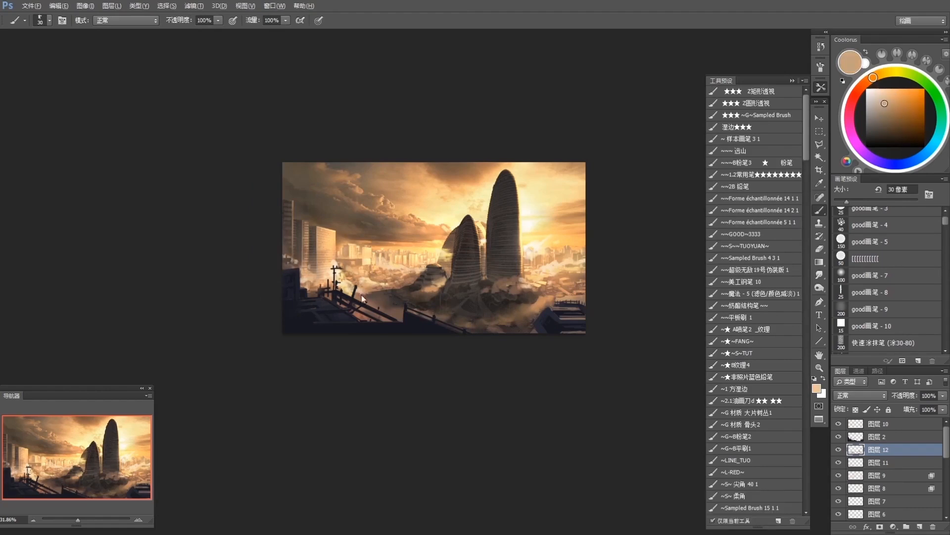
Step: Paint light cloud wisps in the sky around the shorter tower's top with sampled pale yellow tones
alt+click(538, 227)
alt+click(538, 227)
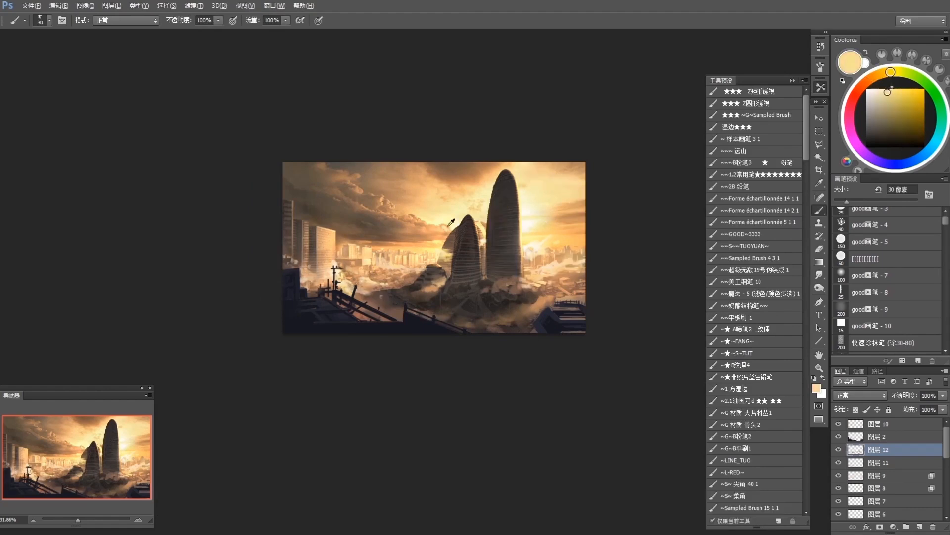
alt+click(480, 219)
alt+click(483, 222)
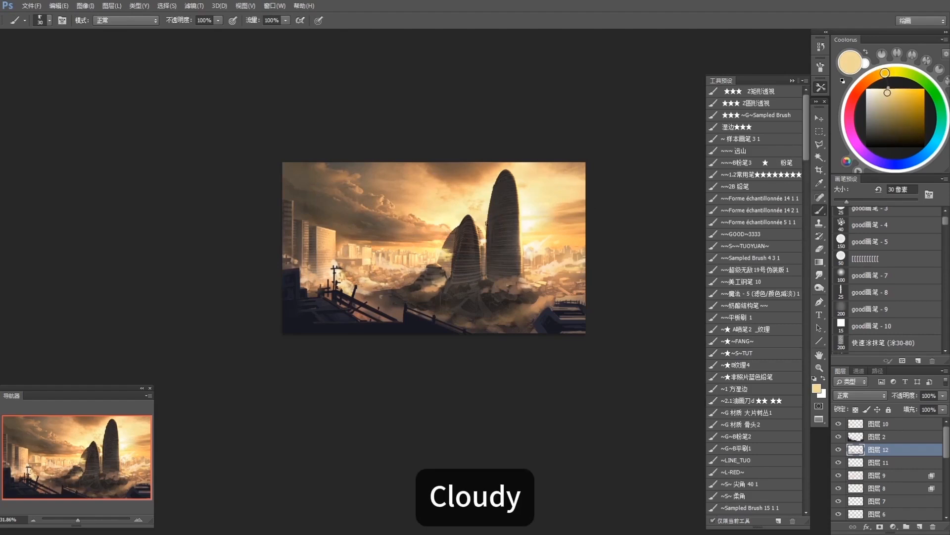
alt+click(477, 223)
alt+click(465, 217)
alt+click(453, 228)
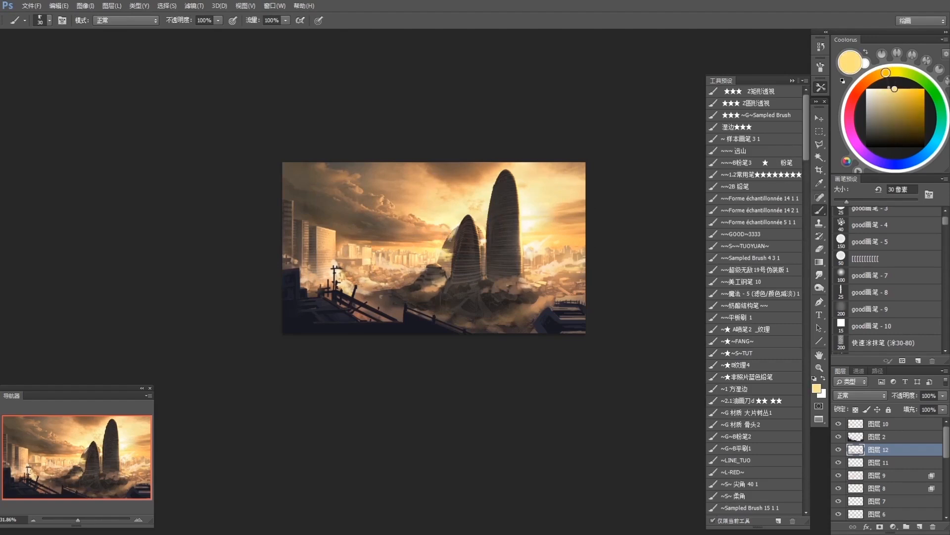
Step: Smudge the clouds around the shorter tower and refine them with sampled pale yellow strokes from the 30 px brush
key(r)
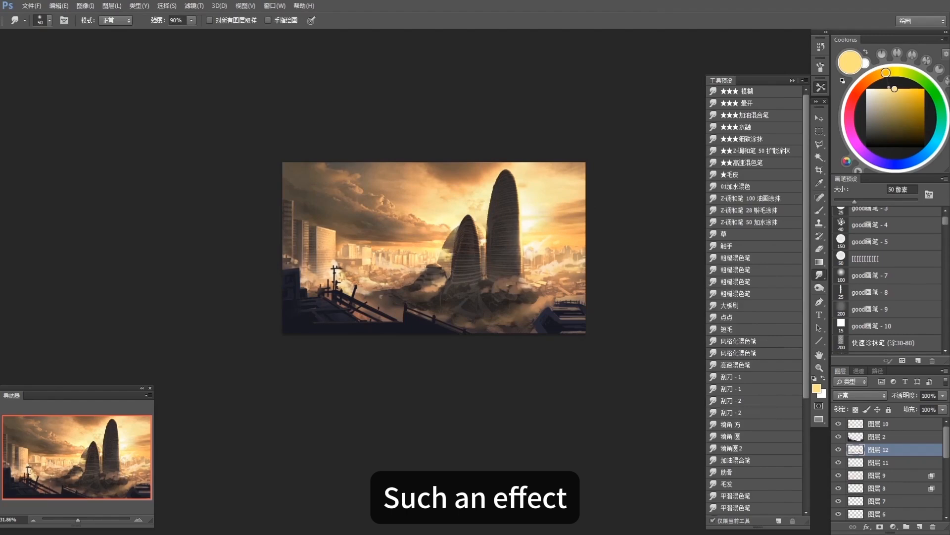
key(b)
alt+click(570, 222)
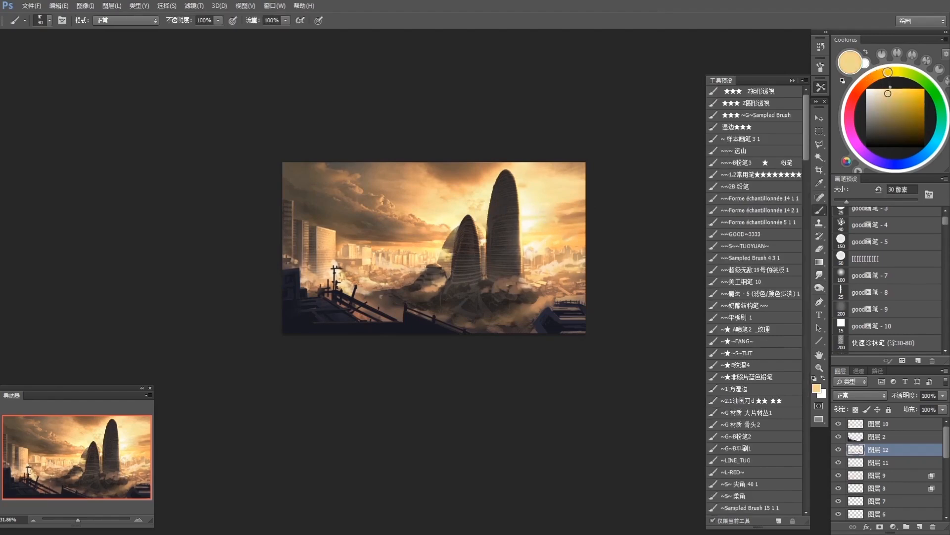
alt+click(453, 222)
key(r)
key(b)
alt+click(435, 230)
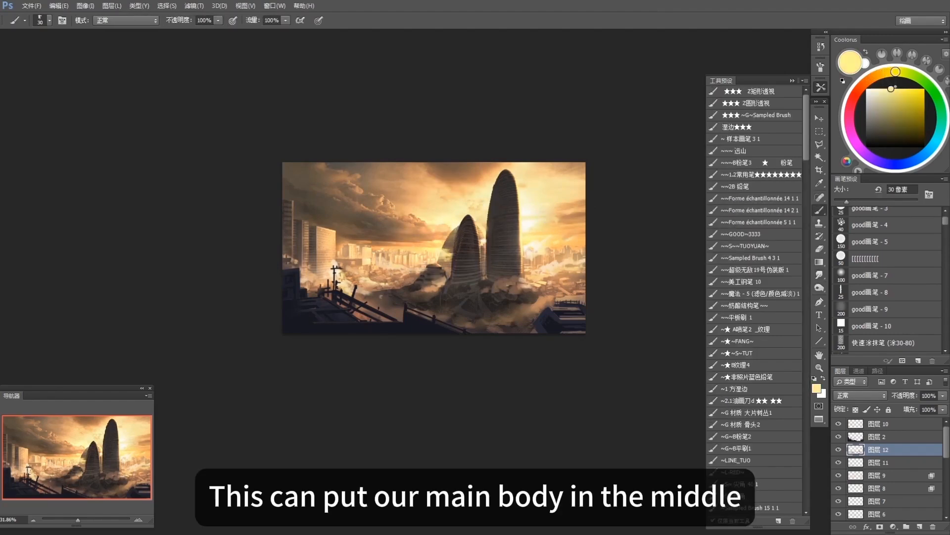
Step: Refine the background clouds left of the towers with sampled orange and light yellow, blending them with the Smudge tool
alt+click(396, 222)
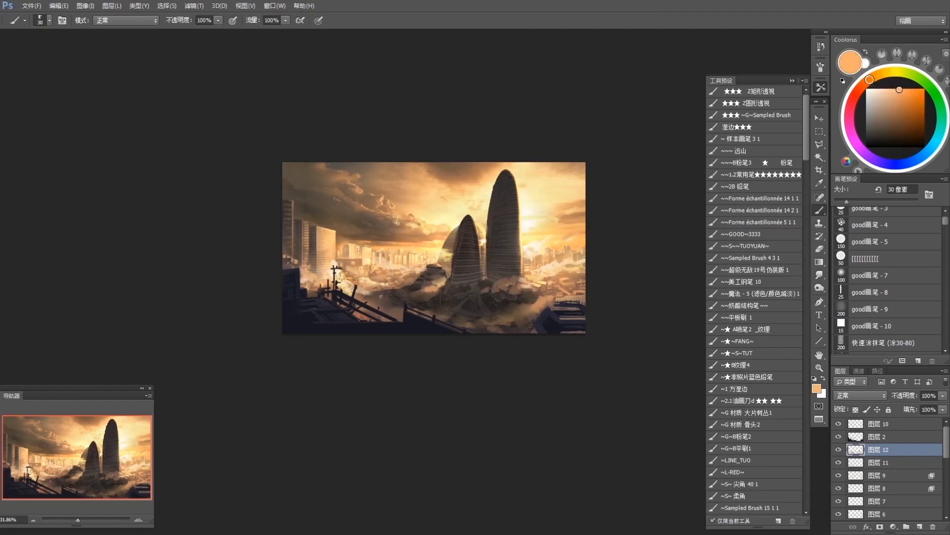
key(r)
key(e)
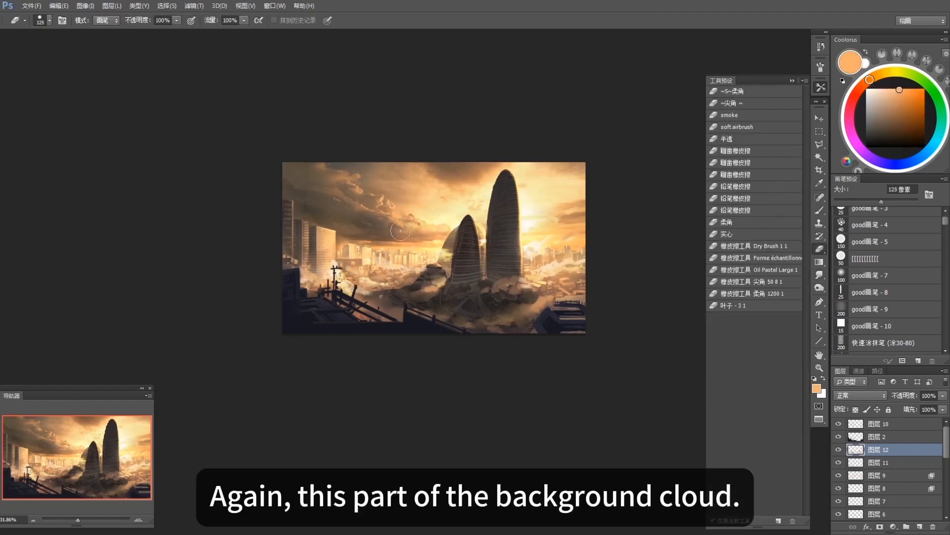
key(b)
alt+click(567, 236)
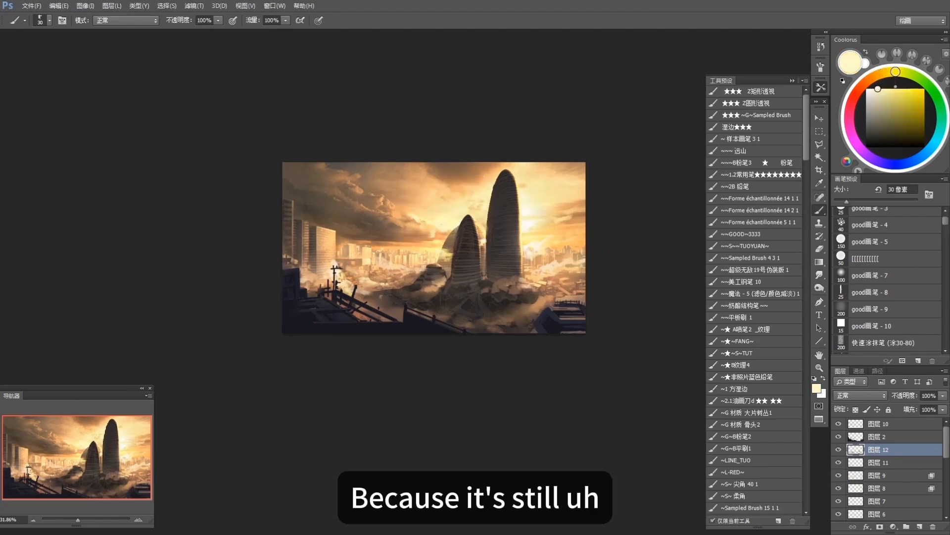
key(r)
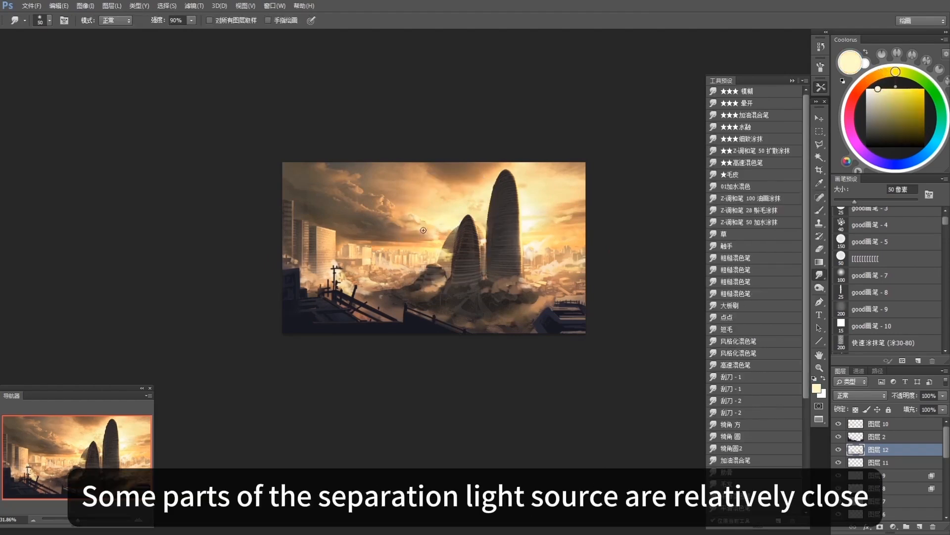
key(b)
Step: Paint sampled warm yellow haze over the city and the mist right of the tall tower
alt+click(568, 246)
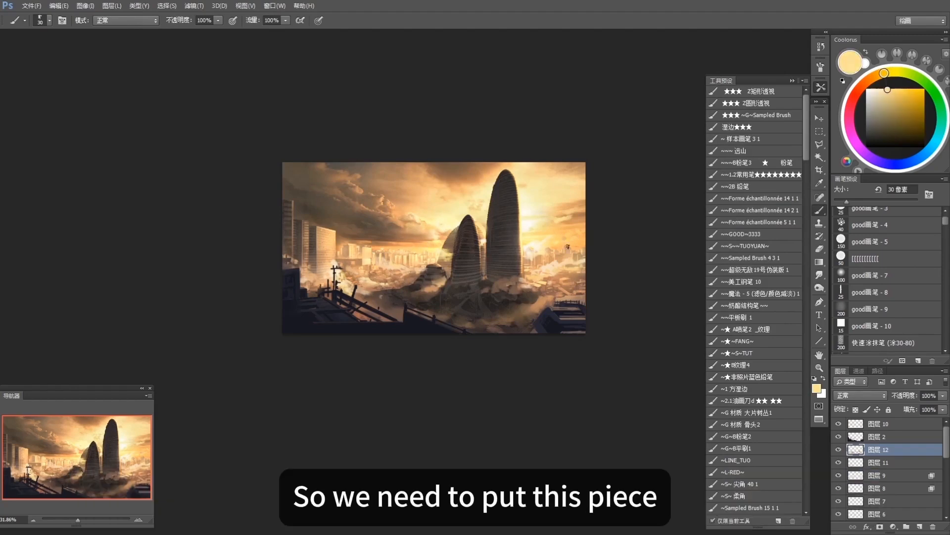
alt+click(581, 261)
alt+click(572, 290)
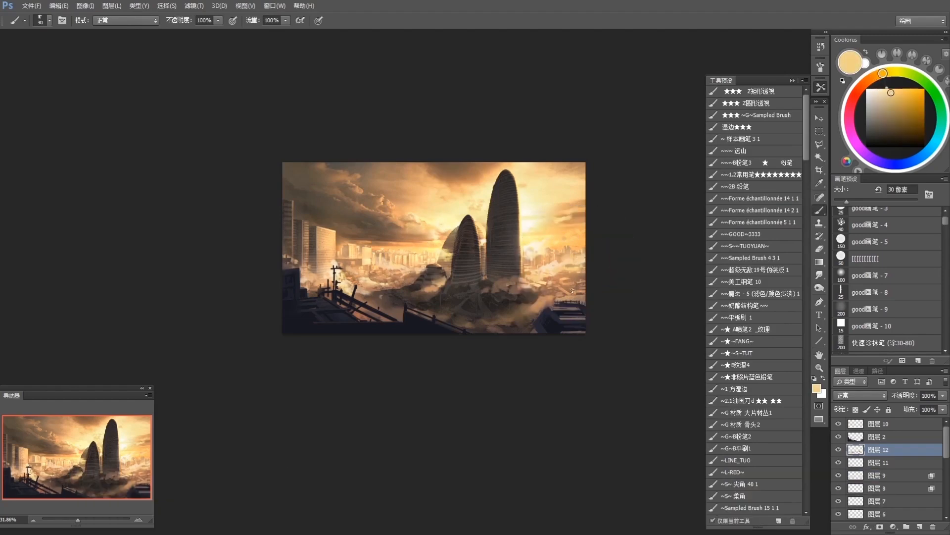
alt+click(531, 302)
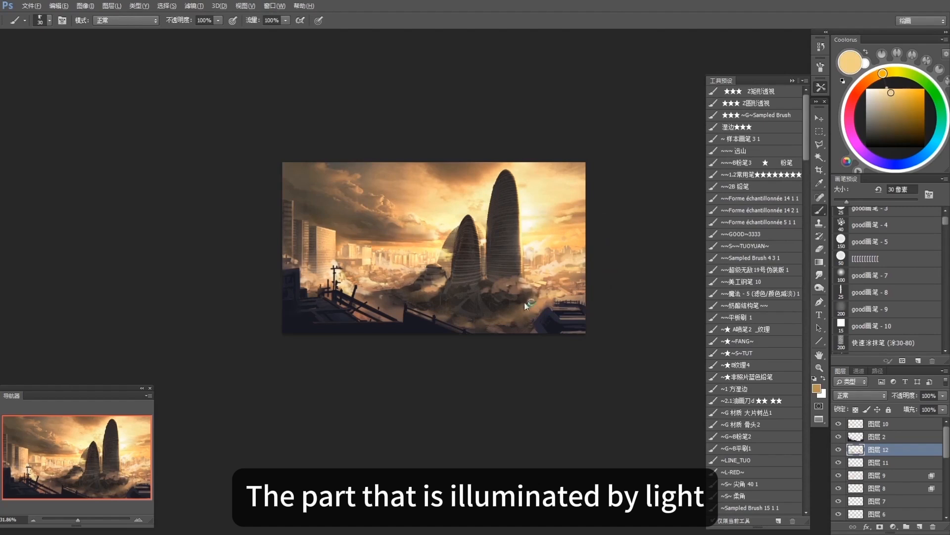
Step: Brighten the sunlit mist around the towers' bases and the left city with sampled light yellow, orange and tan
alt+click(445, 257)
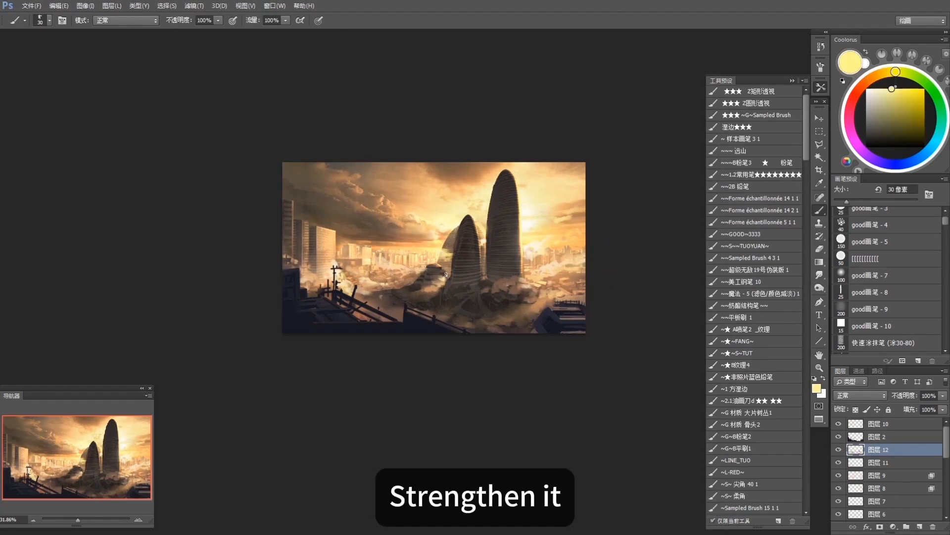
alt+click(445, 274)
alt+click(432, 290)
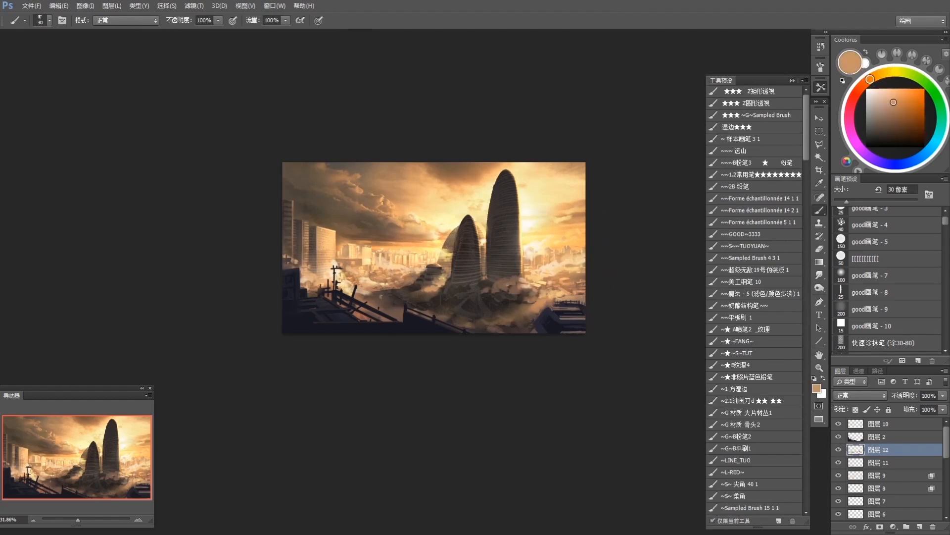
alt+click(526, 275)
alt+click(373, 280)
Step: On layer 图层 2, paint a tiny dark human figure on the left foreground rooftop with a 5 px round brush and sampled near-black
click(886, 437)
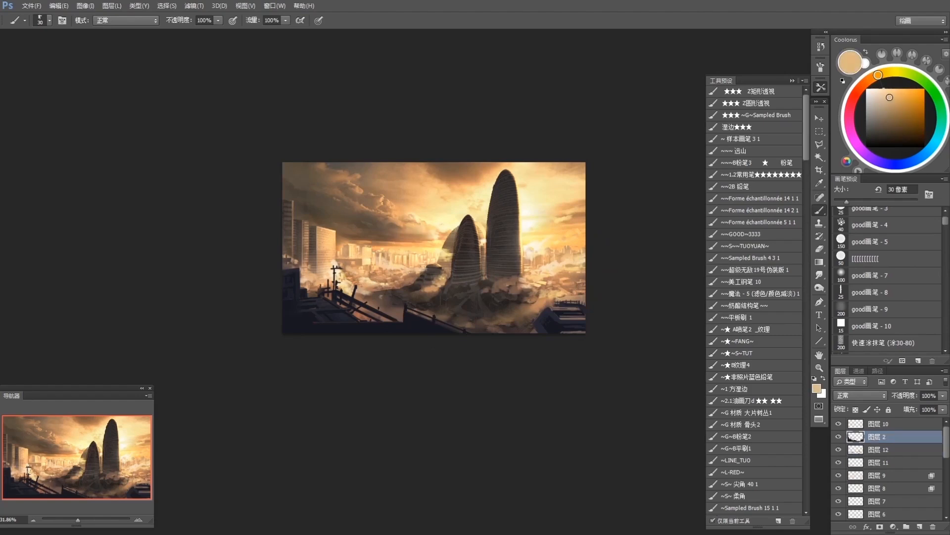
click(882, 261)
drag(485, 356, 564, 350)
drag(445, 297, 470, 314)
alt+click(253, 273)
key(bracketleft)
key(bracketleft)
key(bracketleft)
key(bracketleft)
key(bracketleft)
key(bracketleft)
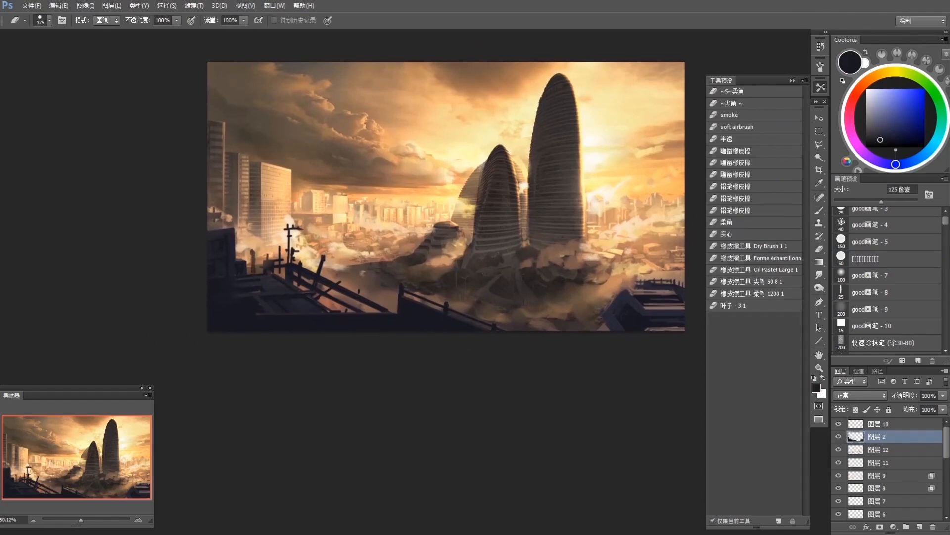
key(d)
click(224, 306)
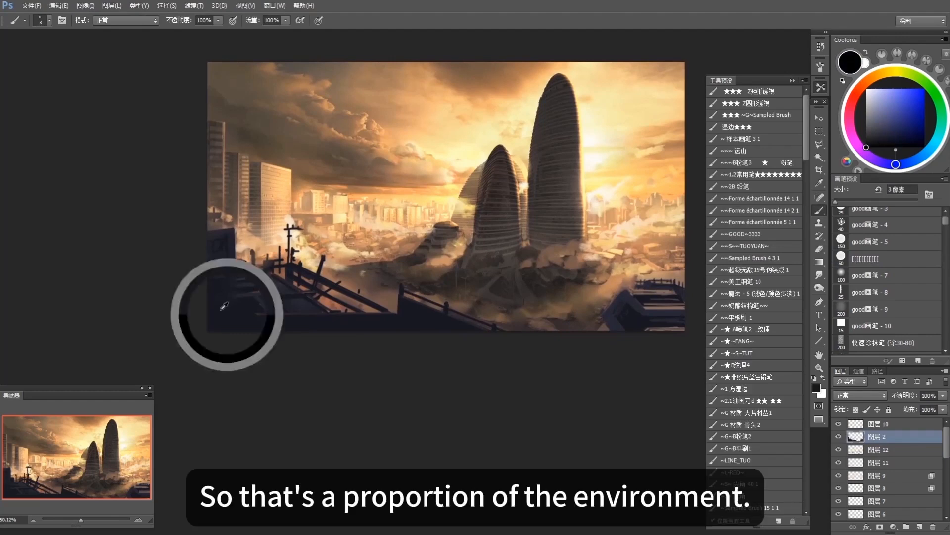
key(e)
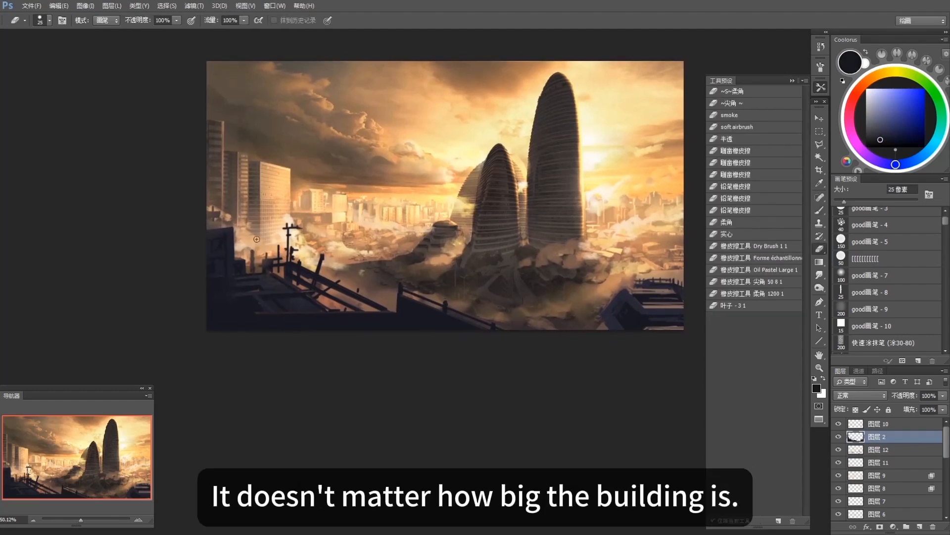
key(b)
drag(244, 246, 244, 255)
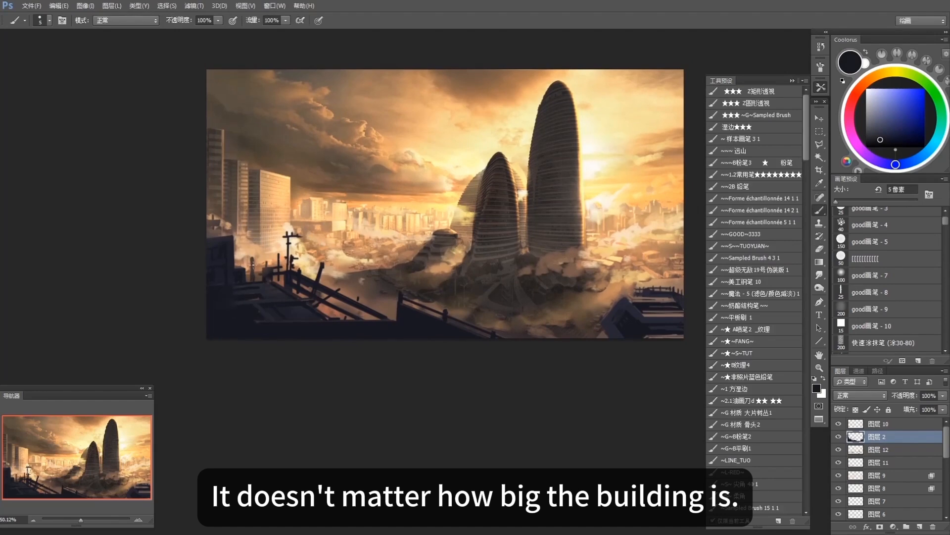
Step: Refine the silhouettes of the tiny rooftop figures, alternating the 5 px brush with a 7 px eraser
key(e)
key(b)
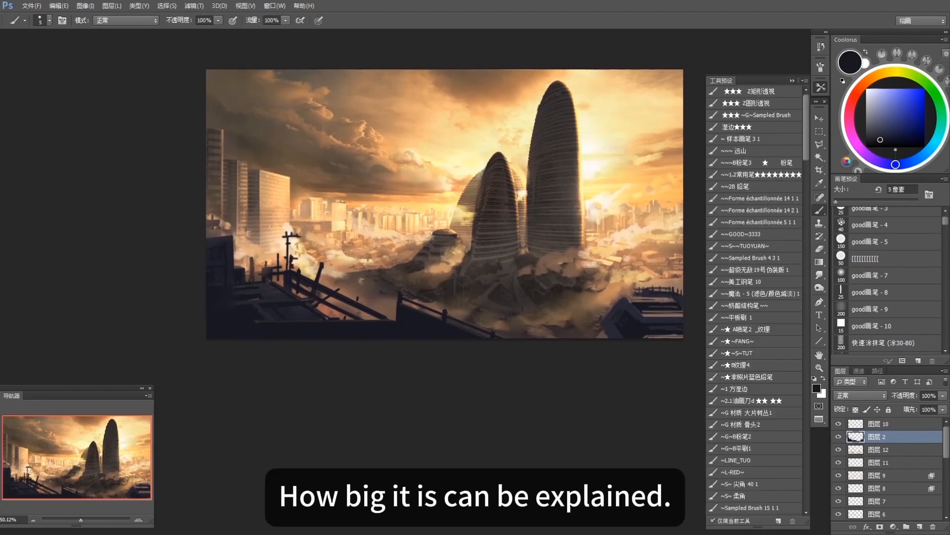
key(e)
key(b)
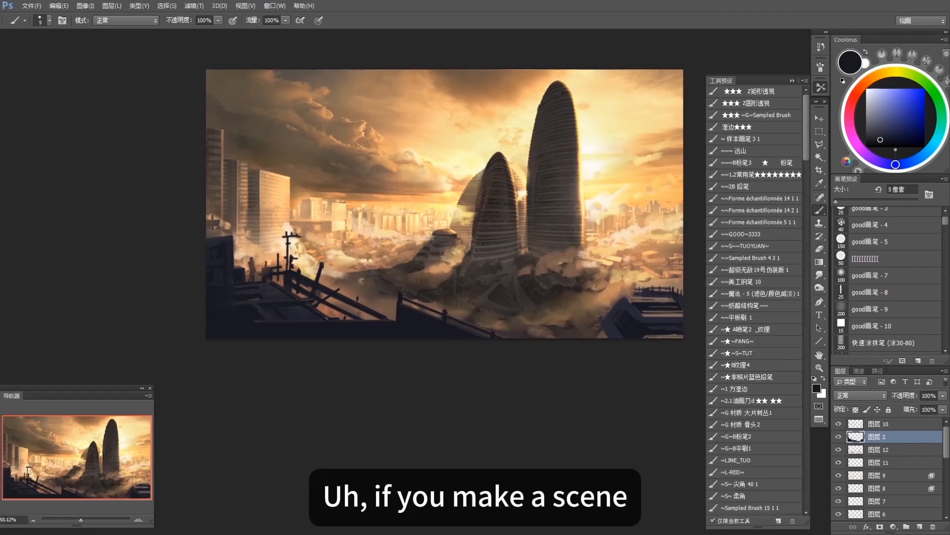
key(e)
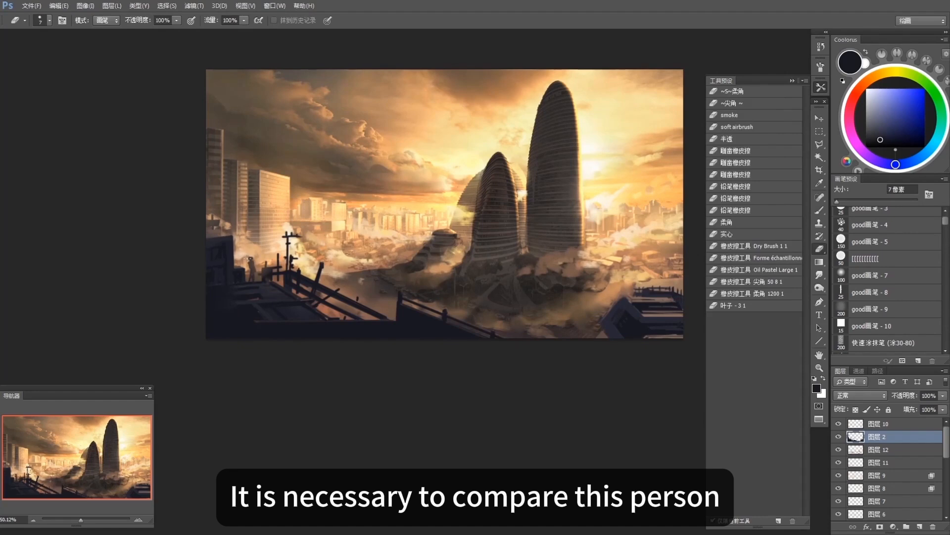
key(b)
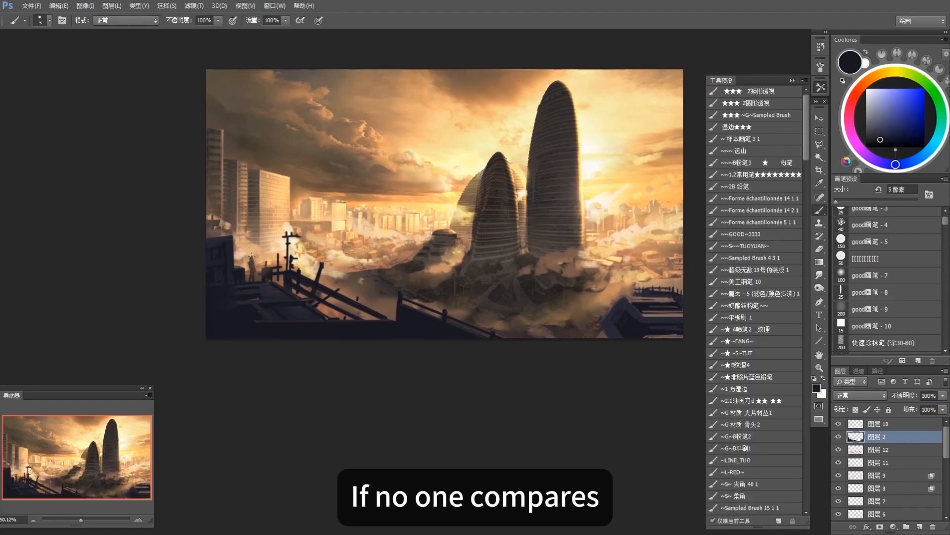
key(e)
key(b)
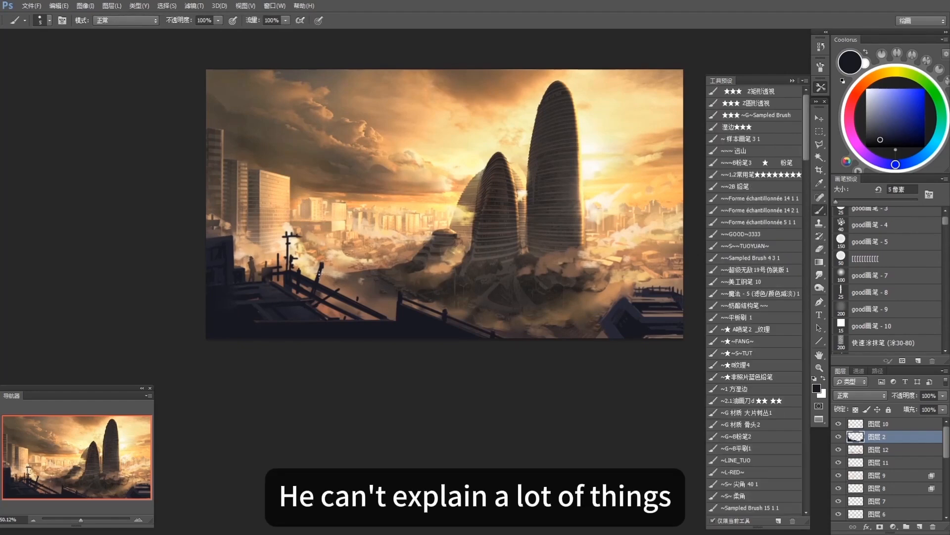
Step: Create a new layer above 图层 10
drag(357, 305, 310, 305)
drag(578, 333, 566, 353)
drag(509, 369, 503, 388)
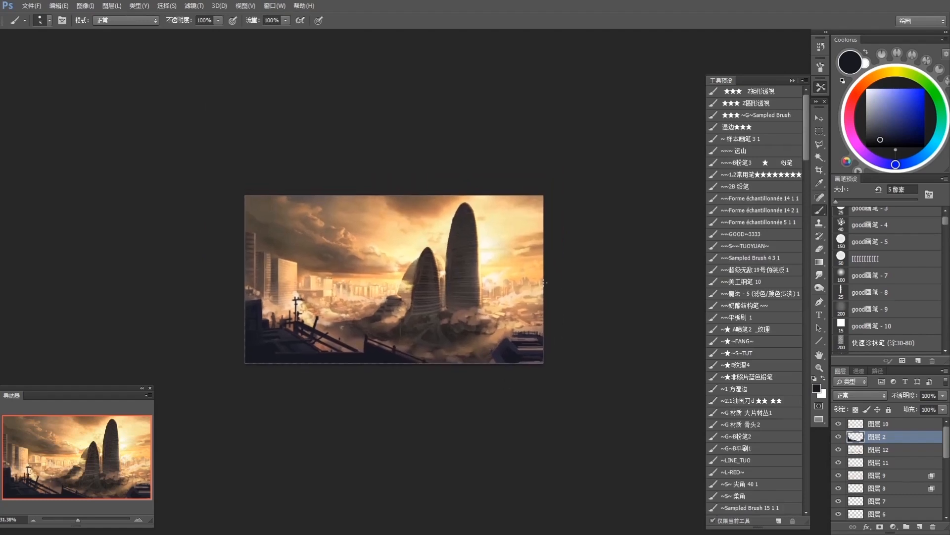
drag(545, 282, 534, 282)
drag(657, 365, 649, 365)
alt+click(402, 327)
click(913, 424)
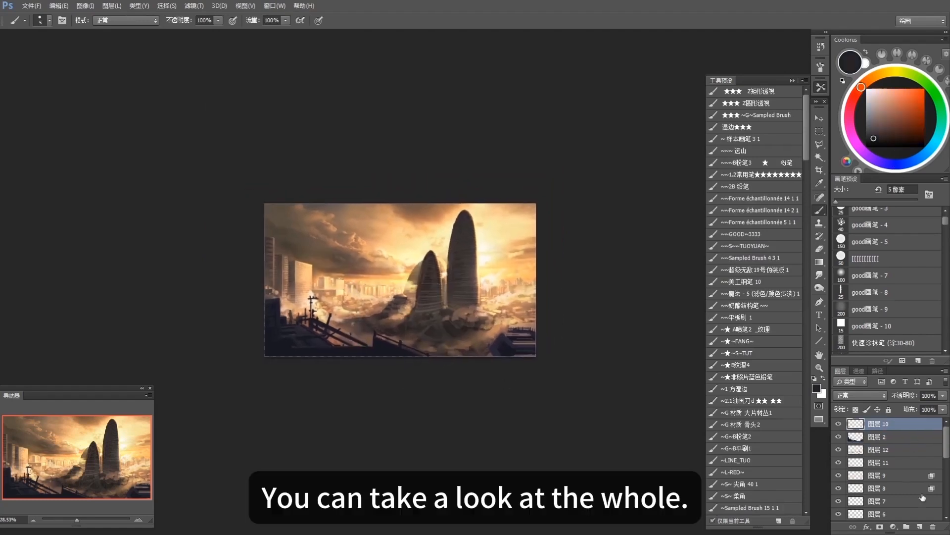
click(920, 526)
Step: Paint small dark flying craft across the sky and distant city with a 7 px brush and colors sampled from the foreground
alt+click(365, 343)
key(bracketright)
key(bracketright)
drag(369, 279, 366, 278)
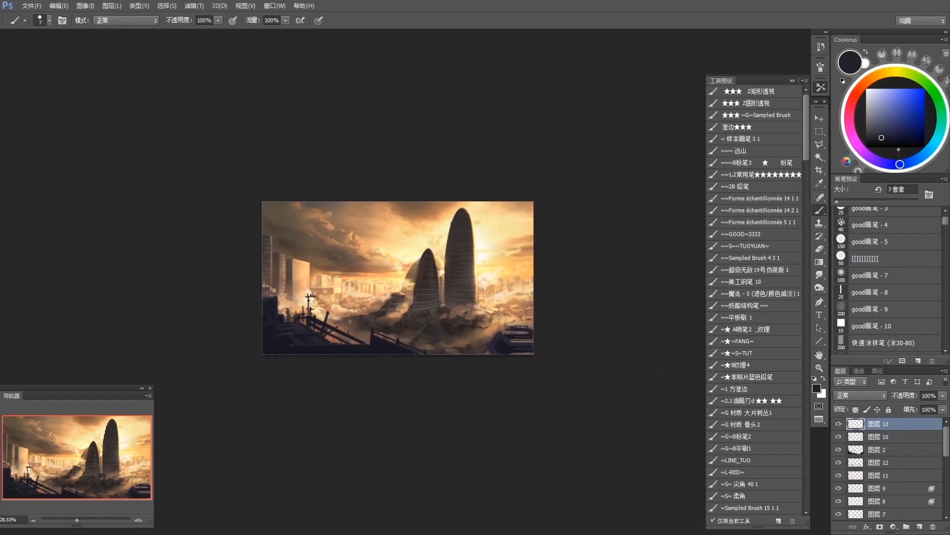
alt+click(305, 319)
drag(305, 318, 304, 319)
alt+click(297, 328)
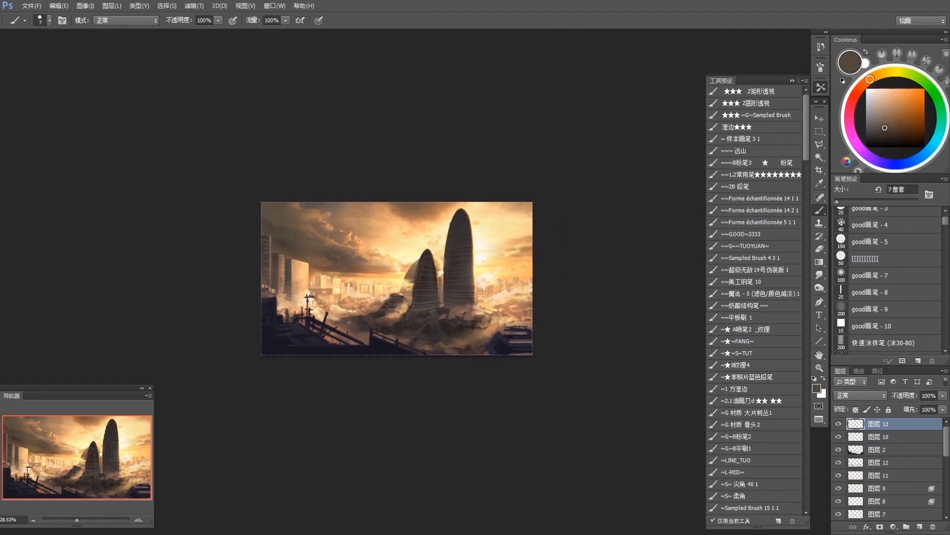
drag(345, 284, 344, 282)
alt+click(321, 331)
drag(321, 331, 321, 329)
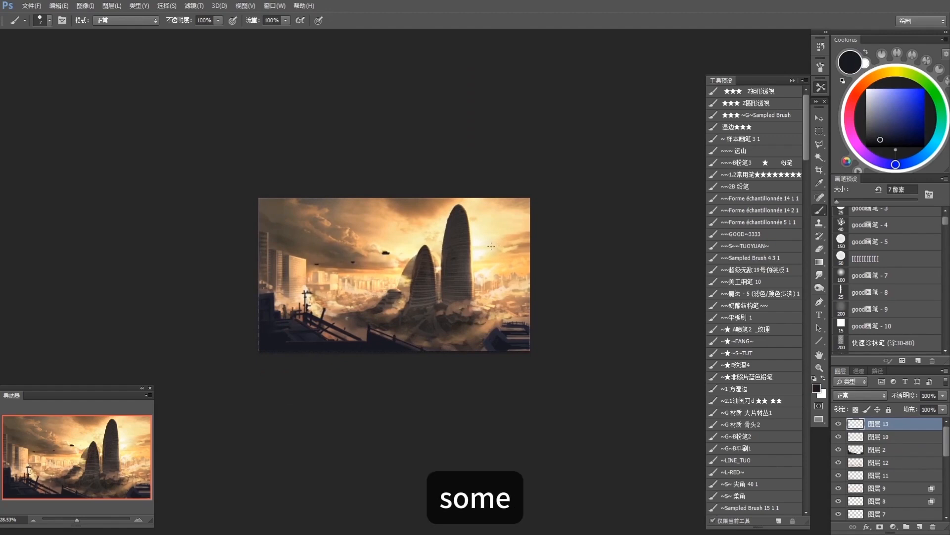
click(501, 216)
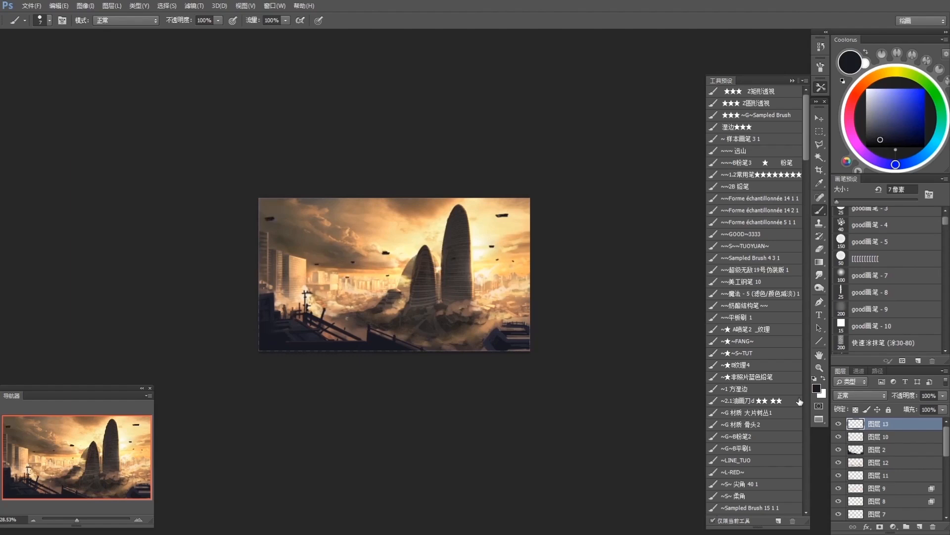
Step: Lower the flying craft layer's opacity to 70% and soften the distant craft with the ~S~柔角 eraser at 250 px
drag(943, 395, 930, 410)
key(e)
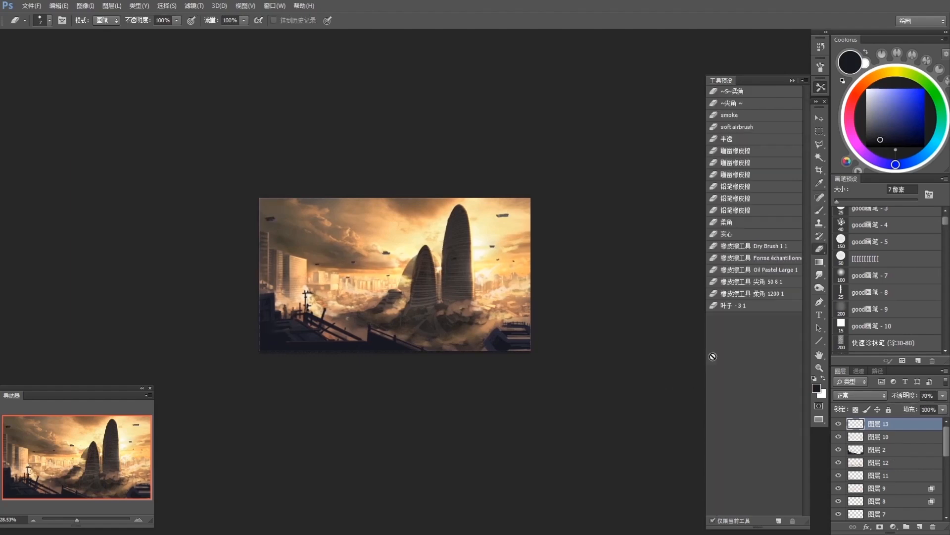
click(734, 92)
key(])
key(])
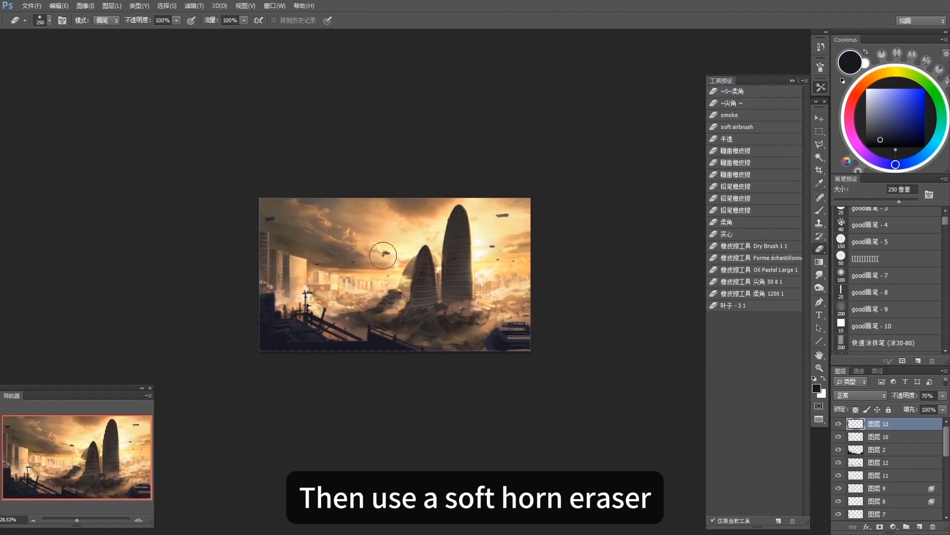
key(b)
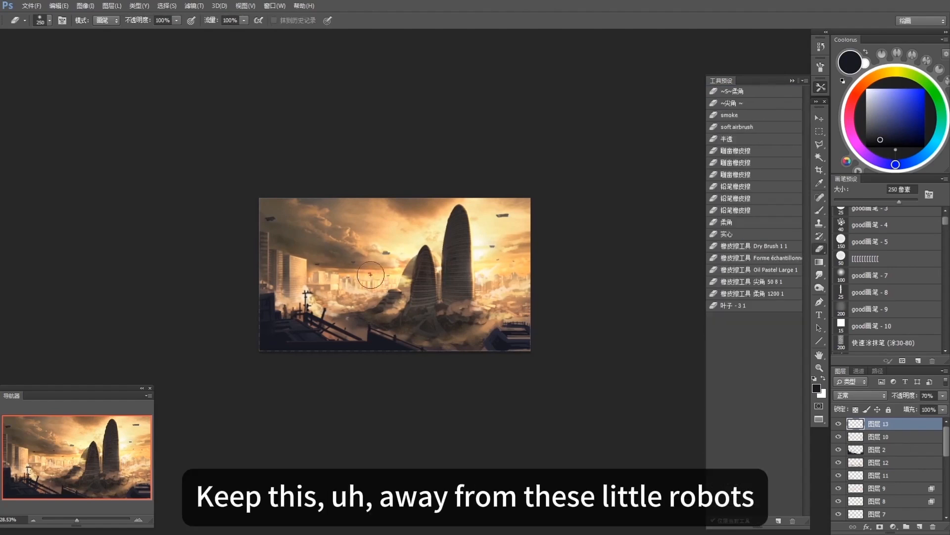
Step: On layer 图层 10, glaze sampled brown haze over the shorter tower with the good画笔 - 7 brush at 400 px, undoing the stroke on the taller tower
click(840, 440)
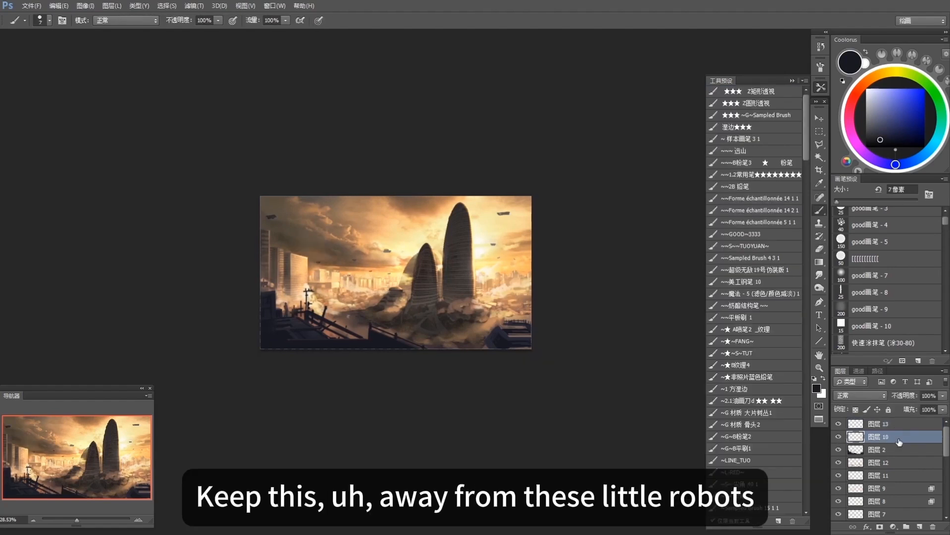
click(883, 276)
alt+click(388, 317)
key(])
key(])
key(])
key(])
drag(421, 278, 408, 329)
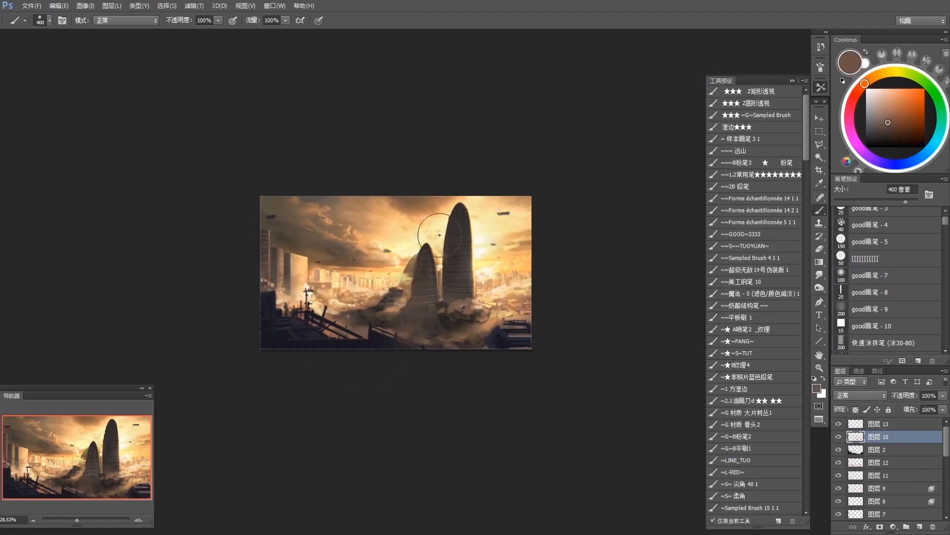
drag(460, 246, 456, 281)
key(ctrl+z)
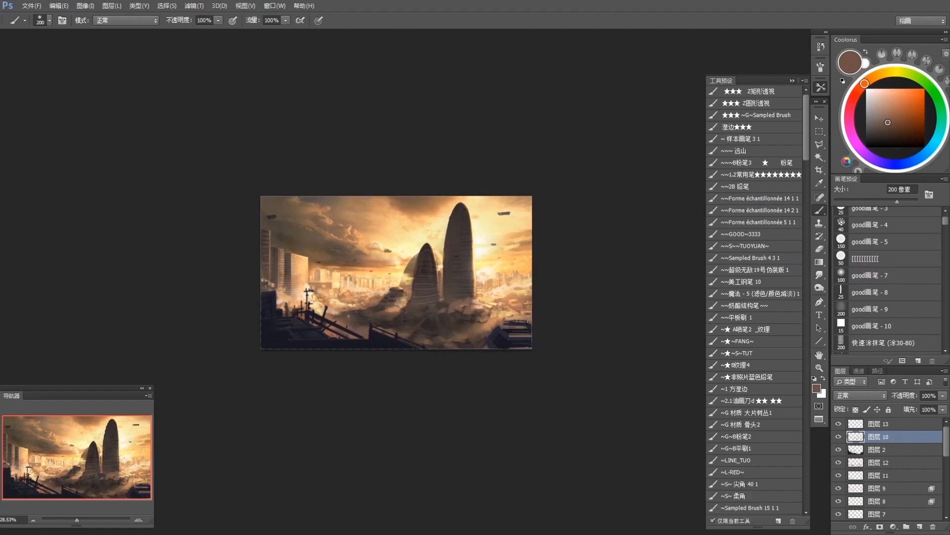
Step: Thicken the fog around the right foreground structure and tower bases with sampled brown and orange tones from the 200 px brush
scroll(474, 304, down, 3)
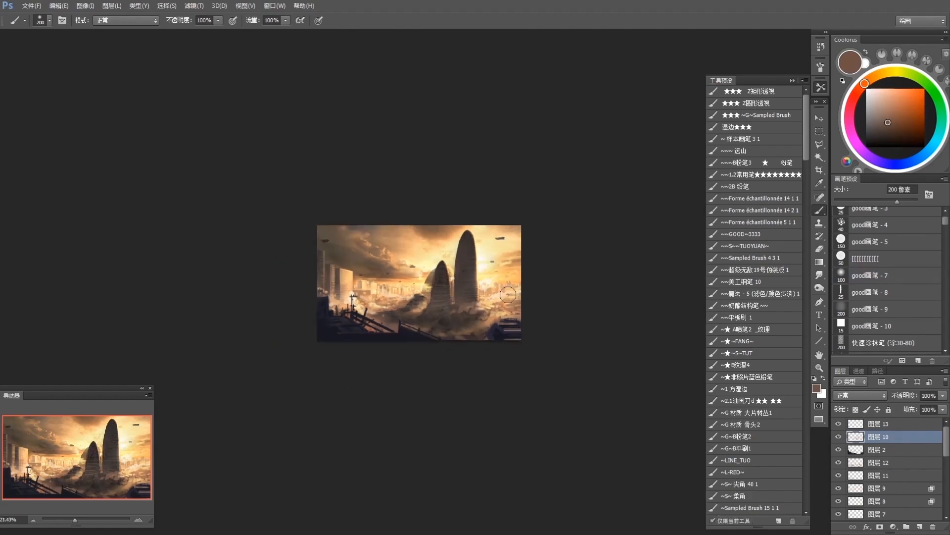
scroll(527, 309, down, 2)
alt+click(507, 329)
alt+click(505, 319)
alt+click(497, 316)
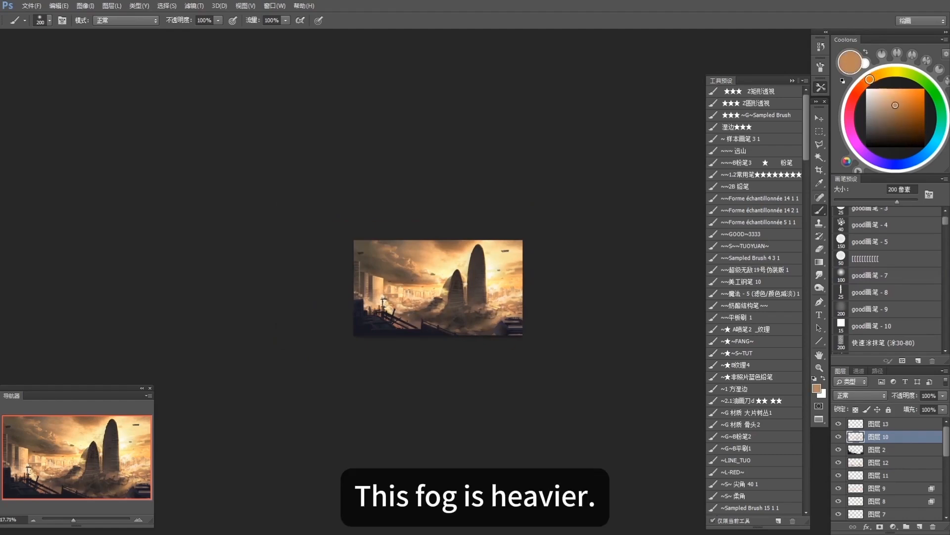
drag(406, 257, 408, 257)
alt+click(519, 278)
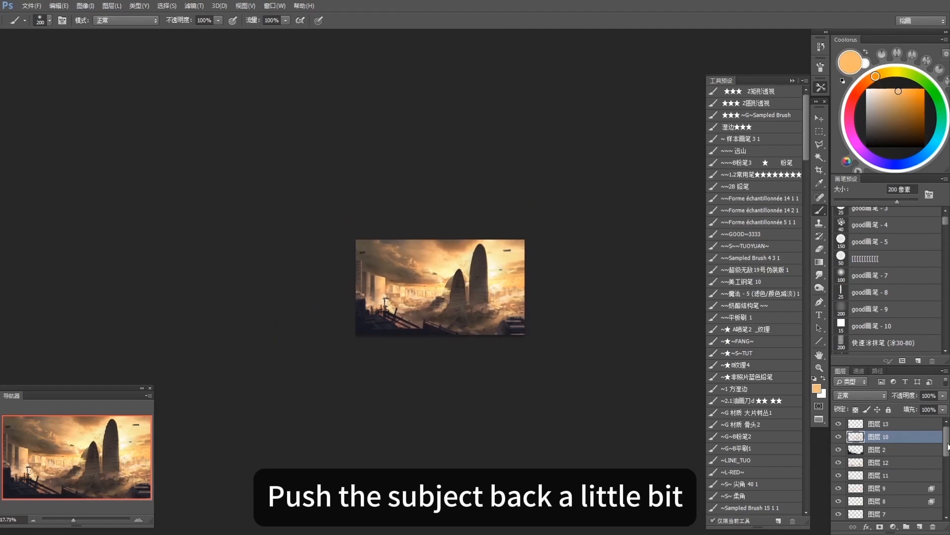
Step: Add a new layer directly above 图层 5 拷贝, behind the tower layers
drag(947, 444, 946, 459)
scroll(922, 480, down, 2)
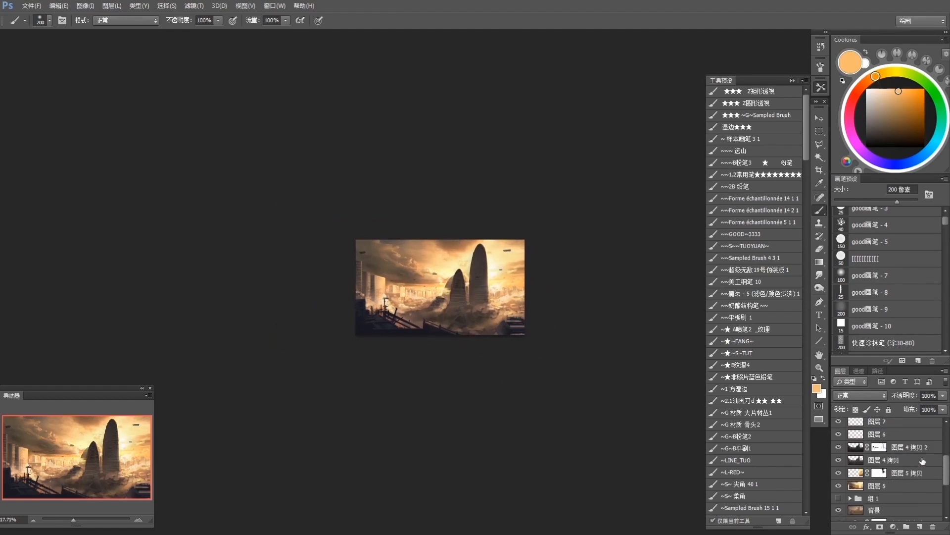
click(923, 474)
key(ctrl+alt+shift+n)
Step: Glaze sampled orange and pale yellow haze over the clouds and city left of the towers with a 600 px brush at 20% opacity
alt+click(384, 249)
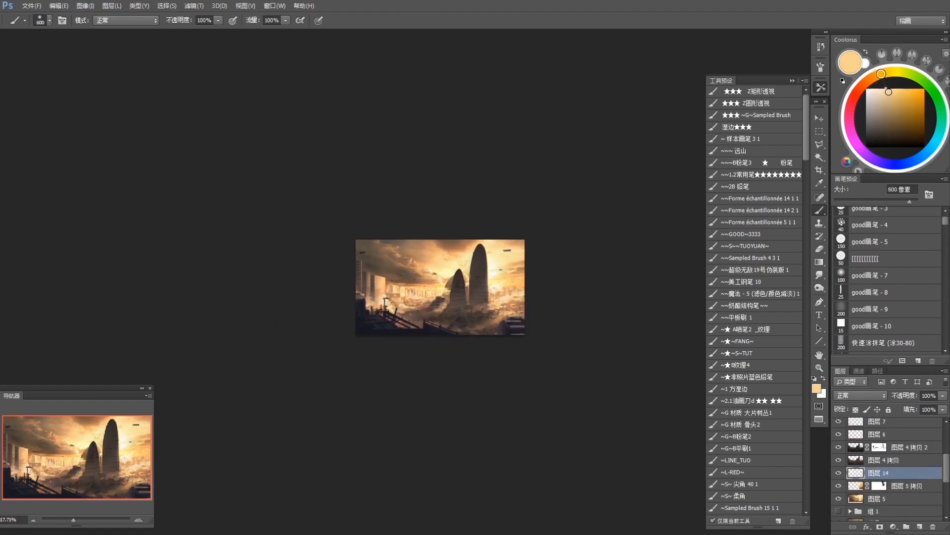
drag(332, 265, 407, 273)
key(ctrl+z)
alt+click(429, 275)
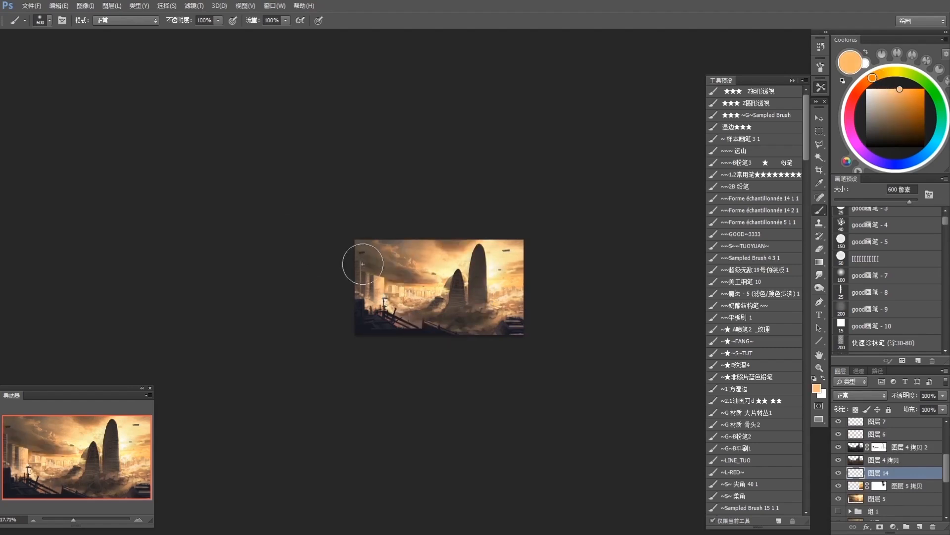
key(2)
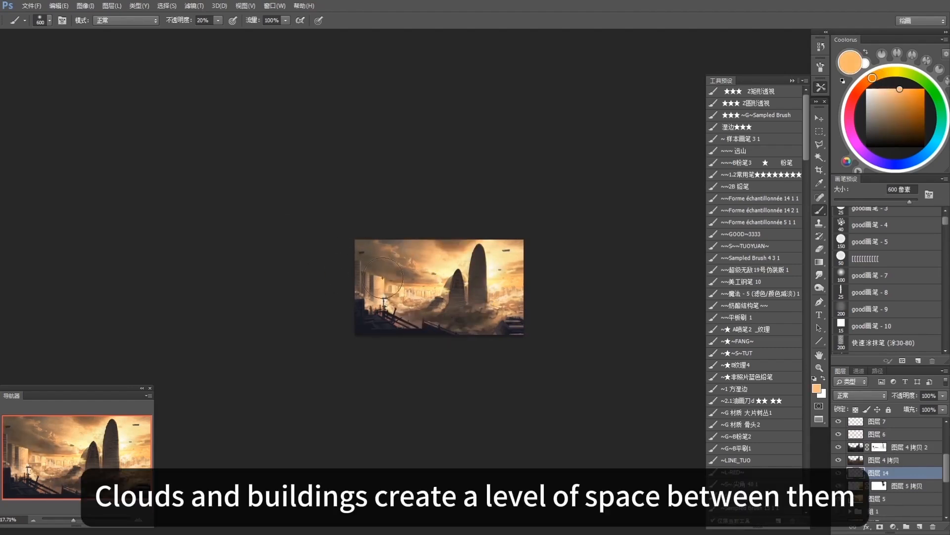
alt+click(438, 286)
drag(404, 280, 415, 280)
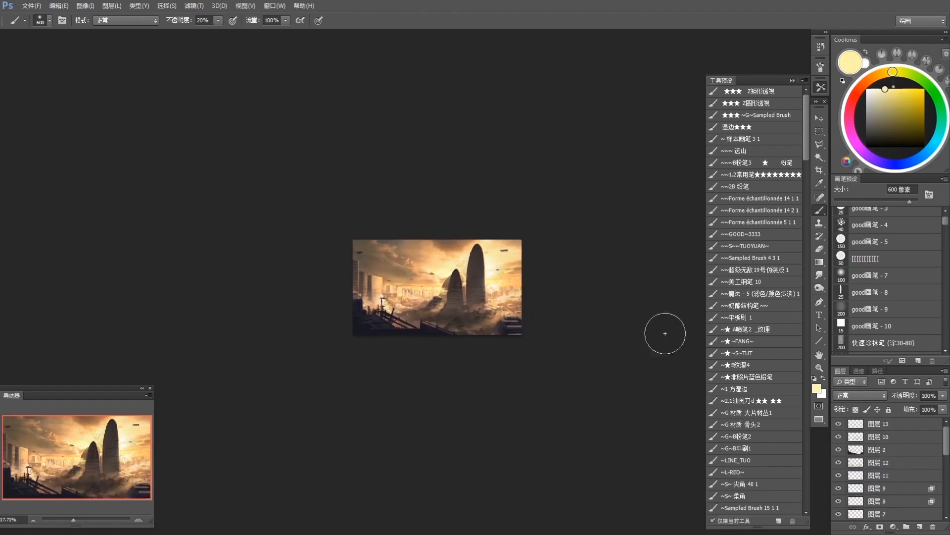
Step: Add a new layer above all the others and set its blend mode to 叠加 (Overlay)
scroll(615, 301, up, 3)
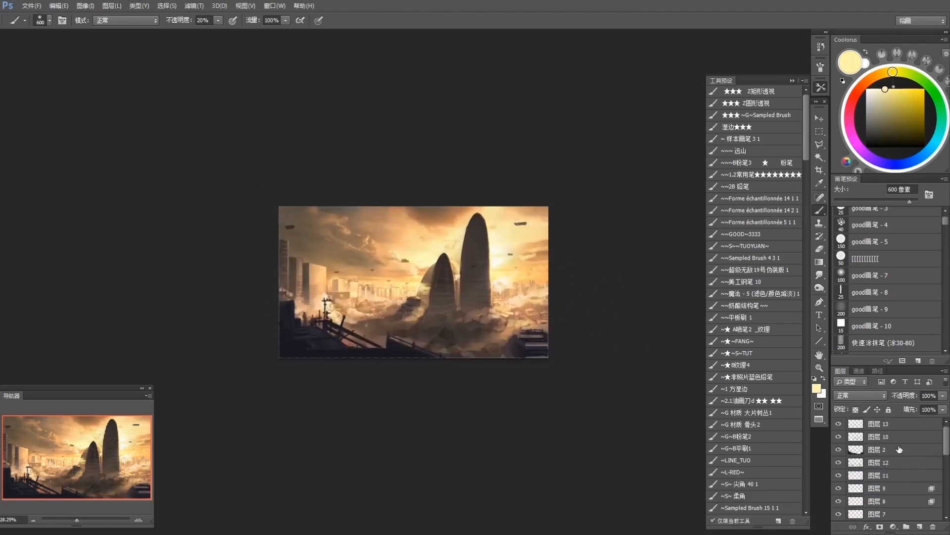
click(907, 427)
click(919, 527)
click(854, 394)
click(841, 258)
Step: Darken the picture's edges and corners with a dark blue gradient at 20% opacity to focus on the towers
key(g)
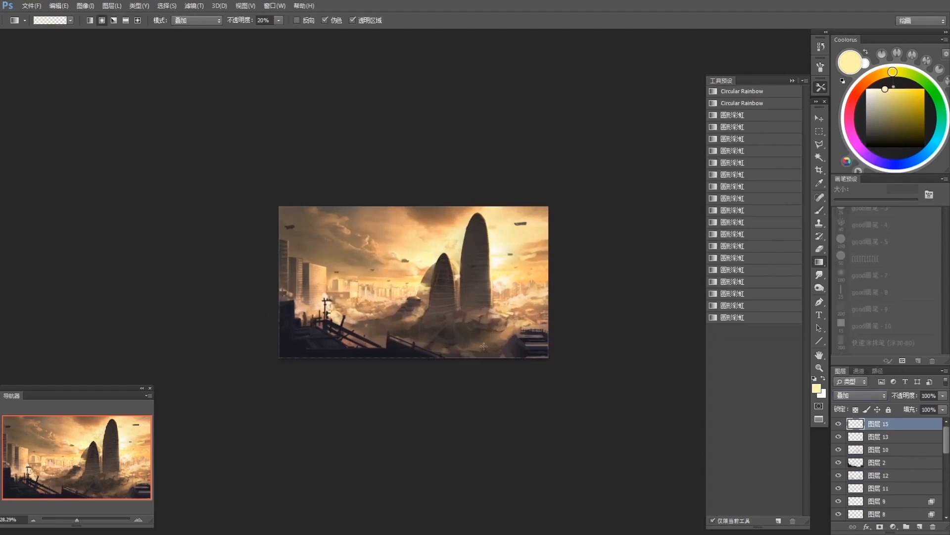
key(d)
drag(901, 147, 889, 149)
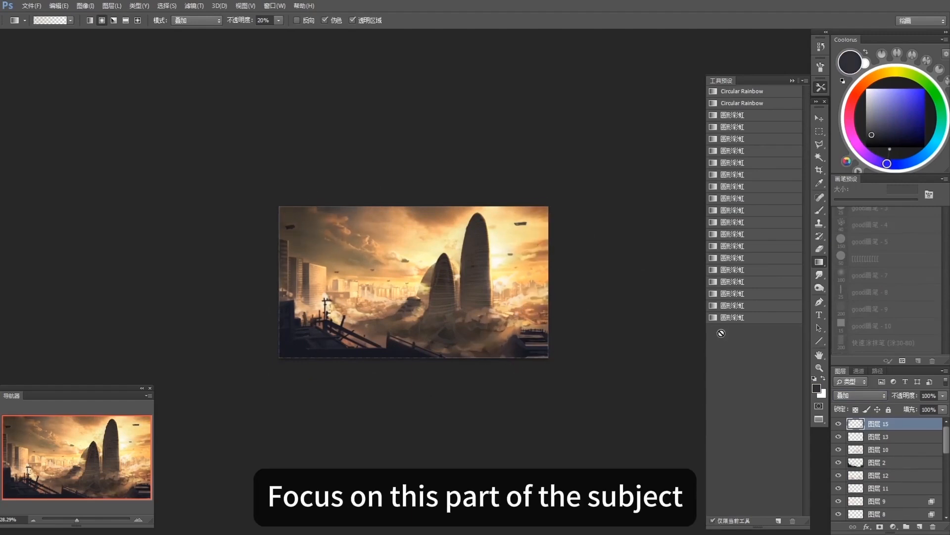
key(ctrl+u)
key(Escape)
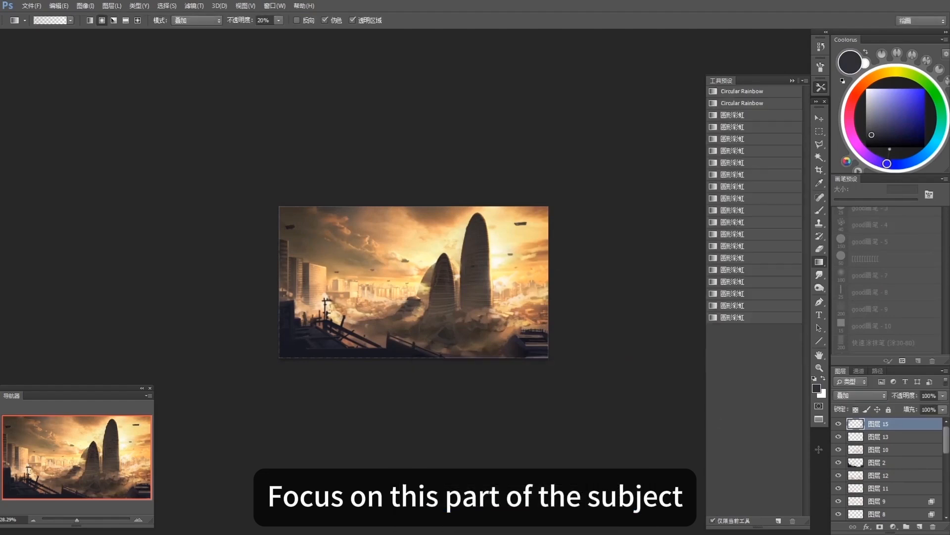
Step: Change the gradient layer's blend mode to 正片叠底 (Multiply) and toggle its visibility to compare the effect
click(860, 395)
click(853, 172)
click(838, 424)
click(838, 424)
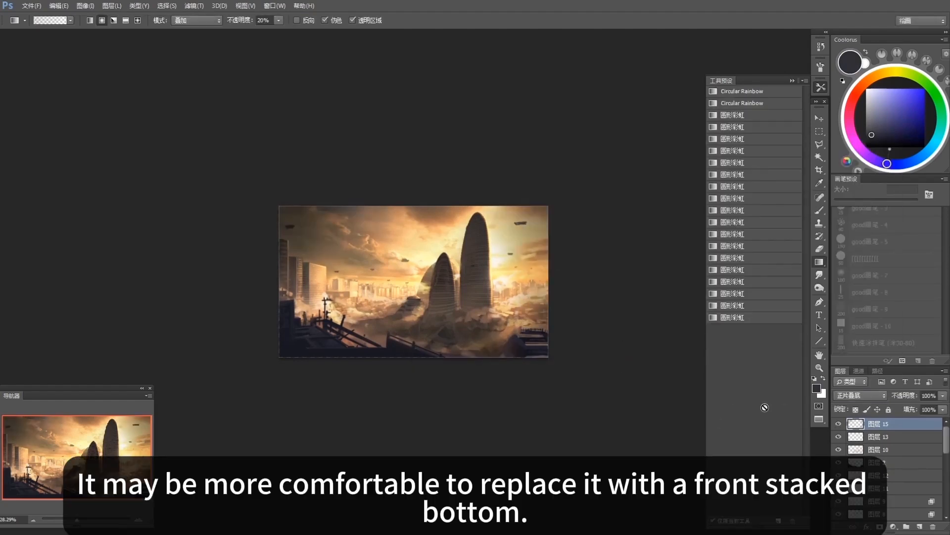
Step: Adjust the edge-darkening gradient layer with Hue/Saturation
key(ctrl+u)
drag(495, 454, 506, 456)
key(Return)
Step: Try a lighter grey-blue gradient at 20% opacity near the lower right, undo it, and apply one over the sky beside the tall tower
key(g)
alt+click(441, 353)
click(879, 125)
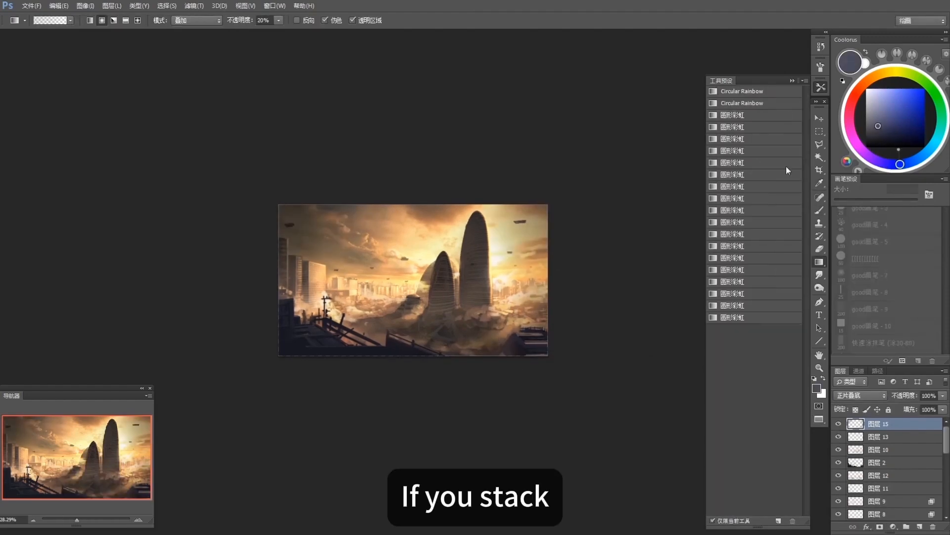
drag(522, 309, 566, 323)
key(ctrl+z)
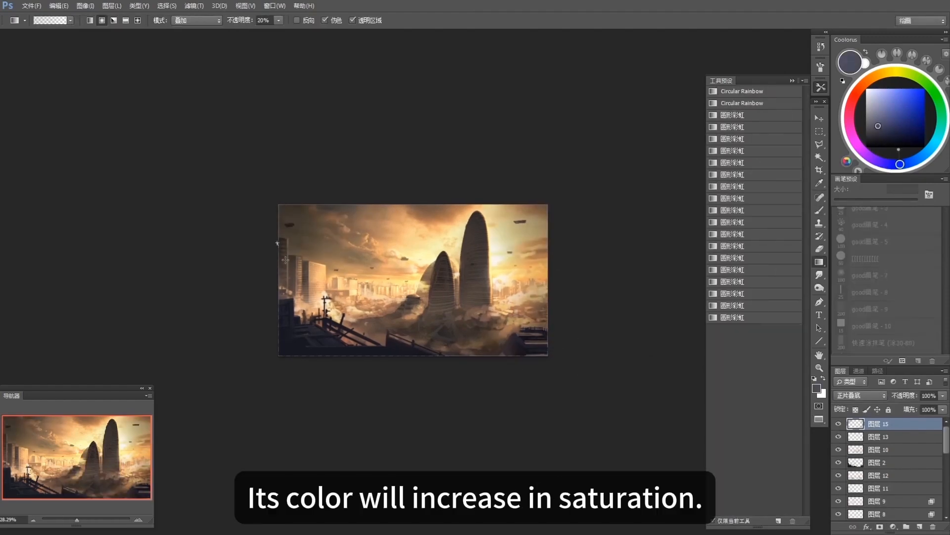
drag(486, 211, 527, 249)
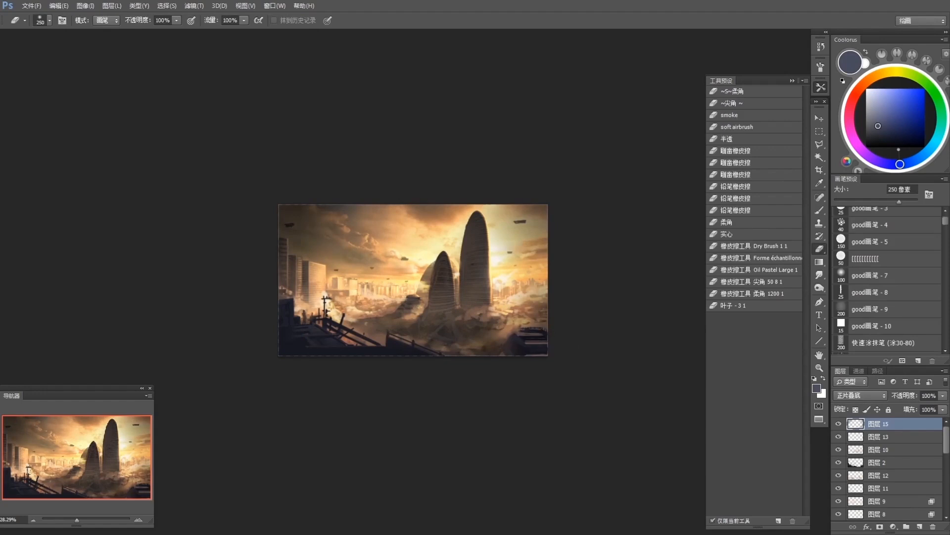
Step: Add a 色彩平衡 (Color Balance) adjustment layer above all the others and set its highlights' yellow–blue balance to -5
key(b)
drag(446, 388, 450, 385)
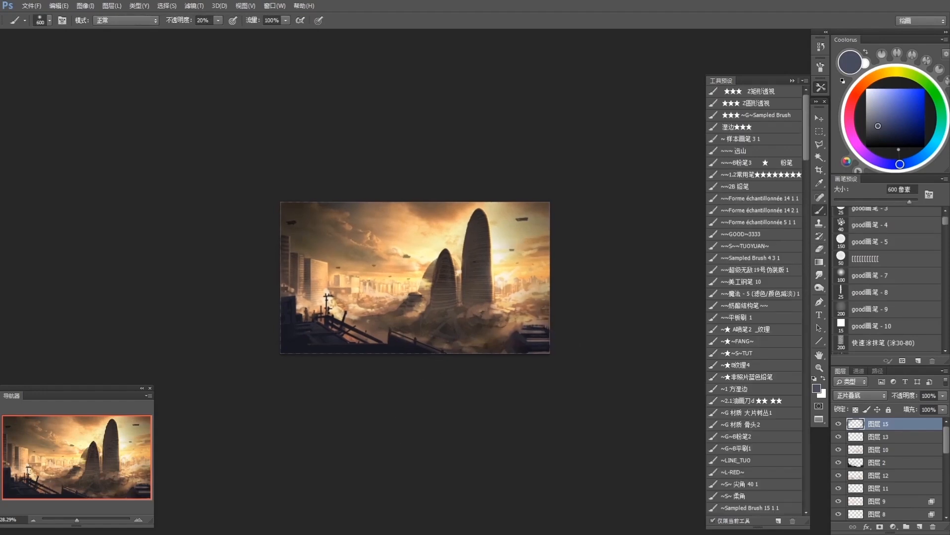
click(893, 526)
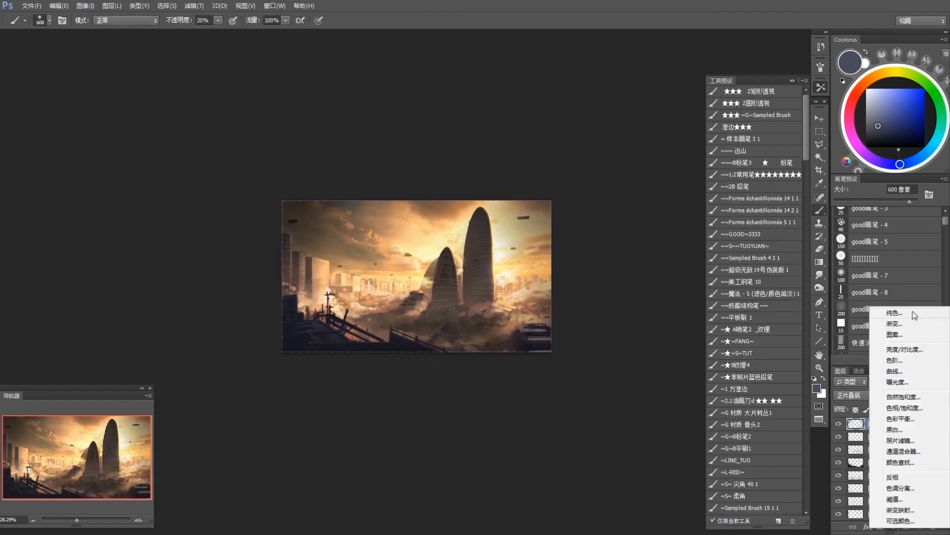
click(912, 419)
click(614, 130)
click(612, 157)
drag(587, 192, 589, 191)
Step: Fine-tune the Color Balance layer's cyan–red value for the shadows, and the yellow–blue and cyan–red values for the midtones
click(609, 128)
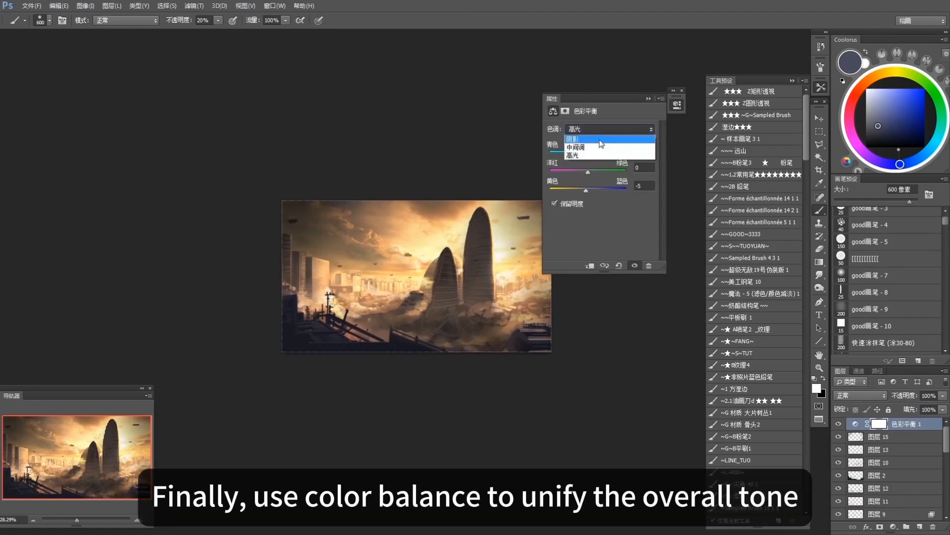
click(594, 131)
drag(587, 153, 589, 153)
click(610, 129)
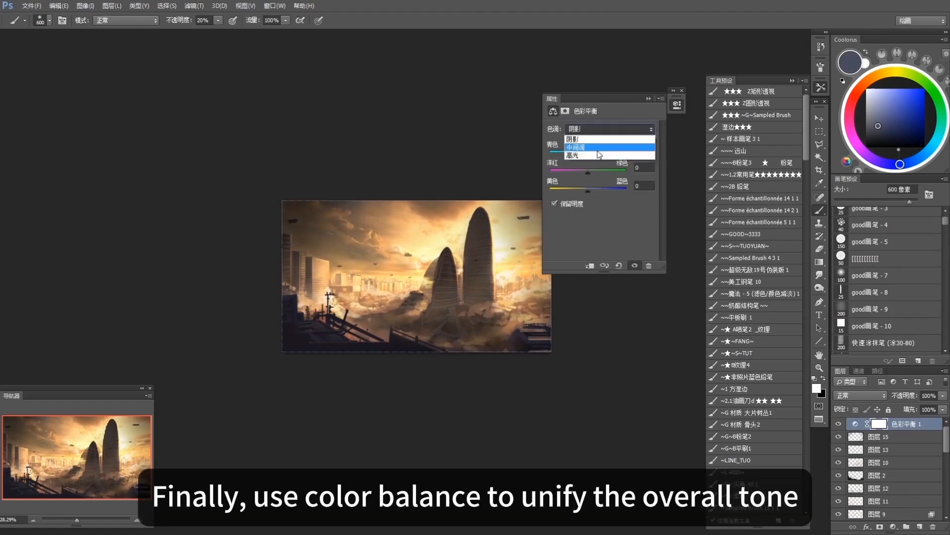
click(594, 140)
drag(588, 191, 589, 190)
drag(595, 153, 592, 154)
click(648, 98)
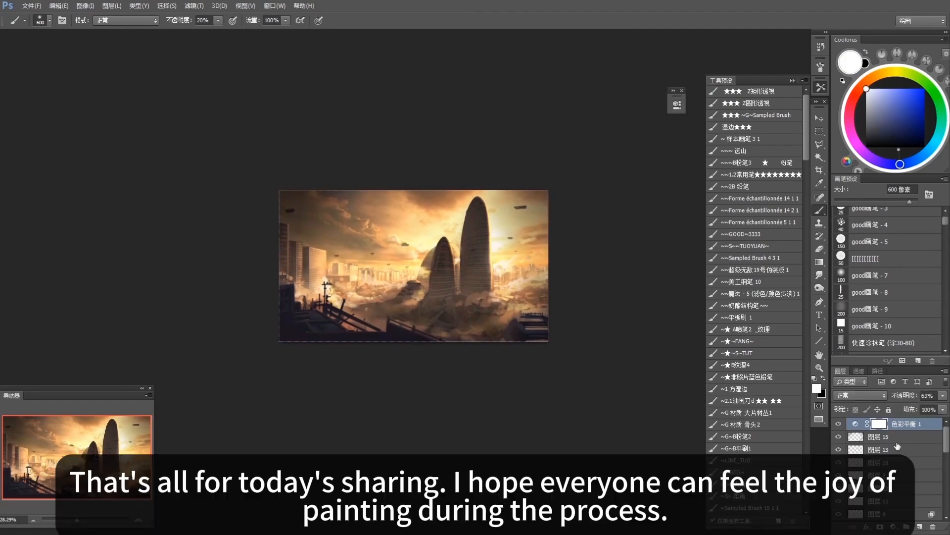
Step: Reduce the Color Balance layer's opacity to 55% and collapse the tool presets to view the finished painting enlarged
click(943, 396)
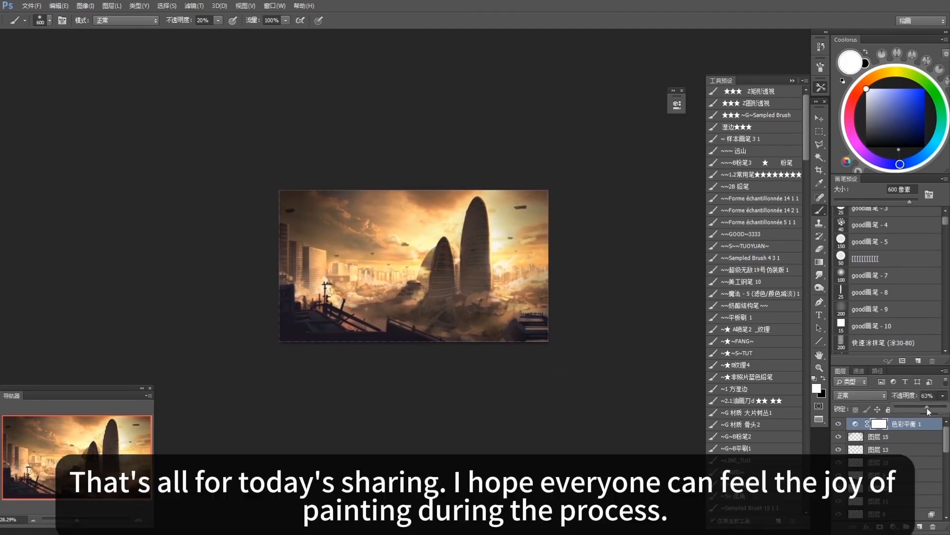
drag(927, 408, 924, 408)
scroll(581, 292, up, 2)
click(793, 81)
scroll(643, 297, up, 1)
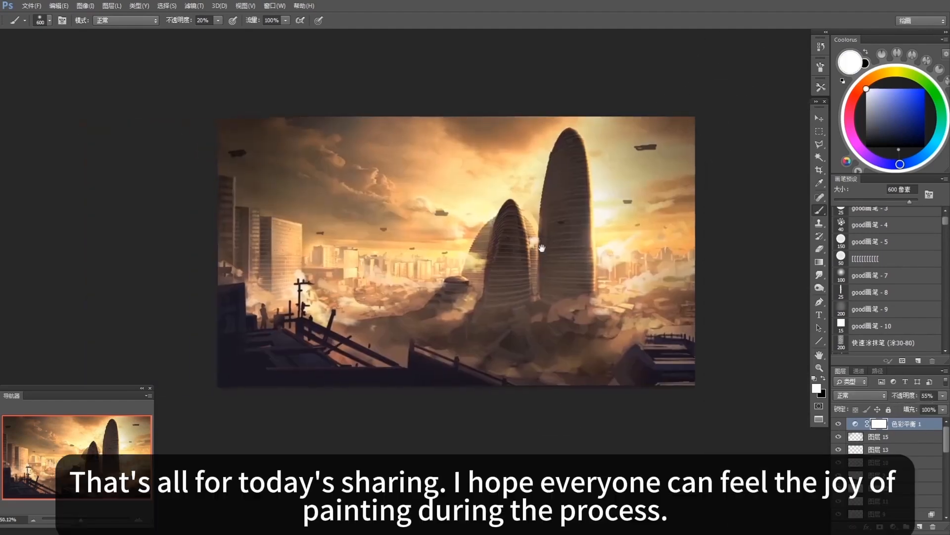